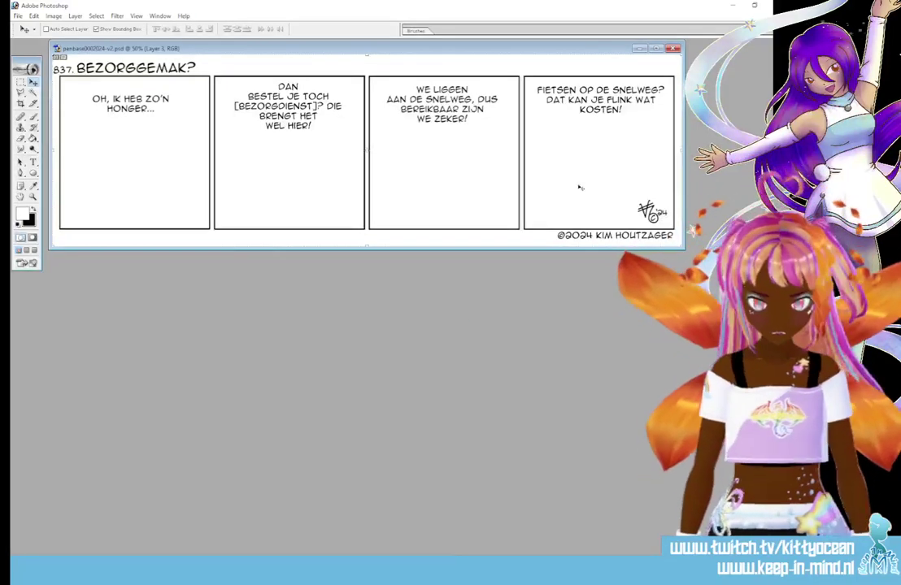
- Save the comic strip under the file name 839 in the folder "Jaar 17 - 2024-2025 - 833 - 885"
{"action": "left_click", "coordinate": [656, 49]}
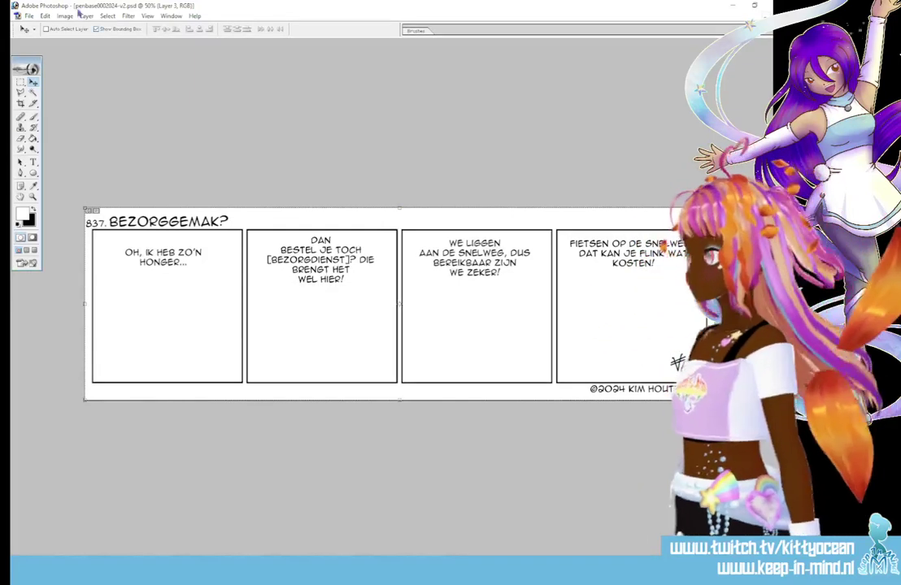
{"action": "left_click", "coordinate": [29, 16]}
{"action": "left_click", "coordinate": [86, 106]}
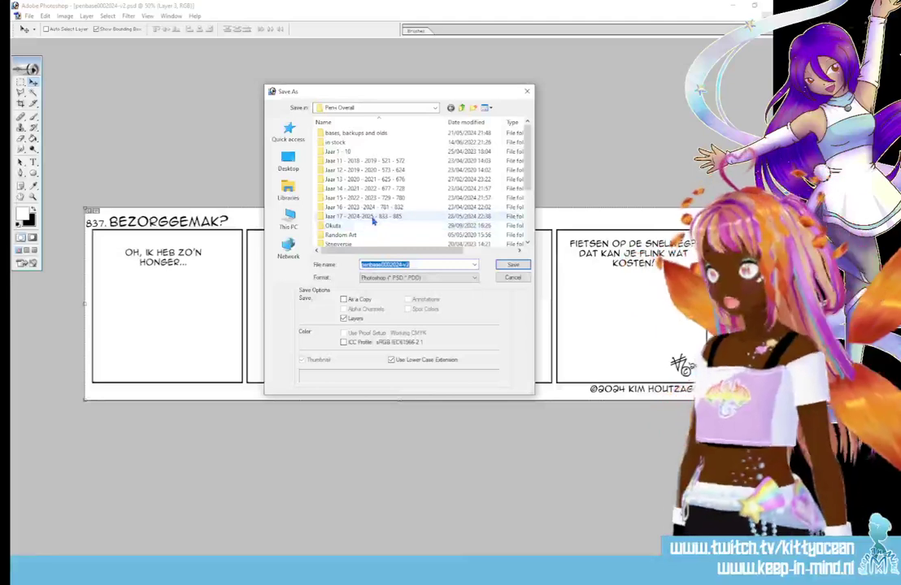
{"action": "double_click", "coordinate": [374, 217]}
{"action": "left_click", "coordinate": [340, 222]}
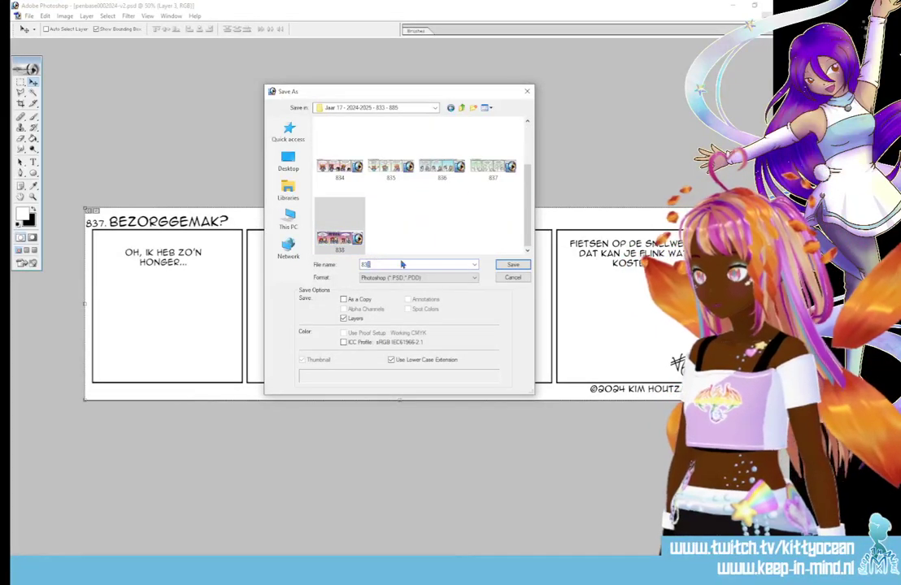
{"action": "key", "text": "Return"}
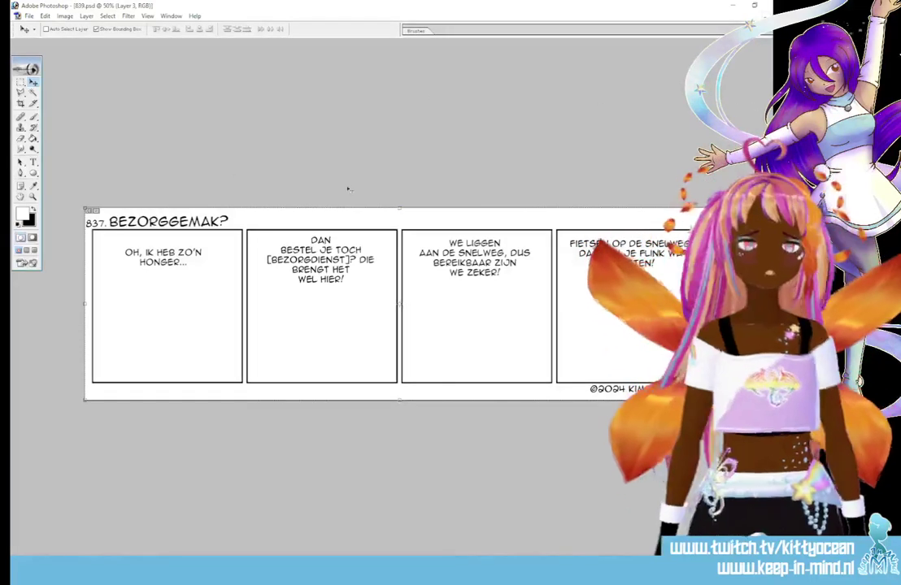
- Change the strip number in front of the title to 839 with the Type tool
{"action": "left_click", "coordinate": [33, 161]}
{"action": "left_click_drag", "start_coordinate": [99, 224], "coordinate": [104, 223]}
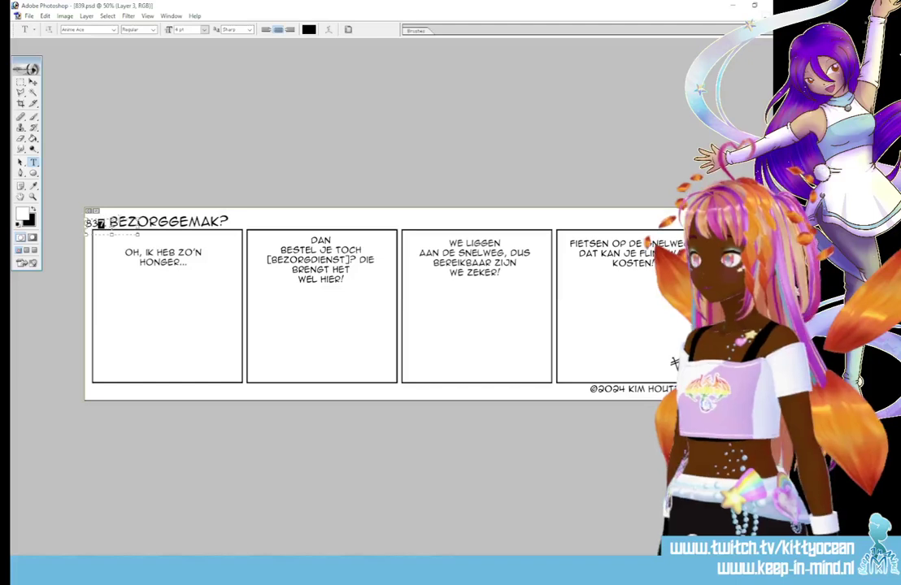
{"action": "type", "text": "9"}
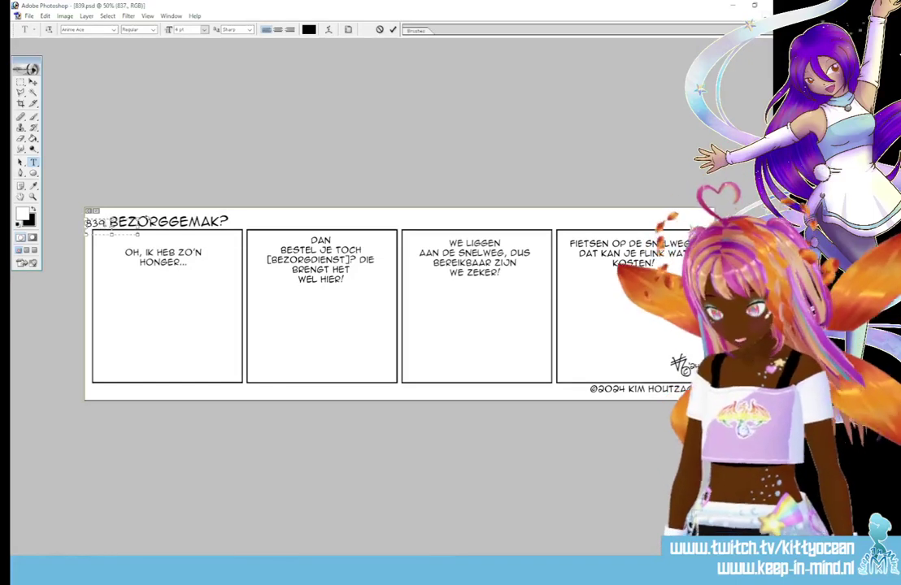
{"action": "left_click", "coordinate": [392, 30]}
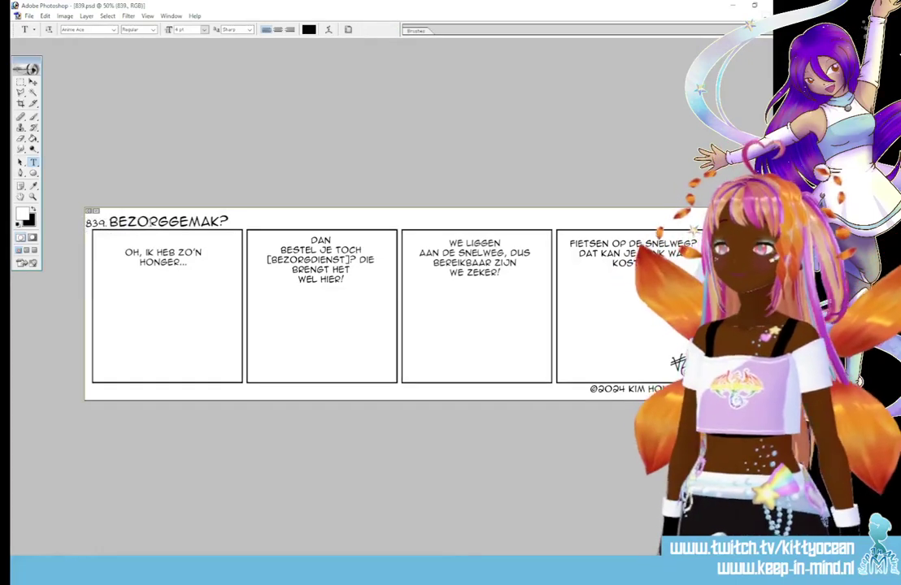
- Try the wording "Oh, wat grappig" in the strip's title, removing the ending of the old title
{"action": "left_click", "coordinate": [149, 222]}
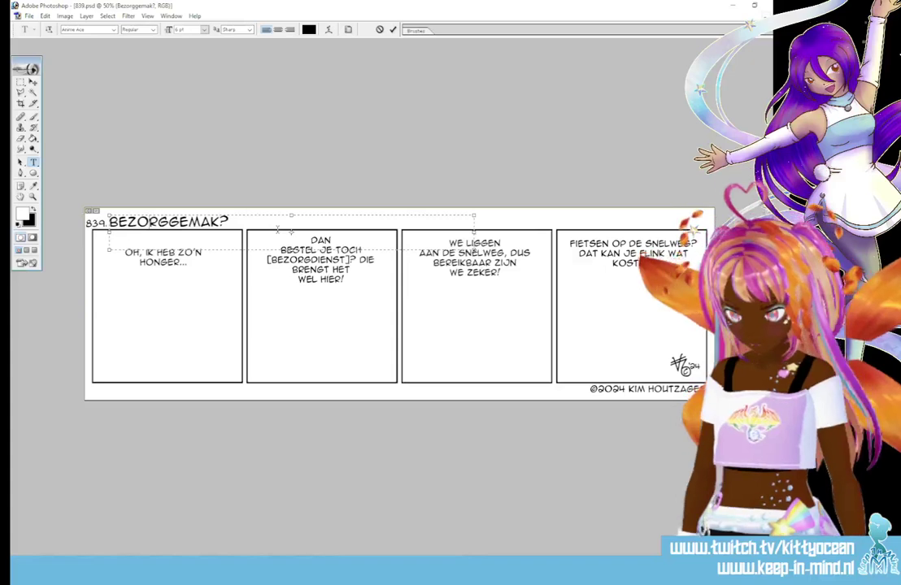
{"action": "type", "text": "OH, WAT GRAPP"}
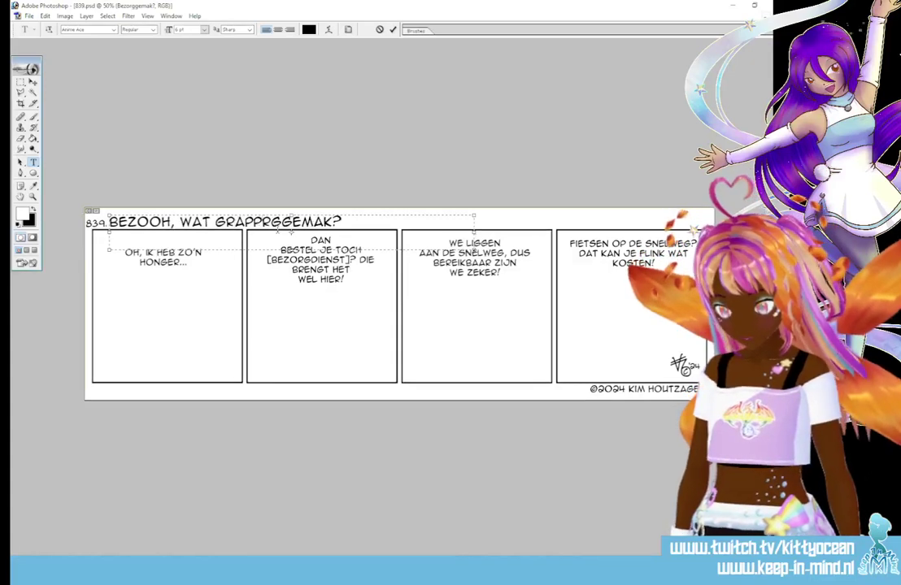
{"action": "type", "text": "IG"}
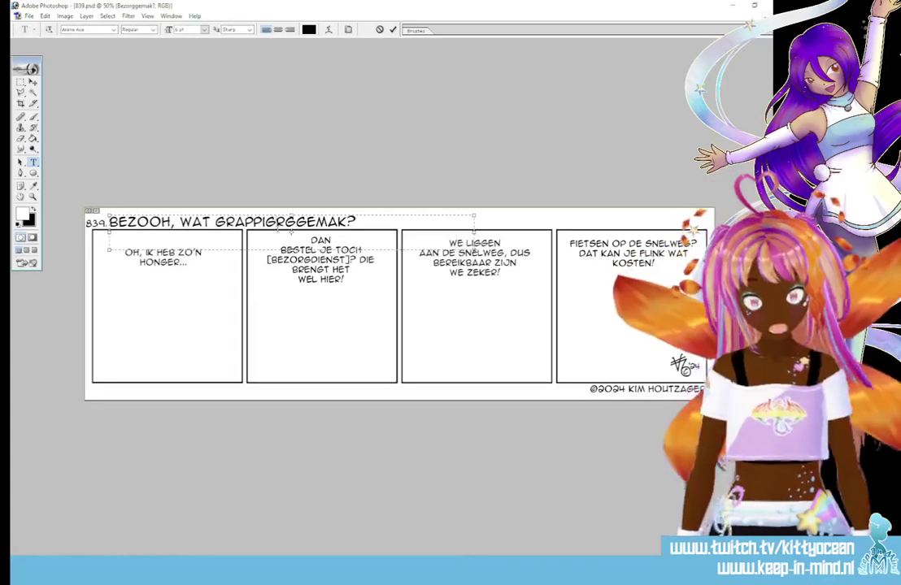
{"action": "key", "text": "Delete"}
{"action": "key", "text": "Delete"}
{"action": "key", "text": "Delete"}
{"action": "key", "text": "Delete"}
{"action": "key", "text": "Delete"}
{"action": "key", "text": "Delete"}
{"action": "key", "text": "Delete"}
{"action": "key", "text": "Delete"}
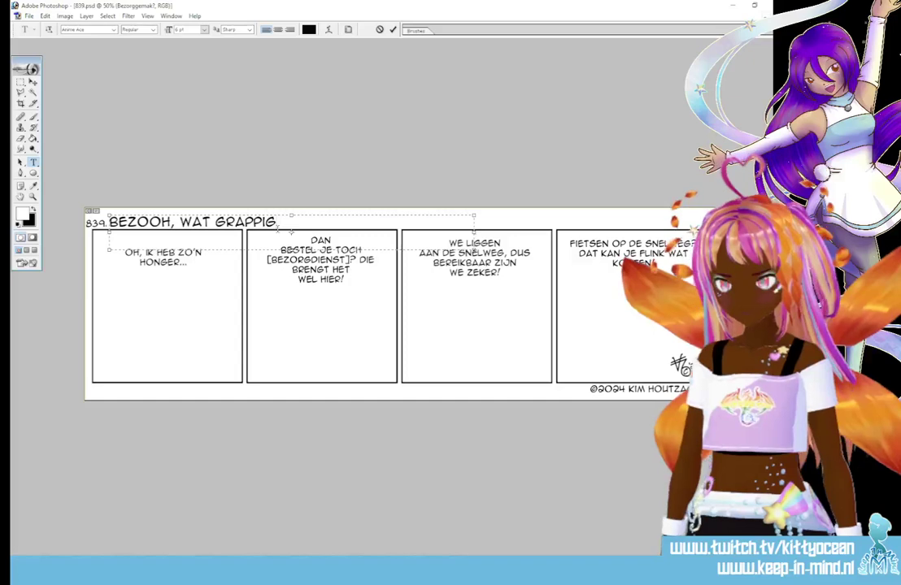
- Replace the whole strip title with "Klein grapje, grote gevolgen"
{"action": "left_click_drag", "start_coordinate": [277, 222], "coordinate": [108, 222]}
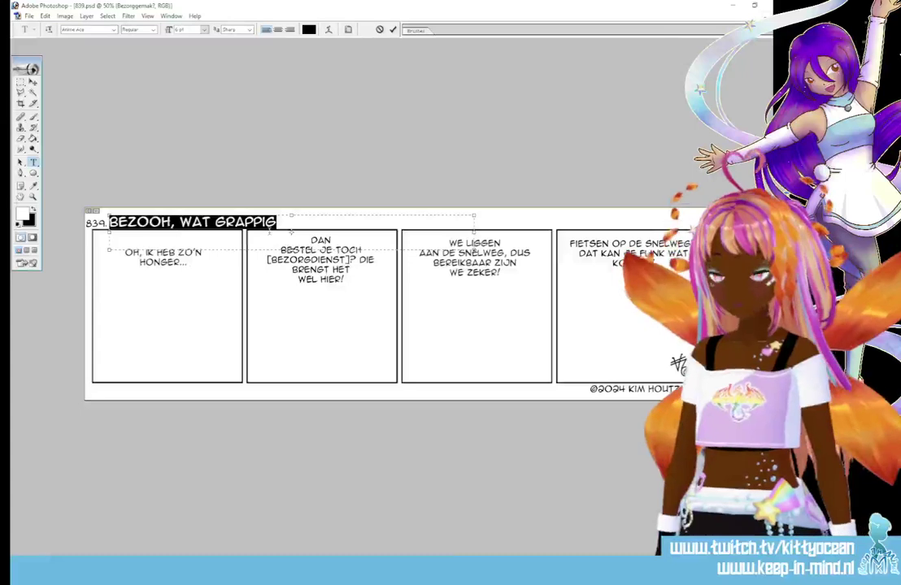
{"action": "type", "text": "KLEIN"}
{"action": "type", "text": "APJE"}
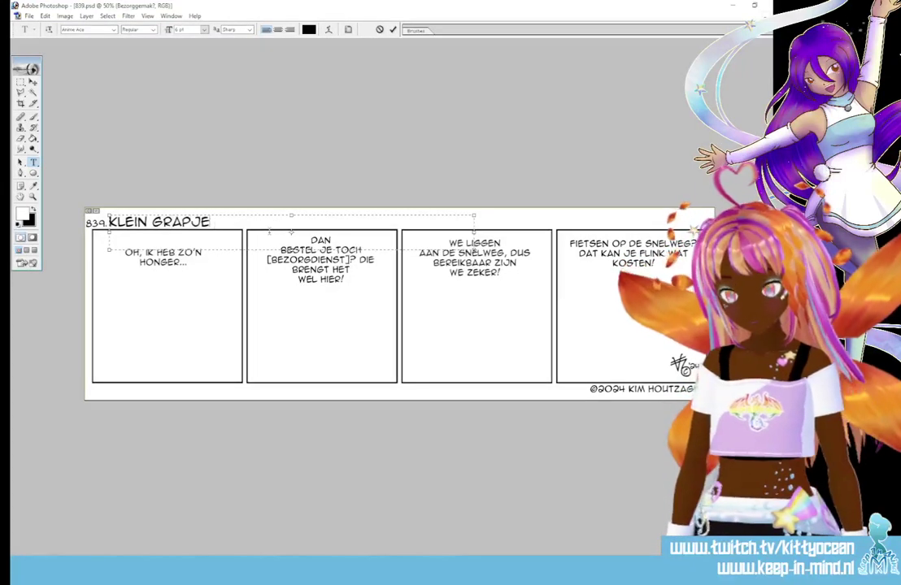
{"action": "type", "text": ", GROTE GEVOLGEN"}
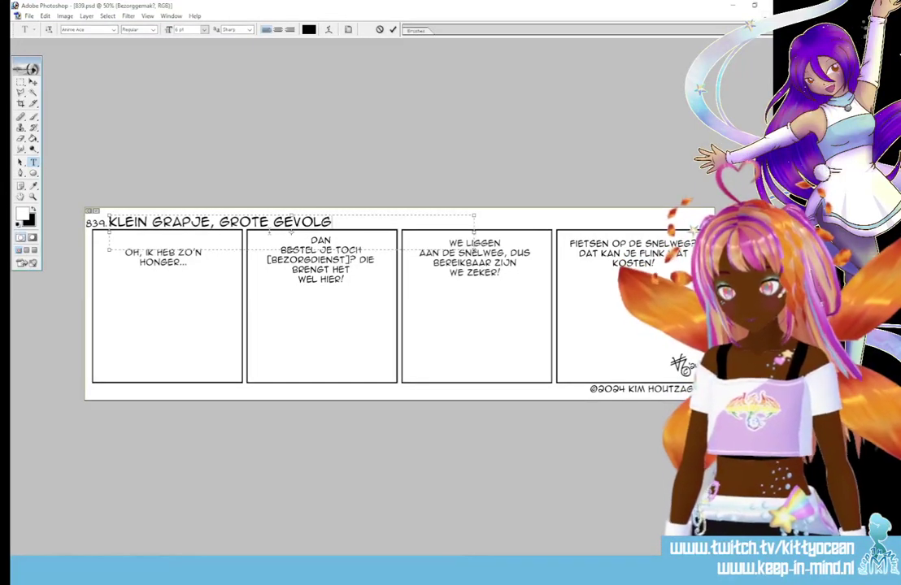
{"action": "left_click", "coordinate": [394, 30]}
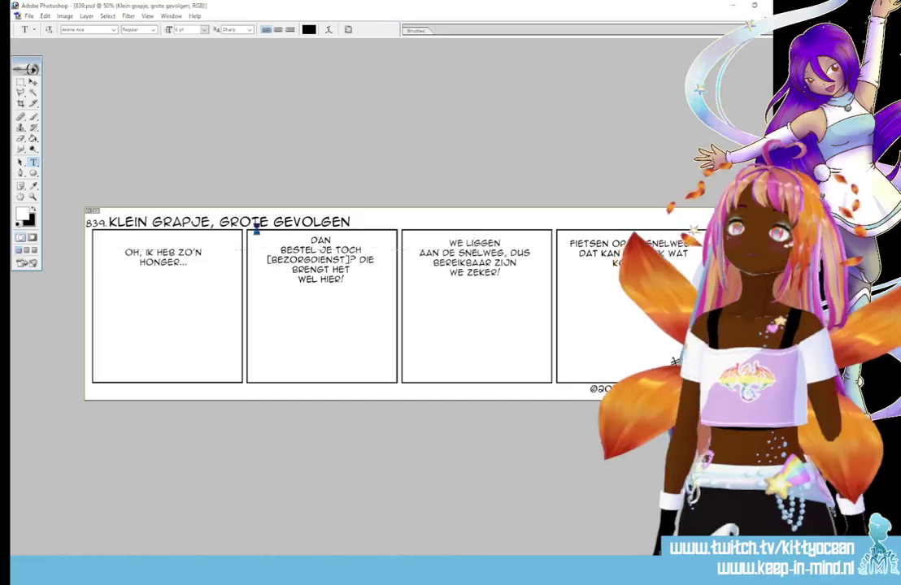
- Replace the first panel's text with "Eerst reden we hem bijna van zijn sokken af... en toen gaf ik hem een klap op zijn hoofd!"
{"action": "left_click", "coordinate": [195, 257]}
{"action": "key", "text": "ctrl+a"}
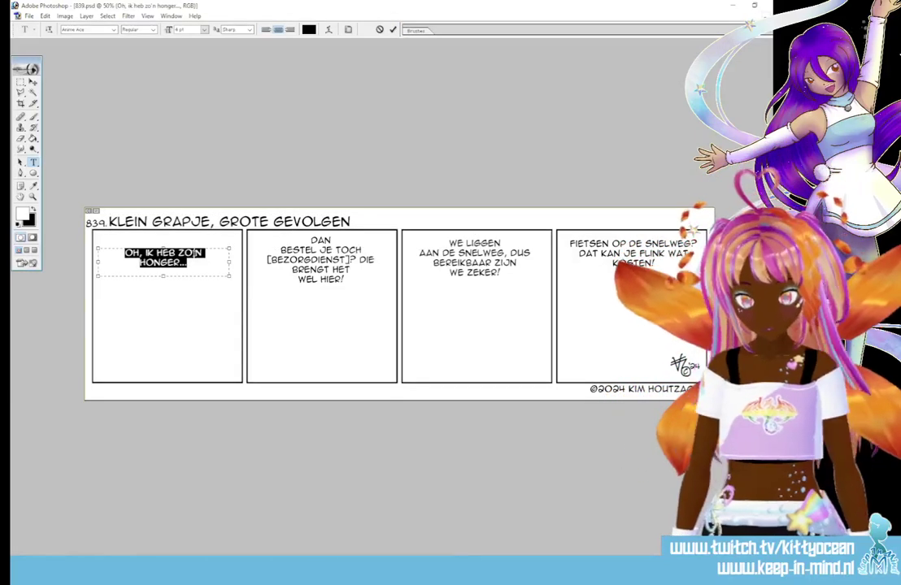
{"action": "type", "text": "EERST"}
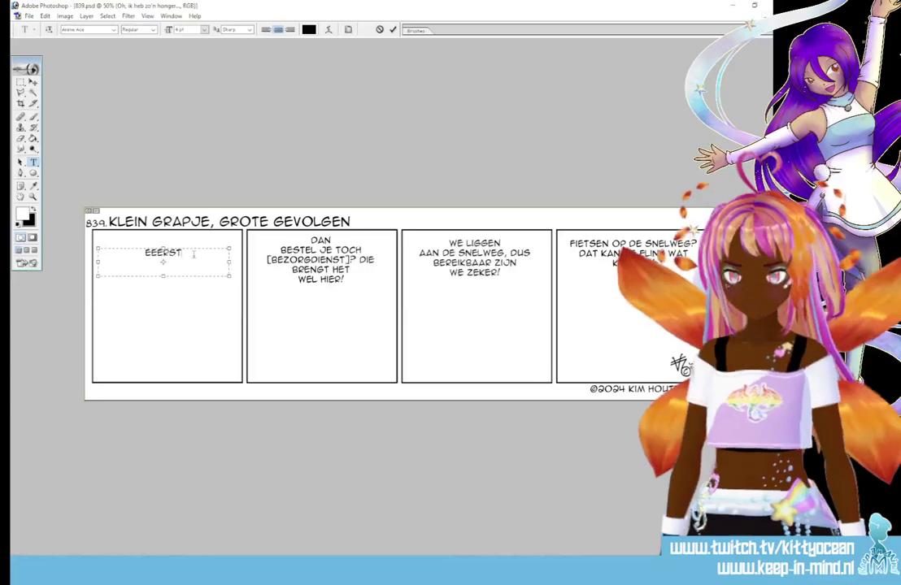
{"action": "key", "text": "BackSpace"}
{"action": "key", "text": "BackSpace"}
{"action": "type", "text": "ST REDEN WE H"}
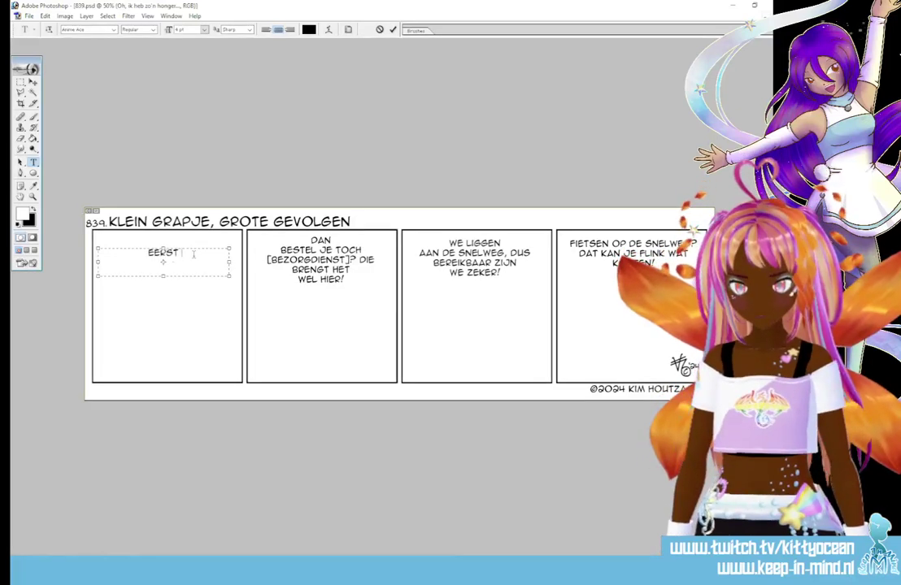
{"action": "type", "text": "EM"}
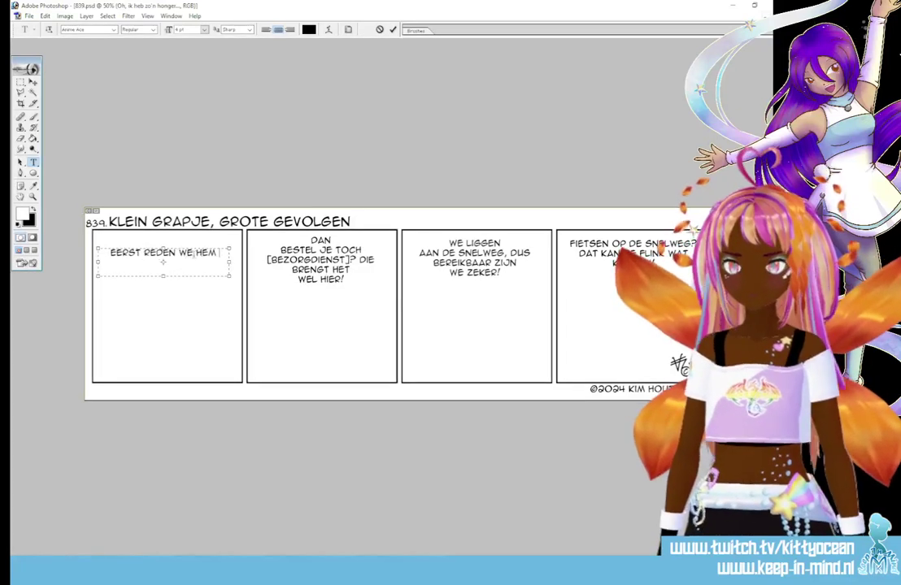
{"action": "type", "text": " BIJNA VAN ZIJN SO"}
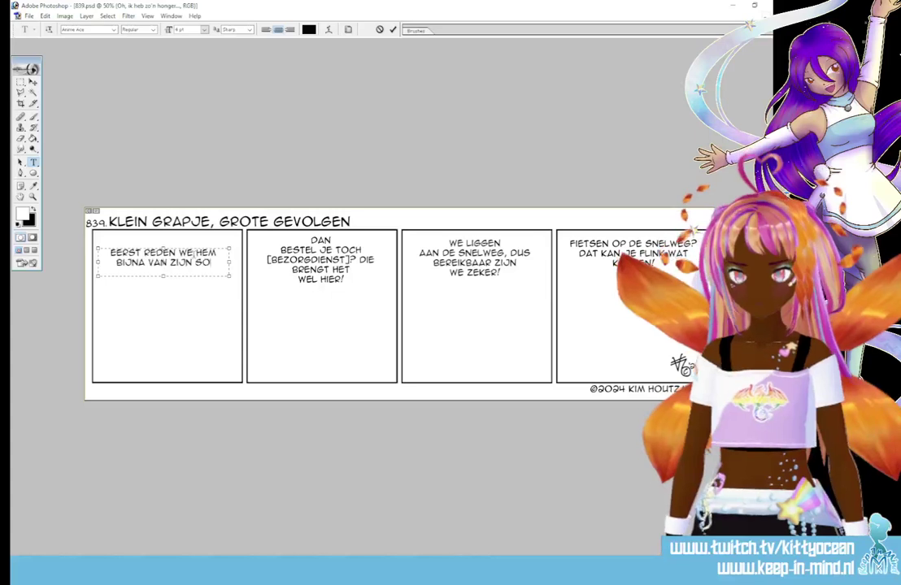
{"action": "type", "text": "KKEN AF... EN"}
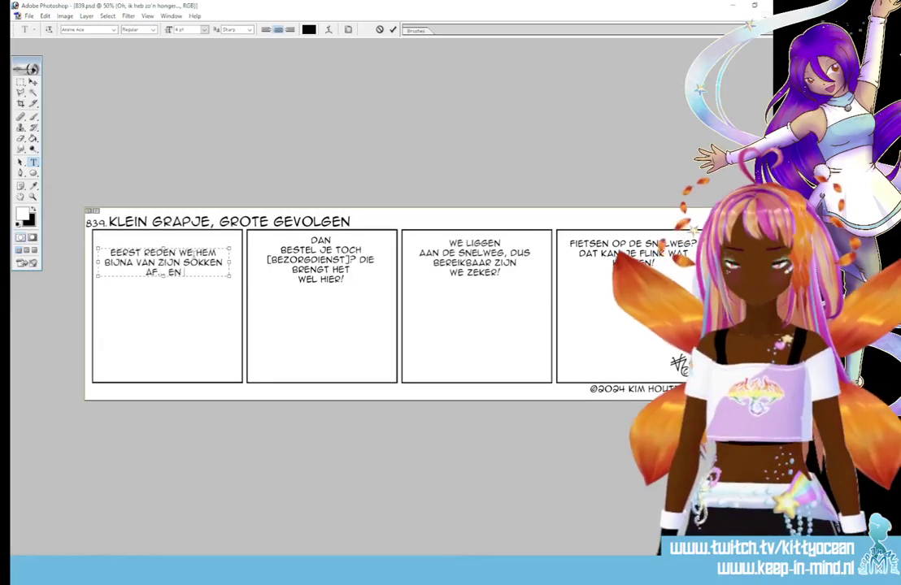
{"action": "type", "text": " TOEN GAF"}
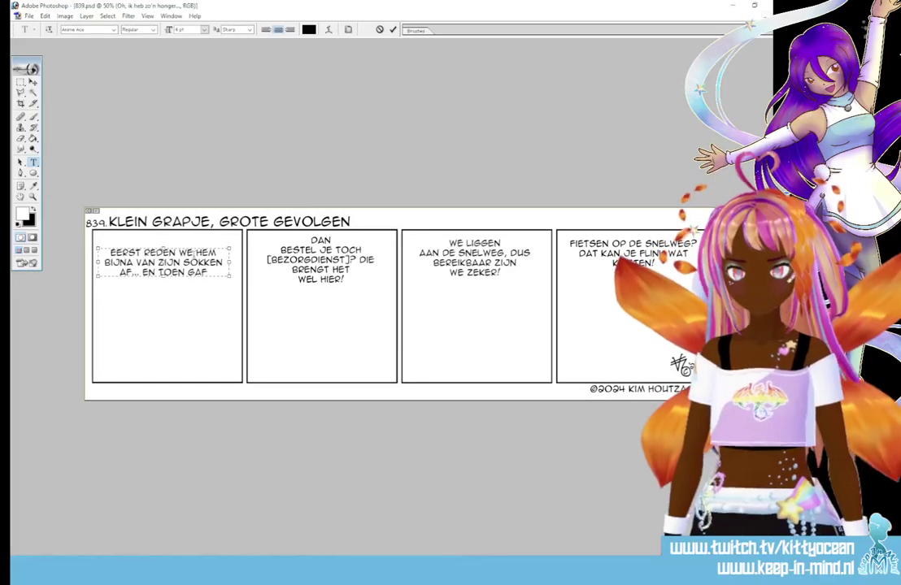
{"action": "type", "text": " IK HEM"}
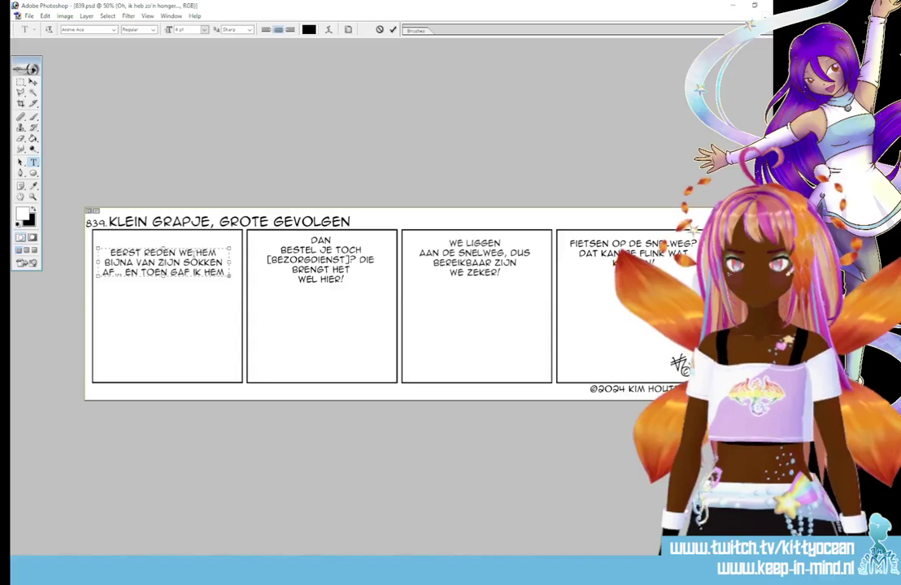
{"action": "type", "text": " EEN LKA"}
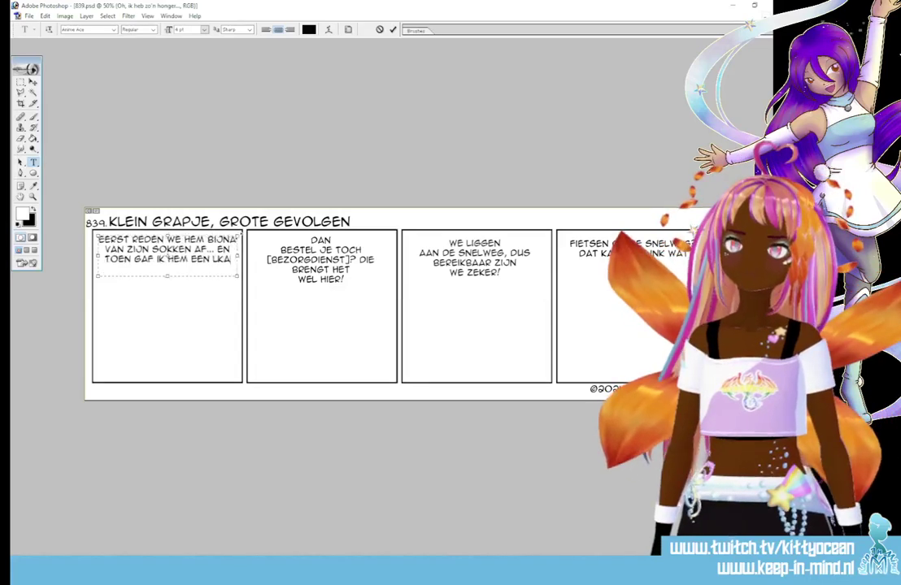
{"action": "key", "text": "shift+Left"}
{"action": "key", "text": "shift+Left"}
{"action": "key", "text": "shift+Left"}
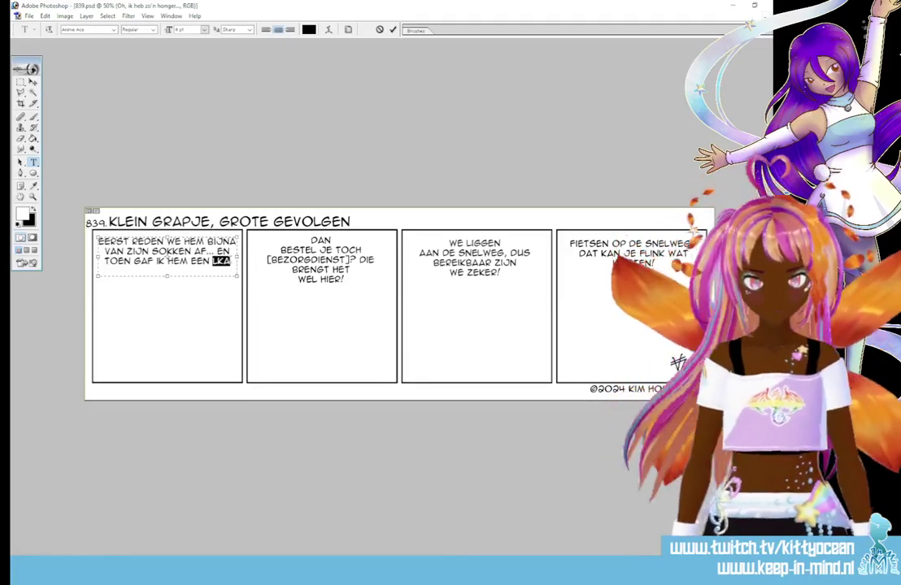
{"action": "type", "text": "KLAP OP ZIJN"}
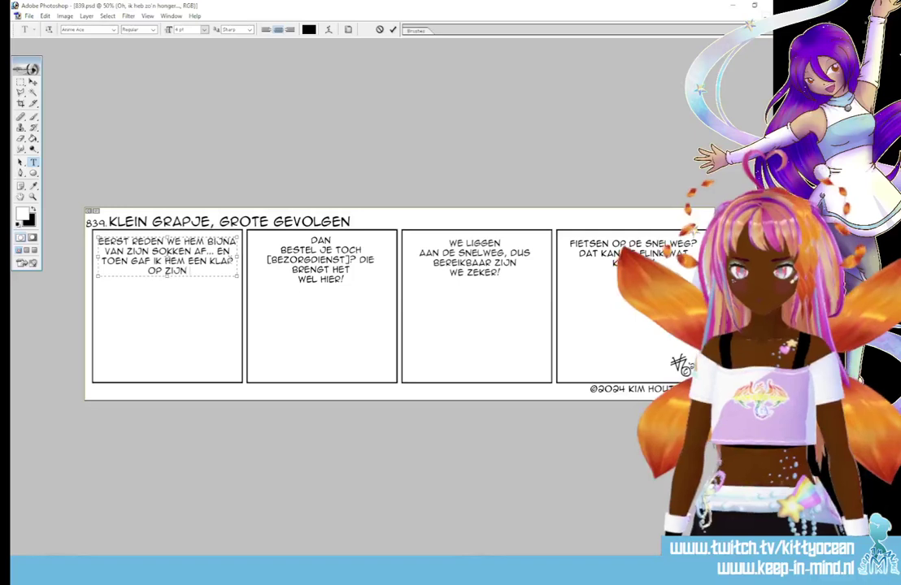
{"action": "type", "text": " HOOF!"}
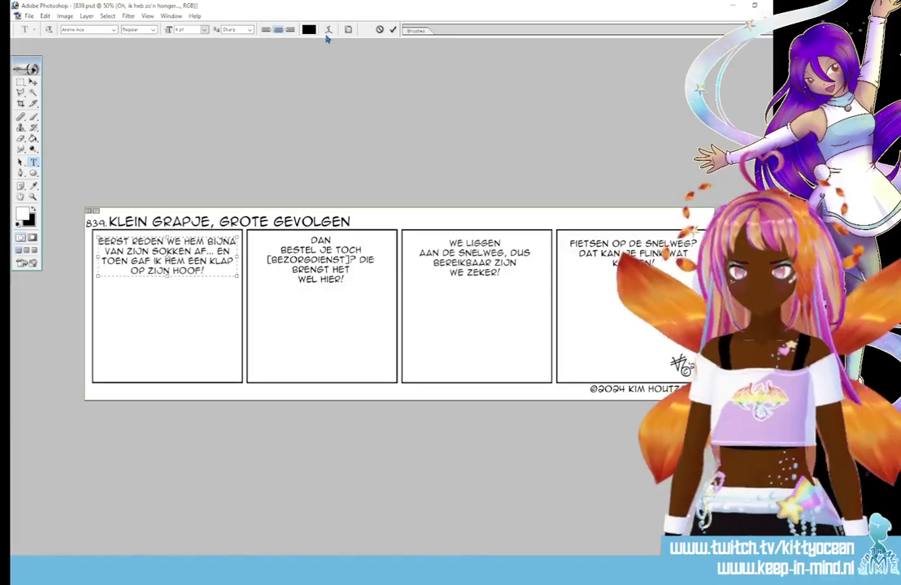
{"action": "key", "text": "Left"}
{"action": "type", "text": "D"}
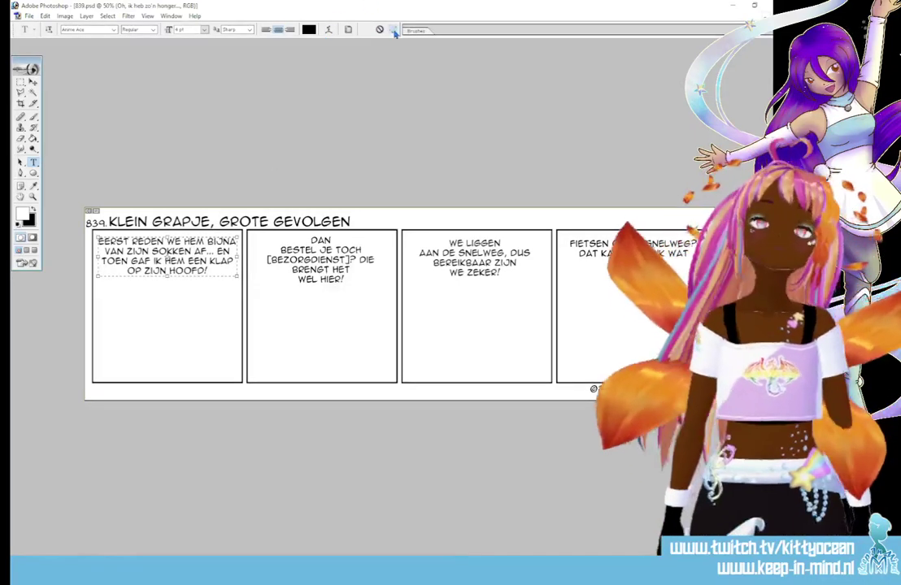
{"action": "left_click", "coordinate": [393, 30]}
- Replace the second panel's text with "Wat? Ben je op je hoofd geslagen?!"
{"action": "left_click", "coordinate": [319, 241]}
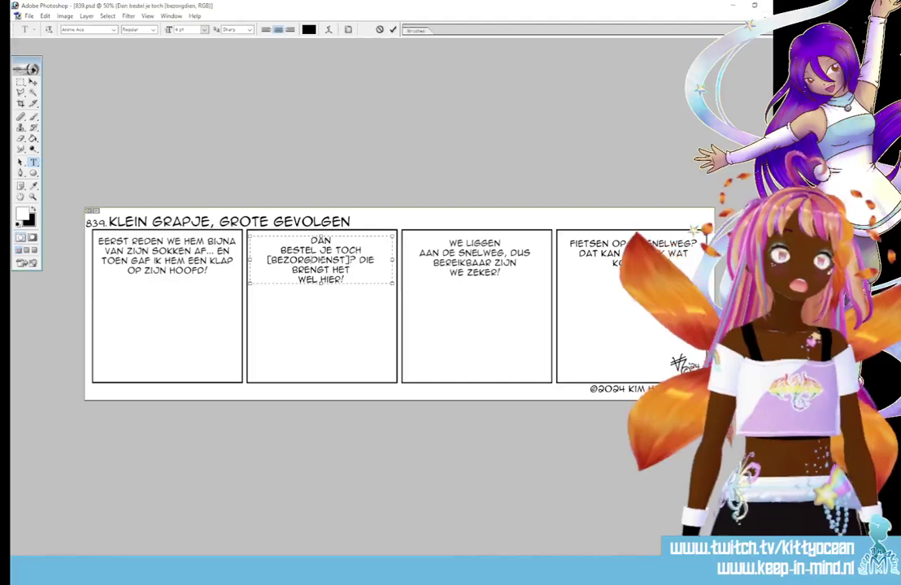
{"action": "key", "text": "ctrl+a"}
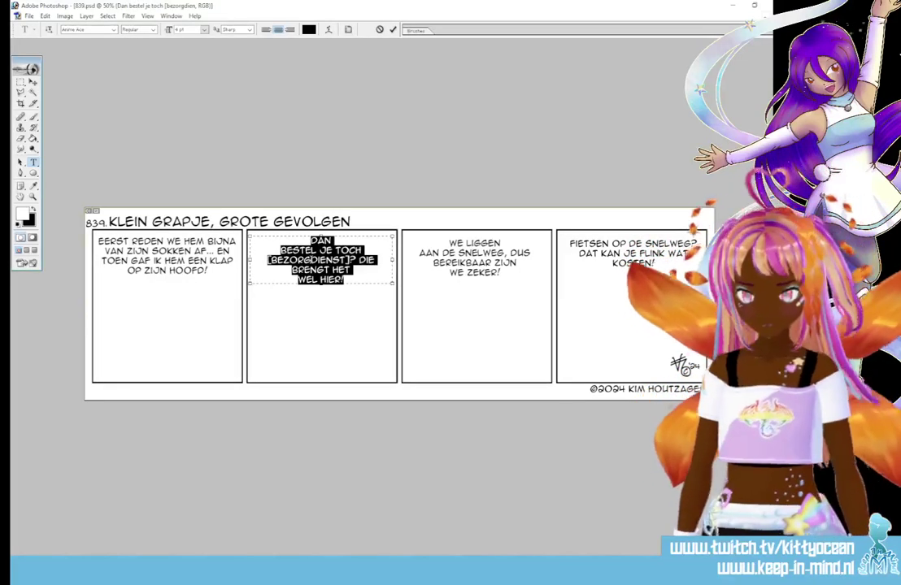
{"action": "type", "text": "WAT"}
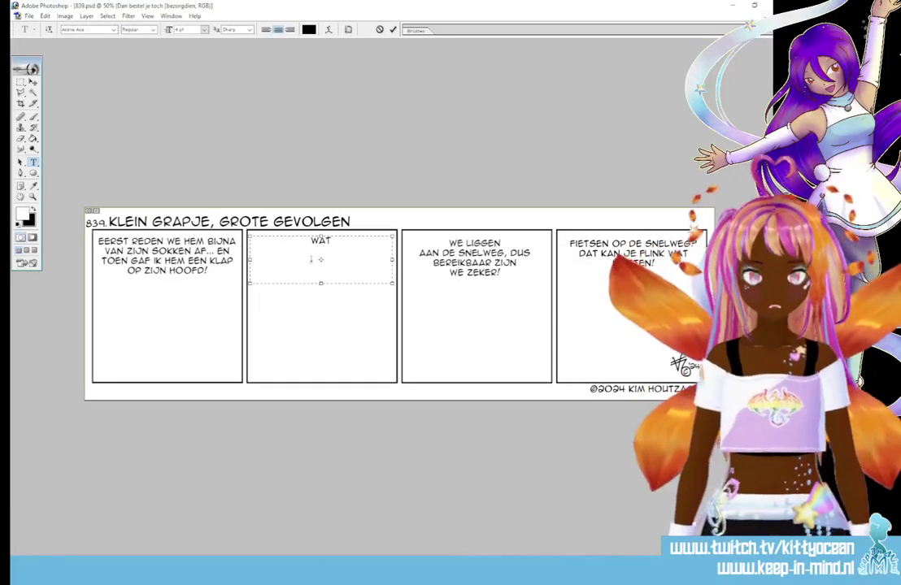
{"action": "type", "text": "?! BEN JE OP"}
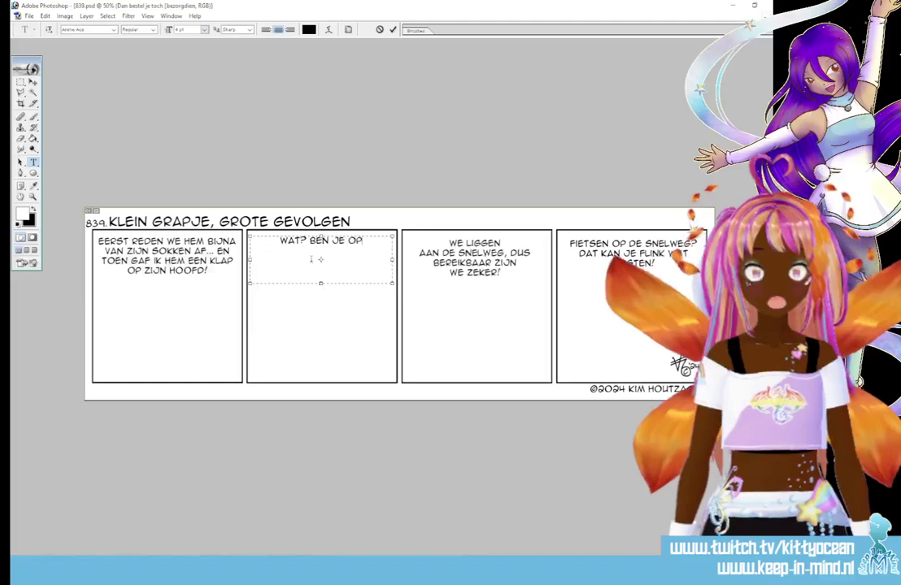
{"action": "type", "text": " JE HOOFD GESL"}
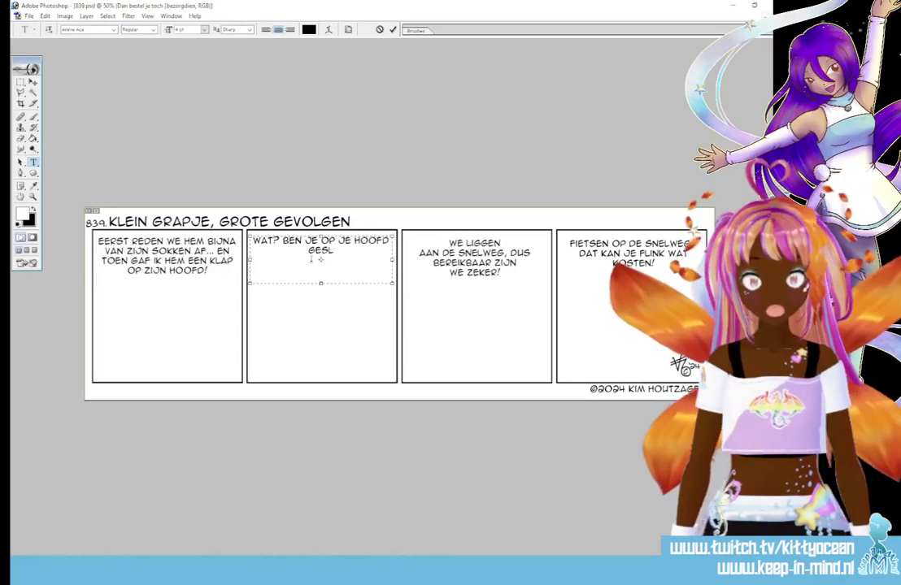
{"action": "type", "text": "AGEN?!"}
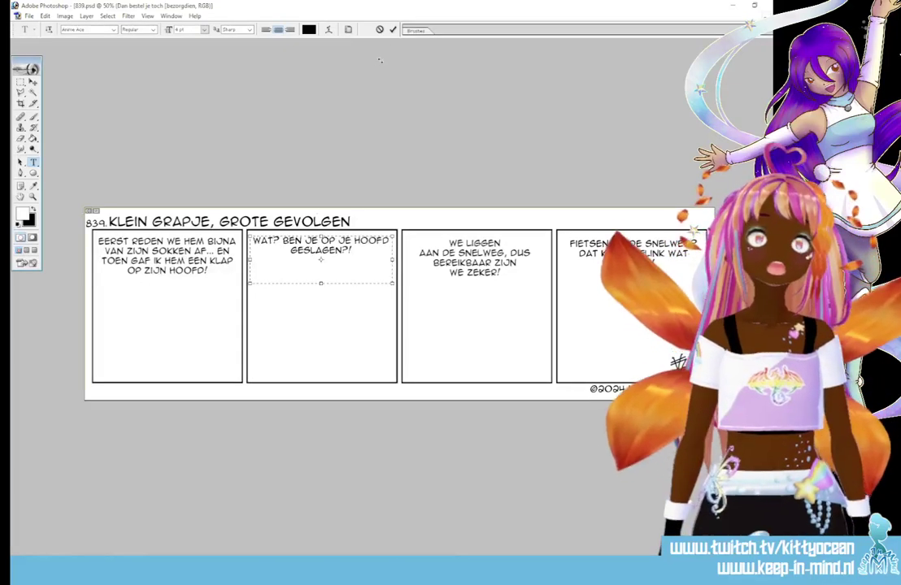
{"action": "left_click", "coordinate": [393, 30]}
- Replace the third panel's text with "U bent niet duizelig... weet nog goed wat er is gebeurd... Geen hersen-schudding, denk ik."
{"action": "left_click", "coordinate": [475, 244]}
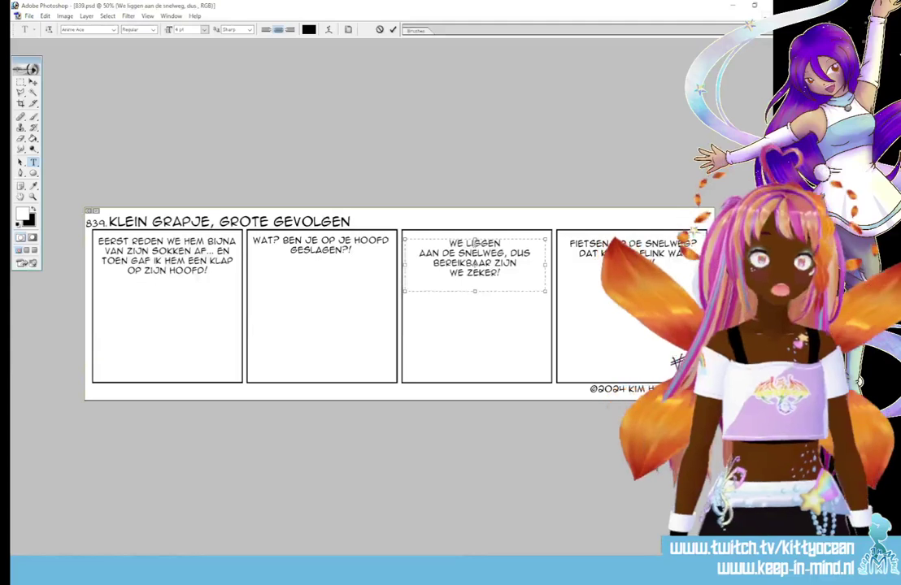
{"action": "key", "text": "ctrl+a"}
{"action": "type", "text": "U BEN"}
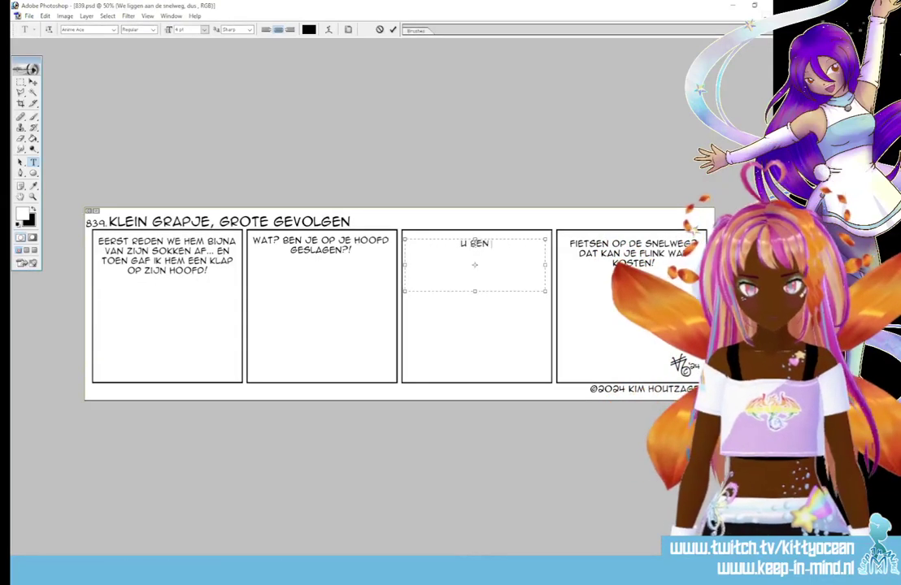
{"action": "type", "text": "T NIET DUIZEL"}
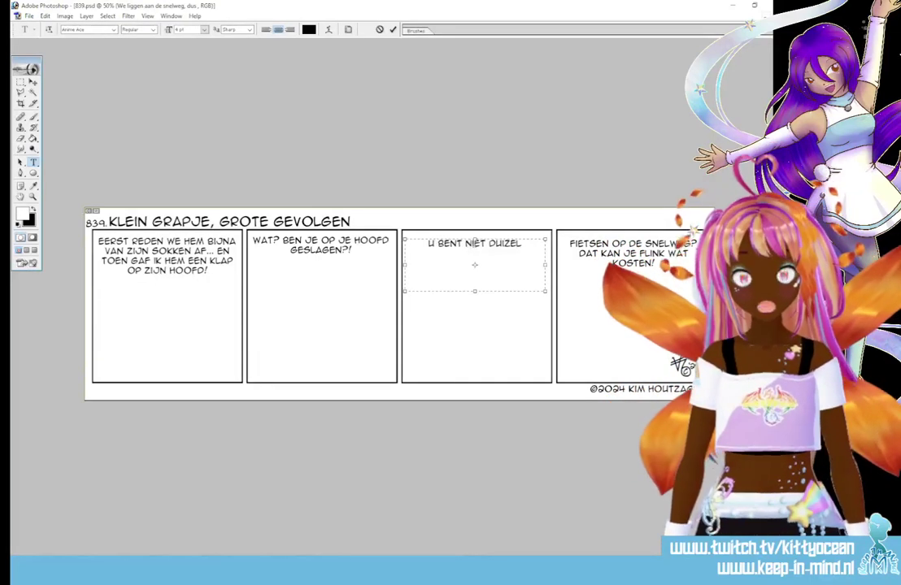
{"action": "type", "text": "I"}
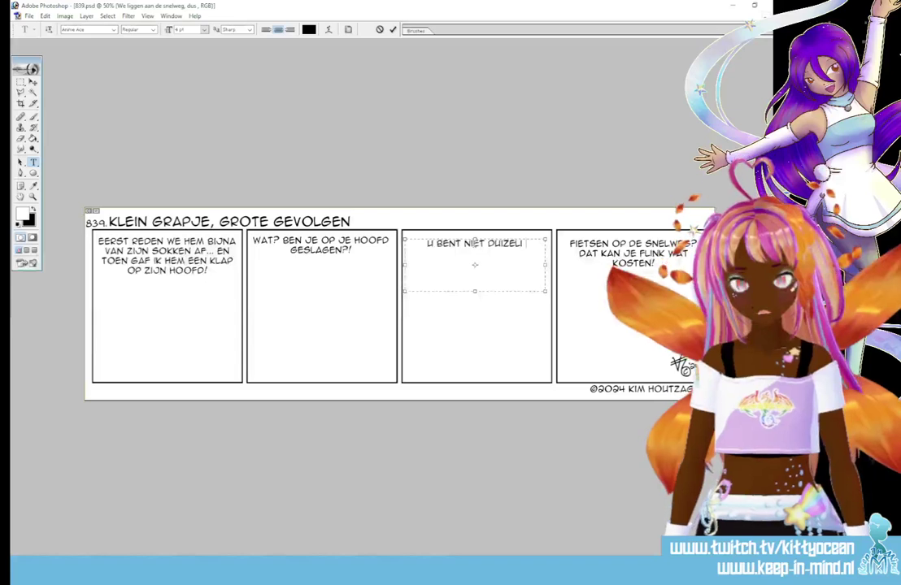
{"action": "type", "text": "G... WEET"}
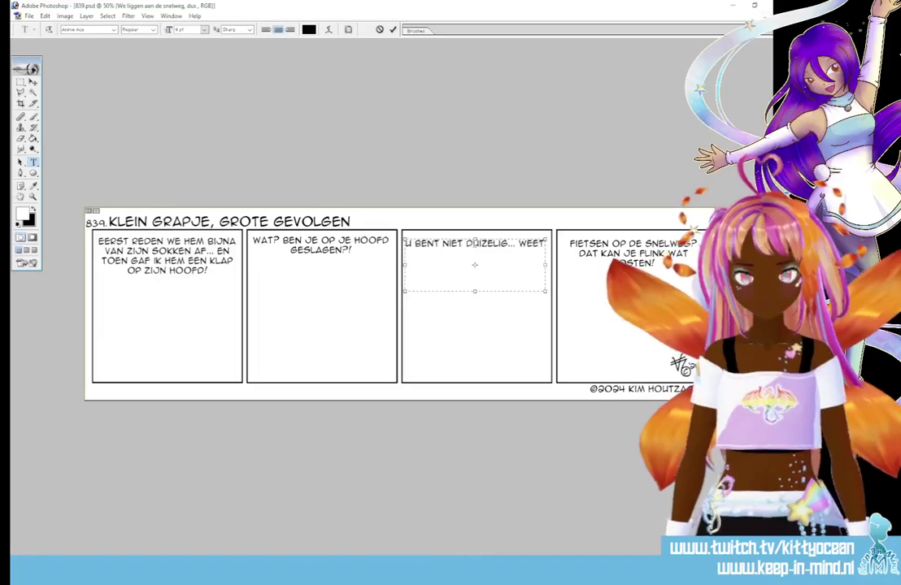
{"action": "type", "text": " NOG GOED WAT"}
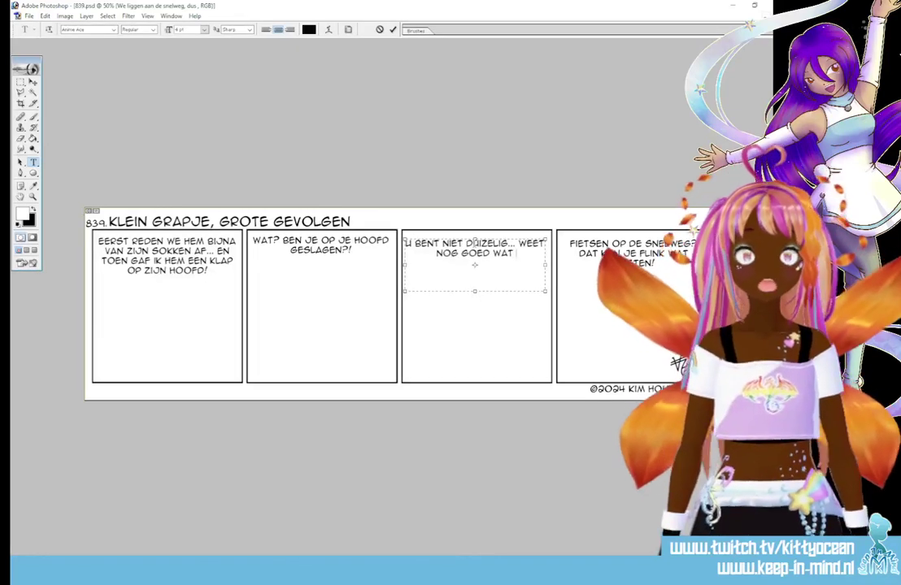
{"action": "type", "text": " ER IS GEBEURD..."}
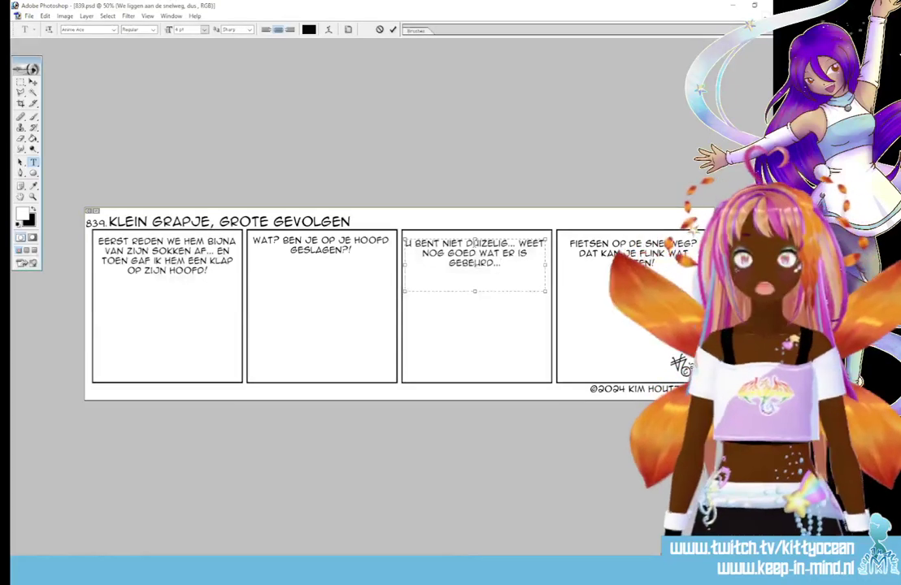
{"action": "type", "text": "GEEN HERSEN"}
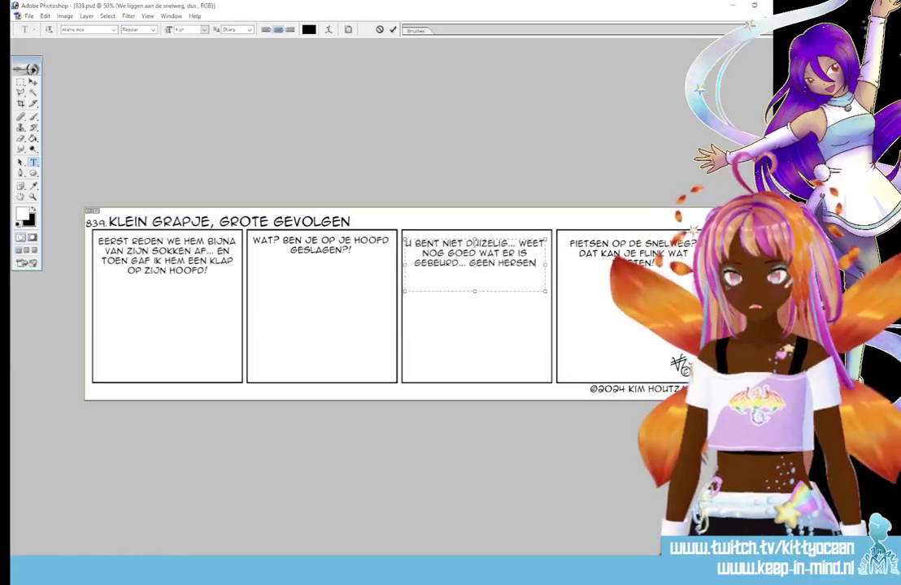
{"action": "type", "text": "-SCH"}
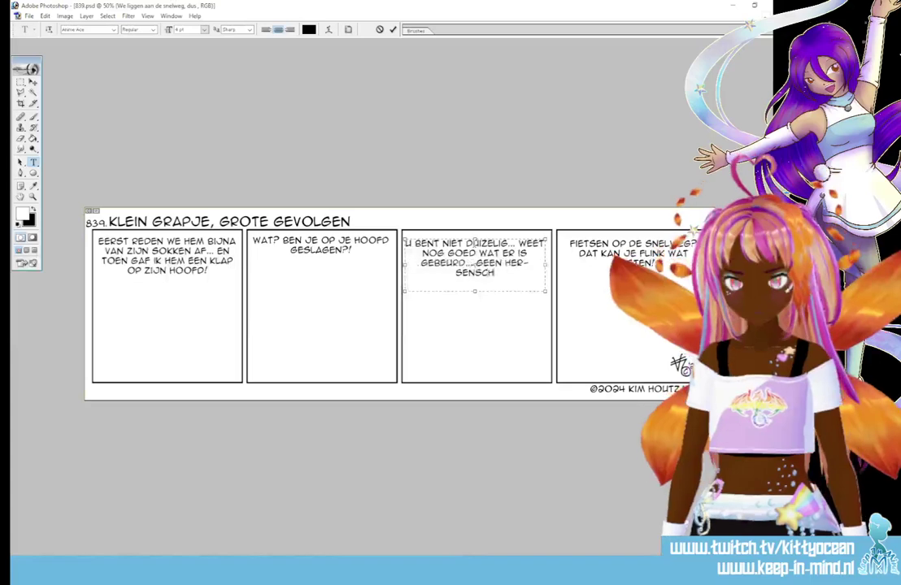
{"action": "type", "text": "UDDING, "}
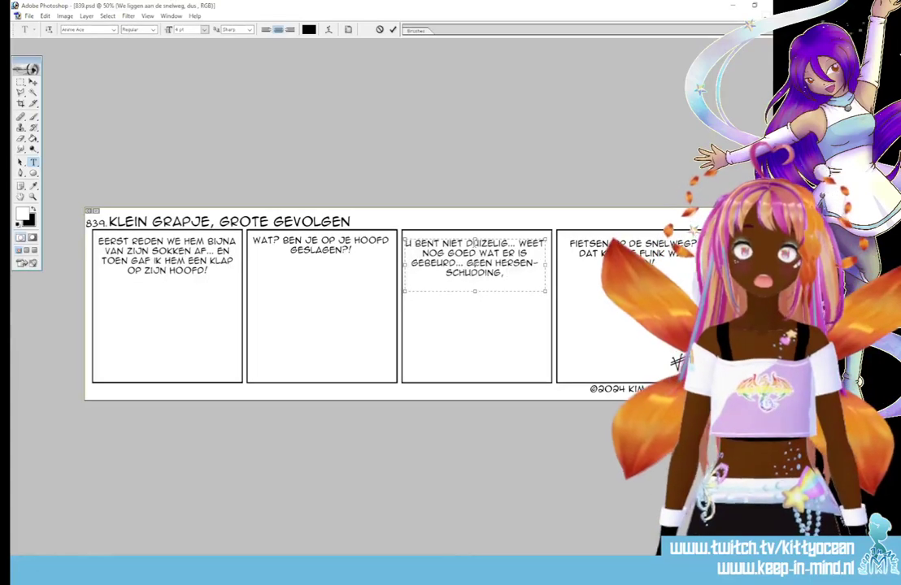
{"action": "type", "text": "DENK IK."}
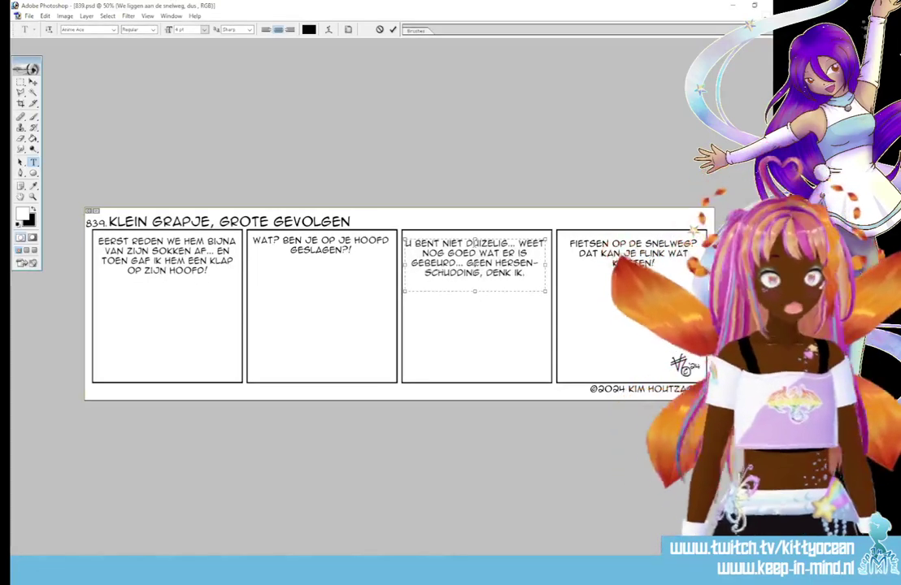
{"action": "left_click", "coordinate": [393, 29]}
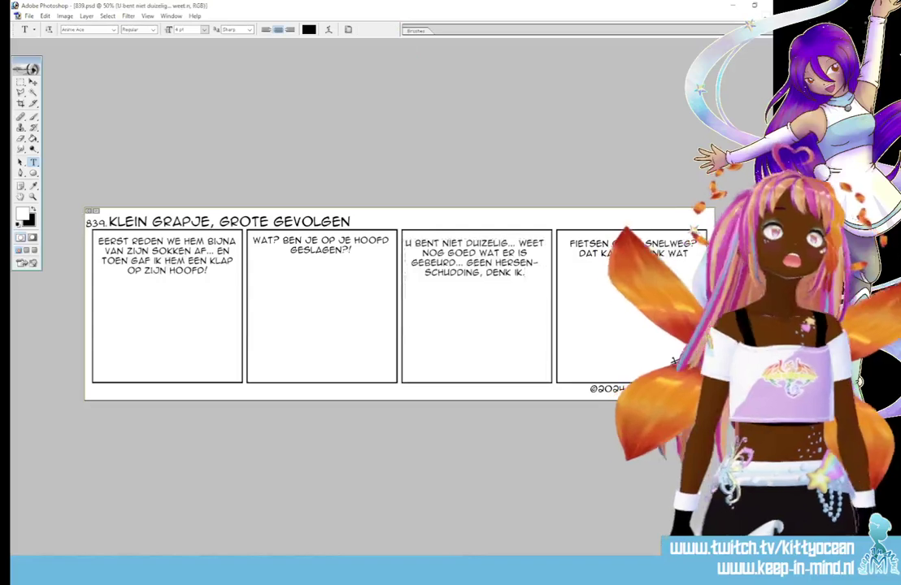
- Replace the fourth panel's text with "Het is moeilijk te zien... maar uw prothese lijkt nog op zijn plek te zitten... anders was dat opereren geweest!"
{"action": "left_click", "coordinate": [634, 254]}
{"action": "key", "text": "ctrl+a"}
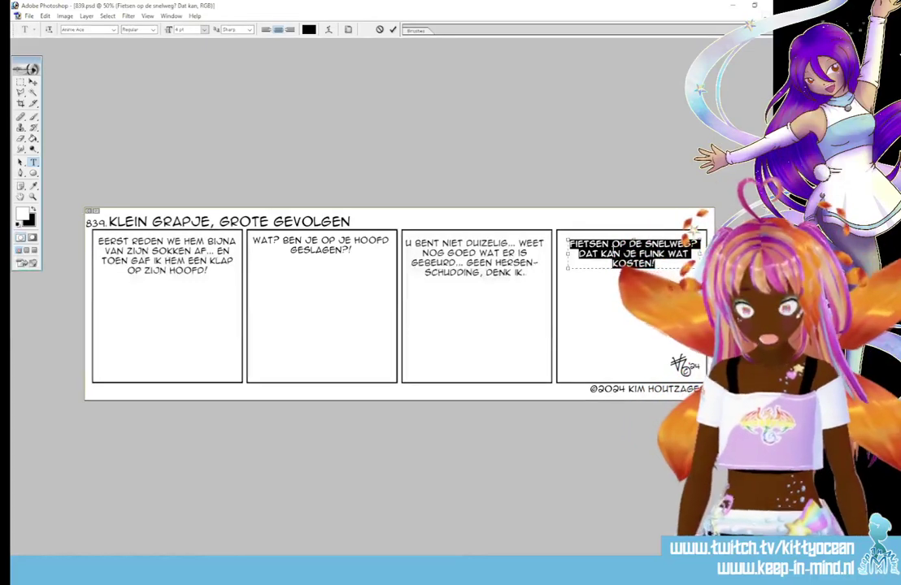
{"action": "type", "text": "HET IS MOEIL"}
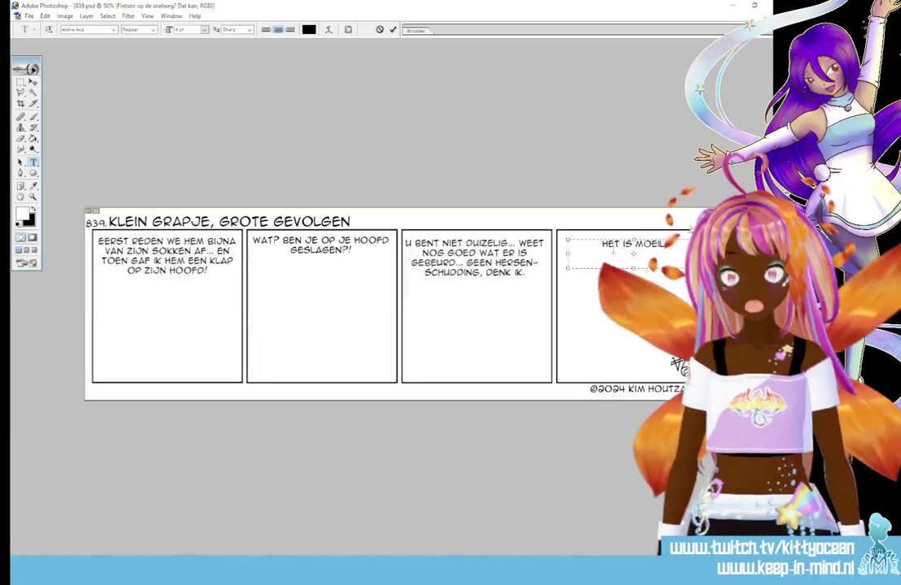
{"action": "type", "text": "IJK TE ZIEN M"}
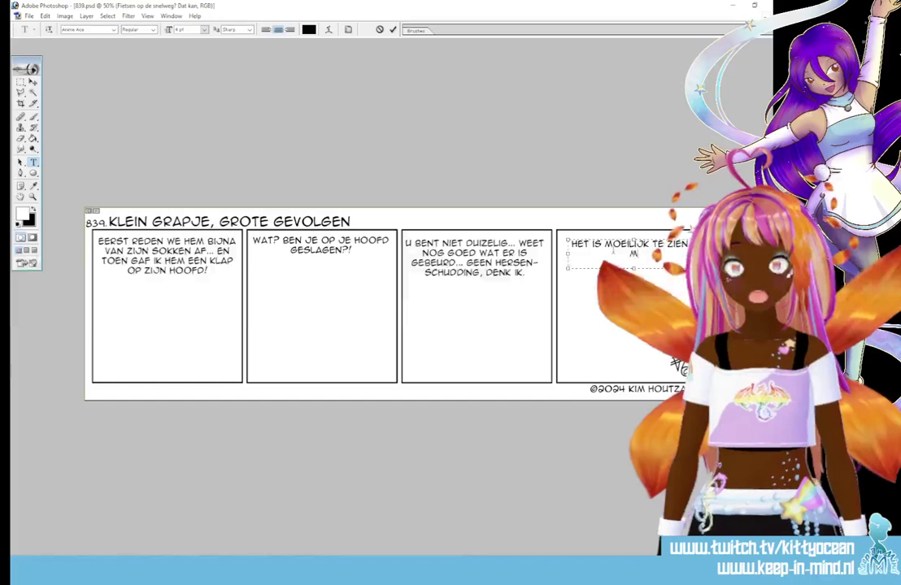
{"action": "type", "text": "AAR UW B"}
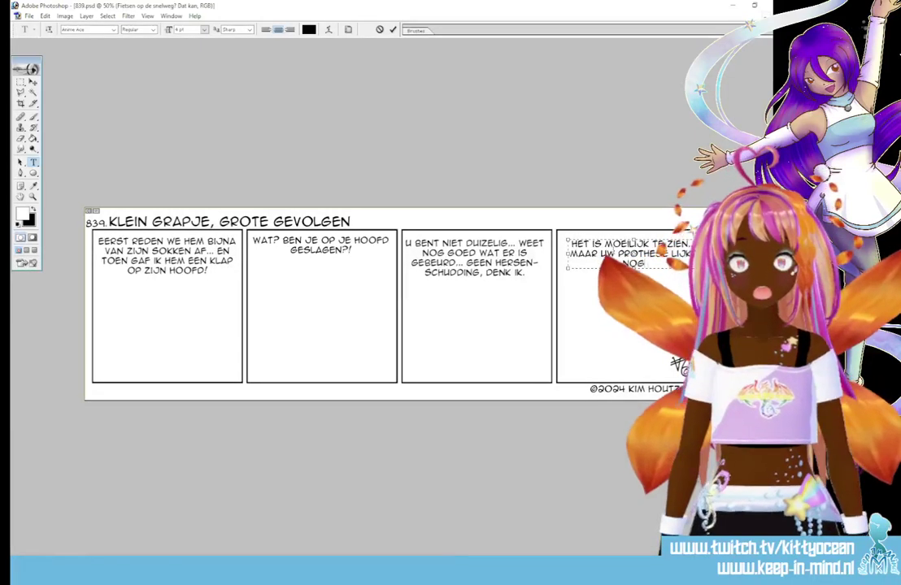
{"action": "type", "text": " PLA"}
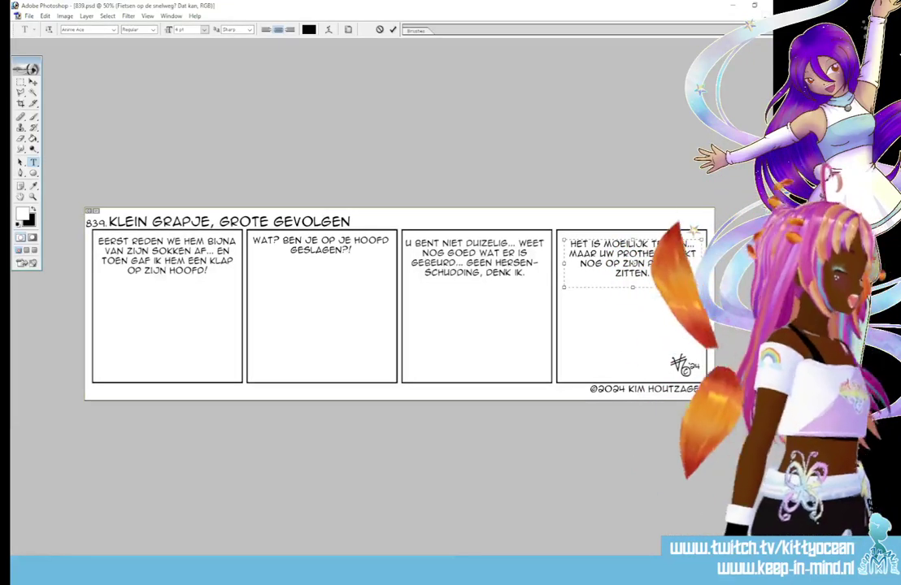
{"action": "key", "text": "BackSpace"}
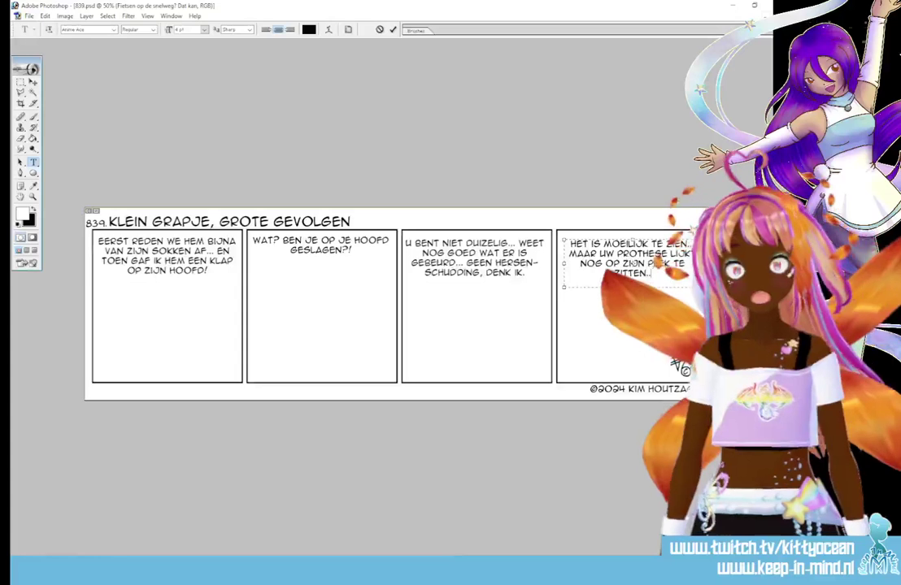
{"action": "type", "text": "ANDERS"}
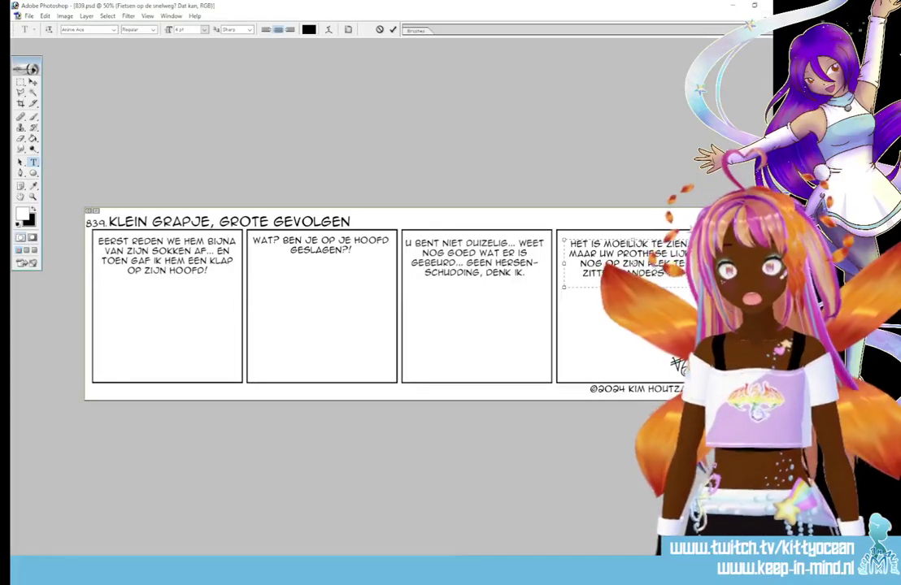
{"action": "type", "text": " WAT!.."}
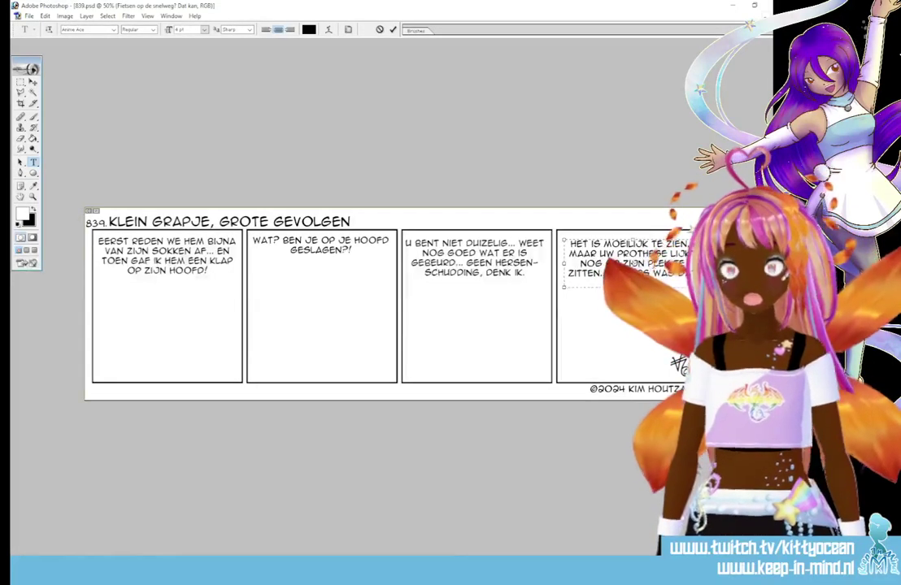
{"action": "type", "text": "ST!"}
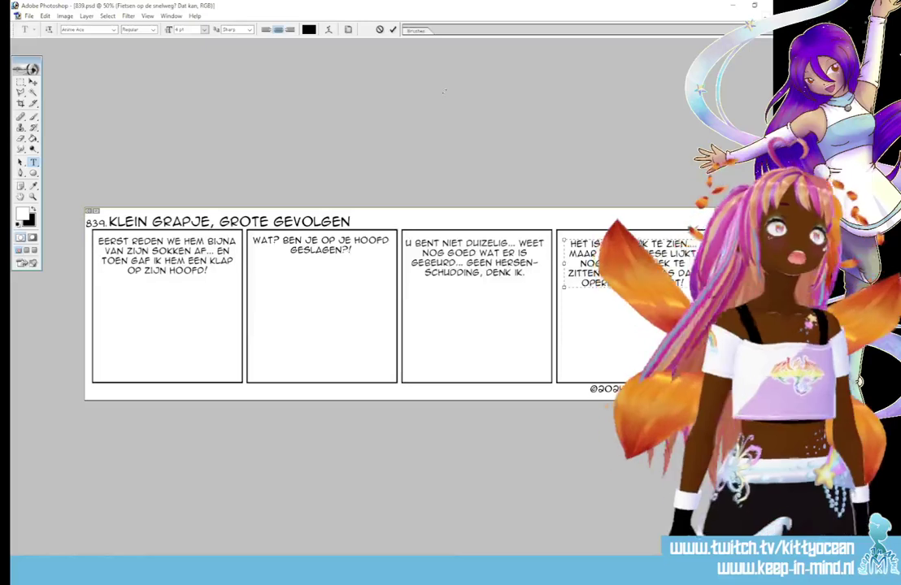
{"action": "left_click", "coordinate": [393, 29]}
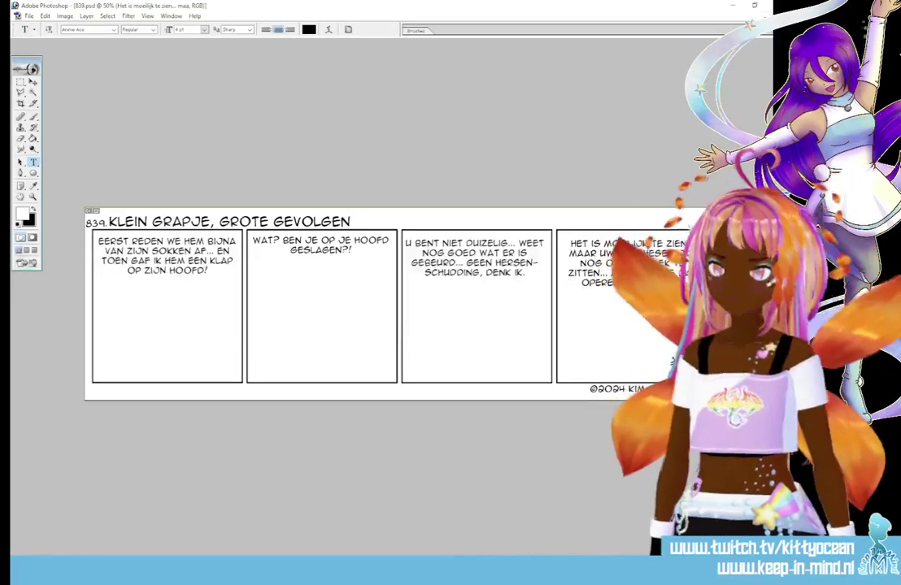
- Capture the whole lettered comic strip with the Snipping Tool and return to the strip in Photoshop
{"action": "left_click", "coordinate": [180, 569]}
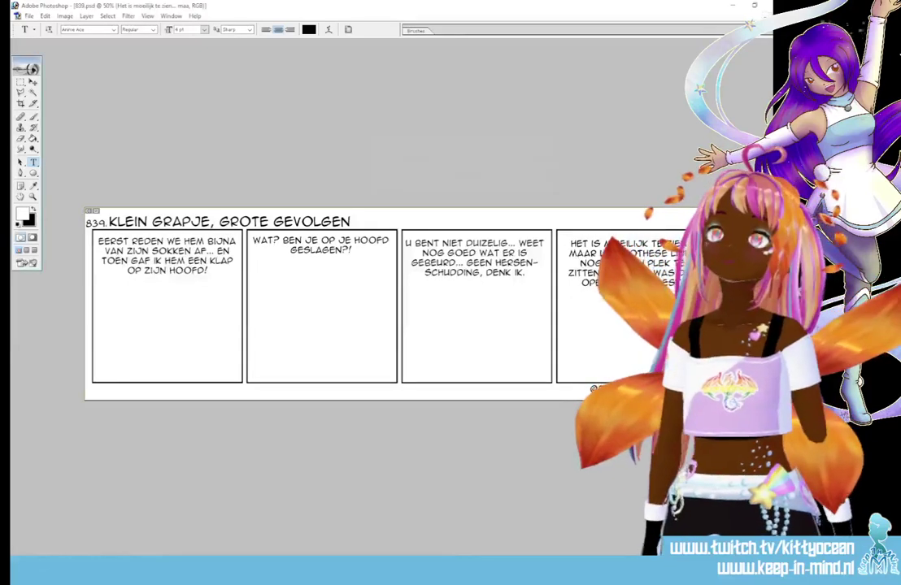
{"action": "left_click", "coordinate": [382, 159]}
{"action": "left_click_drag", "start_coordinate": [82, 204], "coordinate": [697, 401]}
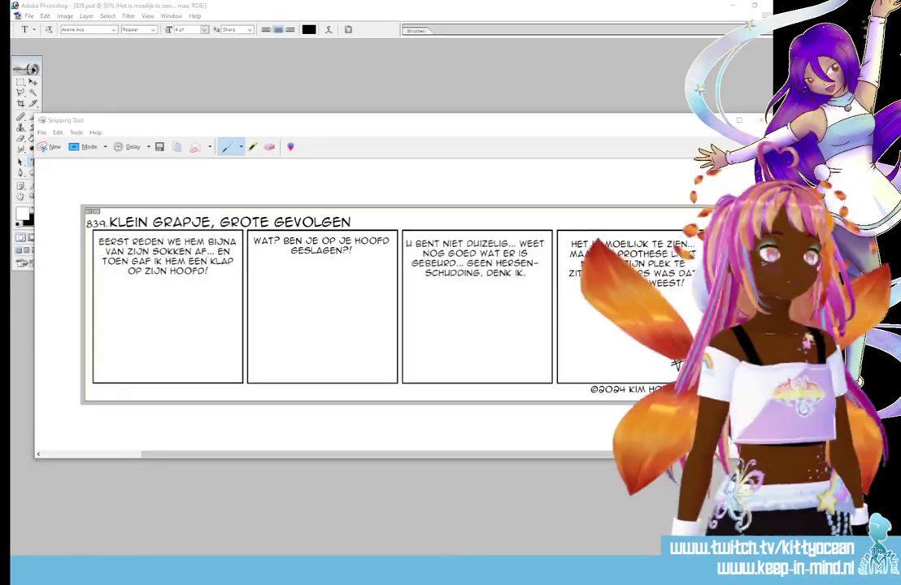
{"action": "left_click", "coordinate": [304, 15]}
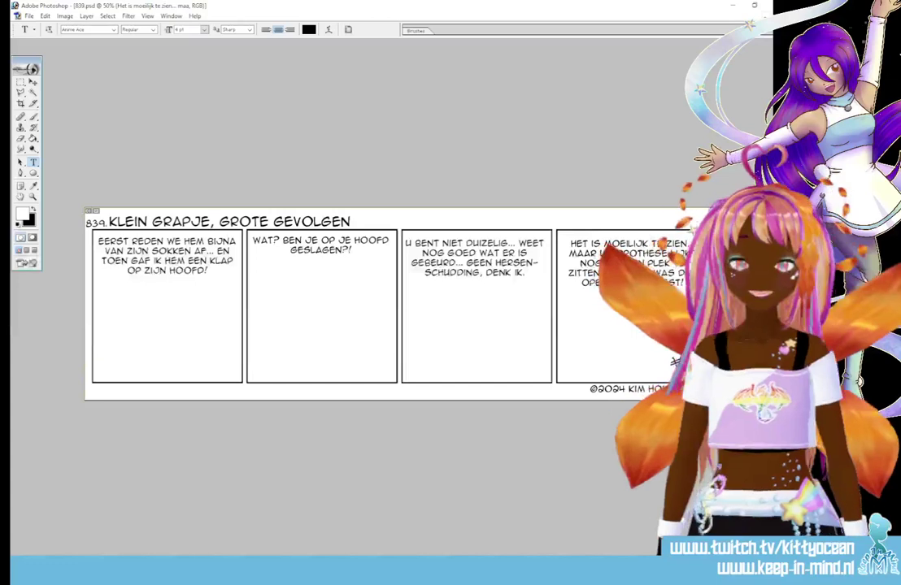
- Create a new layer above Layer 3 as the "sketch" layer for the rough drawing
{"action": "key", "text": "alt+bracketleft"}
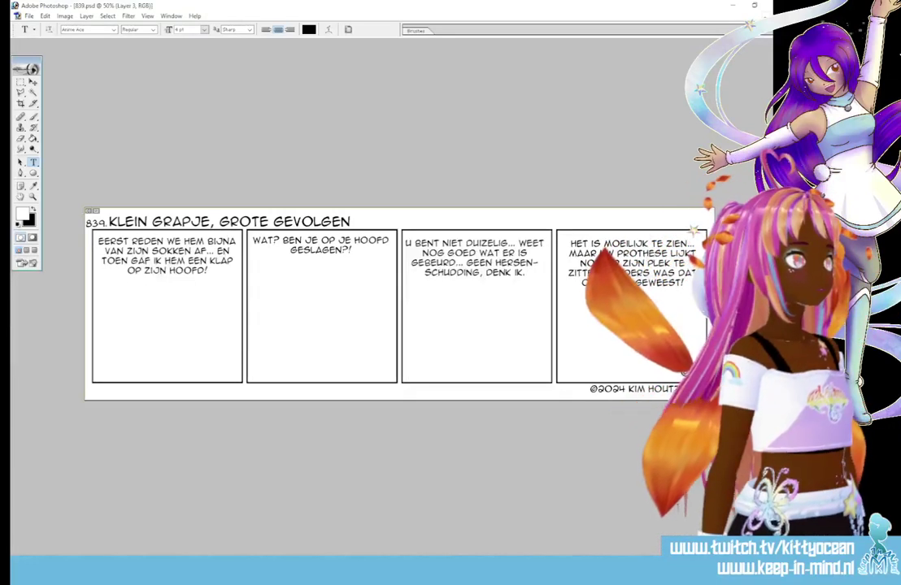
{"action": "key", "text": "ctrl+shift+alt+n"}
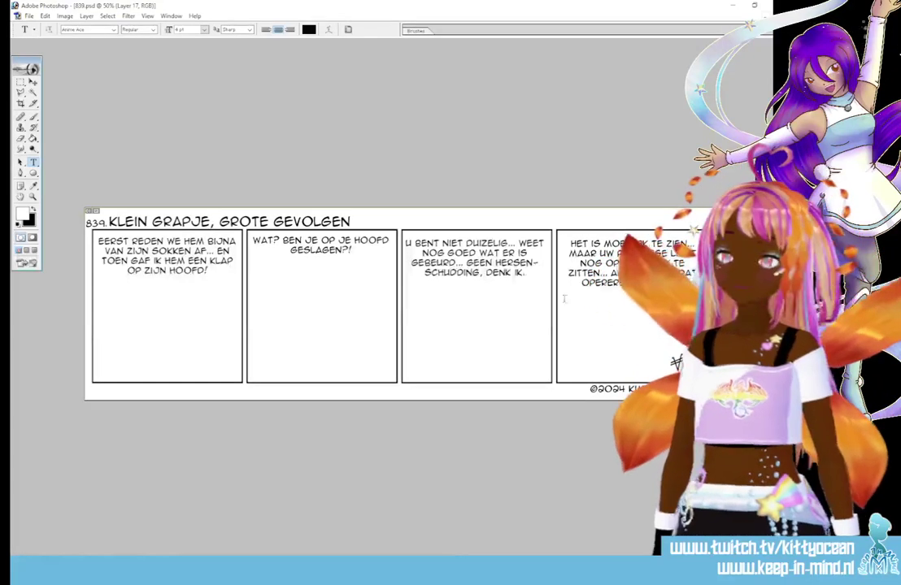
{"action": "key", "text": "alt+bracketleft"}
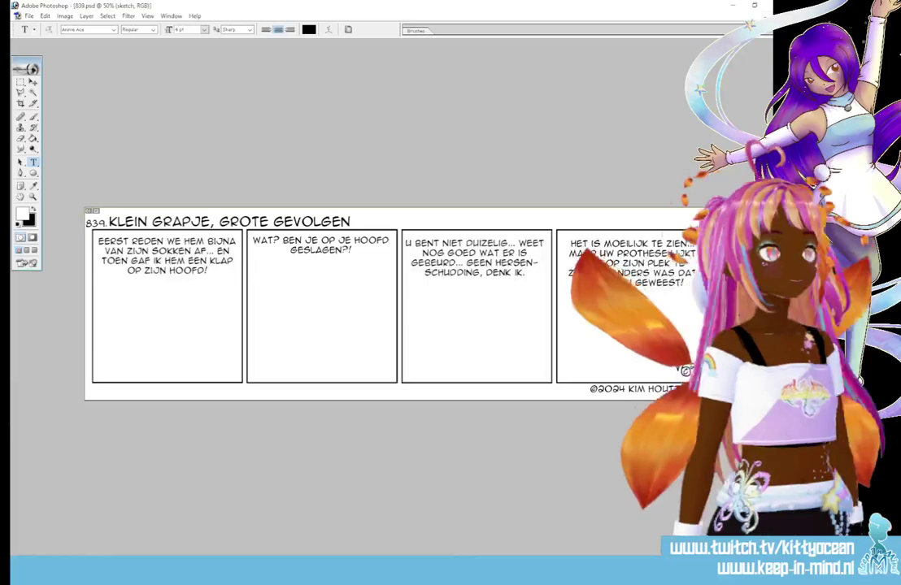
- Set the foreground colour to a medium red and choose the 9 px hard round brush preset for the Brush tool
{"action": "key", "text": "i"}
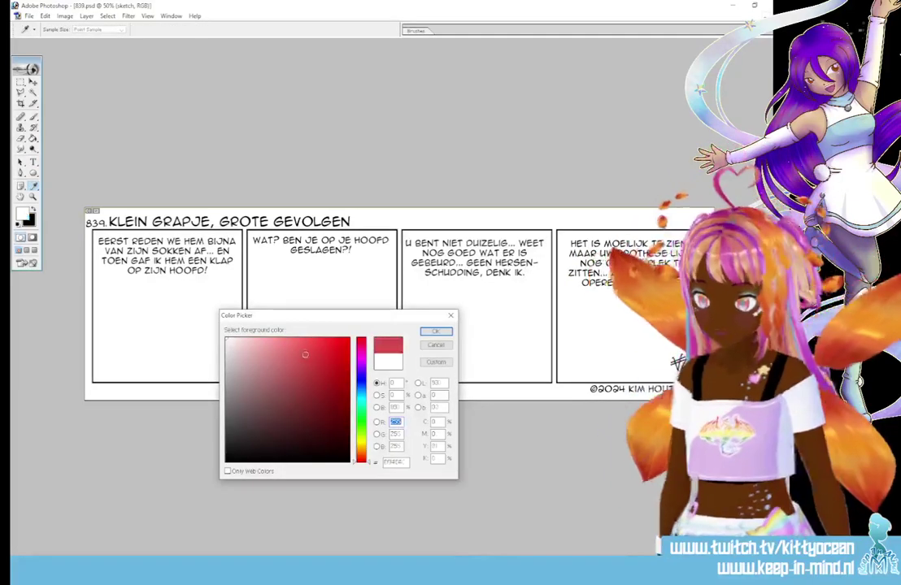
{"action": "left_click", "coordinate": [437, 333]}
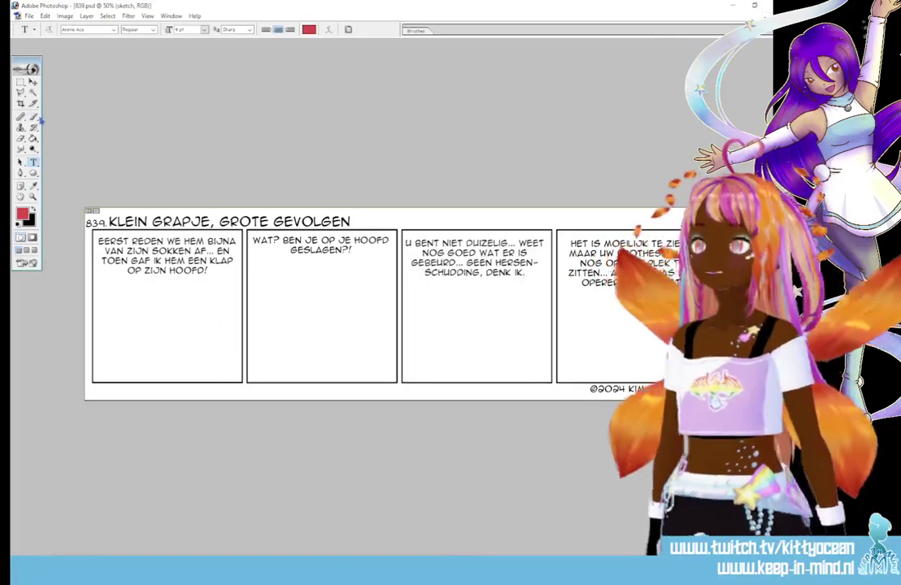
{"action": "key", "text": "b"}
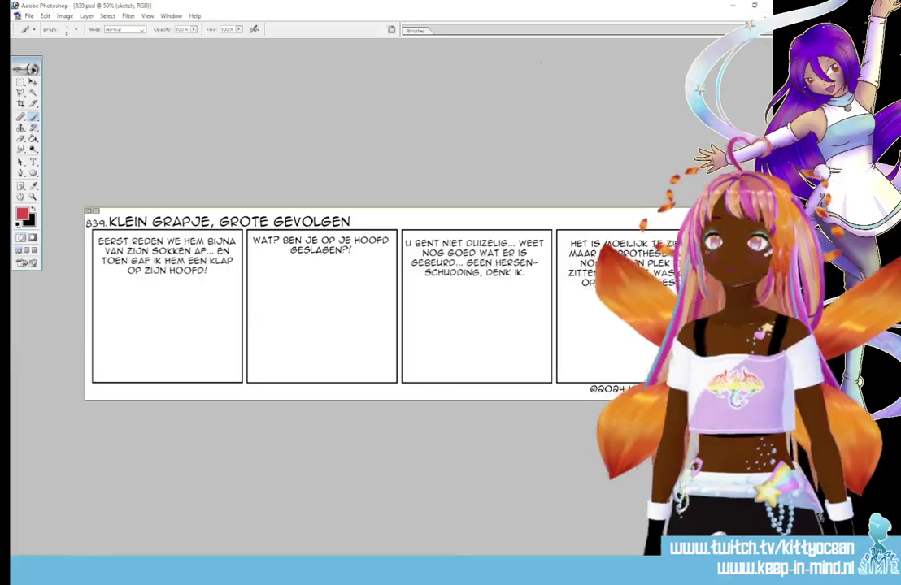
{"action": "left_click", "coordinate": [430, 31]}
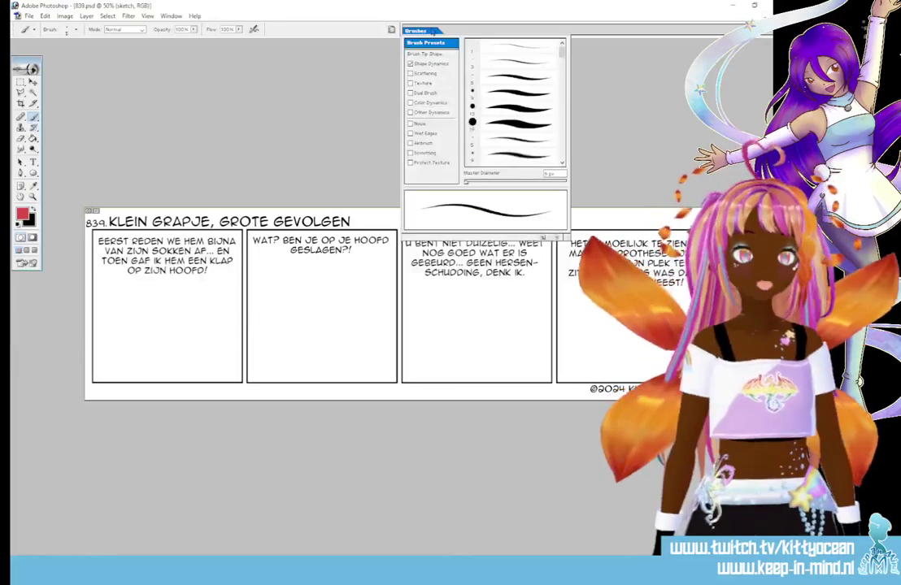
{"action": "left_click", "coordinate": [512, 93]}
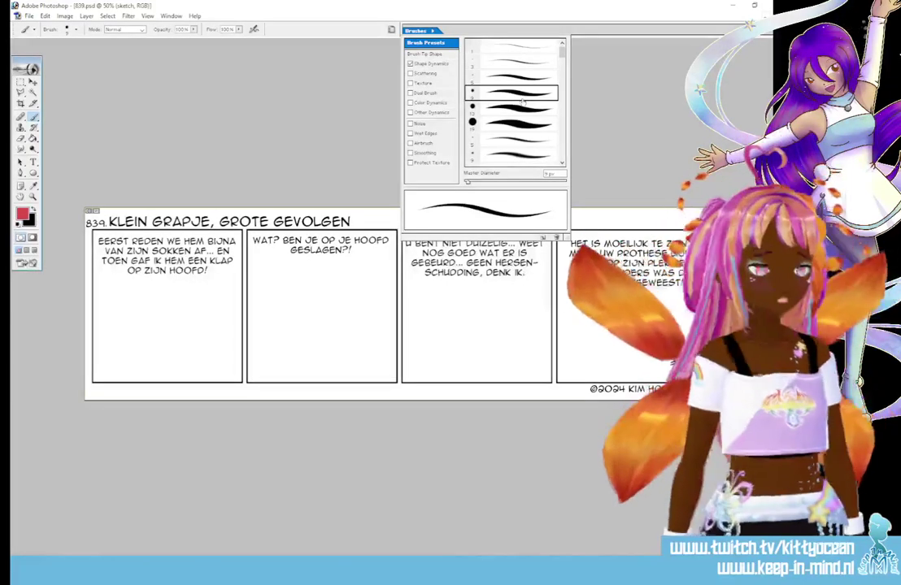
{"action": "left_click", "coordinate": [296, 25]}
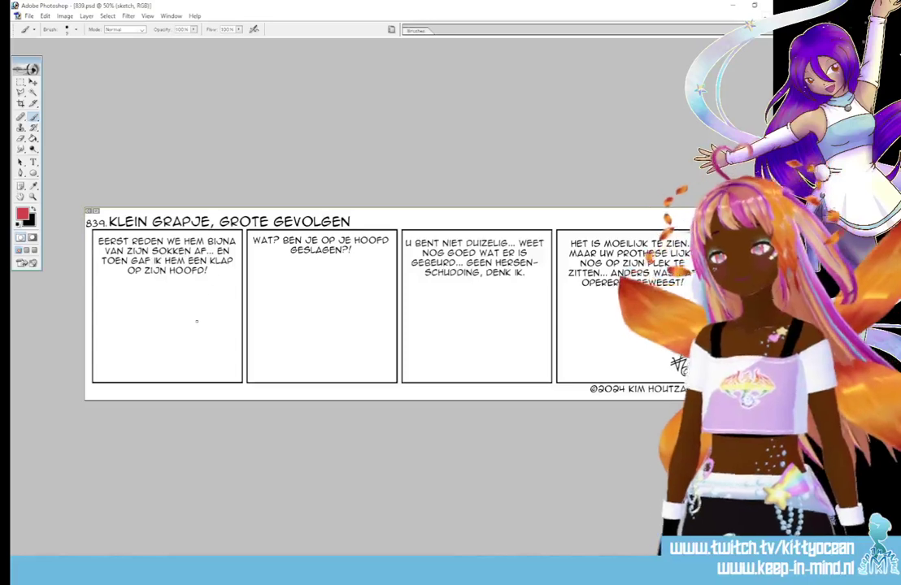
- Sketch the taller figure at the first panel's right side: round head, torso and one arm reaching toward the panel's middle
{"action": "mouse_move", "coordinate": [193, 298]}
{"action": "left_mouse_down"}
{"action": "mouse_move", "coordinate": [217, 300]}
{"action": "mouse_move", "coordinate": [180, 317]}
{"action": "mouse_move", "coordinate": [224, 361]}
{"action": "left_mouse_up"}
{"action": "left_click_drag", "start_coordinate": [204, 327], "coordinate": [220, 377]}
{"action": "mouse_move", "coordinate": [189, 297]}
{"action": "left_mouse_down"}
{"action": "mouse_move", "coordinate": [180, 332]}
{"action": "mouse_move", "coordinate": [196, 335]}
{"action": "mouse_move", "coordinate": [216, 310]}
{"action": "mouse_move", "coordinate": [199, 298]}
{"action": "mouse_move", "coordinate": [242, 339]}
{"action": "mouse_move", "coordinate": [241, 362]}
{"action": "mouse_move", "coordinate": [205, 379]}
{"action": "left_mouse_up"}
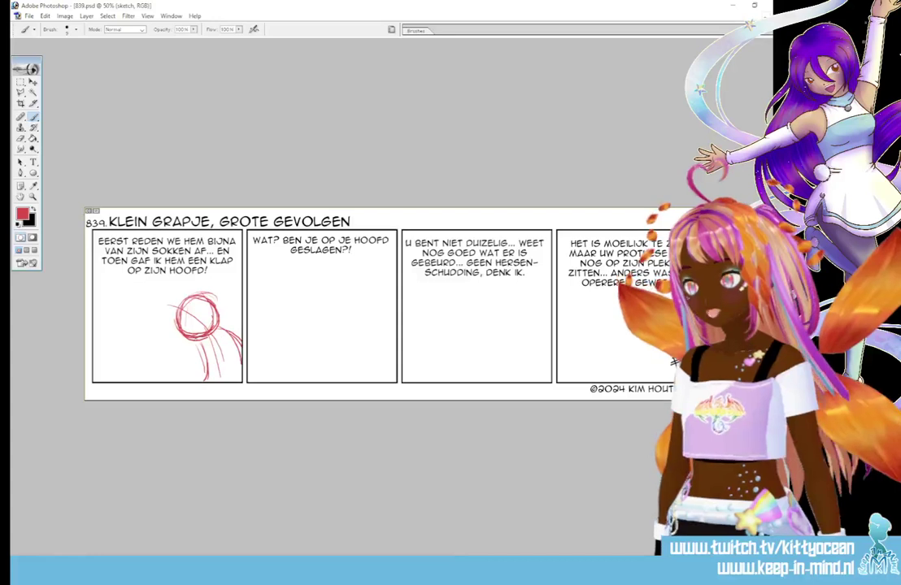
{"action": "mouse_move", "coordinate": [190, 339]}
{"action": "left_mouse_down"}
{"action": "mouse_move", "coordinate": [159, 348]}
{"action": "mouse_move", "coordinate": [201, 352]}
{"action": "mouse_move", "coordinate": [174, 349]}
{"action": "left_mouse_up"}
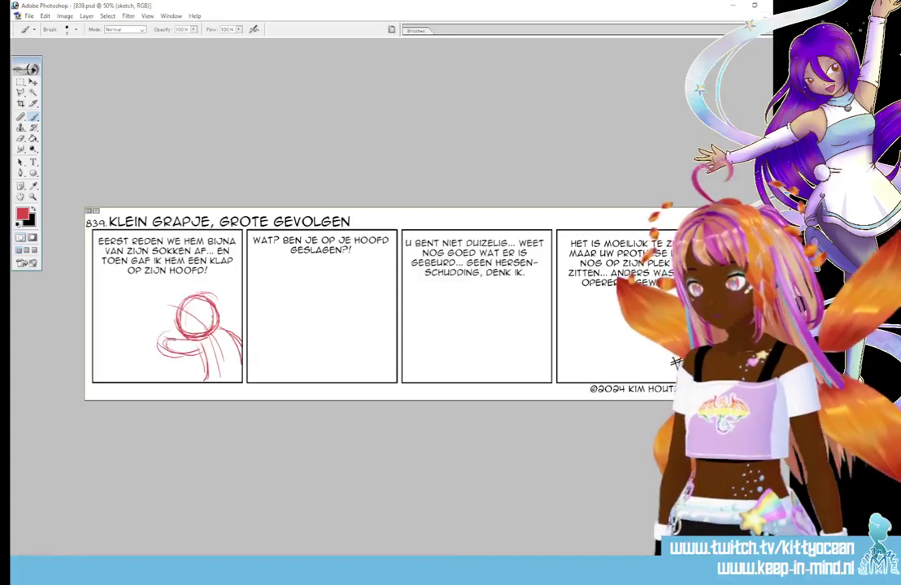
{"action": "mouse_move", "coordinate": [191, 283]}
{"action": "left_mouse_down"}
{"action": "mouse_move", "coordinate": [208, 287]}
{"action": "mouse_move", "coordinate": [204, 311]}
{"action": "left_mouse_up"}
- Sketch a shorter second figure in the first panel, left of the taller one, with a round head, torso and bent arms
{"action": "mouse_move", "coordinate": [208, 303]}
{"action": "left_mouse_down"}
{"action": "mouse_move", "coordinate": [190, 316]}
{"action": "mouse_move", "coordinate": [200, 315]}
{"action": "mouse_move", "coordinate": [140, 307]}
{"action": "left_mouse_up"}
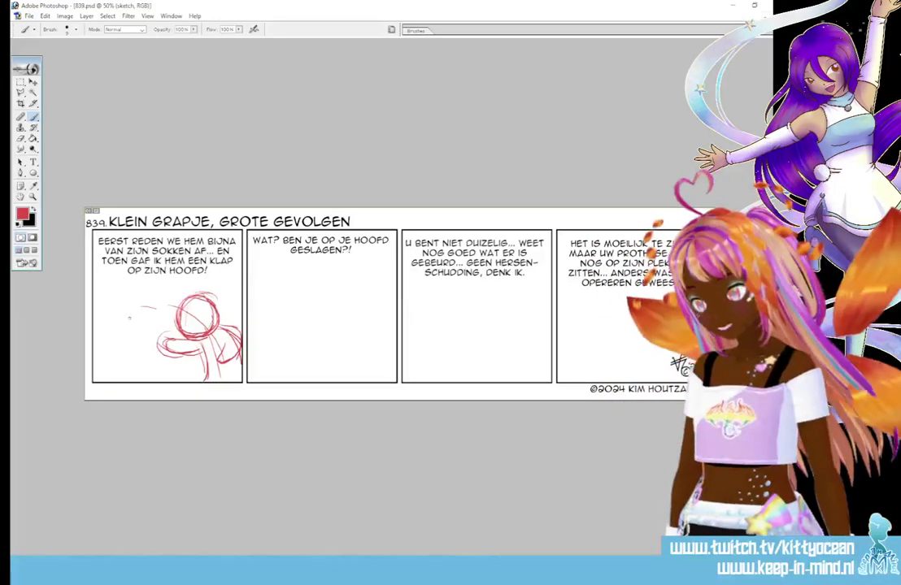
{"action": "mouse_move", "coordinate": [128, 318]}
{"action": "left_mouse_down"}
{"action": "mouse_move", "coordinate": [143, 309]}
{"action": "mouse_move", "coordinate": [126, 333]}
{"action": "mouse_move", "coordinate": [146, 344]}
{"action": "mouse_move", "coordinate": [124, 321]}
{"action": "mouse_move", "coordinate": [135, 307]}
{"action": "mouse_move", "coordinate": [152, 310]}
{"action": "mouse_move", "coordinate": [161, 324]}
{"action": "left_mouse_up"}
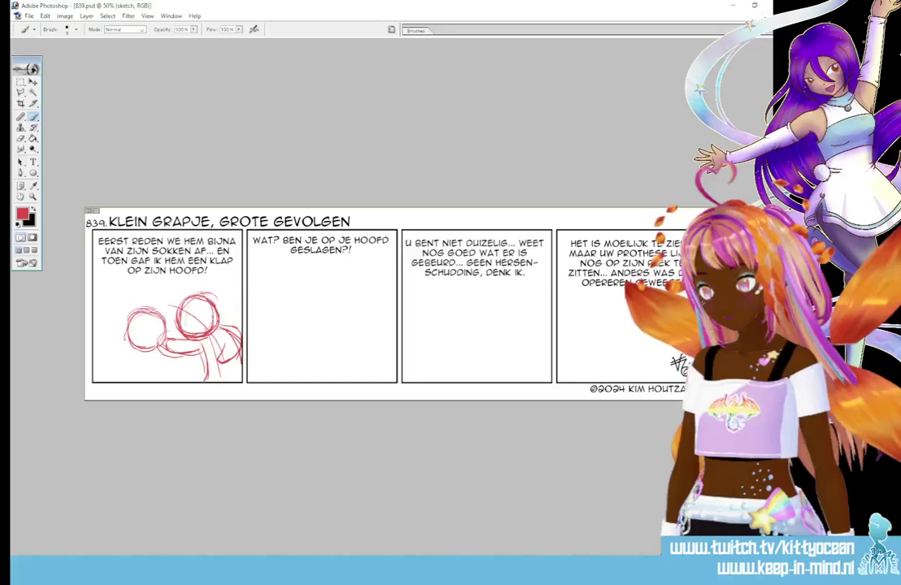
{"action": "mouse_move", "coordinate": [143, 275]}
{"action": "left_mouse_down"}
{"action": "mouse_move", "coordinate": [119, 300]}
{"action": "mouse_move", "coordinate": [140, 304]}
{"action": "left_mouse_up"}
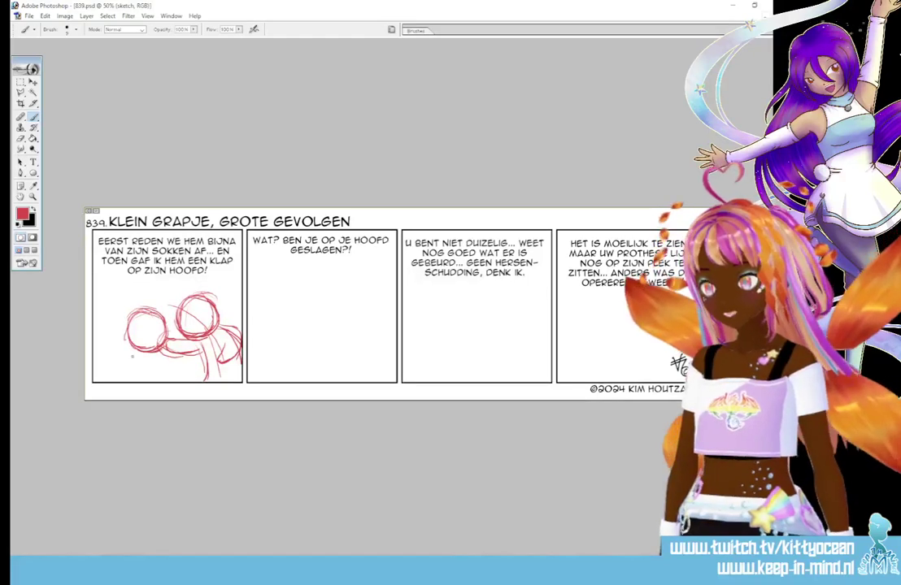
{"action": "left_click_drag", "start_coordinate": [130, 346], "coordinate": [104, 380]}
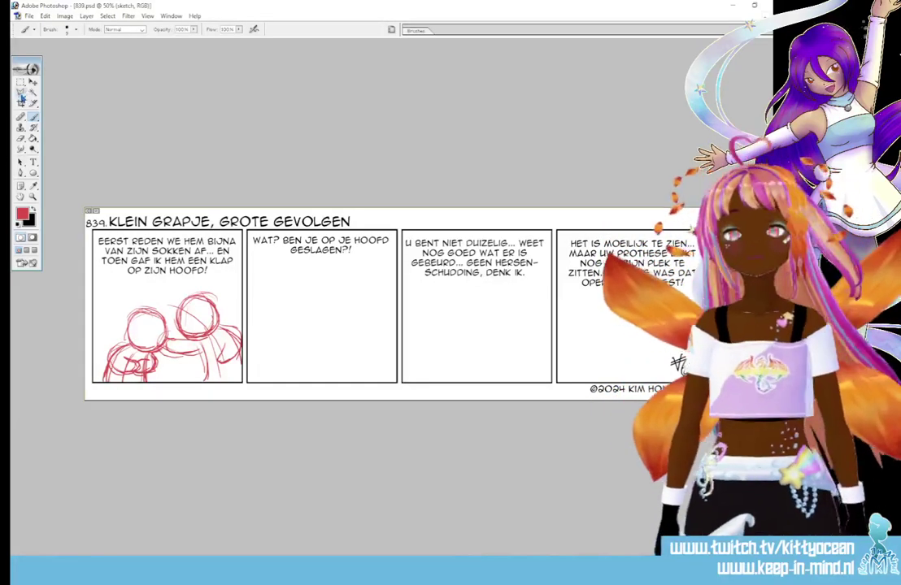
- Lasso the taller figure in the first panel and move it left and slightly down, up against the shorter figure
{"action": "left_click_drag", "start_coordinate": [21, 92], "coordinate": [56, 101]}
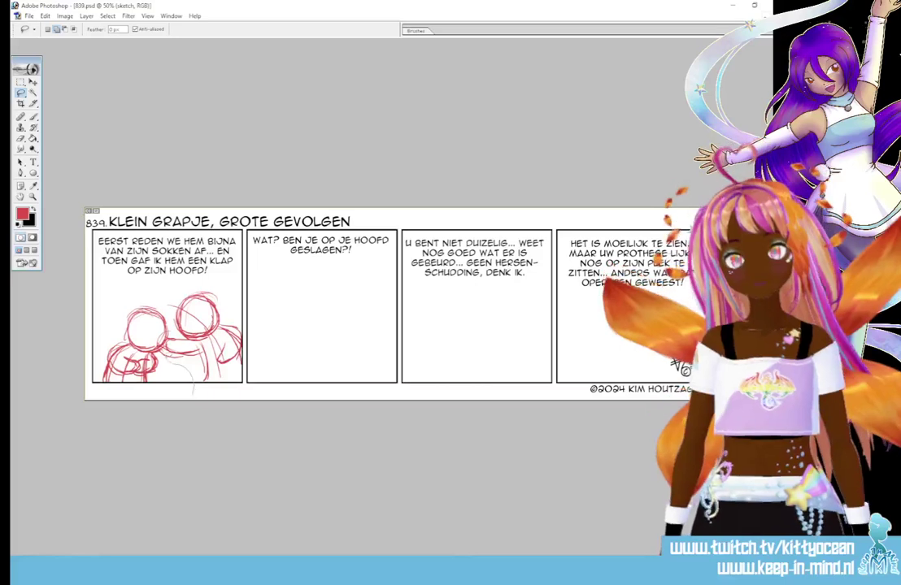
{"action": "mouse_move", "coordinate": [192, 387]}
{"action": "left_mouse_down"}
{"action": "mouse_move", "coordinate": [201, 252]}
{"action": "mouse_move", "coordinate": [178, 382]}
{"action": "left_mouse_up"}
{"action": "left_click", "coordinate": [32, 82]}
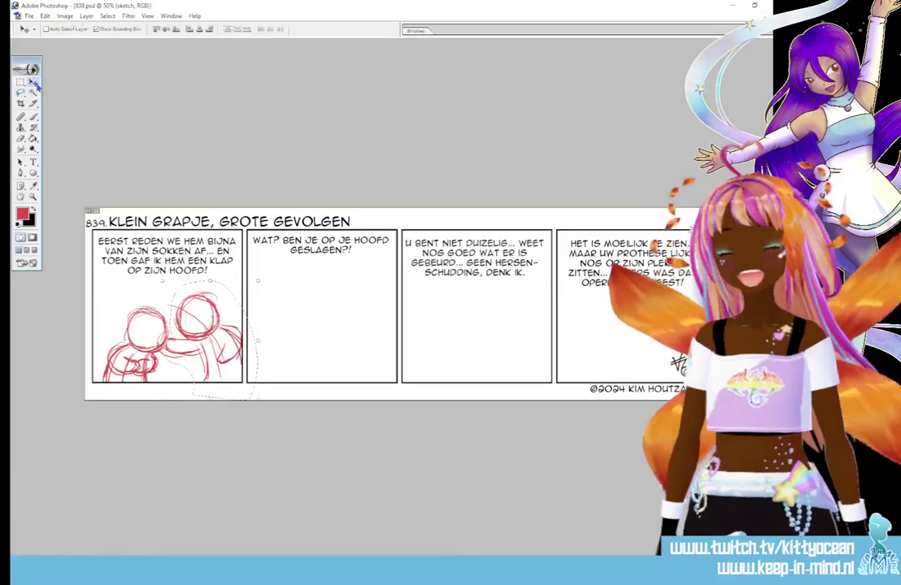
{"action": "mouse_move", "coordinate": [218, 341]}
{"action": "left_mouse_down"}
{"action": "mouse_move", "coordinate": [211, 335]}
{"action": "mouse_move", "coordinate": [205, 345]}
{"action": "left_mouse_up"}
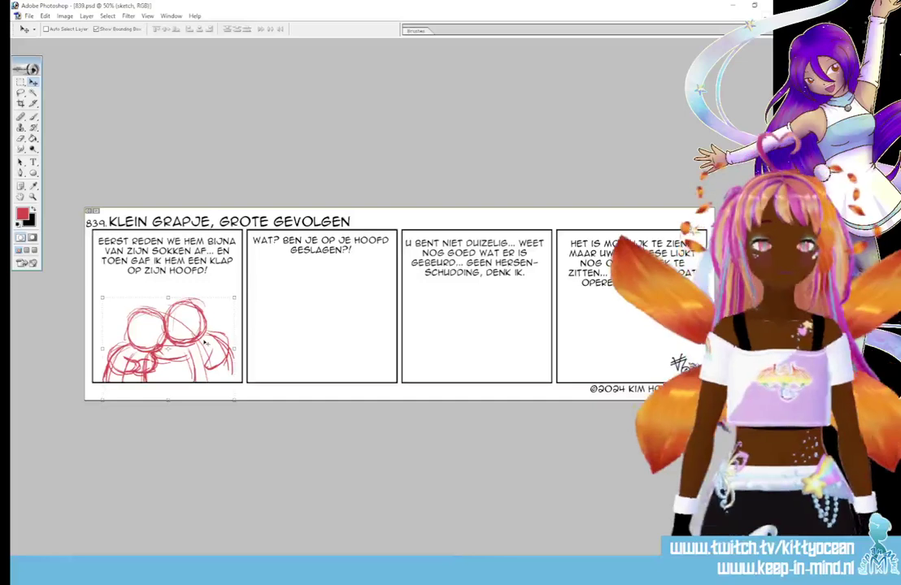
- Lasso the shorter figure in the first panel, move it slightly right and down against the taller one, and deselect
{"action": "key", "text": "l"}
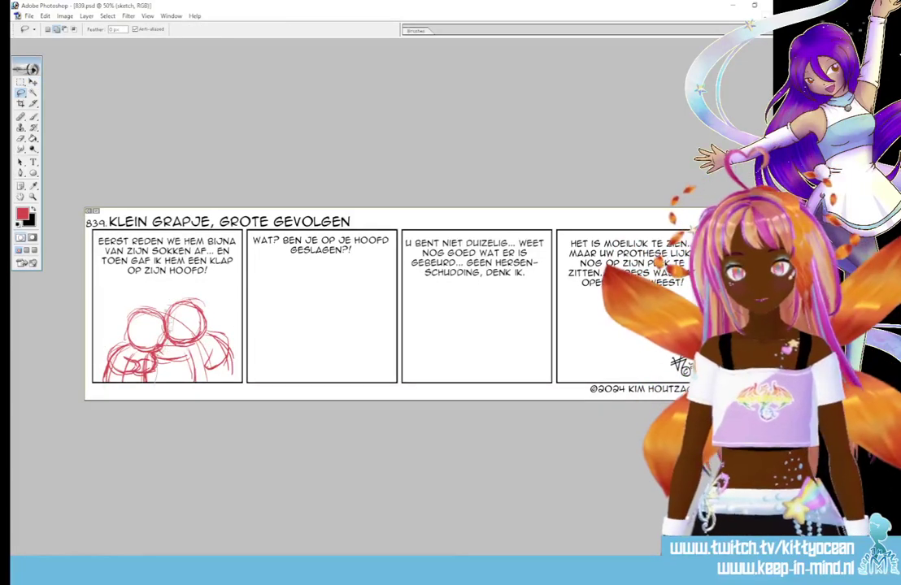
{"action": "mouse_move", "coordinate": [129, 254]}
{"action": "left_mouse_down"}
{"action": "mouse_move", "coordinate": [88, 296]}
{"action": "mouse_move", "coordinate": [101, 346]}
{"action": "left_mouse_up"}
{"action": "key", "text": "v"}
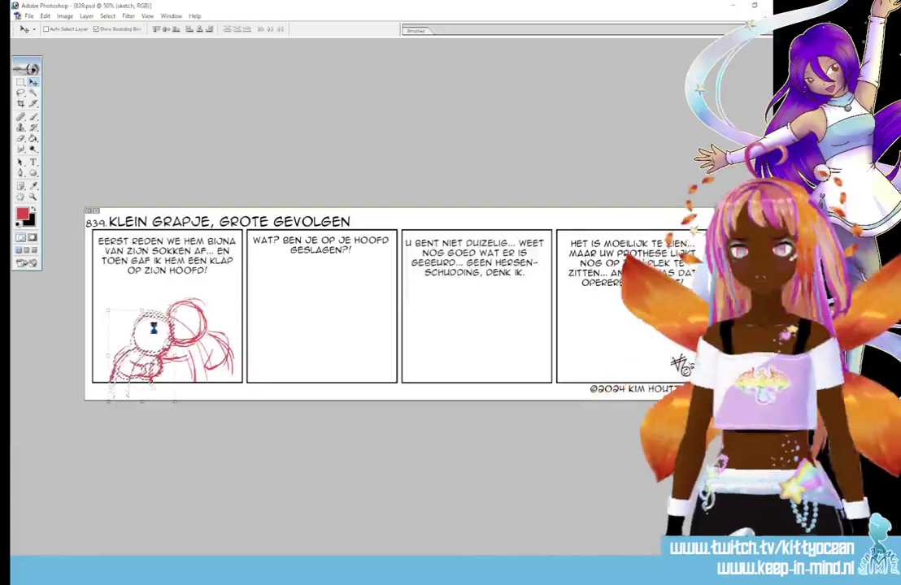
{"action": "key", "text": "ctrl+d"}
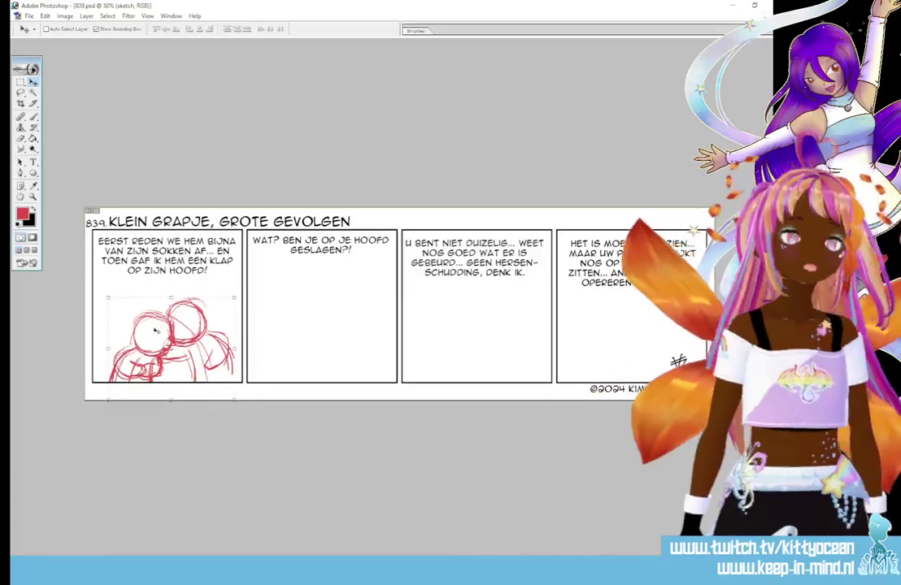
- Sketch the taller figure in the second panel's right half with the Brush: head, neck, torso, one arm raised to the head and the other folded
{"action": "key", "text": "b"}
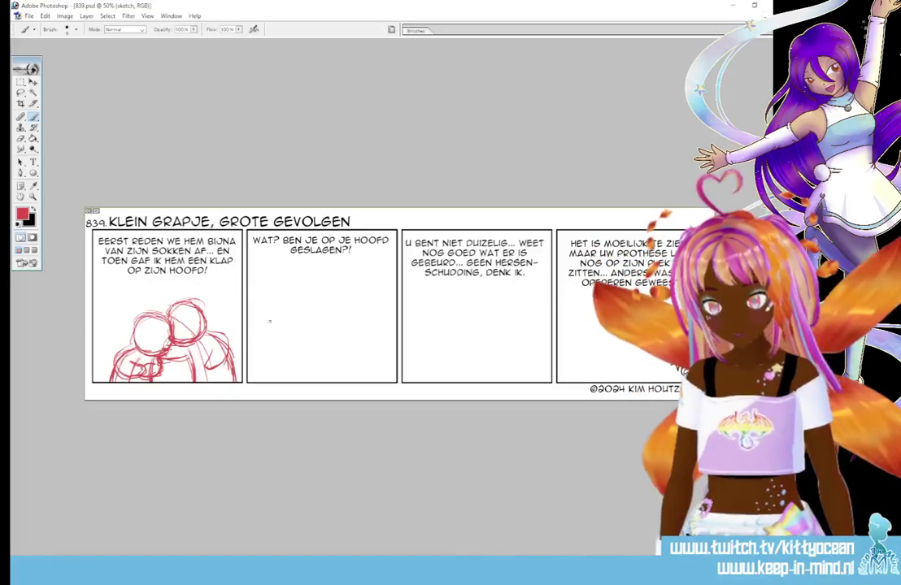
{"action": "mouse_move", "coordinate": [330, 291]}
{"action": "left_mouse_down"}
{"action": "mouse_move", "coordinate": [356, 283]}
{"action": "mouse_move", "coordinate": [335, 286]}
{"action": "mouse_move", "coordinate": [326, 313]}
{"action": "mouse_move", "coordinate": [336, 306]}
{"action": "mouse_move", "coordinate": [340, 324]}
{"action": "mouse_move", "coordinate": [373, 307]}
{"action": "mouse_move", "coordinate": [328, 314]}
{"action": "left_mouse_up"}
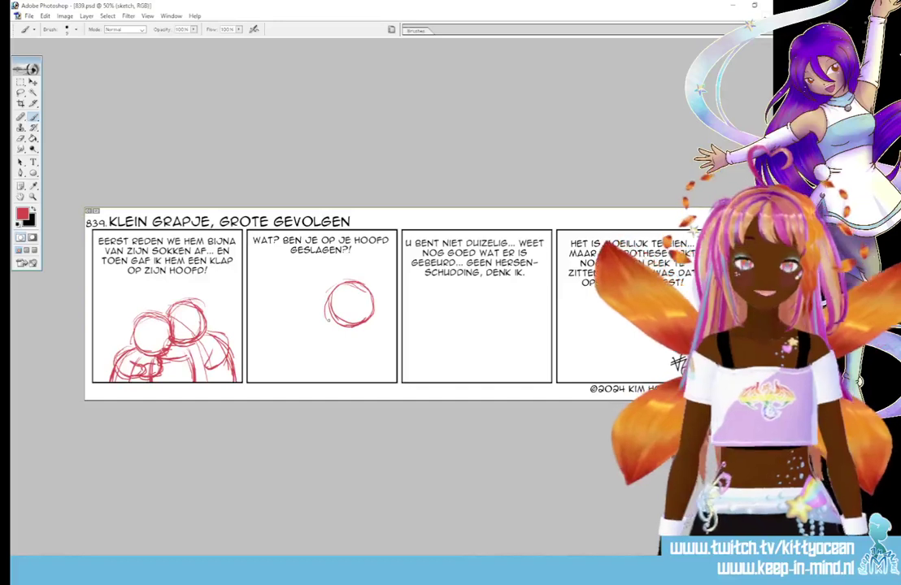
{"action": "left_click_drag", "start_coordinate": [345, 285], "coordinate": [359, 348]}
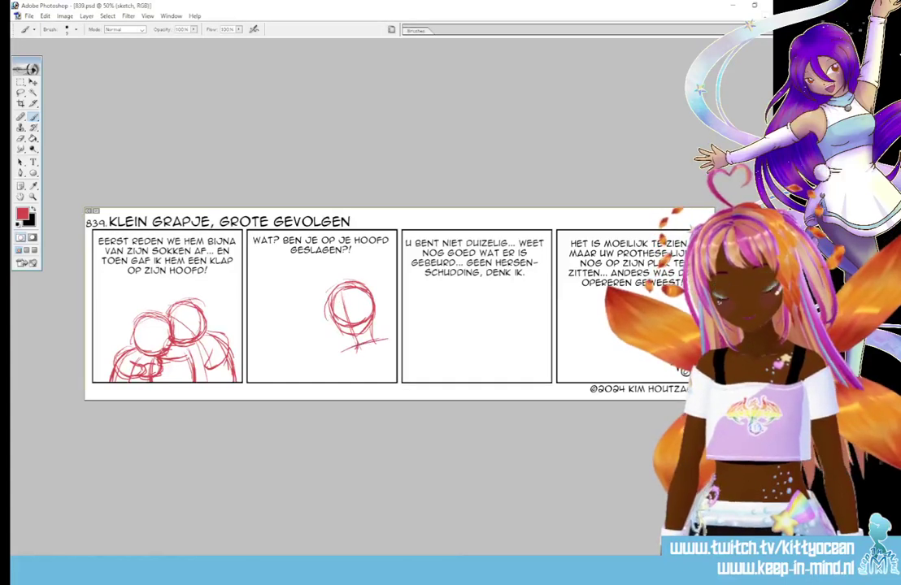
{"action": "left_click_drag", "start_coordinate": [360, 345], "coordinate": [389, 340]}
{"action": "left_click_drag", "start_coordinate": [350, 358], "coordinate": [351, 379]}
{"action": "mouse_move", "coordinate": [389, 342]}
{"action": "left_mouse_down"}
{"action": "mouse_move", "coordinate": [393, 377]}
{"action": "mouse_move", "coordinate": [337, 371]}
{"action": "left_mouse_up"}
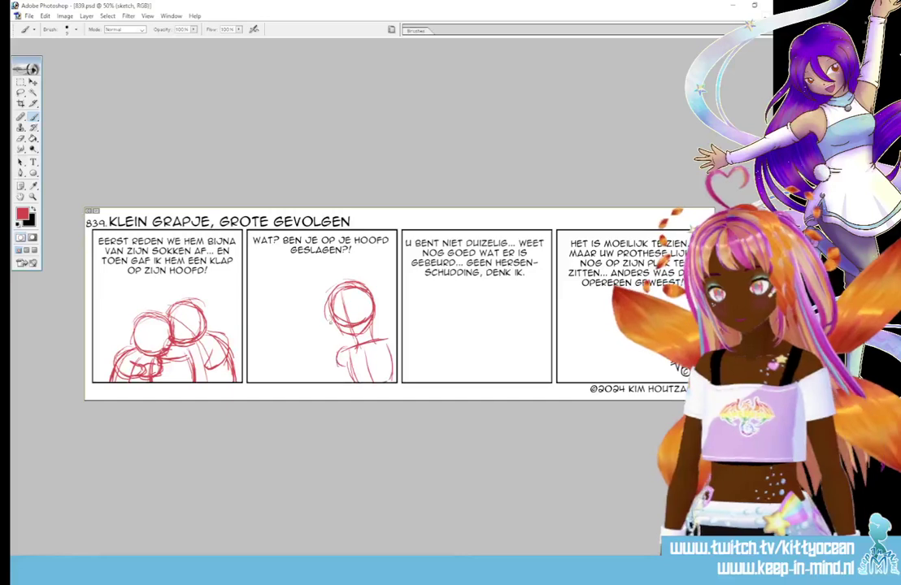
{"action": "mouse_move", "coordinate": [331, 319]}
{"action": "left_mouse_down"}
{"action": "mouse_move", "coordinate": [316, 356]}
{"action": "mouse_move", "coordinate": [335, 323]}
{"action": "left_mouse_up"}
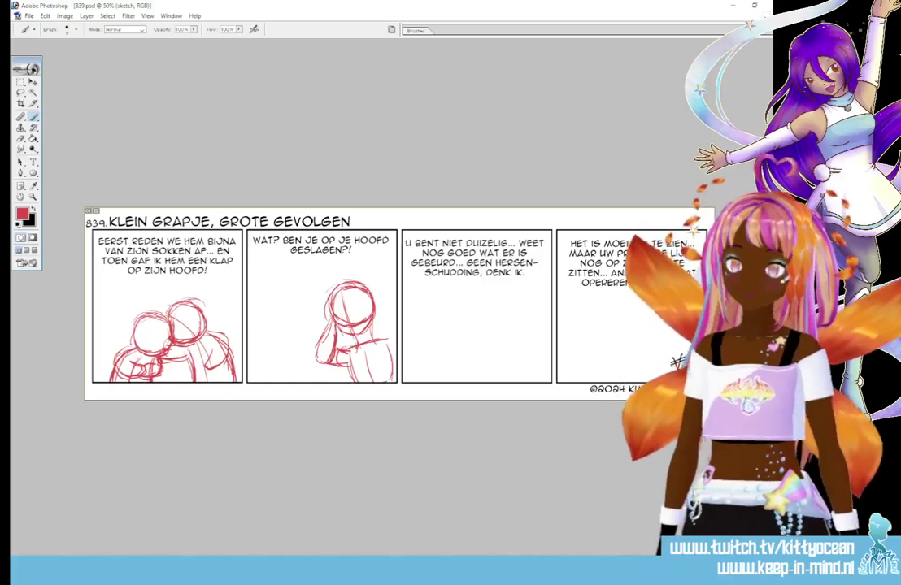
{"action": "mouse_move", "coordinate": [358, 349]}
{"action": "left_mouse_down"}
{"action": "mouse_move", "coordinate": [370, 382]}
{"action": "mouse_move", "coordinate": [391, 363]}
{"action": "mouse_move", "coordinate": [393, 339]}
{"action": "mouse_move", "coordinate": [395, 350]}
{"action": "left_mouse_up"}
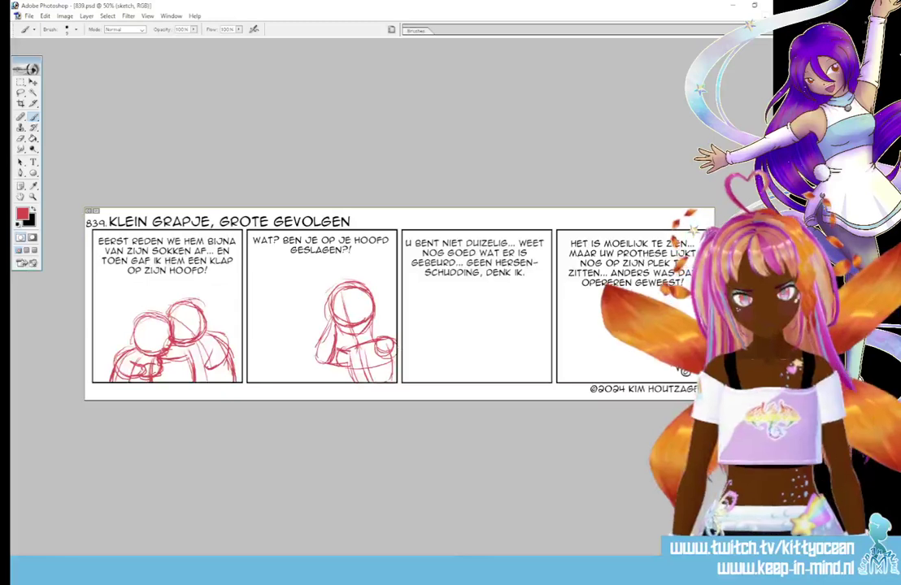
{"action": "left_click_drag", "start_coordinate": [330, 307], "coordinate": [341, 315]}
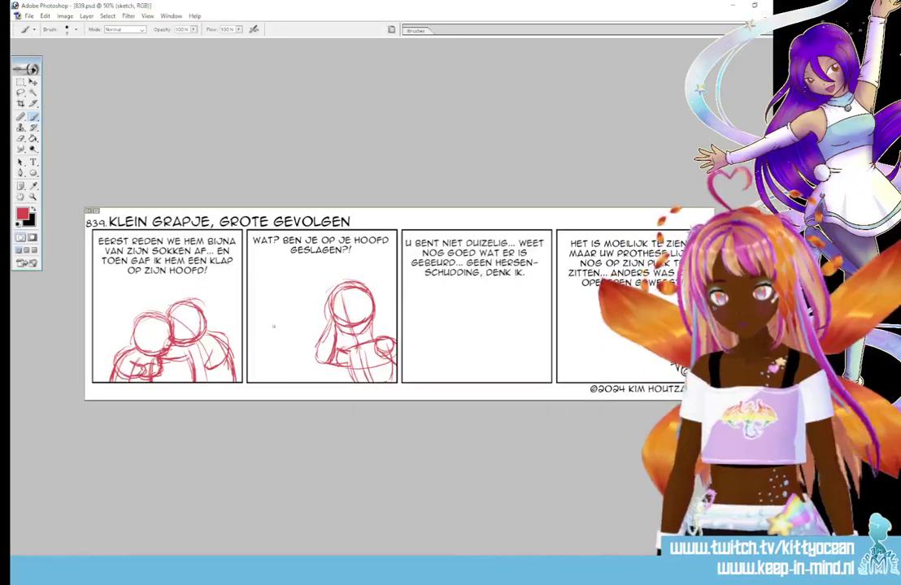
- Sketch the shorter figure in the second panel's left half: round head, shoulders and a hand raised beside the face
{"action": "mouse_move", "coordinate": [298, 314]}
{"action": "left_mouse_down"}
{"action": "mouse_move", "coordinate": [261, 312]}
{"action": "mouse_move", "coordinate": [269, 313]}
{"action": "mouse_move", "coordinate": [261, 344]}
{"action": "mouse_move", "coordinate": [294, 350]}
{"action": "left_mouse_up"}
{"action": "left_click_drag", "start_coordinate": [294, 350], "coordinate": [301, 317]}
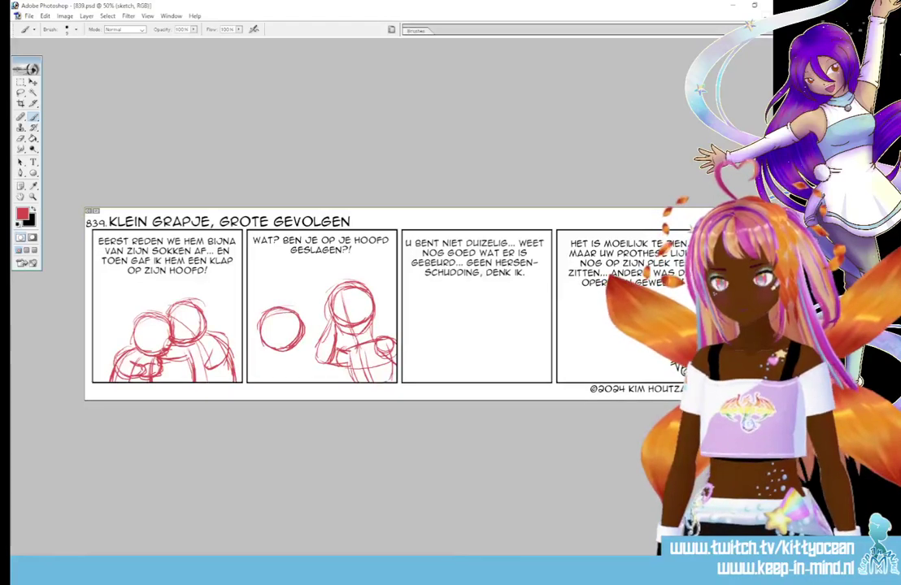
{"action": "mouse_move", "coordinate": [300, 356]}
{"action": "left_mouse_down"}
{"action": "mouse_move", "coordinate": [265, 349]}
{"action": "mouse_move", "coordinate": [300, 355]}
{"action": "mouse_move", "coordinate": [259, 363]}
{"action": "mouse_move", "coordinate": [271, 371]}
{"action": "left_mouse_up"}
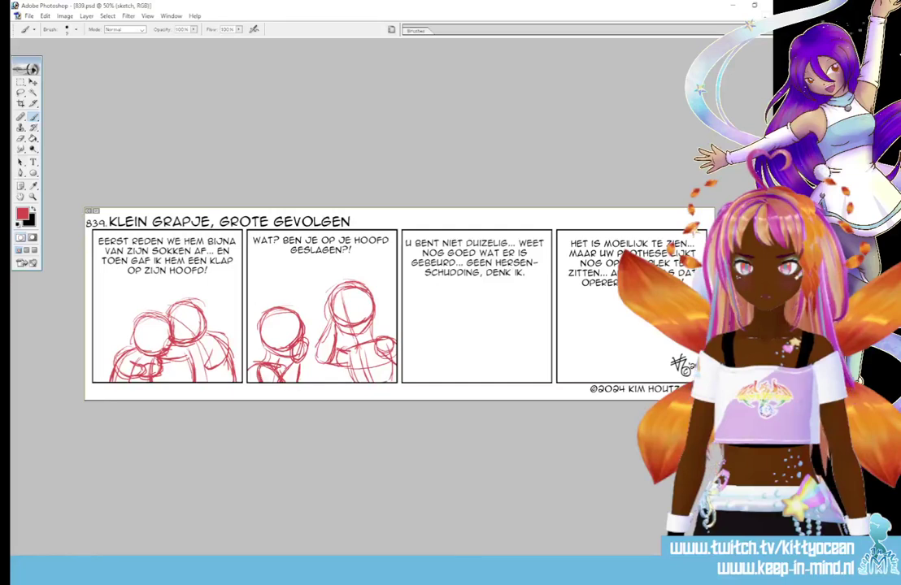
{"action": "left_click_drag", "start_coordinate": [263, 331], "coordinate": [265, 293]}
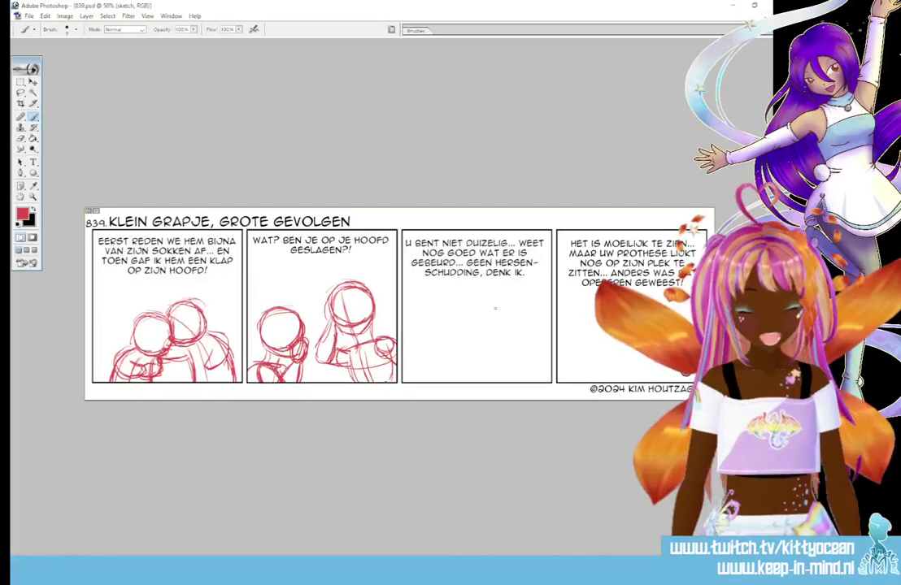
{"action": "mouse_move", "coordinate": [471, 326]}
{"action": "left_mouse_down"}
{"action": "mouse_move", "coordinate": [509, 313]}
{"action": "mouse_move", "coordinate": [488, 308]}
{"action": "mouse_move", "coordinate": [473, 332]}
{"action": "mouse_move", "coordinate": [496, 352]}
{"action": "mouse_move", "coordinate": [520, 324]}
{"action": "mouse_move", "coordinate": [511, 309]}
{"action": "left_mouse_up"}
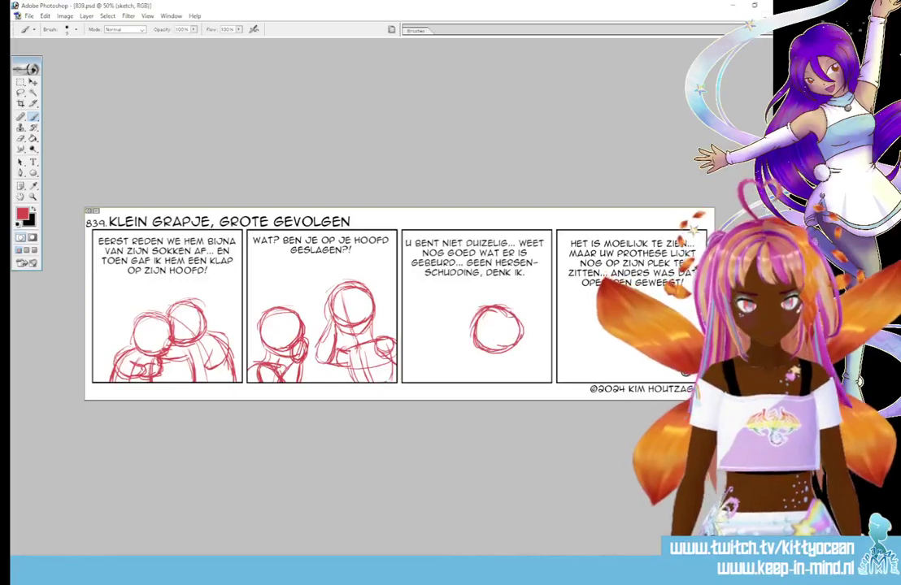
{"action": "key", "text": "l"}
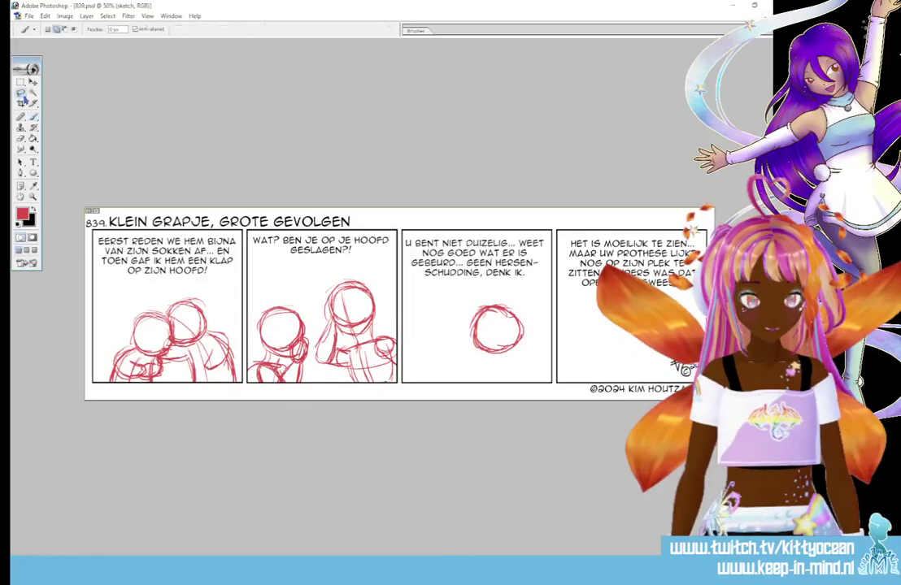
{"action": "left_click_drag", "start_coordinate": [499, 289], "coordinate": [500, 291]}
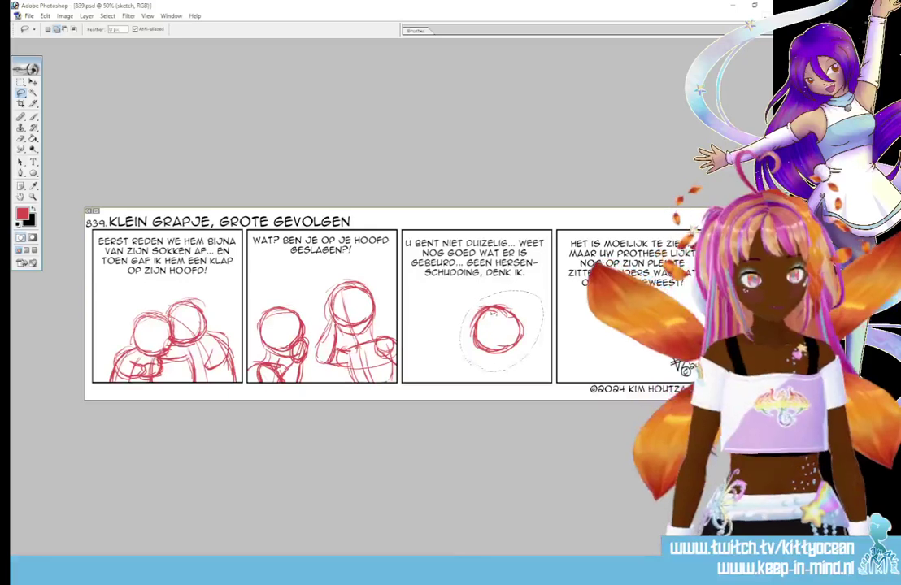
{"action": "key", "text": "Delete"}
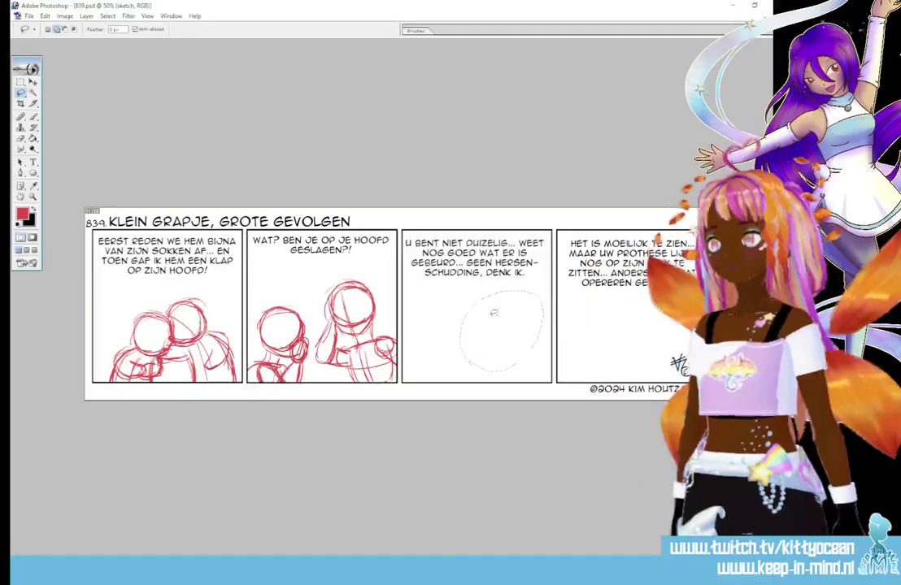
{"action": "key", "text": "ctrl+d"}
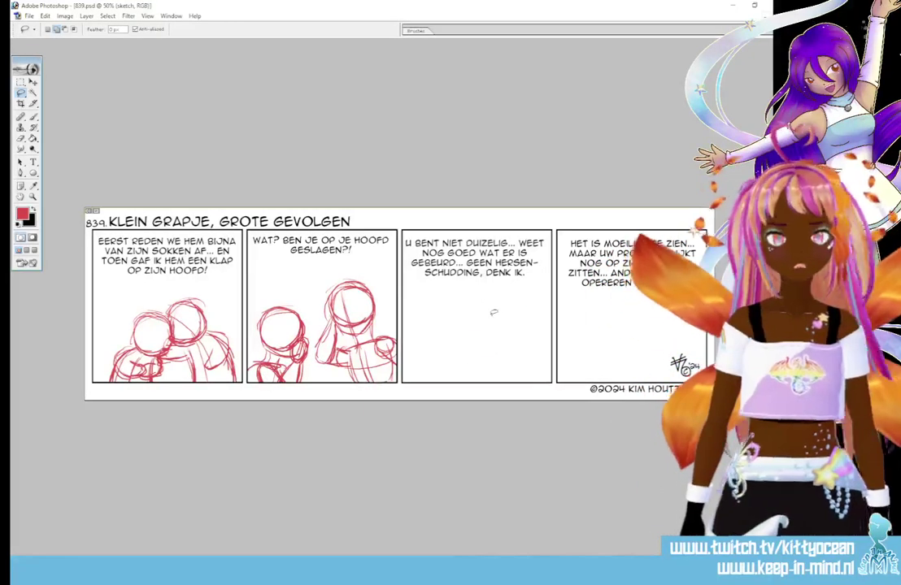
- Sketch the taller figure at the third panel's right side with the Brush: head with centre line, neck, shoulders and torso
{"action": "left_click", "coordinate": [33, 118]}
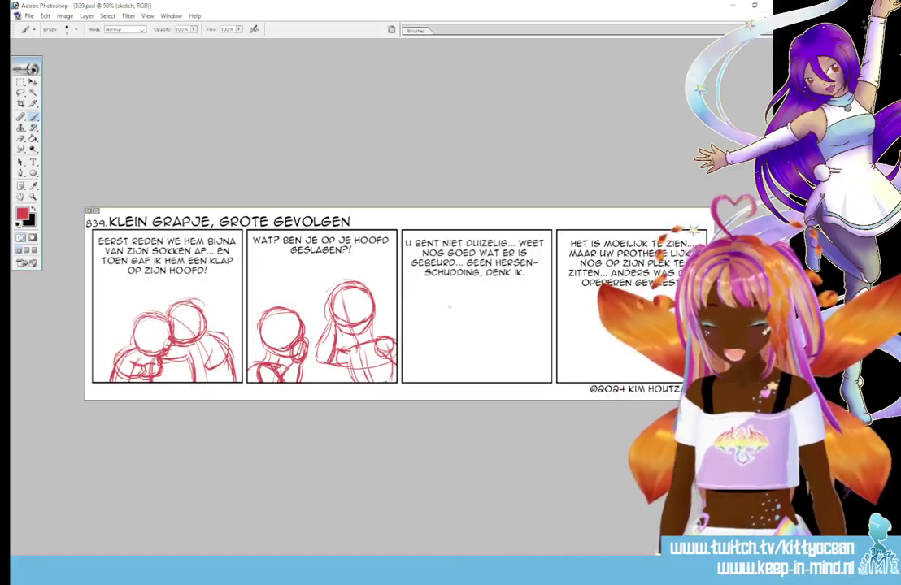
{"action": "mouse_move", "coordinate": [491, 306]}
{"action": "left_mouse_down"}
{"action": "mouse_move", "coordinate": [535, 301]}
{"action": "mouse_move", "coordinate": [490, 325]}
{"action": "mouse_move", "coordinate": [502, 344]}
{"action": "mouse_move", "coordinate": [532, 335]}
{"action": "mouse_move", "coordinate": [520, 299]}
{"action": "mouse_move", "coordinate": [540, 337]}
{"action": "mouse_move", "coordinate": [520, 333]}
{"action": "mouse_move", "coordinate": [533, 314]}
{"action": "mouse_move", "coordinate": [517, 339]}
{"action": "mouse_move", "coordinate": [521, 361]}
{"action": "left_mouse_up"}
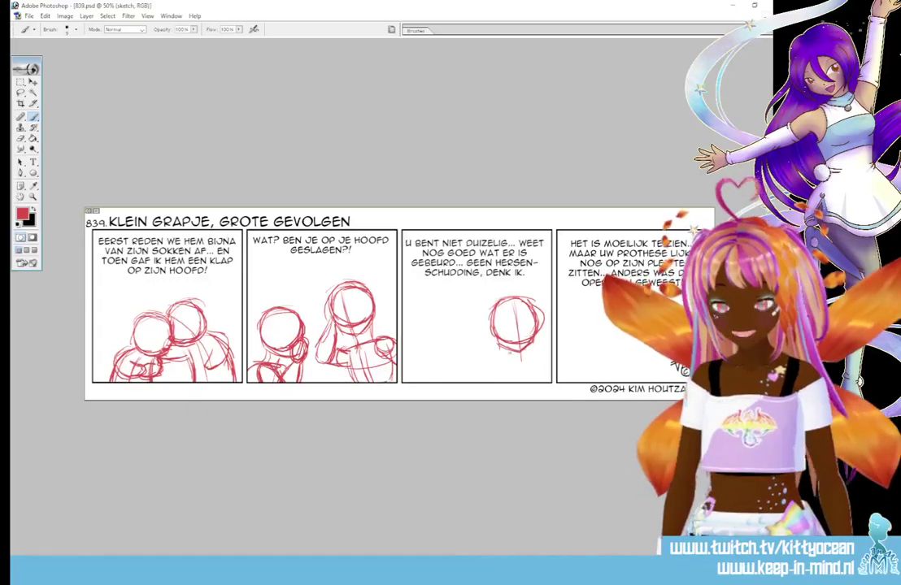
{"action": "mouse_move", "coordinate": [547, 359]}
{"action": "left_mouse_down"}
{"action": "mouse_move", "coordinate": [493, 370]}
{"action": "mouse_move", "coordinate": [504, 366]}
{"action": "left_mouse_up"}
{"action": "left_click_drag", "start_coordinate": [522, 346], "coordinate": [543, 382]}
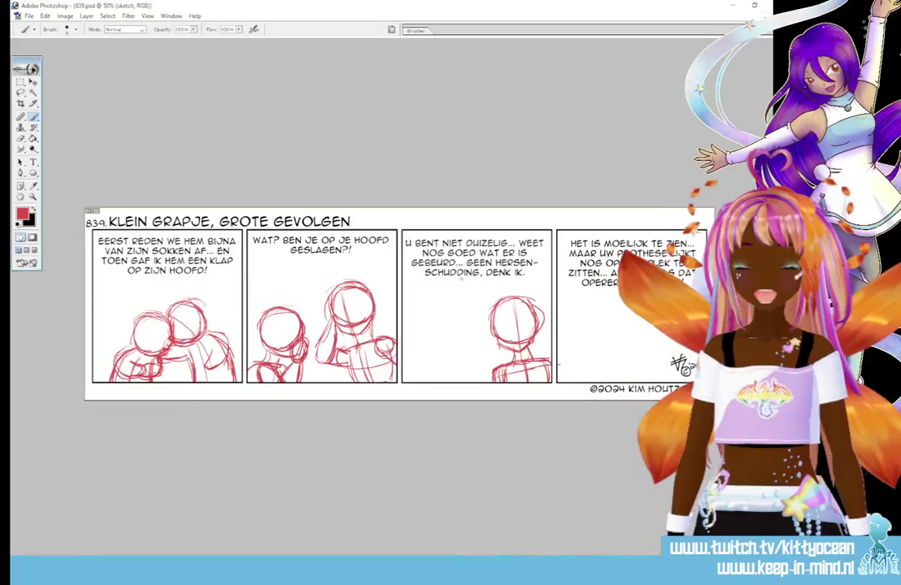
- Sketch the shorter figure in the third panel's middle and a doctor with a hair bun and stethoscope at its left side
{"action": "mouse_move", "coordinate": [484, 325]}
{"action": "left_mouse_down"}
{"action": "mouse_move", "coordinate": [452, 329]}
{"action": "mouse_move", "coordinate": [446, 355]}
{"action": "mouse_move", "coordinate": [449, 325]}
{"action": "mouse_move", "coordinate": [479, 363]}
{"action": "mouse_move", "coordinate": [489, 325]}
{"action": "mouse_move", "coordinate": [456, 363]}
{"action": "mouse_move", "coordinate": [488, 381]}
{"action": "mouse_move", "coordinate": [439, 381]}
{"action": "left_mouse_up"}
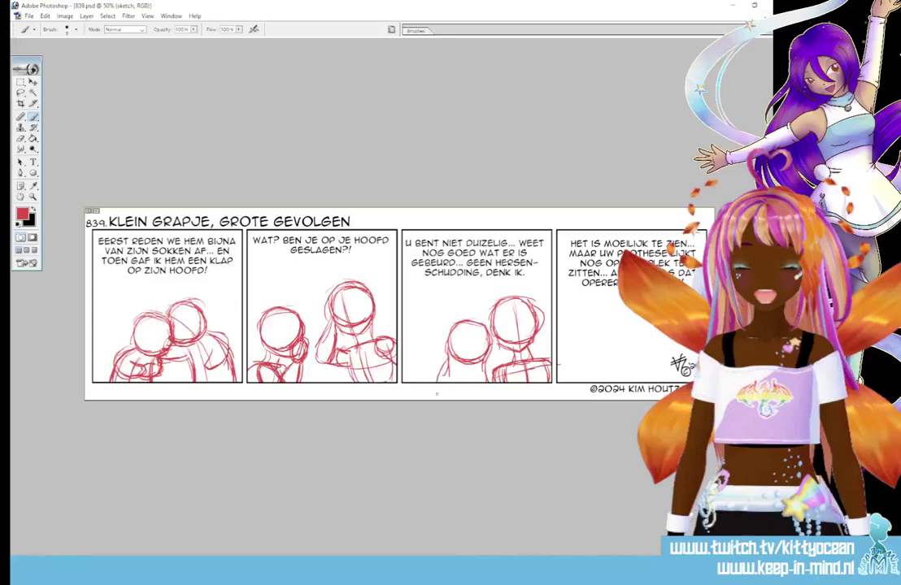
{"action": "left_click_drag", "start_coordinate": [431, 311], "coordinate": [432, 326]}
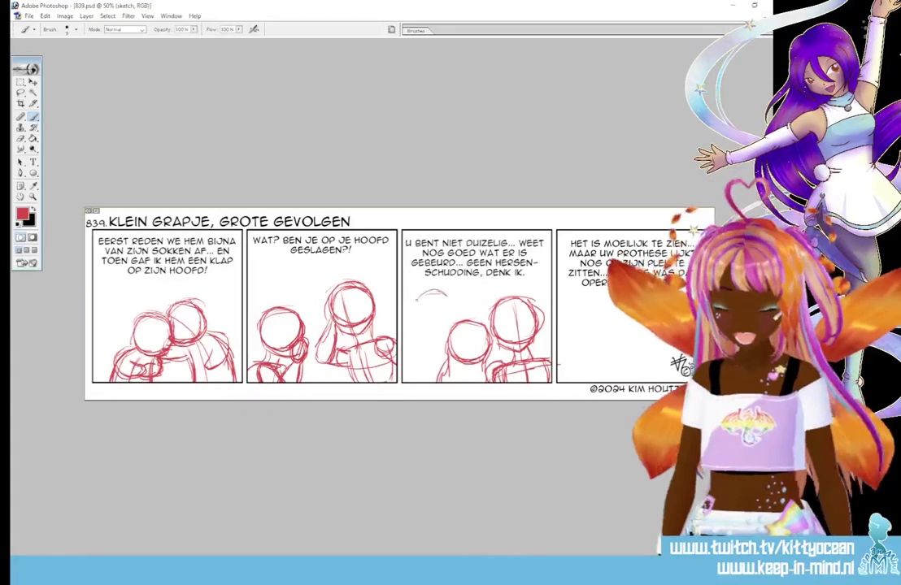
{"action": "mouse_move", "coordinate": [417, 318]}
{"action": "left_mouse_down"}
{"action": "mouse_move", "coordinate": [446, 296]}
{"action": "mouse_move", "coordinate": [418, 319]}
{"action": "left_mouse_up"}
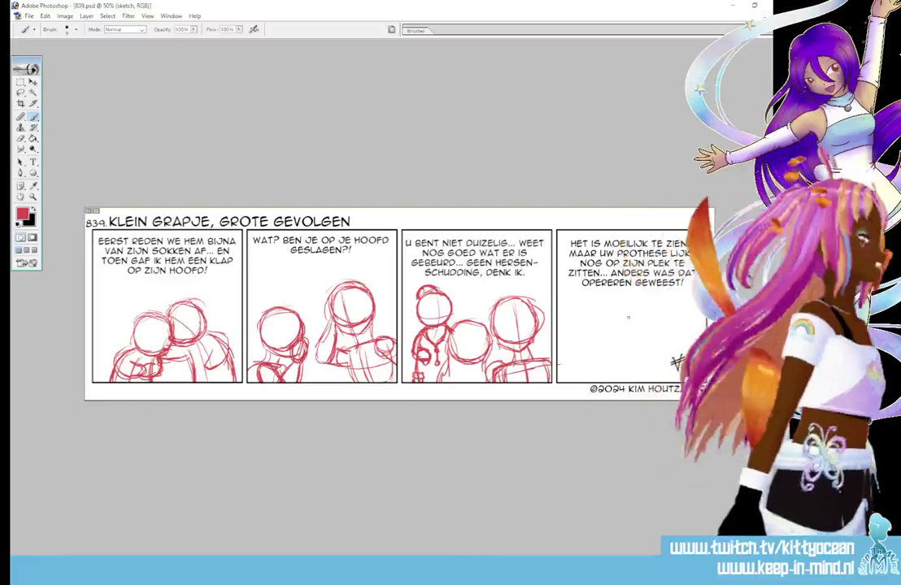
- Rough-sketch the fourth panel's characters with the Brush, starting with the middle figure's round head, centre line, neck and shoulder
{"action": "mouse_move", "coordinate": [582, 324]}
{"action": "left_mouse_down"}
{"action": "mouse_move", "coordinate": [617, 318]}
{"action": "mouse_move", "coordinate": [582, 329]}
{"action": "mouse_move", "coordinate": [598, 351]}
{"action": "mouse_move", "coordinate": [611, 352]}
{"action": "left_mouse_up"}
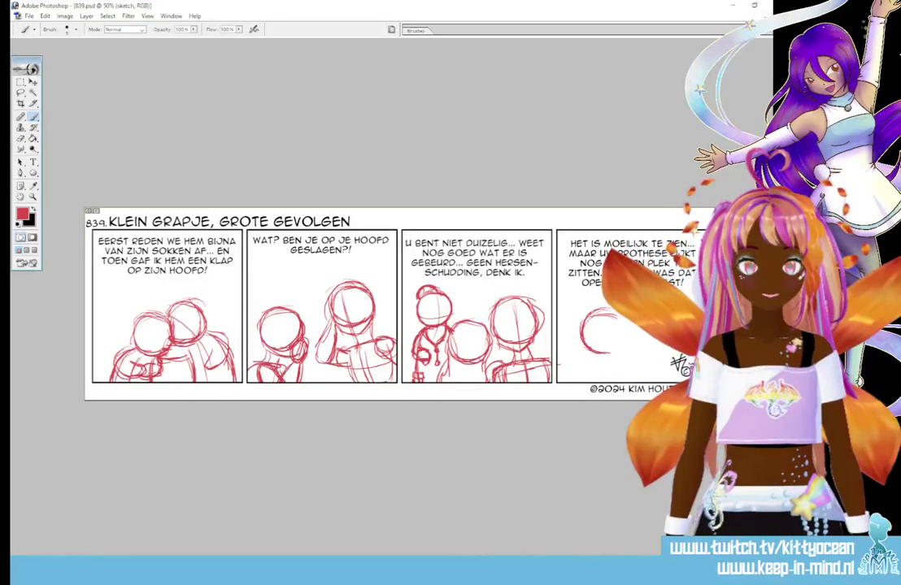
{"action": "mouse_move", "coordinate": [613, 312]}
{"action": "left_mouse_down"}
{"action": "mouse_move", "coordinate": [626, 332]}
{"action": "mouse_move", "coordinate": [603, 350]}
{"action": "left_mouse_up"}
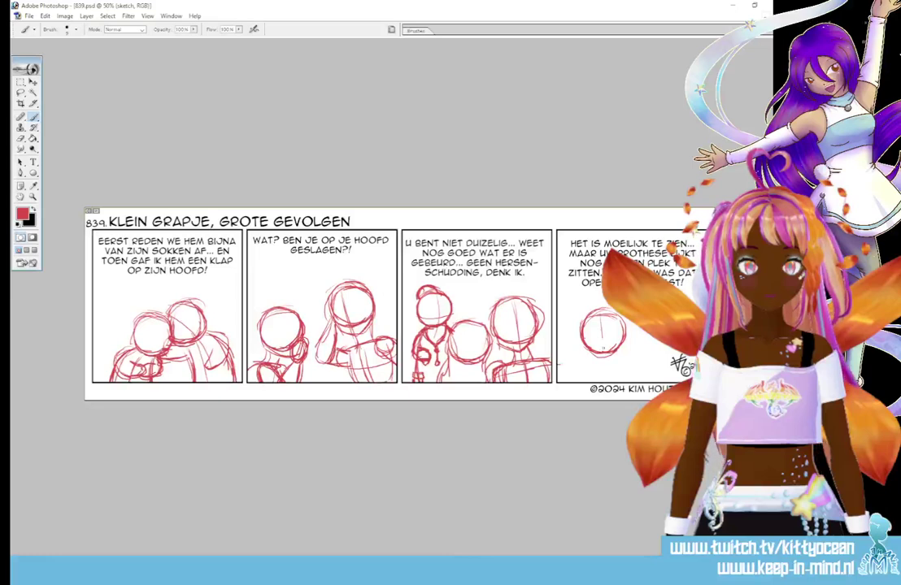
{"action": "left_click_drag", "start_coordinate": [603, 313], "coordinate": [604, 358]}
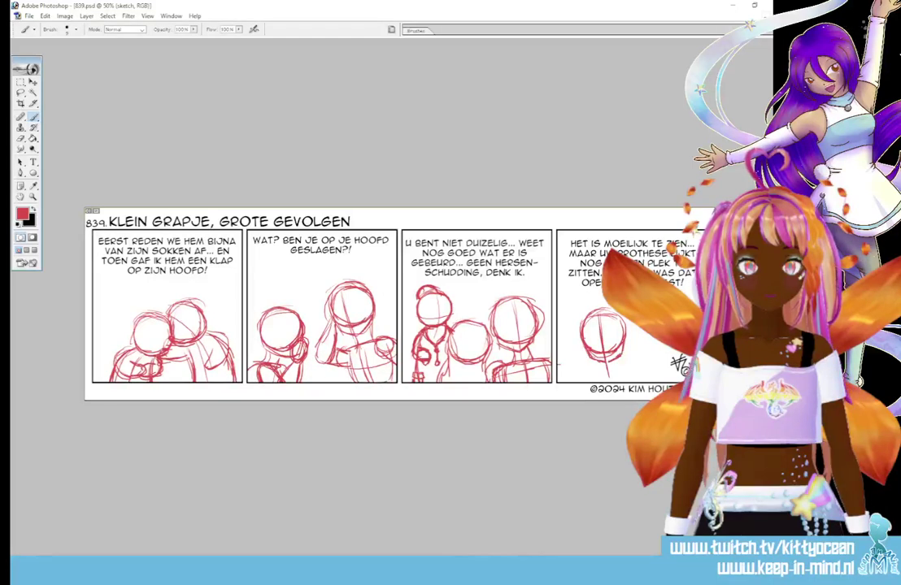
{"action": "mouse_move", "coordinate": [613, 360]}
{"action": "left_mouse_down"}
{"action": "mouse_move", "coordinate": [614, 372]}
{"action": "mouse_move", "coordinate": [627, 373]}
{"action": "left_mouse_up"}
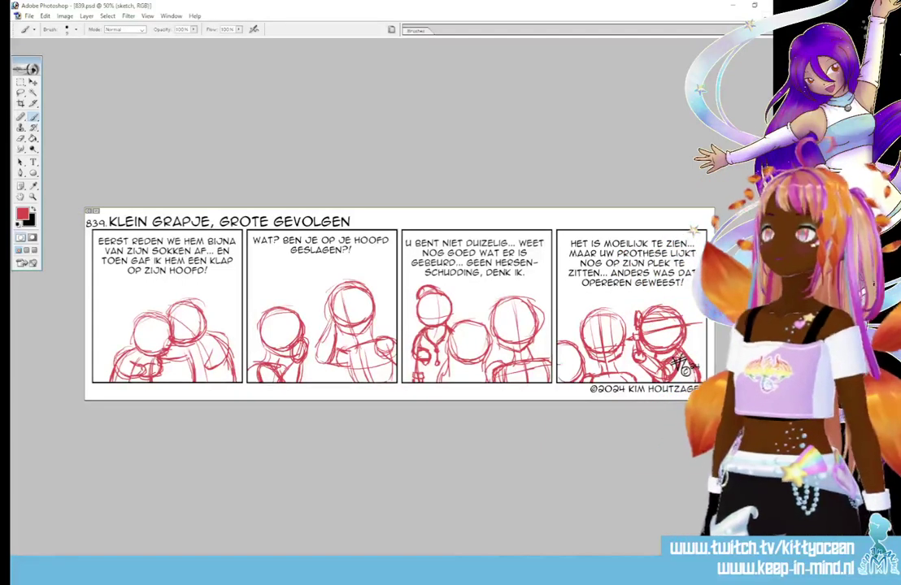
- Switch to Snipping Tool and capture a new snip of the whole sketched comic strip
{"action": "key", "text": "alt+Tab"}
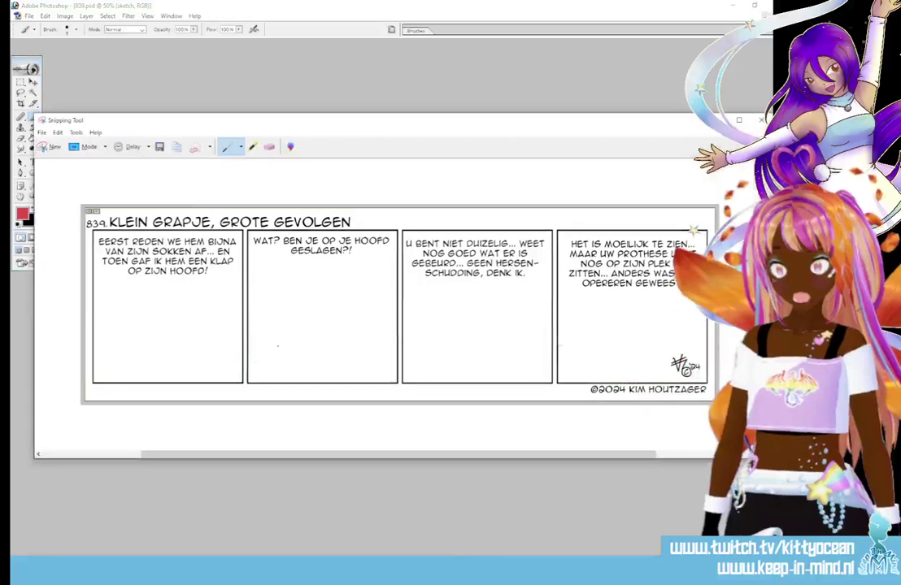
{"action": "left_click", "coordinate": [52, 147]}
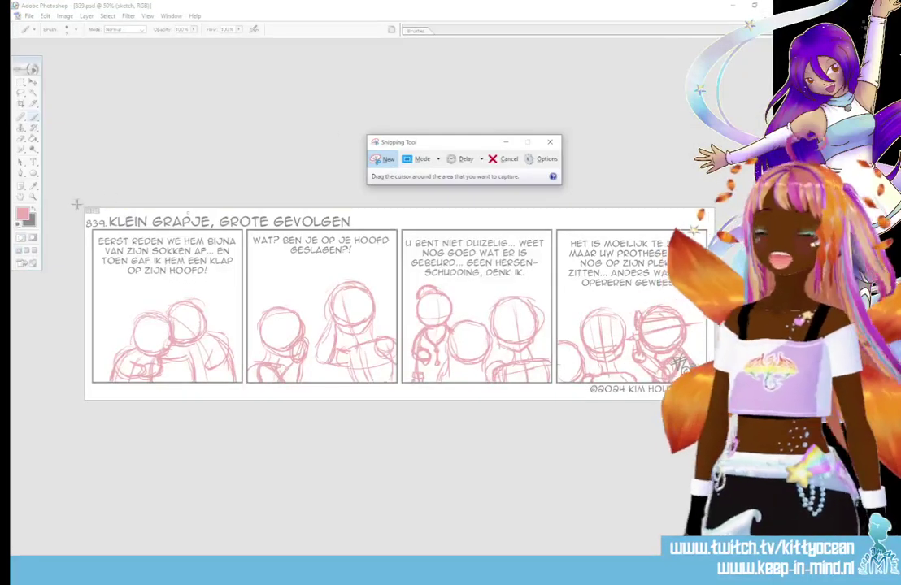
{"action": "left_click_drag", "start_coordinate": [84, 205], "coordinate": [715, 405]}
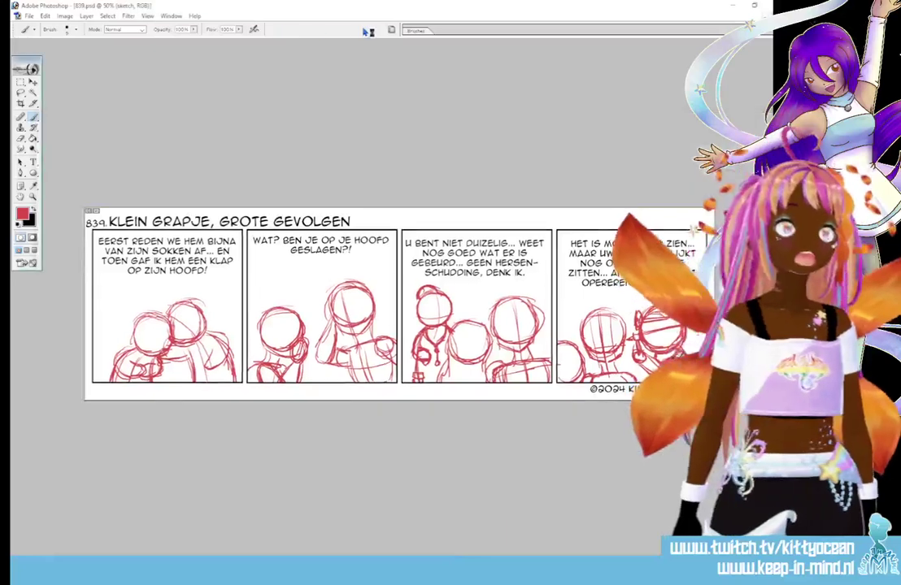
- Return to Photoshop, fade the sketch layer to 40% opacity and add a new layer named lineart
{"action": "left_click", "coordinate": [317, 31]}
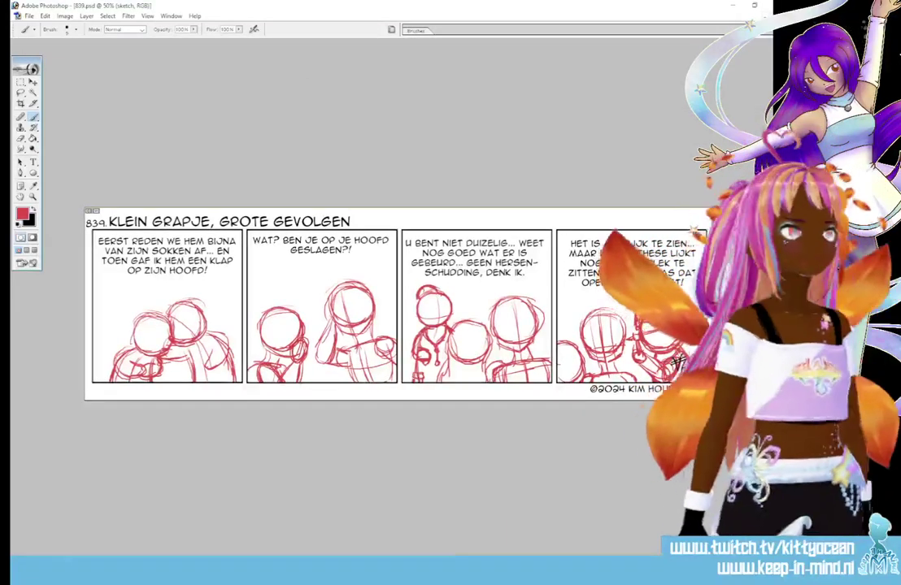
{"action": "type", "text": "40"}
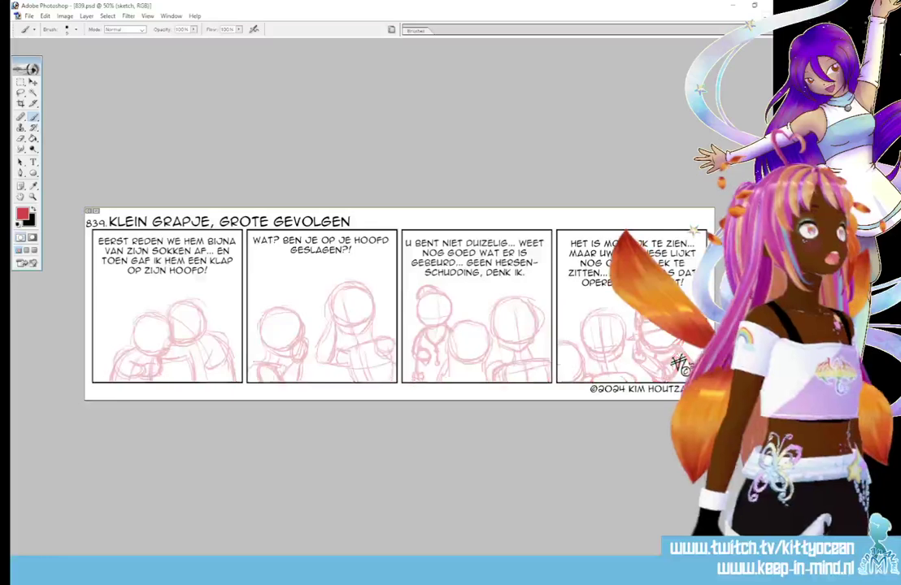
{"action": "key", "text": "ctrl+shift+alt+n"}
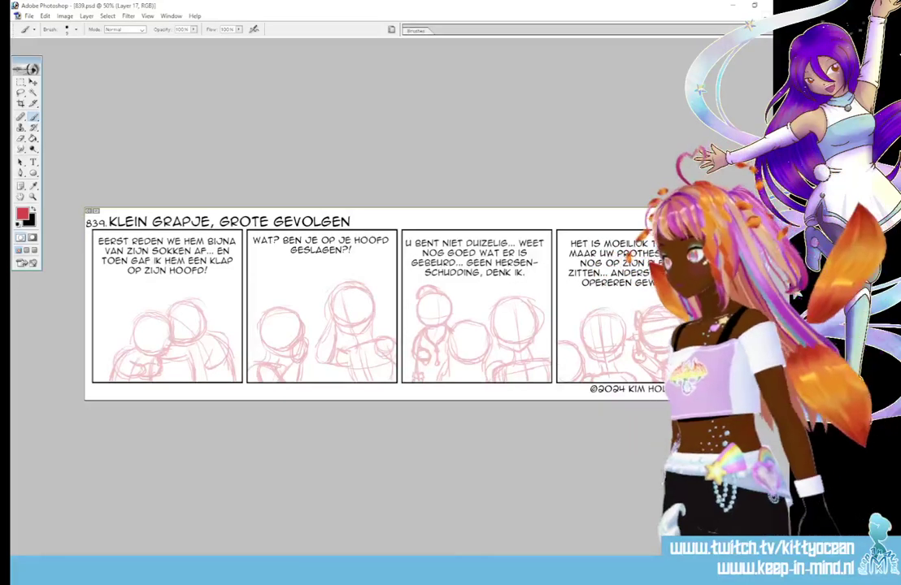
{"action": "key", "text": "alt+]"}
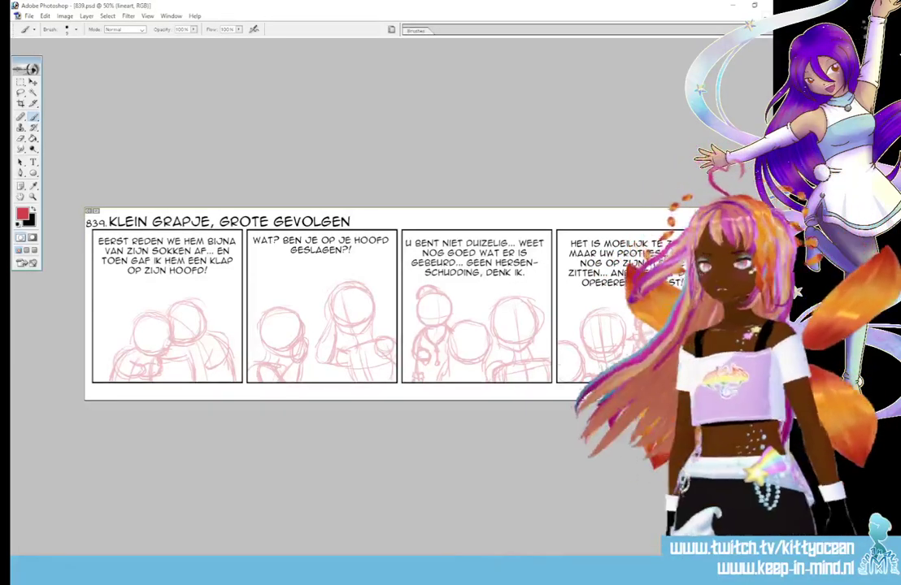
- Make black the foreground colour and choose the next thinner brush preset below 9 px for inking
{"action": "key", "text": "x"}
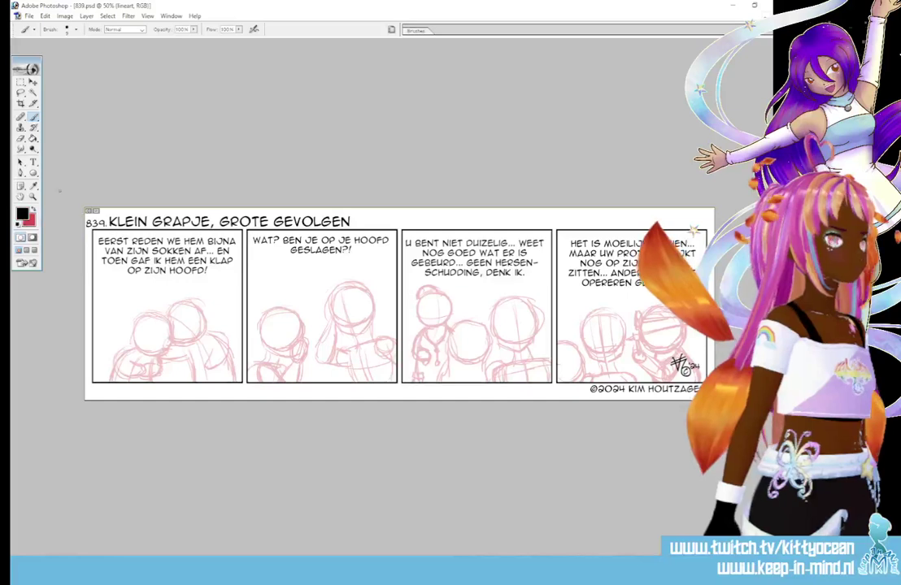
{"action": "left_click", "coordinate": [416, 30]}
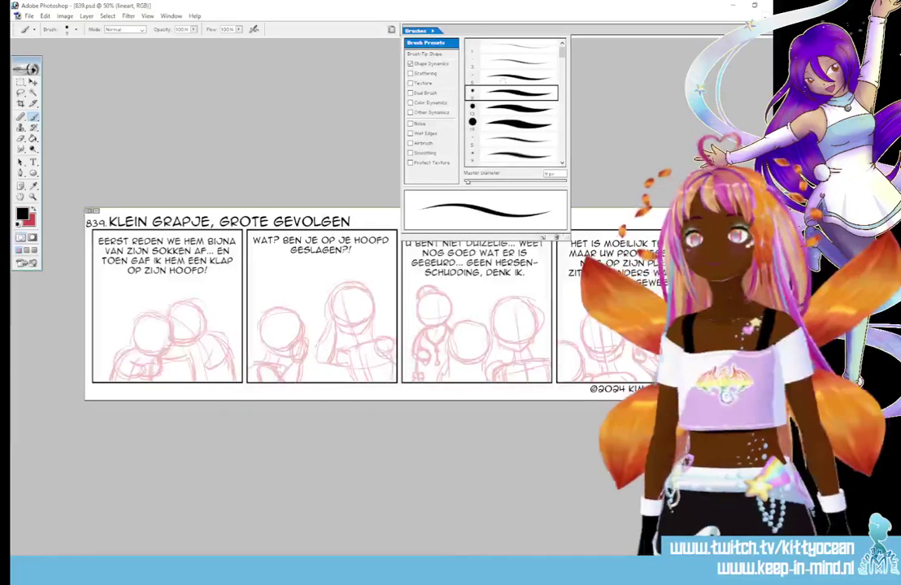
{"action": "left_click", "coordinate": [512, 76]}
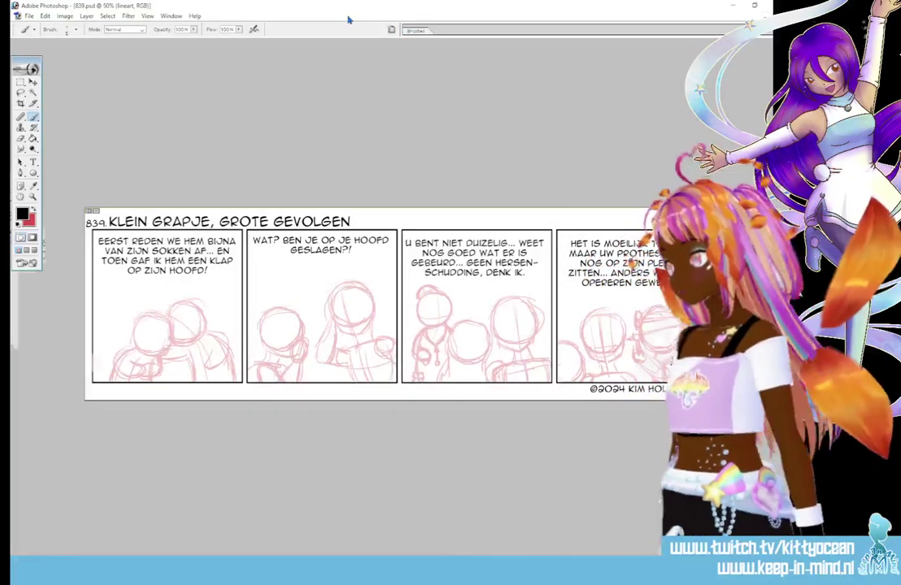
- Ink the shorter figure's outline in the first panel over the sketch: round head, folded arms and sides of the torso
{"action": "key", "text": "ctrl+plus"}
{"action": "key", "text": "ctrl+plus"}
{"action": "key", "text": "ctrl+plus"}
{"action": "scroll", "coordinate": [309, 292], "scroll_direction": "left", "scroll_amount": 10}
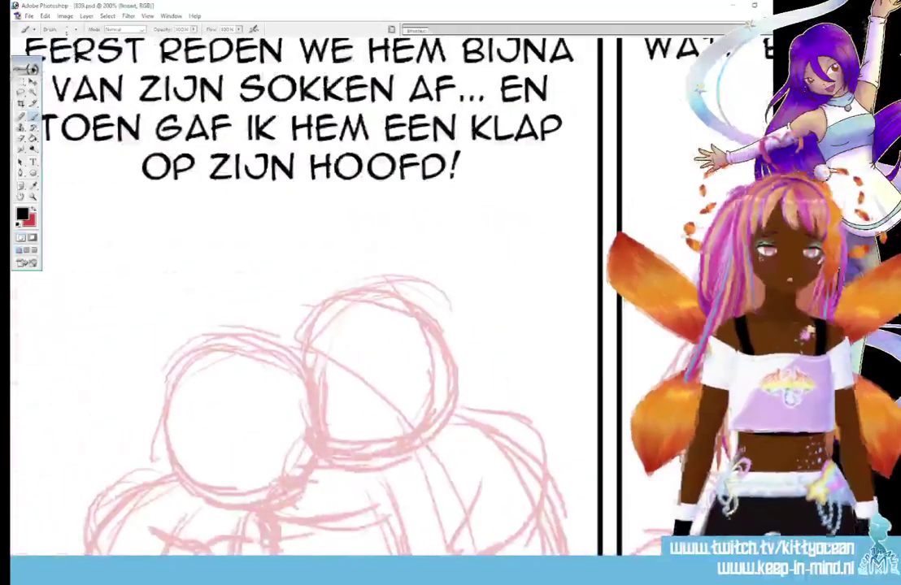
{"action": "mouse_move", "coordinate": [135, 573]}
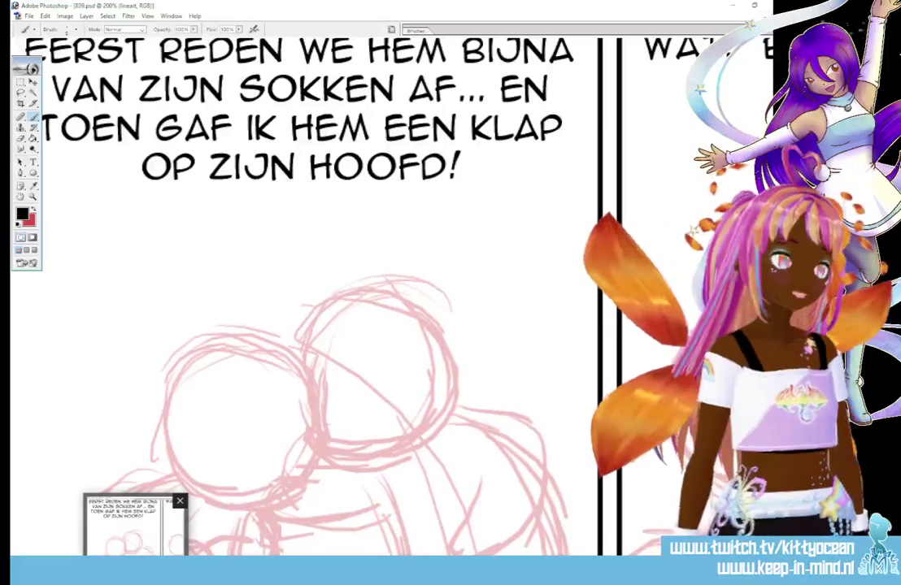
{"action": "scroll", "coordinate": [305, 285], "scroll_direction": "down", "scroll_amount": 3}
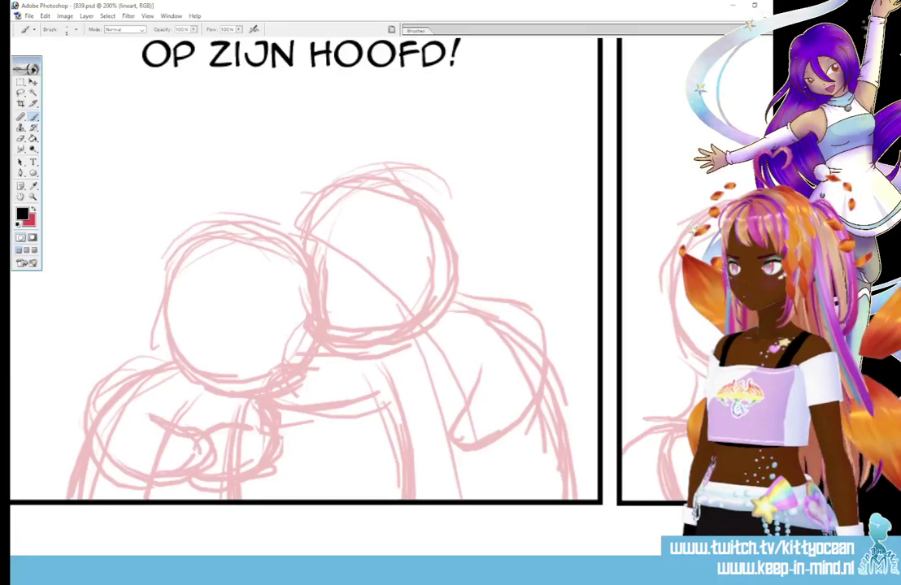
{"action": "mouse_move", "coordinate": [236, 396]}
{"action": "left_mouse_down"}
{"action": "mouse_move", "coordinate": [280, 388]}
{"action": "mouse_move", "coordinate": [305, 365]}
{"action": "mouse_move", "coordinate": [319, 337]}
{"action": "mouse_move", "coordinate": [321, 296]}
{"action": "mouse_move", "coordinate": [310, 264]}
{"action": "mouse_move", "coordinate": [284, 240]}
{"action": "mouse_move", "coordinate": [248, 228]}
{"action": "mouse_move", "coordinate": [213, 233]}
{"action": "mouse_move", "coordinate": [184, 256]}
{"action": "mouse_move", "coordinate": [159, 301]}
{"action": "mouse_move", "coordinate": [163, 351]}
{"action": "mouse_move", "coordinate": [185, 378]}
{"action": "mouse_move", "coordinate": [108, 376]}
{"action": "mouse_move", "coordinate": [85, 438]}
{"action": "mouse_move", "coordinate": [197, 485]}
{"action": "mouse_move", "coordinate": [213, 468]}
{"action": "mouse_move", "coordinate": [202, 434]}
{"action": "mouse_move", "coordinate": [150, 415]}
{"action": "left_mouse_up"}
{"action": "mouse_move", "coordinate": [256, 396]}
{"action": "left_mouse_down"}
{"action": "mouse_move", "coordinate": [278, 422]}
{"action": "mouse_move", "coordinate": [262, 483]}
{"action": "mouse_move", "coordinate": [199, 485]}
{"action": "mouse_move", "coordinate": [234, 426]}
{"action": "mouse_move", "coordinate": [261, 433]}
{"action": "left_mouse_up"}
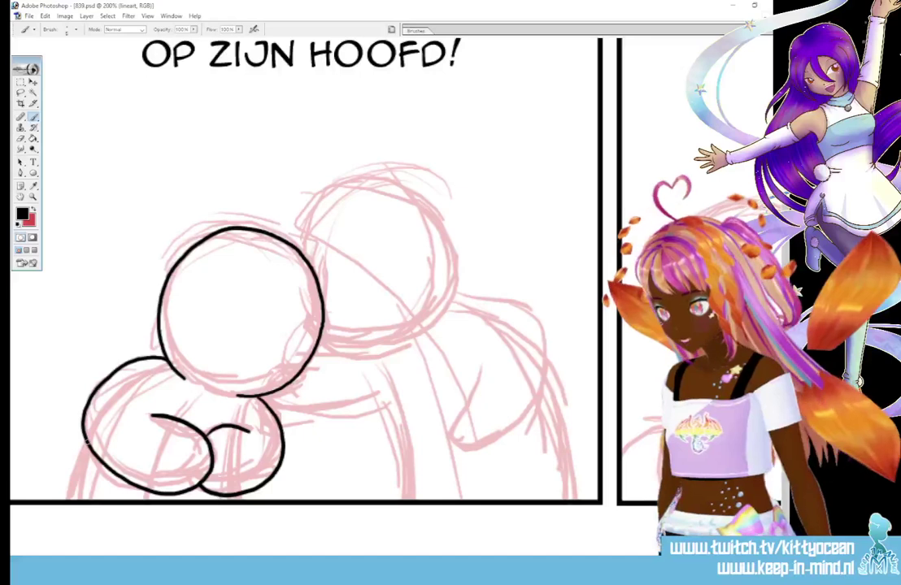
{"action": "left_click_drag", "start_coordinate": [84, 443], "coordinate": [79, 498]}
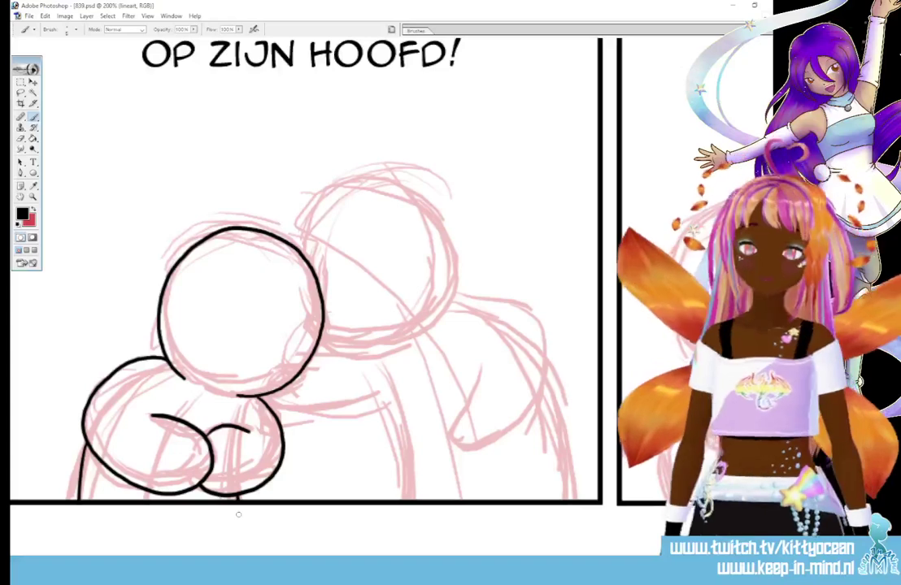
- Draw the shorter figure's pained face with squeezed-shut eyes, a grimacing open mouth and slanted eyebrows
{"action": "left_click_drag", "start_coordinate": [221, 316], "coordinate": [287, 348]}
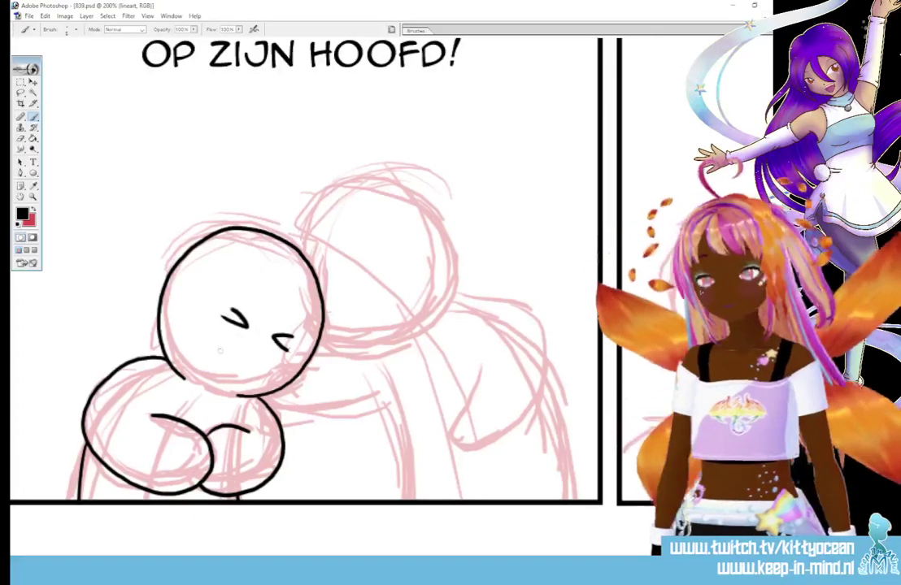
{"action": "mouse_move", "coordinate": [198, 366]}
{"action": "left_mouse_down"}
{"action": "mouse_move", "coordinate": [213, 342]}
{"action": "mouse_move", "coordinate": [248, 359]}
{"action": "left_mouse_up"}
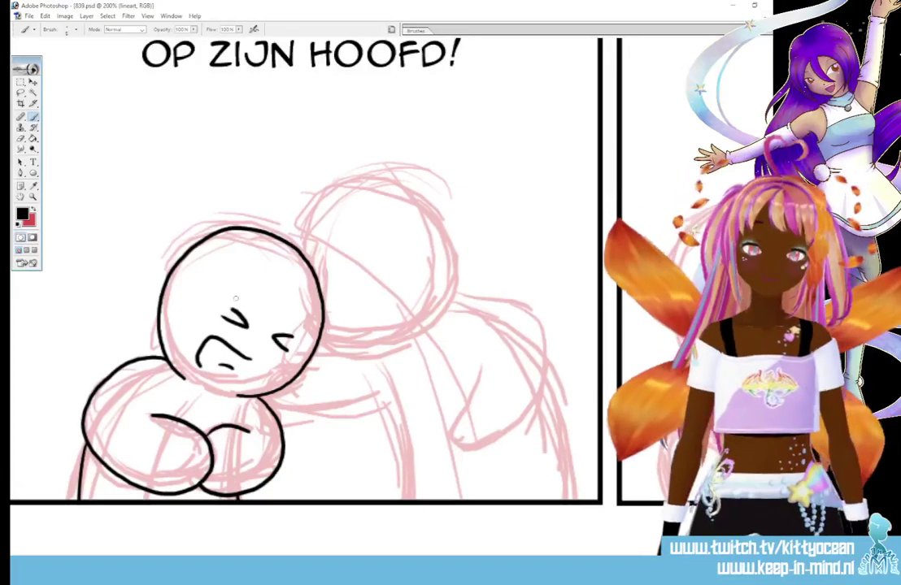
{"action": "mouse_move", "coordinate": [223, 303]}
{"action": "left_mouse_down"}
{"action": "mouse_move", "coordinate": [231, 322]}
{"action": "mouse_move", "coordinate": [299, 323]}
{"action": "left_mouse_up"}
{"action": "left_click_drag", "start_coordinate": [277, 333], "coordinate": [301, 323]}
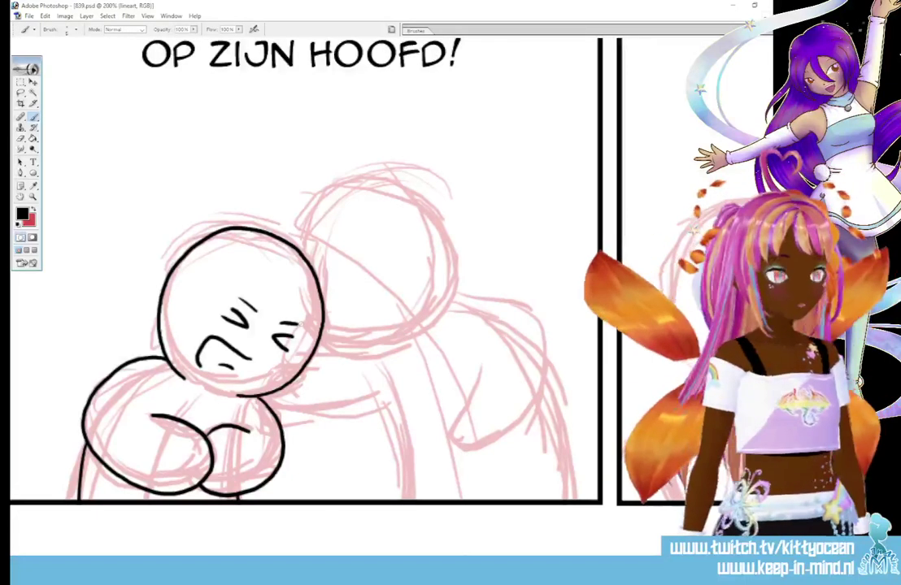
- Ink the taller figure's outline in the first panel: head behind the shorter one, both arms, shoulder line and torso
{"action": "scroll", "coordinate": [306, 268], "scroll_direction": "up", "scroll_amount": 1}
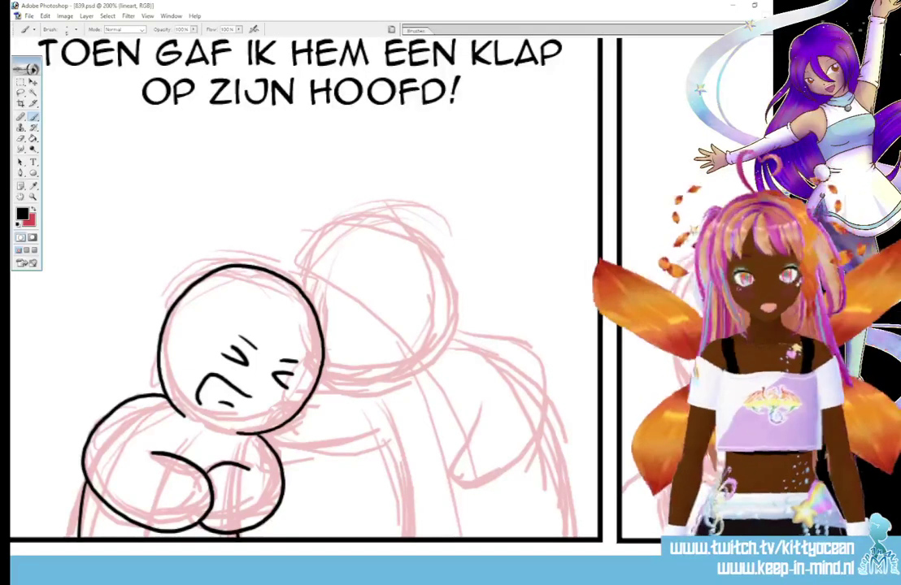
{"action": "mouse_move", "coordinate": [410, 379]}
{"action": "left_mouse_down"}
{"action": "mouse_move", "coordinate": [447, 350]}
{"action": "mouse_move", "coordinate": [455, 305]}
{"action": "mouse_move", "coordinate": [423, 238]}
{"action": "mouse_move", "coordinate": [393, 224]}
{"action": "mouse_move", "coordinate": [349, 225]}
{"action": "mouse_move", "coordinate": [306, 243]}
{"action": "mouse_move", "coordinate": [285, 277]}
{"action": "left_mouse_up"}
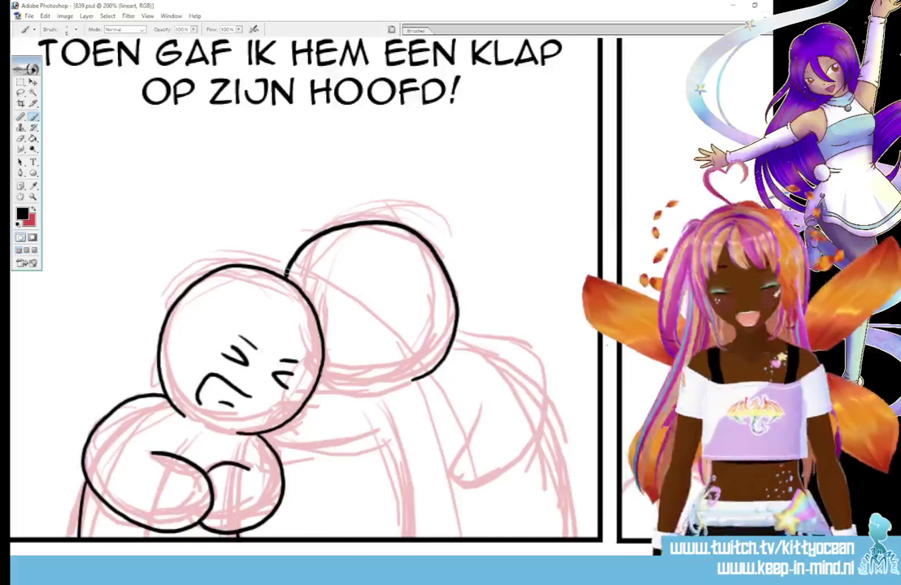
{"action": "left_click_drag", "start_coordinate": [317, 379], "coordinate": [384, 393]}
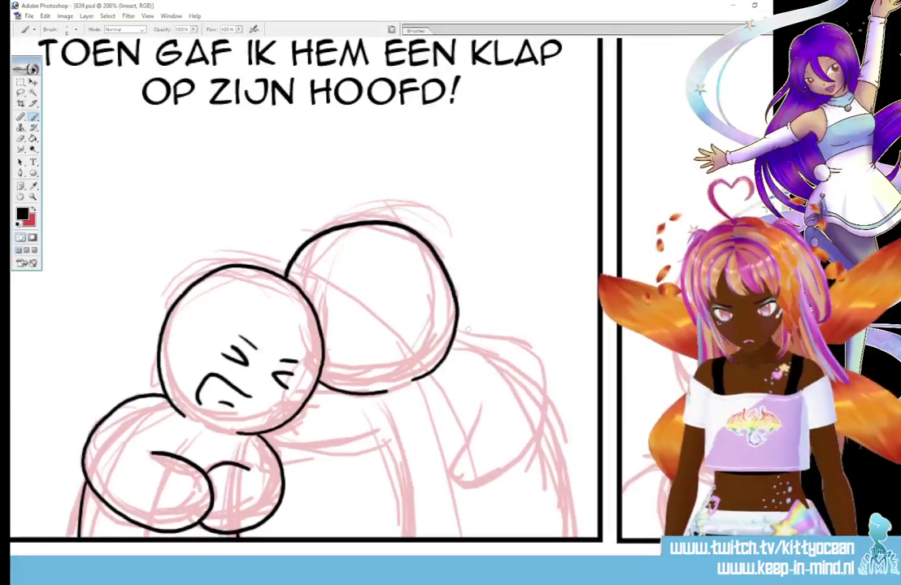
{"action": "mouse_move", "coordinate": [454, 334]}
{"action": "left_mouse_down"}
{"action": "mouse_move", "coordinate": [505, 345]}
{"action": "mouse_move", "coordinate": [542, 380]}
{"action": "mouse_move", "coordinate": [549, 435]}
{"action": "left_mouse_up"}
{"action": "mouse_move", "coordinate": [514, 479]}
{"action": "left_mouse_down"}
{"action": "mouse_move", "coordinate": [423, 485]}
{"action": "mouse_move", "coordinate": [498, 397]}
{"action": "left_mouse_up"}
{"action": "left_click_drag", "start_coordinate": [543, 425], "coordinate": [564, 550]}
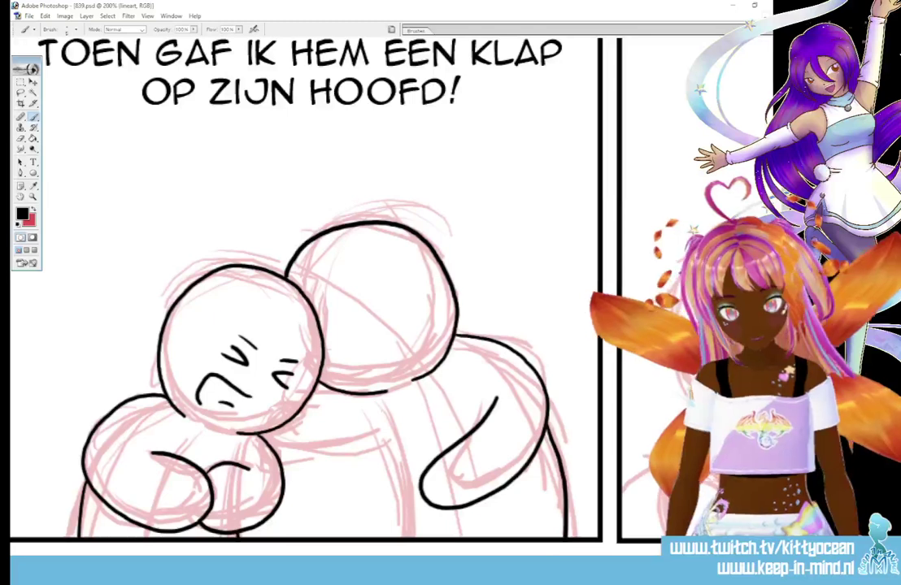
{"action": "mouse_move", "coordinate": [388, 416]}
{"action": "left_mouse_down"}
{"action": "mouse_move", "coordinate": [402, 450]}
{"action": "mouse_move", "coordinate": [406, 534]}
{"action": "left_mouse_up"}
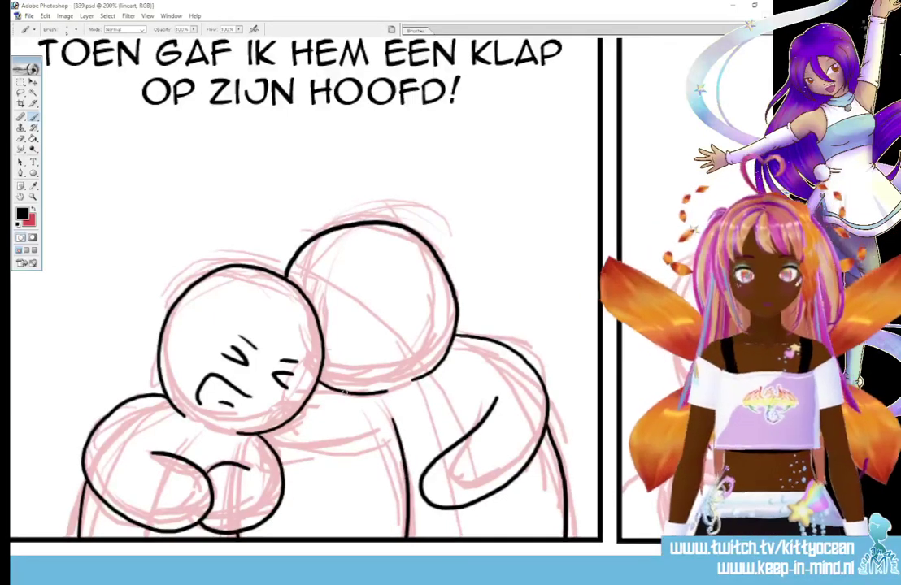
{"action": "left_click_drag", "start_coordinate": [275, 440], "coordinate": [359, 455]}
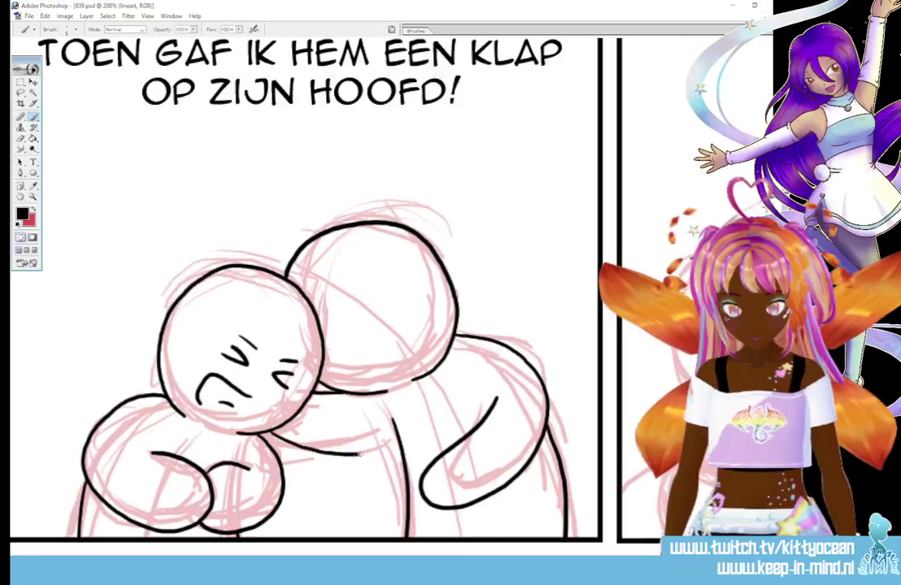
{"action": "left_click_drag", "start_coordinate": [307, 395], "coordinate": [346, 389]}
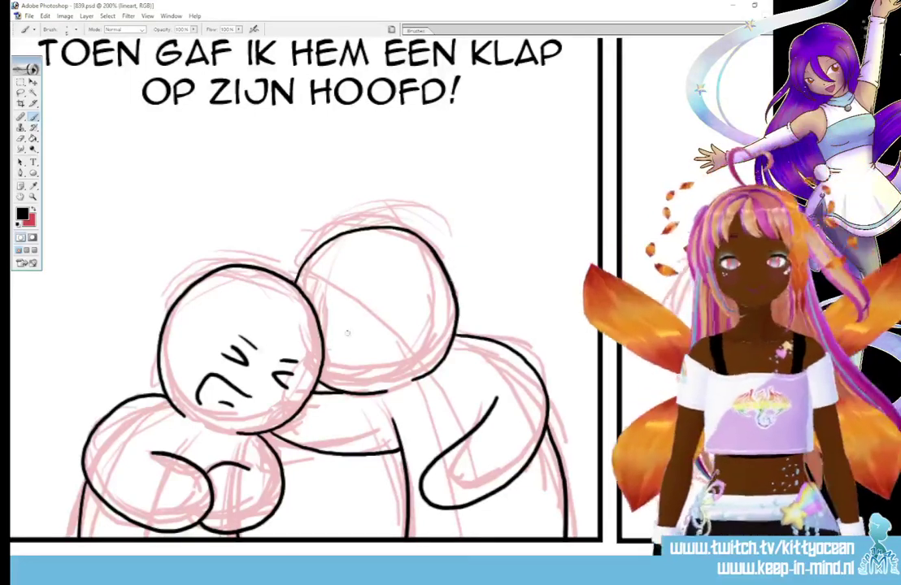
- Draw the taller figure's face with squeezed-shut eyes, a slanted grimacing mouth and curved eyebrows
{"action": "left_click_drag", "start_coordinate": [331, 343], "coordinate": [355, 340]}
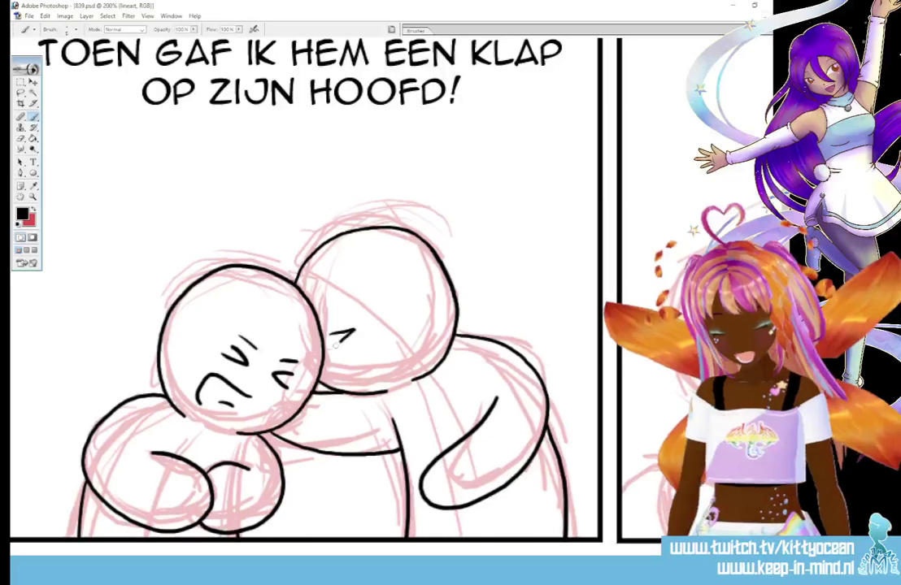
{"action": "left_click_drag", "start_coordinate": [415, 297], "coordinate": [416, 314]}
{"action": "left_click_drag", "start_coordinate": [367, 362], "coordinate": [431, 345]}
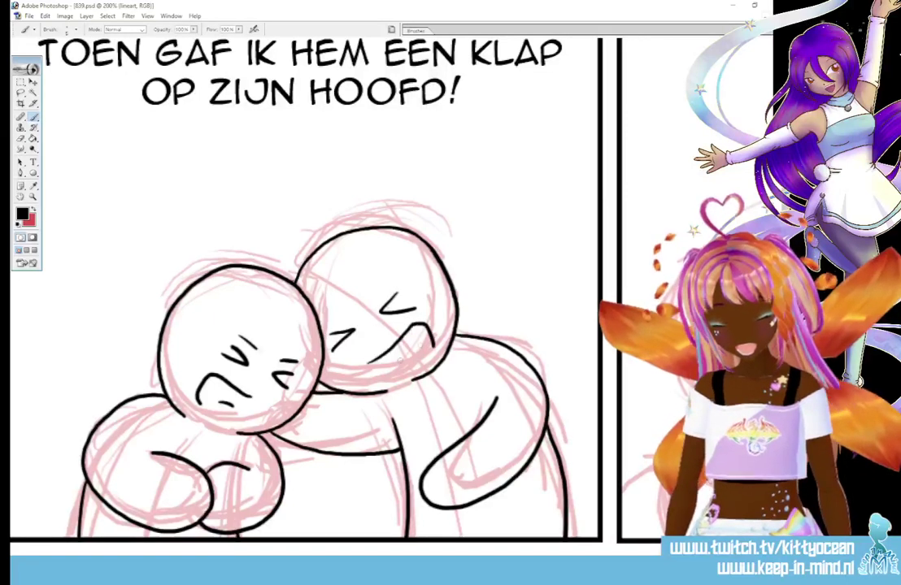
{"action": "left_click_drag", "start_coordinate": [375, 281], "coordinate": [398, 281]}
{"action": "left_click_drag", "start_coordinate": [324, 309], "coordinate": [338, 307]}
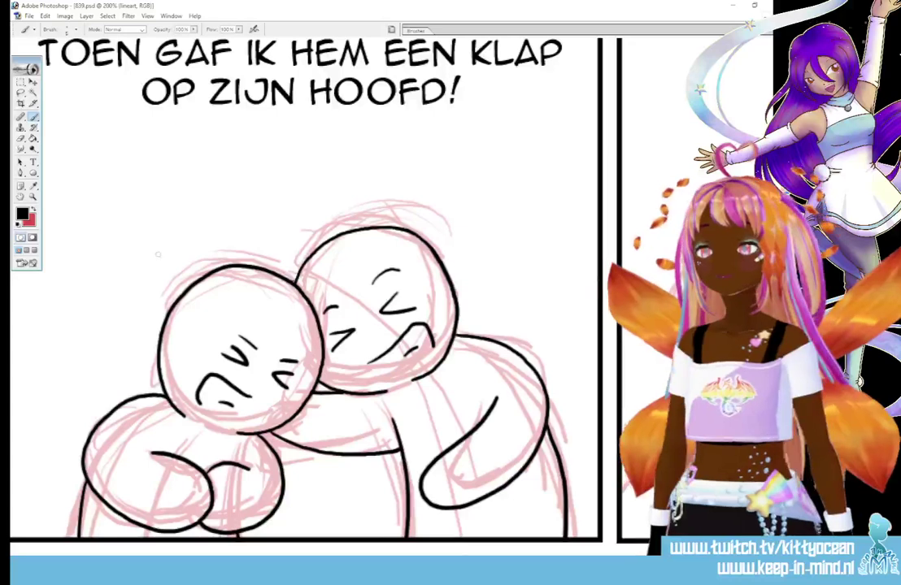
- Add two small crossed-line pain marks above each figure's head in the first panel
{"action": "left_click_drag", "start_coordinate": [153, 258], "coordinate": [162, 275]}
{"action": "mouse_move", "coordinate": [160, 257]}
{"action": "left_mouse_down"}
{"action": "mouse_move", "coordinate": [168, 273]}
{"action": "mouse_move", "coordinate": [175, 265]}
{"action": "left_mouse_up"}
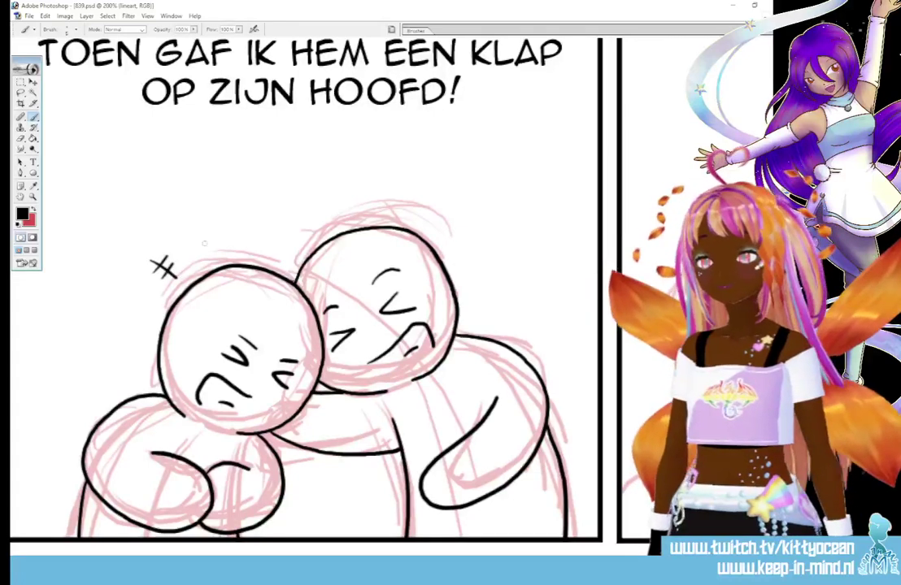
{"action": "mouse_move", "coordinate": [200, 231]}
{"action": "left_mouse_down"}
{"action": "mouse_move", "coordinate": [206, 249]}
{"action": "mouse_move", "coordinate": [218, 236]}
{"action": "mouse_move", "coordinate": [213, 247]}
{"action": "left_mouse_up"}
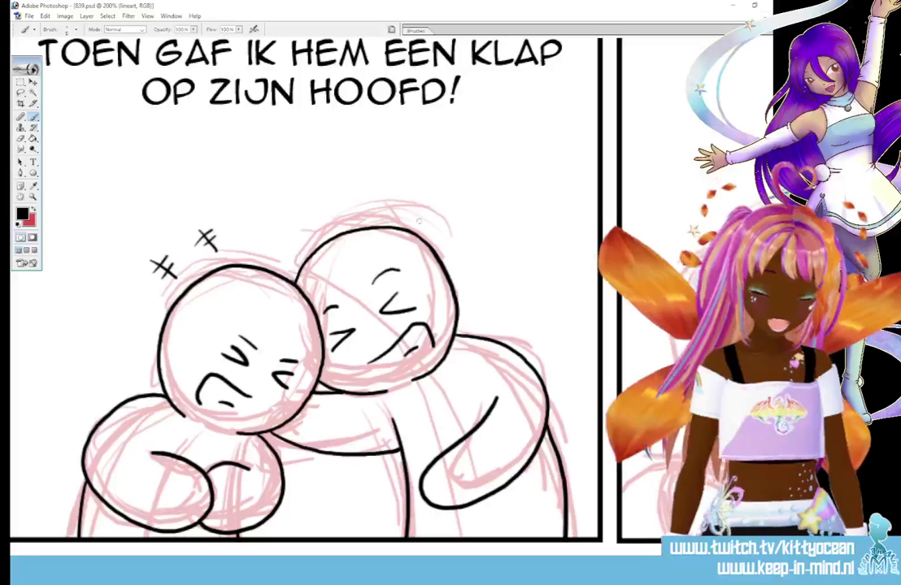
{"action": "mouse_move", "coordinate": [431, 193]}
{"action": "left_mouse_down"}
{"action": "mouse_move", "coordinate": [425, 218]}
{"action": "mouse_move", "coordinate": [449, 203]}
{"action": "left_mouse_up"}
{"action": "mouse_move", "coordinate": [421, 220]}
{"action": "left_mouse_down"}
{"action": "mouse_move", "coordinate": [453, 213]}
{"action": "mouse_move", "coordinate": [488, 233]}
{"action": "mouse_move", "coordinate": [460, 246]}
{"action": "left_mouse_up"}
{"action": "left_click_drag", "start_coordinate": [478, 221], "coordinate": [473, 244]}
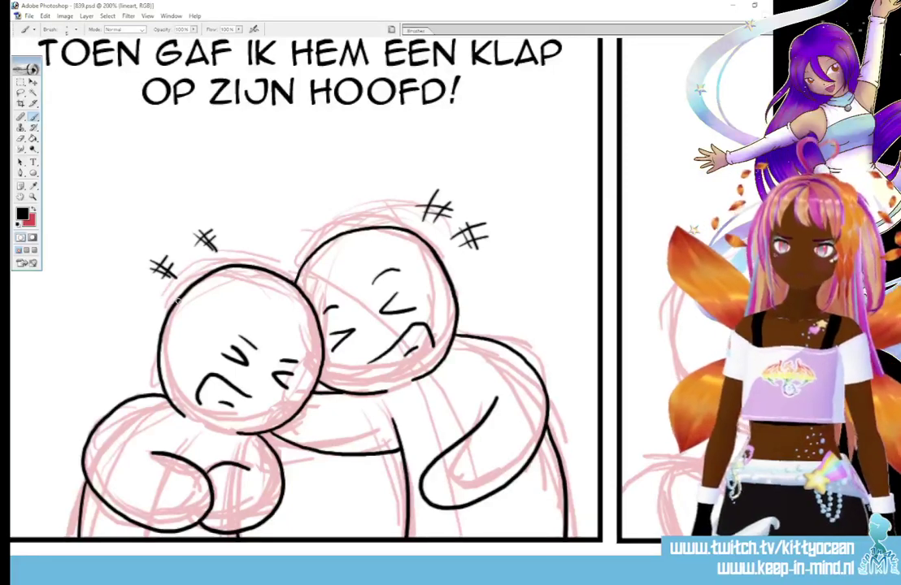
- Ink the shorter figure's raised hand, eye, eyebrow and front hair curls in the second panel
{"action": "scroll", "coordinate": [178, 302], "scroll_direction": "right", "scroll_amount": 10}
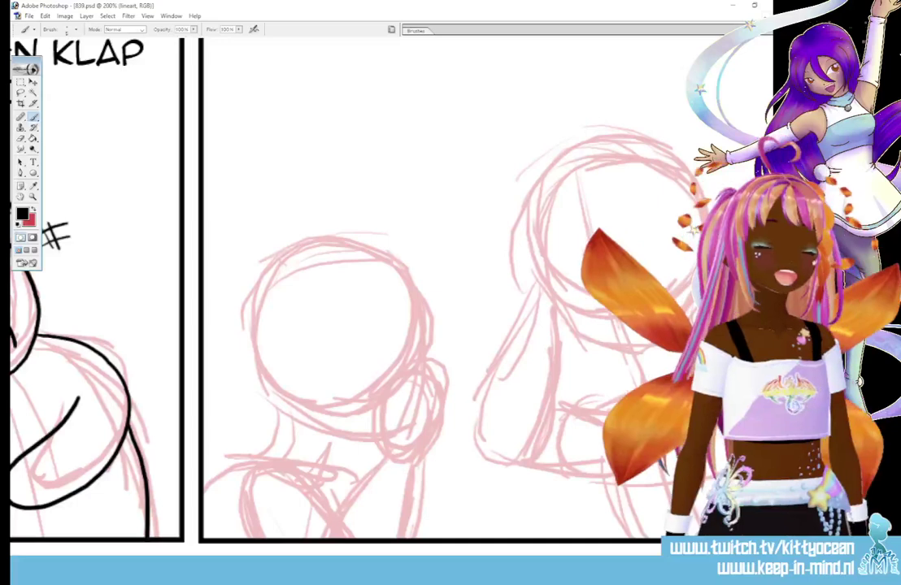
{"action": "mouse_move", "coordinate": [392, 453]}
{"action": "left_mouse_down"}
{"action": "mouse_move", "coordinate": [392, 391]}
{"action": "mouse_move", "coordinate": [405, 404]}
{"action": "mouse_move", "coordinate": [426, 354]}
{"action": "mouse_move", "coordinate": [421, 398]}
{"action": "mouse_move", "coordinate": [427, 355]}
{"action": "mouse_move", "coordinate": [439, 370]}
{"action": "mouse_move", "coordinate": [434, 389]}
{"action": "mouse_move", "coordinate": [442, 366]}
{"action": "mouse_move", "coordinate": [444, 396]}
{"action": "mouse_move", "coordinate": [417, 463]}
{"action": "left_mouse_up"}
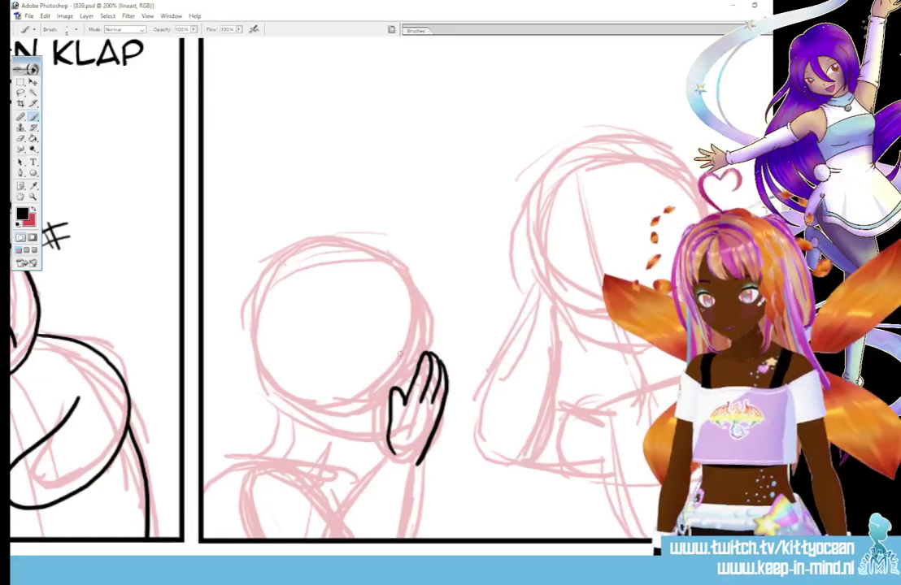
{"action": "mouse_move", "coordinate": [397, 340]}
{"action": "left_mouse_down"}
{"action": "mouse_move", "coordinate": [381, 372]}
{"action": "mouse_move", "coordinate": [392, 371]}
{"action": "mouse_move", "coordinate": [387, 382]}
{"action": "left_mouse_up"}
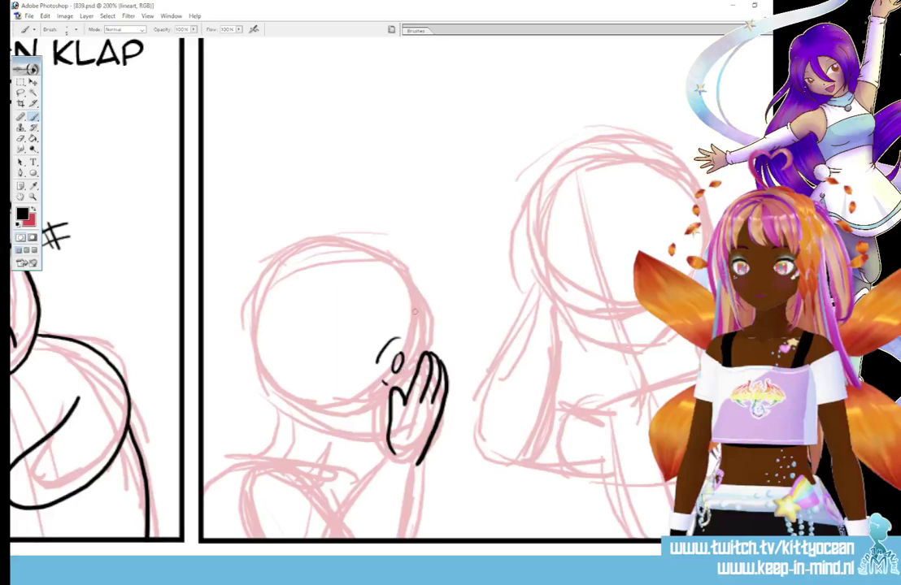
{"action": "mouse_move", "coordinate": [417, 308]}
{"action": "left_mouse_down"}
{"action": "mouse_move", "coordinate": [420, 357]}
{"action": "mouse_move", "coordinate": [427, 307]}
{"action": "mouse_move", "coordinate": [422, 341]}
{"action": "mouse_move", "coordinate": [402, 341]}
{"action": "left_mouse_up"}
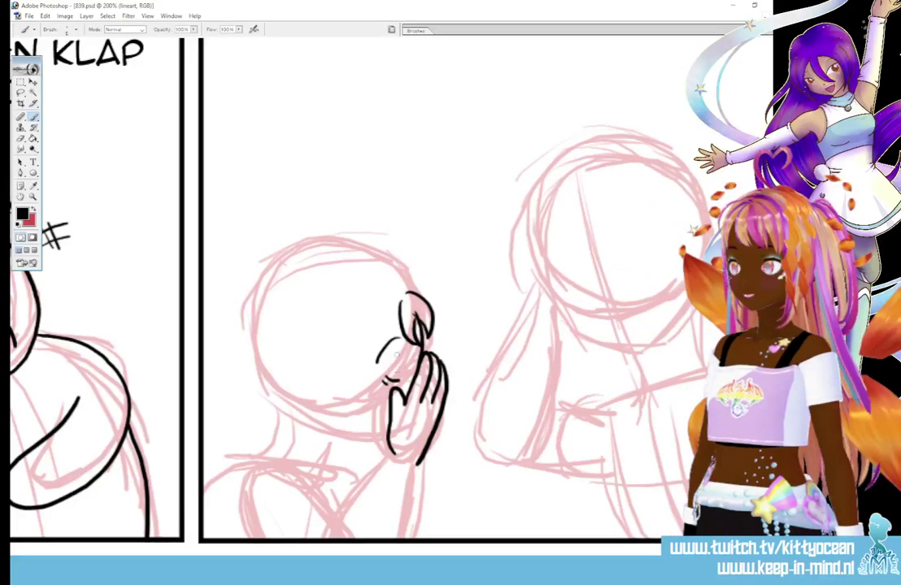
{"action": "left_click_drag", "start_coordinate": [398, 351], "coordinate": [399, 358]}
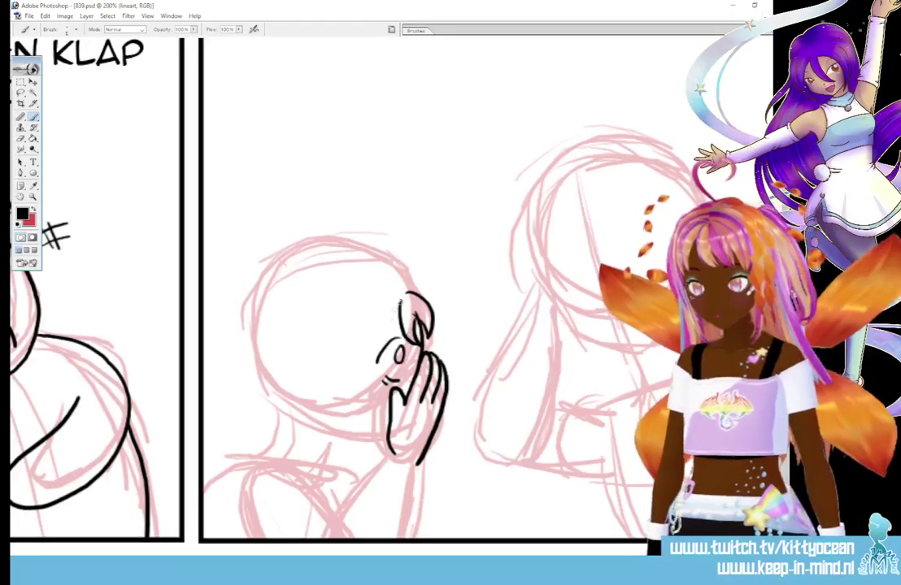
- Ink the long hair strand framing the shorter figure's face and the curled lock beside it
{"action": "left_click_drag", "start_coordinate": [408, 294], "coordinate": [368, 467]}
{"action": "left_click_drag", "start_coordinate": [349, 313], "coordinate": [362, 473]}
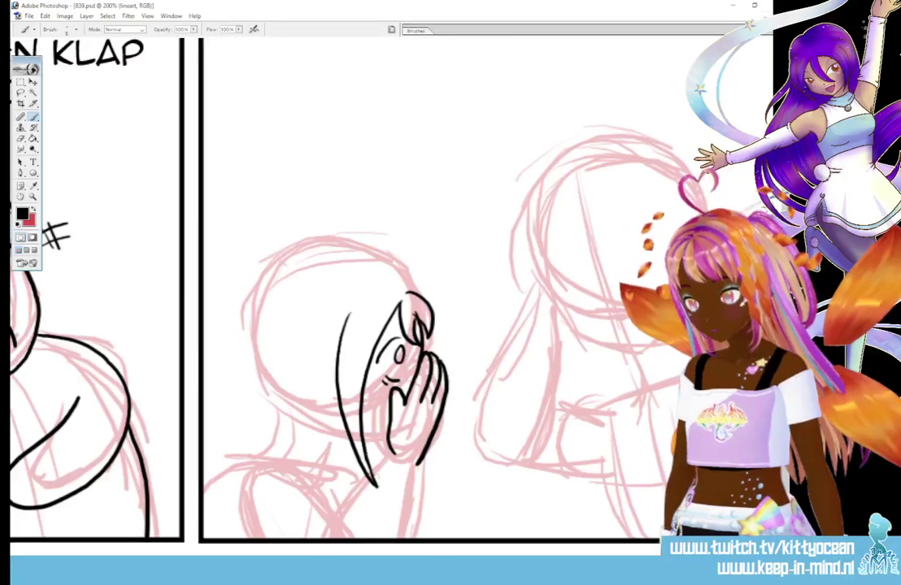
{"action": "mouse_move", "coordinate": [317, 346]}
{"action": "left_mouse_down"}
{"action": "mouse_move", "coordinate": [345, 292]}
{"action": "mouse_move", "coordinate": [358, 304]}
{"action": "left_mouse_up"}
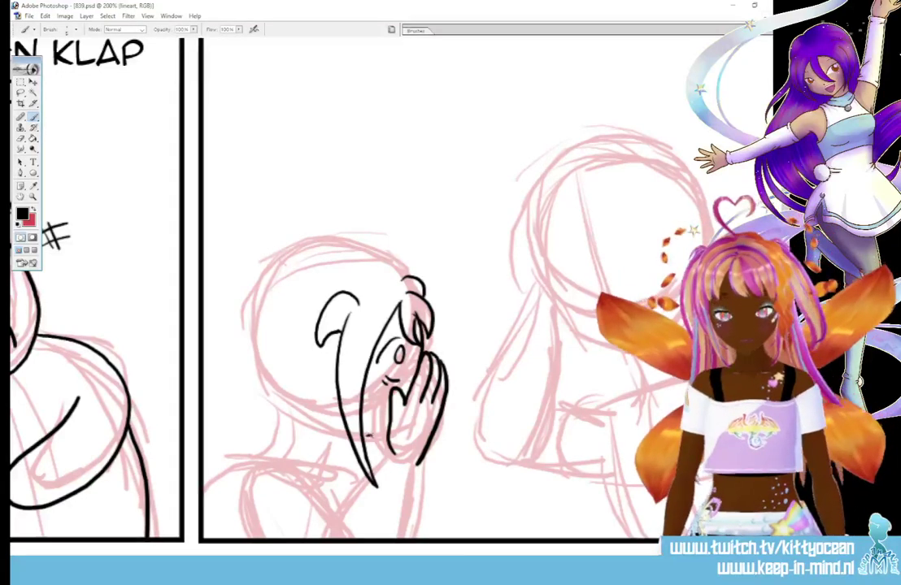
- Ink the shorter figure's raised forearm, jawline, rounded shoulder and upper arm down to the panel border
{"action": "left_click_drag", "start_coordinate": [392, 452], "coordinate": [340, 539]}
{"action": "left_click_drag", "start_coordinate": [420, 463], "coordinate": [394, 540]}
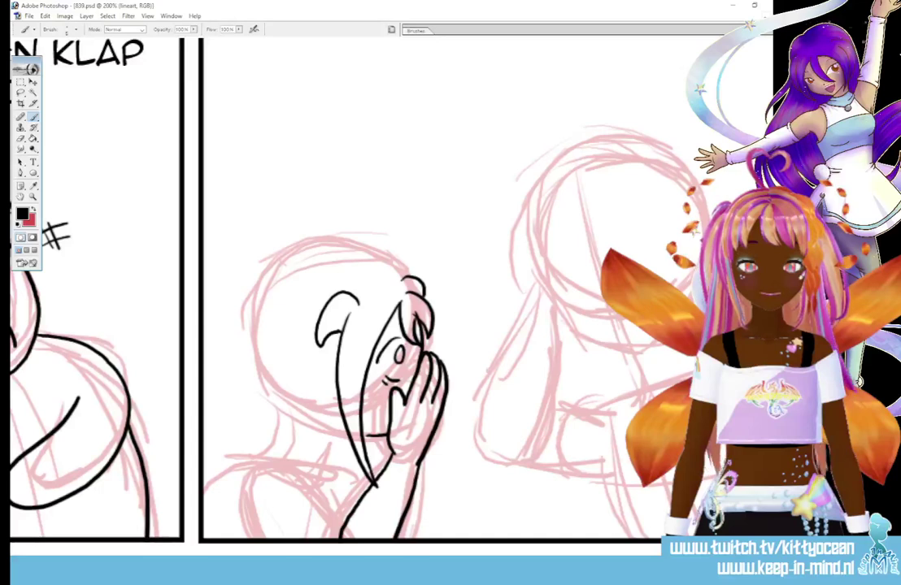
{"action": "mouse_move", "coordinate": [255, 480]}
{"action": "left_mouse_down"}
{"action": "mouse_move", "coordinate": [284, 470]}
{"action": "mouse_move", "coordinate": [337, 514]}
{"action": "left_mouse_up"}
{"action": "left_click_drag", "start_coordinate": [255, 481], "coordinate": [248, 535]}
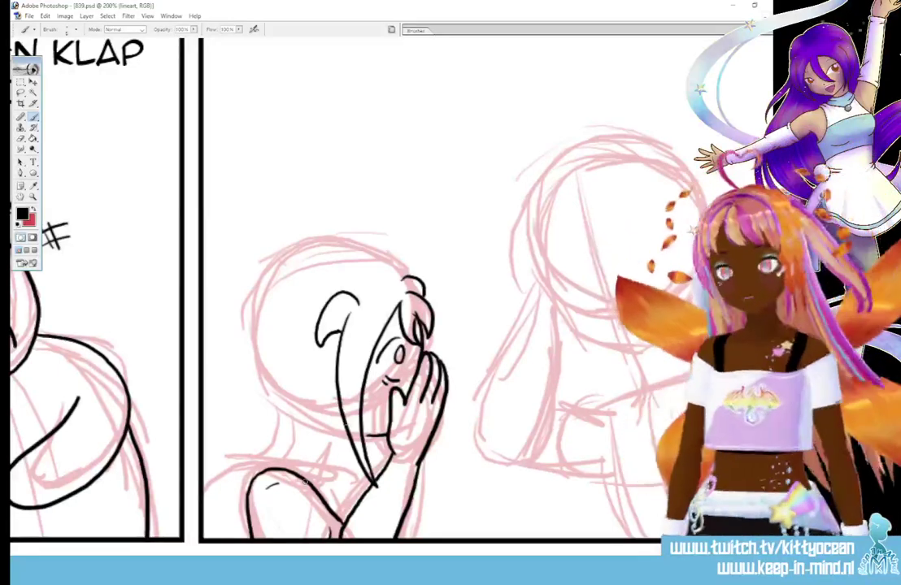
- Ink the gathered hair bunch at the back of the shorter figure's head and the hairline across the crown
{"action": "mouse_move", "coordinate": [311, 313]}
{"action": "left_mouse_down"}
{"action": "mouse_move", "coordinate": [252, 289]}
{"action": "mouse_move", "coordinate": [232, 349]}
{"action": "left_mouse_up"}
{"action": "left_click_drag", "start_coordinate": [234, 301], "coordinate": [244, 403]}
{"action": "left_click_drag", "start_coordinate": [296, 321], "coordinate": [262, 411]}
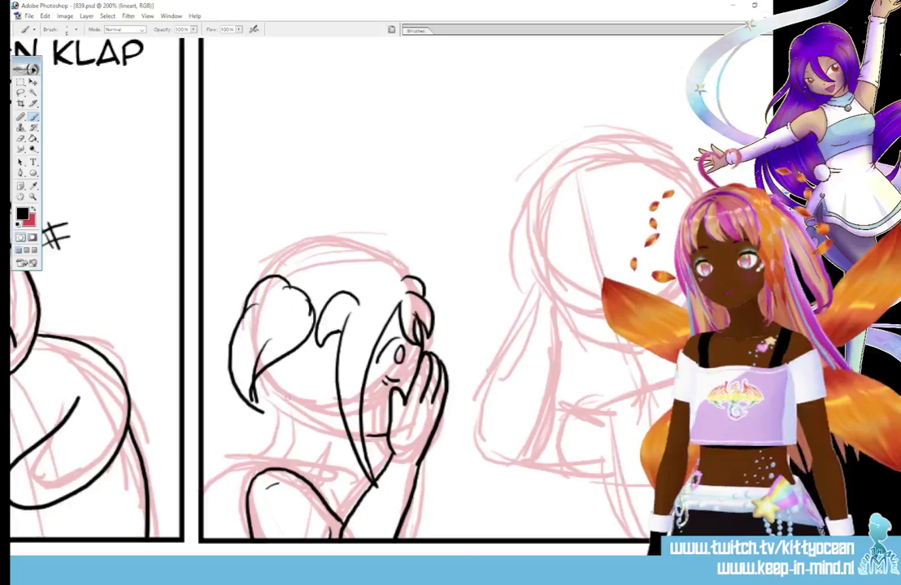
{"action": "left_click_drag", "start_coordinate": [330, 261], "coordinate": [415, 281]}
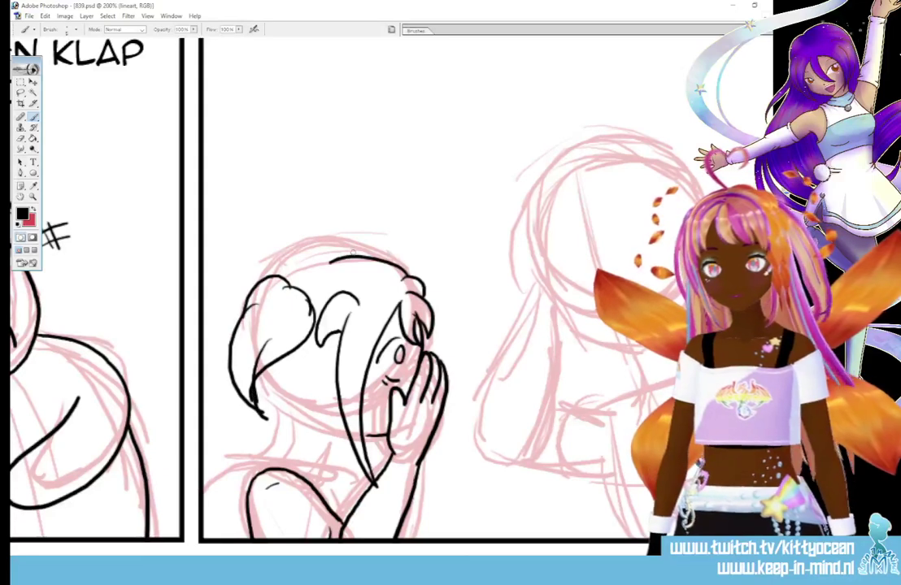
{"action": "left_click_drag", "start_coordinate": [272, 273], "coordinate": [366, 250]}
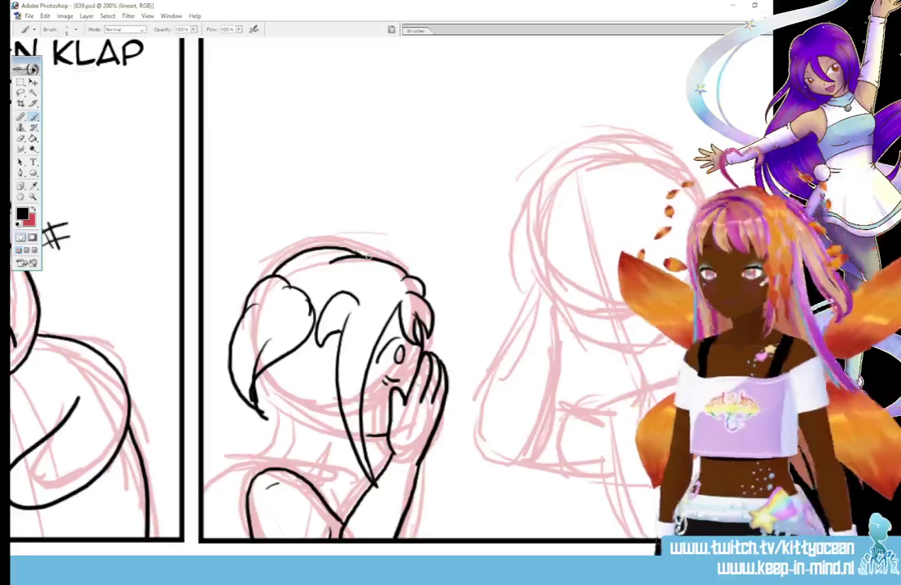
- Lasso the hair bunch, shift it upward, rotate it clockwise to fit the head, and deselect it
{"action": "key", "text": "l"}
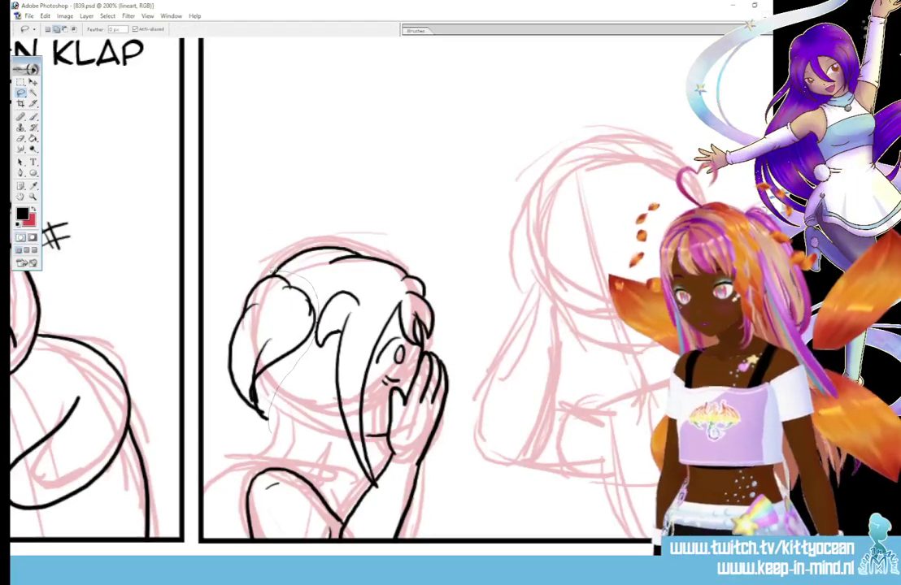
{"action": "mouse_move", "coordinate": [274, 270]}
{"action": "left_mouse_down"}
{"action": "mouse_move", "coordinate": [215, 359]}
{"action": "mouse_move", "coordinate": [269, 432]}
{"action": "left_mouse_up"}
{"action": "left_click", "coordinate": [33, 82]}
{"action": "left_click_drag", "start_coordinate": [298, 321], "coordinate": [298, 291]}
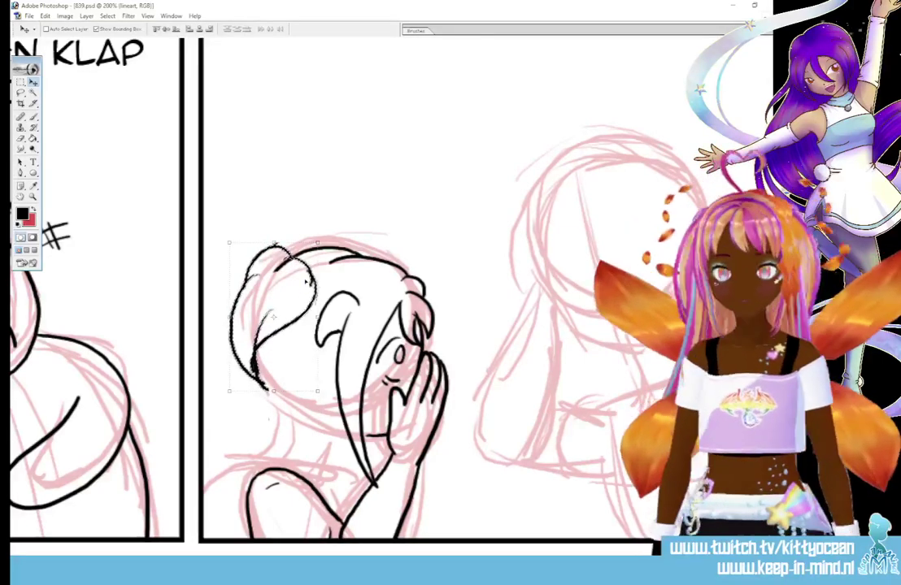
{"action": "left_click_drag", "start_coordinate": [213, 357], "coordinate": [207, 315]}
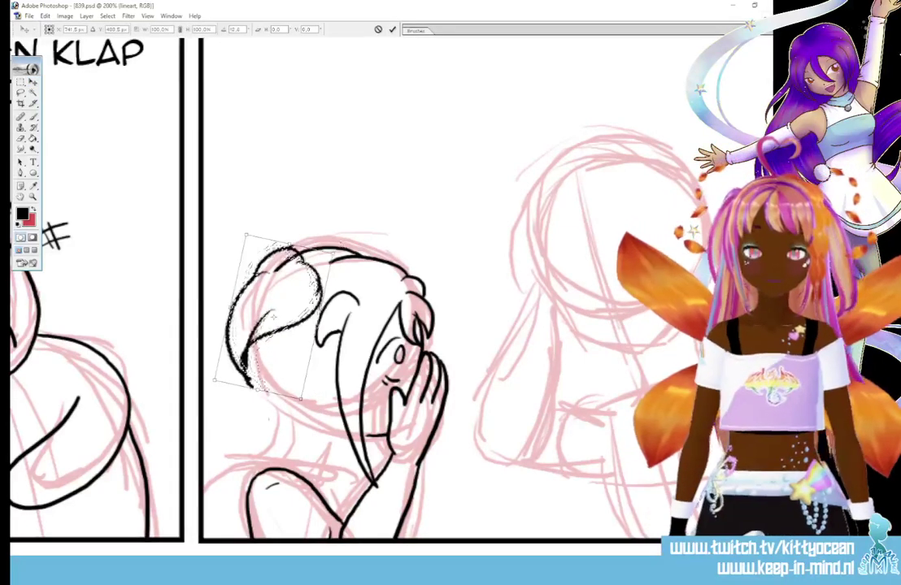
{"action": "left_click", "coordinate": [392, 29]}
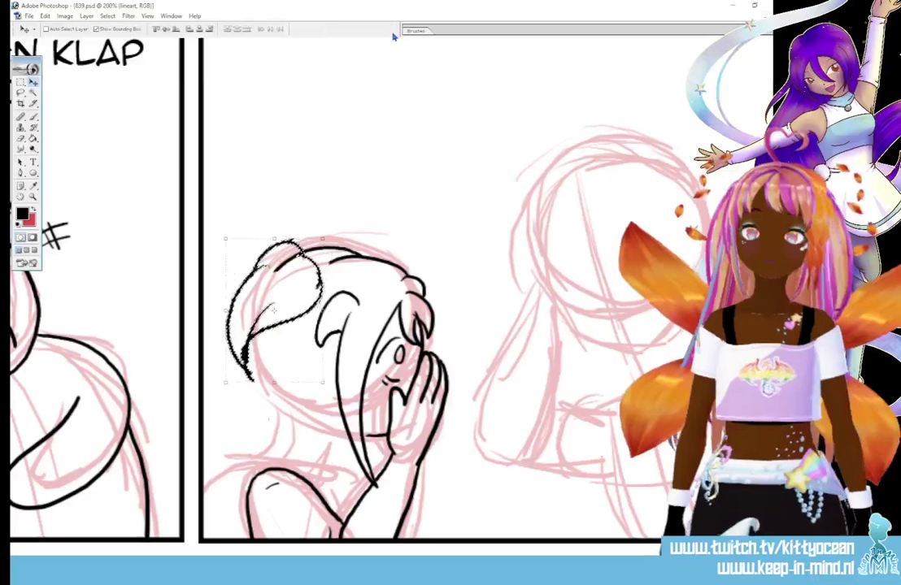
{"action": "key", "text": "ctrl+d"}
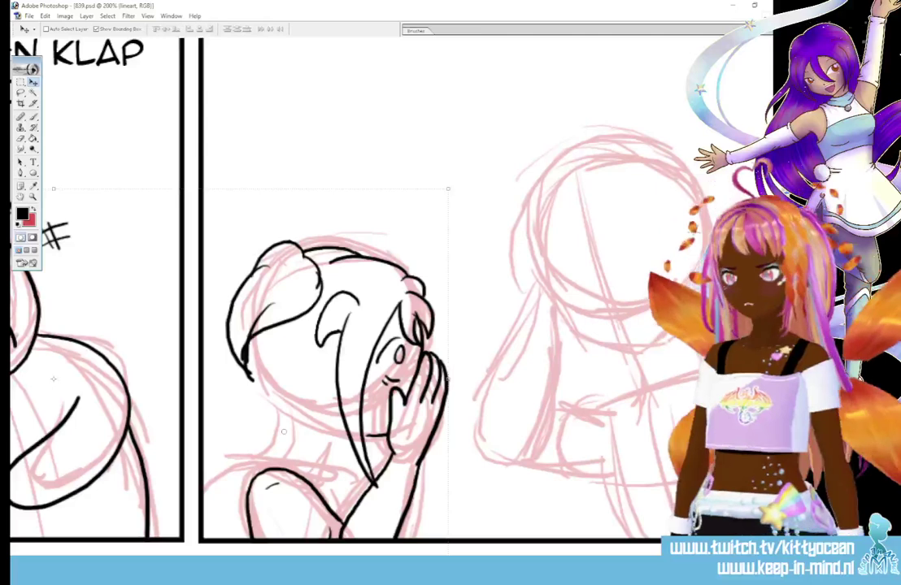
{"action": "key", "text": "Down"}
{"action": "key", "text": "Down"}
{"action": "key", "text": "Down"}
{"action": "key", "text": "Down"}
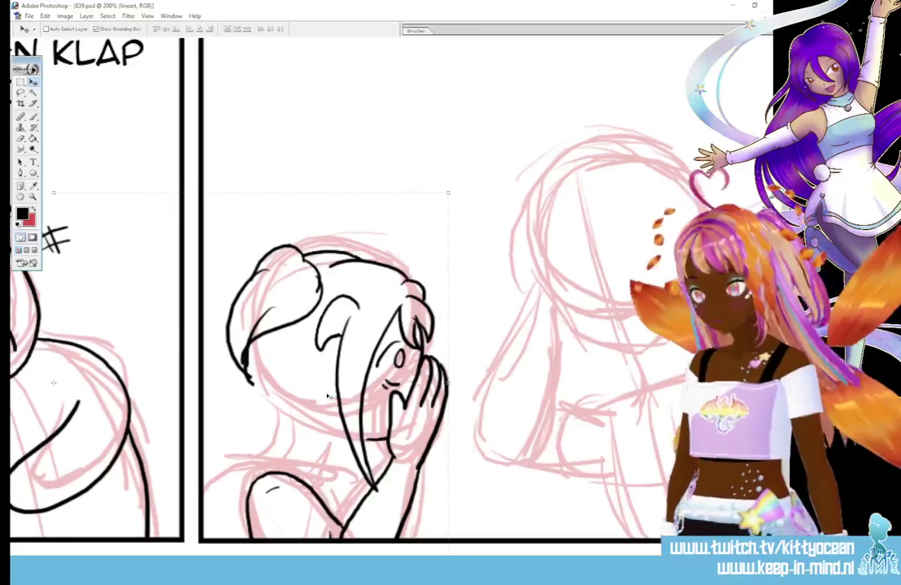
{"action": "key", "text": "Up"}
{"action": "key", "text": "Up"}
{"action": "key", "text": "Up"}
{"action": "key", "text": "Up"}
- Ink the shorter figure's loose hair flowing from the nape down behind the shoulder
{"action": "key", "text": "b"}
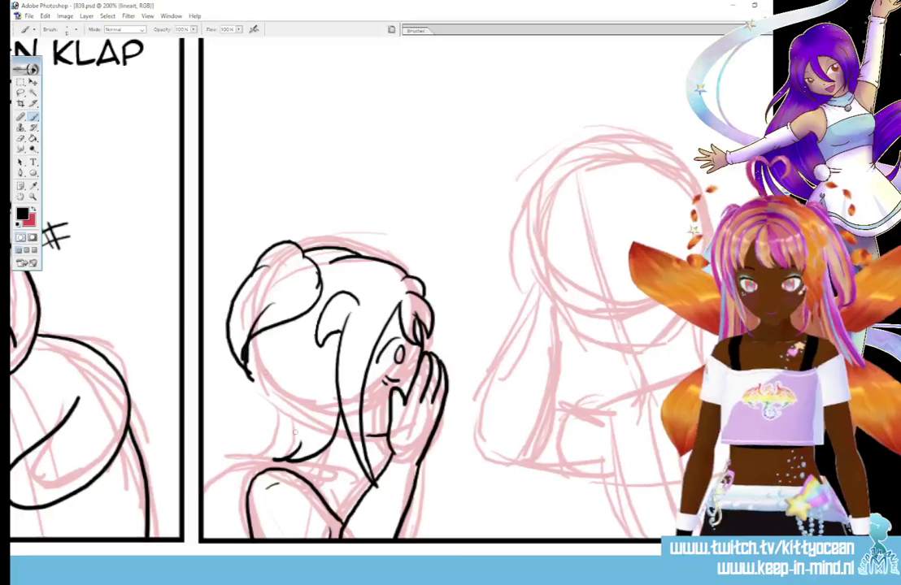
{"action": "mouse_move", "coordinate": [247, 374]}
{"action": "left_mouse_down"}
{"action": "mouse_move", "coordinate": [205, 481]}
{"action": "mouse_move", "coordinate": [224, 517]}
{"action": "left_mouse_up"}
{"action": "left_click_drag", "start_coordinate": [235, 407], "coordinate": [247, 399]}
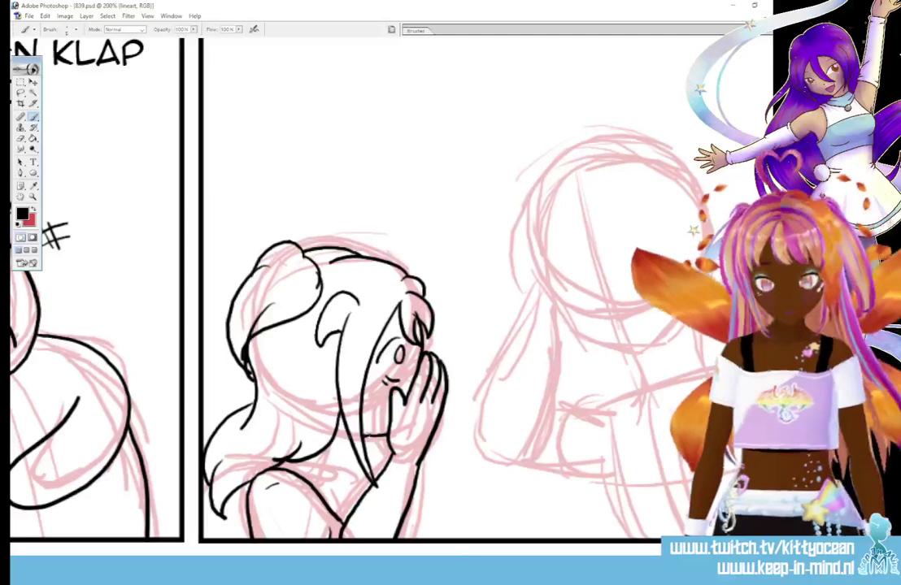
- Ink the shorter figure's neck and the V-shaped neckline between the hair and the raised arm
{"action": "left_click_drag", "start_coordinate": [347, 437], "coordinate": [329, 477]}
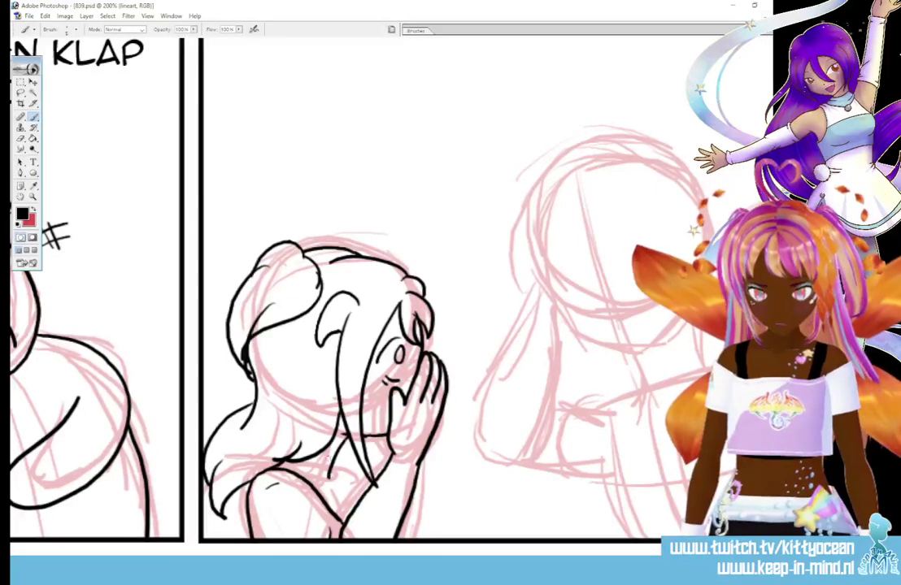
{"action": "left_click_drag", "start_coordinate": [286, 406], "coordinate": [299, 450]}
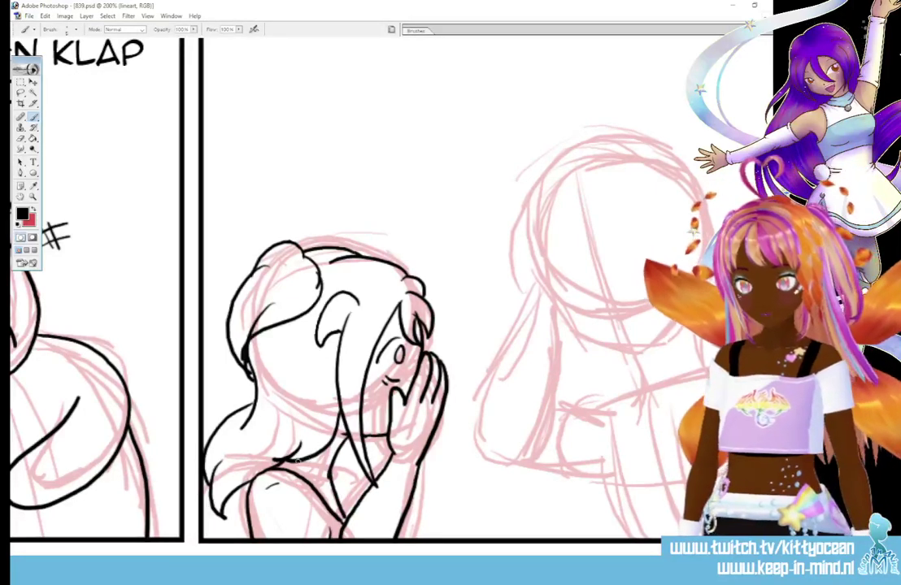
{"action": "mouse_move", "coordinate": [256, 398]}
{"action": "left_mouse_down"}
{"action": "mouse_move", "coordinate": [293, 424]}
{"action": "mouse_move", "coordinate": [284, 425]}
{"action": "left_mouse_up"}
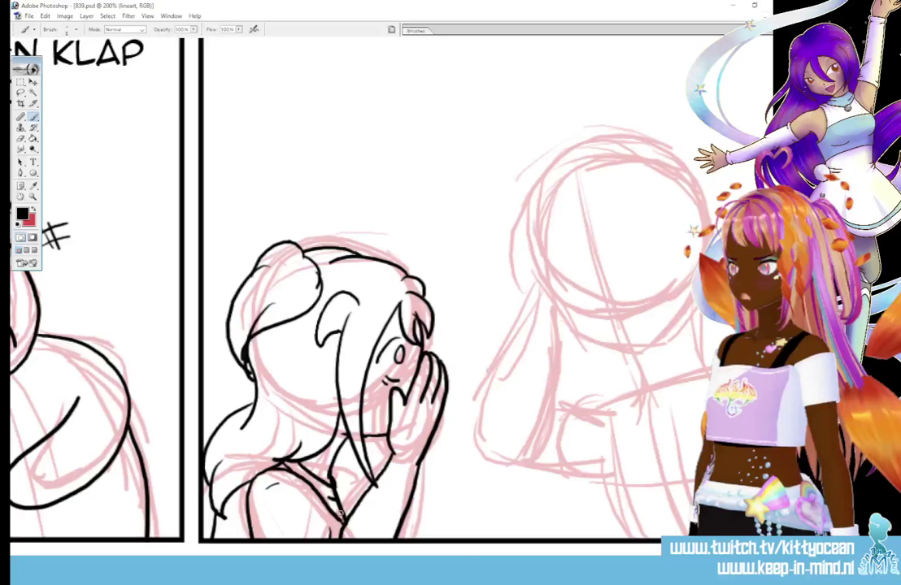
{"action": "left_click_drag", "start_coordinate": [309, 435], "coordinate": [337, 378]}
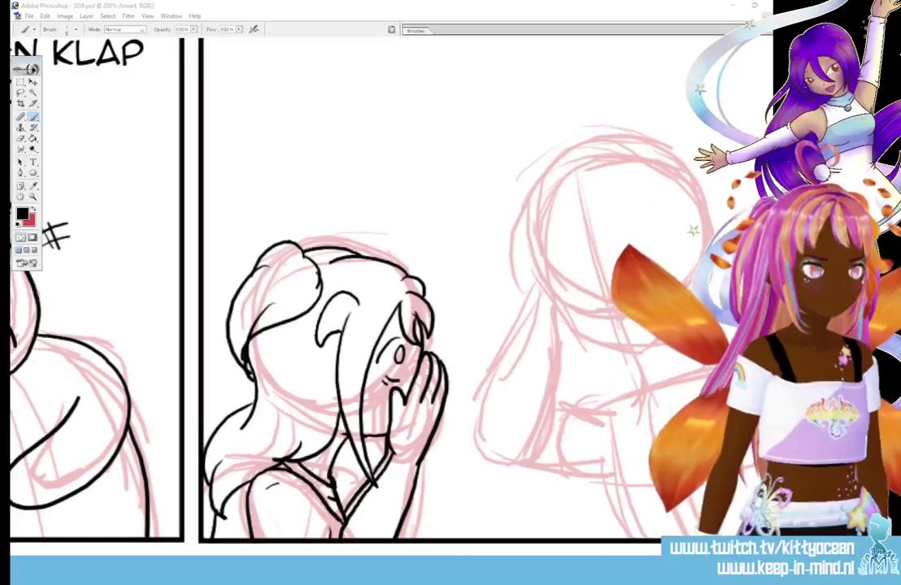
- Ink the taller figure's frowning closed eyes, nose, small mouth, ear, jawline and neck in the second panel
{"action": "mouse_move", "coordinate": [579, 300]}
{"action": "left_mouse_down"}
{"action": "mouse_move", "coordinate": [375, 299]}
{"action": "mouse_move", "coordinate": [459, 281]}
{"action": "mouse_move", "coordinate": [453, 265]}
{"action": "left_mouse_up"}
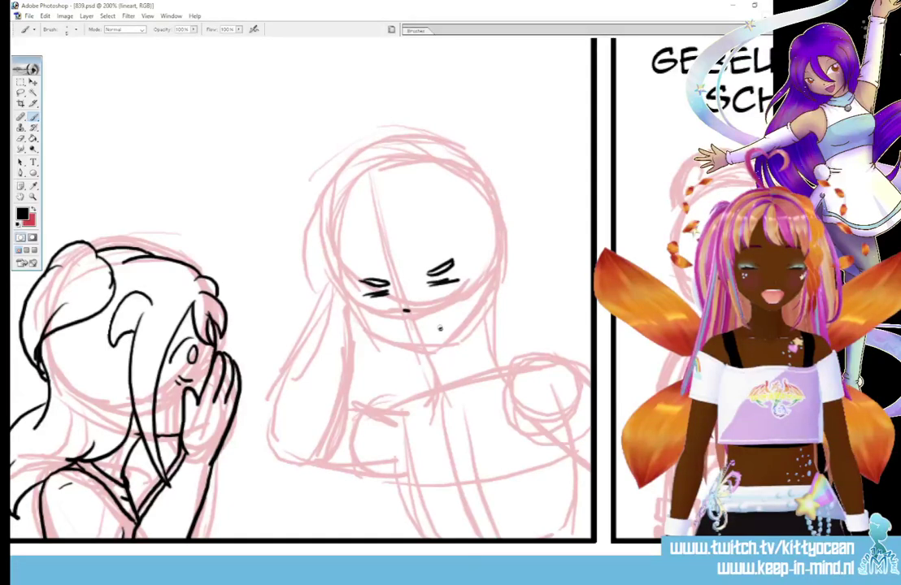
{"action": "mouse_move", "coordinate": [480, 273]}
{"action": "left_mouse_down"}
{"action": "mouse_move", "coordinate": [490, 288]}
{"action": "mouse_move", "coordinate": [487, 307]}
{"action": "left_mouse_up"}
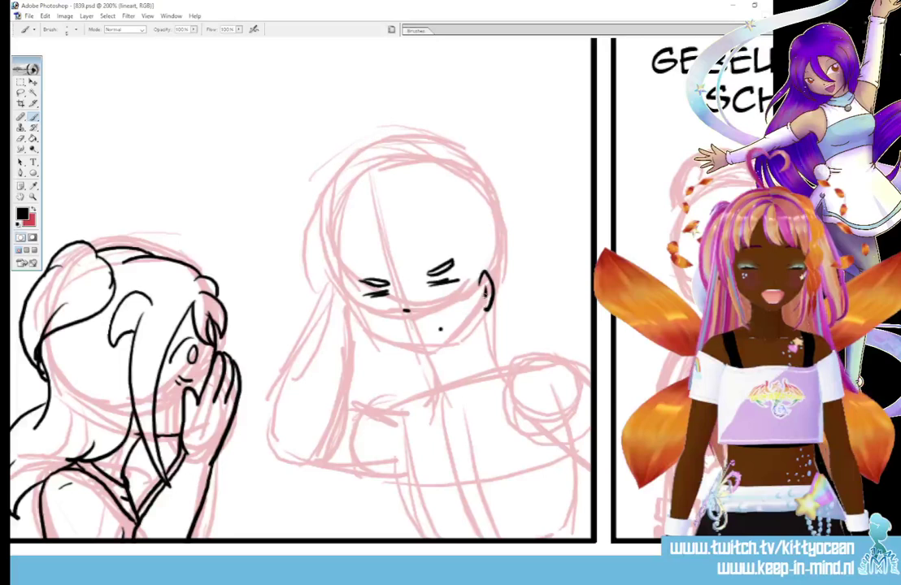
{"action": "mouse_move", "coordinate": [362, 317]}
{"action": "left_mouse_down"}
{"action": "mouse_move", "coordinate": [432, 357]}
{"action": "mouse_move", "coordinate": [484, 310]}
{"action": "mouse_move", "coordinate": [484, 290]}
{"action": "mouse_move", "coordinate": [498, 366]}
{"action": "left_mouse_up"}
{"action": "left_click_drag", "start_coordinate": [431, 359], "coordinate": [434, 389]}
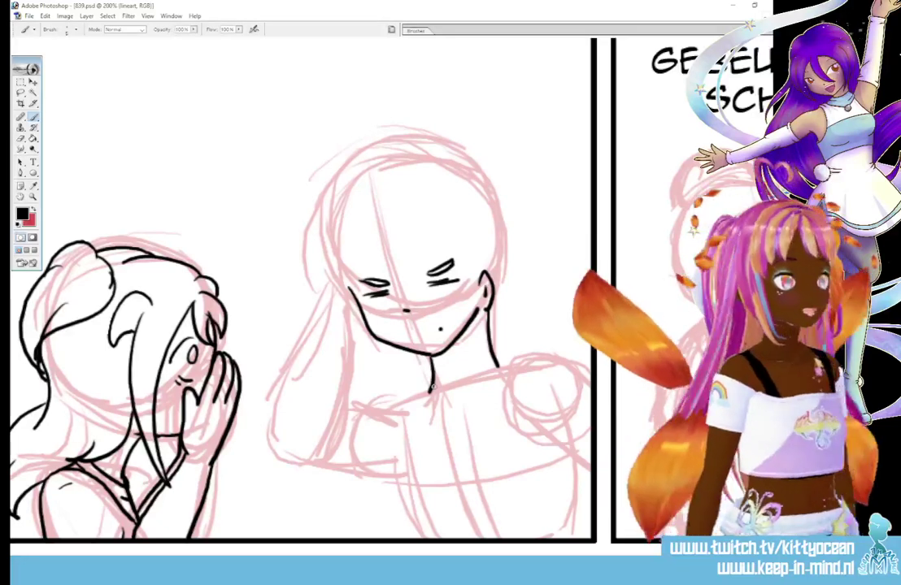
- Ink the taller figure's shirt: collar, raised shoulder and arm, torso side and the short folded sleeve
{"action": "mouse_move", "coordinate": [432, 389]}
{"action": "left_mouse_down"}
{"action": "mouse_move", "coordinate": [449, 420]}
{"action": "mouse_move", "coordinate": [488, 393]}
{"action": "mouse_move", "coordinate": [497, 369]}
{"action": "mouse_move", "coordinate": [423, 393]}
{"action": "mouse_move", "coordinate": [431, 415]}
{"action": "mouse_move", "coordinate": [508, 369]}
{"action": "mouse_move", "coordinate": [551, 358]}
{"action": "mouse_move", "coordinate": [592, 383]}
{"action": "left_mouse_up"}
{"action": "mouse_move", "coordinate": [535, 371]}
{"action": "left_mouse_down"}
{"action": "mouse_move", "coordinate": [549, 366]}
{"action": "mouse_move", "coordinate": [571, 474]}
{"action": "mouse_move", "coordinate": [585, 488]}
{"action": "left_mouse_up"}
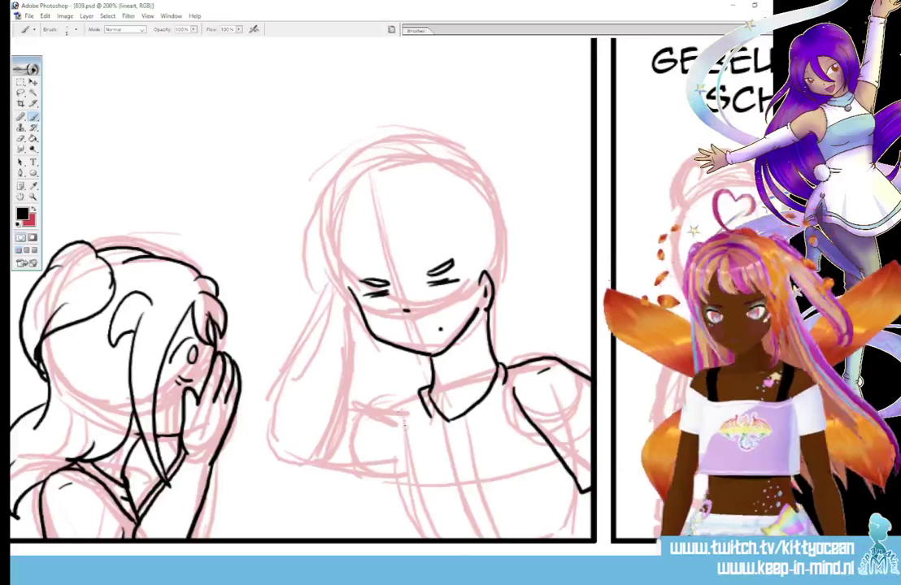
{"action": "left_click_drag", "start_coordinate": [405, 424], "coordinate": [415, 535]}
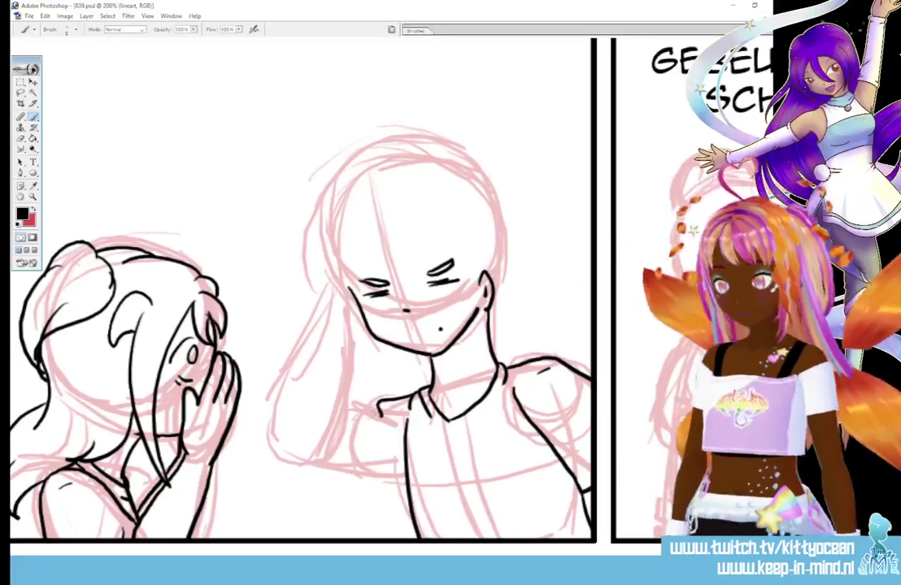
{"action": "left_click_drag", "start_coordinate": [354, 404], "coordinate": [416, 397]}
{"action": "mouse_move", "coordinate": [354, 406]}
{"action": "left_mouse_down"}
{"action": "mouse_move", "coordinate": [357, 478]}
{"action": "mouse_move", "coordinate": [397, 490]}
{"action": "left_mouse_up"}
{"action": "left_click_drag", "start_coordinate": [399, 431], "coordinate": [400, 488]}
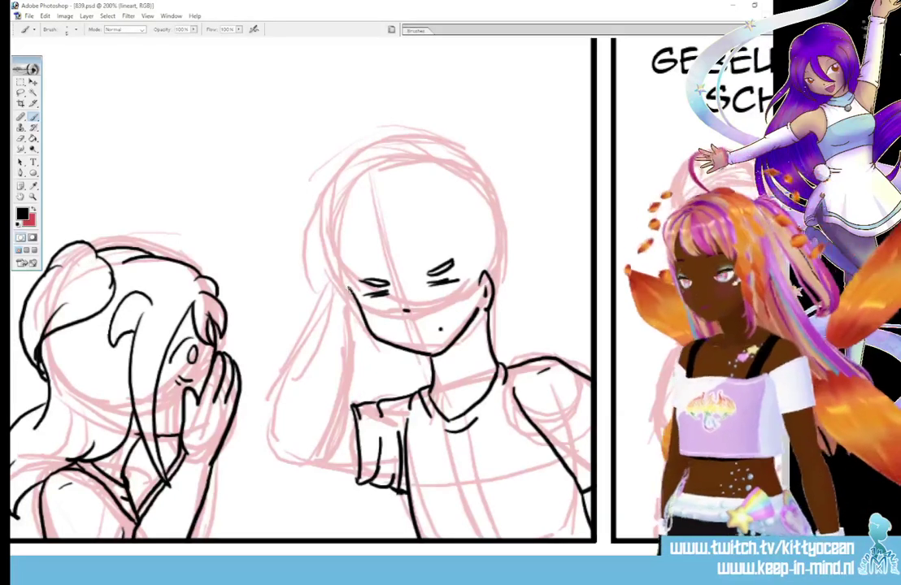
{"action": "left_click_drag", "start_coordinate": [345, 215], "coordinate": [340, 277]}
{"action": "mouse_move", "coordinate": [340, 235]}
{"action": "left_mouse_down"}
{"action": "mouse_move", "coordinate": [358, 198]}
{"action": "mouse_move", "coordinate": [419, 180]}
{"action": "mouse_move", "coordinate": [486, 231]}
{"action": "mouse_move", "coordinate": [491, 275]}
{"action": "left_mouse_up"}
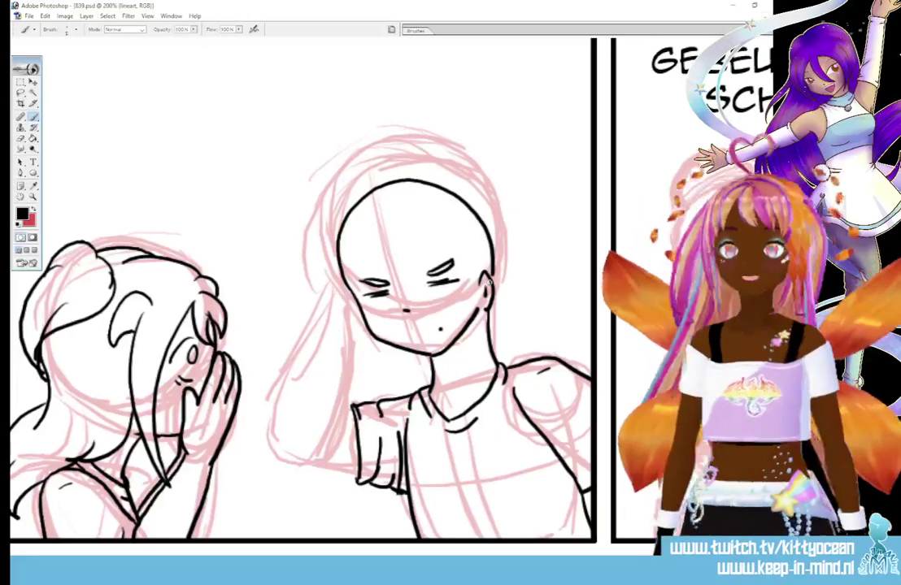
{"action": "key", "text": "ctrl+alt+z"}
{"action": "key", "text": "ctrl+alt+z"}
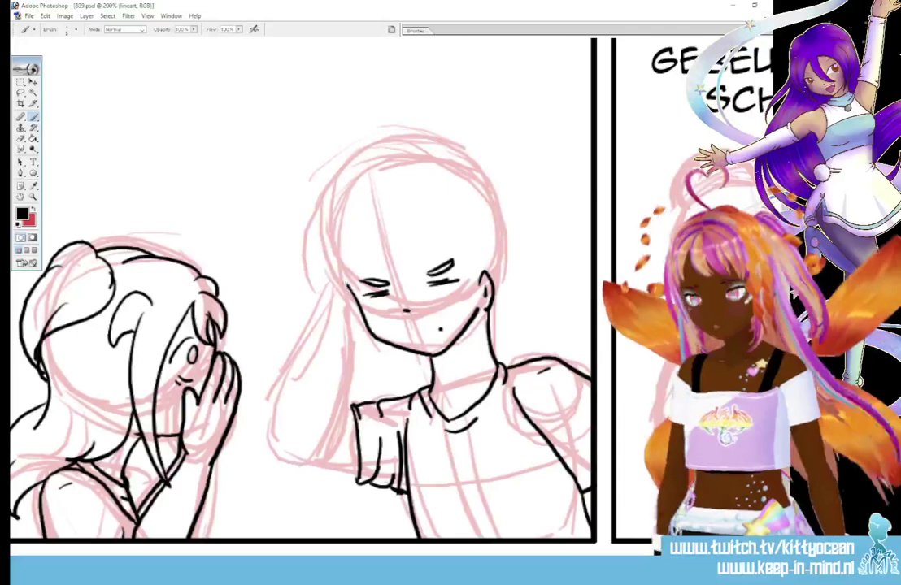
- Ink the taller figure's rounded skull outline in the second panel and scale it down to about 98% to fit the face
{"action": "mouse_move", "coordinate": [333, 244]}
{"action": "left_mouse_down"}
{"action": "mouse_move", "coordinate": [351, 190]}
{"action": "mouse_move", "coordinate": [374, 173]}
{"action": "mouse_move", "coordinate": [397, 165]}
{"action": "mouse_move", "coordinate": [449, 173]}
{"action": "mouse_move", "coordinate": [492, 218]}
{"action": "mouse_move", "coordinate": [491, 299]}
{"action": "left_mouse_up"}
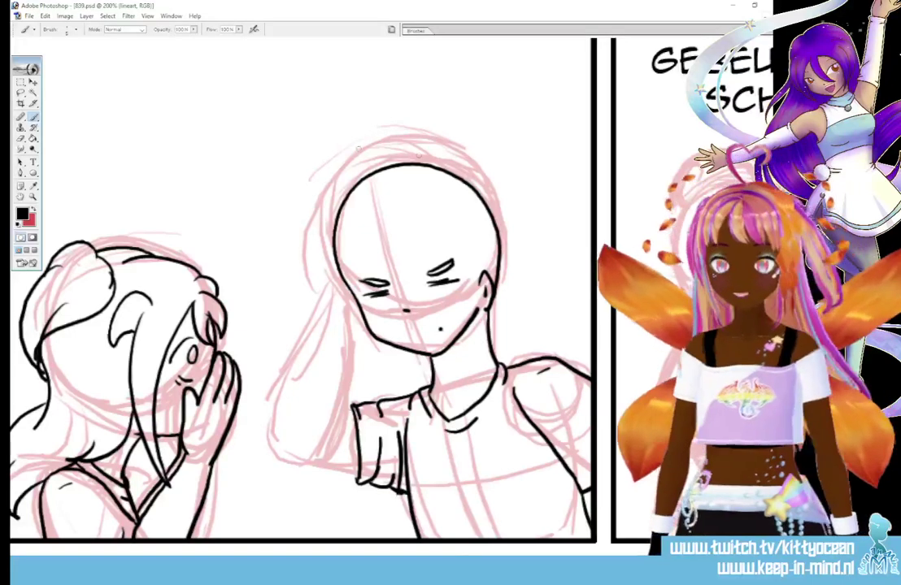
{"action": "left_click", "coordinate": [22, 93]}
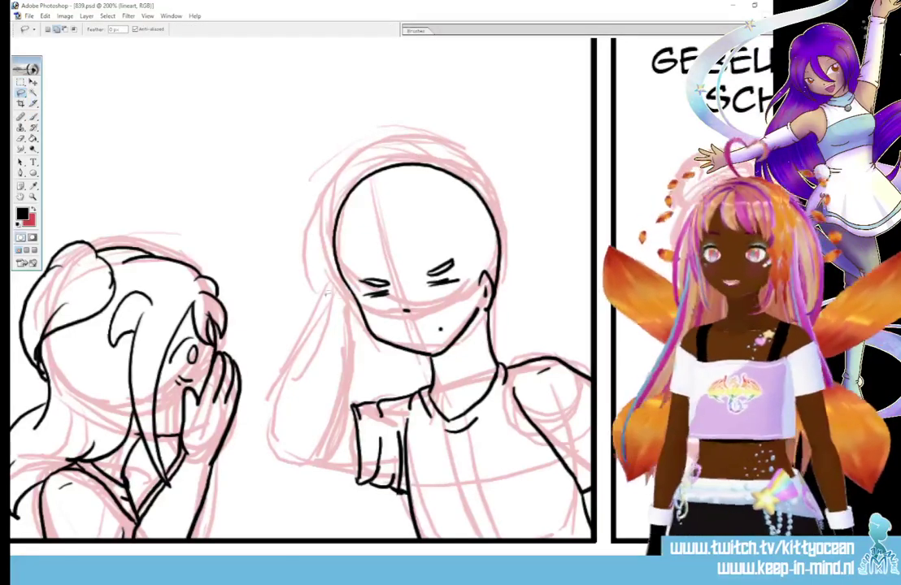
{"action": "mouse_move", "coordinate": [363, 269]}
{"action": "left_mouse_down"}
{"action": "mouse_move", "coordinate": [487, 238]}
{"action": "mouse_move", "coordinate": [328, 190]}
{"action": "left_mouse_up"}
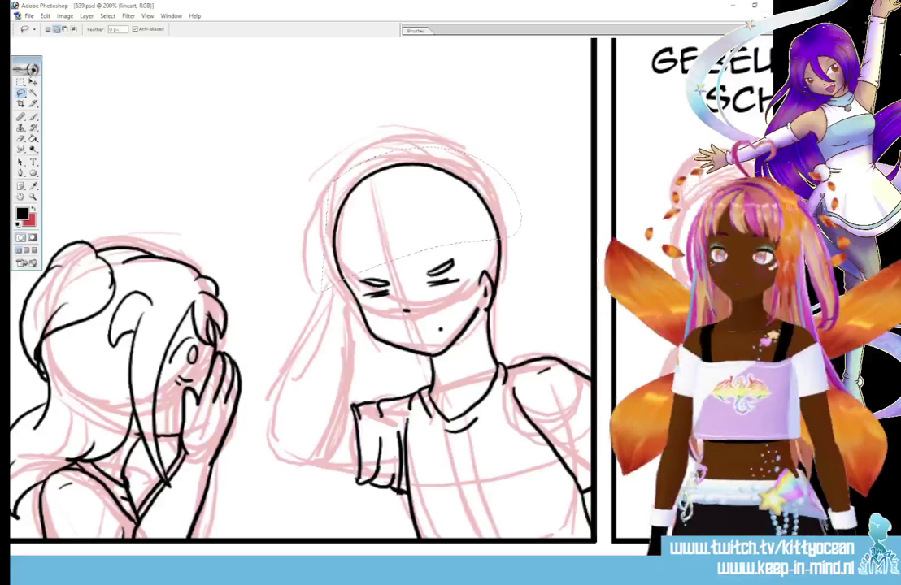
{"action": "left_click", "coordinate": [34, 84]}
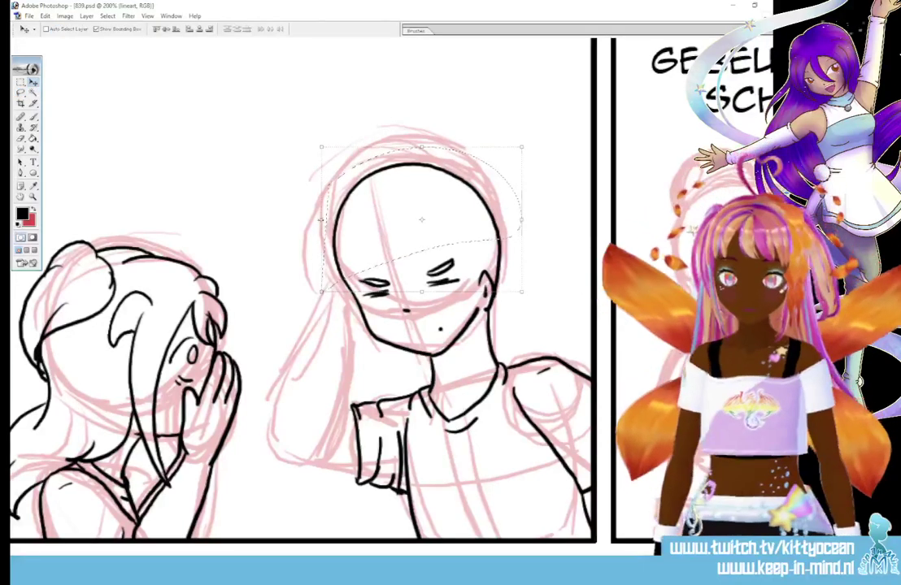
{"action": "key", "text": "ctrl+t"}
{"action": "mouse_move", "coordinate": [398, 220]}
{"action": "left_mouse_down"}
{"action": "mouse_move", "coordinate": [390, 222]}
{"action": "mouse_move", "coordinate": [398, 223]}
{"action": "left_mouse_up"}
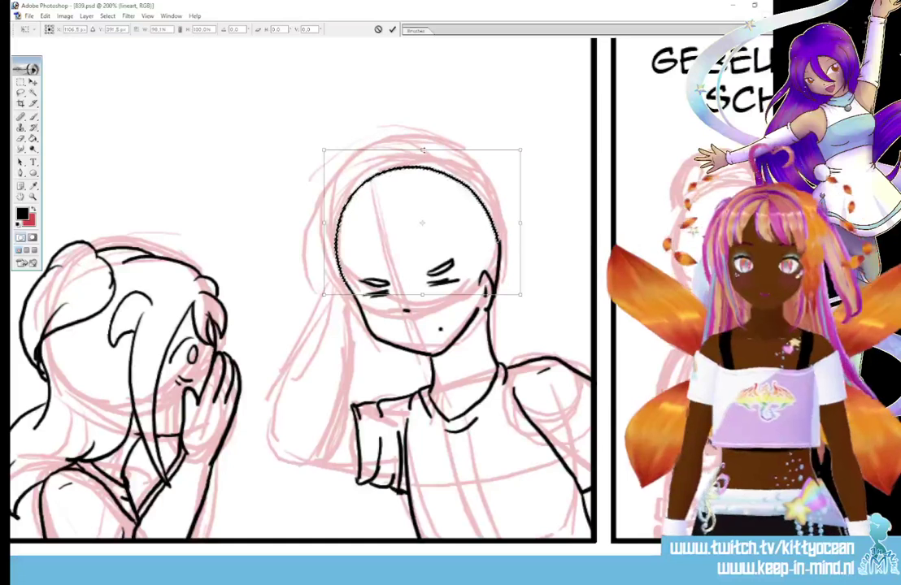
{"action": "left_click_drag", "start_coordinate": [422, 150], "coordinate": [423, 152]}
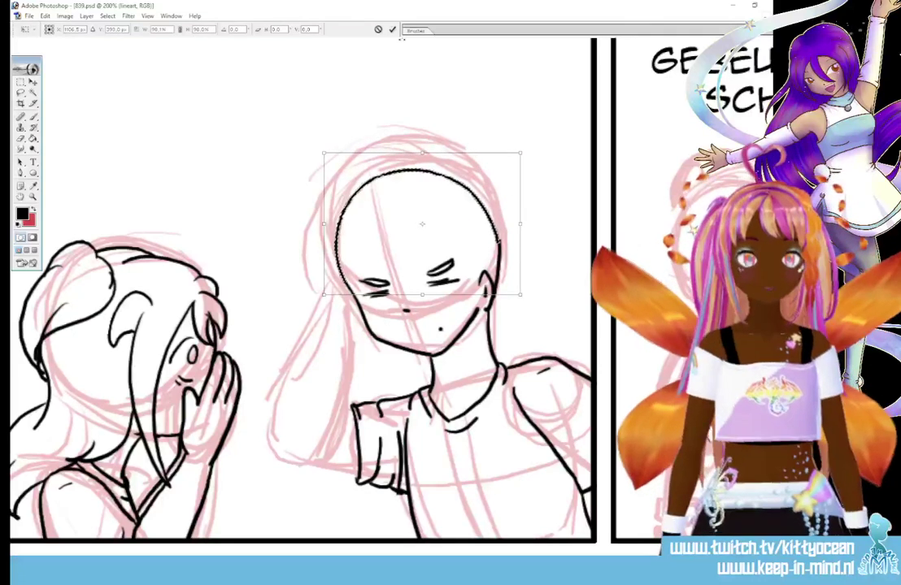
{"action": "left_click", "coordinate": [392, 29]}
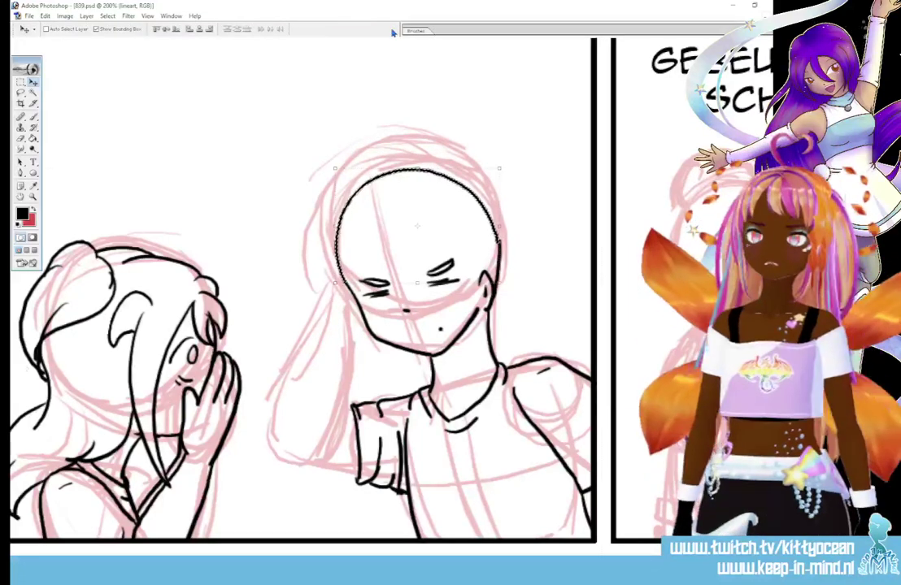
{"action": "key", "text": "ctrl+d"}
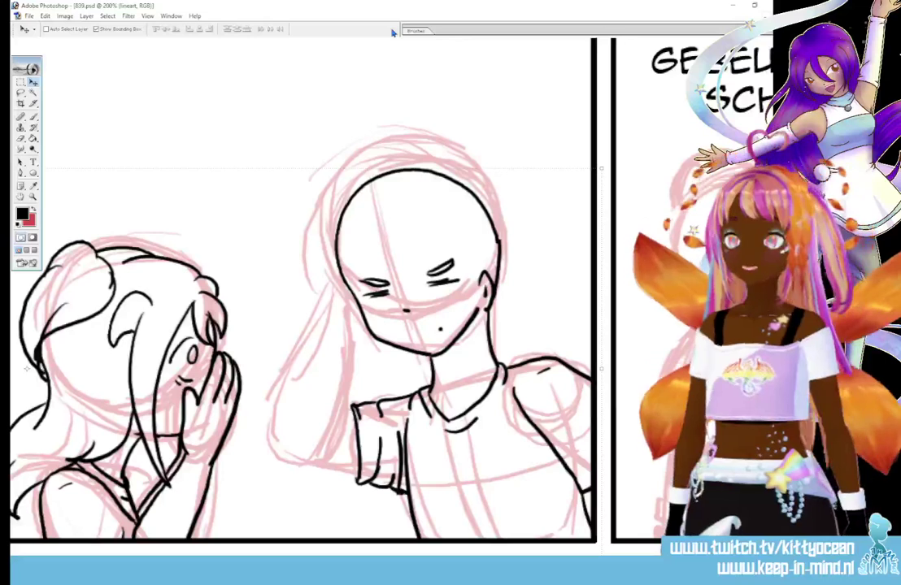
- Ink the taller figure's neck creases and the bent arm raised from the folded sleeve to the side of the head
{"action": "key", "text": "b"}
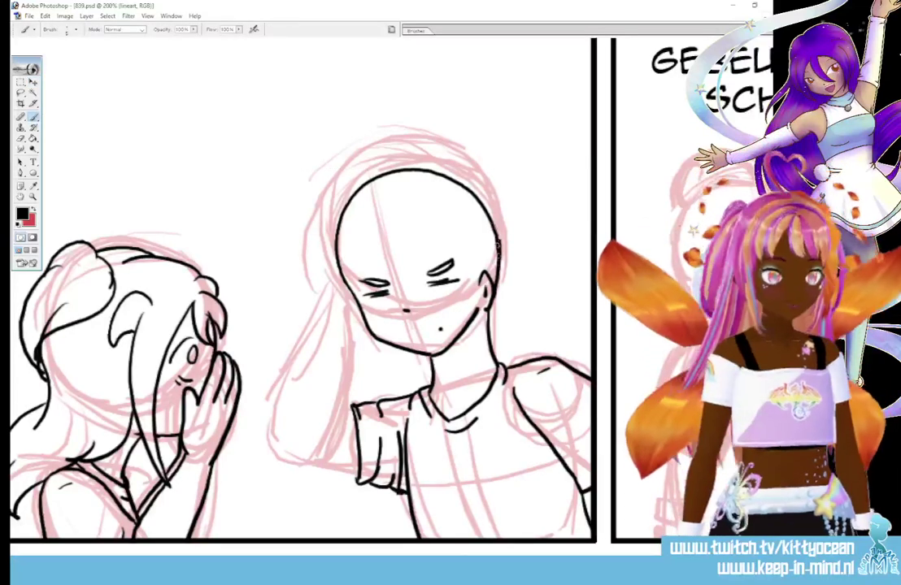
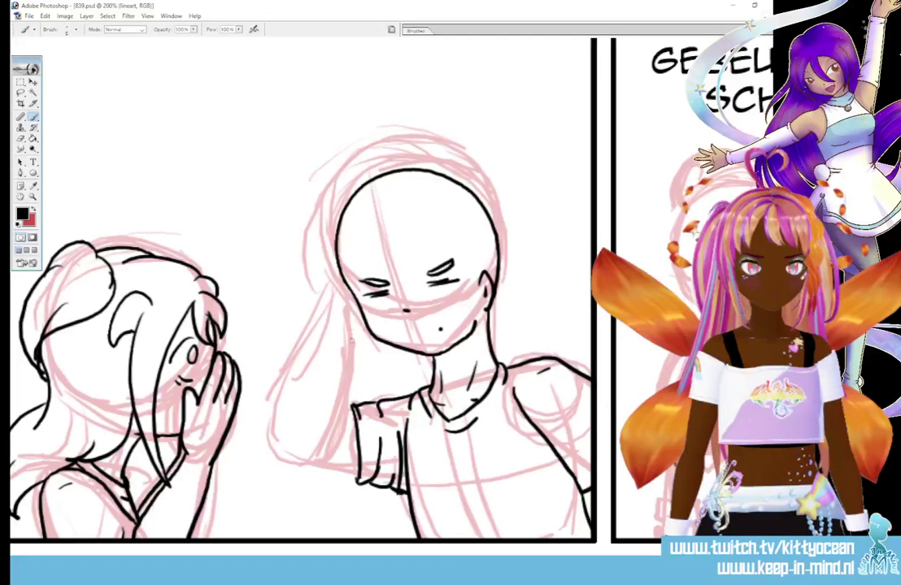
{"action": "left_click_drag", "start_coordinate": [349, 317], "coordinate": [330, 437]}
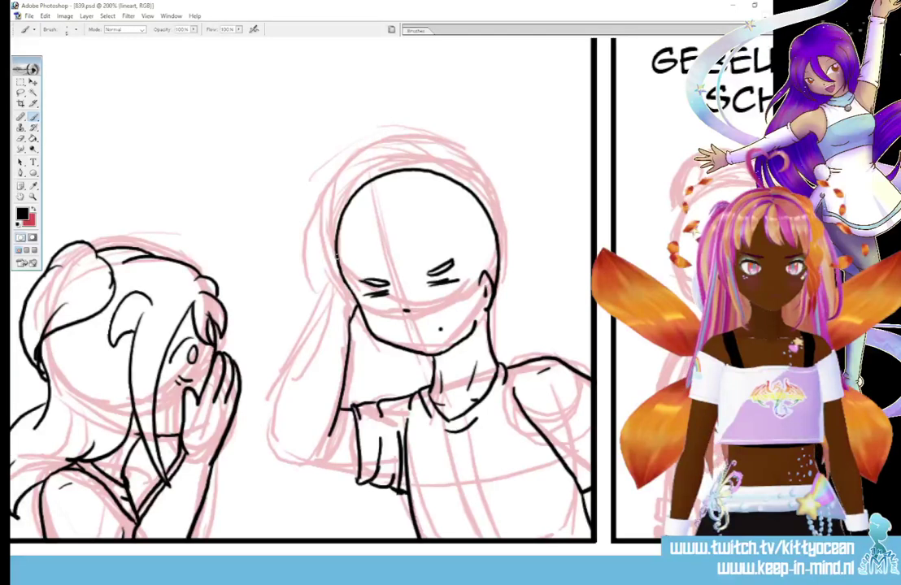
{"action": "mouse_move", "coordinate": [332, 266]}
{"action": "left_mouse_down"}
{"action": "mouse_move", "coordinate": [294, 336]}
{"action": "mouse_move", "coordinate": [274, 423]}
{"action": "mouse_move", "coordinate": [305, 459]}
{"action": "mouse_move", "coordinate": [345, 472]}
{"action": "left_mouse_up"}
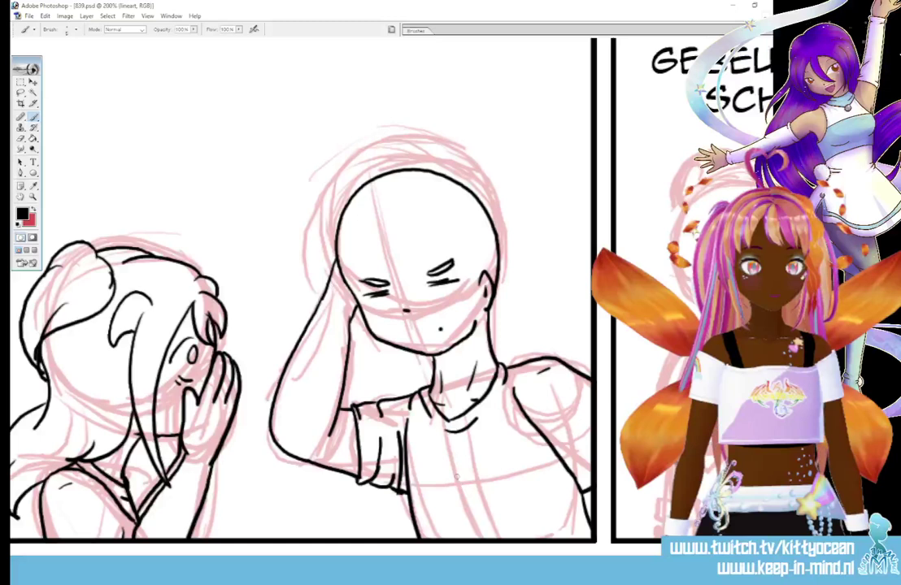
- Ink a small pigtailed character print on the taller figure's shirt and three small stars beside the top of the head
{"action": "mouse_move", "coordinate": [459, 480]}
{"action": "left_mouse_down"}
{"action": "mouse_move", "coordinate": [447, 492]}
{"action": "mouse_move", "coordinate": [492, 496]}
{"action": "mouse_move", "coordinate": [480, 476]}
{"action": "left_mouse_up"}
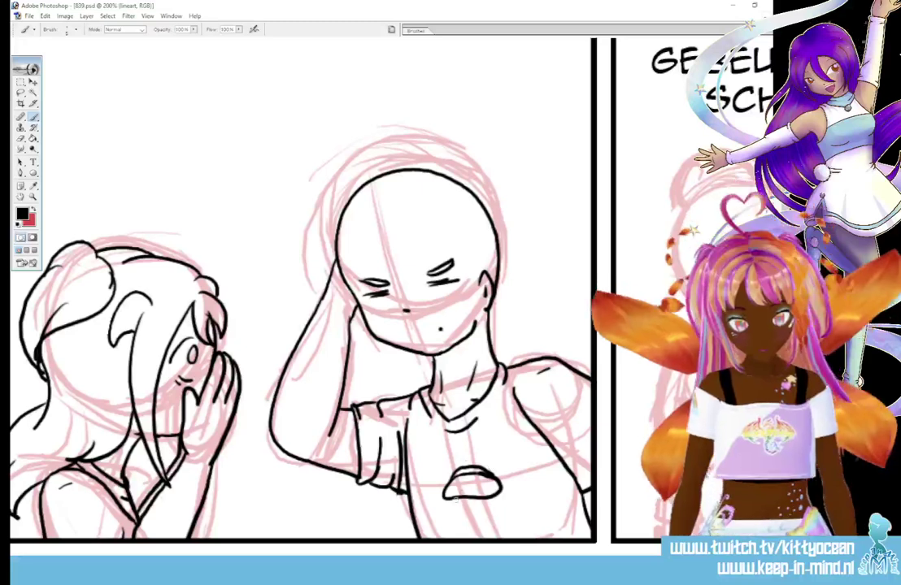
{"action": "mouse_move", "coordinate": [452, 500]}
{"action": "left_mouse_down"}
{"action": "mouse_move", "coordinate": [455, 510]}
{"action": "mouse_move", "coordinate": [481, 517]}
{"action": "left_mouse_up"}
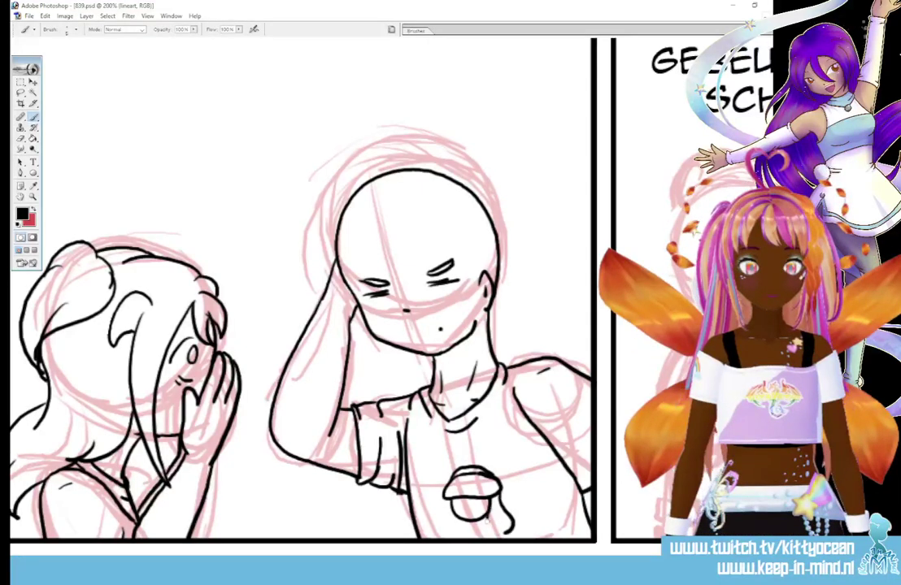
{"action": "mouse_move", "coordinate": [492, 486]}
{"action": "left_mouse_down"}
{"action": "mouse_move", "coordinate": [512, 529]}
{"action": "mouse_move", "coordinate": [439, 525]}
{"action": "left_mouse_up"}
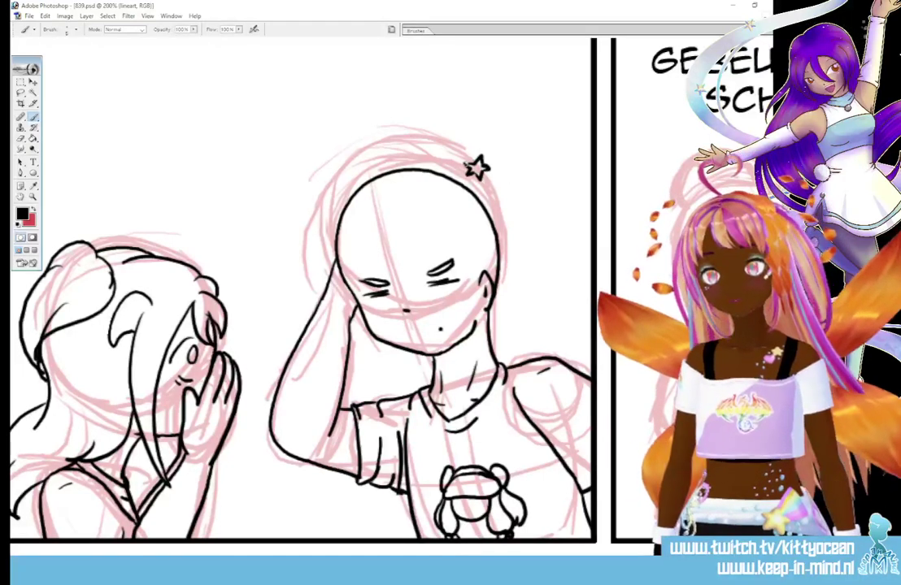
{"action": "mouse_move", "coordinate": [506, 174]}
{"action": "left_mouse_down"}
{"action": "mouse_move", "coordinate": [529, 174]}
{"action": "mouse_move", "coordinate": [513, 180]}
{"action": "left_mouse_up"}
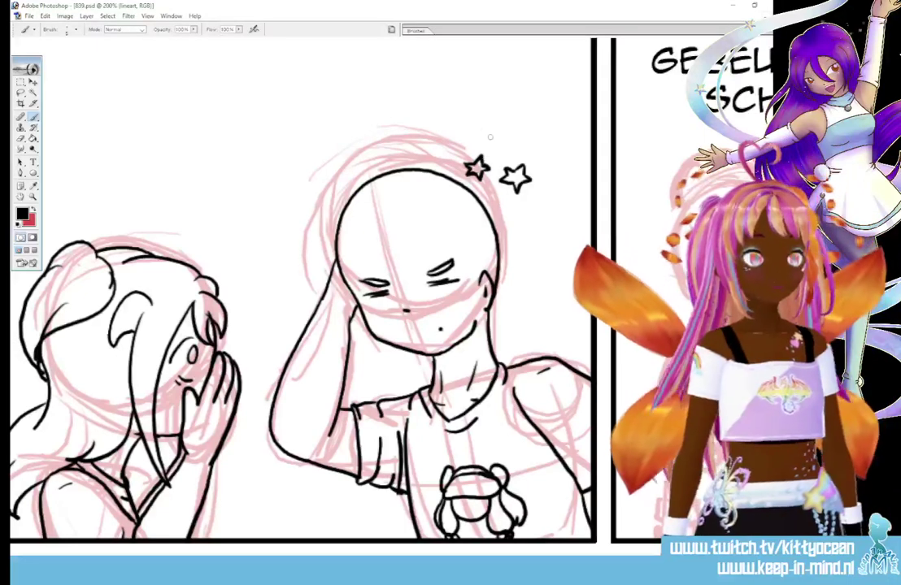
{"action": "mouse_move", "coordinate": [478, 150]}
{"action": "left_mouse_down"}
{"action": "mouse_move", "coordinate": [491, 131]}
{"action": "mouse_move", "coordinate": [496, 149]}
{"action": "left_mouse_up"}
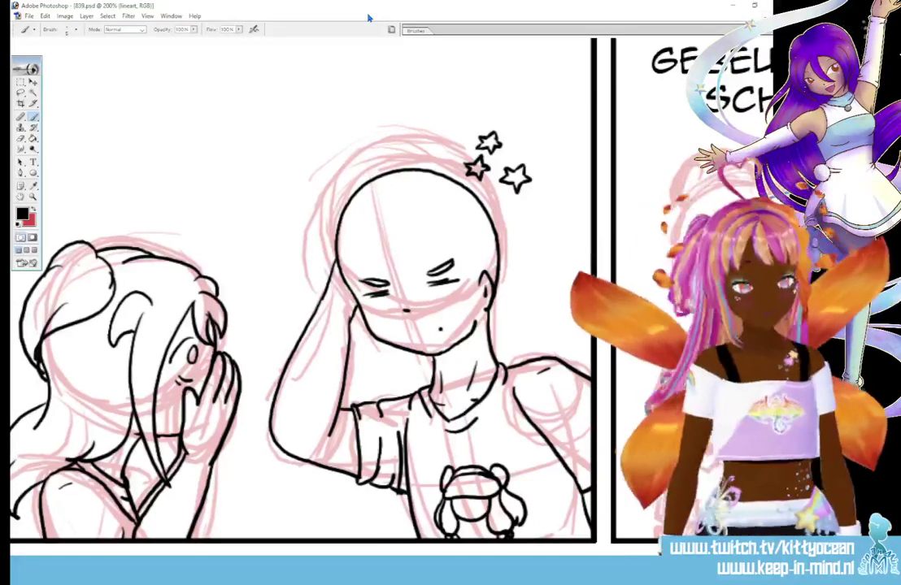
- Ink the round head and the hair bun of the leftmost figure in the third panel
{"action": "scroll", "coordinate": [301, 292], "scroll_direction": "right", "scroll_amount": 10}
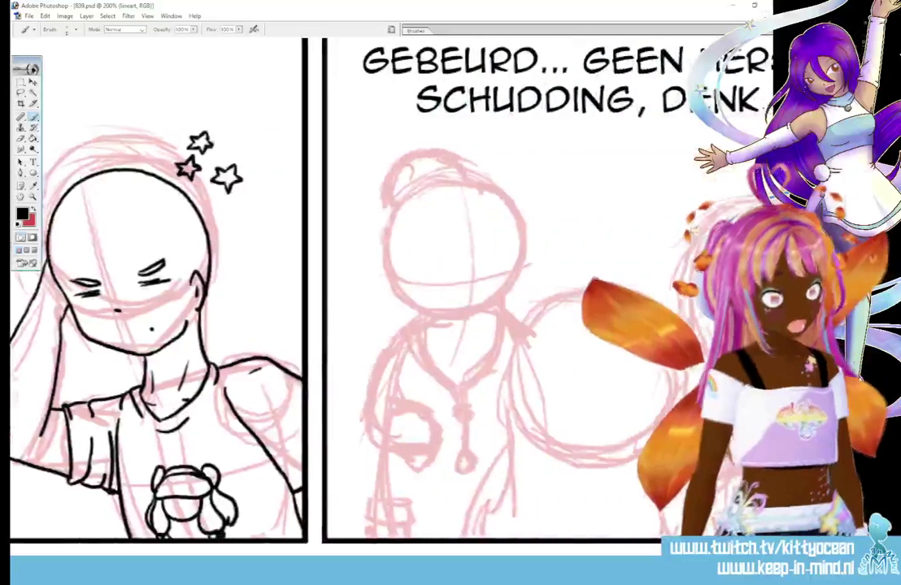
{"action": "scroll", "coordinate": [325, 293], "scroll_direction": "right", "scroll_amount": 1}
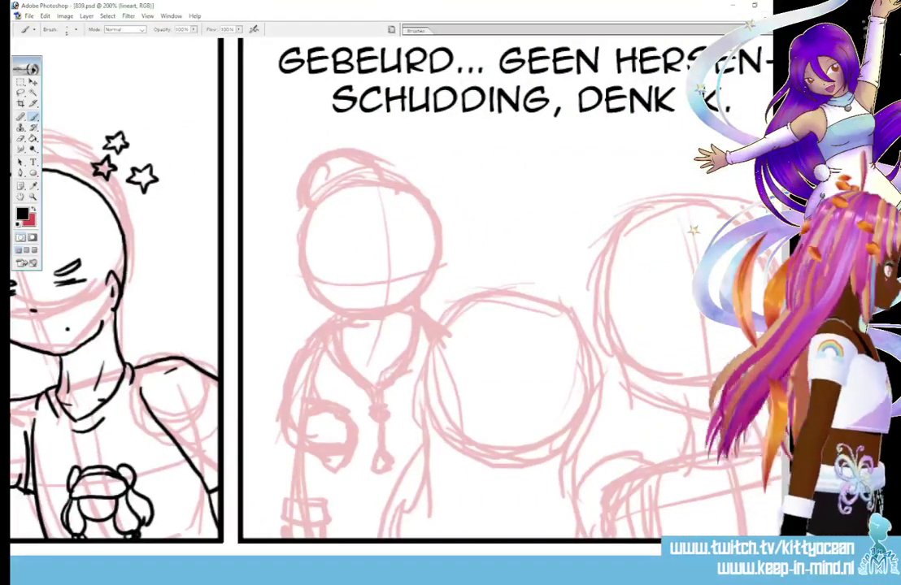
{"action": "mouse_move", "coordinate": [387, 317]}
{"action": "left_mouse_down"}
{"action": "mouse_move", "coordinate": [436, 275]}
{"action": "mouse_move", "coordinate": [439, 247]}
{"action": "mouse_move", "coordinate": [428, 214]}
{"action": "mouse_move", "coordinate": [405, 195]}
{"action": "mouse_move", "coordinate": [370, 189]}
{"action": "mouse_move", "coordinate": [338, 195]}
{"action": "mouse_move", "coordinate": [315, 214]}
{"action": "mouse_move", "coordinate": [304, 250]}
{"action": "mouse_move", "coordinate": [324, 302]}
{"action": "mouse_move", "coordinate": [361, 320]}
{"action": "left_mouse_up"}
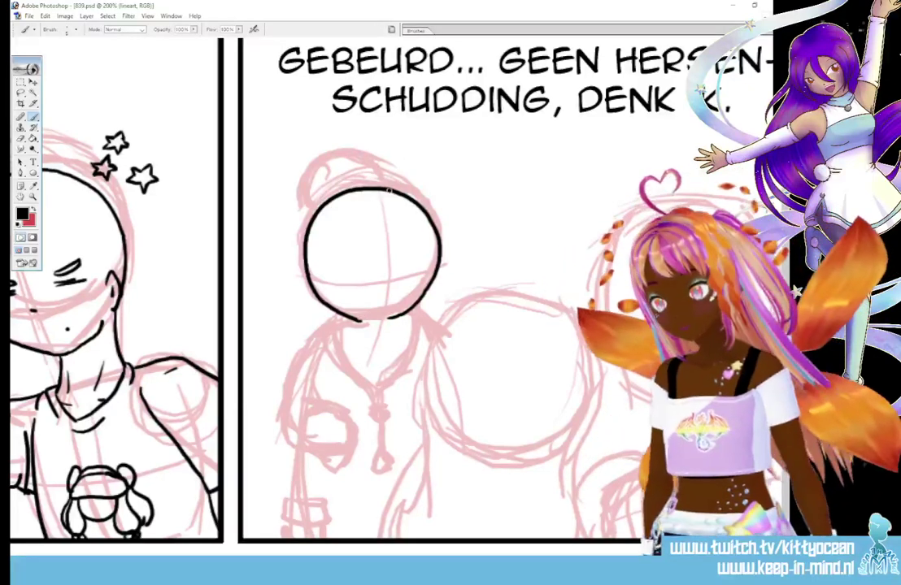
{"action": "mouse_move", "coordinate": [390, 188]}
{"action": "left_mouse_down"}
{"action": "mouse_move", "coordinate": [321, 154]}
{"action": "mouse_move", "coordinate": [294, 186]}
{"action": "mouse_move", "coordinate": [301, 224]}
{"action": "left_mouse_up"}
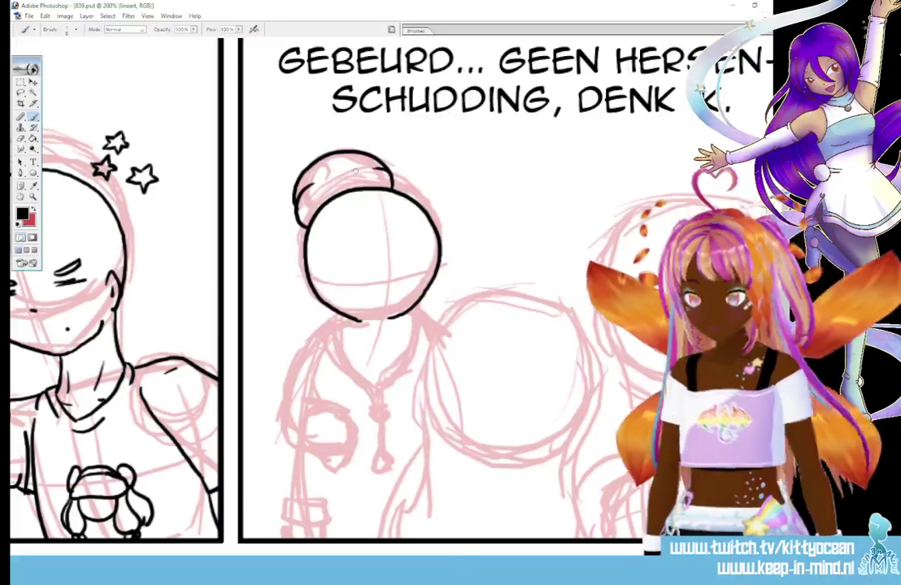
{"action": "left_click_drag", "start_coordinate": [370, 266], "coordinate": [408, 264]}
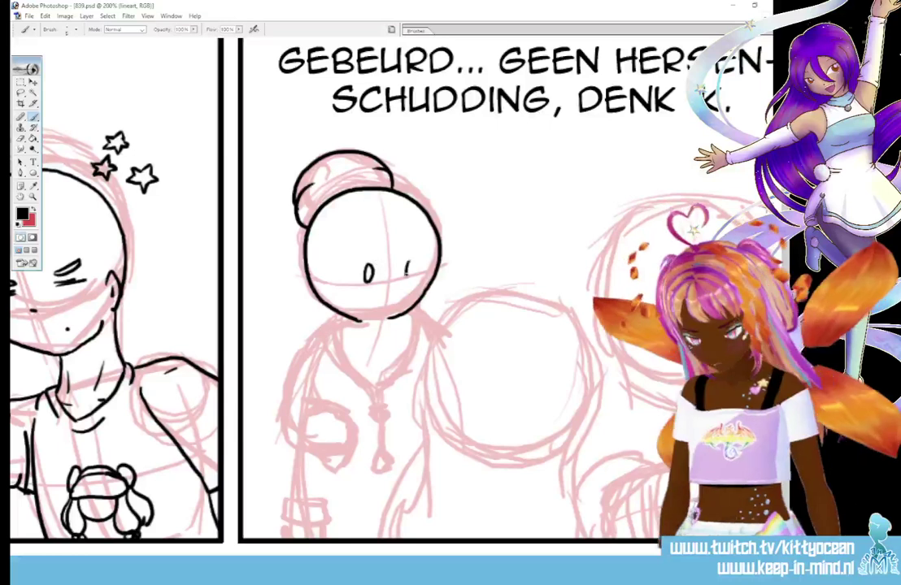
{"action": "key", "text": "ctrl+z"}
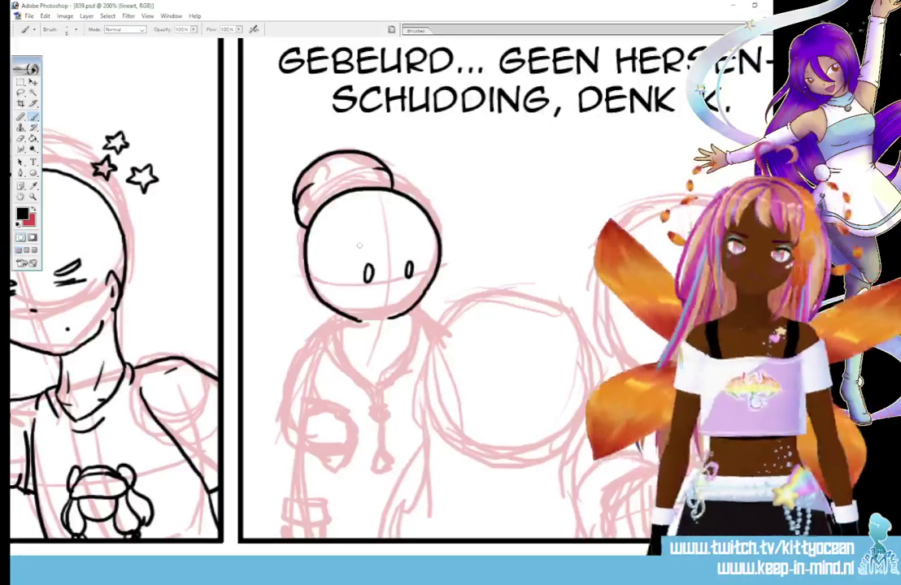
{"action": "key", "text": "ctrl+z"}
- Ink the bun-haired figure's worried face with simple curved-line eyes, short slanted eyebrows and a tiny open mouth
{"action": "mouse_move", "coordinate": [367, 262]}
{"action": "left_mouse_down"}
{"action": "mouse_move", "coordinate": [372, 278]}
{"action": "mouse_move", "coordinate": [412, 271]}
{"action": "mouse_move", "coordinate": [365, 245]}
{"action": "left_mouse_up"}
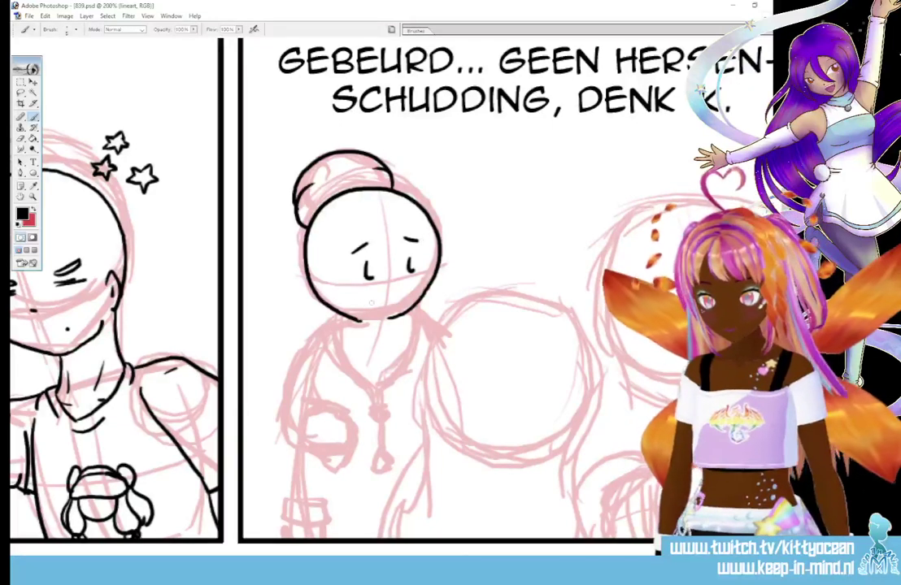
{"action": "left_click_drag", "start_coordinate": [381, 302], "coordinate": [383, 304]}
- Ink the bun-haired figure's V-shaped jacket collar, the hanging zip pull and the round shirt neckline inside it
{"action": "scroll", "coordinate": [385, 305], "scroll_direction": "down", "scroll_amount": 2}
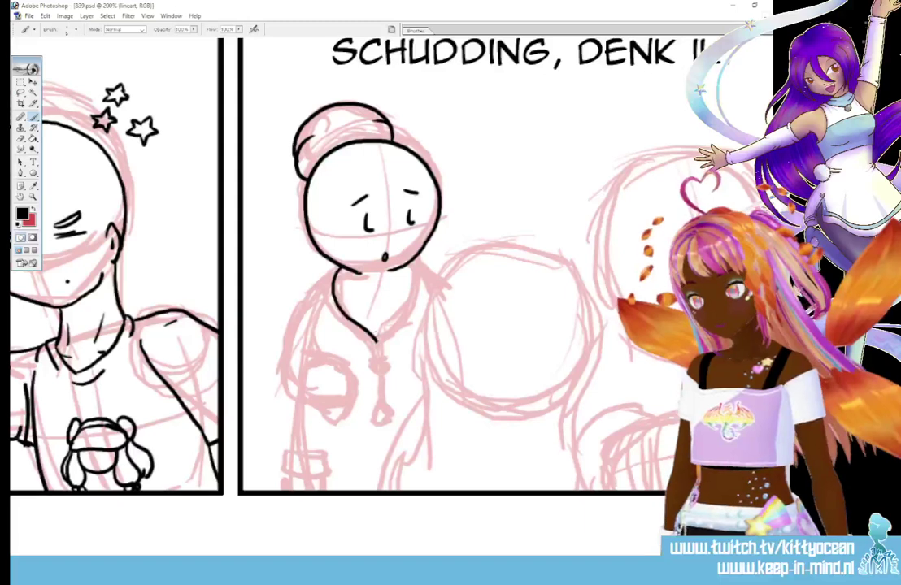
{"action": "left_click_drag", "start_coordinate": [334, 273], "coordinate": [419, 277]}
{"action": "left_click_drag", "start_coordinate": [377, 343], "coordinate": [382, 382]}
{"action": "left_click_drag", "start_coordinate": [384, 345], "coordinate": [381, 403]}
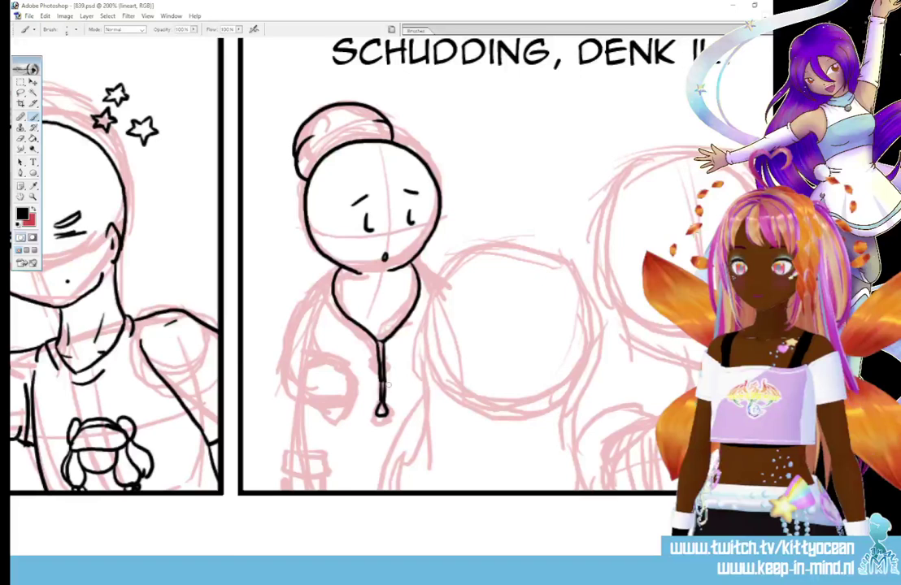
{"action": "mouse_move", "coordinate": [352, 282]}
{"action": "left_mouse_down"}
{"action": "mouse_move", "coordinate": [398, 287]}
{"action": "mouse_move", "coordinate": [397, 271]}
{"action": "mouse_move", "coordinate": [372, 312]}
{"action": "mouse_move", "coordinate": [395, 301]}
{"action": "left_mouse_up"}
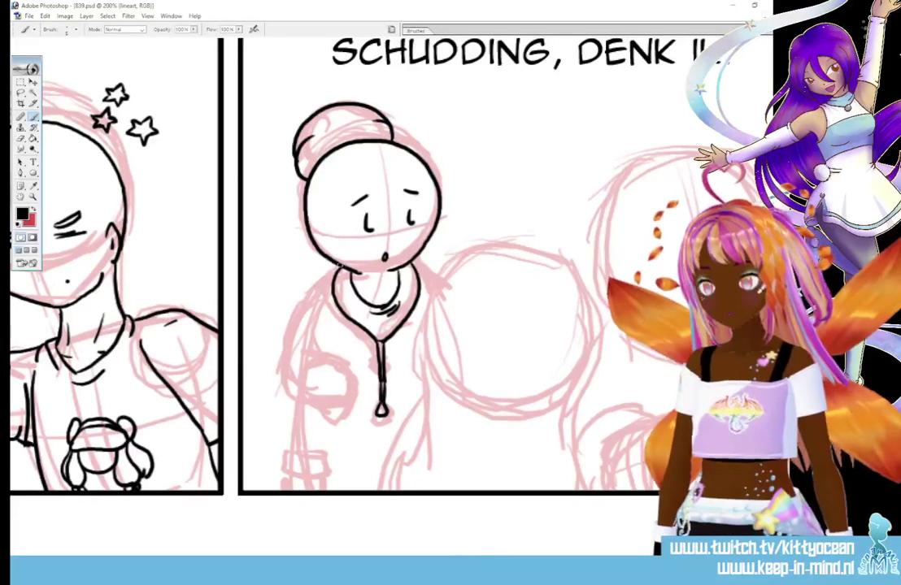
- Ink the bun-haired figure's bent arm with its rounded hand, sleeve cuff and elbow crease
{"action": "mouse_move", "coordinate": [331, 273]}
{"action": "left_mouse_down"}
{"action": "mouse_move", "coordinate": [300, 289]}
{"action": "mouse_move", "coordinate": [282, 340]}
{"action": "mouse_move", "coordinate": [288, 385]}
{"action": "mouse_move", "coordinate": [342, 400]}
{"action": "left_mouse_up"}
{"action": "mouse_move", "coordinate": [306, 355]}
{"action": "left_mouse_down"}
{"action": "mouse_move", "coordinate": [349, 374]}
{"action": "mouse_move", "coordinate": [345, 401]}
{"action": "left_mouse_up"}
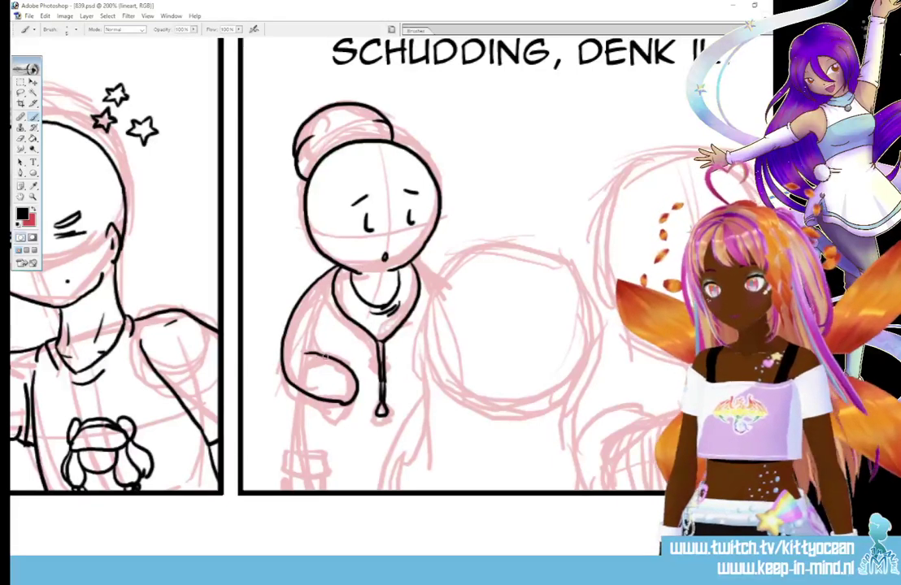
{"action": "mouse_move", "coordinate": [303, 370]}
{"action": "left_mouse_down"}
{"action": "mouse_move", "coordinate": [299, 392]}
{"action": "mouse_move", "coordinate": [317, 390]}
{"action": "left_mouse_up"}
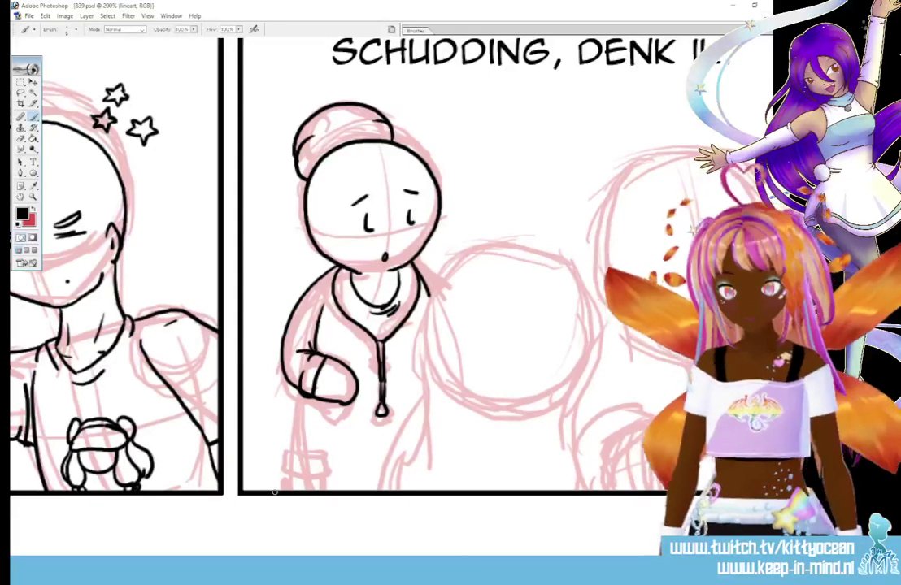
{"action": "mouse_move", "coordinate": [286, 454]}
{"action": "left_mouse_down"}
{"action": "mouse_move", "coordinate": [323, 452]}
{"action": "mouse_move", "coordinate": [282, 463]}
{"action": "mouse_move", "coordinate": [300, 480]}
{"action": "mouse_move", "coordinate": [325, 473]}
{"action": "left_mouse_up"}
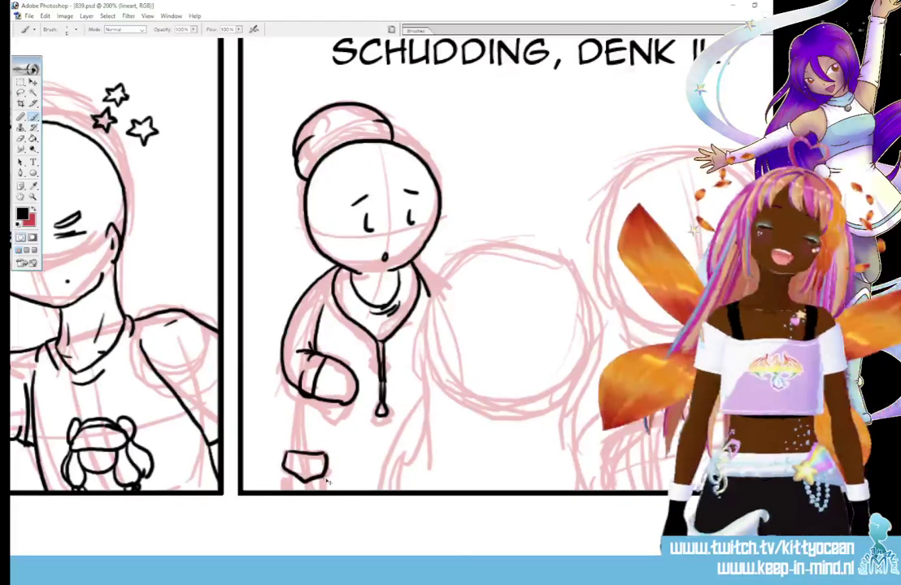
{"action": "key", "text": "ctrl+alt+z"}
{"action": "key", "text": "ctrl+alt+z"}
{"action": "key", "text": "ctrl+alt+z"}
- Ink a rectangular badge with a clip at the bun-haired figure's hip, plus the torso side and curved hem
{"action": "mouse_move", "coordinate": [285, 454]}
{"action": "left_mouse_down"}
{"action": "mouse_move", "coordinate": [285, 481]}
{"action": "mouse_move", "coordinate": [323, 479]}
{"action": "left_mouse_up"}
{"action": "mouse_move", "coordinate": [323, 455]}
{"action": "left_mouse_down"}
{"action": "mouse_move", "coordinate": [323, 477]}
{"action": "mouse_move", "coordinate": [310, 450]}
{"action": "mouse_move", "coordinate": [315, 473]}
{"action": "left_mouse_up"}
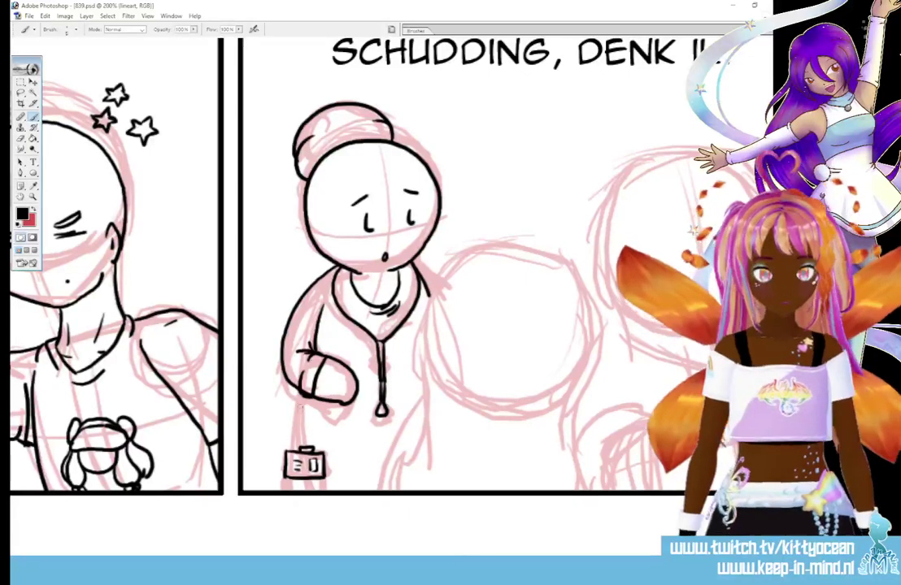
{"action": "mouse_move", "coordinate": [300, 399]}
{"action": "left_mouse_down"}
{"action": "mouse_move", "coordinate": [295, 446]}
{"action": "mouse_move", "coordinate": [391, 444]}
{"action": "left_mouse_up"}
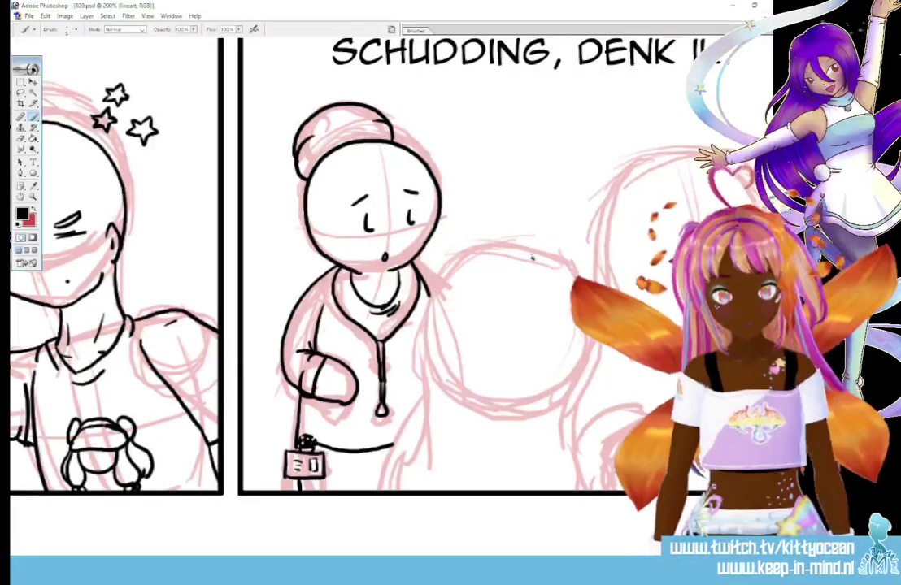
- Ink the third panel's middle figure: rounded head top and long hair flowing down both sides, with small emphasis marks above the head
{"action": "mouse_move", "coordinate": [533, 258]}
{"action": "left_mouse_down"}
{"action": "mouse_move", "coordinate": [508, 249]}
{"action": "mouse_move", "coordinate": [467, 260]}
{"action": "mouse_move", "coordinate": [439, 289]}
{"action": "mouse_move", "coordinate": [436, 370]}
{"action": "left_mouse_up"}
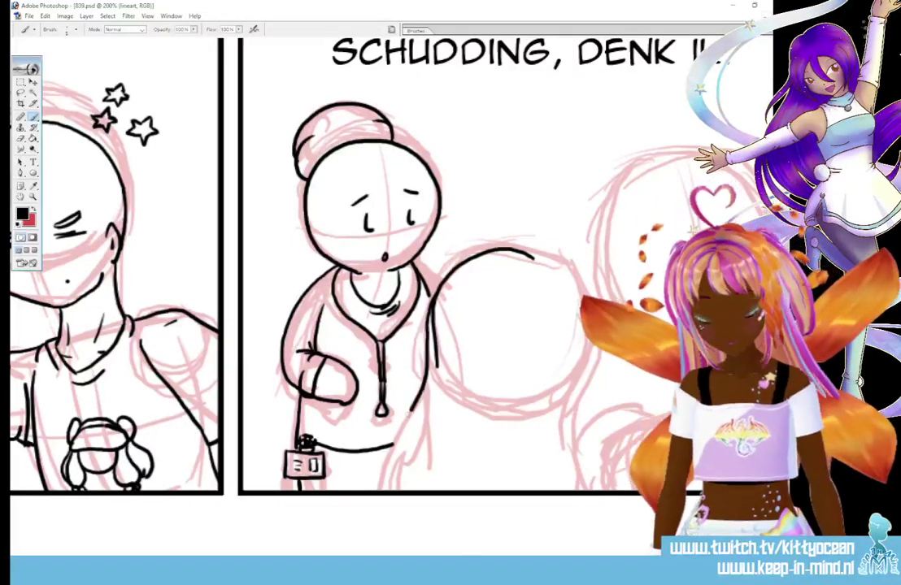
{"action": "left_click_drag", "start_coordinate": [394, 446], "coordinate": [372, 487]}
{"action": "mouse_move", "coordinate": [457, 229]}
{"action": "left_mouse_down"}
{"action": "mouse_move", "coordinate": [454, 245]}
{"action": "mouse_move", "coordinate": [465, 245]}
{"action": "mouse_move", "coordinate": [441, 254]}
{"action": "left_mouse_up"}
{"action": "left_click_drag", "start_coordinate": [533, 259], "coordinate": [546, 471]}
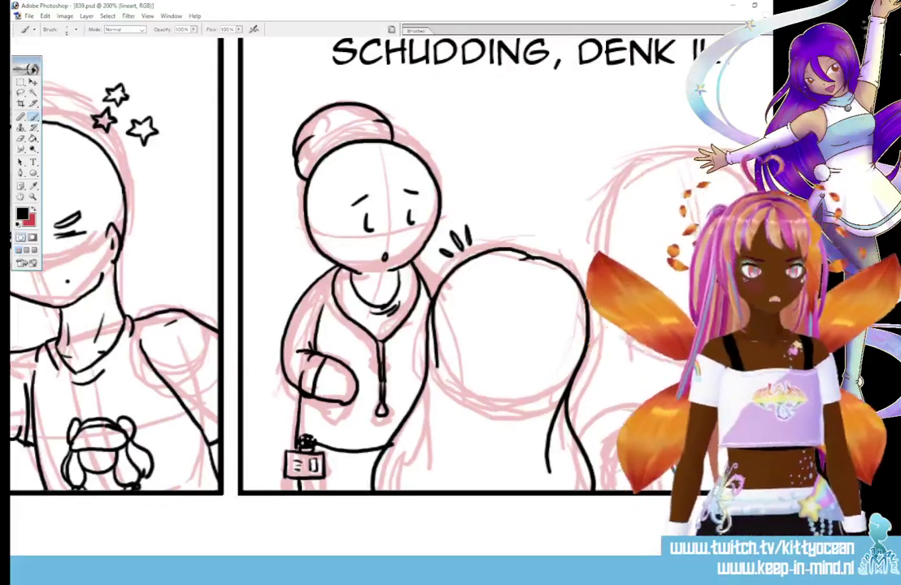
{"action": "scroll", "coordinate": [585, 521], "scroll_direction": "right", "scroll_amount": 5}
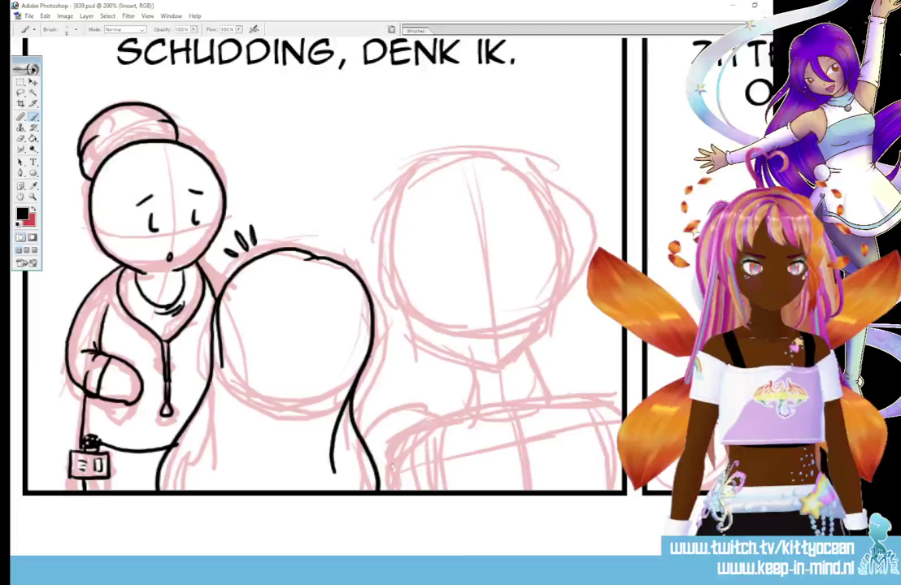
- Ink the long-haired figure's raised hand, plus the tall figure's jaw, neck, rounded head and both ears in the third panel
{"action": "mouse_move", "coordinate": [388, 487]}
{"action": "left_mouse_down"}
{"action": "mouse_move", "coordinate": [420, 417]}
{"action": "mouse_move", "coordinate": [410, 408]}
{"action": "mouse_move", "coordinate": [366, 439]}
{"action": "left_mouse_up"}
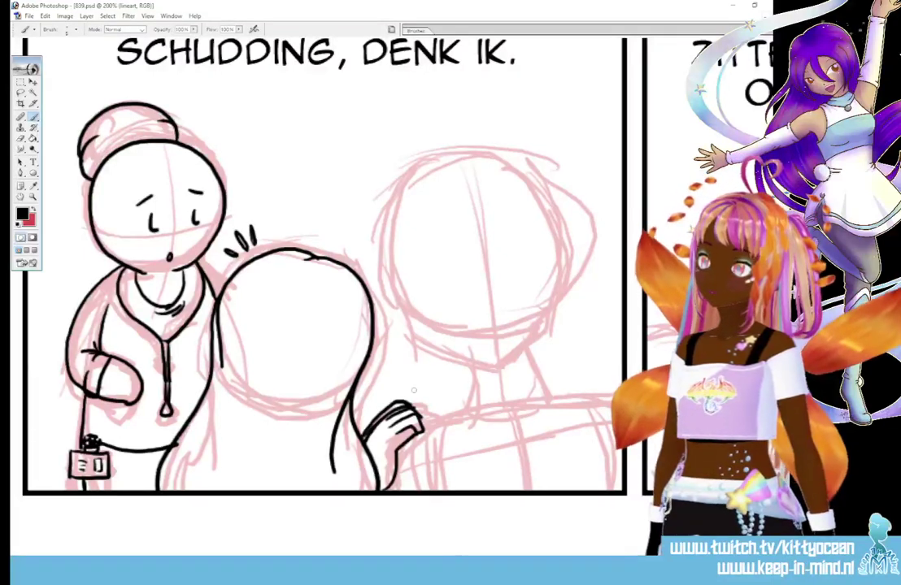
{"action": "mouse_move", "coordinate": [391, 268]}
{"action": "left_mouse_down"}
{"action": "mouse_move", "coordinate": [417, 342]}
{"action": "mouse_move", "coordinate": [497, 370]}
{"action": "left_mouse_up"}
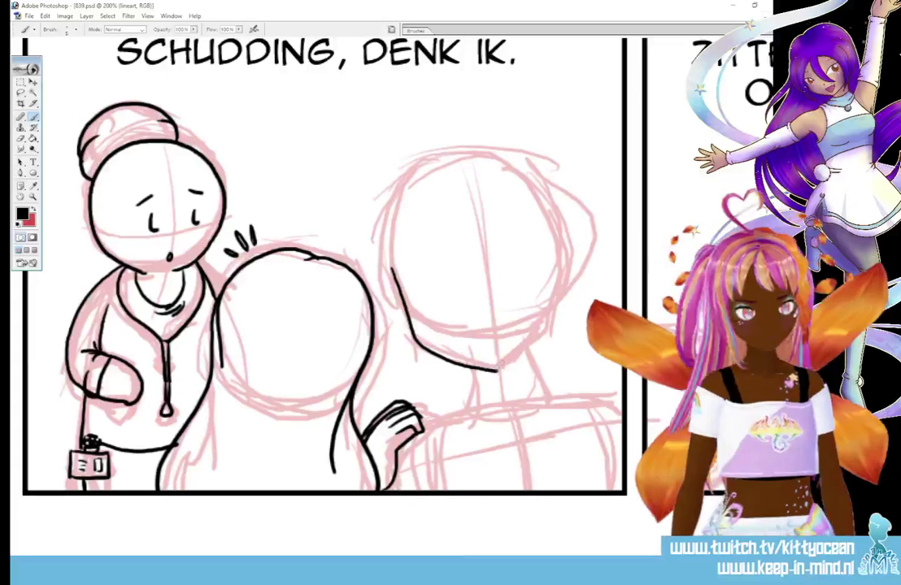
{"action": "key", "text": "ctrl+z"}
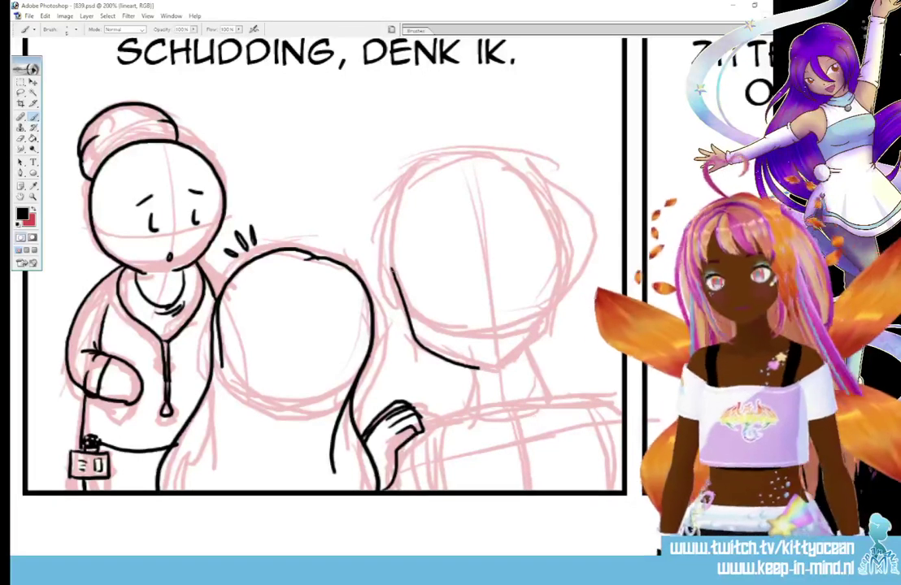
{"action": "mouse_move", "coordinate": [391, 267]}
{"action": "left_mouse_down"}
{"action": "mouse_move", "coordinate": [395, 210]}
{"action": "mouse_move", "coordinate": [447, 169]}
{"action": "mouse_move", "coordinate": [493, 172]}
{"action": "mouse_move", "coordinate": [525, 188]}
{"action": "mouse_move", "coordinate": [539, 213]}
{"action": "mouse_move", "coordinate": [550, 244]}
{"action": "mouse_move", "coordinate": [548, 315]}
{"action": "mouse_move", "coordinate": [461, 410]}
{"action": "left_mouse_up"}
{"action": "left_click_drag", "start_coordinate": [529, 351], "coordinate": [550, 399]}
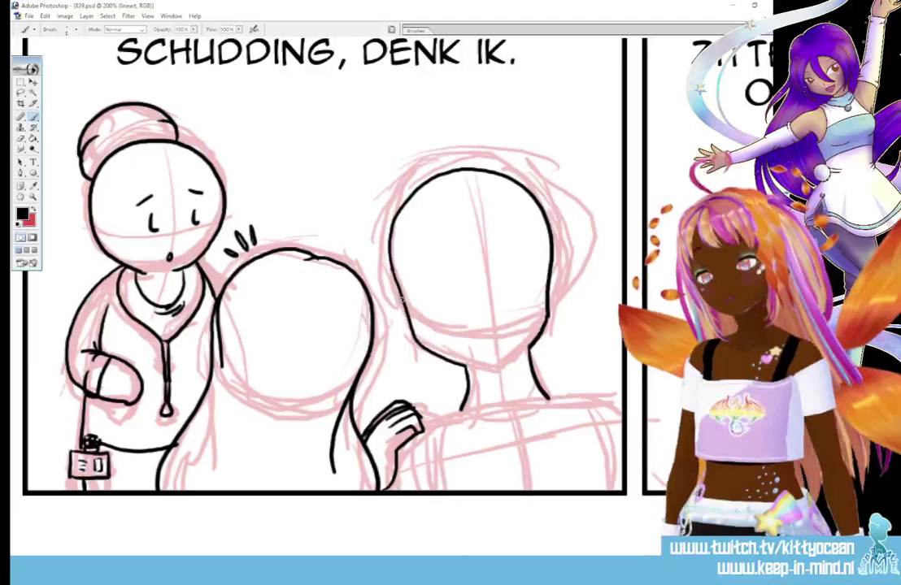
{"action": "left_click_drag", "start_coordinate": [345, 260], "coordinate": [356, 289]}
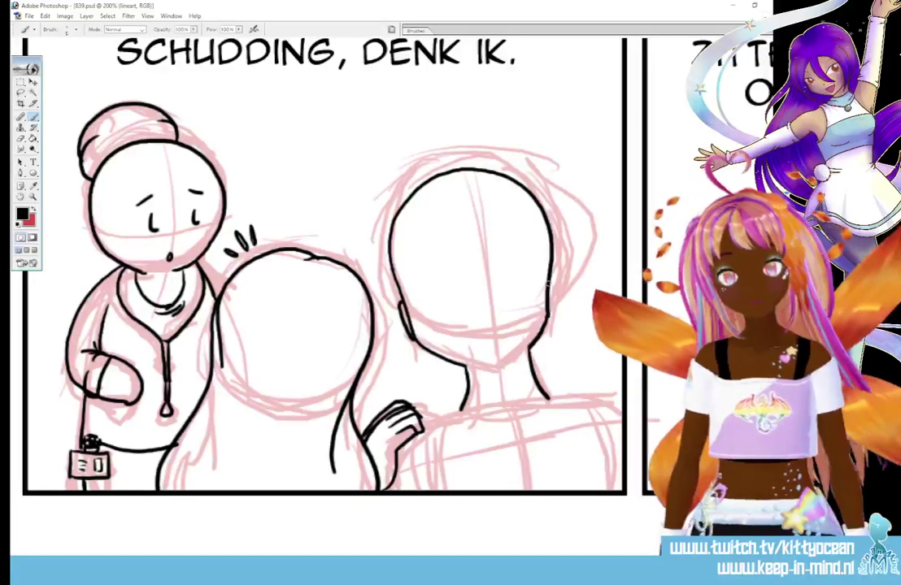
{"action": "left_click_drag", "start_coordinate": [549, 283], "coordinate": [550, 315]}
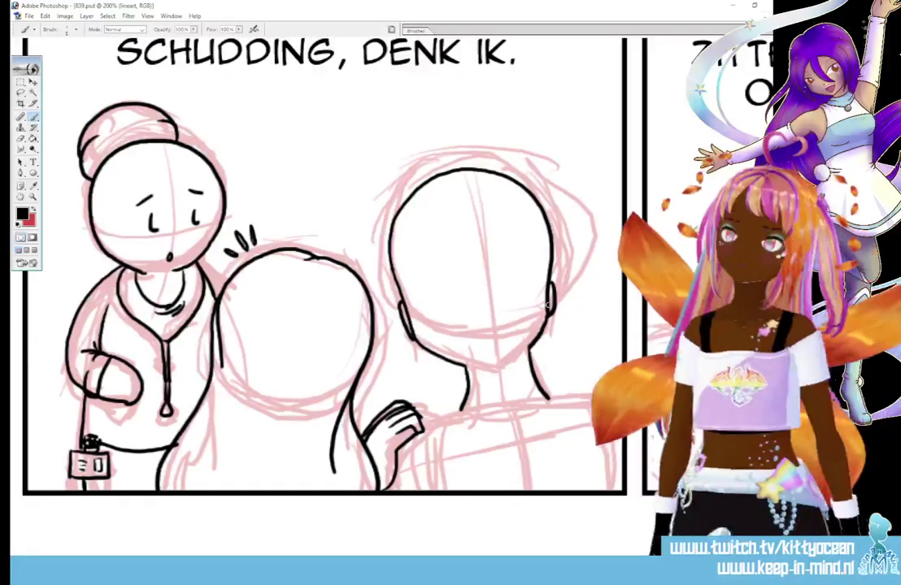
- Shift the tall figure's rounded head curve slightly down, narrow it to 96.2% width, and re-ink the ear on its right side
{"action": "key", "text": "l"}
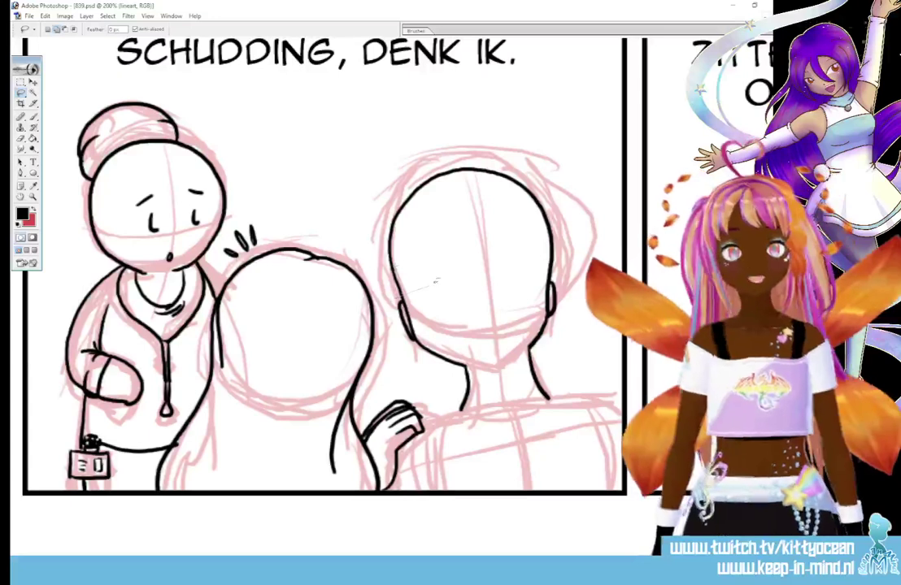
{"action": "mouse_move", "coordinate": [435, 280]}
{"action": "left_mouse_down"}
{"action": "mouse_move", "coordinate": [403, 109]}
{"action": "mouse_move", "coordinate": [433, 159]}
{"action": "mouse_move", "coordinate": [361, 242]}
{"action": "mouse_move", "coordinate": [529, 142]}
{"action": "mouse_move", "coordinate": [528, 150]}
{"action": "left_mouse_up"}
{"action": "key", "text": "v"}
{"action": "left_click_drag", "start_coordinate": [534, 229], "coordinate": [536, 242]}
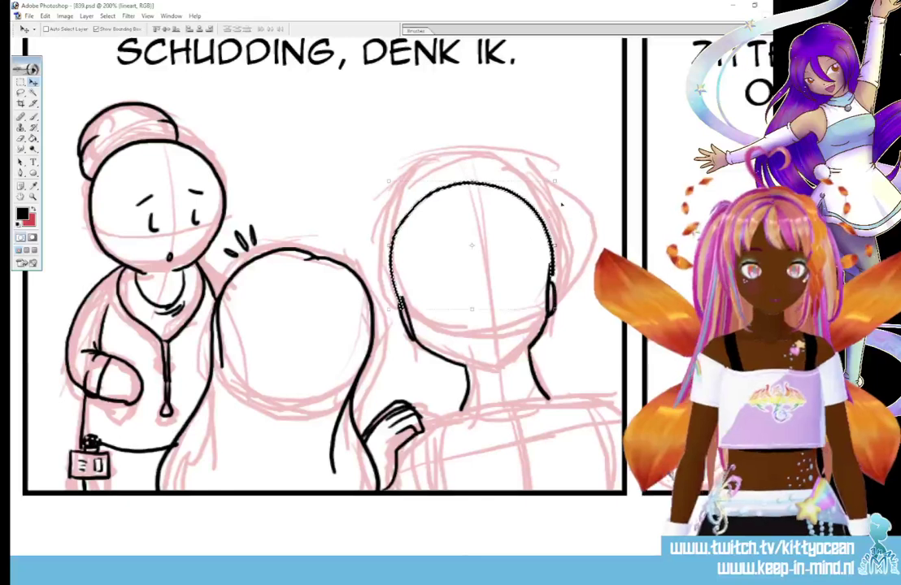
{"action": "key", "text": "ctrl+t"}
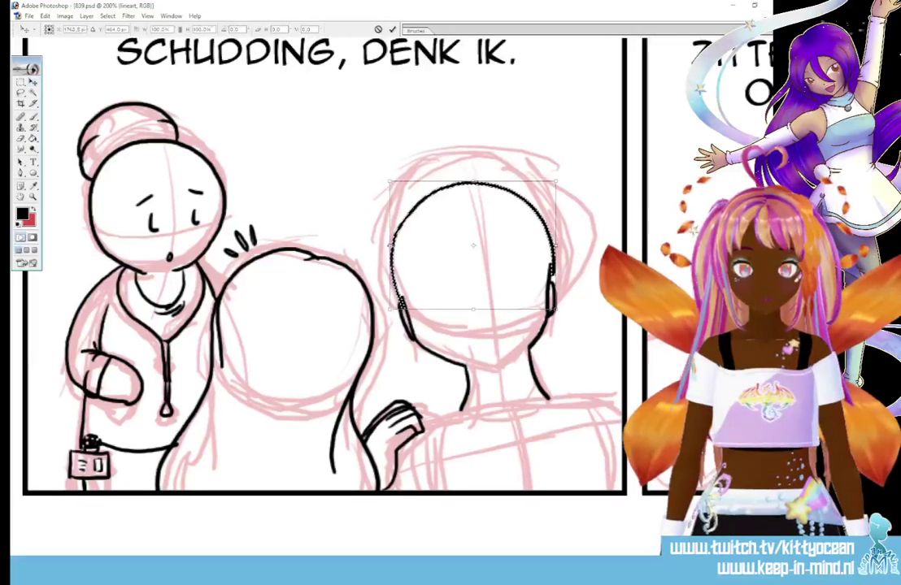
{"action": "left_click_drag", "start_coordinate": [390, 246], "coordinate": [394, 245]}
{"action": "left_click_drag", "start_coordinate": [556, 245], "coordinate": [554, 245]}
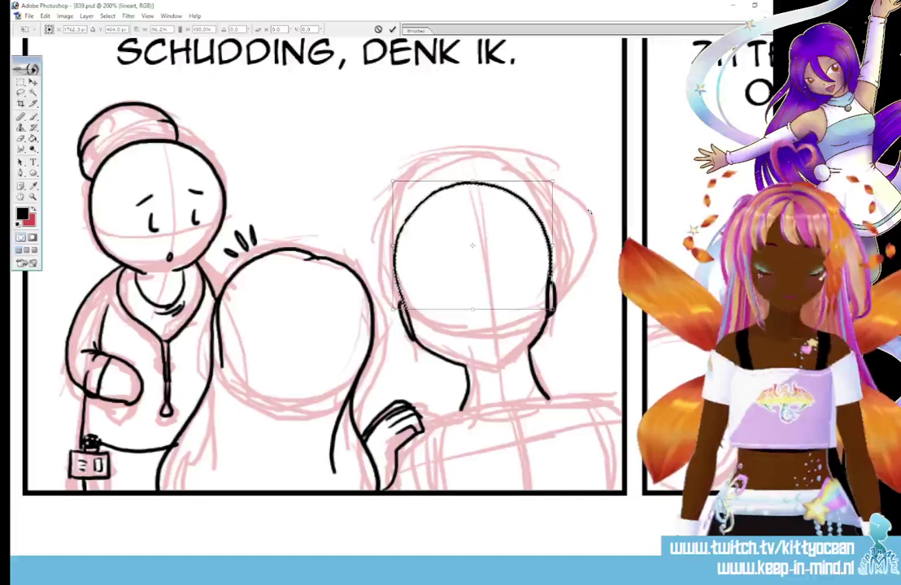
{"action": "left_click", "coordinate": [392, 29]}
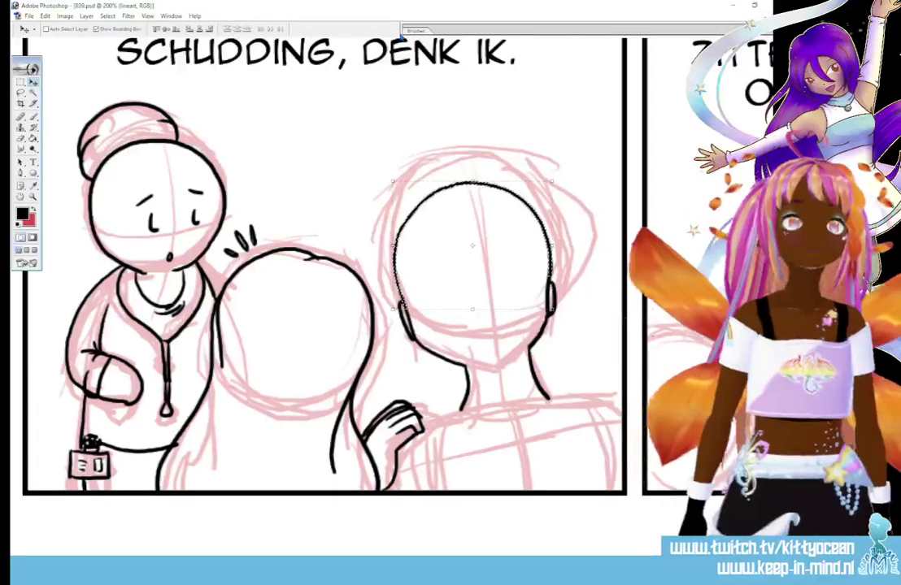
{"action": "key", "text": "ctrl+d"}
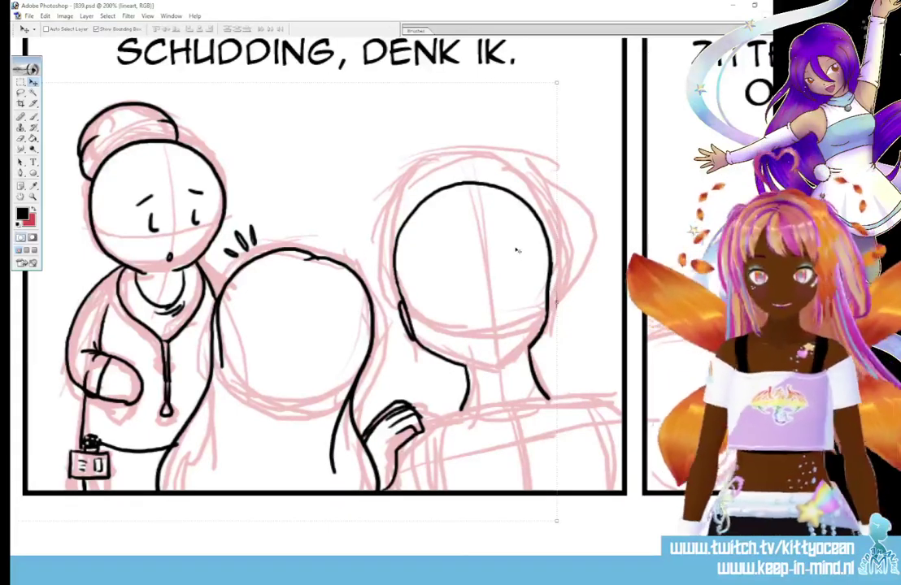
{"action": "left_click", "coordinate": [34, 117]}
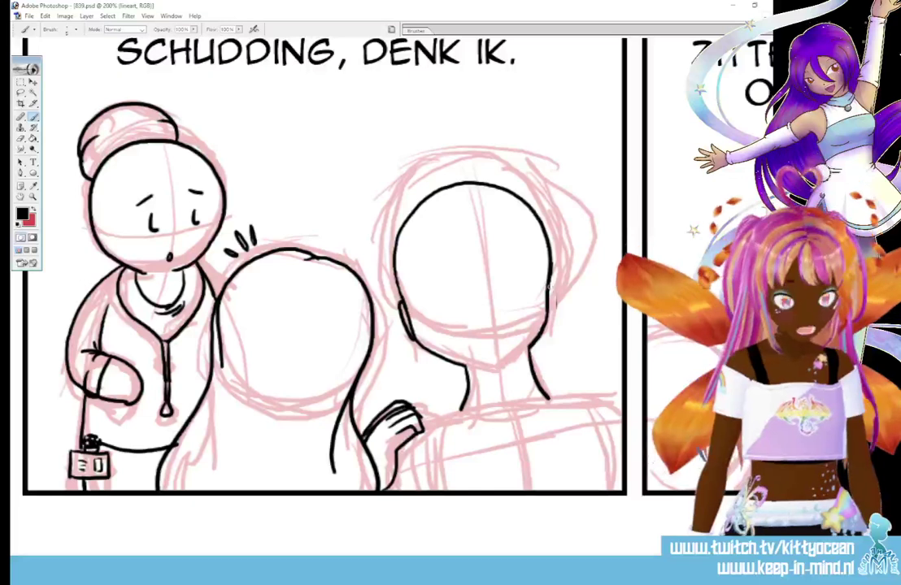
{"action": "left_click_drag", "start_coordinate": [545, 283], "coordinate": [548, 315]}
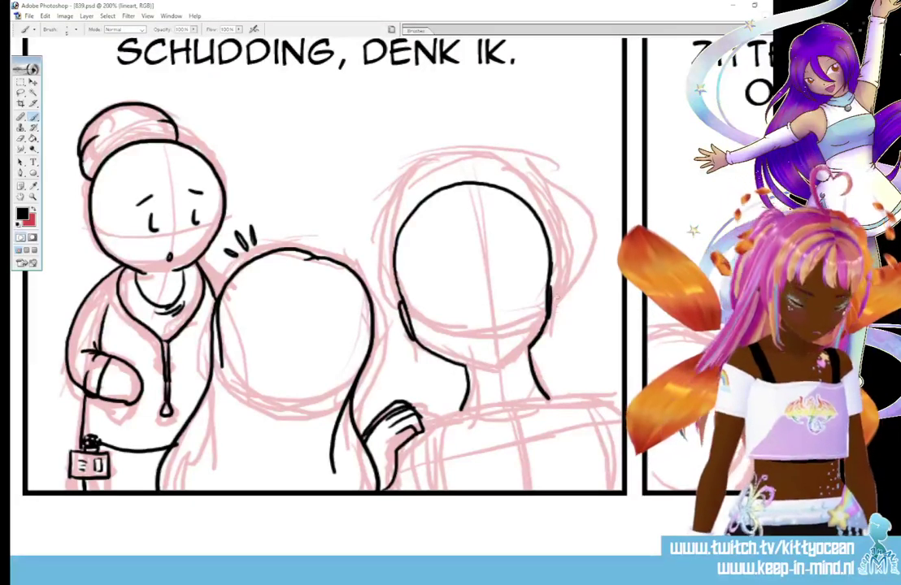
- Ink the tall figure's collar, shoulders, sleeves and rounded-ear shirt print, plus emphasis marks on the right of the long-haired figure's head
{"action": "left_click_drag", "start_coordinate": [561, 397], "coordinate": [443, 421]}
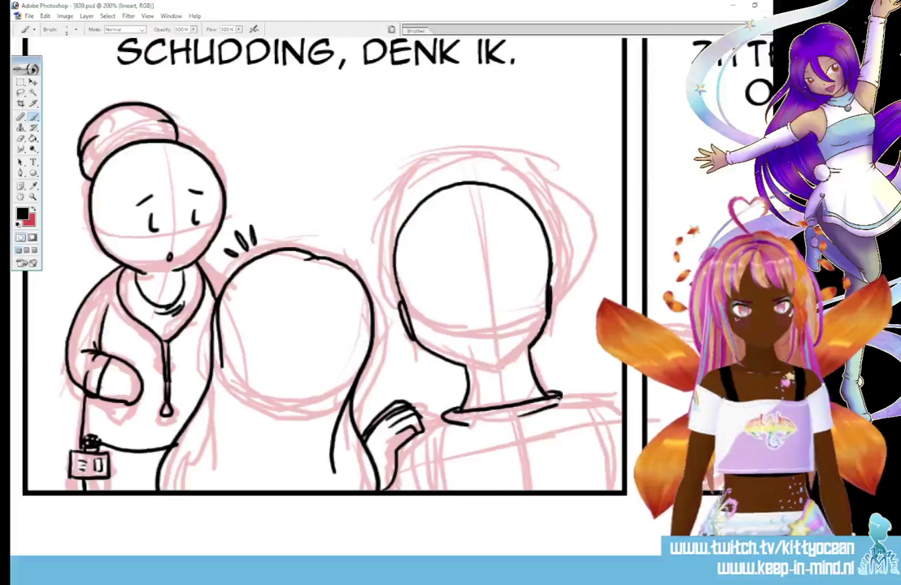
{"action": "left_click_drag", "start_coordinate": [560, 396], "coordinate": [547, 399]}
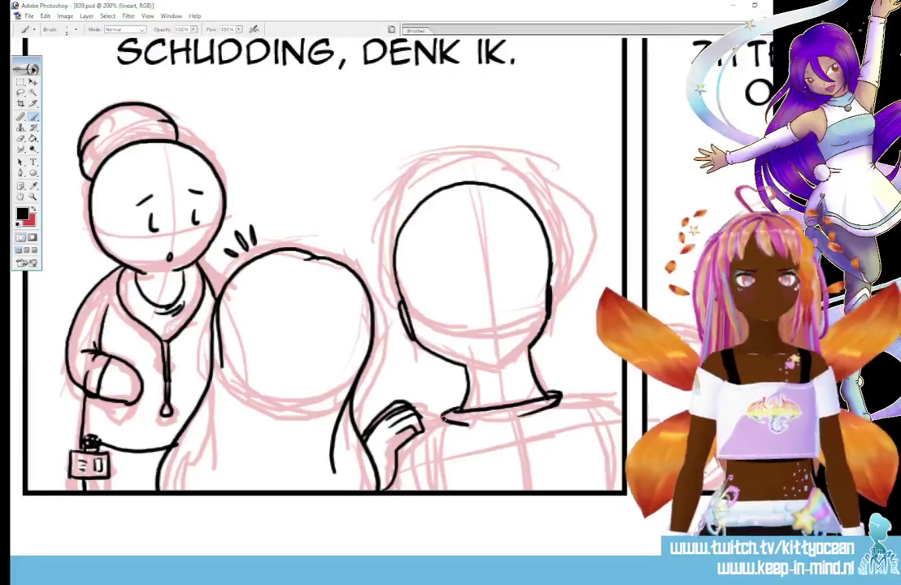
{"action": "mouse_move", "coordinate": [446, 419]}
{"action": "left_mouse_down"}
{"action": "mouse_move", "coordinate": [423, 426]}
{"action": "mouse_move", "coordinate": [425, 490]}
{"action": "left_mouse_up"}
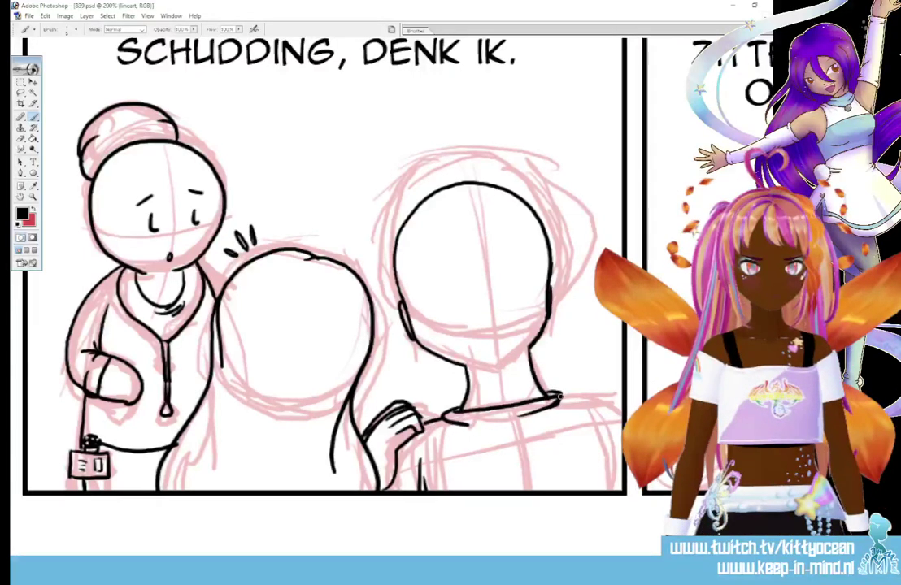
{"action": "left_click_drag", "start_coordinate": [551, 396], "coordinate": [616, 410]}
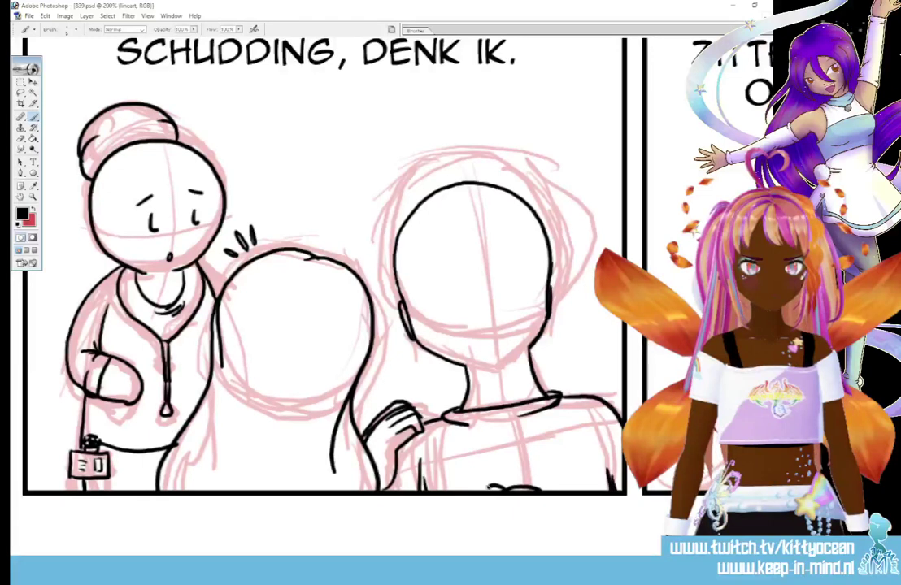
{"action": "left_click_drag", "start_coordinate": [487, 489], "coordinate": [559, 487]}
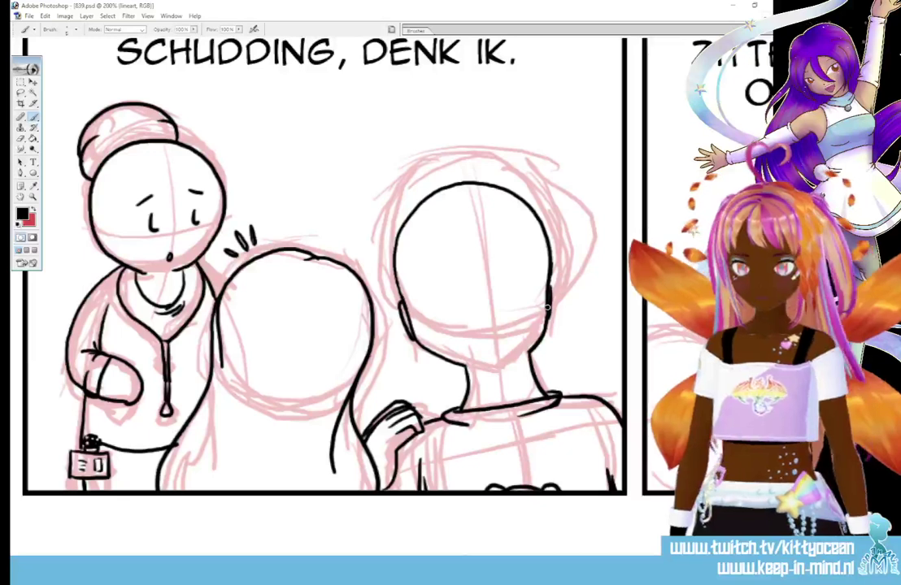
{"action": "mouse_move", "coordinate": [345, 240]}
{"action": "left_mouse_down"}
{"action": "mouse_move", "coordinate": [349, 257]}
{"action": "mouse_move", "coordinate": [362, 257]}
{"action": "left_mouse_up"}
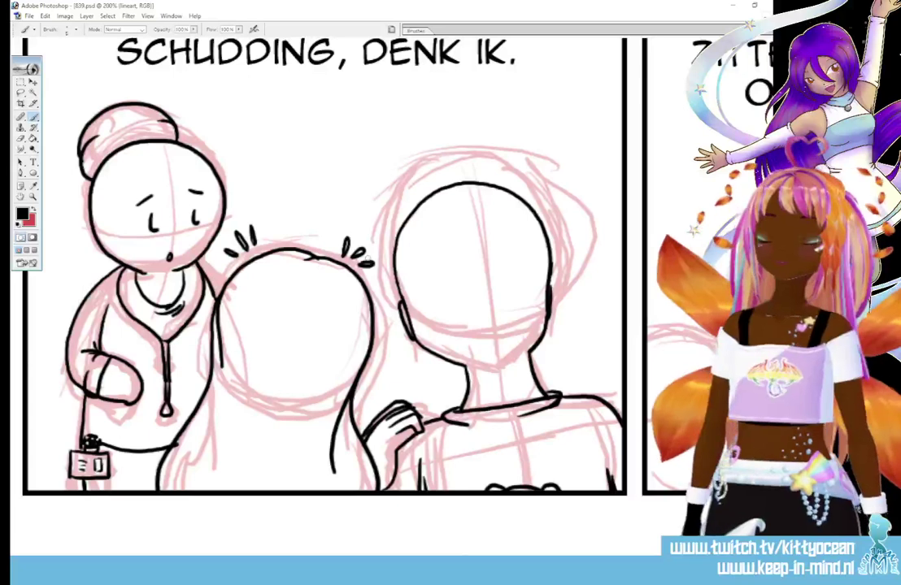
- Ink the fourth panel's small girl: face profile, worried eye and brow, raised hand, long hair with fringe, and small emphasis marks
{"action": "scroll", "coordinate": [325, 269], "scroll_direction": "right", "scroll_amount": 6}
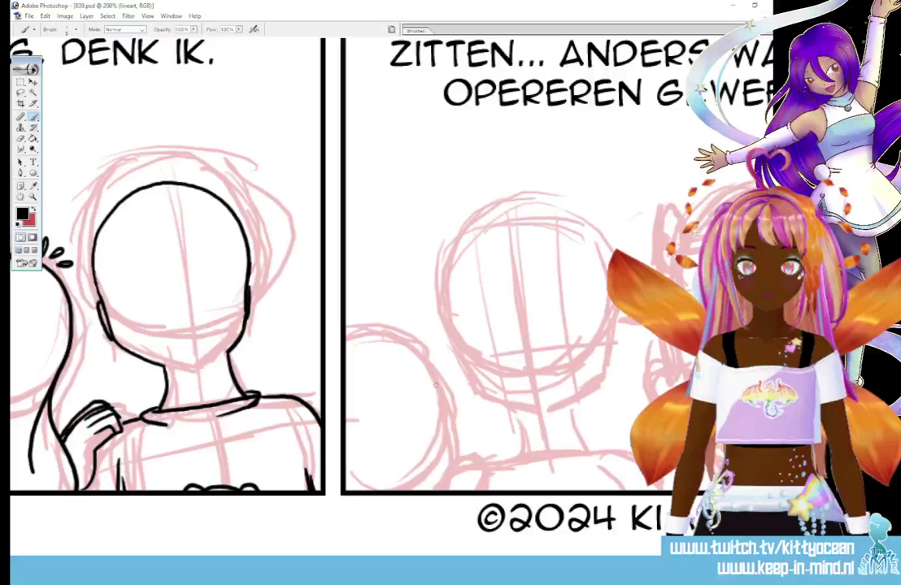
{"action": "left_click_drag", "start_coordinate": [438, 391], "coordinate": [457, 445]}
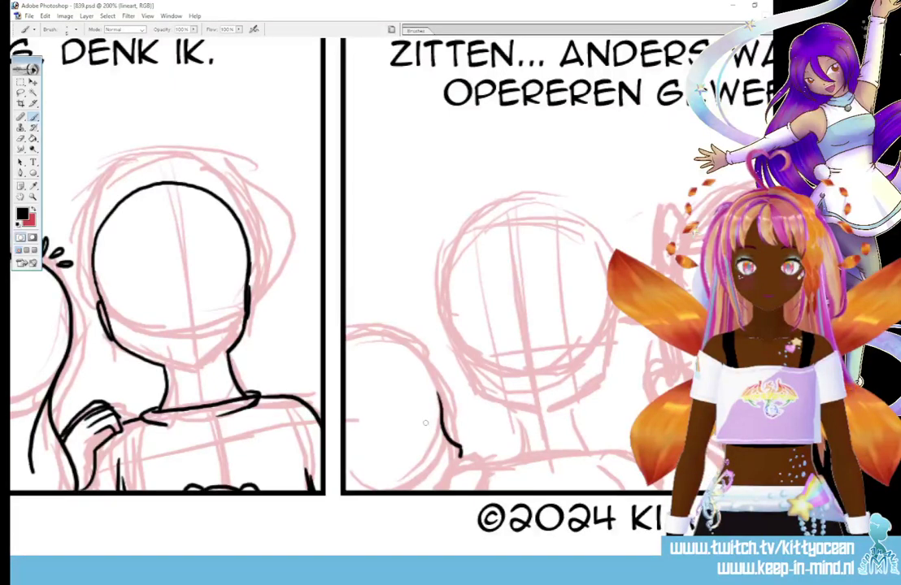
{"action": "mouse_move", "coordinate": [414, 429]}
{"action": "left_mouse_down"}
{"action": "mouse_move", "coordinate": [427, 418]}
{"action": "mouse_move", "coordinate": [419, 431]}
{"action": "mouse_move", "coordinate": [407, 419]}
{"action": "left_mouse_up"}
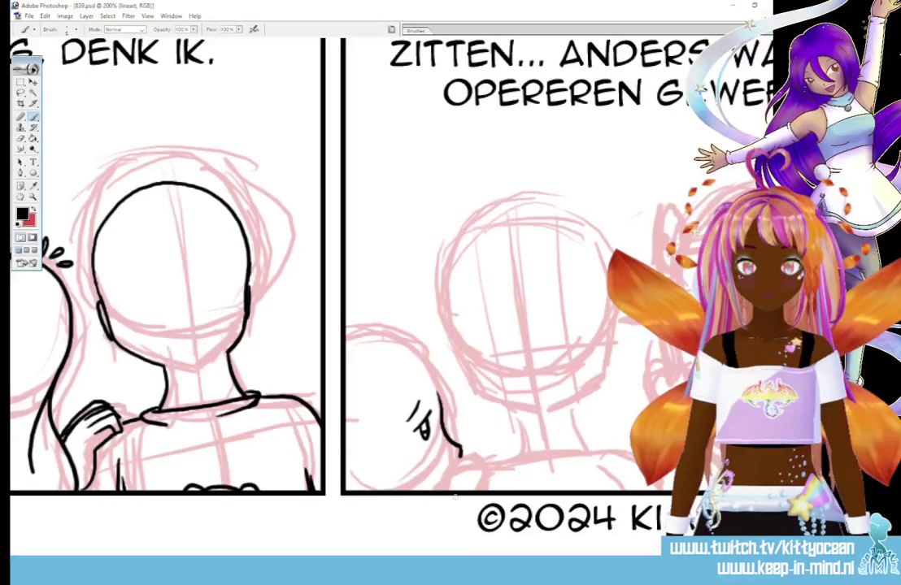
{"action": "mouse_move", "coordinate": [469, 490]}
{"action": "left_mouse_down"}
{"action": "mouse_move", "coordinate": [491, 467]}
{"action": "mouse_move", "coordinate": [459, 465]}
{"action": "mouse_move", "coordinate": [487, 454]}
{"action": "left_mouse_up"}
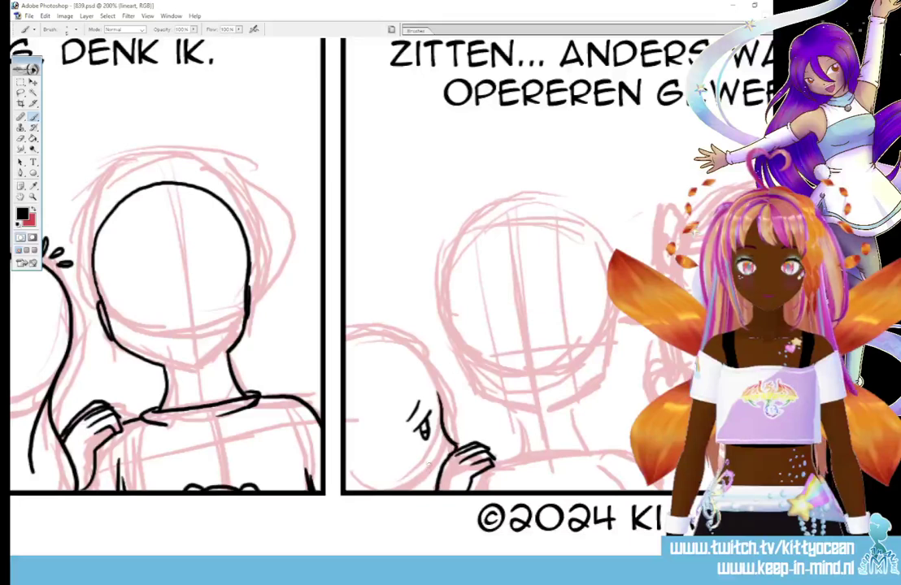
{"action": "mouse_move", "coordinate": [410, 384]}
{"action": "left_mouse_down"}
{"action": "mouse_move", "coordinate": [391, 491]}
{"action": "mouse_move", "coordinate": [433, 373]}
{"action": "mouse_move", "coordinate": [371, 351]}
{"action": "mouse_move", "coordinate": [345, 354]}
{"action": "left_mouse_up"}
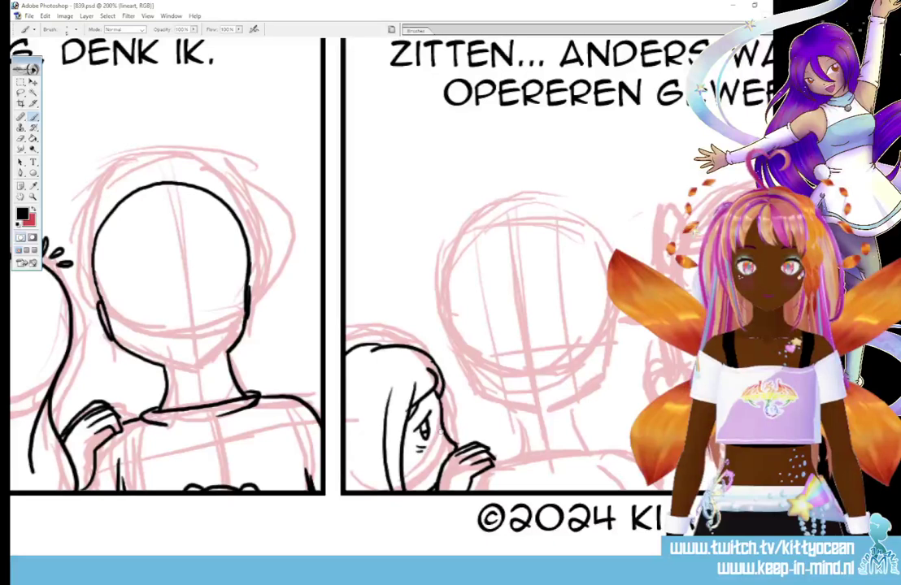
{"action": "mouse_move", "coordinate": [422, 330]}
{"action": "left_mouse_down"}
{"action": "mouse_move", "coordinate": [424, 345]}
{"action": "mouse_move", "coordinate": [436, 346]}
{"action": "left_mouse_up"}
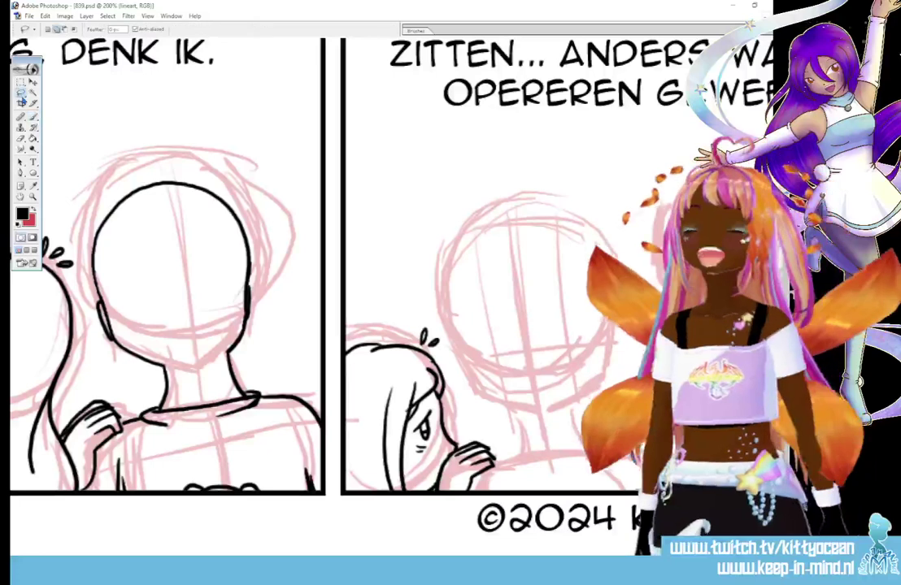
- Move the third panel's shirt print slightly right, tilt it to follow the torso, and complete its ear outlines with the brush
{"action": "key", "text": "l"}
{"action": "mouse_move", "coordinate": [175, 484]}
{"action": "left_mouse_down"}
{"action": "mouse_move", "coordinate": [277, 493]}
{"action": "mouse_move", "coordinate": [286, 453]}
{"action": "mouse_move", "coordinate": [255, 482]}
{"action": "left_mouse_up"}
{"action": "key", "text": "ctrl+t"}
{"action": "left_click", "coordinate": [392, 30]}
{"action": "key", "text": "v"}
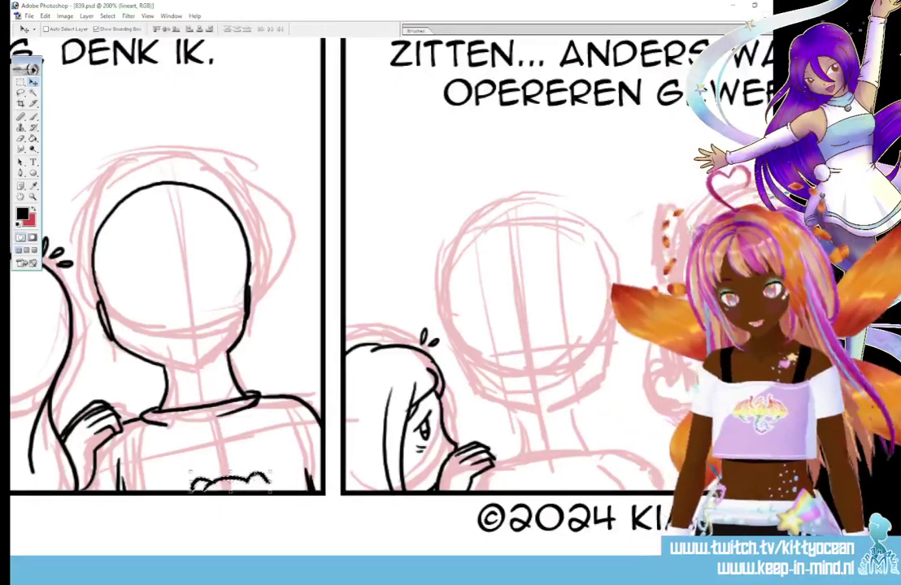
{"action": "key", "text": "ctrl+d"}
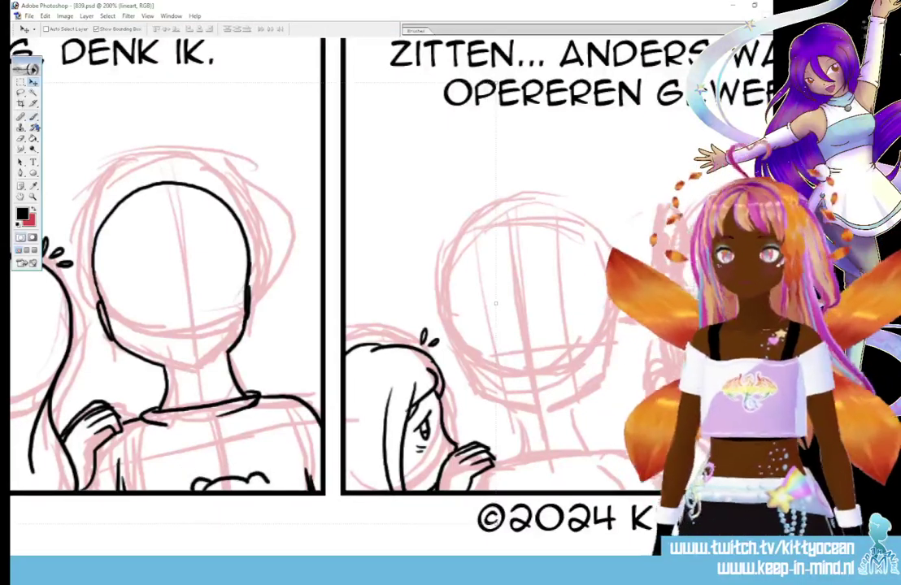
{"action": "key", "text": "b"}
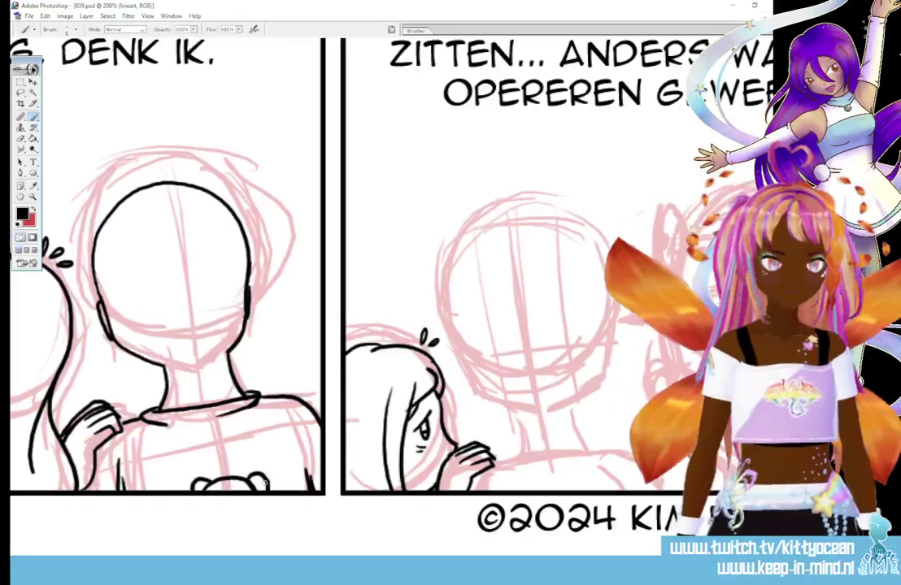
- Ink both sides of the jaw on the fourth panel's middle figure, following the sketch down toward the chin
{"action": "scroll", "coordinate": [366, 244], "scroll_direction": "right", "scroll_amount": 4}
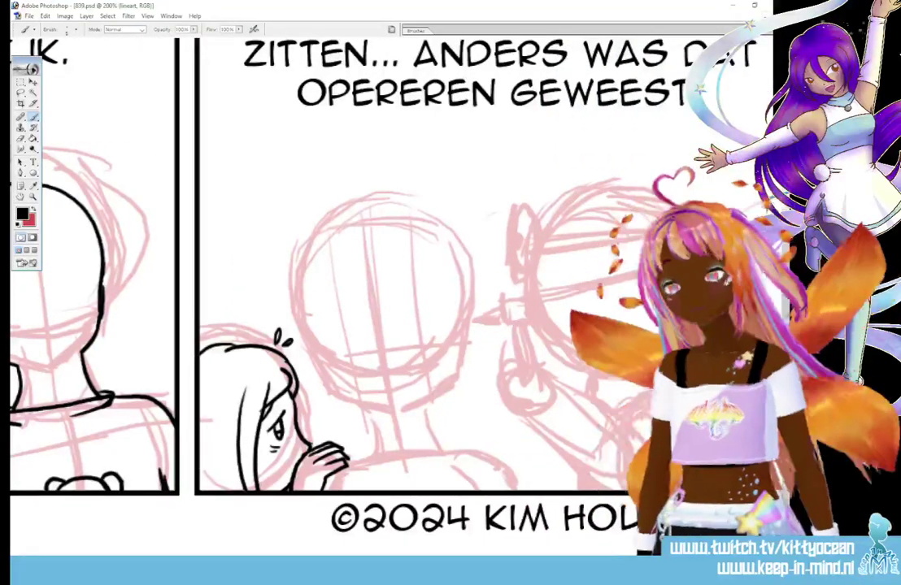
{"action": "mouse_move", "coordinate": [307, 340]}
{"action": "left_mouse_down"}
{"action": "mouse_move", "coordinate": [328, 393]}
{"action": "mouse_move", "coordinate": [388, 415]}
{"action": "left_mouse_up"}
{"action": "mouse_move", "coordinate": [457, 333]}
{"action": "left_mouse_down"}
{"action": "mouse_move", "coordinate": [446, 388]}
{"action": "mouse_move", "coordinate": [409, 413]}
{"action": "left_mouse_up"}
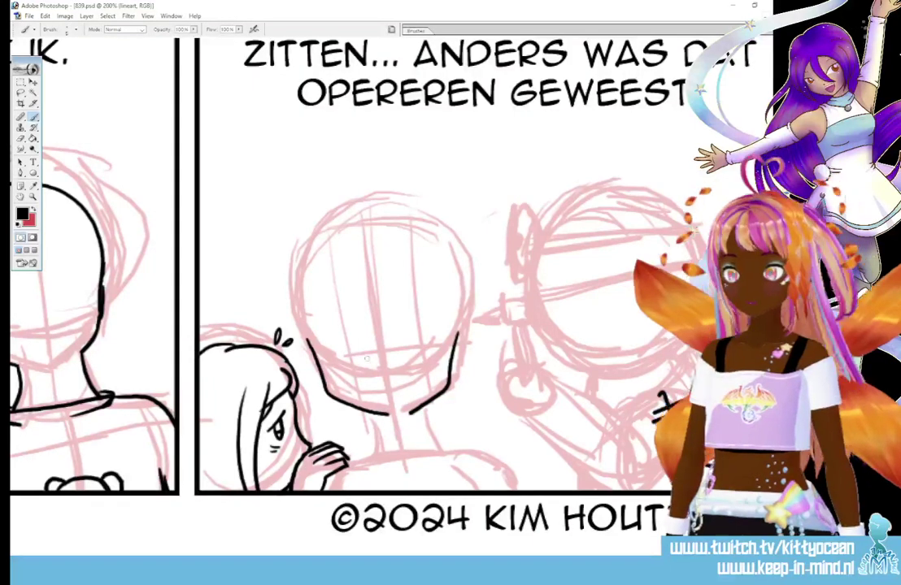
{"action": "left_click_drag", "start_coordinate": [341, 353], "coordinate": [436, 345]}
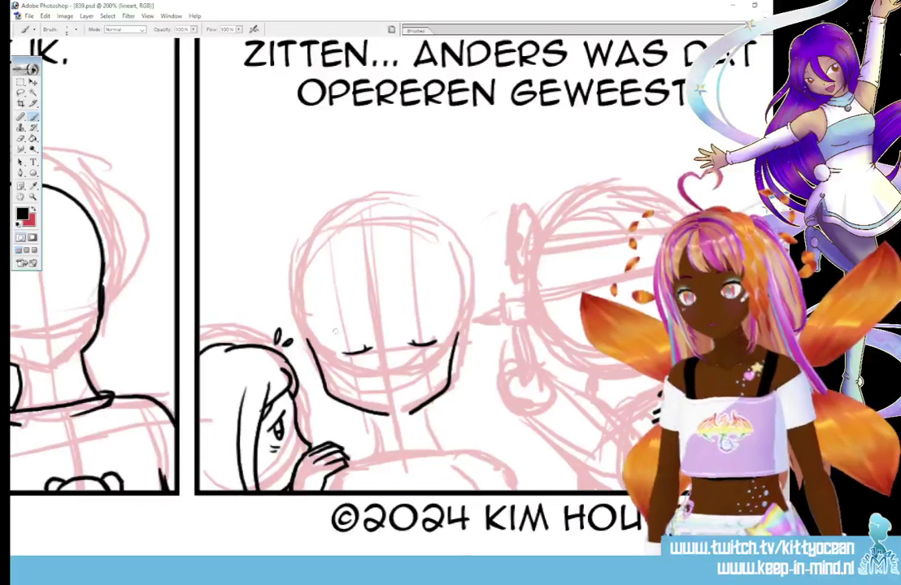
{"action": "mouse_move", "coordinate": [334, 331]}
{"action": "left_mouse_down"}
{"action": "mouse_move", "coordinate": [363, 317]}
{"action": "mouse_move", "coordinate": [442, 319]}
{"action": "left_mouse_up"}
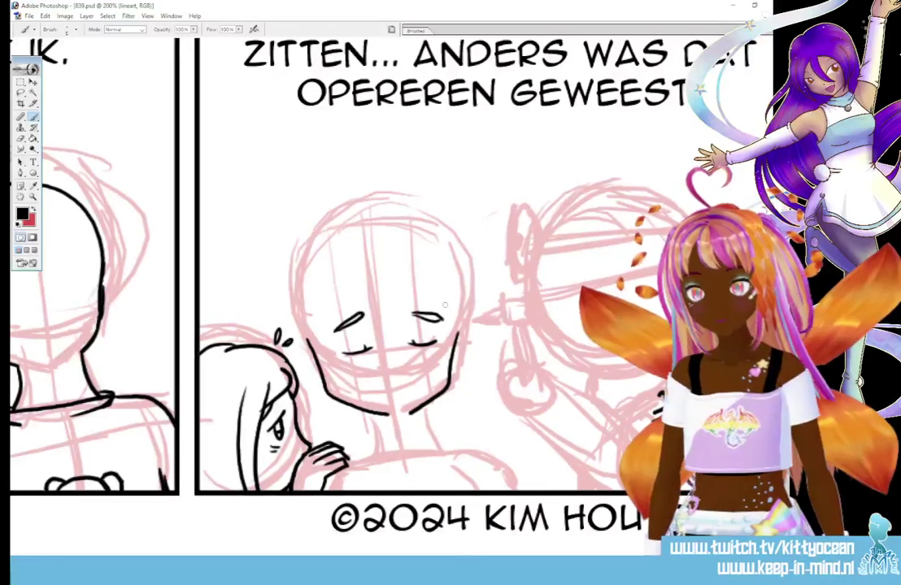
{"action": "left_click_drag", "start_coordinate": [374, 393], "coordinate": [376, 395]}
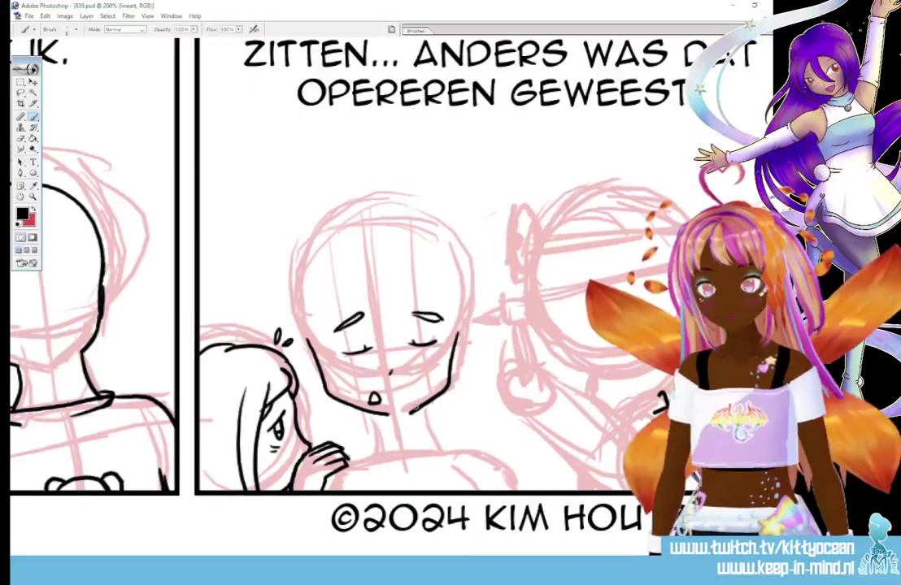
{"action": "key", "text": "ctrl+z"}
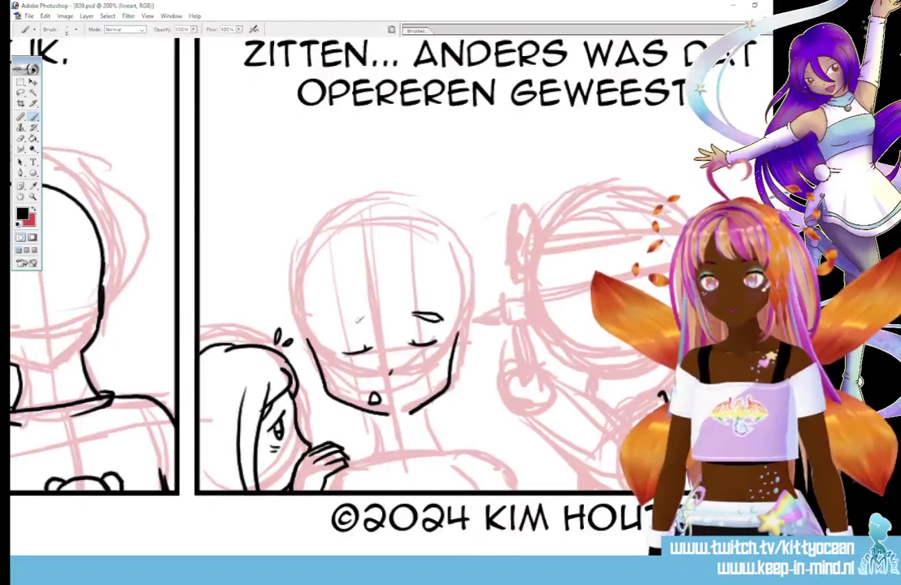
{"action": "key", "text": "ctrl+alt+z"}
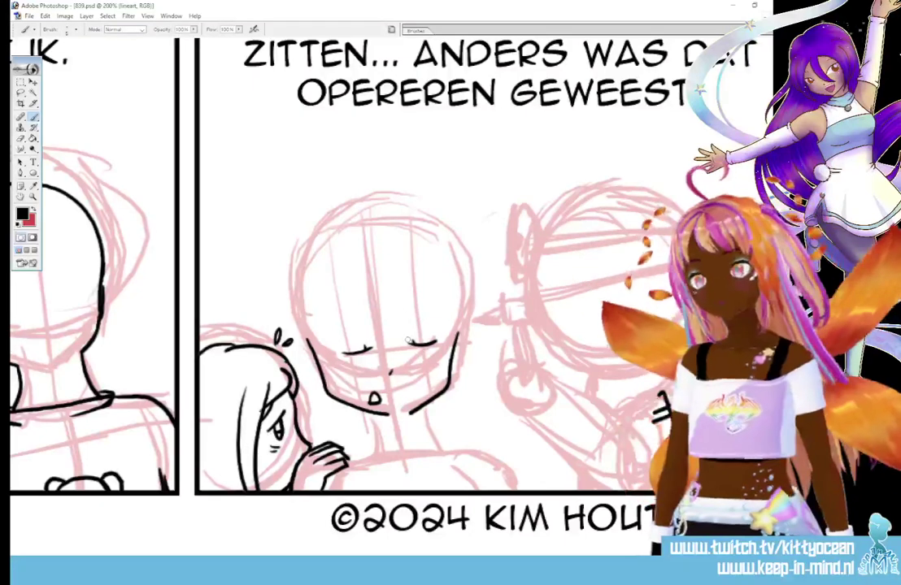
{"action": "key", "text": "ctrl+alt+z"}
{"action": "key", "text": "ctrl+alt+z"}
{"action": "key", "text": "ctrl+alt+z"}
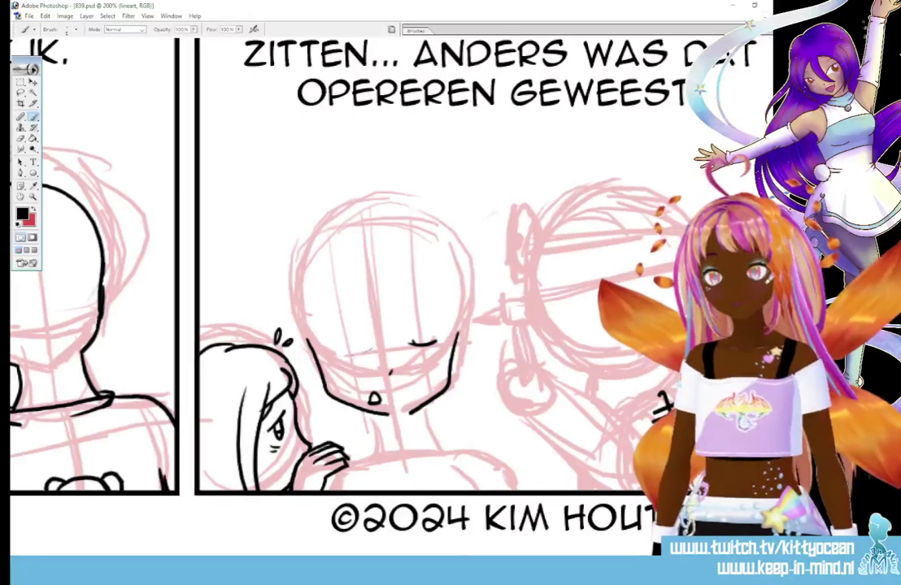
{"action": "key", "text": "ctrl+alt+z"}
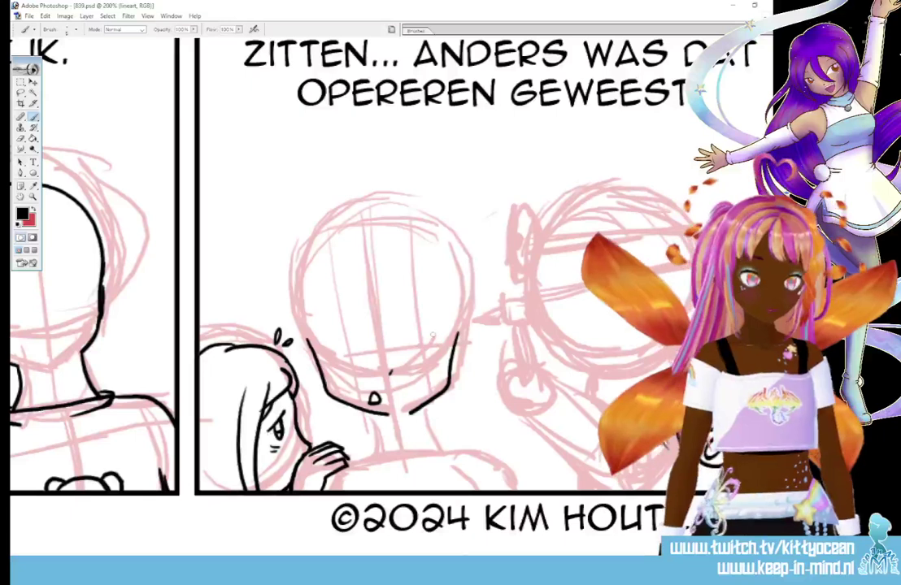
- Ink the middle figure's narrow oval eyes with upper lids and arched brows, remove the open mouth, and close the chin line
{"action": "left_click_drag", "start_coordinate": [344, 333], "coordinate": [348, 352]}
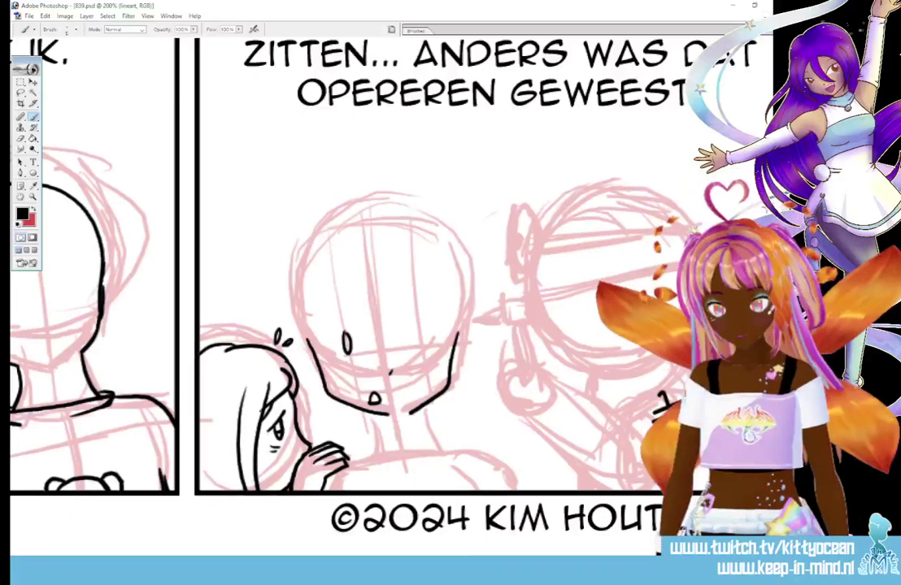
{"action": "mouse_move", "coordinate": [417, 333]}
{"action": "left_mouse_down"}
{"action": "mouse_move", "coordinate": [419, 325]}
{"action": "mouse_move", "coordinate": [420, 340]}
{"action": "left_mouse_up"}
{"action": "mouse_move", "coordinate": [350, 335]}
{"action": "left_mouse_down"}
{"action": "mouse_move", "coordinate": [355, 343]}
{"action": "mouse_move", "coordinate": [353, 332]}
{"action": "left_mouse_up"}
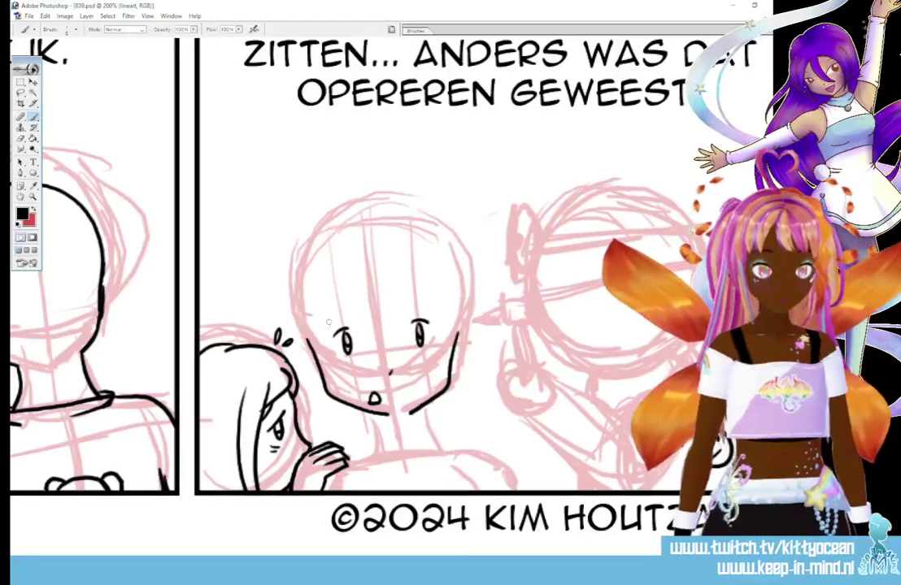
{"action": "left_click_drag", "start_coordinate": [328, 321], "coordinate": [348, 313]}
{"action": "left_click_drag", "start_coordinate": [413, 314], "coordinate": [430, 309]}
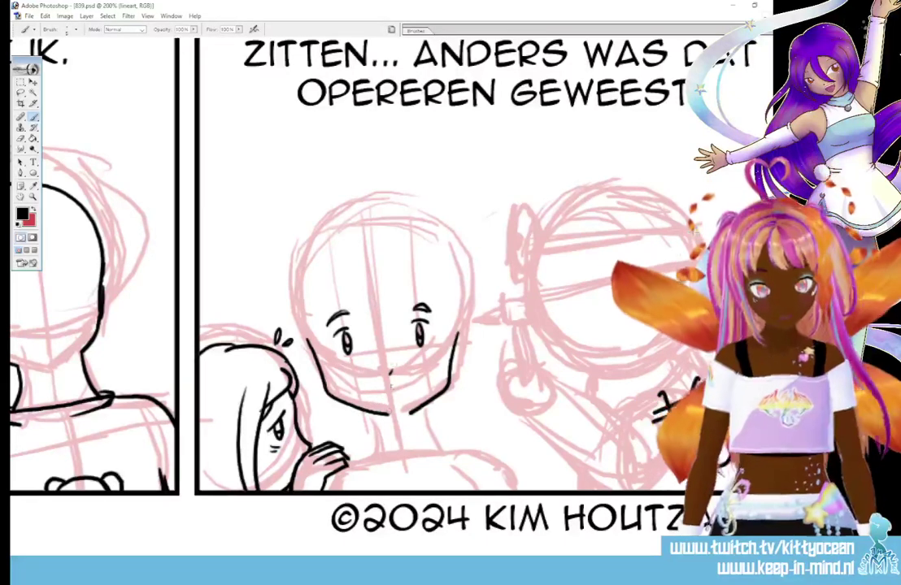
{"action": "left_click_drag", "start_coordinate": [394, 414], "coordinate": [409, 413]}
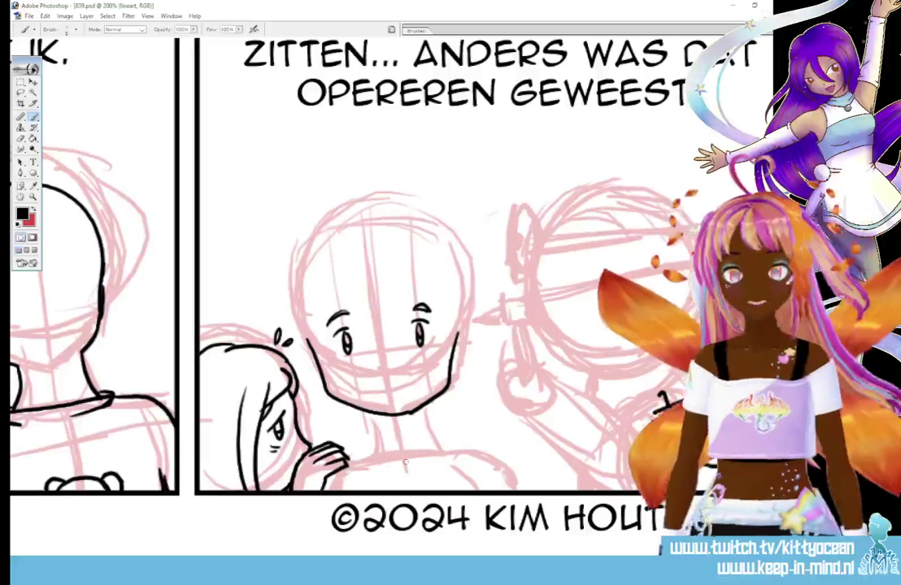
- Select the middle figure's eyes and brows, set them slightly wider apart, and shift them slightly down
{"action": "key", "text": "l"}
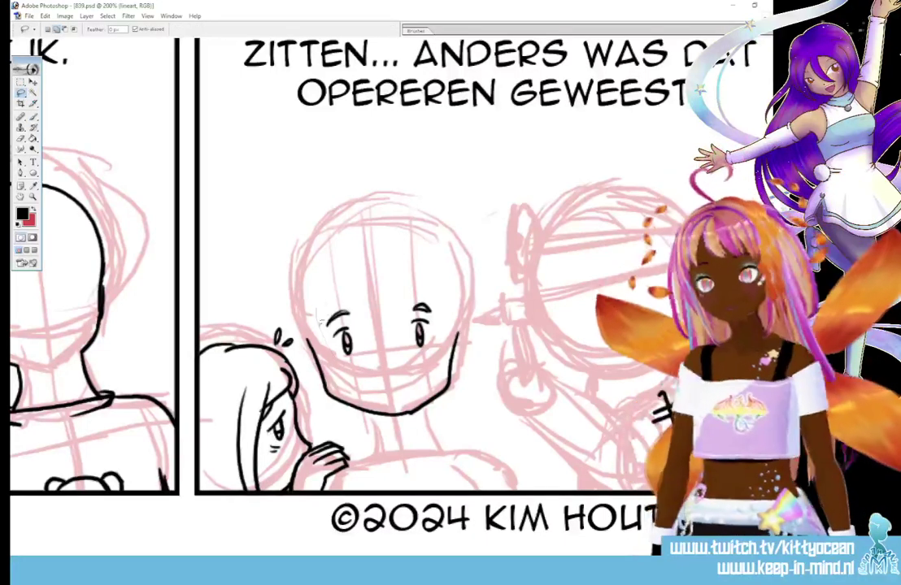
{"action": "left_click_drag", "start_coordinate": [391, 279], "coordinate": [389, 281]}
{"action": "key", "text": "v"}
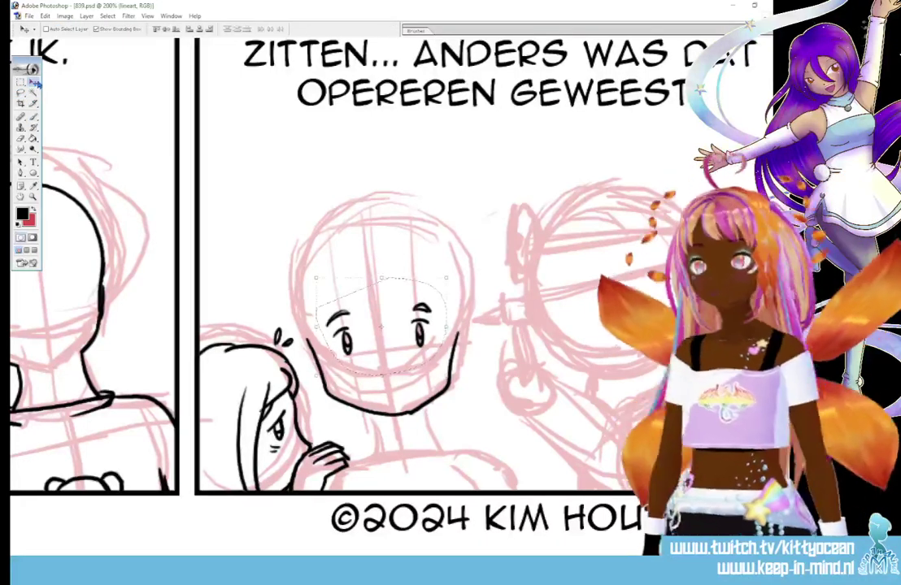
{"action": "key", "text": "ctrl+t"}
{"action": "left_click_drag", "start_coordinate": [446, 323], "coordinate": [453, 323]}
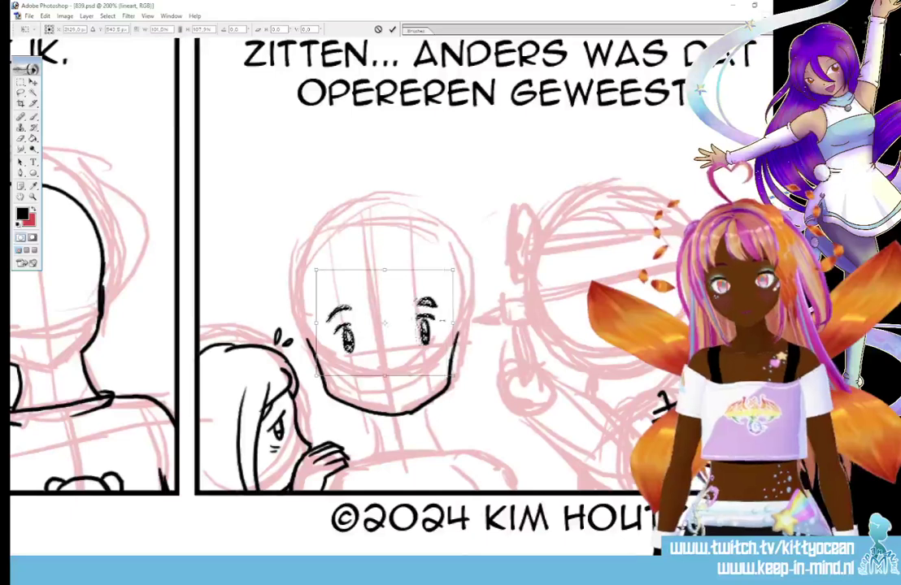
{"action": "left_click_drag", "start_coordinate": [317, 323], "coordinate": [314, 322]}
{"action": "left_click_drag", "start_coordinate": [368, 268], "coordinate": [367, 274]}
{"action": "left_click", "coordinate": [392, 30]}
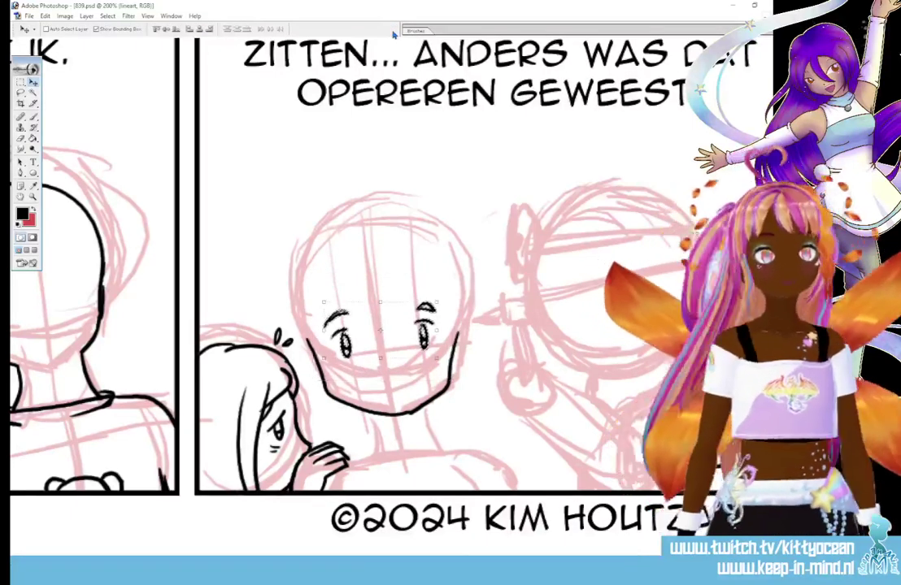
{"action": "key", "text": "ctrl+d"}
- Ink a small nose and mouth on the middle figure and redraw both sides of the jaw slightly narrower
{"action": "key", "text": "b"}
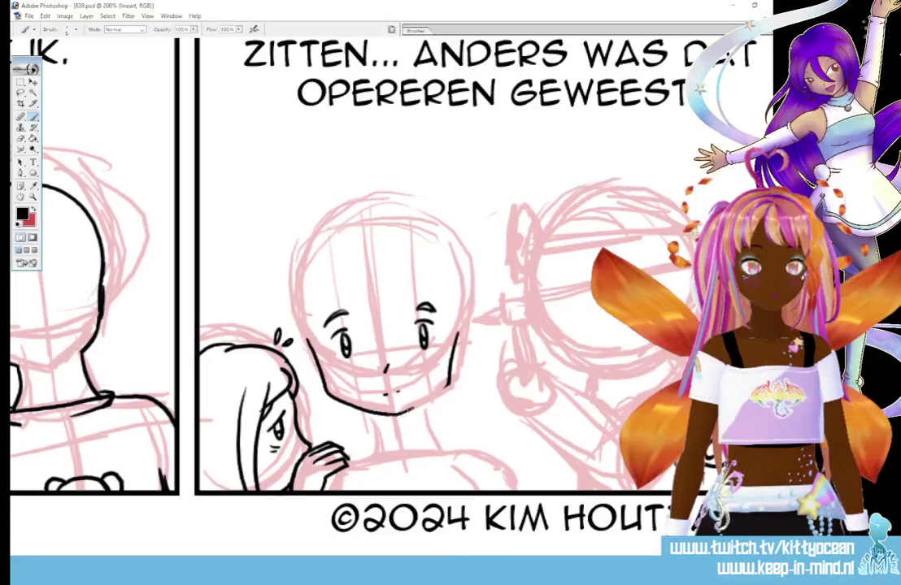
{"action": "left_click_drag", "start_coordinate": [447, 322], "coordinate": [445, 383]}
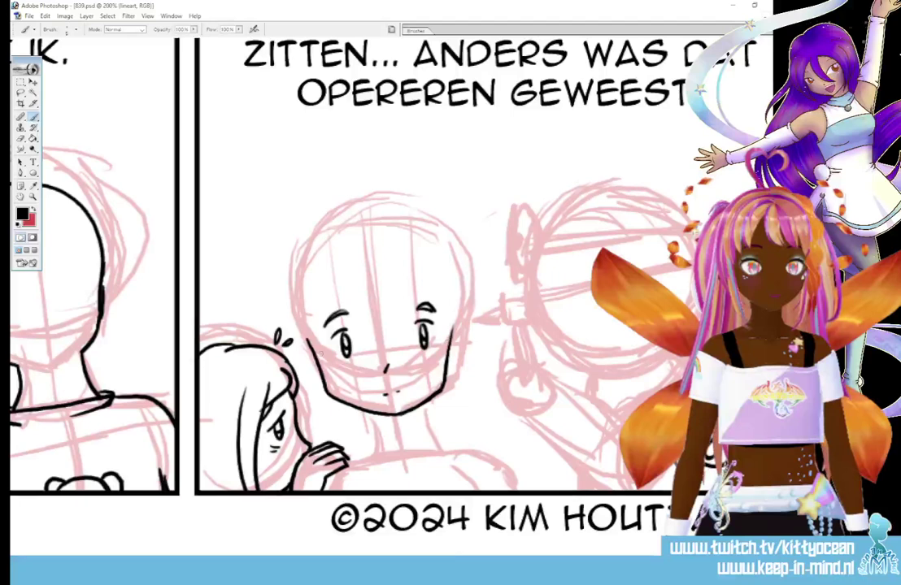
{"action": "left_click_drag", "start_coordinate": [309, 340], "coordinate": [326, 389]}
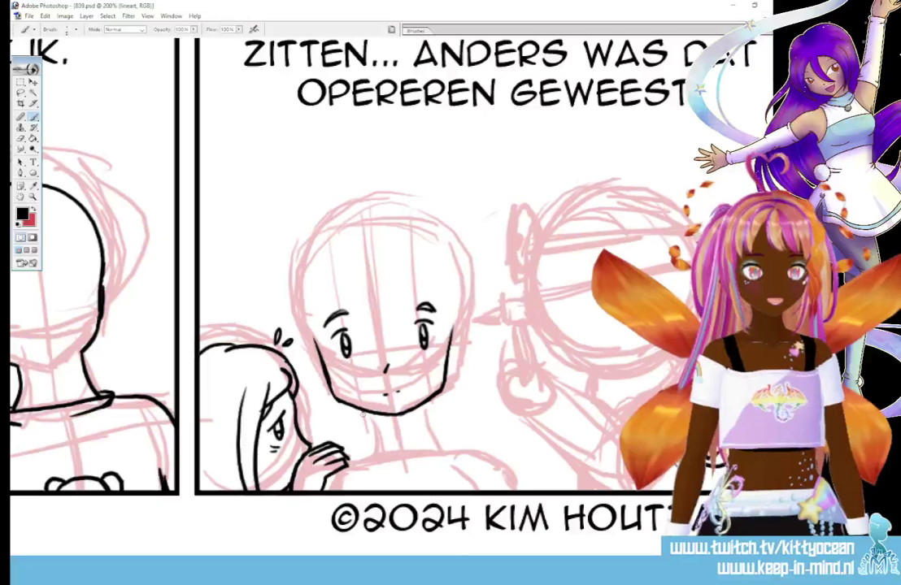
- Sketch half-lidded eyes for the middle figure on a new layer and remove the earlier eyes and brows from the lineart
{"action": "key", "text": "ctrl+shift+alt+n"}
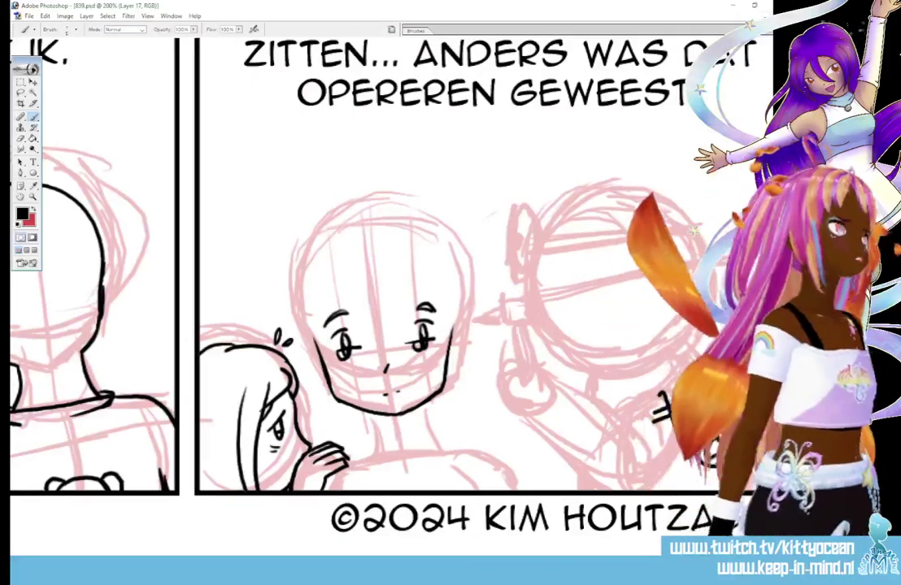
{"action": "key", "text": "alt+bracketright"}
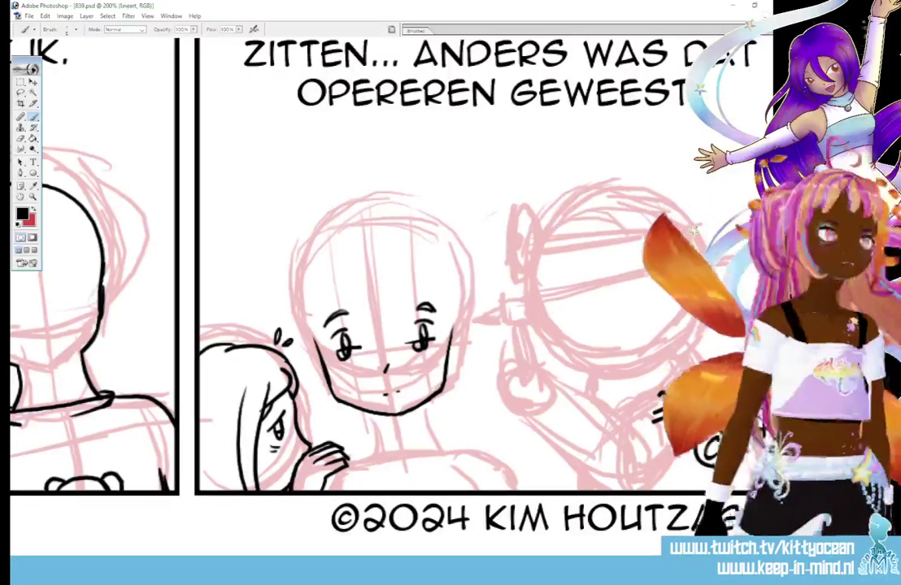
{"action": "key", "text": "l"}
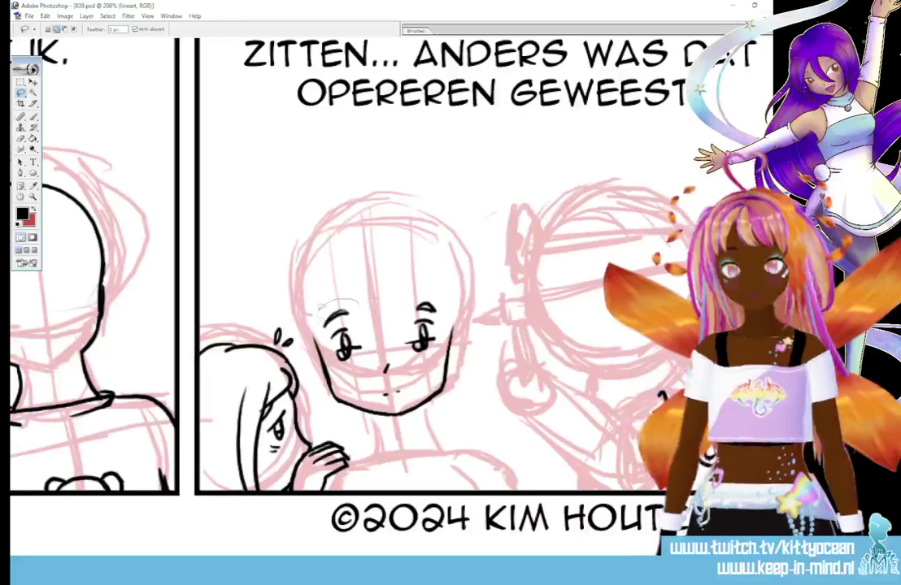
{"action": "mouse_move", "coordinate": [337, 303]}
{"action": "left_mouse_down"}
{"action": "mouse_move", "coordinate": [329, 306]}
{"action": "mouse_move", "coordinate": [407, 290]}
{"action": "mouse_move", "coordinate": [446, 358]}
{"action": "mouse_move", "coordinate": [349, 294]}
{"action": "mouse_move", "coordinate": [361, 265]}
{"action": "left_mouse_up"}
{"action": "key", "text": "ctrl+j"}
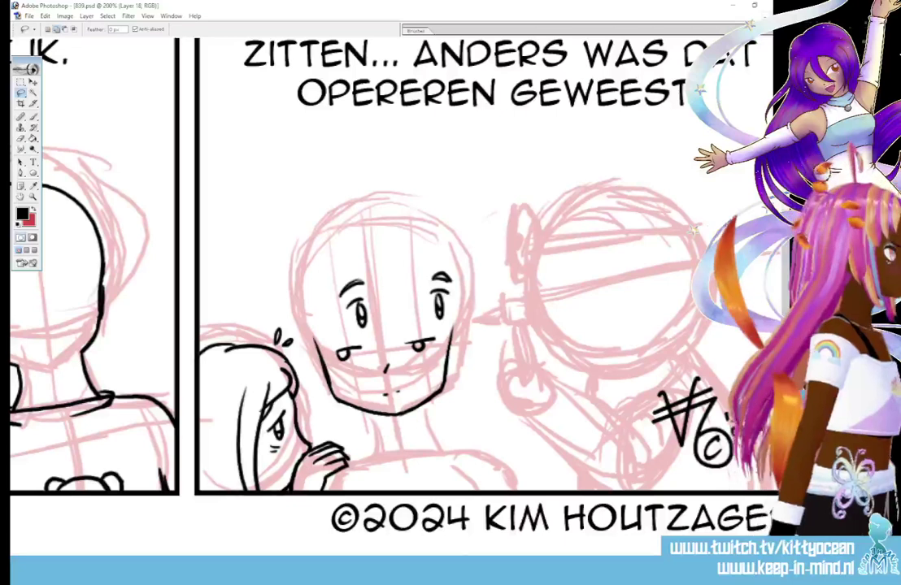
{"action": "key", "text": "ctrl+z"}
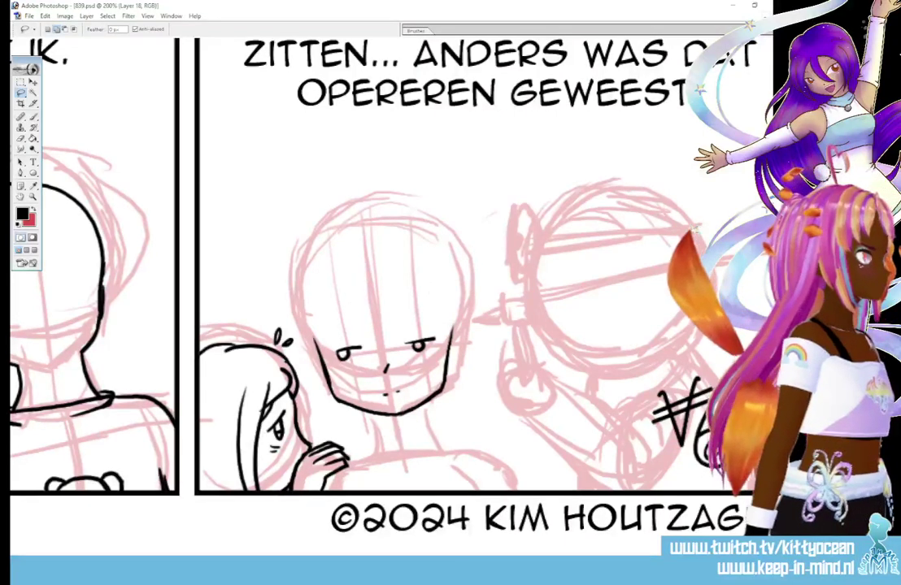
- Fade the half-lidded eye sketch to serve as a guide and return to the lineart layer
{"action": "key", "text": "ctrl+alt+z"}
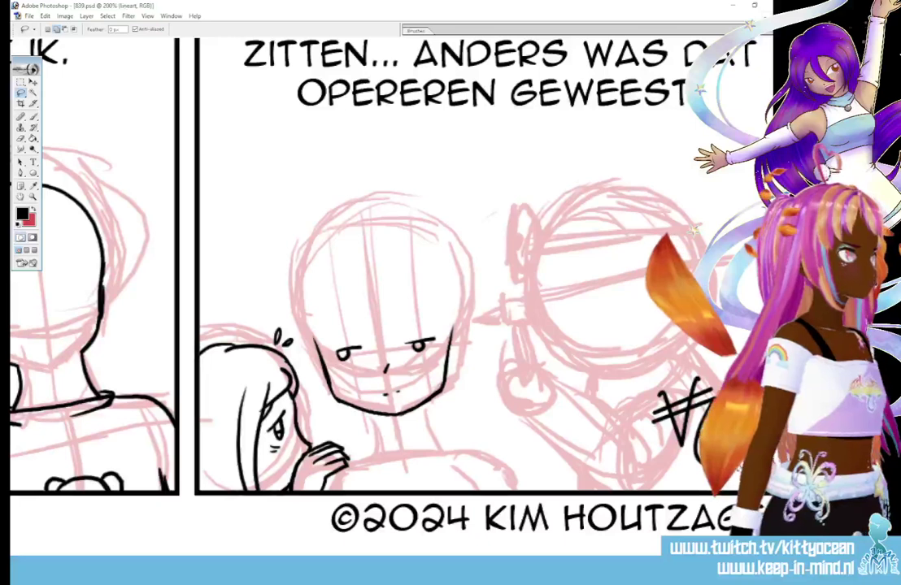
{"action": "key", "text": "ctrl+alt+z"}
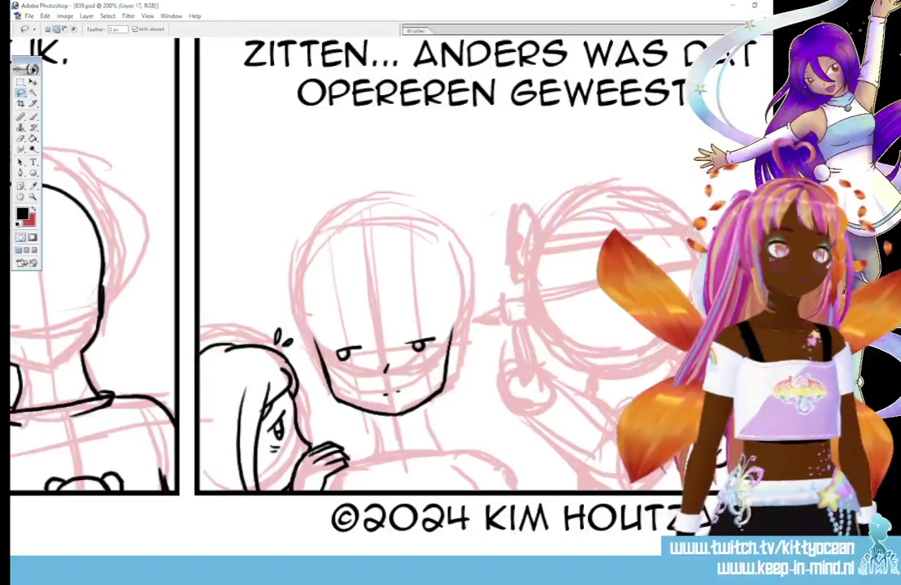
{"action": "key", "text": "ctrl+alt+z"}
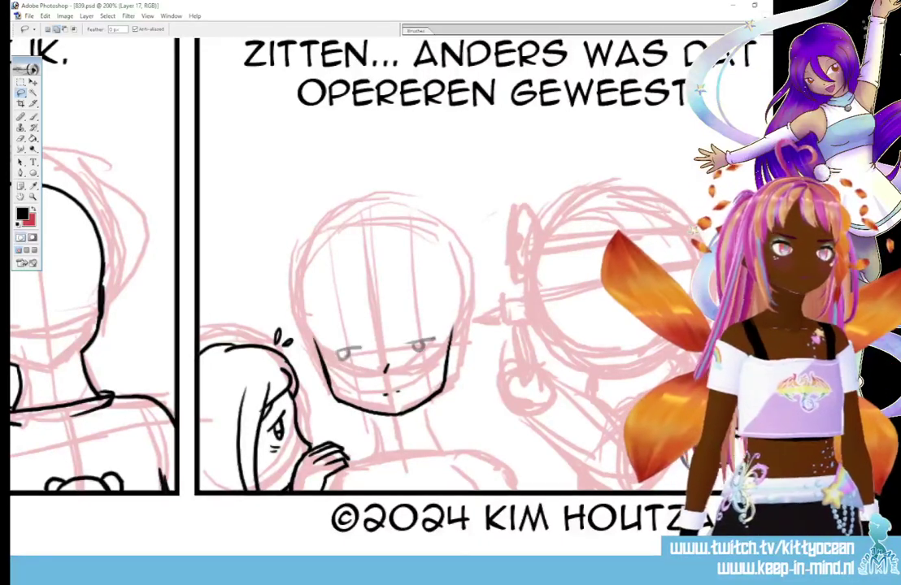
{"action": "key", "text": "ctrl+alt+z"}
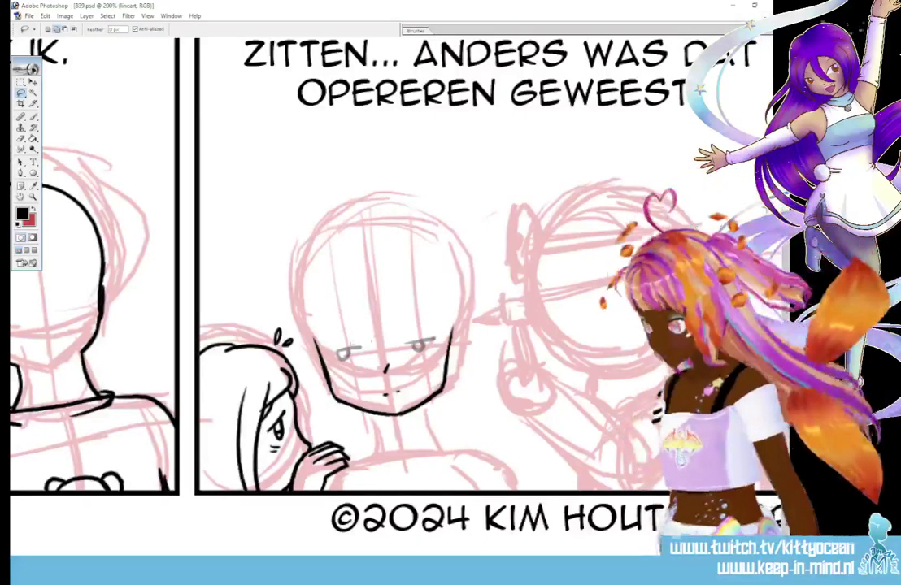
- Ink the middle figure's half-lidded eyes over the faded guide, add thin arched brows, and try a small off-centre mouth
{"action": "key", "text": "b"}
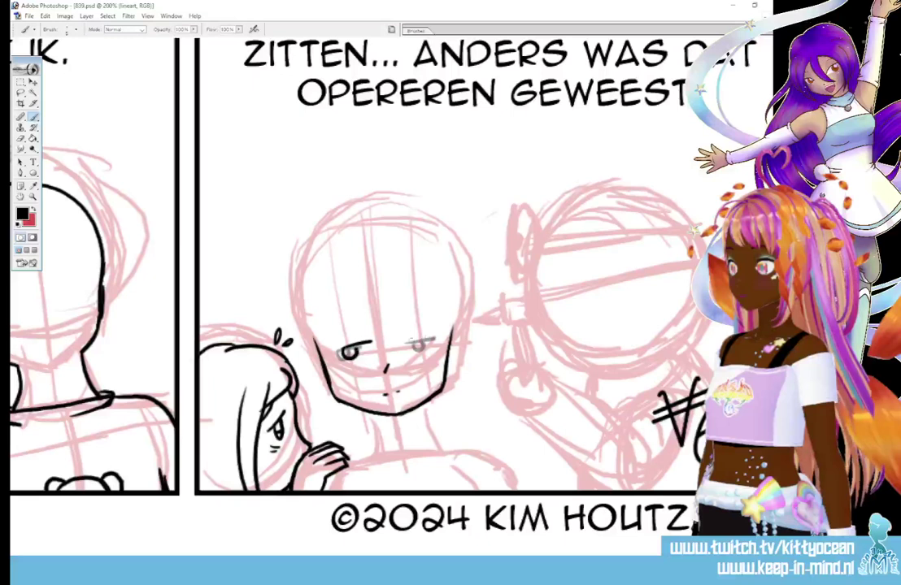
{"action": "mouse_move", "coordinate": [405, 344]}
{"action": "left_mouse_down"}
{"action": "mouse_move", "coordinate": [419, 340]}
{"action": "mouse_move", "coordinate": [416, 348]}
{"action": "left_mouse_up"}
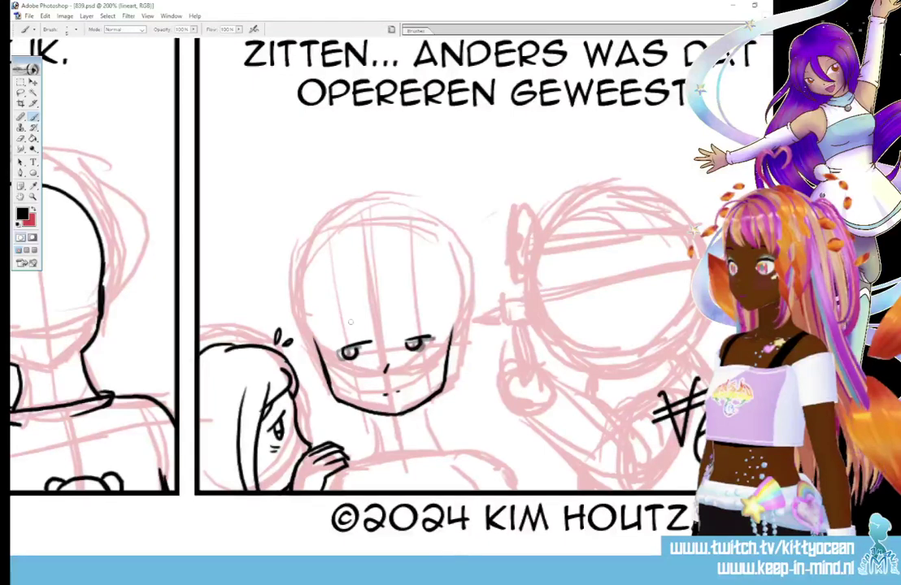
{"action": "left_click_drag", "start_coordinate": [332, 334], "coordinate": [350, 324]}
{"action": "left_click_drag", "start_coordinate": [416, 317], "coordinate": [437, 317]}
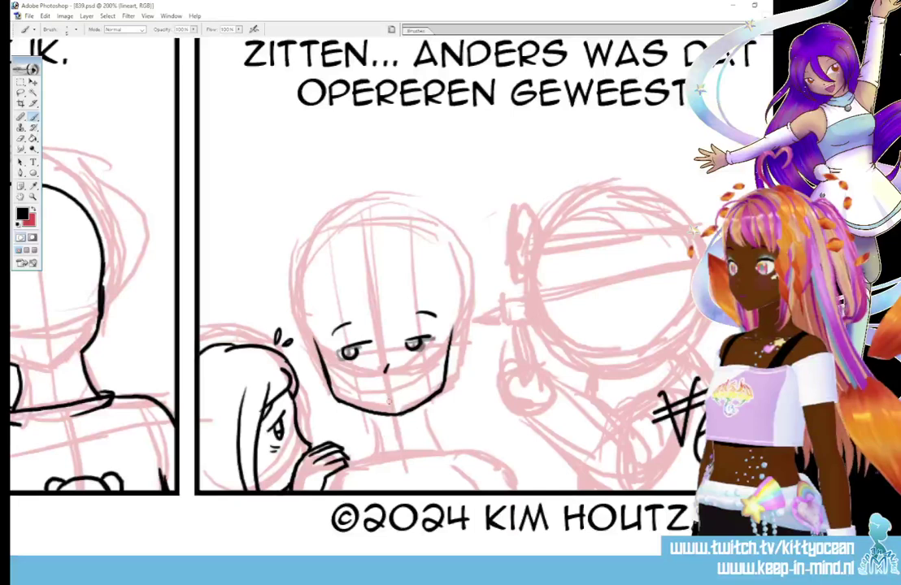
{"action": "left_click", "coordinate": [369, 401]}
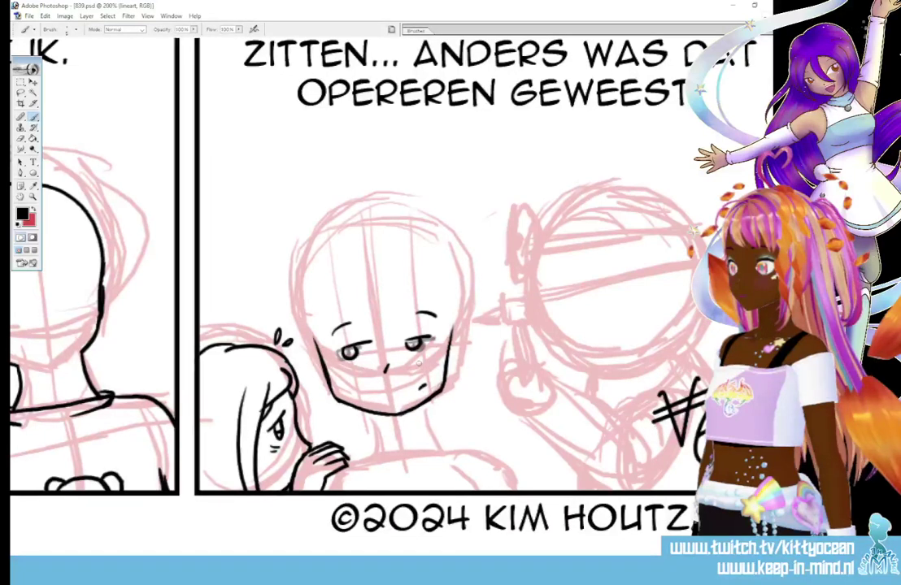
- Ink the middle figure's neck, then refine the half-lidded eyes and brows with heavier strokes
{"action": "left_click_drag", "start_coordinate": [372, 413], "coordinate": [370, 458]}
{"action": "left_click_drag", "start_coordinate": [423, 405], "coordinate": [425, 439]}
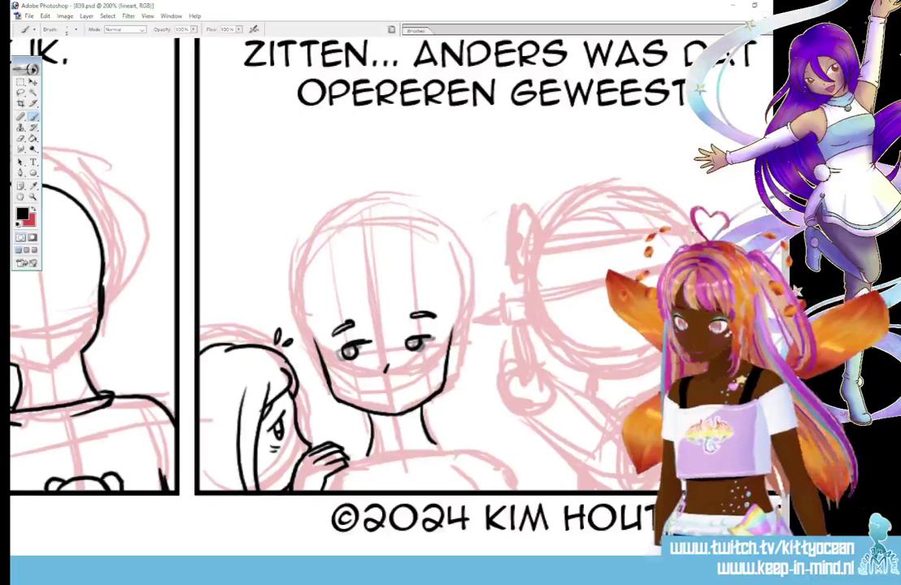
{"action": "left_click_drag", "start_coordinate": [356, 348], "coordinate": [430, 337]}
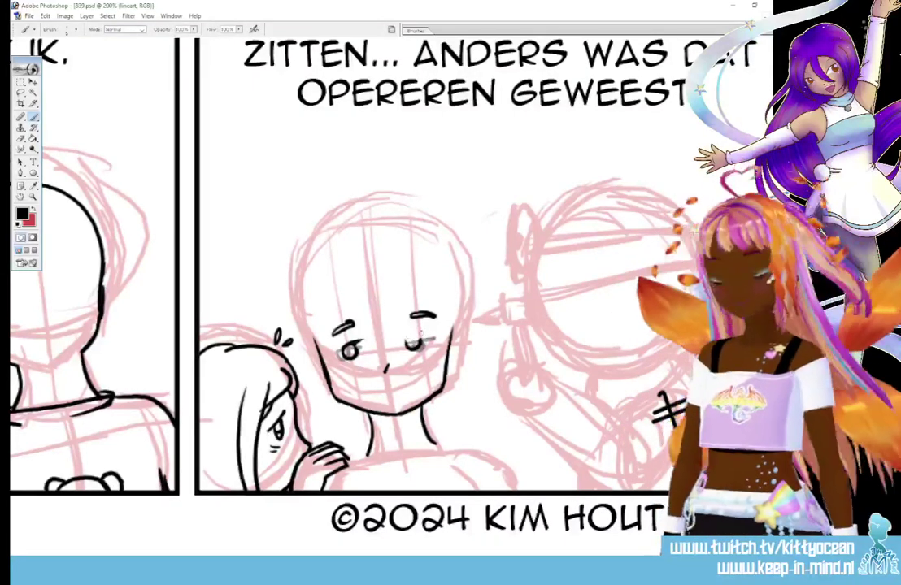
{"action": "left_click_drag", "start_coordinate": [345, 341], "coordinate": [411, 345]}
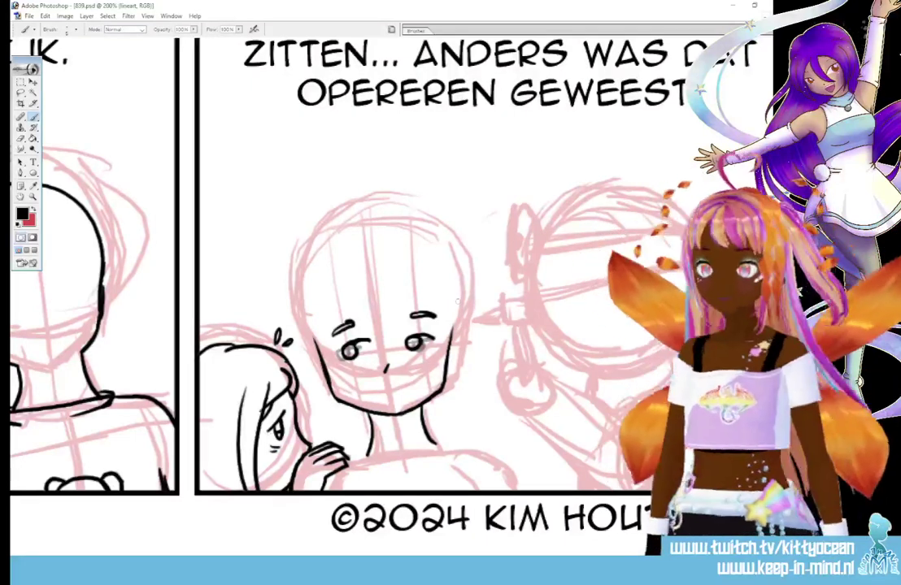
{"action": "mouse_move", "coordinate": [340, 345]}
{"action": "left_mouse_down"}
{"action": "mouse_move", "coordinate": [358, 343]}
{"action": "mouse_move", "coordinate": [344, 356]}
{"action": "mouse_move", "coordinate": [364, 343]}
{"action": "left_mouse_up"}
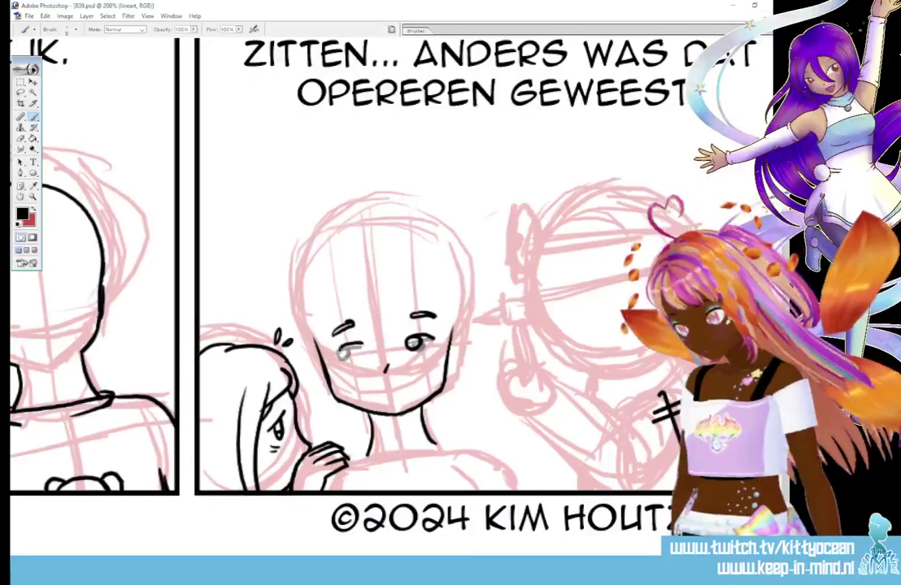
{"action": "mouse_move", "coordinate": [341, 348]}
{"action": "left_mouse_down"}
{"action": "mouse_move", "coordinate": [345, 358]}
{"action": "mouse_move", "coordinate": [355, 353]}
{"action": "left_mouse_up"}
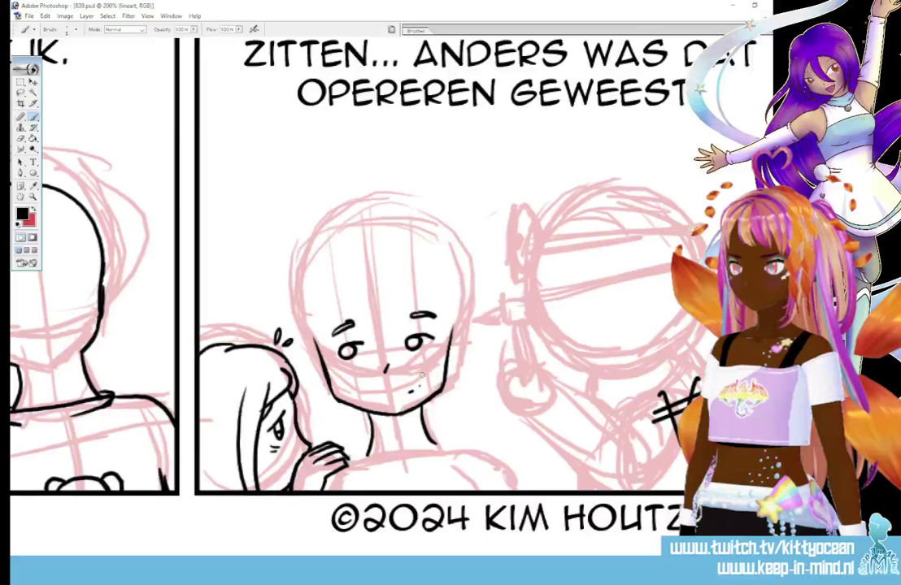
- Ink small ears on both sides of the middle figure's face and a rounded skull outline joining them
{"action": "left_click_drag", "start_coordinate": [317, 356], "coordinate": [327, 387]}
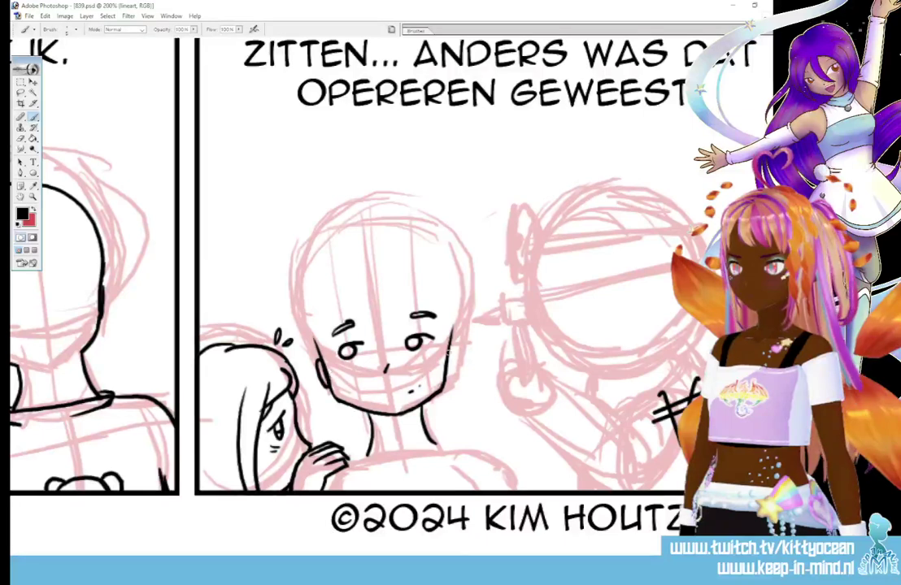
{"action": "left_click_drag", "start_coordinate": [449, 348], "coordinate": [452, 374]}
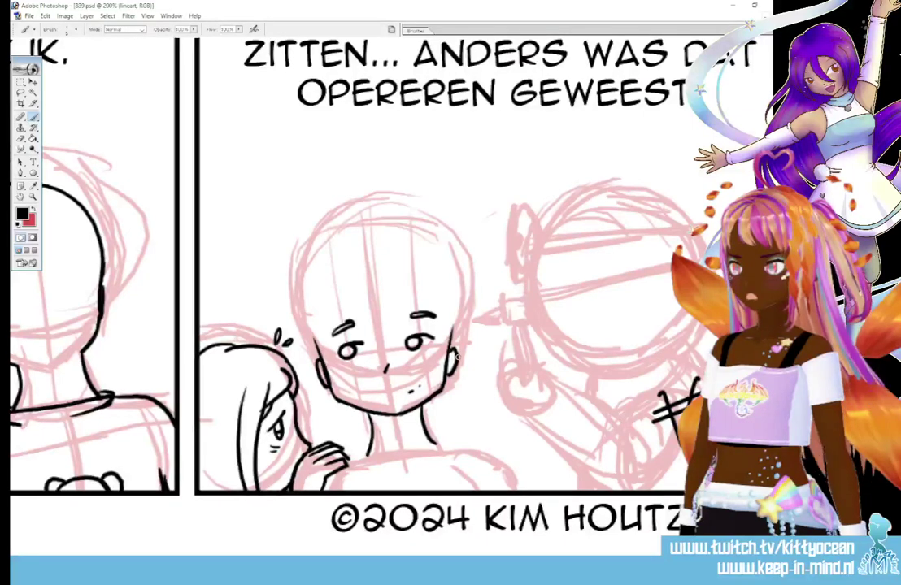
{"action": "mouse_move", "coordinate": [306, 325]}
{"action": "left_mouse_down"}
{"action": "mouse_move", "coordinate": [310, 260]}
{"action": "mouse_move", "coordinate": [340, 237]}
{"action": "mouse_move", "coordinate": [380, 231]}
{"action": "mouse_move", "coordinate": [423, 242]}
{"action": "mouse_move", "coordinate": [446, 276]}
{"action": "mouse_move", "coordinate": [454, 334]}
{"action": "left_mouse_up"}
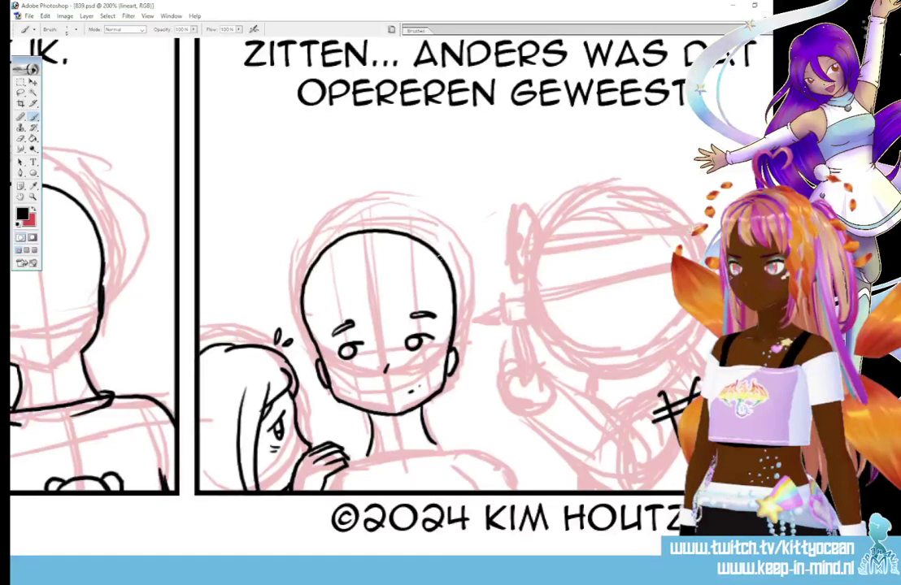
- Redraw the middle figure's skull outline slightly narrower on both sides and with a lower crown
{"action": "left_click_drag", "start_coordinate": [380, 227], "coordinate": [391, 306]}
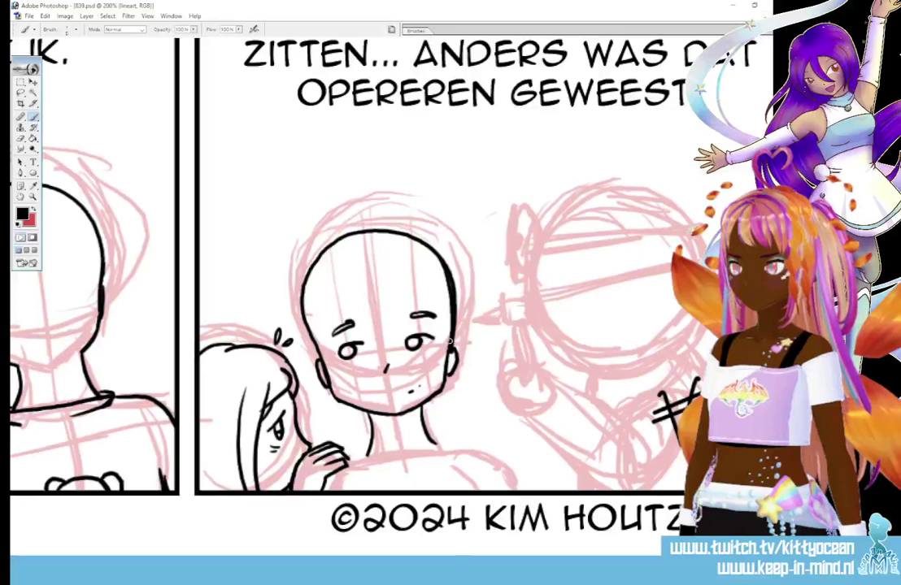
{"action": "left_click_drag", "start_coordinate": [447, 267], "coordinate": [457, 315]}
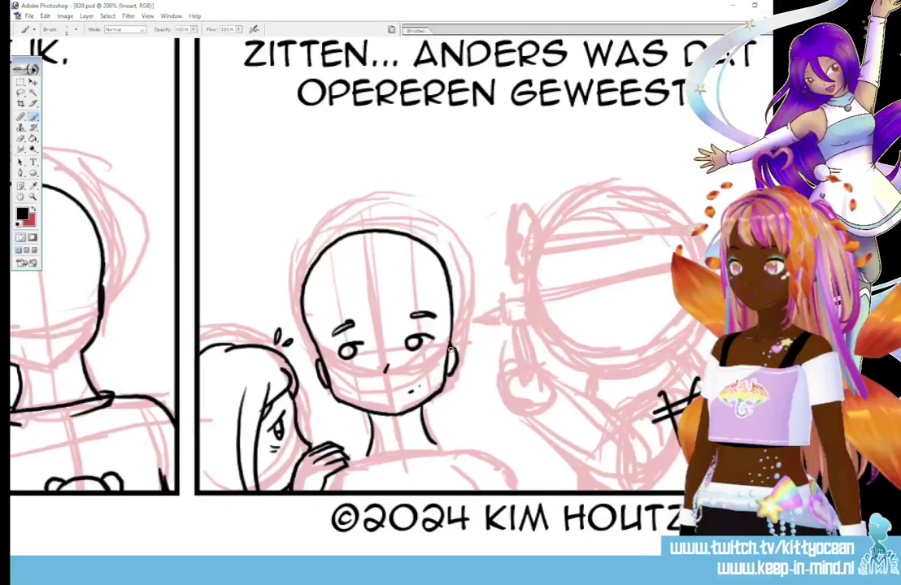
{"action": "mouse_move", "coordinate": [327, 243]}
{"action": "left_mouse_down"}
{"action": "mouse_move", "coordinate": [301, 301]}
{"action": "mouse_move", "coordinate": [316, 343]}
{"action": "left_mouse_up"}
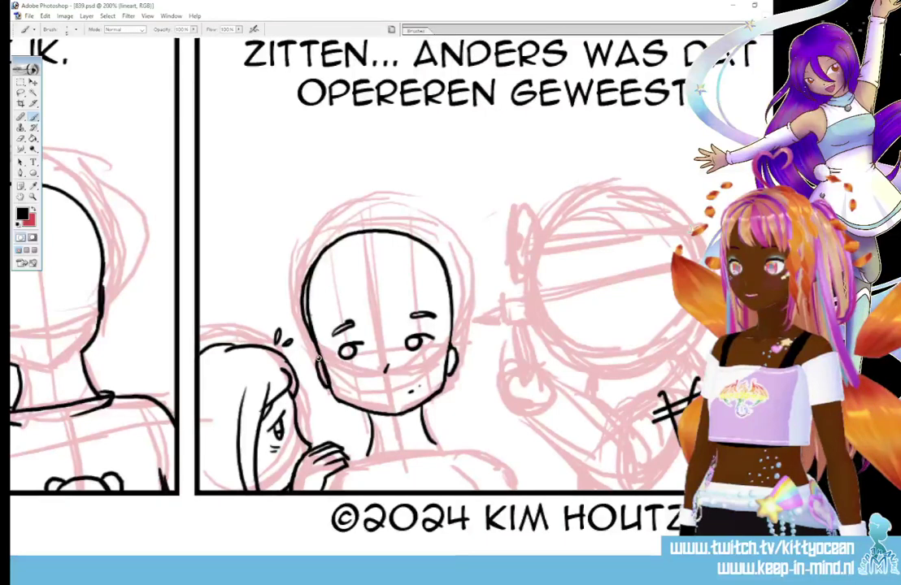
{"action": "mouse_move", "coordinate": [301, 278]}
{"action": "left_mouse_down"}
{"action": "mouse_move", "coordinate": [301, 315]}
{"action": "mouse_move", "coordinate": [305, 270]}
{"action": "left_mouse_up"}
{"action": "left_click_drag", "start_coordinate": [302, 309], "coordinate": [315, 348]}
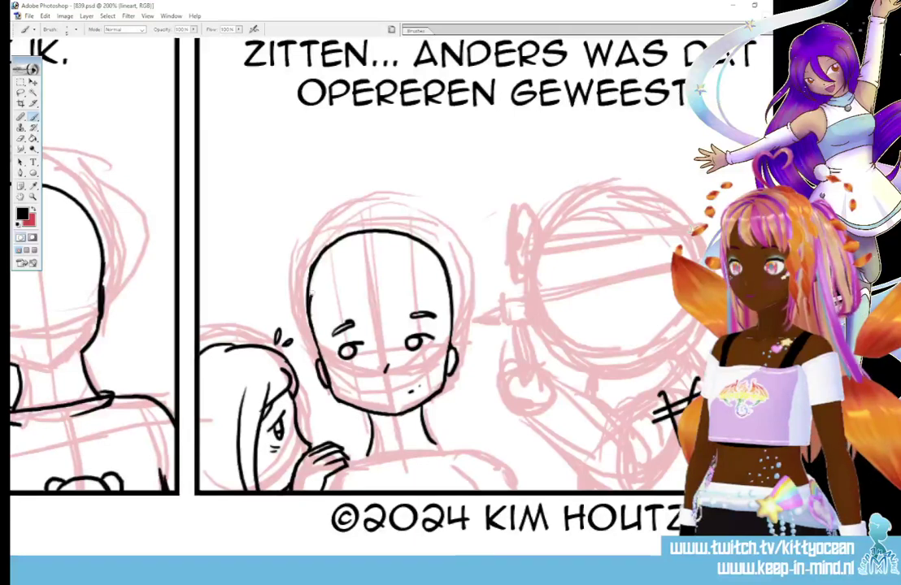
{"action": "left_click_drag", "start_coordinate": [376, 239], "coordinate": [437, 259]}
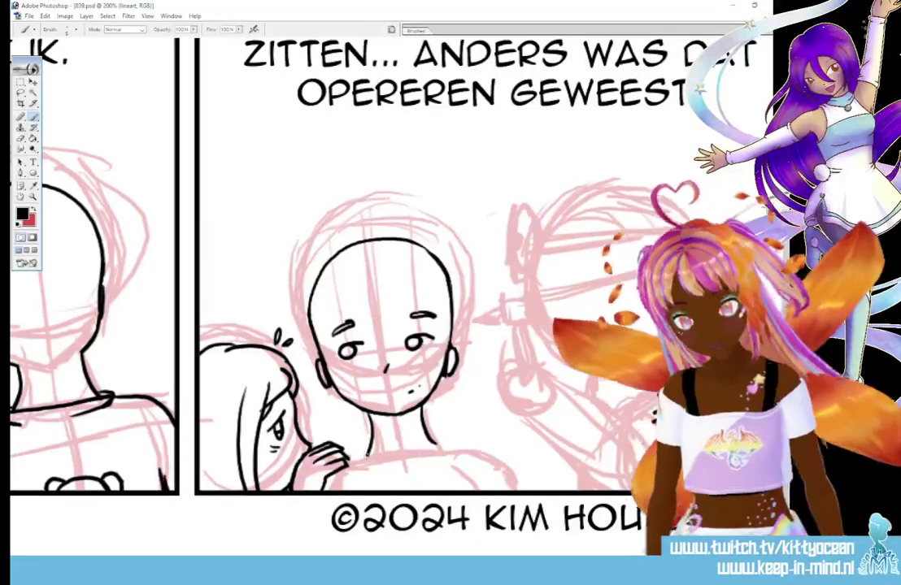
- Ink the middle figure's V-neck collar and the shoulder lines running down to the panel border
{"action": "mouse_move", "coordinate": [369, 457]}
{"action": "left_mouse_down"}
{"action": "mouse_move", "coordinate": [419, 473]}
{"action": "mouse_move", "coordinate": [436, 444]}
{"action": "mouse_move", "coordinate": [443, 472]}
{"action": "left_mouse_up"}
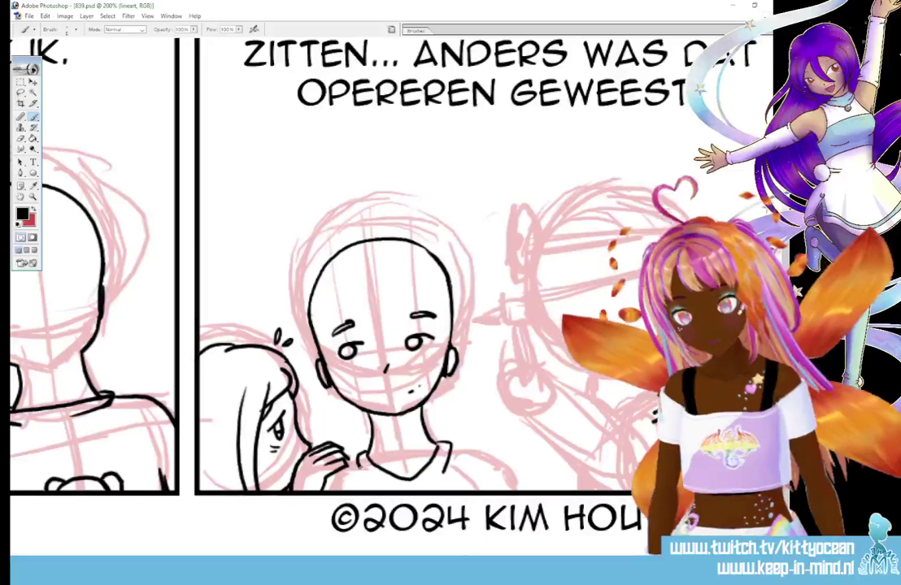
{"action": "left_click_drag", "start_coordinate": [366, 470], "coordinate": [362, 456]}
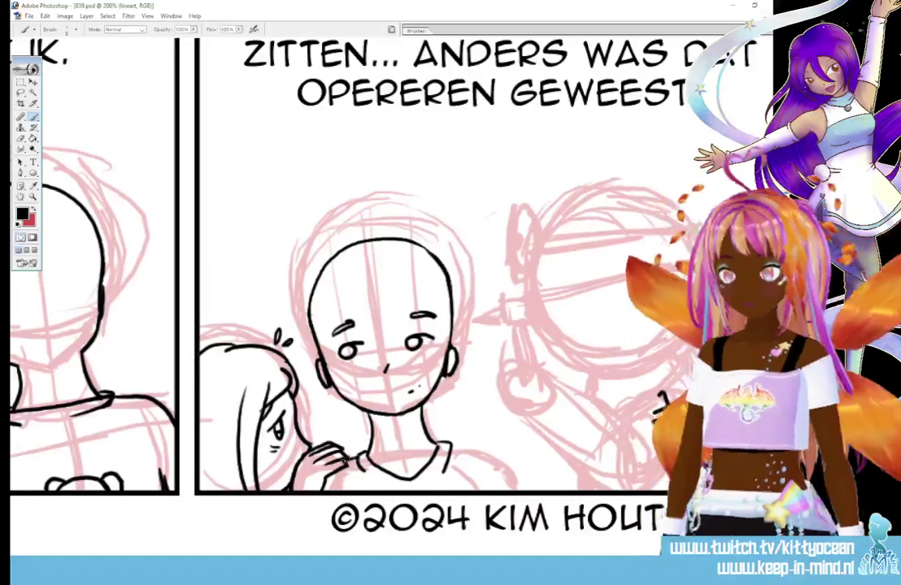
{"action": "left_click_drag", "start_coordinate": [452, 448], "coordinate": [524, 488]}
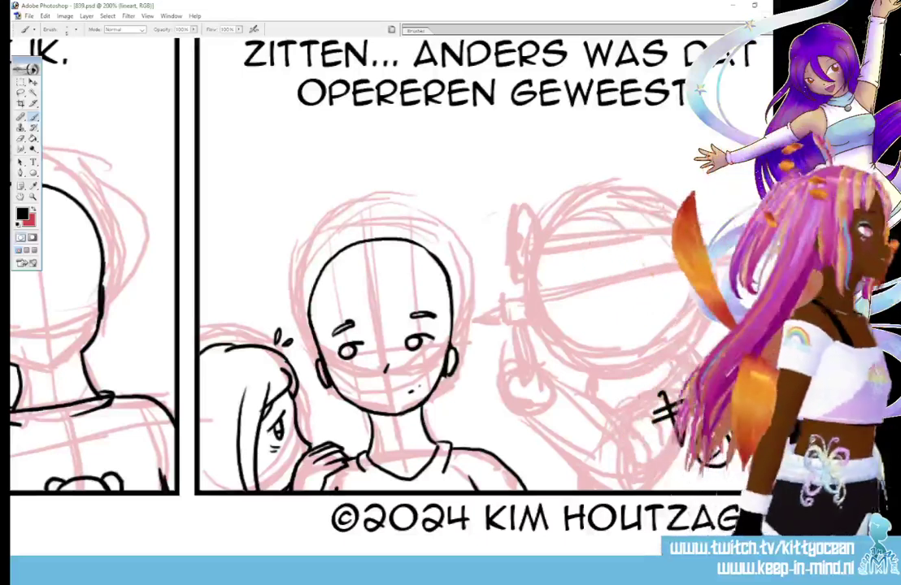
- Lasso the doctor's sketch on the sketch layer and move it lower in the last panel
{"action": "key", "text": "alt+bracketleft"}
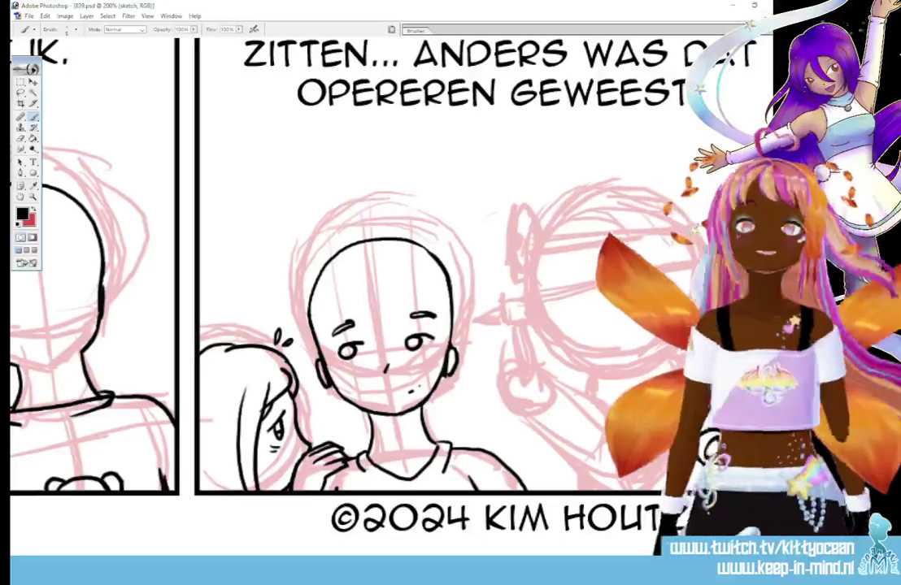
{"action": "key", "text": "l"}
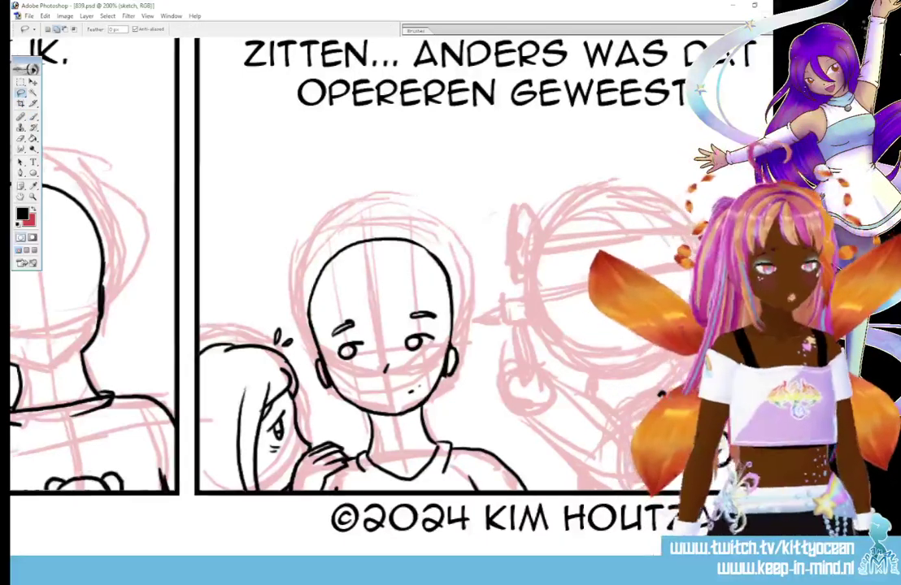
{"action": "scroll", "coordinate": [332, 246], "scroll_direction": "right", "scroll_amount": 2}
{"action": "mouse_move", "coordinate": [480, 487]}
{"action": "left_mouse_down"}
{"action": "mouse_move", "coordinate": [429, 325]}
{"action": "mouse_move", "coordinate": [667, 167]}
{"action": "left_mouse_up"}
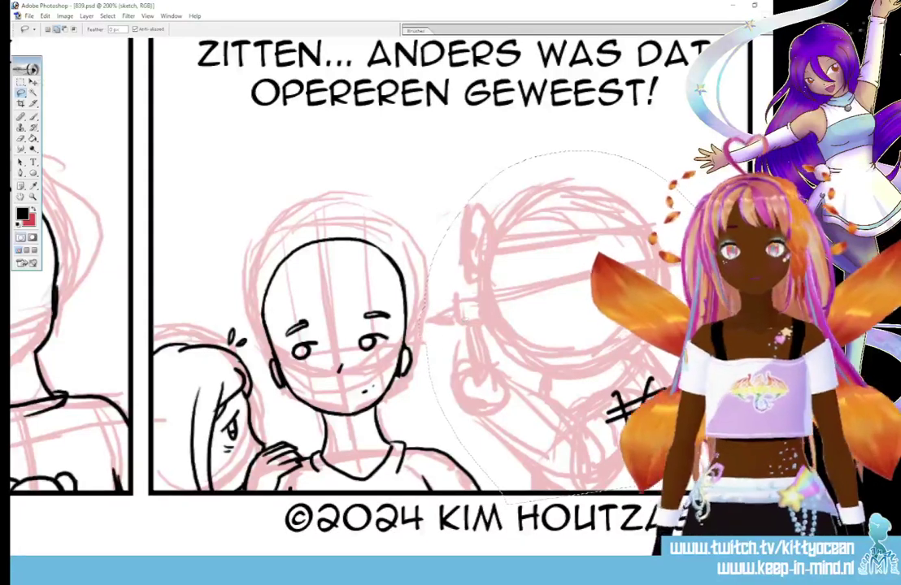
{"action": "key", "text": "v"}
{"action": "left_click_drag", "start_coordinate": [599, 378], "coordinate": [592, 390]}
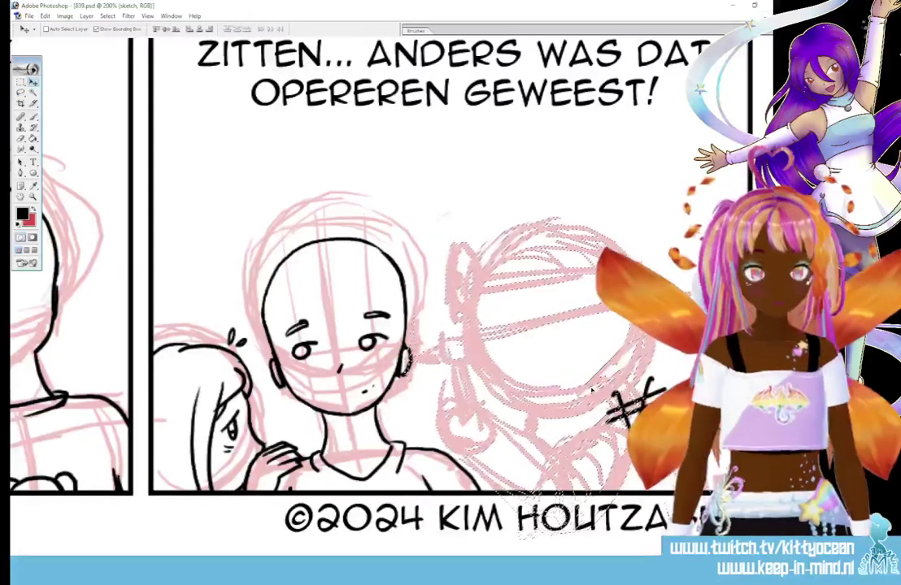
- Transform the selected doctor sketch to about 104% height, nudge it into place and apply the change
{"action": "key", "text": "ctrl+t"}
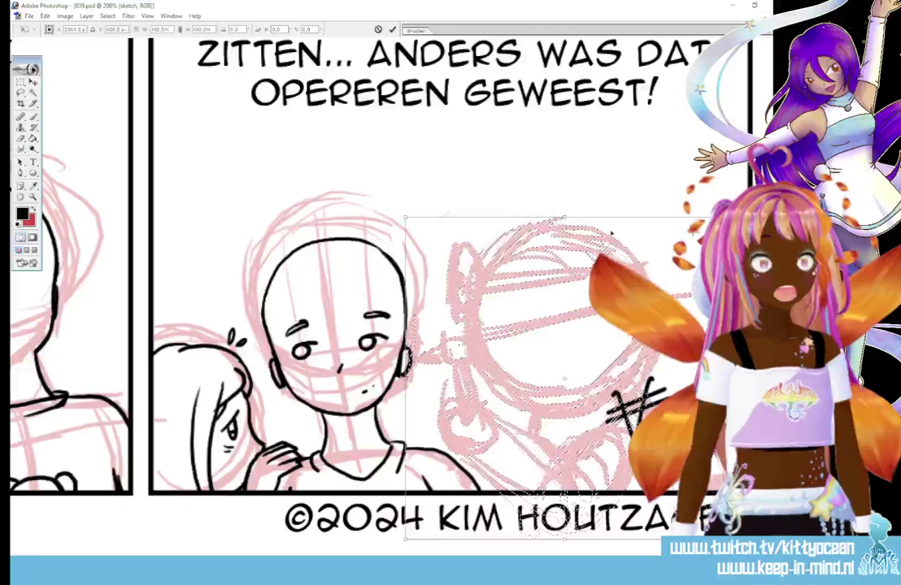
{"action": "left_click_drag", "start_coordinate": [404, 218], "coordinate": [405, 211]}
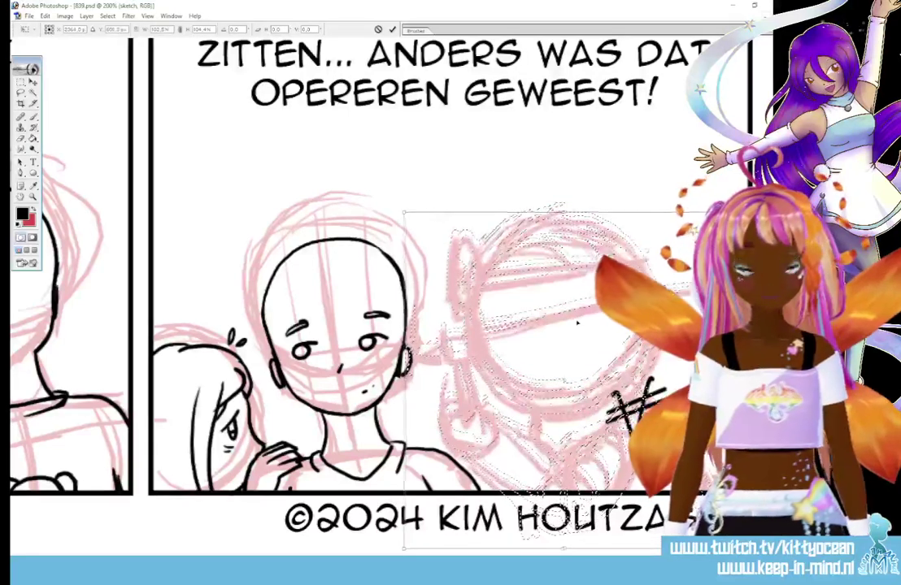
{"action": "left_click_drag", "start_coordinate": [579, 322], "coordinate": [576, 325]}
{"action": "left_click", "coordinate": [391, 31]}
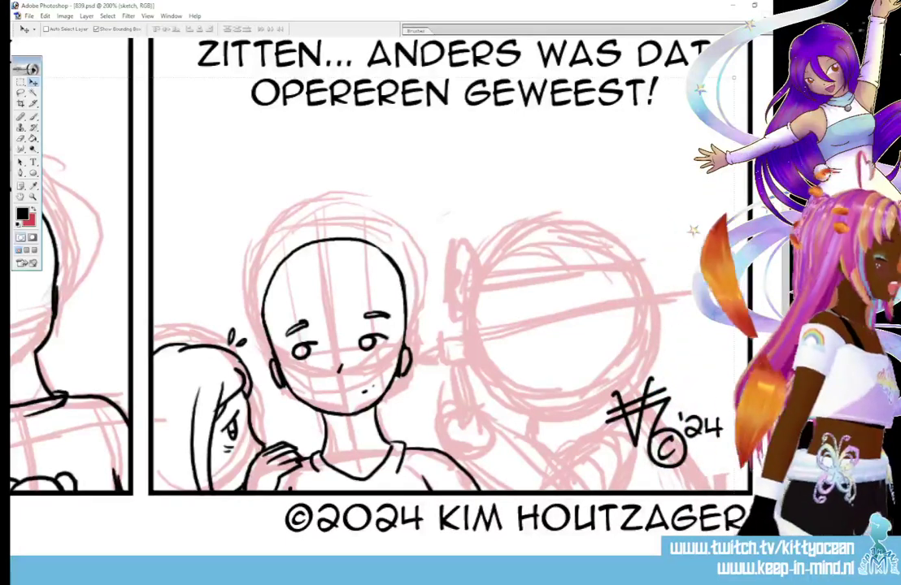
- Return to the lineart layer and ink the doctor's curved jaw and the crown of the head with the brush
{"action": "key", "text": "alt+bracketright"}
{"action": "left_click", "coordinate": [33, 118]}
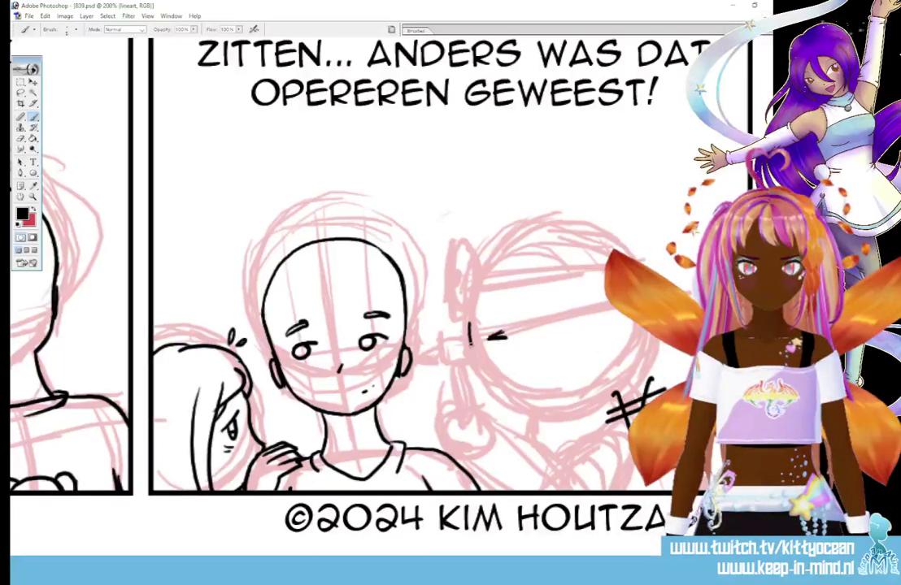
{"action": "left_click_drag", "start_coordinate": [470, 323], "coordinate": [557, 407]}
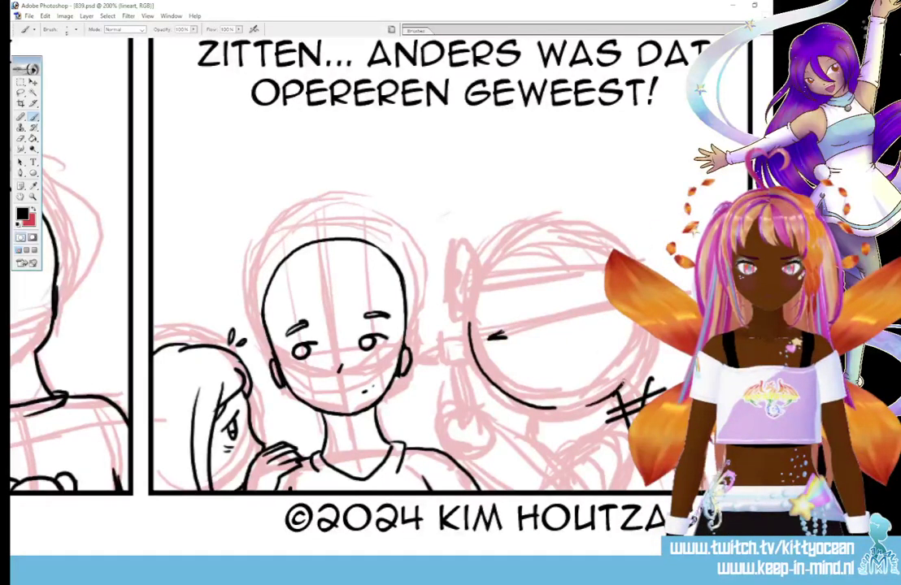
{"action": "mouse_move", "coordinate": [490, 262]}
{"action": "left_mouse_down"}
{"action": "mouse_move", "coordinate": [569, 229]}
{"action": "mouse_move", "coordinate": [642, 258]}
{"action": "left_mouse_up"}
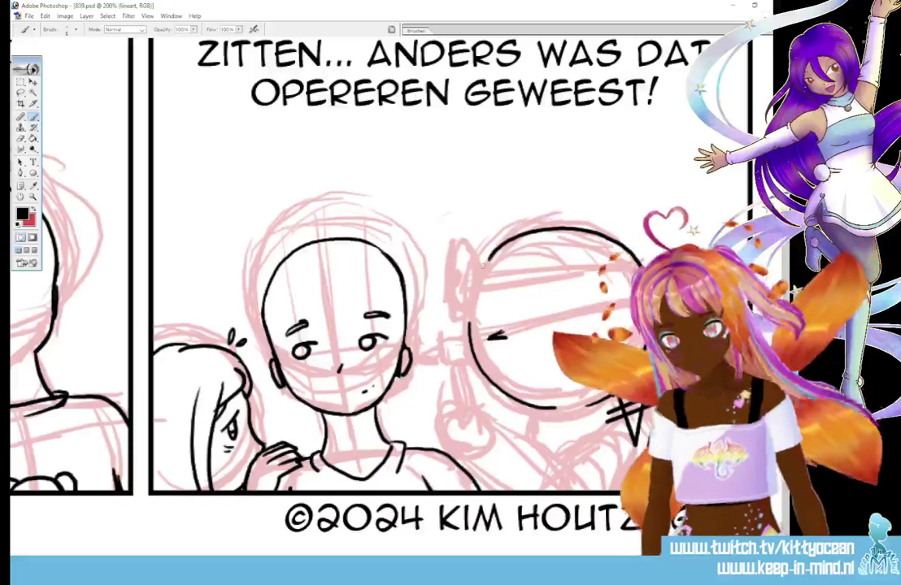
- Ink the doctor's round head mirror and the two edges of its headband, and clean up the crown outline
{"action": "left_click_drag", "start_coordinate": [462, 259], "coordinate": [461, 319]}
{"action": "mouse_move", "coordinate": [460, 272]}
{"action": "left_mouse_down"}
{"action": "mouse_move", "coordinate": [461, 313]}
{"action": "mouse_move", "coordinate": [634, 267]}
{"action": "left_mouse_up"}
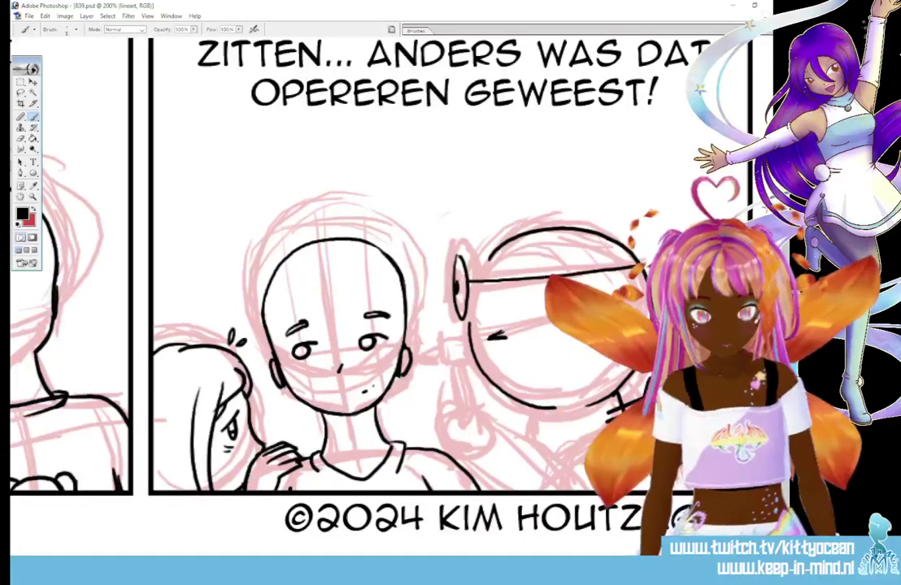
{"action": "left_click_drag", "start_coordinate": [467, 299], "coordinate": [639, 278]}
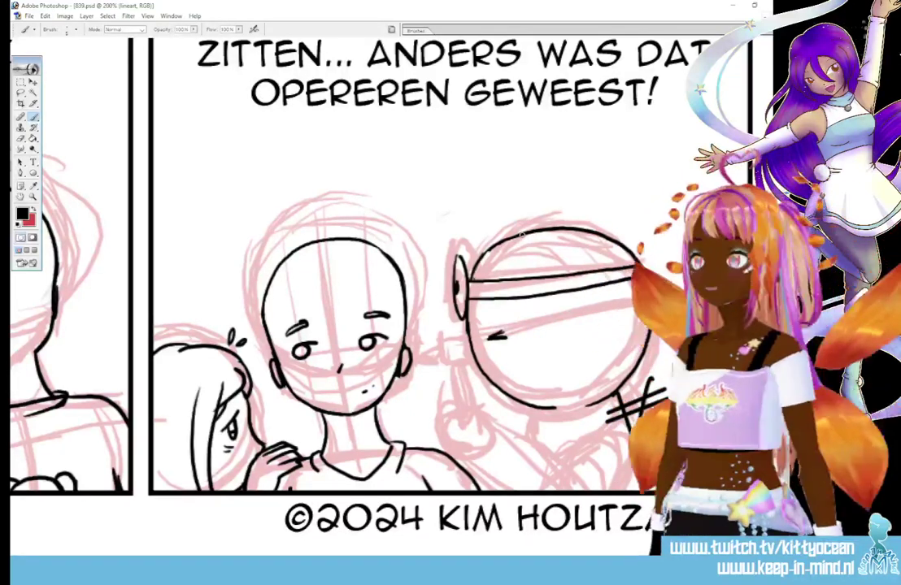
{"action": "left_click_drag", "start_coordinate": [501, 238], "coordinate": [563, 227]}
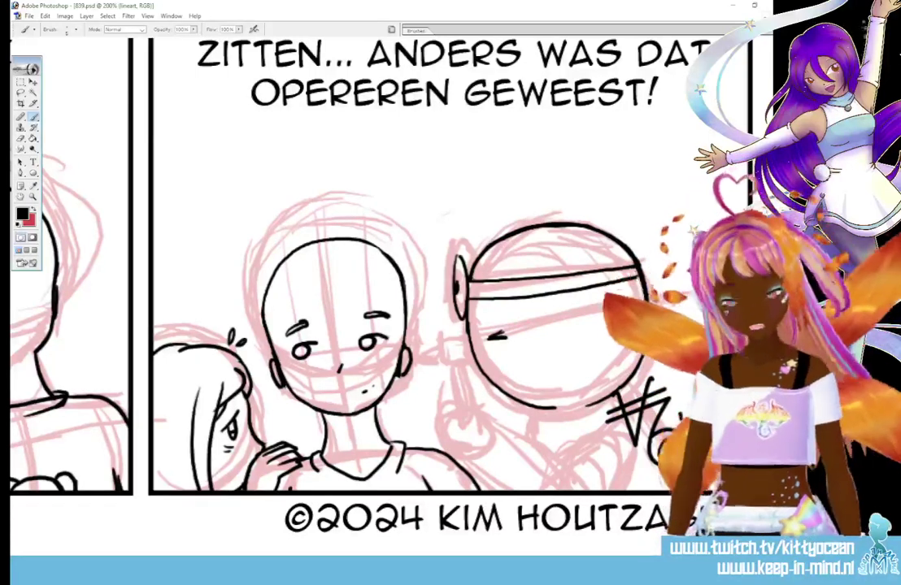
- Ink the doctor's raised, cuffed sleeve and coat collar, and the rounded hand at the end of the sleeve
{"action": "mouse_move", "coordinate": [478, 477]}
{"action": "left_mouse_down"}
{"action": "mouse_move", "coordinate": [493, 417]}
{"action": "mouse_move", "coordinate": [493, 473]}
{"action": "left_mouse_up"}
{"action": "mouse_move", "coordinate": [510, 436]}
{"action": "left_mouse_down"}
{"action": "mouse_move", "coordinate": [549, 450]}
{"action": "mouse_move", "coordinate": [563, 484]}
{"action": "left_mouse_up"}
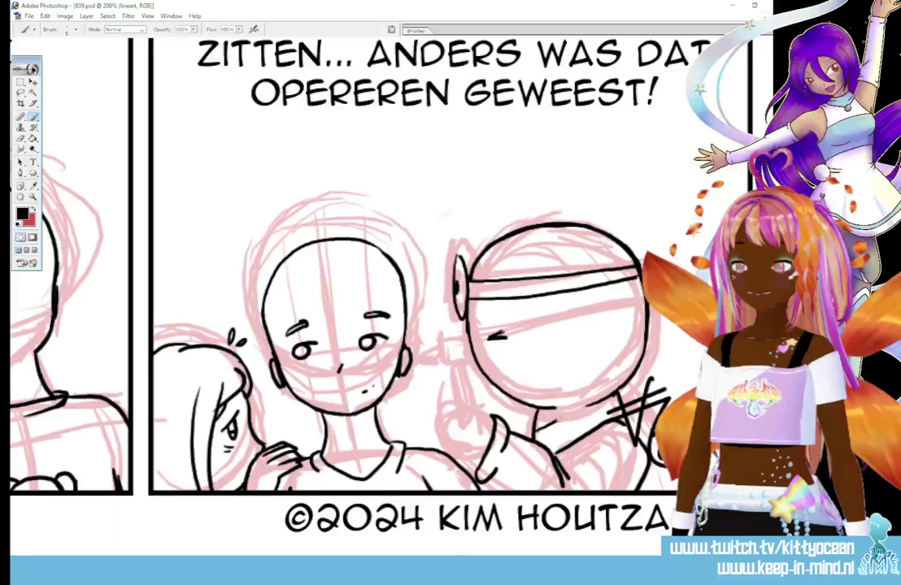
{"action": "left_click_drag", "start_coordinate": [533, 424], "coordinate": [623, 389]}
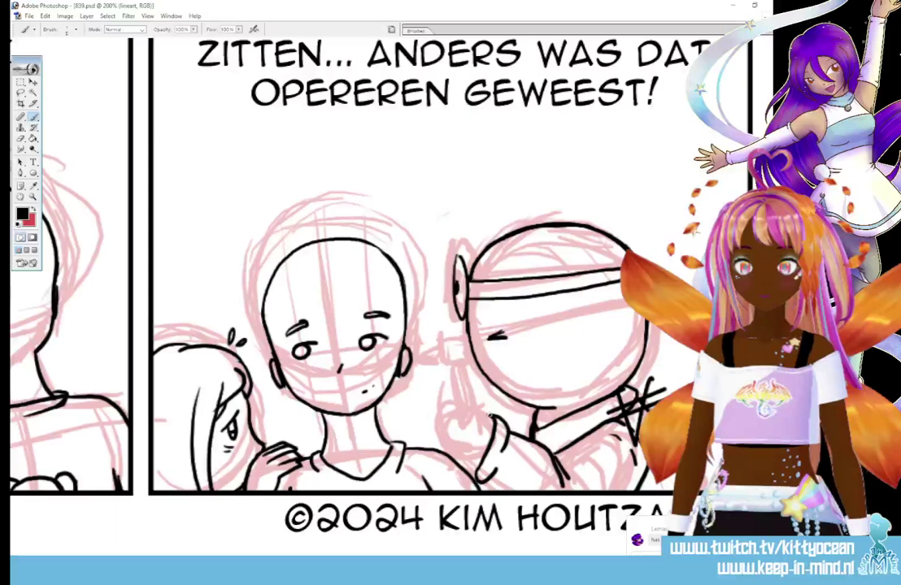
{"action": "mouse_move", "coordinate": [493, 419]}
{"action": "left_mouse_down"}
{"action": "mouse_move", "coordinate": [451, 399]}
{"action": "mouse_move", "coordinate": [438, 418]}
{"action": "mouse_move", "coordinate": [459, 451]}
{"action": "left_mouse_up"}
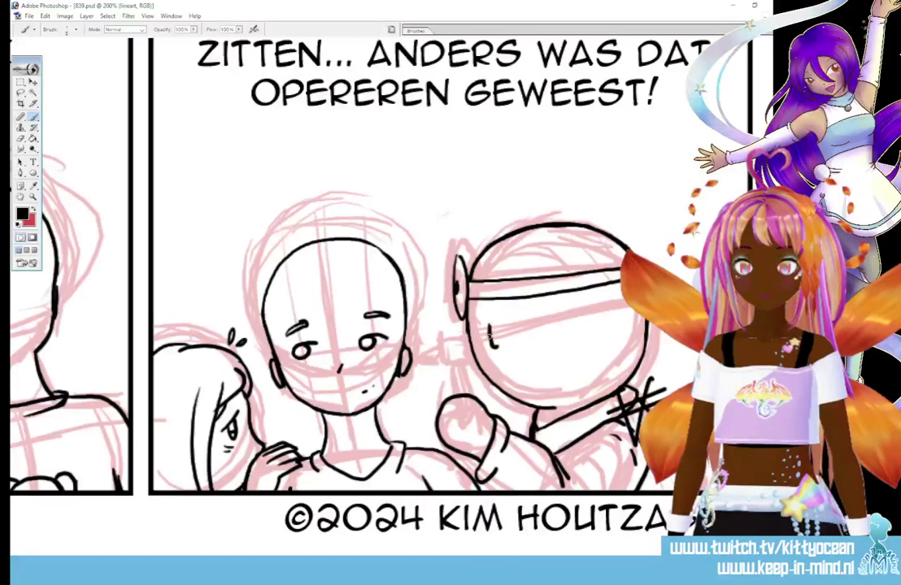
- Ink the doctor's slanted brow and small mouth, and the otoscope reaching from the hand to the middle figure's ear
{"action": "left_click_drag", "start_coordinate": [486, 319], "coordinate": [503, 308]}
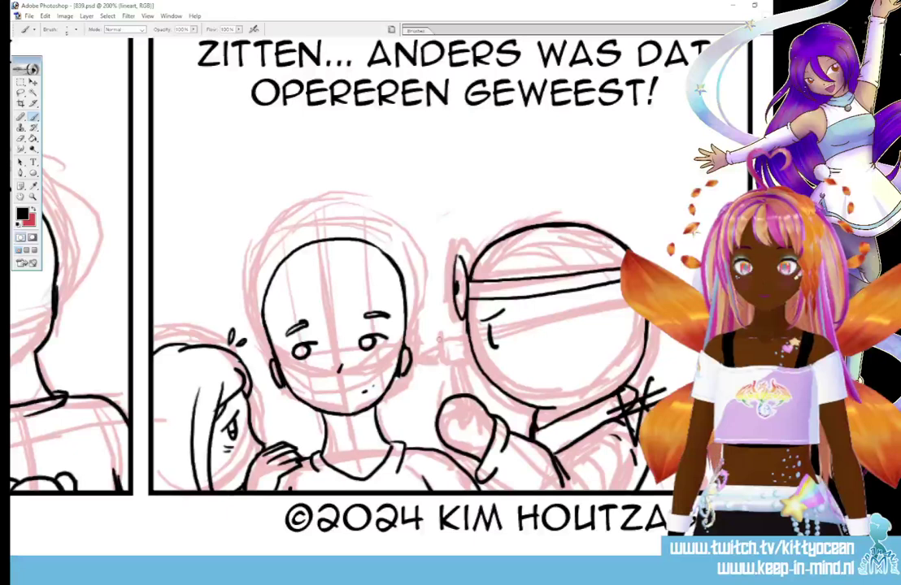
{"action": "mouse_move", "coordinate": [443, 339]}
{"action": "left_mouse_down"}
{"action": "mouse_move", "coordinate": [474, 359]}
{"action": "mouse_move", "coordinate": [448, 360]}
{"action": "mouse_move", "coordinate": [440, 339]}
{"action": "mouse_move", "coordinate": [439, 349]}
{"action": "mouse_move", "coordinate": [404, 364]}
{"action": "left_mouse_up"}
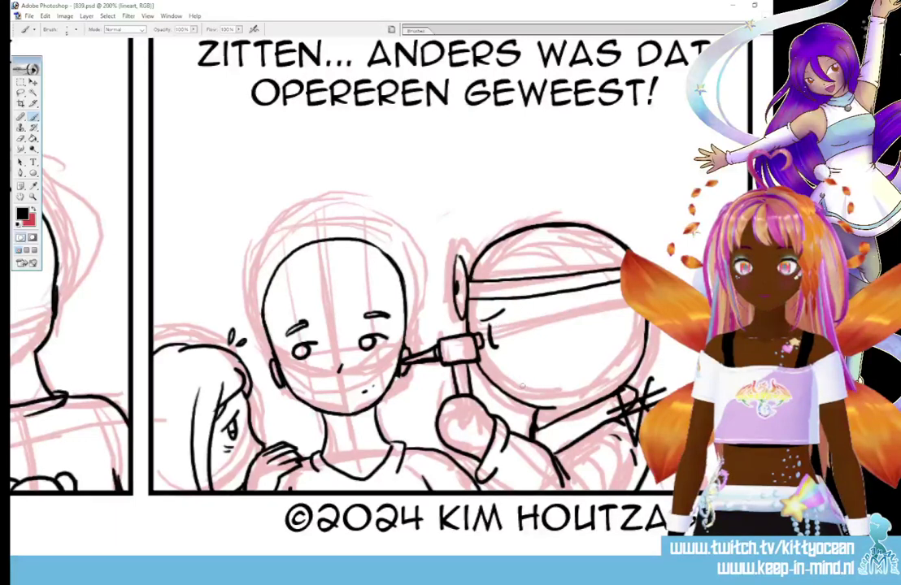
{"action": "left_click_drag", "start_coordinate": [521, 382], "coordinate": [526, 391]}
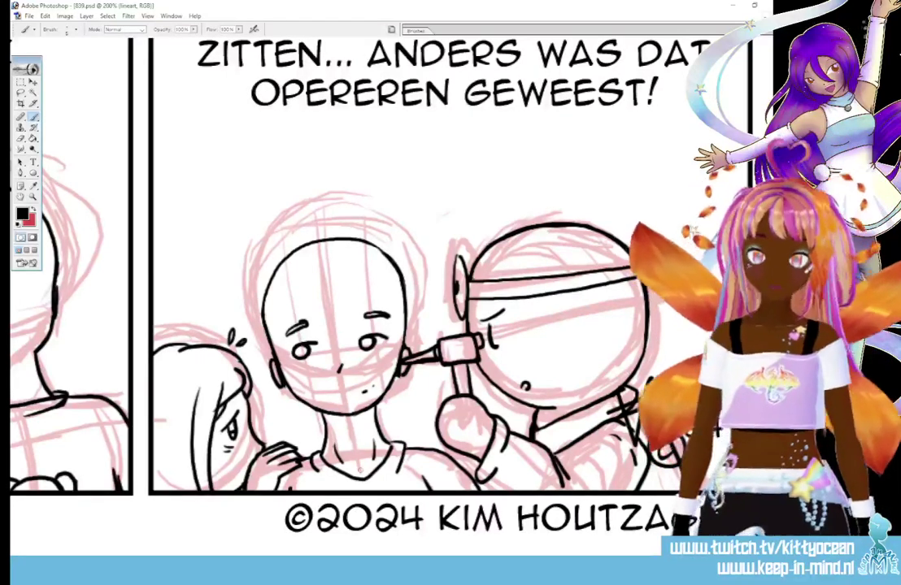
- Hide the red sketch so that only the lineart and text show across the whole strip
{"action": "key", "text": "ctrl+minus"}
{"action": "key", "text": "ctrl+minus"}
{"action": "key", "text": "ctrl+minus"}
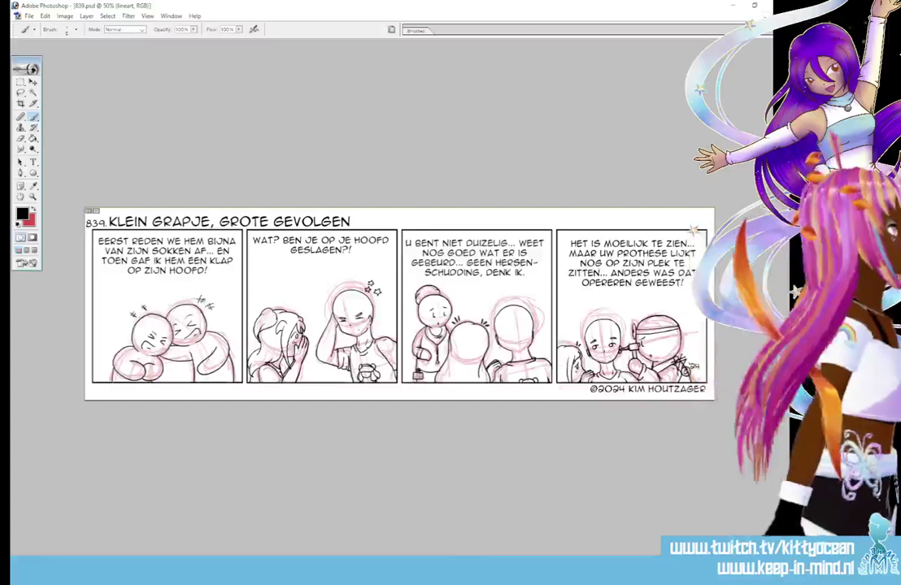
{"action": "key", "text": "ctrl+comma"}
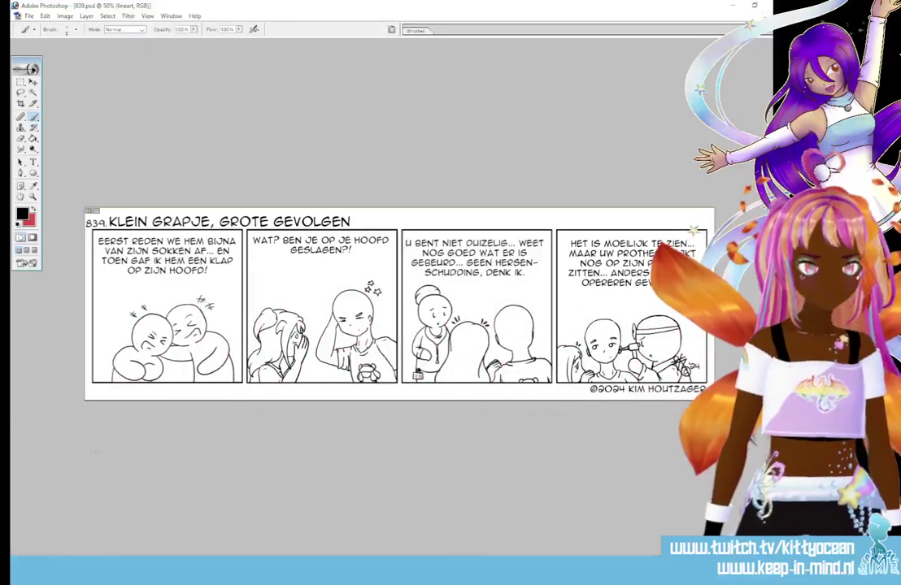
- Select the fourth panel's inked figures and scale them up proportionally to 111%
{"action": "left_click", "coordinate": [19, 81]}
{"action": "left_click_drag", "start_coordinate": [556, 323], "coordinate": [699, 400]}
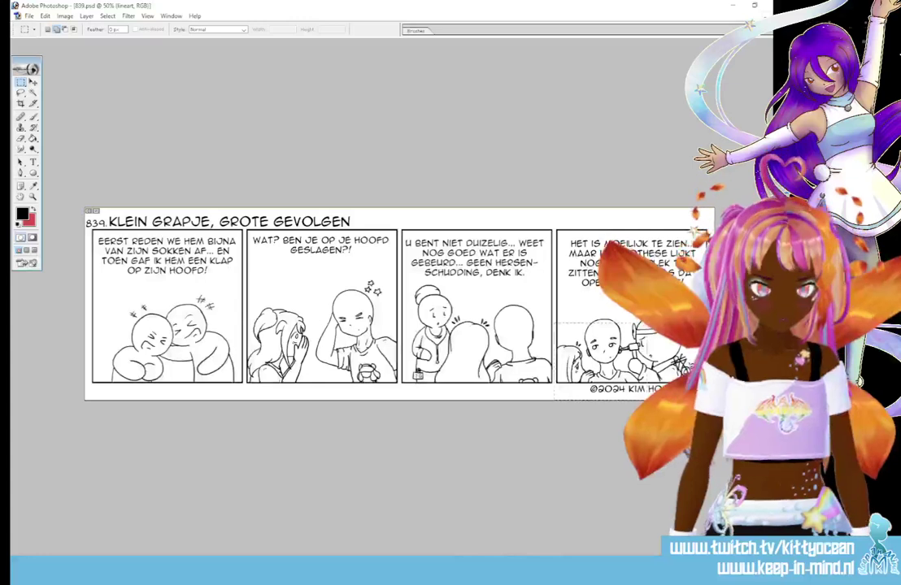
{"action": "left_click", "coordinate": [34, 82]}
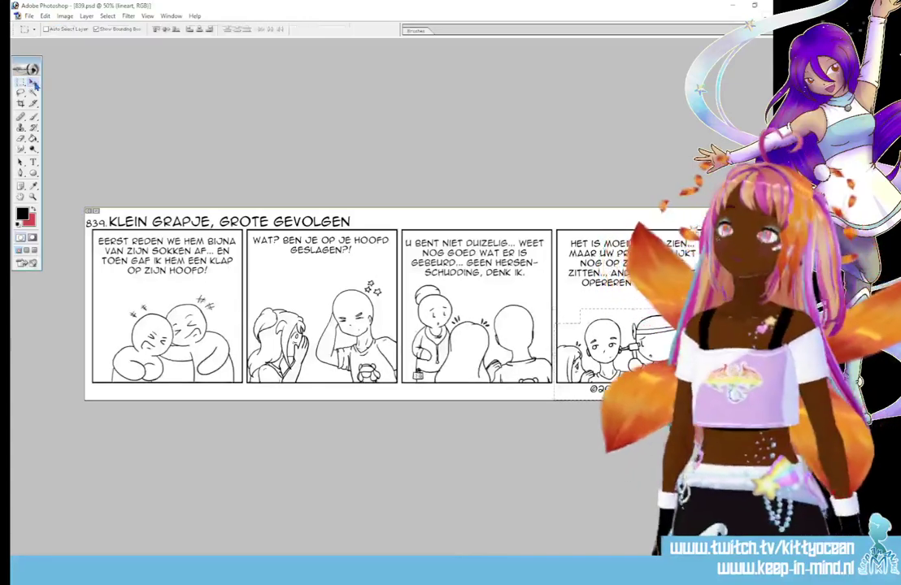
{"action": "key", "text": "ctrl+t"}
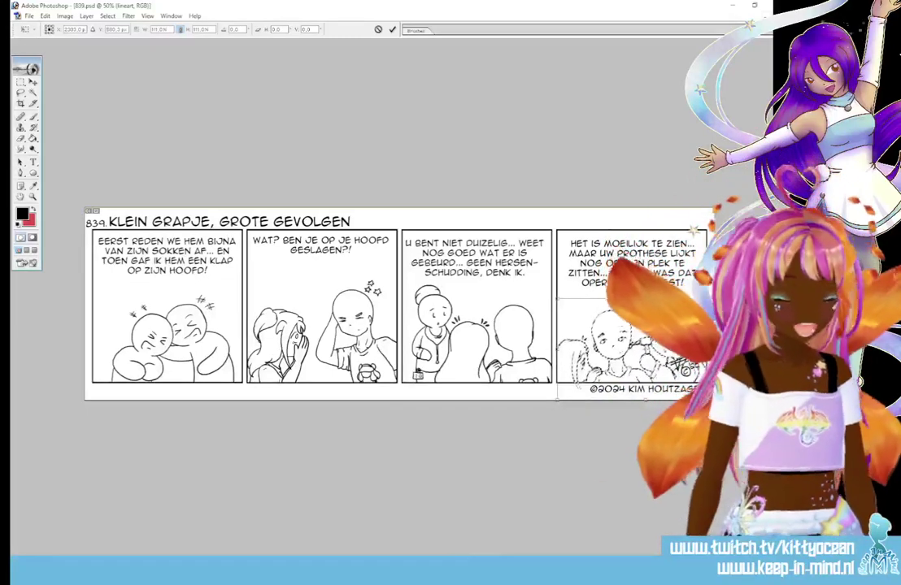
{"action": "left_click", "coordinate": [392, 29]}
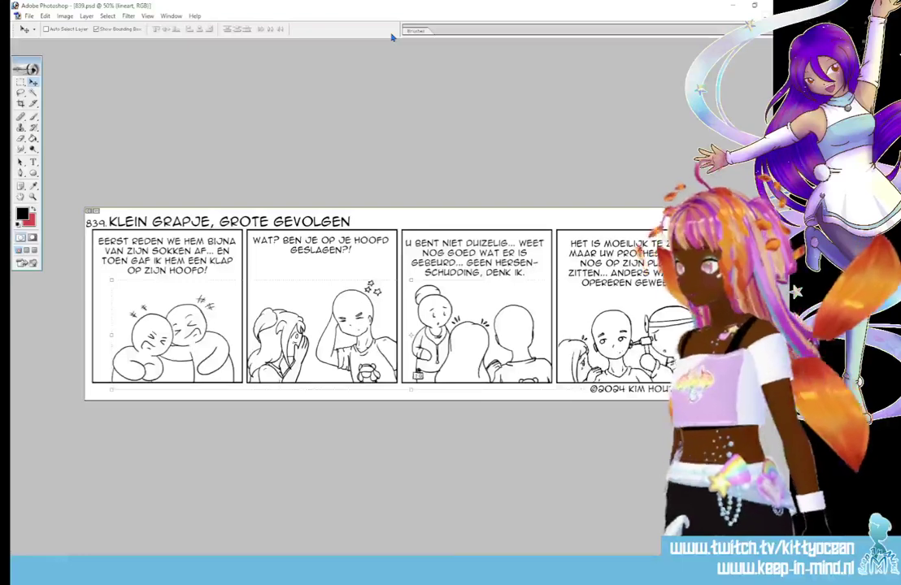
- Extend the girl's hair outline to the fourth panel's border with the brush, filling the gap beside the frame
{"action": "key", "text": "ctrl+plus"}
{"action": "key", "text": "ctrl+plus"}
{"action": "key", "text": "ctrl+plus"}
{"action": "key", "text": "ctrl+plus"}
{"action": "key", "text": "ctrl+plus"}
{"action": "key", "text": "ctrl+plus"}
{"action": "scroll", "coordinate": [392, 40], "scroll_direction": "down", "scroll_amount": 5}
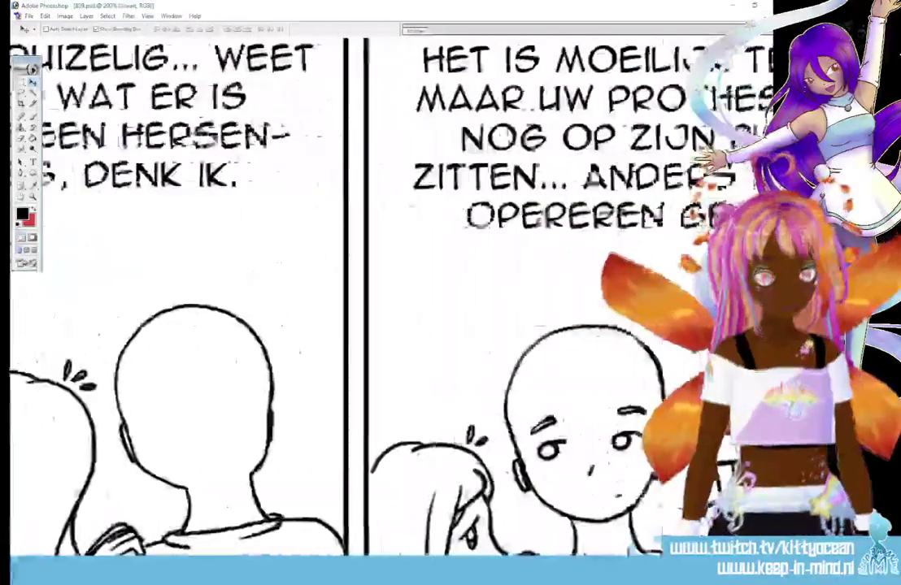
{"action": "scroll", "coordinate": [342, 293], "scroll_direction": "down", "scroll_amount": 3}
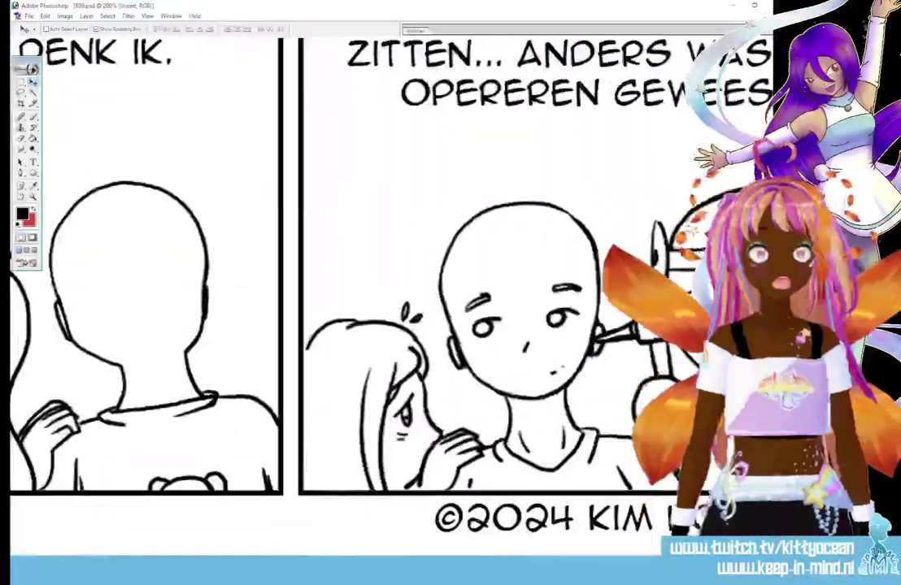
{"action": "left_click", "coordinate": [36, 128]}
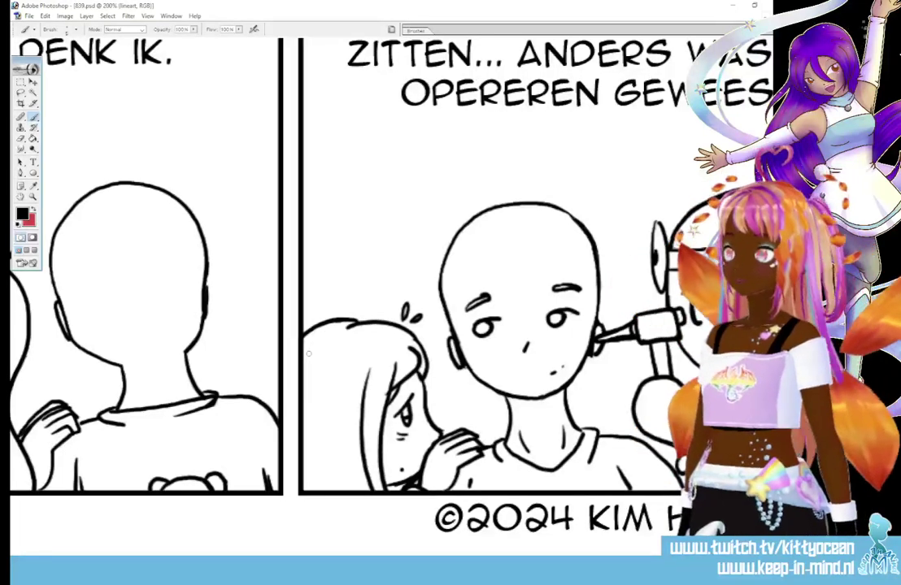
- Inspect the complete strip and the enlarged fourth-panel lineart, checking how the figures fit inside the frame
{"action": "key", "text": "ctrl+minus"}
{"action": "key", "text": "ctrl+minus"}
{"action": "key", "text": "ctrl+minus"}
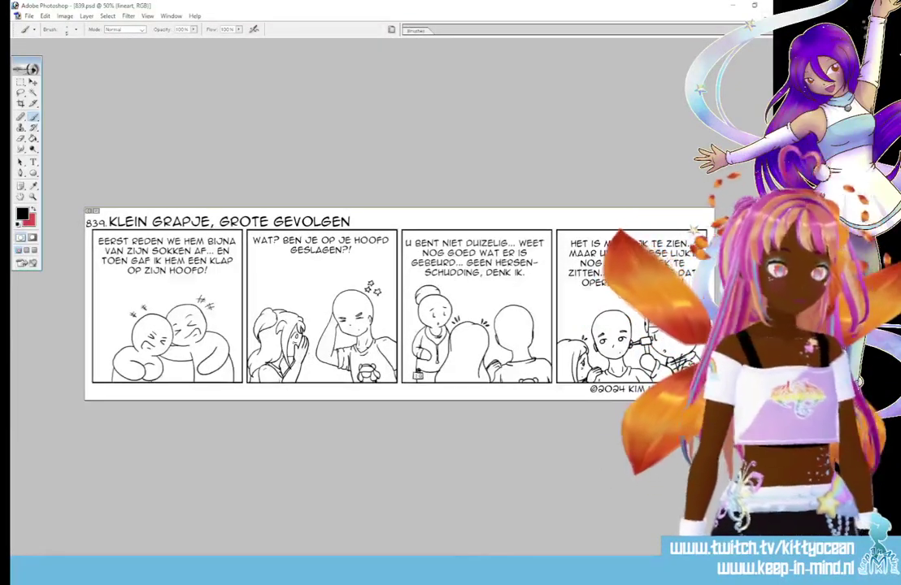
{"action": "key", "text": "ctrl+plus"}
{"action": "key", "text": "ctrl+plus"}
{"action": "key", "text": "ctrl+plus"}
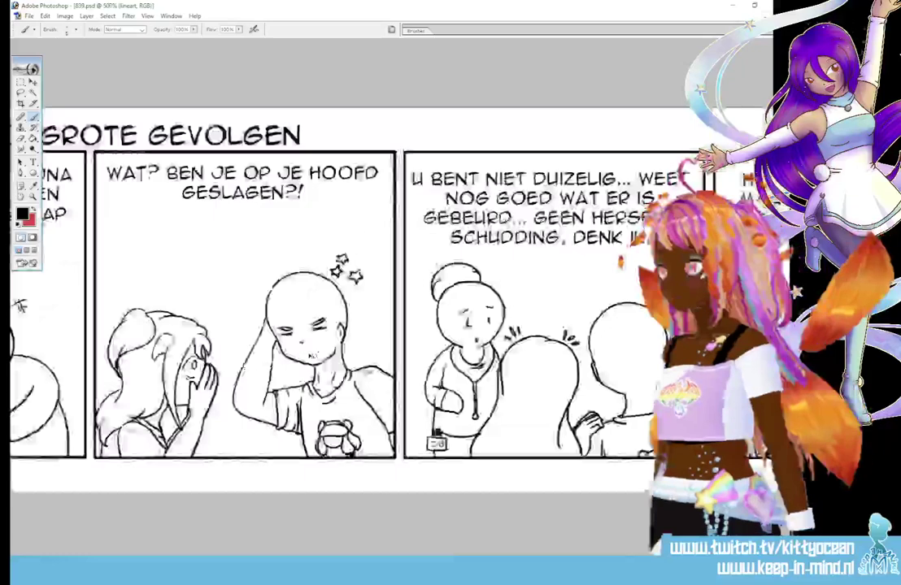
{"action": "scroll", "coordinate": [308, 355], "scroll_direction": "down", "scroll_amount": 10}
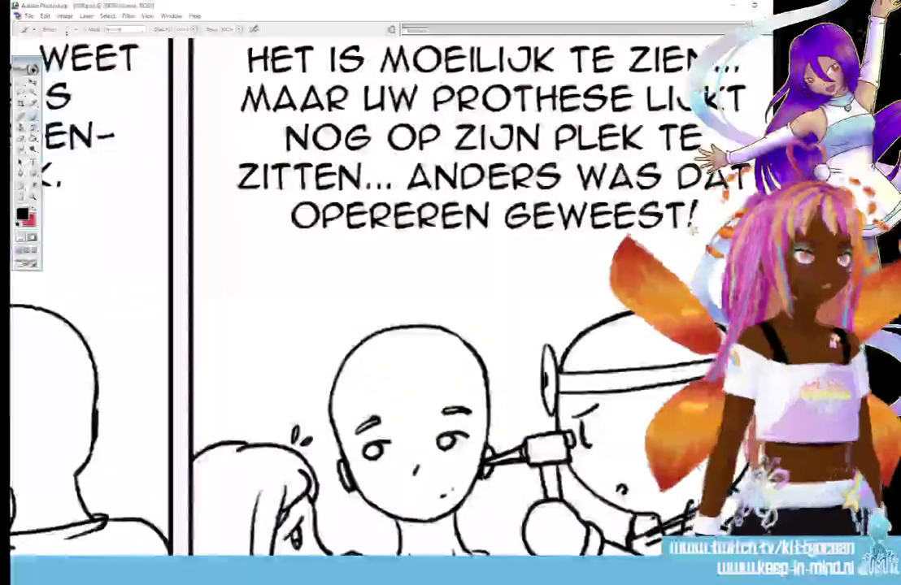
{"action": "scroll", "coordinate": [692, 231], "scroll_direction": "down", "scroll_amount": 3}
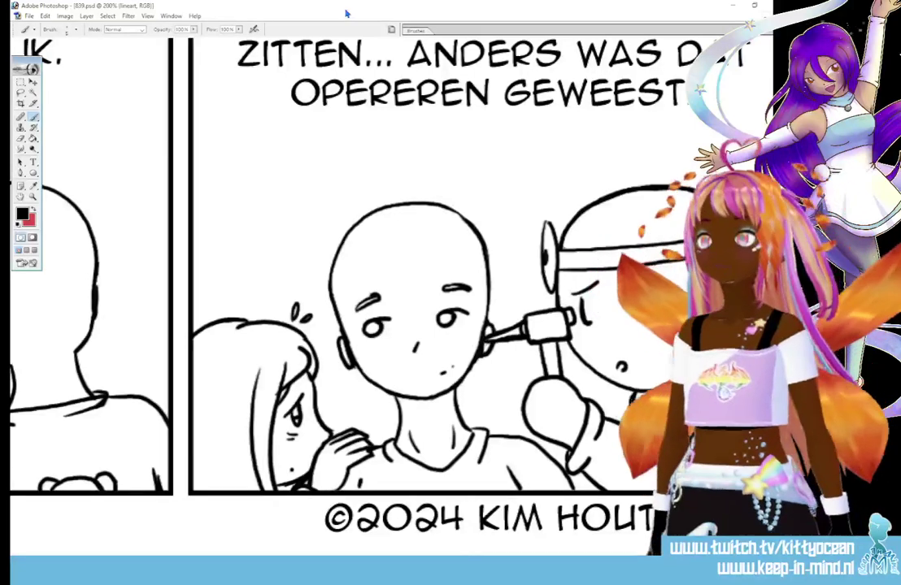
{"action": "key", "text": "ctrl+minus"}
{"action": "key", "text": "ctrl+minus"}
{"action": "key", "text": "ctrl+minus"}
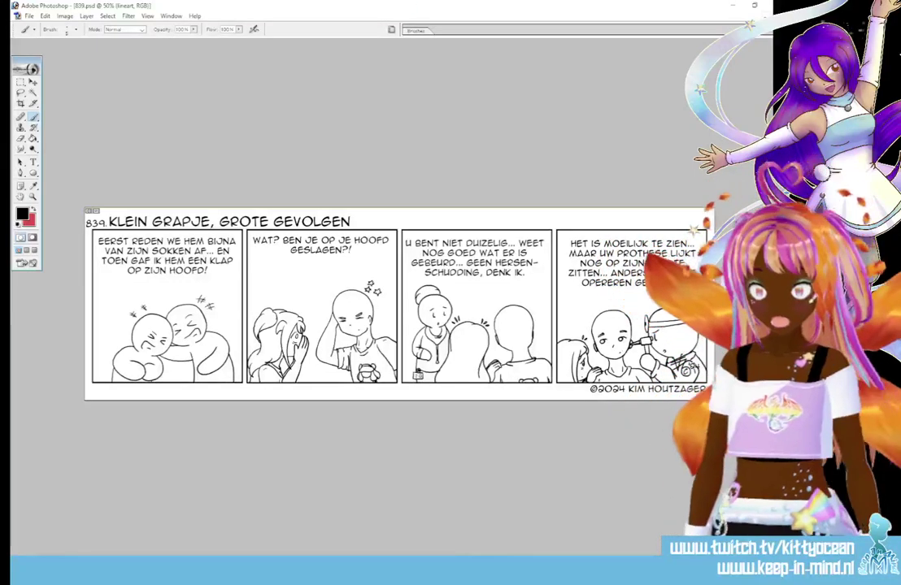
- Switch to Snipping Tool, capture the whole comic strip and copy the snip, closing the tool when done
{"action": "key", "text": "alt+Tab"}
{"action": "left_click", "coordinate": [52, 145]}
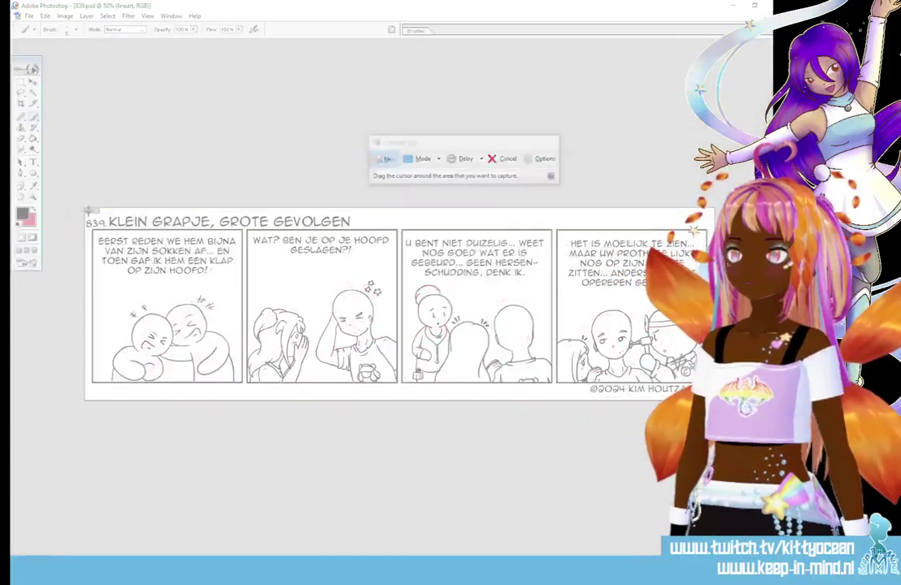
{"action": "left_click_drag", "start_coordinate": [80, 203], "coordinate": [713, 407]}
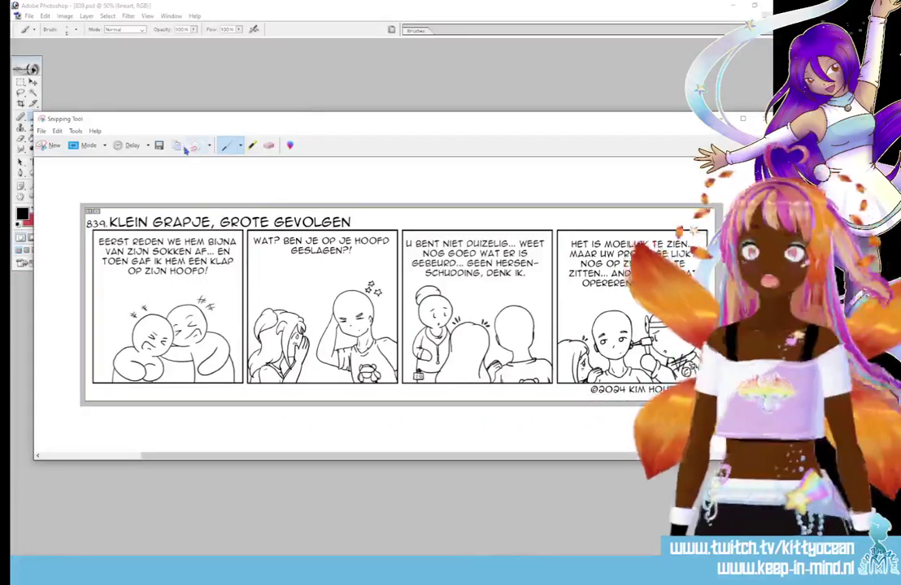
{"action": "left_click", "coordinate": [178, 147]}
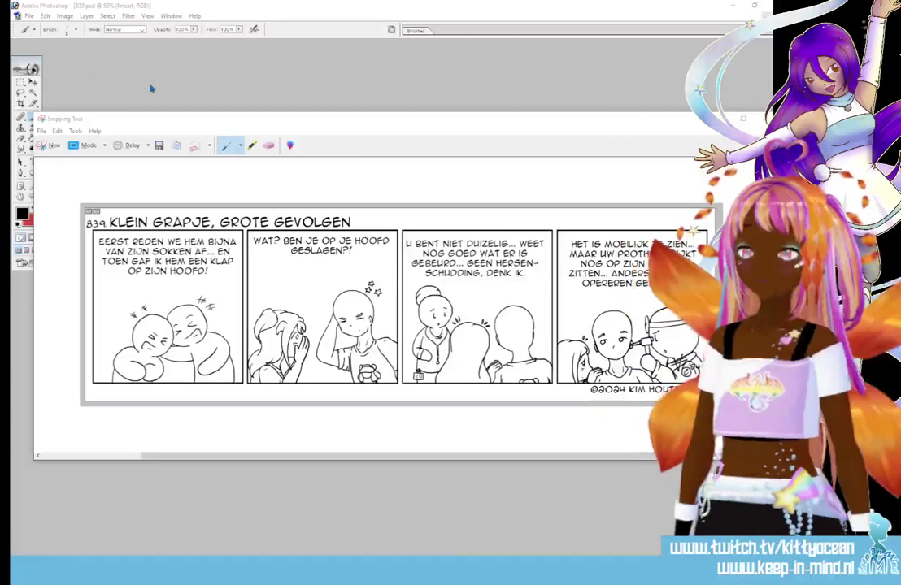
{"action": "left_click", "coordinate": [762, 119]}
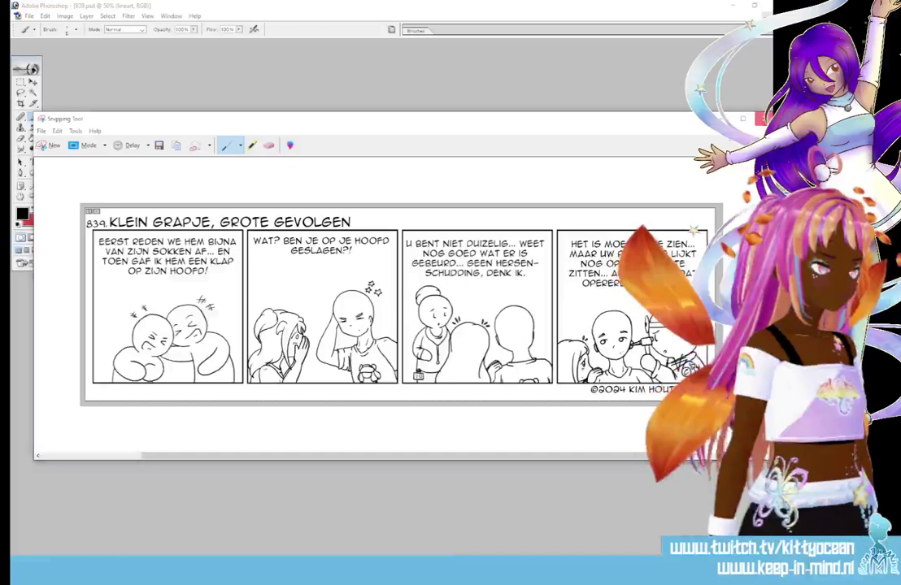
{"action": "left_click", "coordinate": [443, 296]}
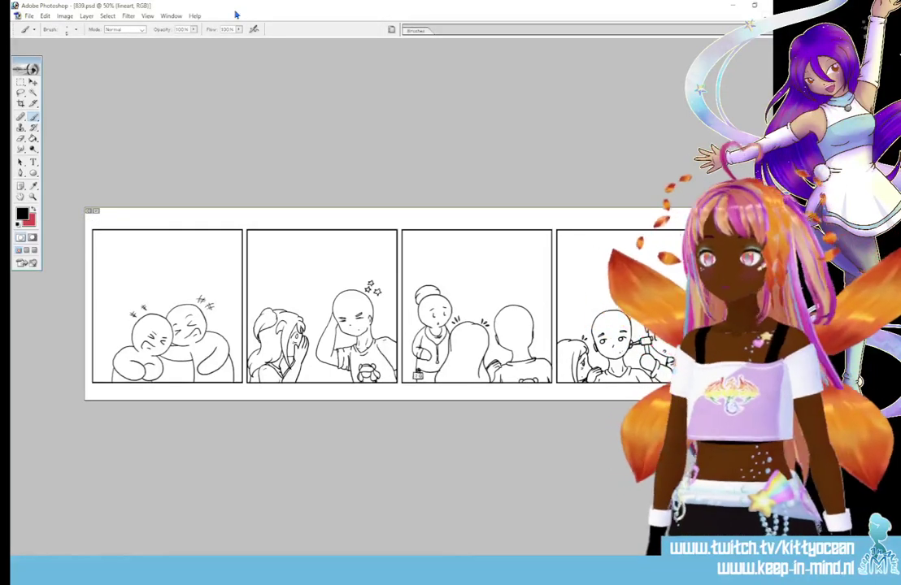
- Copy the merged, text-free strip artwork and paste it as a new layer
{"action": "key", "text": "ctrl+a"}
{"action": "key", "text": "ctrl+shift+c"}
{"action": "key", "text": "ctrl+v"}
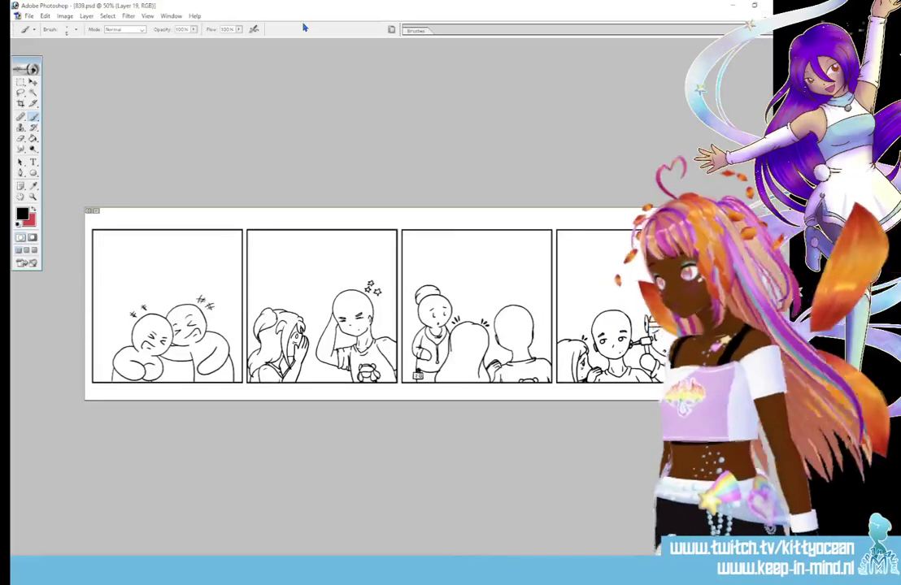
- Open the foreground colour's red value for editing
{"action": "key", "text": "ctrl+alt+0"}
{"action": "scroll", "coordinate": [307, 538], "scroll_direction": "left", "scroll_amount": 5}
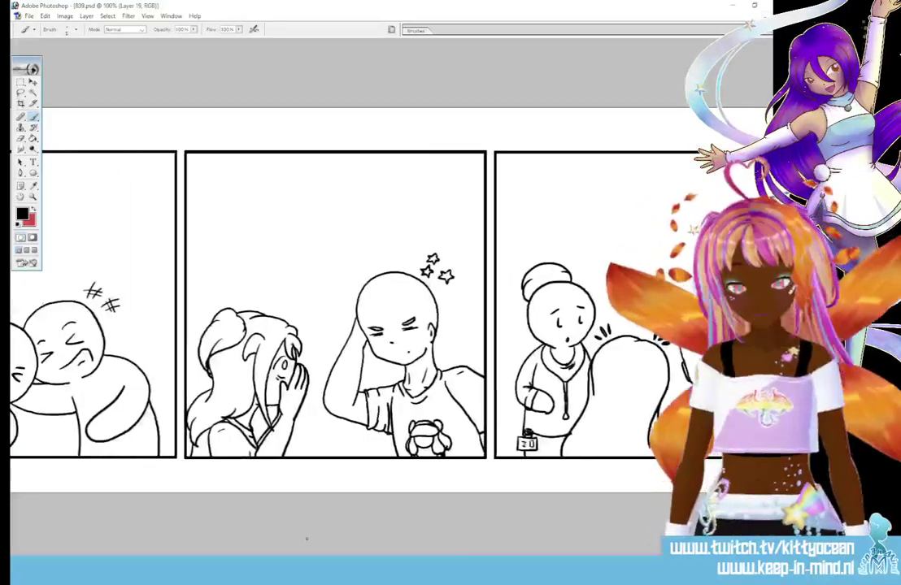
{"action": "left_click", "coordinate": [22, 213]}
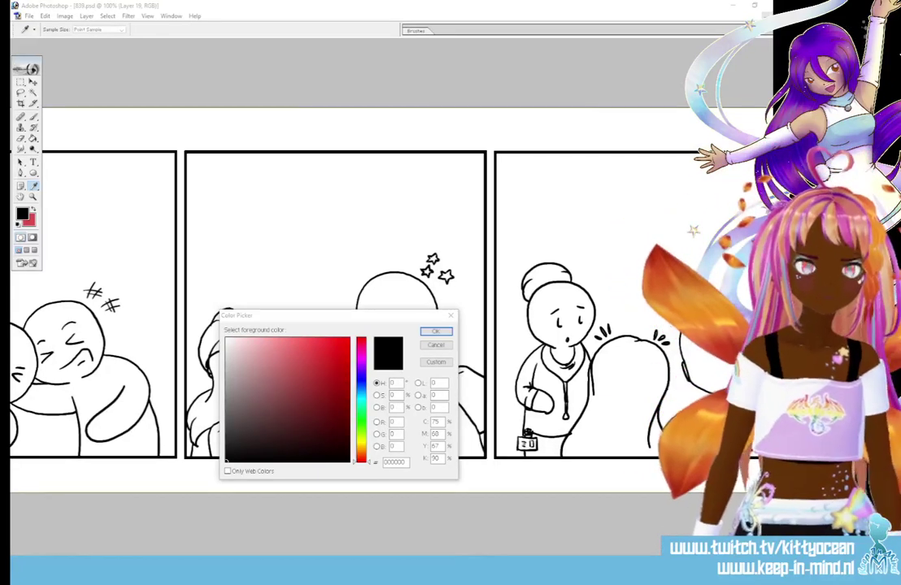
{"action": "left_click", "coordinate": [394, 422]}
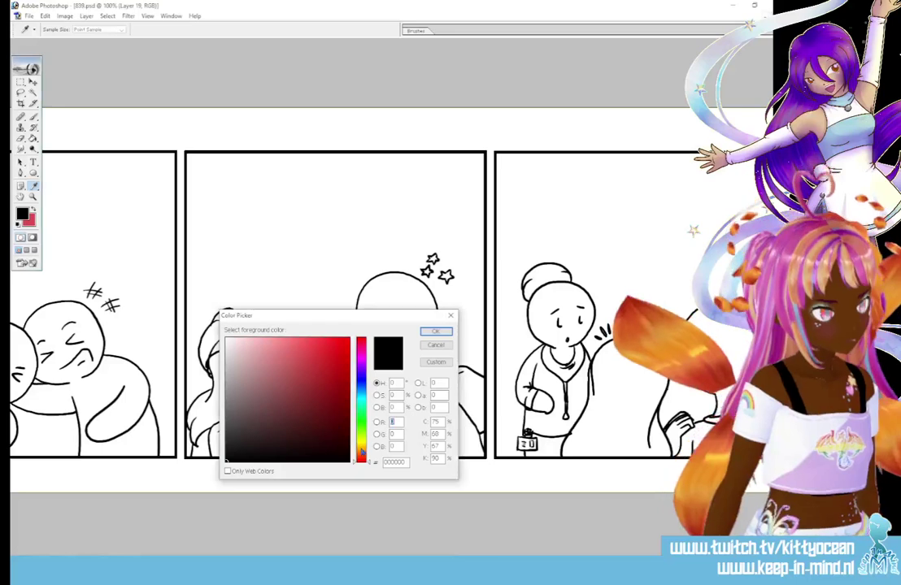
- Set the foreground colour to orange ED9124 and fill the whispering woman's hair with the Paint Bucket
{"action": "left_click", "coordinate": [361, 449]}
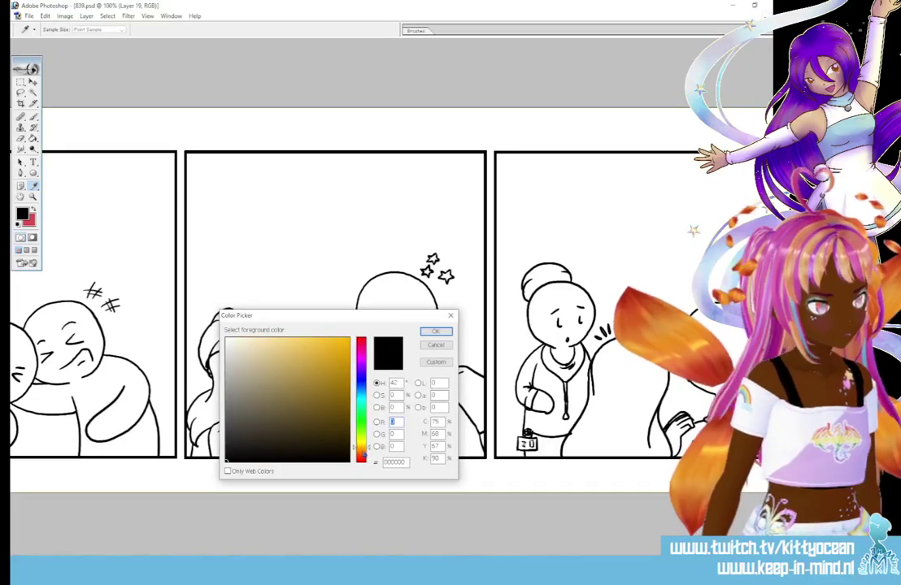
{"action": "left_click", "coordinate": [327, 364]}
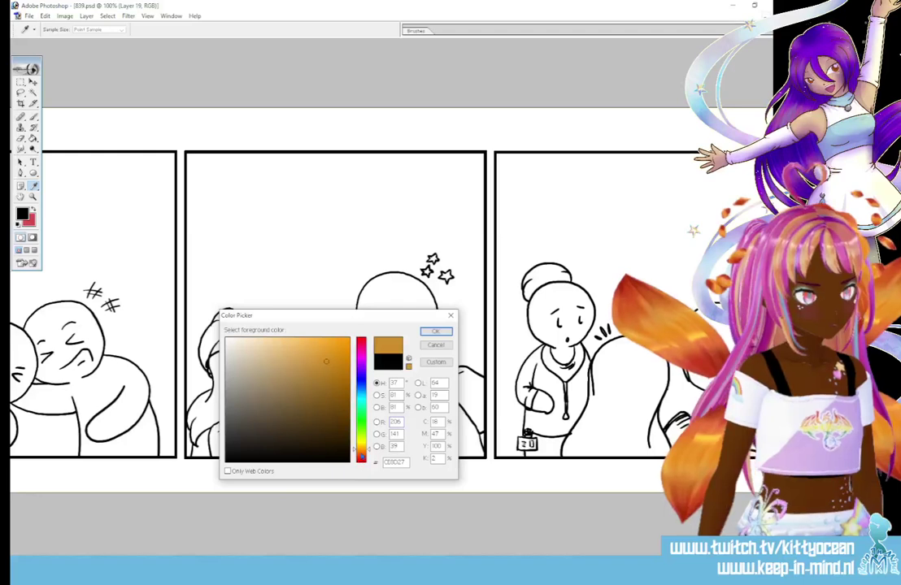
{"action": "left_click", "coordinate": [330, 347]}
{"action": "key", "text": "Return"}
{"action": "key", "text": "b"}
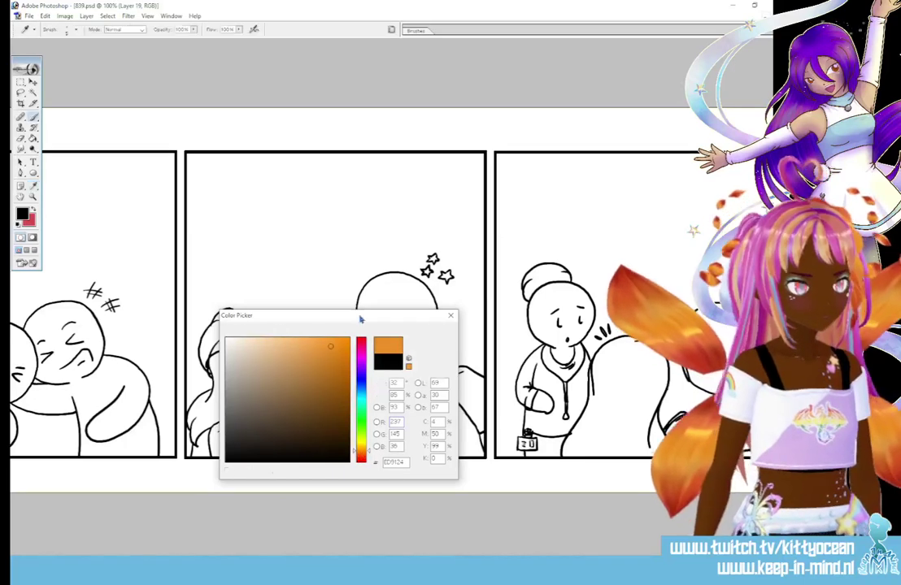
{"action": "key", "text": "g"}
{"action": "left_click", "coordinate": [261, 330]}
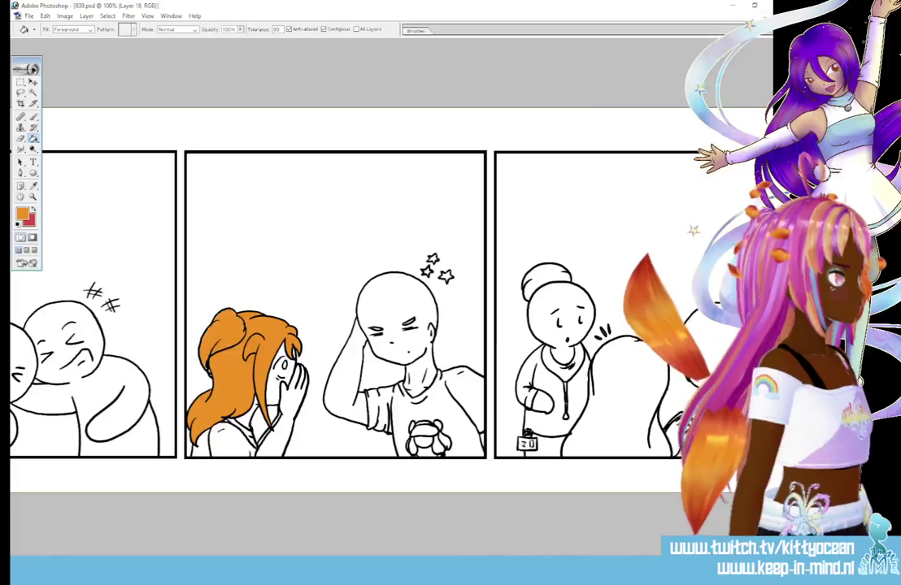
- Add an empty layer, and on Layer 19 fill the whispering woman's face, hand and arm with beige C8B39B
{"action": "key", "text": "ctrl+shift+alt+n"}
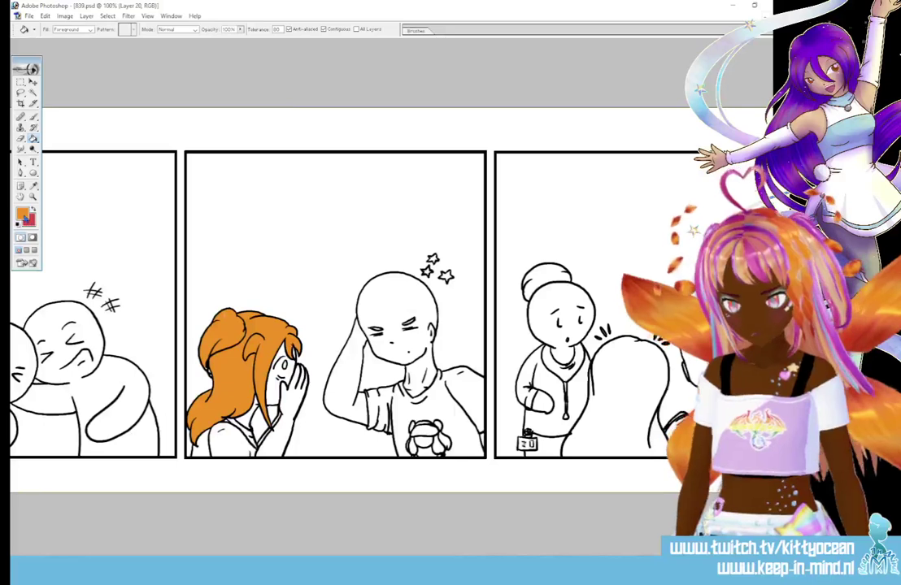
{"action": "left_click", "coordinate": [22, 212]}
{"action": "left_click", "coordinate": [248, 356]}
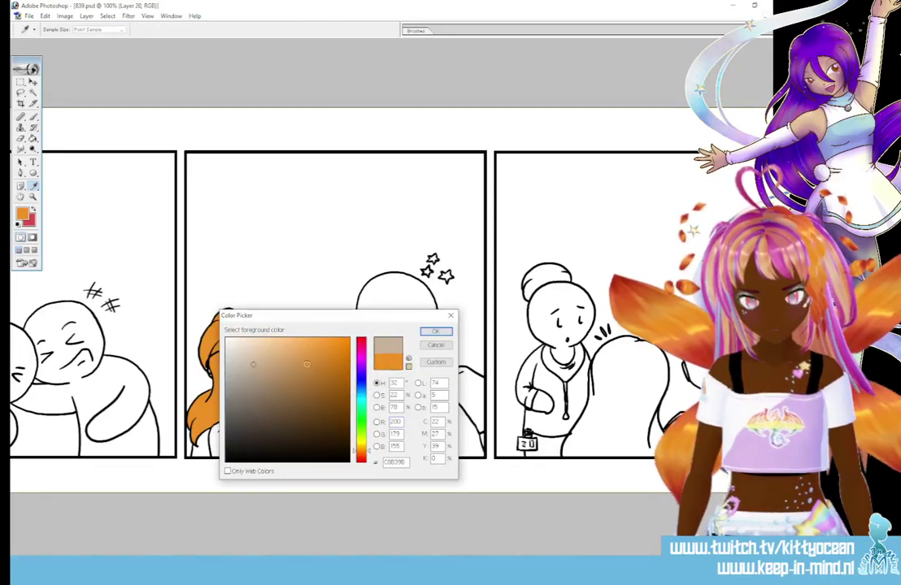
{"action": "left_click", "coordinate": [435, 332]}
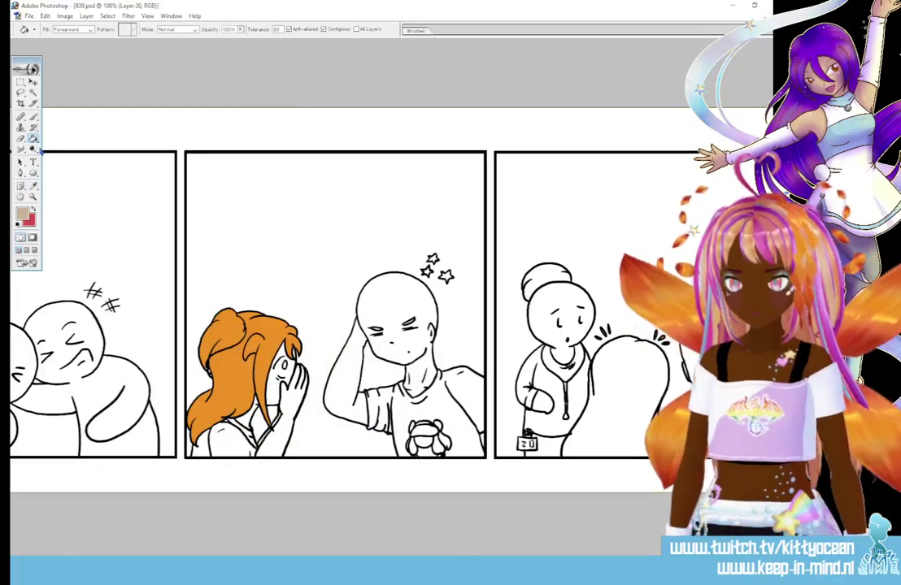
{"action": "key", "text": "alt+bracketleft"}
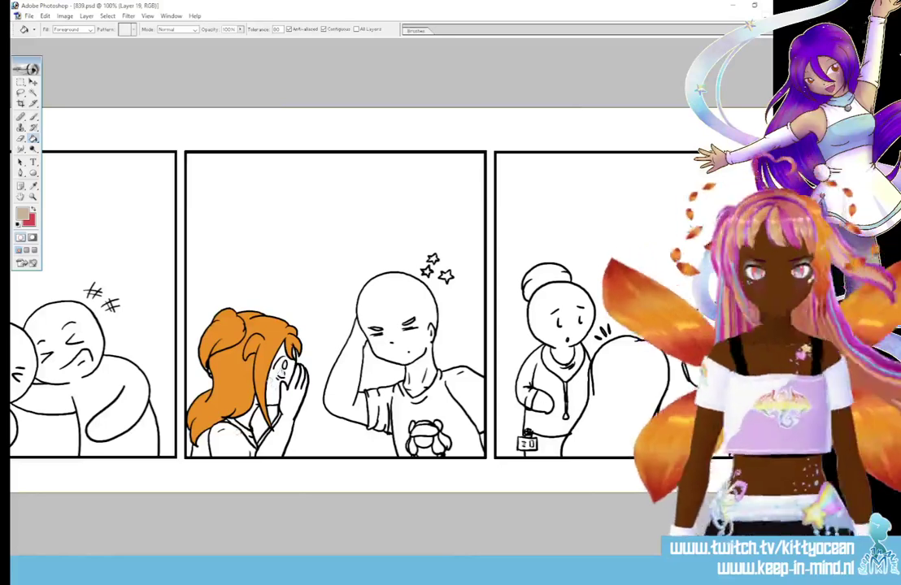
{"action": "left_click", "coordinate": [271, 382]}
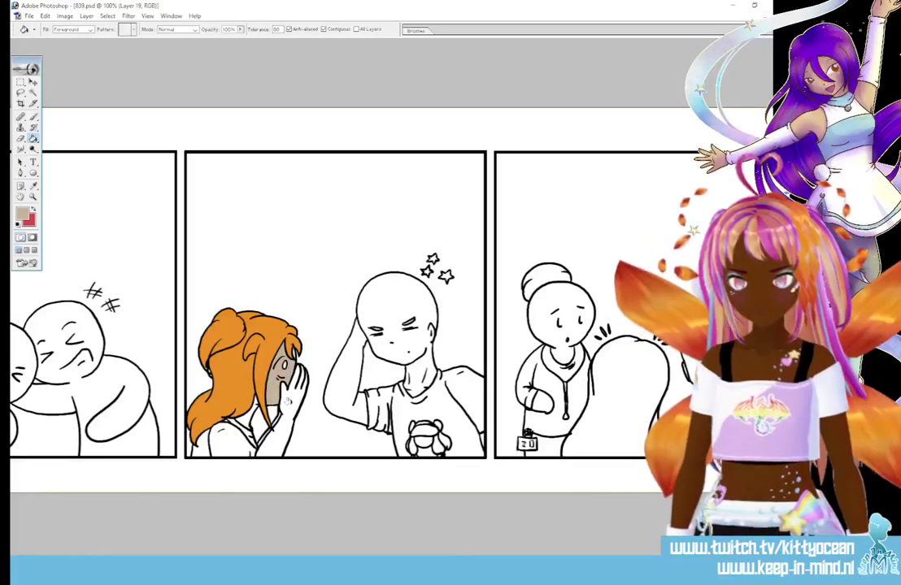
{"action": "left_click", "coordinate": [249, 349]}
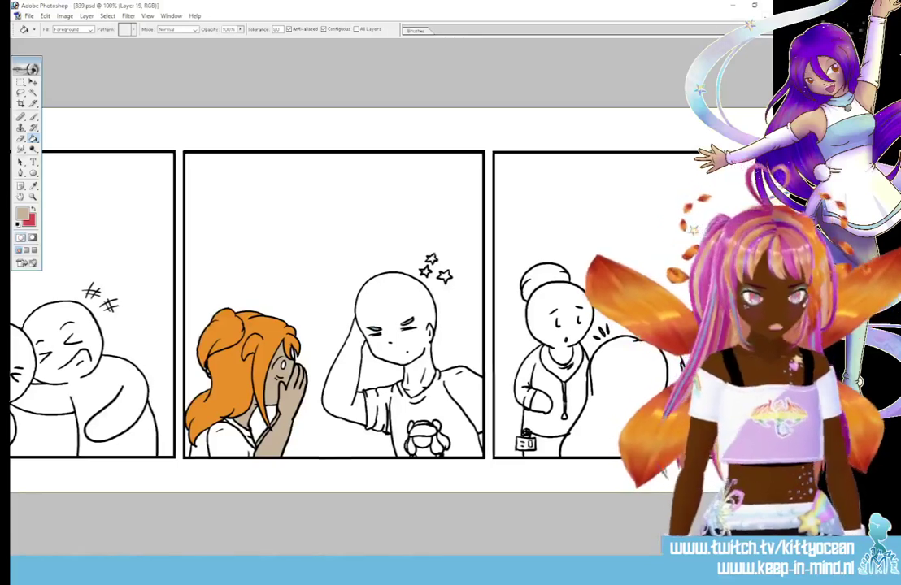
- Set the foreground colour to muted olive A79B6F for the long-haired woman's hair
{"action": "scroll", "coordinate": [373, 325], "scroll_direction": "right", "scroll_amount": 4}
{"action": "mouse_move", "coordinate": [583, 561]}
{"action": "left_mouse_down"}
{"action": "mouse_move", "coordinate": [590, 561]}
{"action": "mouse_move", "coordinate": [581, 561]}
{"action": "left_mouse_up"}
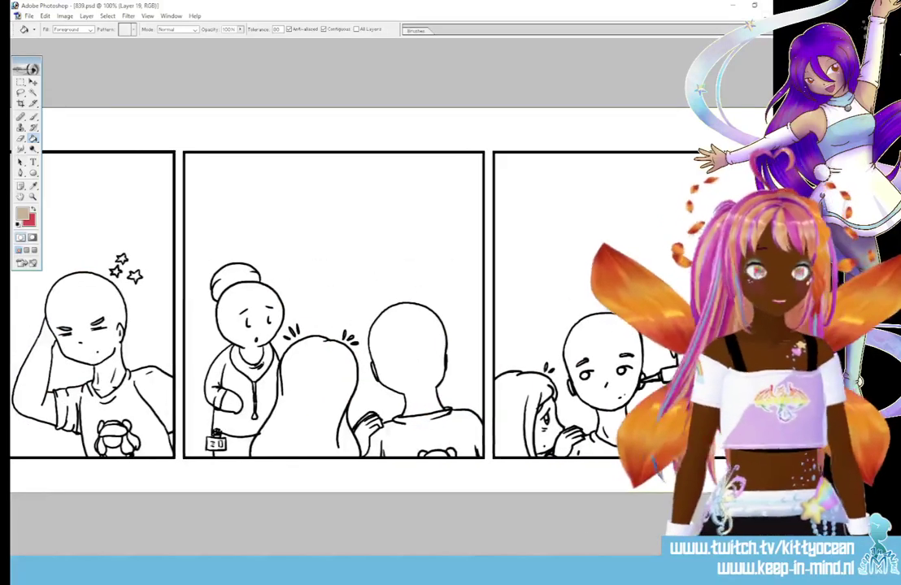
{"action": "key", "text": "b"}
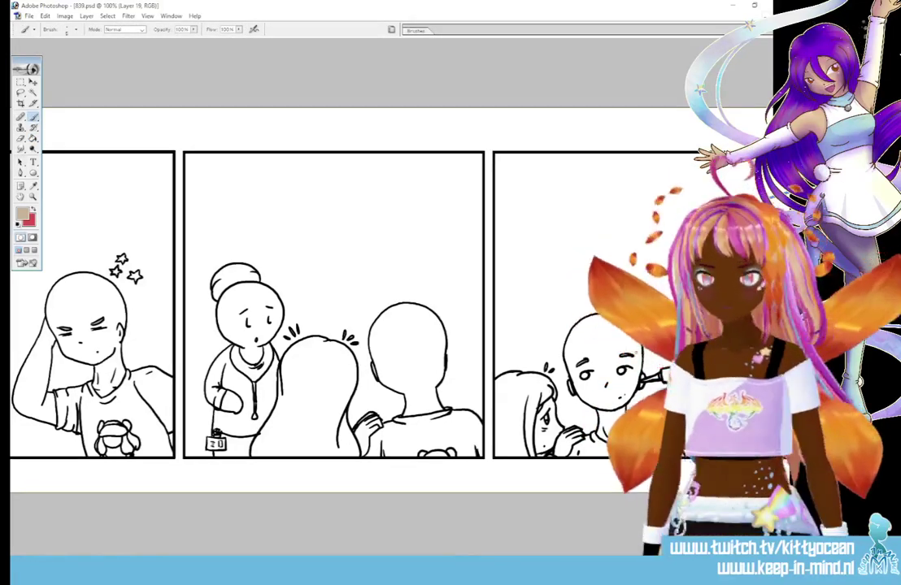
{"action": "left_click", "coordinate": [34, 186]}
{"action": "left_click", "coordinate": [22, 214]}
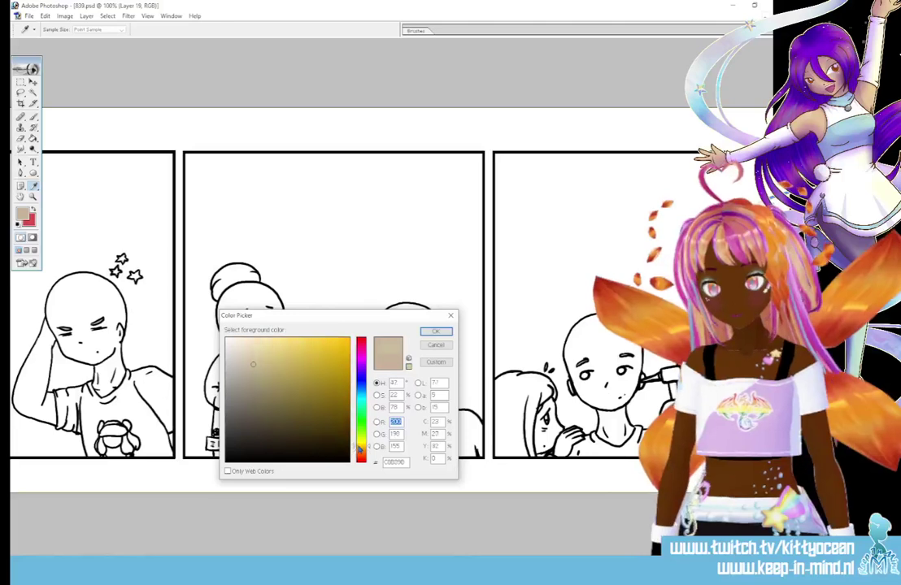
{"action": "left_click", "coordinate": [267, 381]}
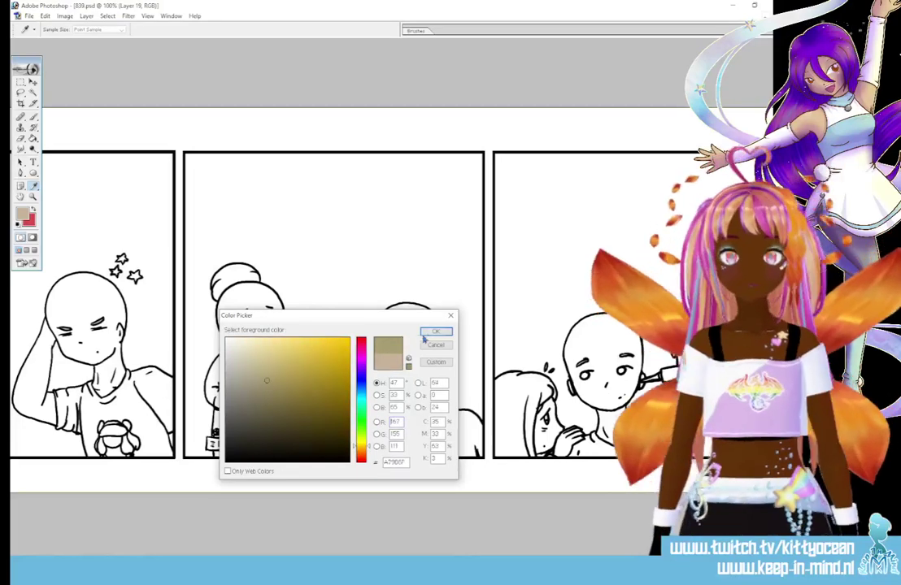
{"action": "key", "text": "Return"}
- Adjust the foreground colour to grey-brown A39377 and fill the long-haired woman's hair in the last two panels
{"action": "left_click", "coordinate": [22, 214]}
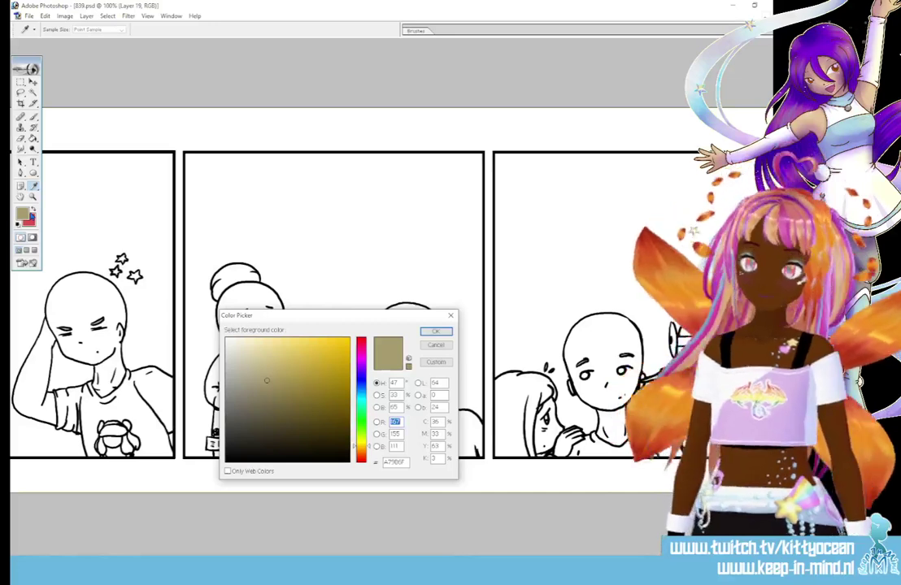
{"action": "left_click", "coordinate": [270, 383]}
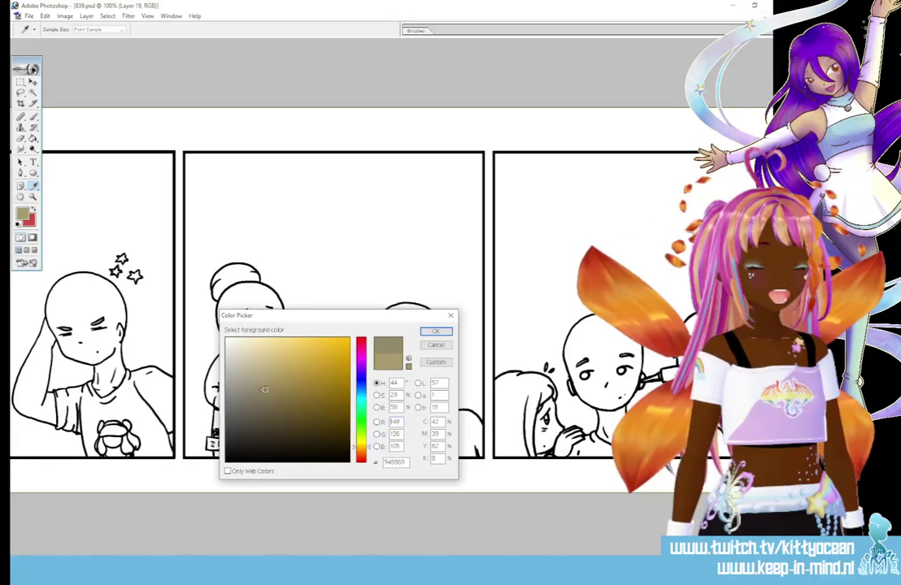
{"action": "left_click", "coordinate": [269, 384]}
{"action": "left_click", "coordinate": [268, 383]}
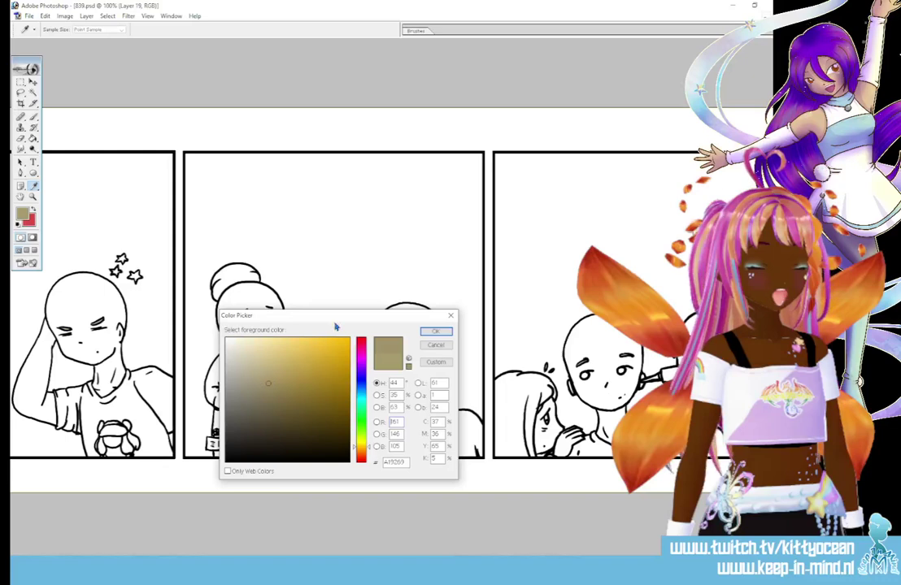
{"action": "left_click", "coordinate": [259, 383]}
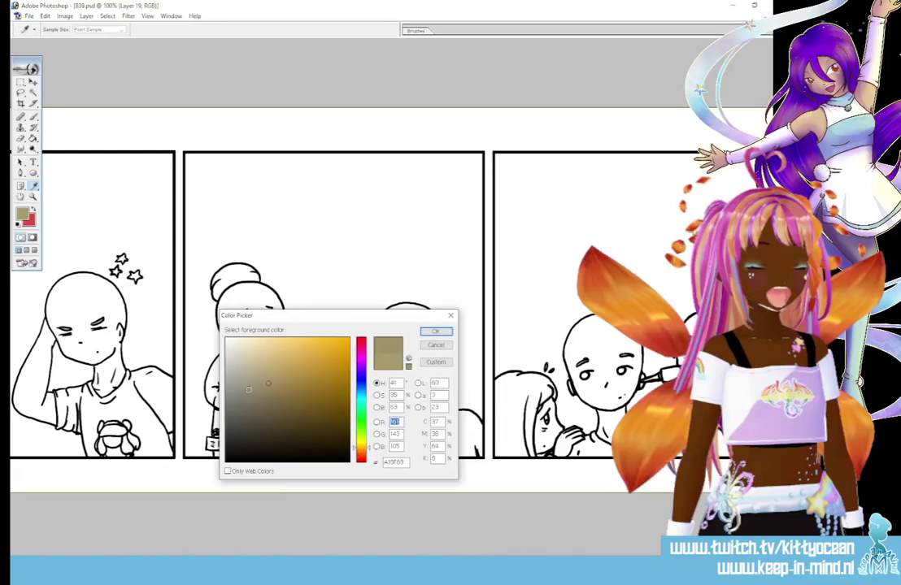
{"action": "left_click", "coordinate": [436, 333]}
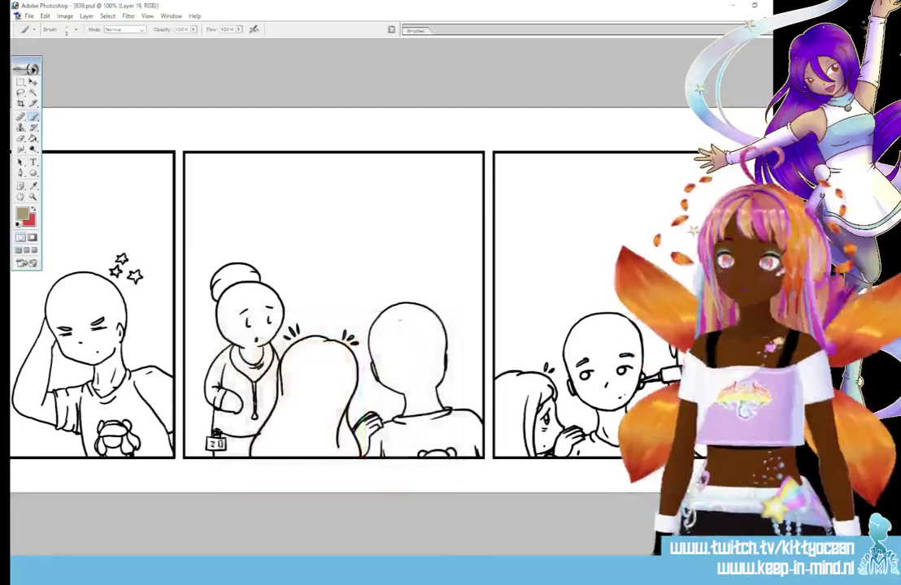
{"action": "key", "text": "g"}
{"action": "left_click", "coordinate": [354, 377]}
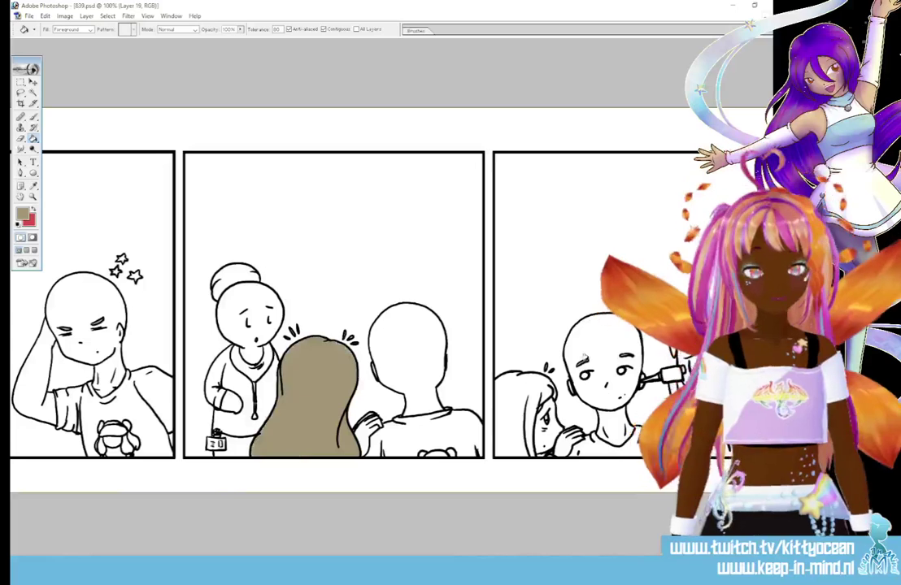
{"action": "left_click", "coordinate": [506, 407]}
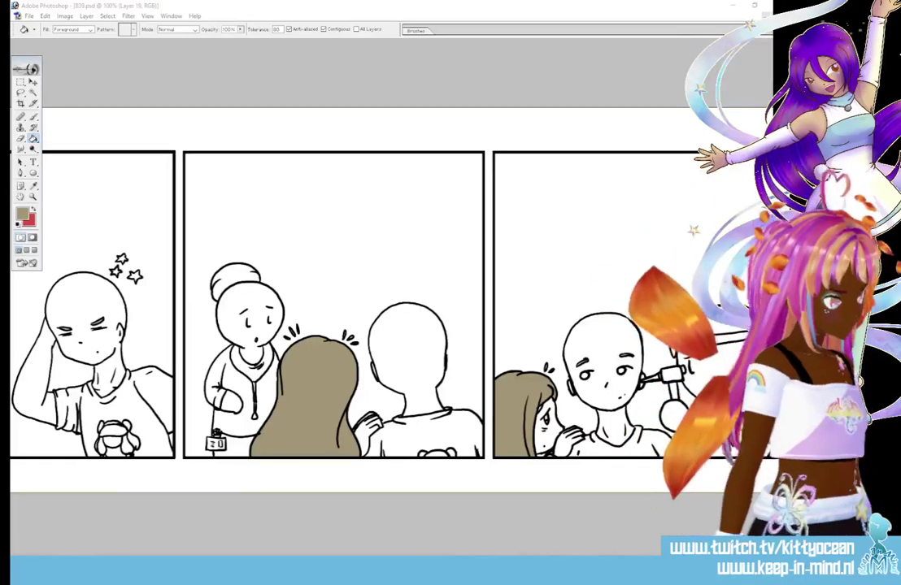
- Set the foreground colour to light tan E2D0AF and fill the bald man's skin in all three visible panels
{"action": "key", "text": "i"}
{"action": "left_click", "coordinate": [22, 213]}
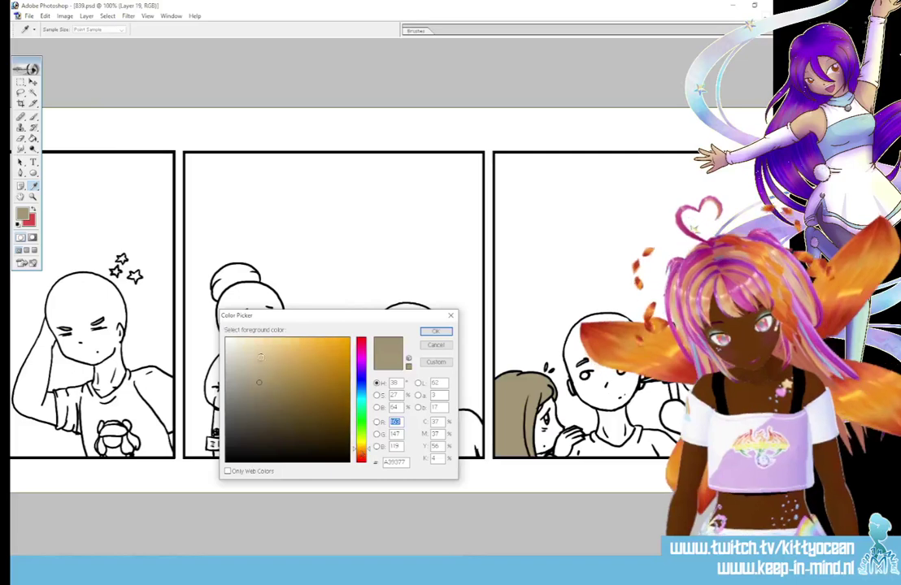
{"action": "left_click", "coordinate": [265, 353]}
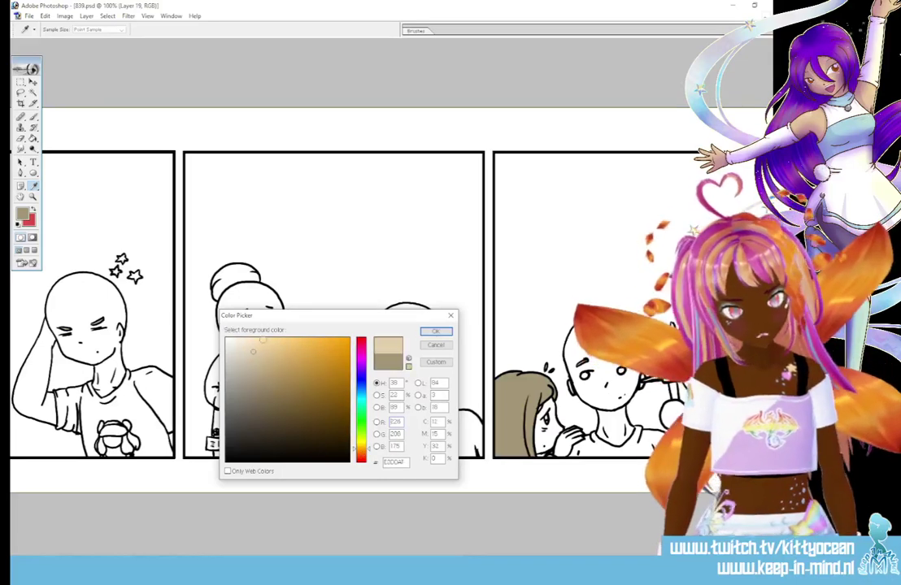
{"action": "left_click", "coordinate": [436, 331]}
{"action": "left_click", "coordinate": [34, 138]}
{"action": "left_click", "coordinate": [86, 293]}
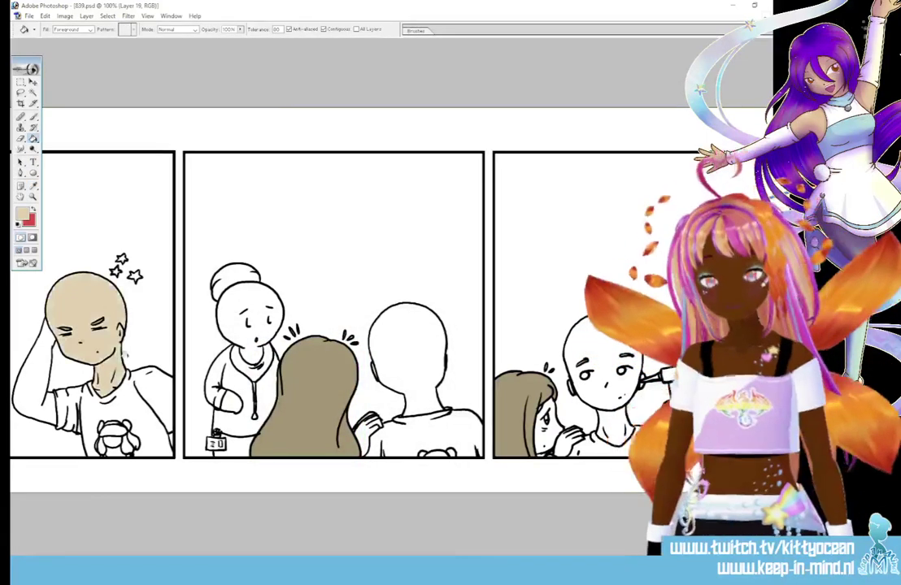
{"action": "left_click", "coordinate": [40, 285]}
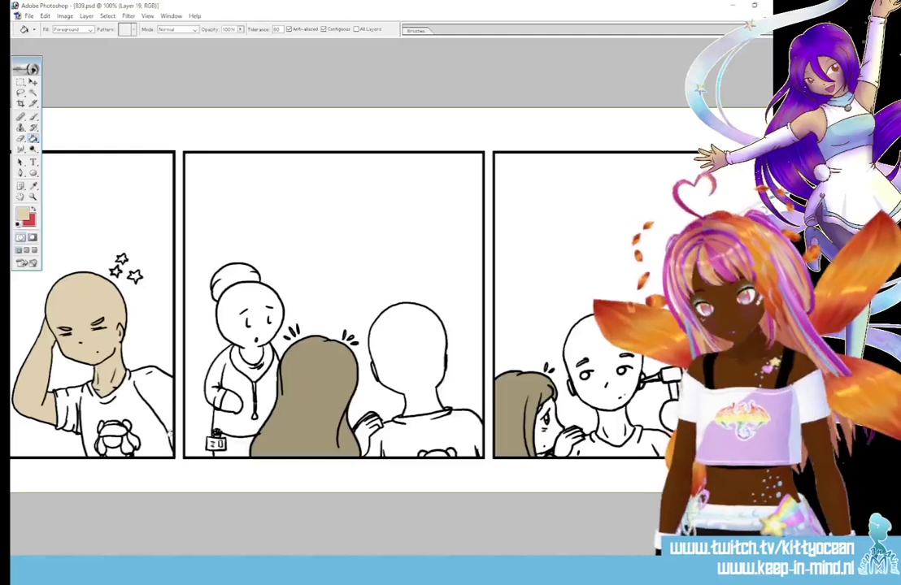
{"action": "left_click", "coordinate": [408, 352]}
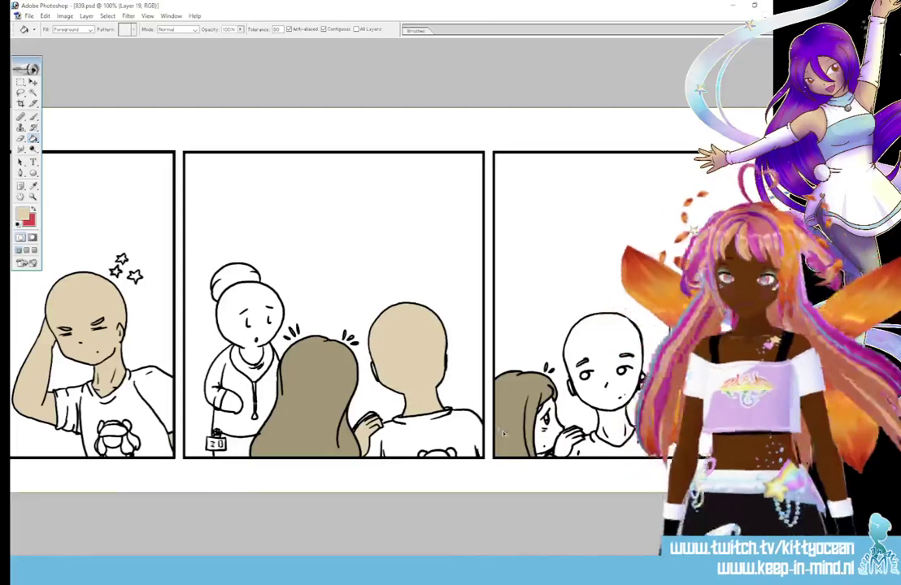
{"action": "left_click", "coordinate": [603, 346]}
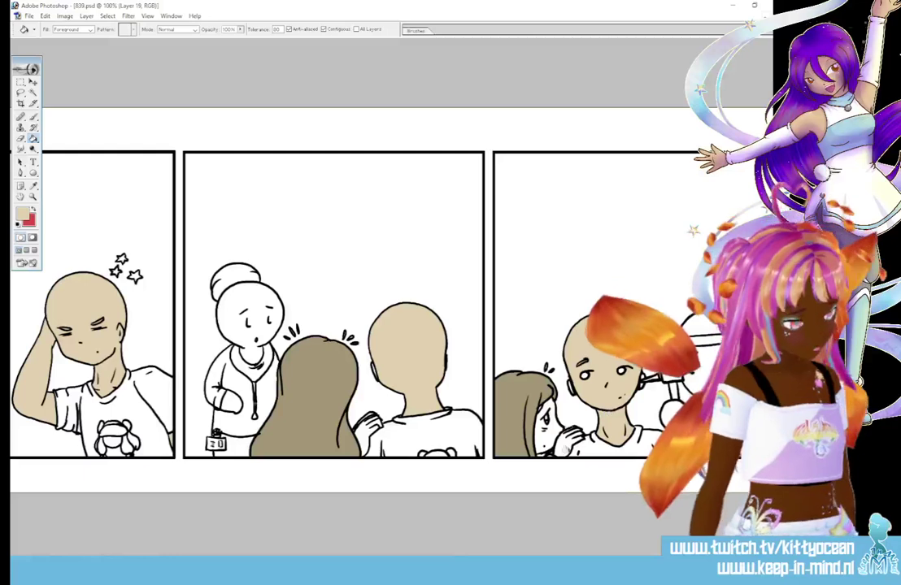
- Set the foreground colour to pale beige E8DBC5 and fill the long-haired woman's face and hands
{"action": "left_click", "coordinate": [33, 185]}
{"action": "left_click", "coordinate": [22, 213]}
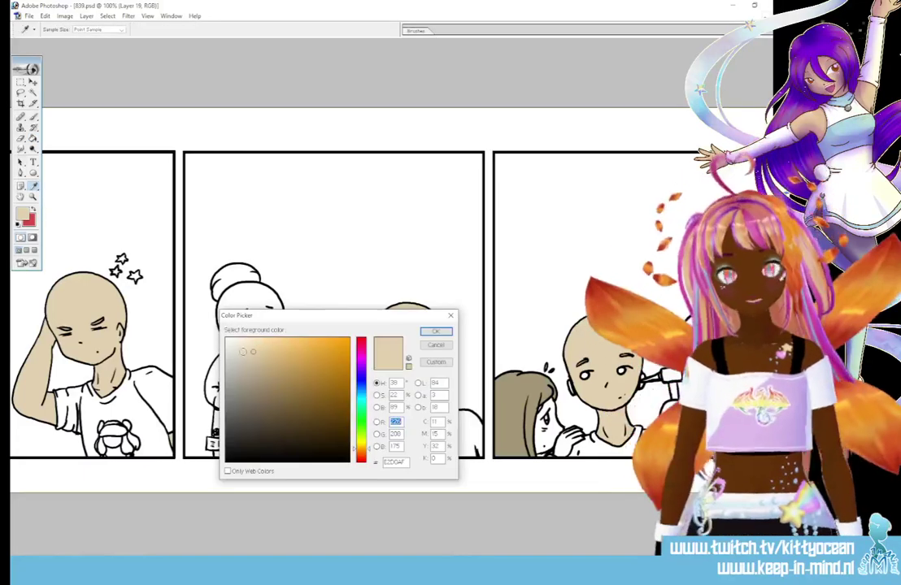
{"action": "left_click", "coordinate": [244, 348]}
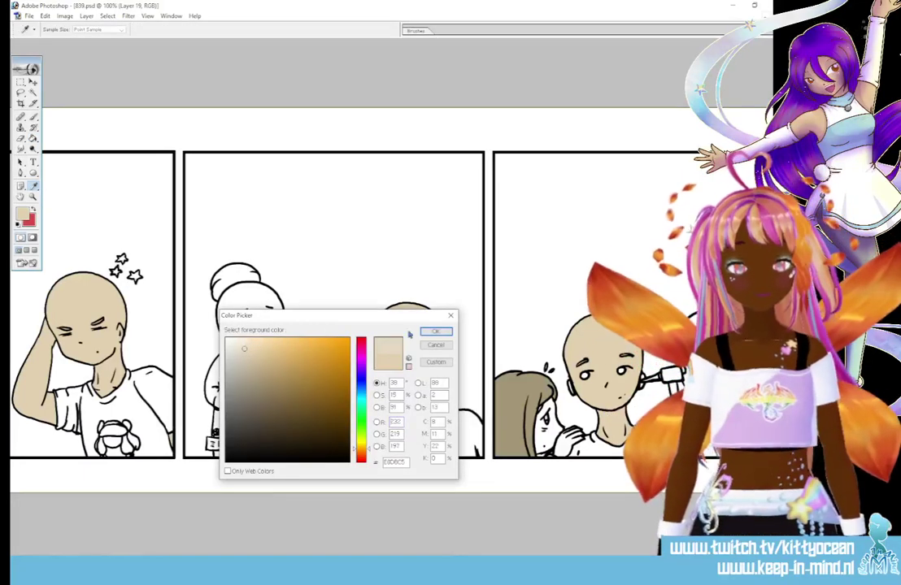
{"action": "left_click", "coordinate": [432, 331]}
{"action": "key", "text": "g"}
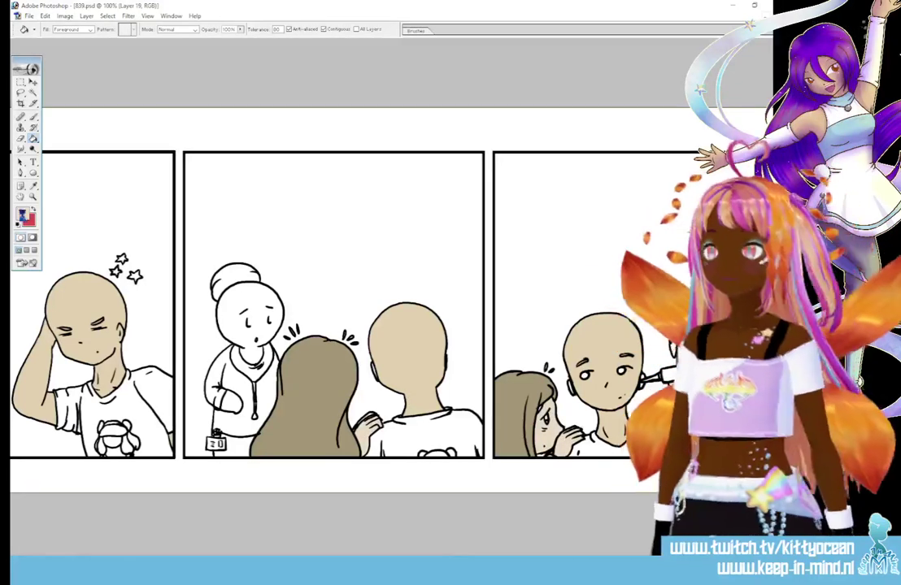
- Set the foreground colour to medium grey and fill the bald man's T-shirt in all three panels, leaving its printed figure white
{"action": "key", "text": "i"}
{"action": "left_click", "coordinate": [406, 338]}
{"action": "left_click", "coordinate": [23, 214]}
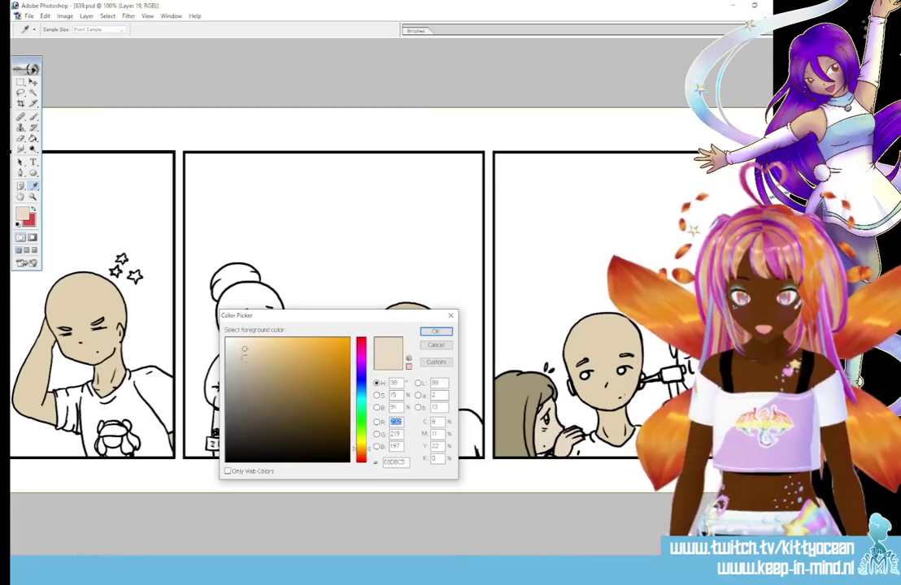
{"action": "left_click", "coordinate": [398, 508]}
{"action": "left_click", "coordinate": [435, 333]}
{"action": "key", "text": "g"}
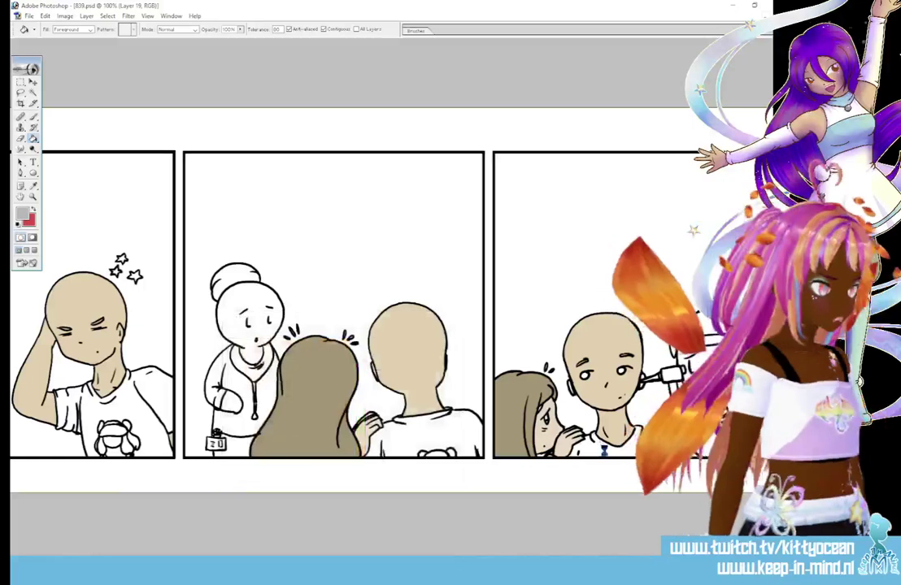
{"action": "left_click", "coordinate": [456, 442]}
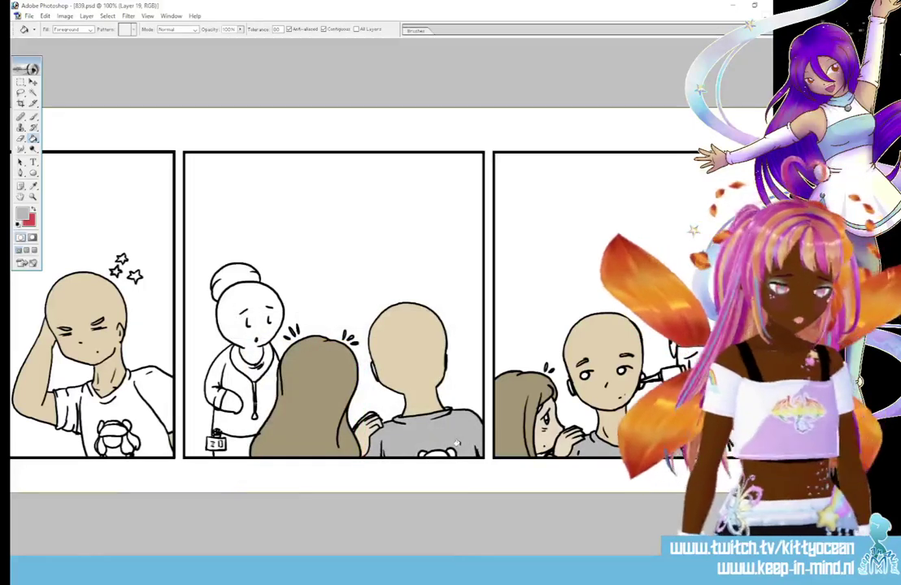
{"action": "left_click", "coordinate": [150, 411]}
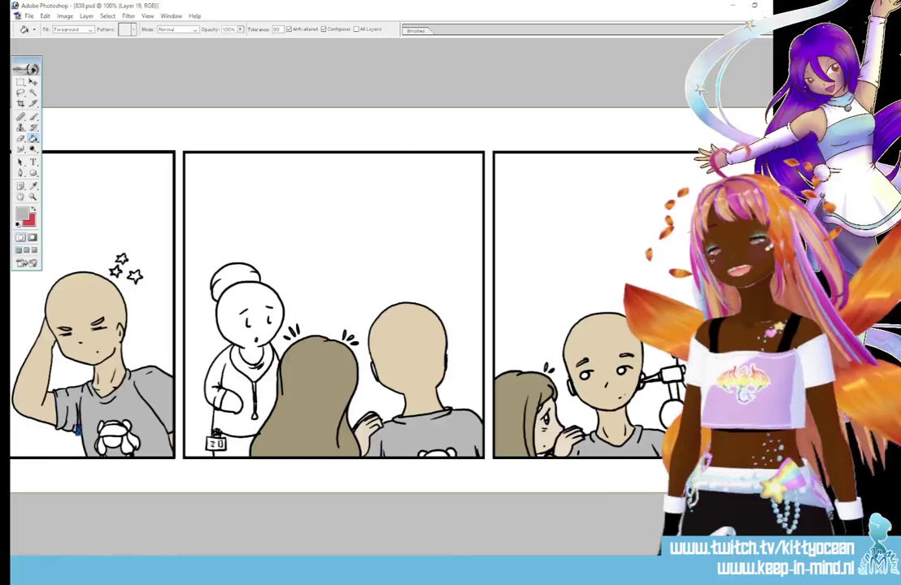
{"action": "scroll", "coordinate": [226, 542], "scroll_direction": "left", "scroll_amount": 8}
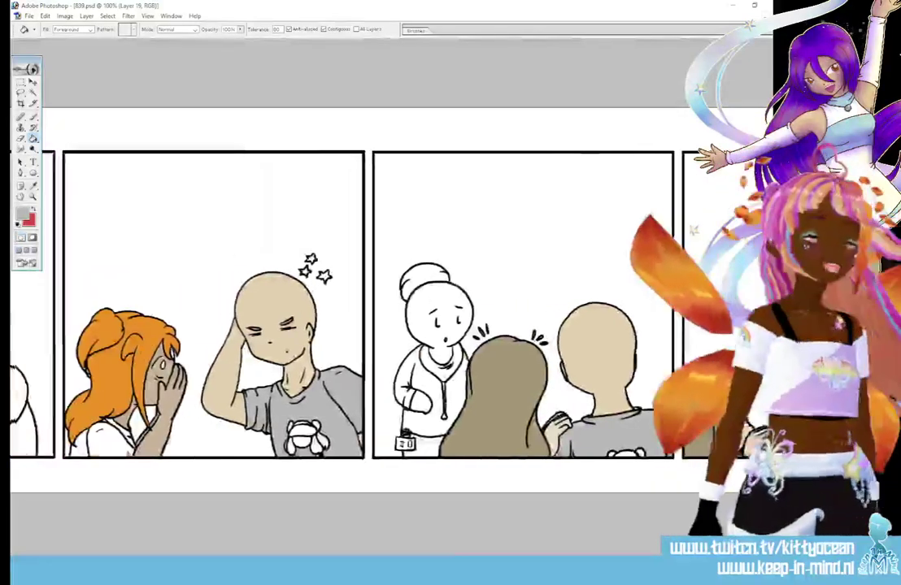
- Set the foreground colour to purple A868B4 and fill the T-shirt figure's hair and the red-haired woman's top in the second panel
{"action": "left_click", "coordinate": [23, 214]}
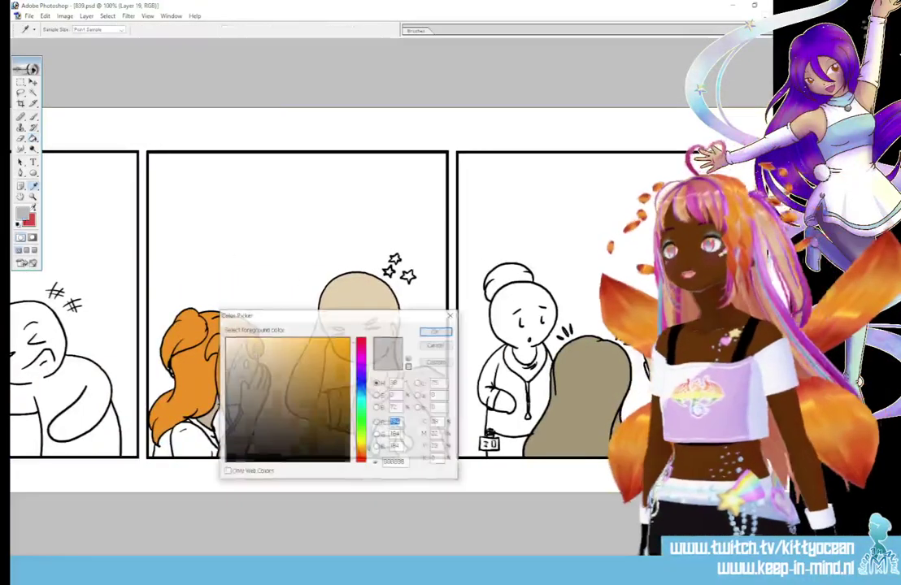
{"action": "left_click", "coordinate": [361, 361]}
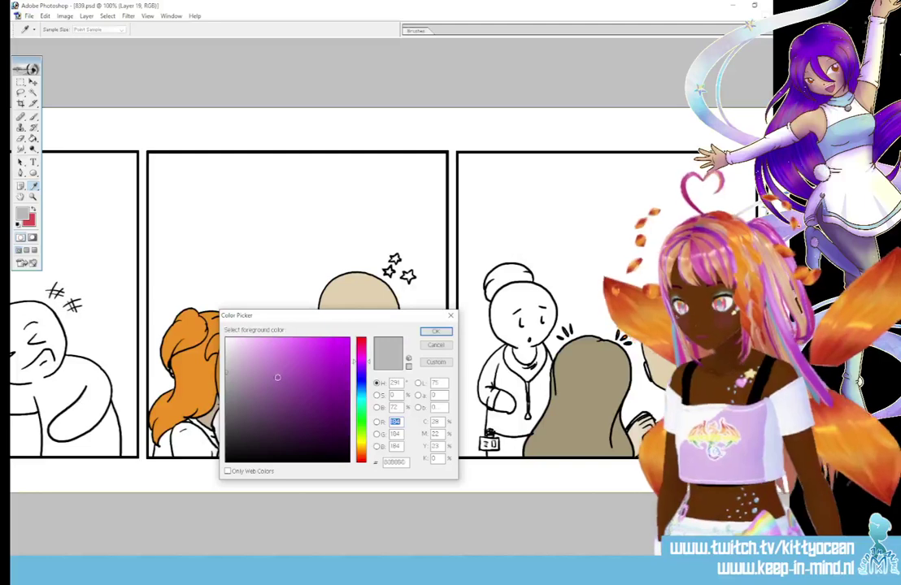
{"action": "left_click", "coordinate": [279, 378]}
{"action": "left_click", "coordinate": [273, 364]}
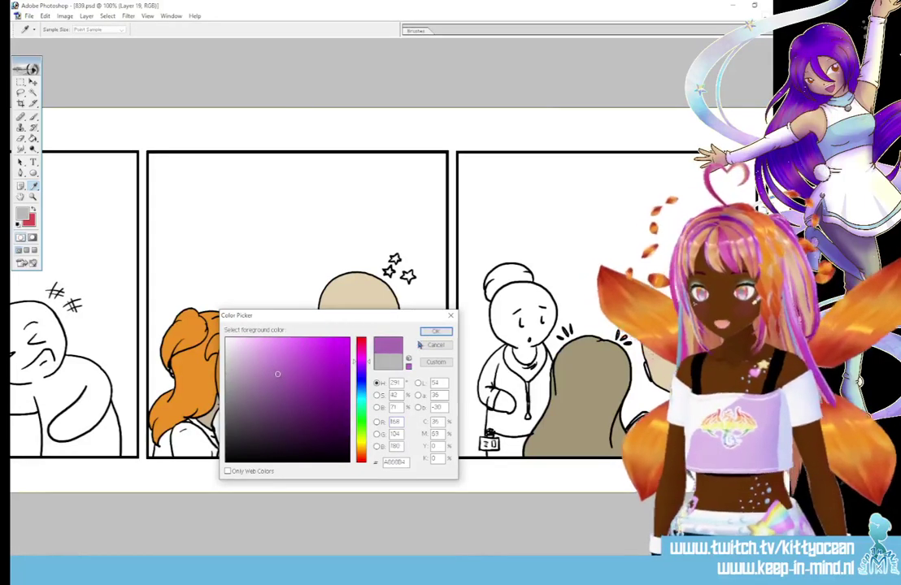
{"action": "left_click", "coordinate": [435, 332]}
{"action": "key", "text": "g"}
{"action": "left_click", "coordinate": [382, 430]}
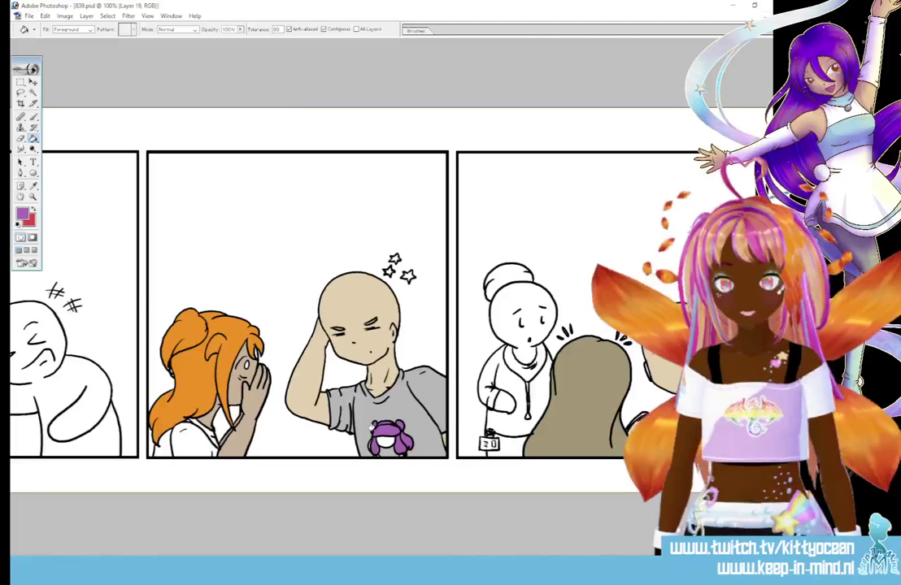
{"action": "left_click", "coordinate": [199, 439]}
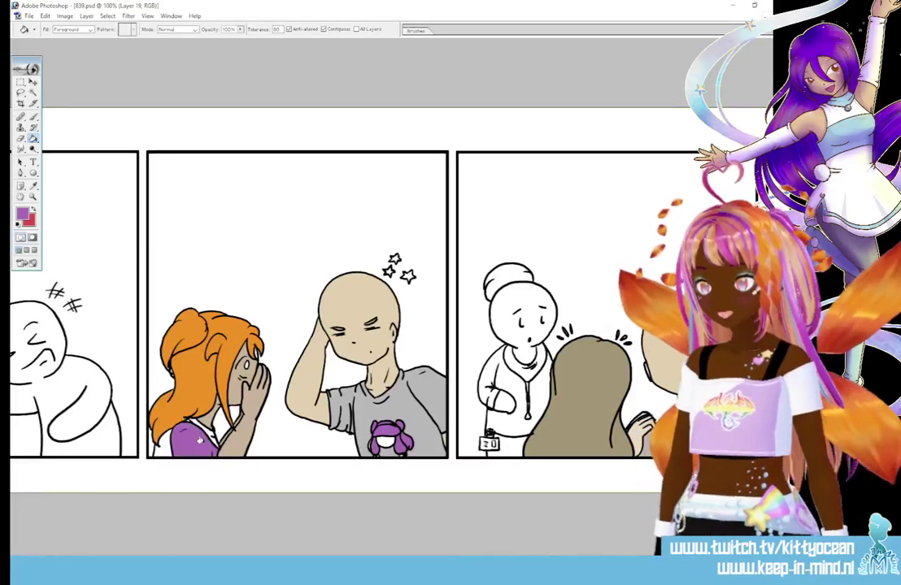
- Set the foreground colour to light blue and fill the collar and back section of the red-haired woman's top
{"action": "left_click", "coordinate": [33, 186]}
{"action": "left_click", "coordinate": [22, 213]}
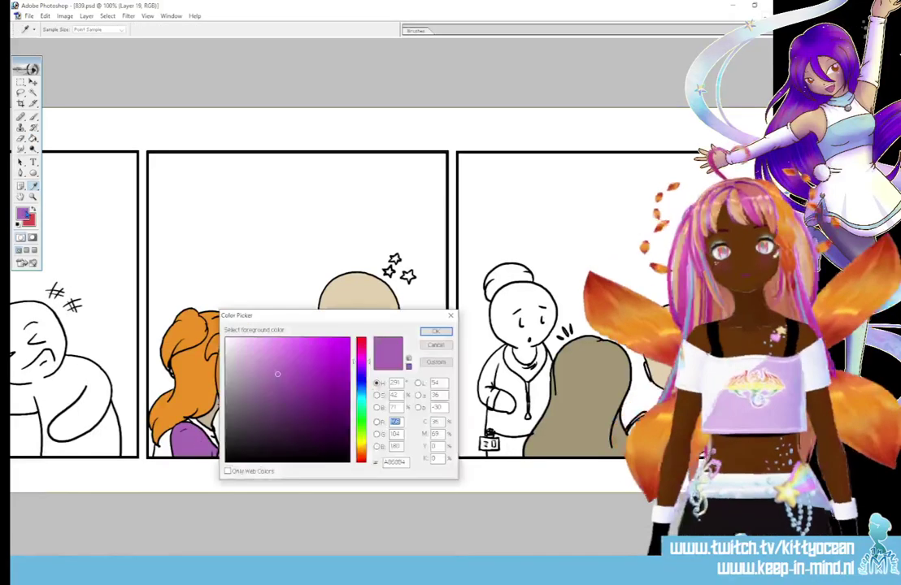
{"action": "left_click", "coordinate": [360, 395]}
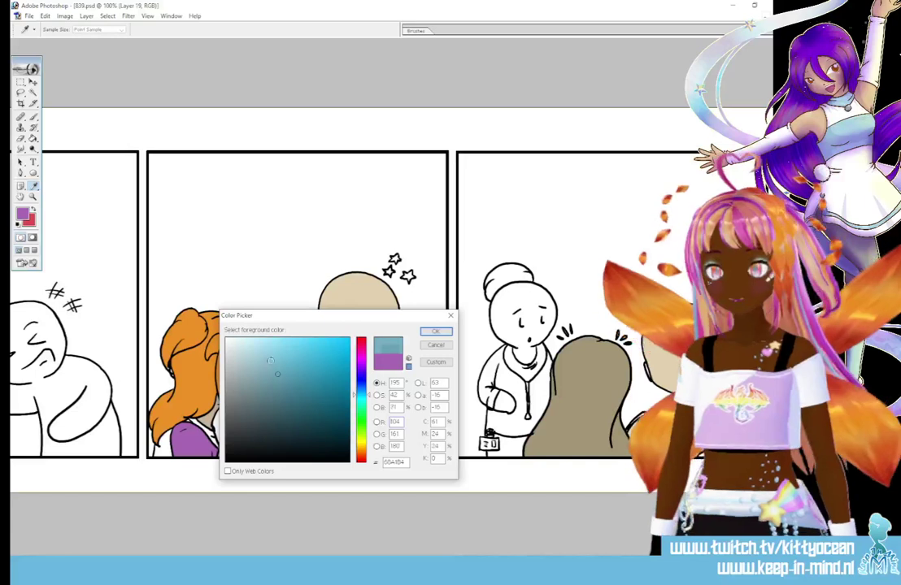
{"action": "left_click", "coordinate": [436, 332]}
{"action": "key", "text": "g"}
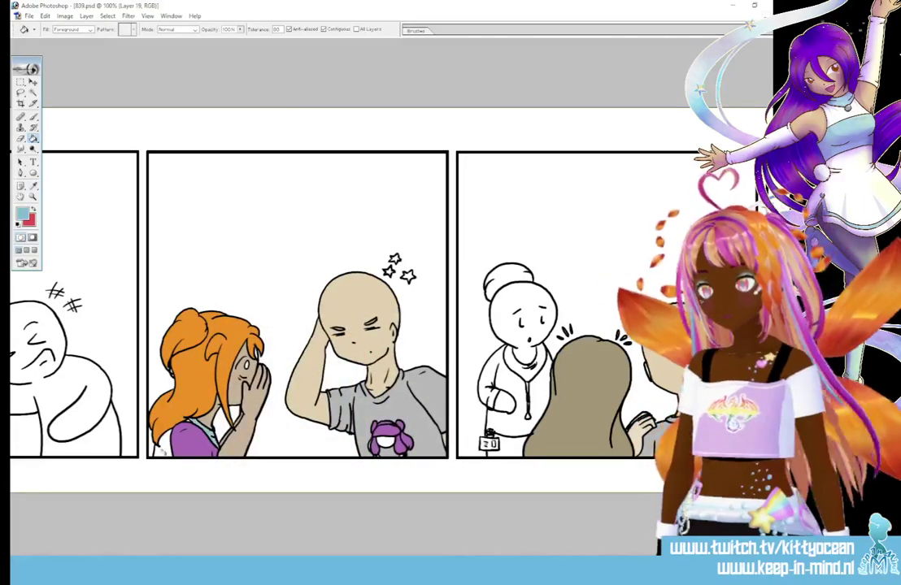
{"action": "left_click", "coordinate": [186, 418]}
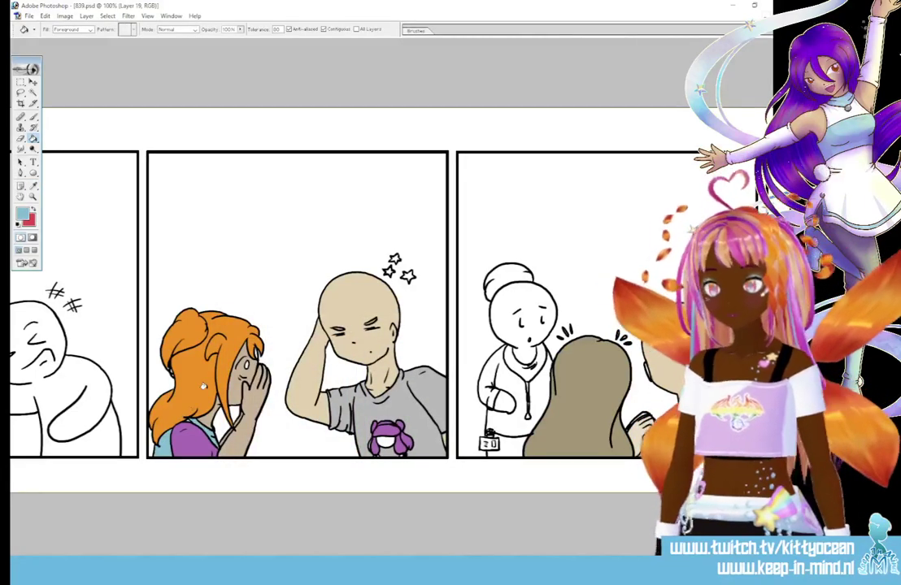
- Set the foreground colour to a muted tan-brown and fill the face of the figure printed on the bald man's T-shirt
{"action": "left_click", "coordinate": [33, 185]}
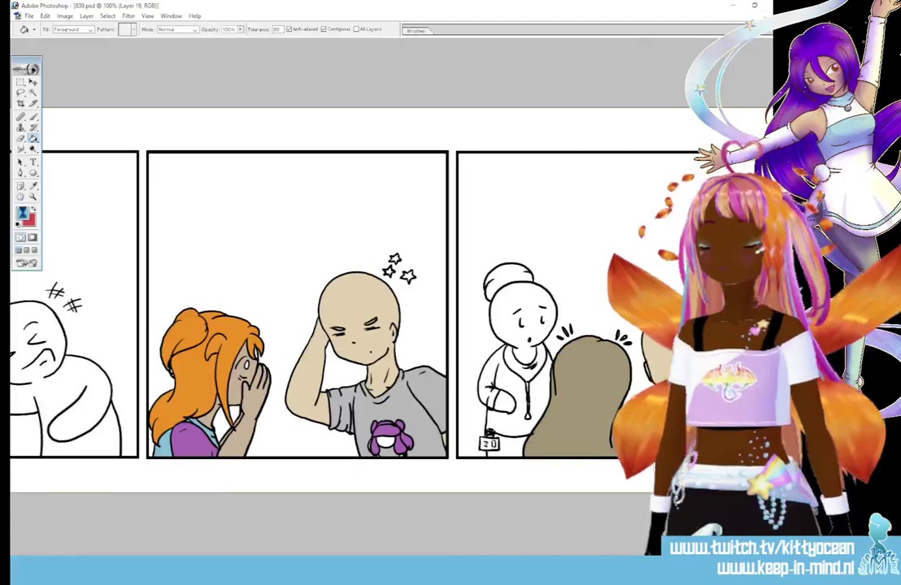
{"action": "left_click", "coordinate": [22, 213]}
{"action": "left_click", "coordinate": [585, 383]}
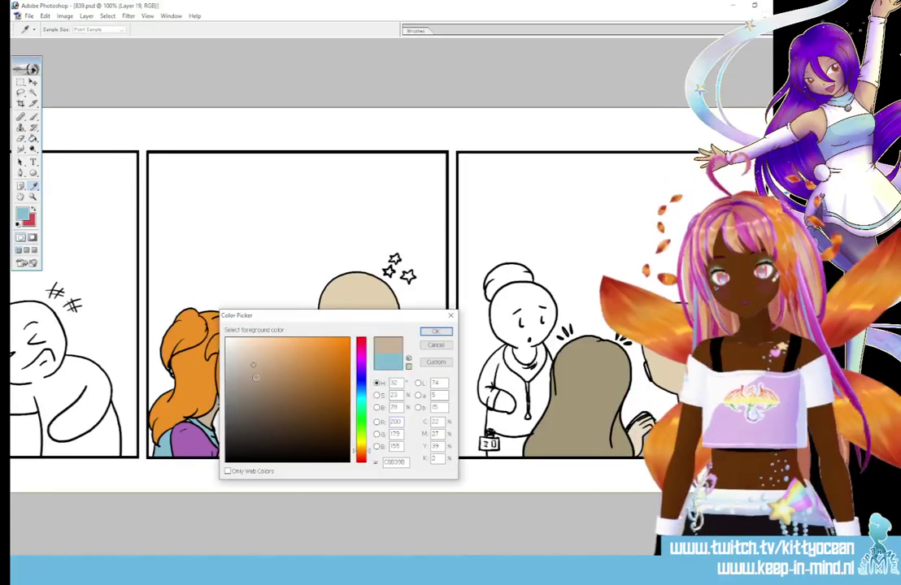
{"action": "key", "text": "Return"}
{"action": "key", "text": "g"}
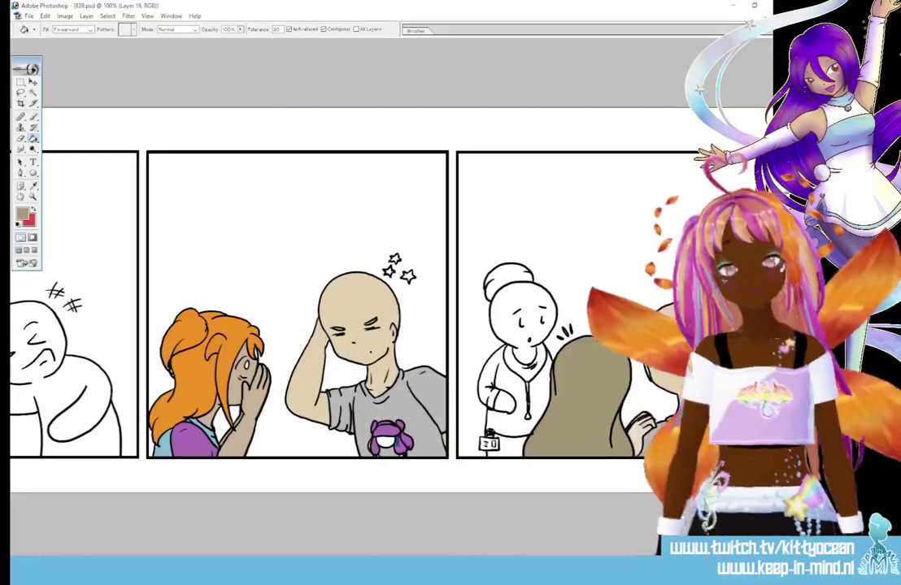
- Sample the purple of the printed figure's hair and fill the matching print on the bald man's T-shirt in the third panel
{"action": "scroll", "coordinate": [325, 305], "scroll_direction": "right", "scroll_amount": 5}
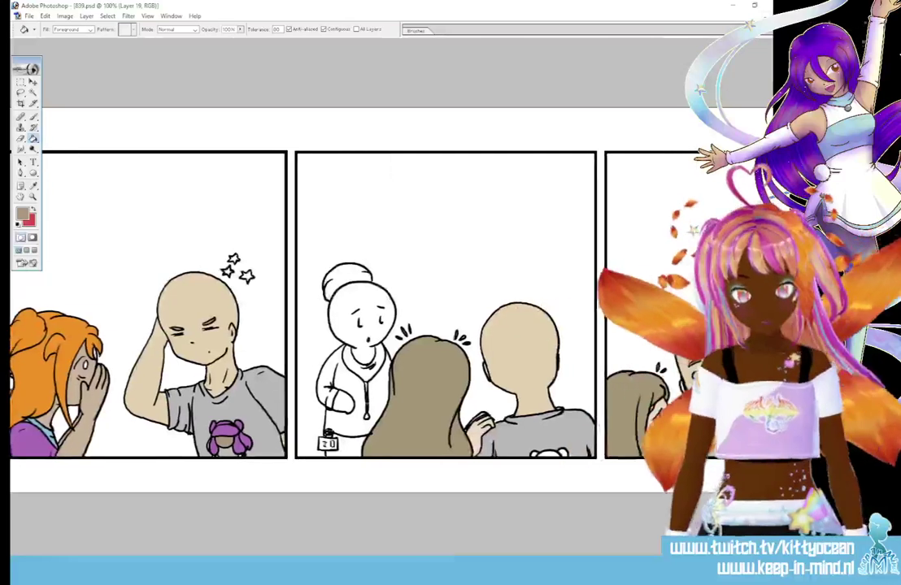
{"action": "left_click", "coordinate": [34, 186]}
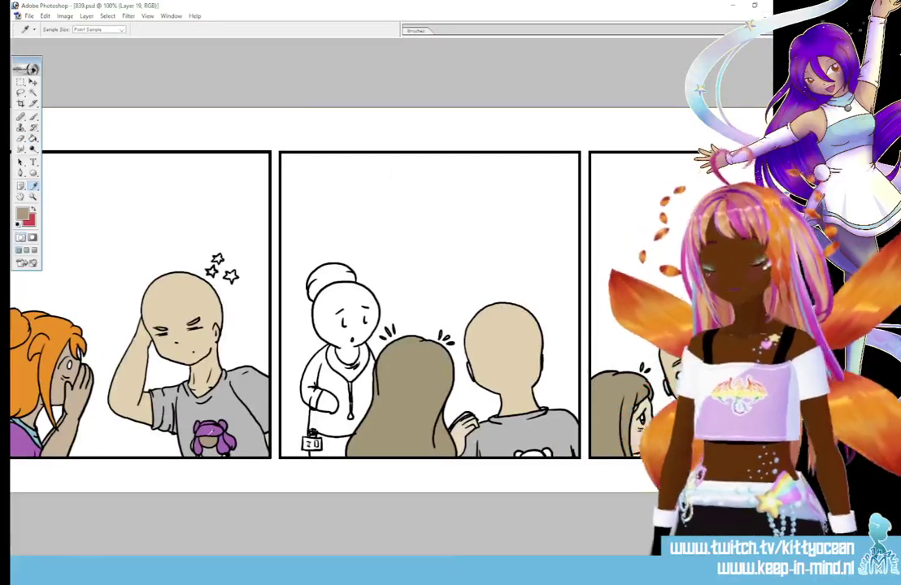
{"action": "left_click", "coordinate": [207, 434]}
{"action": "left_click", "coordinate": [33, 141]}
{"action": "left_click", "coordinate": [529, 450]}
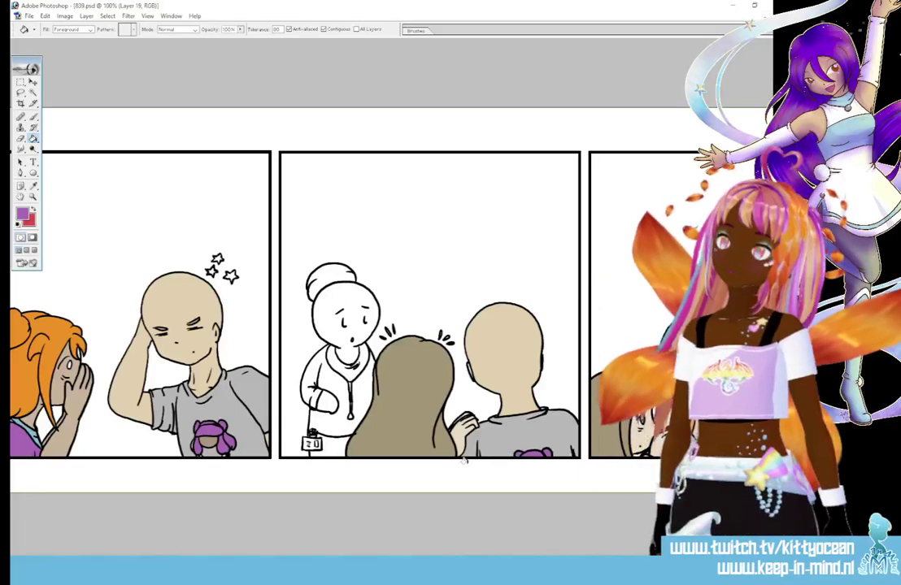
- Set the foreground colour to neutral grey and fill the hair bun of the standing woman in the third panel
{"action": "left_click", "coordinate": [33, 185]}
{"action": "left_click", "coordinate": [22, 213]}
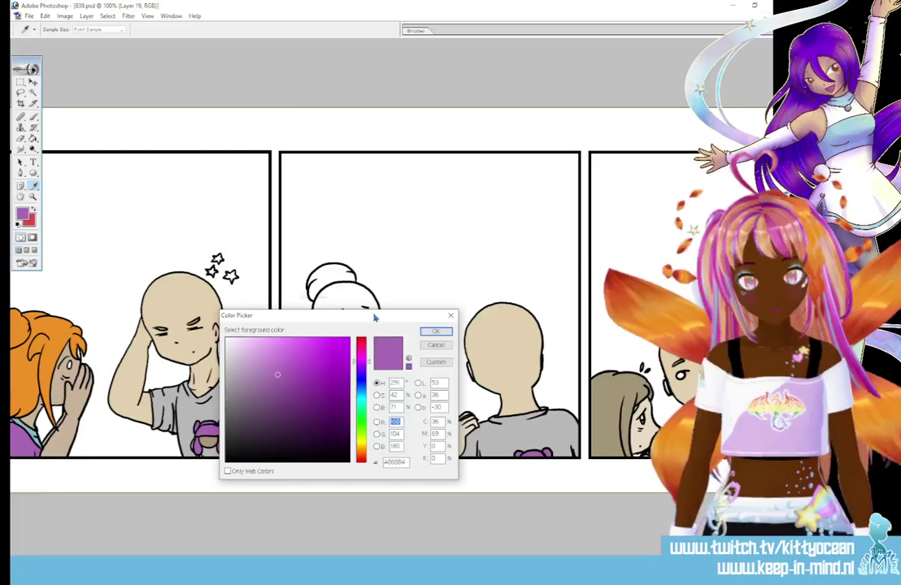
{"action": "left_click_drag", "start_coordinate": [374, 316], "coordinate": [492, 223]}
{"action": "left_click", "coordinate": [351, 298]}
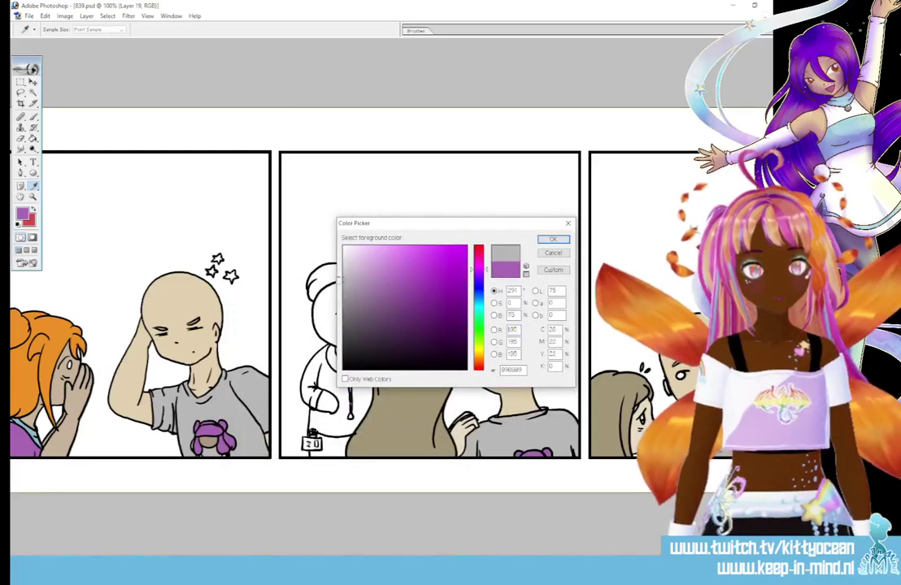
{"action": "key", "text": "Return"}
{"action": "left_click", "coordinate": [347, 269]}
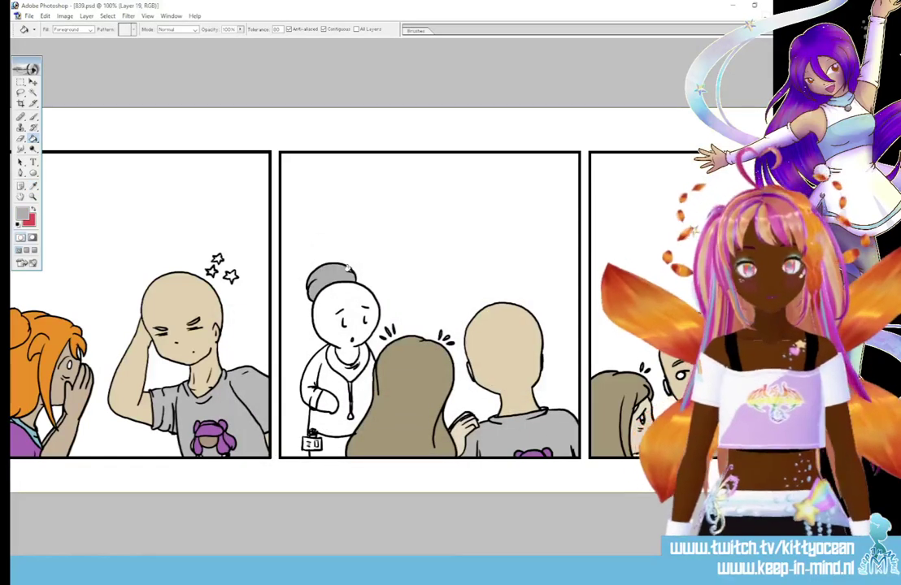
- Set the foreground colour to dusty pink D37990 and fill the standing woman's hooded jacket in the third panel
{"action": "left_click", "coordinate": [23, 214]}
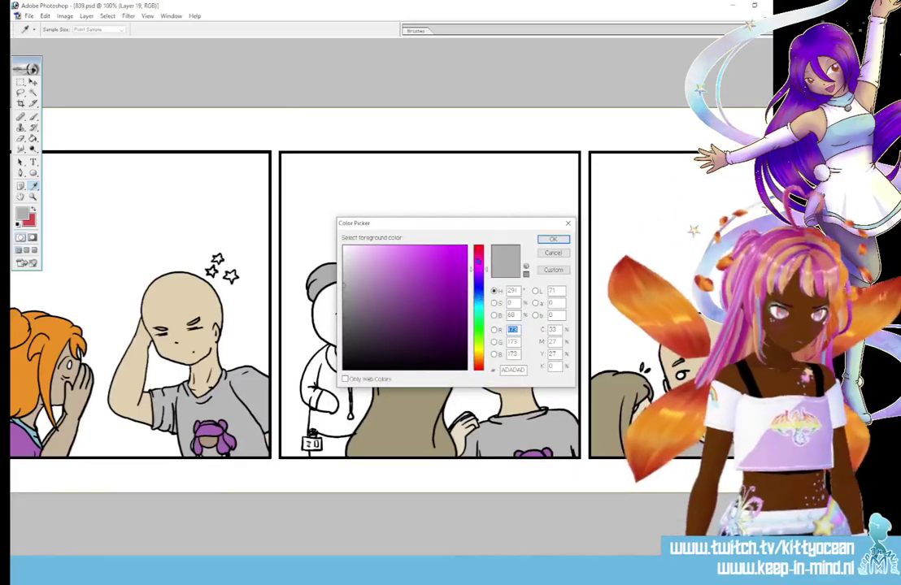
{"action": "left_click", "coordinate": [478, 251]}
{"action": "left_click", "coordinate": [407, 264]}
{"action": "left_click", "coordinate": [553, 239]}
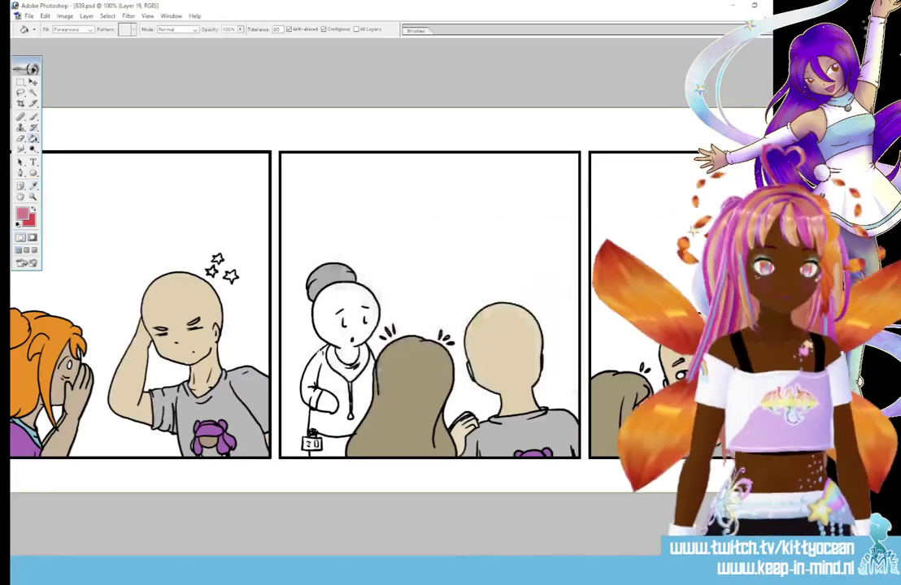
{"action": "left_click", "coordinate": [324, 382]}
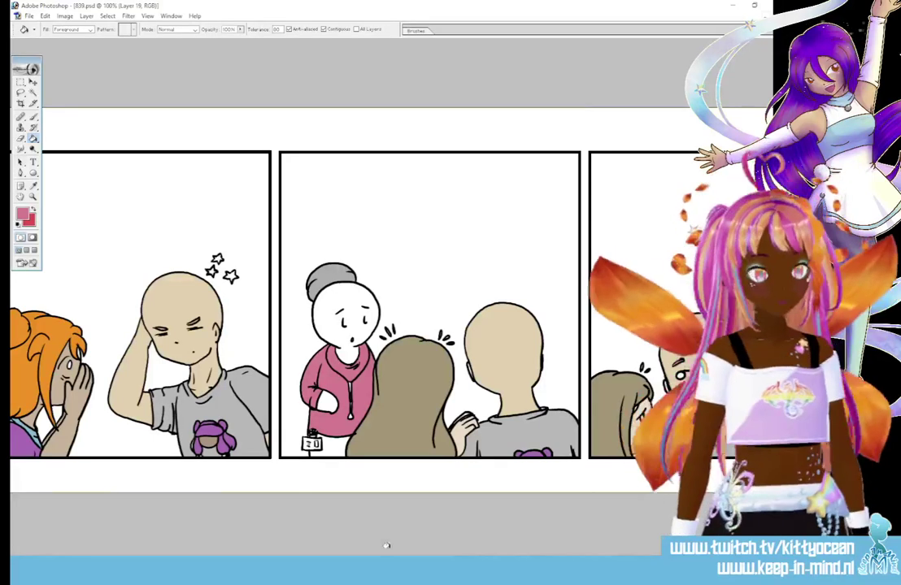
- Set the foreground colour to muted green 6D9973 and fill the doctor's headband in the last panel
{"action": "scroll", "coordinate": [390, 321], "scroll_direction": "right", "scroll_amount": 3}
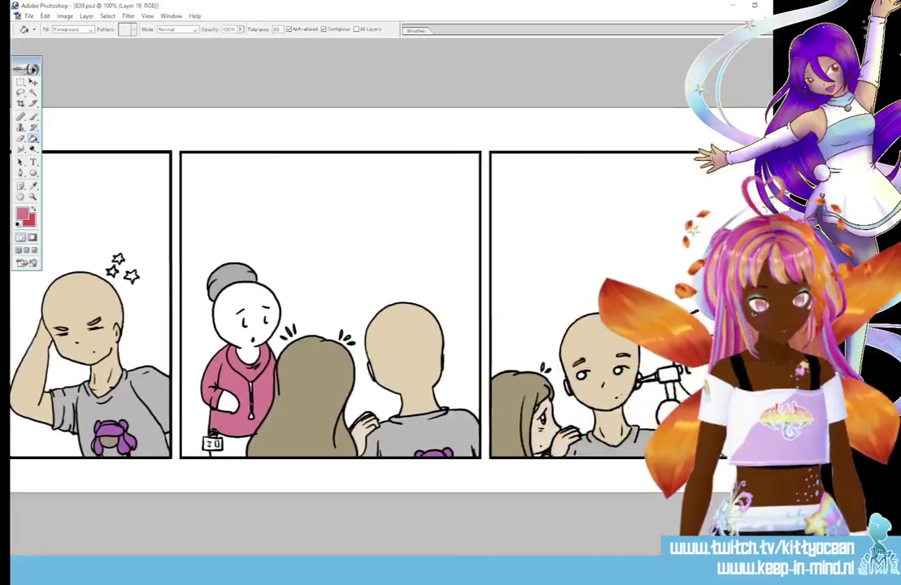
{"action": "left_click", "coordinate": [23, 214]}
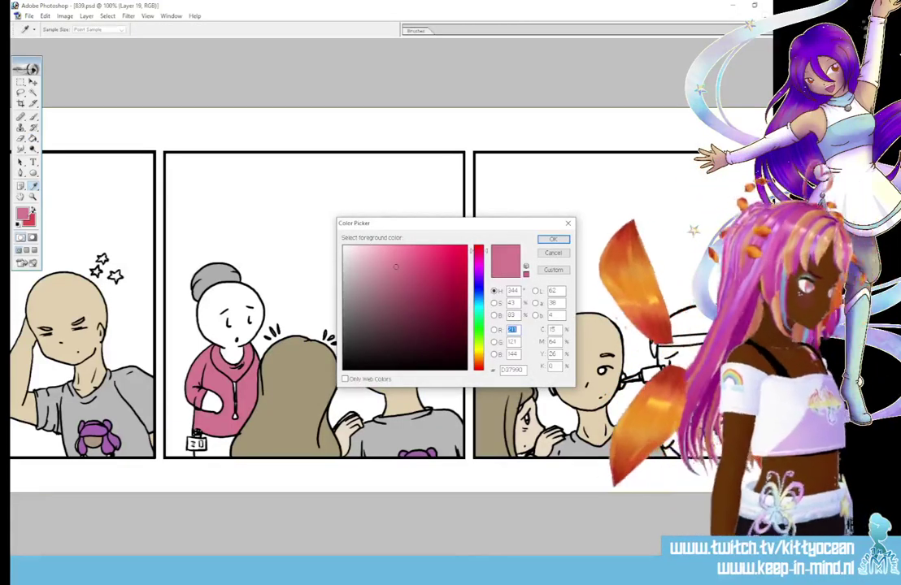
{"action": "left_click", "coordinate": [479, 327]}
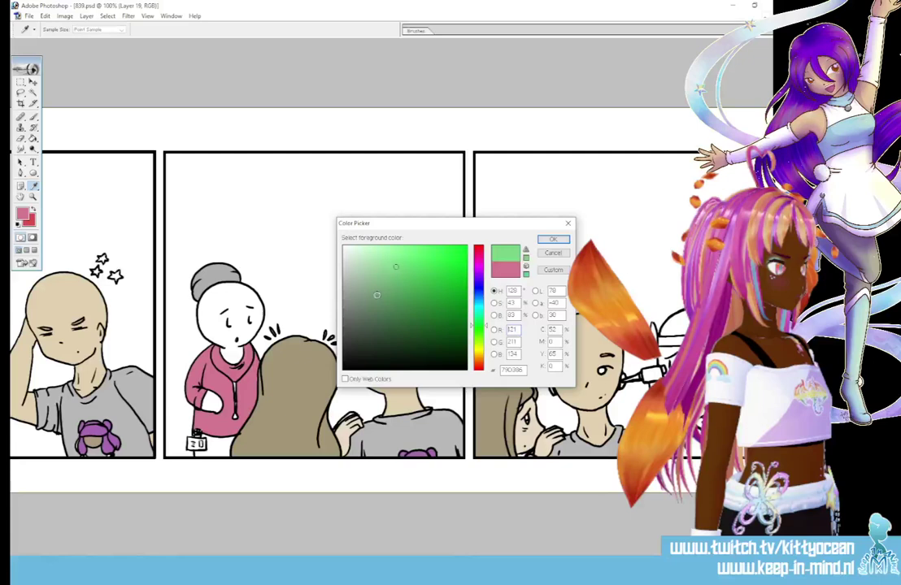
{"action": "left_click", "coordinate": [553, 239]}
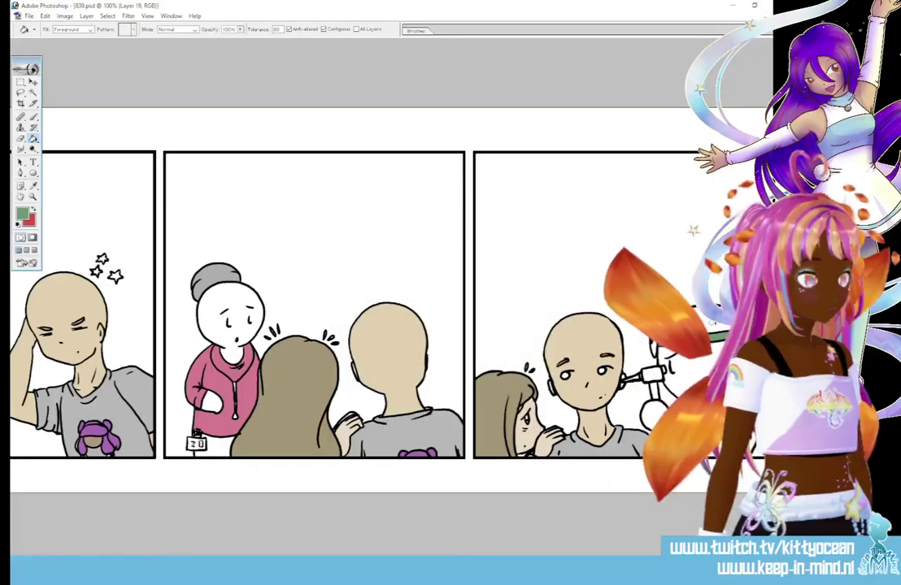
- Set the foreground colour to greenish grey and fill the ear-examination instrument in the last panel
{"action": "key", "text": "i"}
{"action": "left_click", "coordinate": [23, 213]}
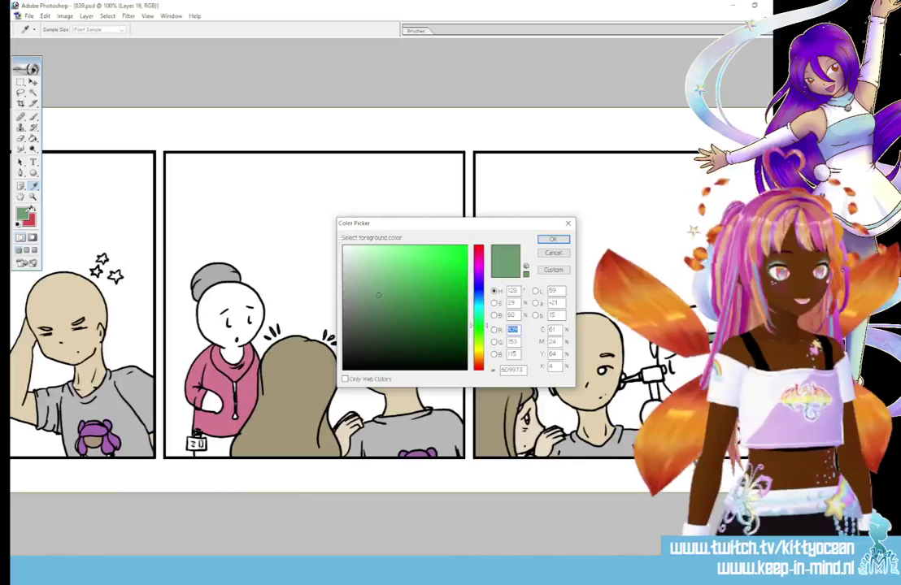
{"action": "left_click", "coordinate": [554, 239]}
{"action": "key", "text": "g"}
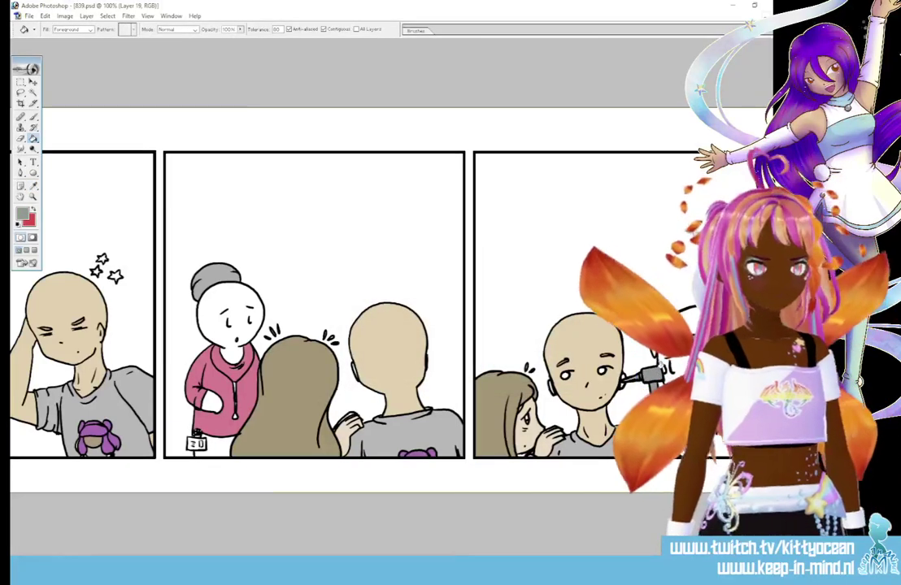
- Set the foreground colour to light neutral grey and fill the doctor's head mirror in the last panel
{"action": "left_click", "coordinate": [34, 118]}
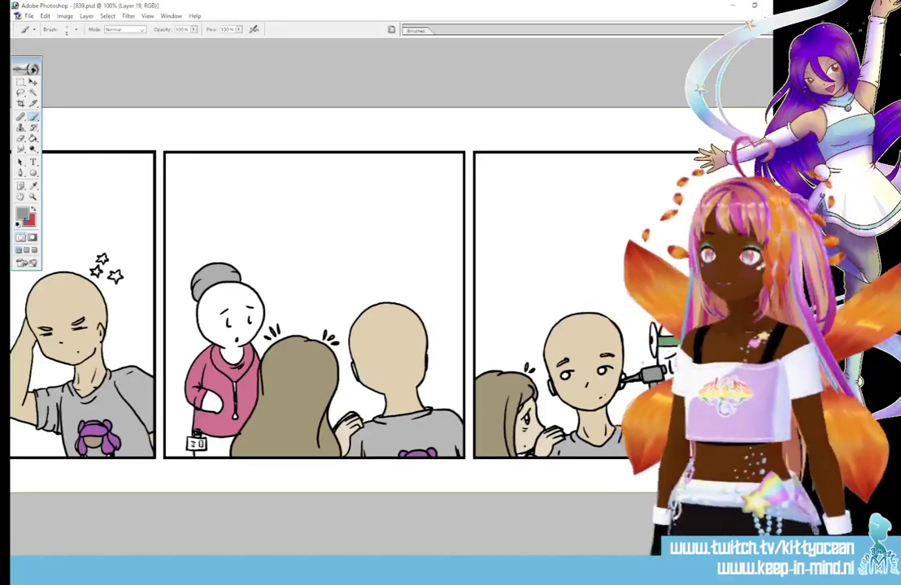
{"action": "left_click", "coordinate": [22, 214]}
{"action": "left_click", "coordinate": [343, 281]}
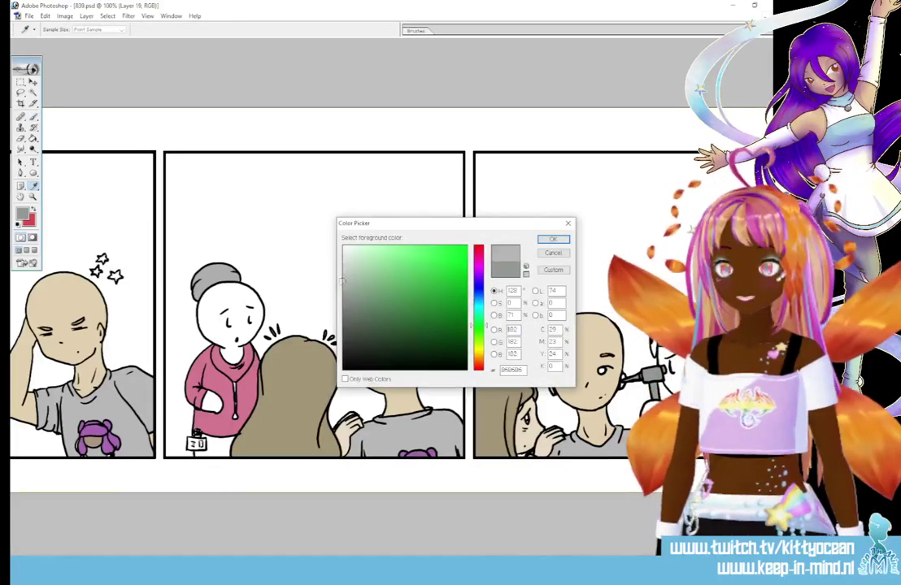
{"action": "left_click", "coordinate": [548, 242]}
{"action": "left_click", "coordinate": [34, 138]}
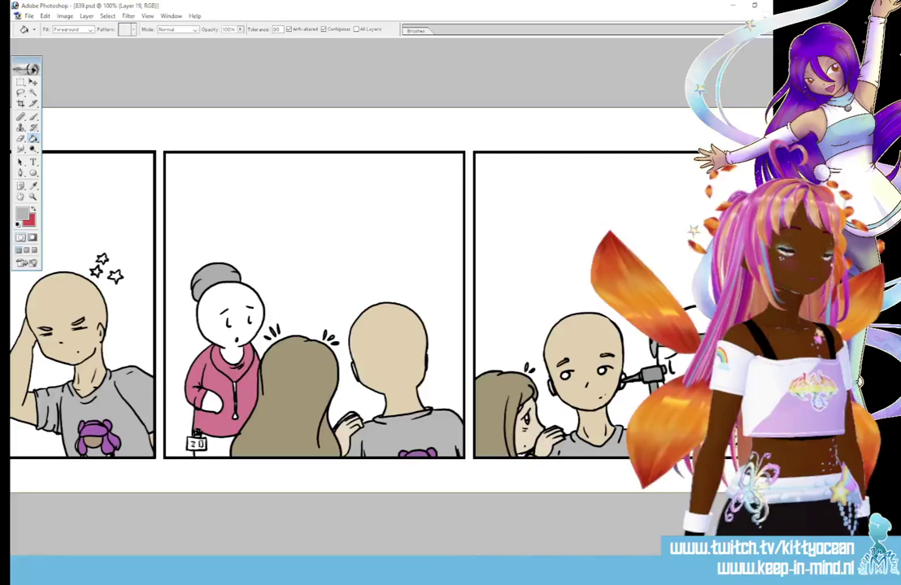
- Delete the word "AF" from the first panel's caption so its second line reads "VAN ZIJN SOKKEN... EN"
{"action": "scroll", "coordinate": [148, 531], "scroll_direction": "left", "scroll_amount": 5}
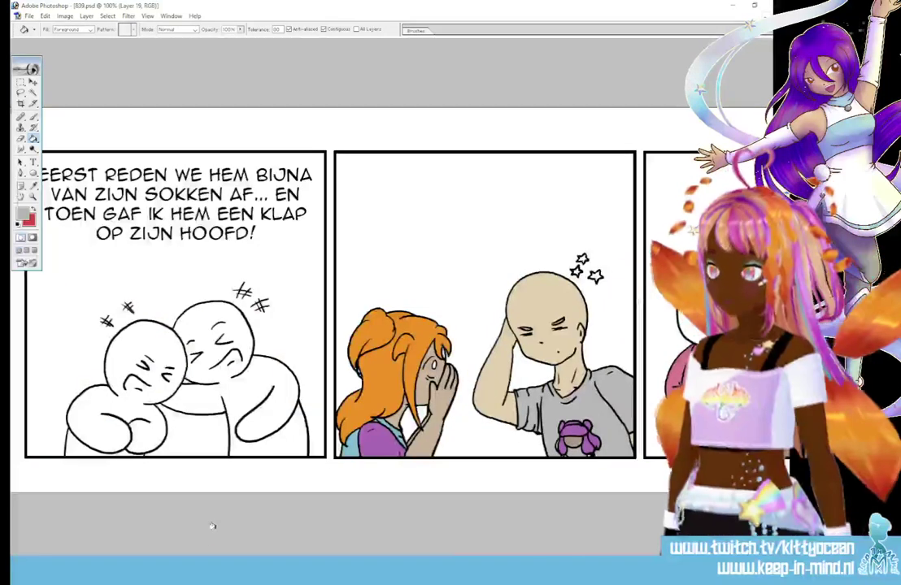
{"action": "left_click", "coordinate": [34, 163]}
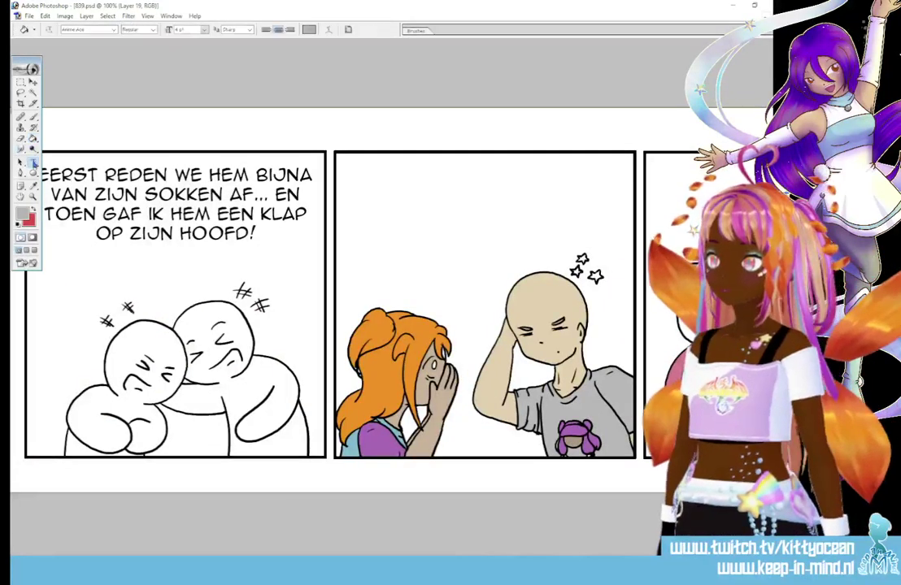
{"action": "left_click_drag", "start_coordinate": [253, 195], "coordinate": [224, 195]}
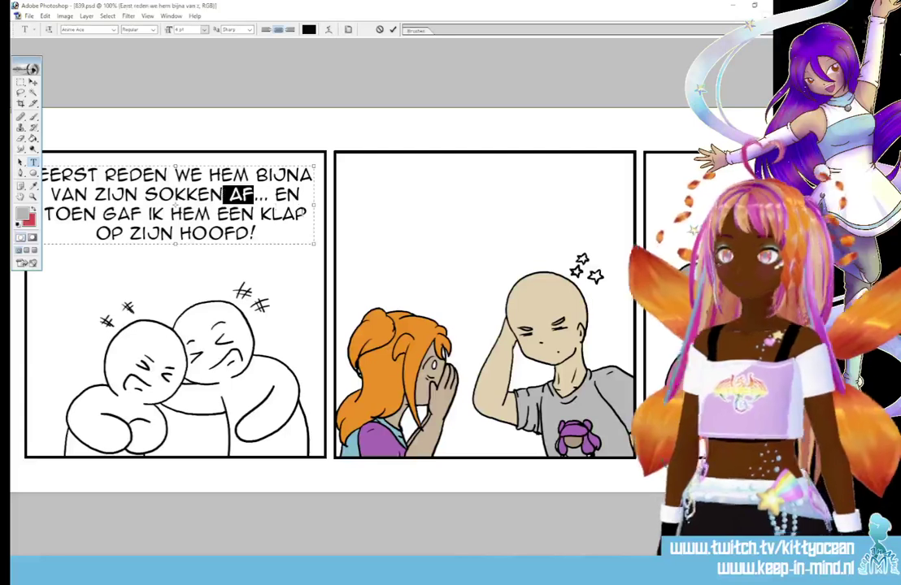
{"action": "key", "text": "BackSpace"}
{"action": "left_click", "coordinate": [393, 29]}
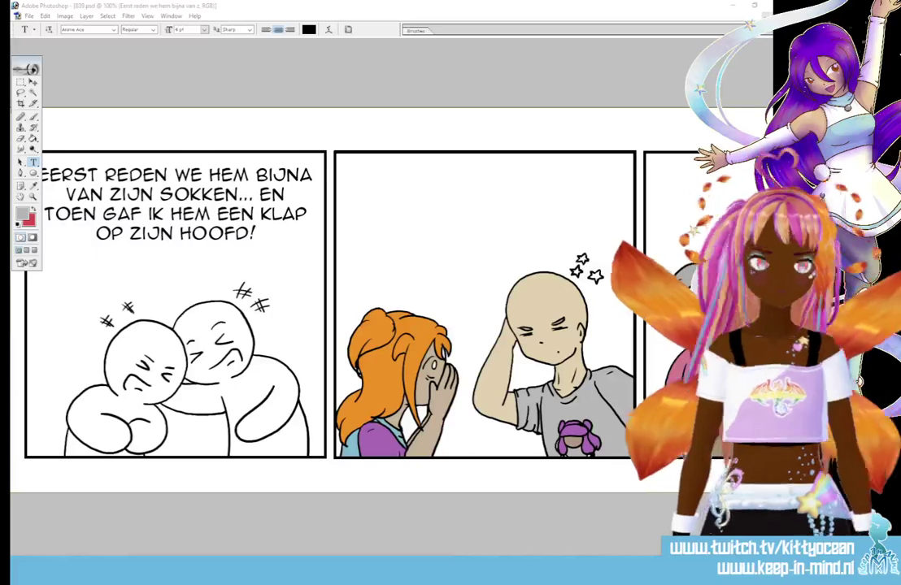
{"action": "scroll", "coordinate": [390, 305], "scroll_direction": "right", "scroll_amount": 5}
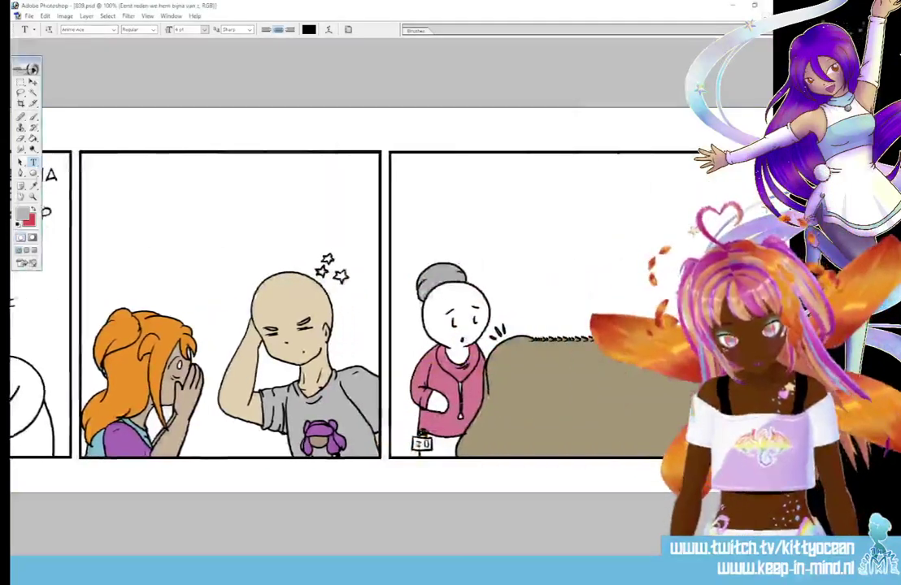
- Set the foreground colour to medium magenta pink and switch to the Brush tool for the two laughing characters in the first panel
{"action": "scroll", "coordinate": [390, 305], "scroll_direction": "right", "scroll_amount": 4}
{"action": "scroll", "coordinate": [390, 305], "scroll_direction": "left", "scroll_amount": 9}
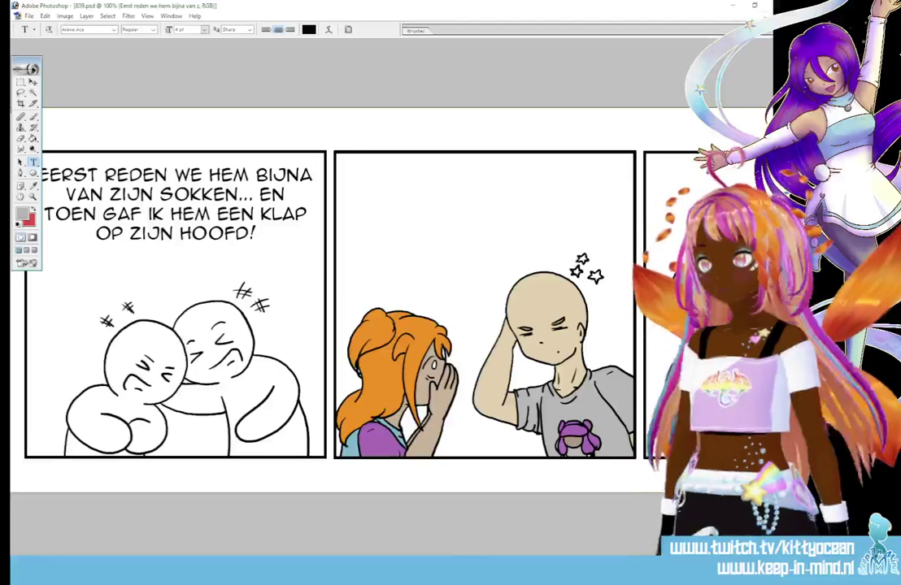
{"action": "left_click", "coordinate": [33, 186]}
{"action": "left_click", "coordinate": [30, 213]}
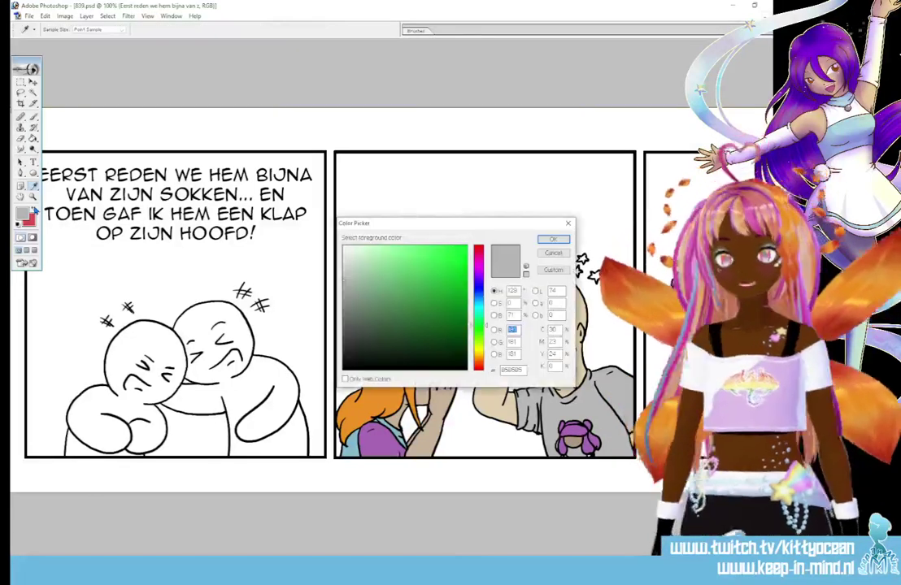
{"action": "left_click", "coordinate": [479, 257]}
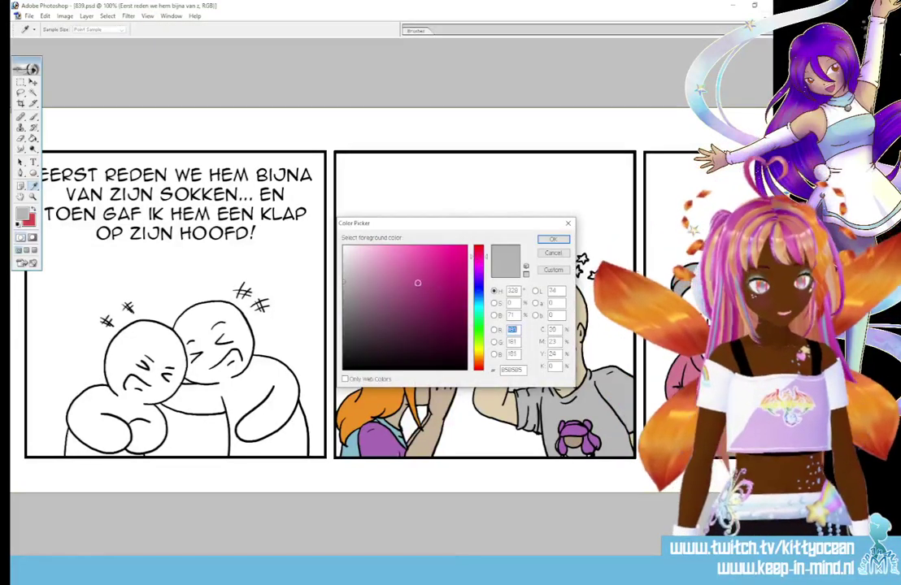
{"action": "left_click", "coordinate": [444, 285]}
{"action": "left_click", "coordinate": [553, 239]}
{"action": "key", "text": "t"}
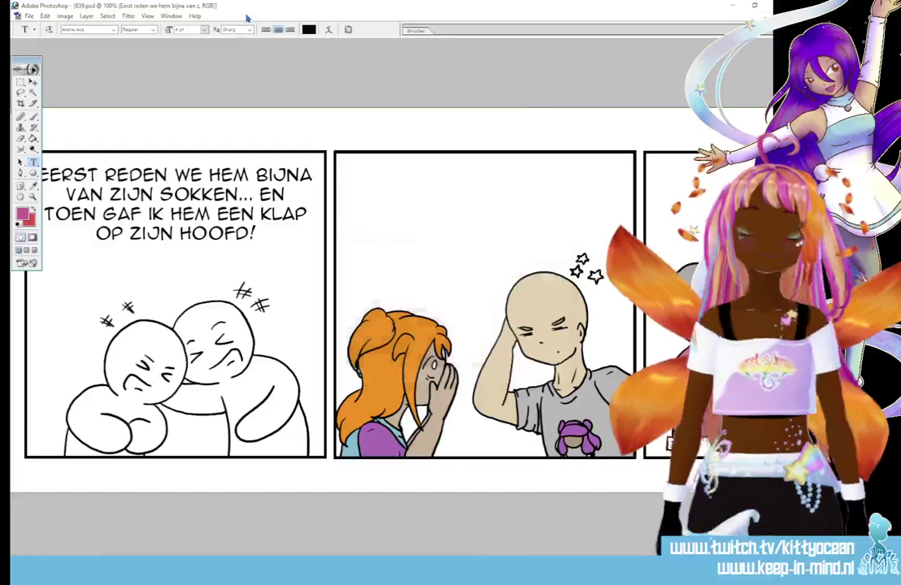
{"action": "key", "text": "ctrl+plus"}
{"action": "key", "text": "ctrl+plus"}
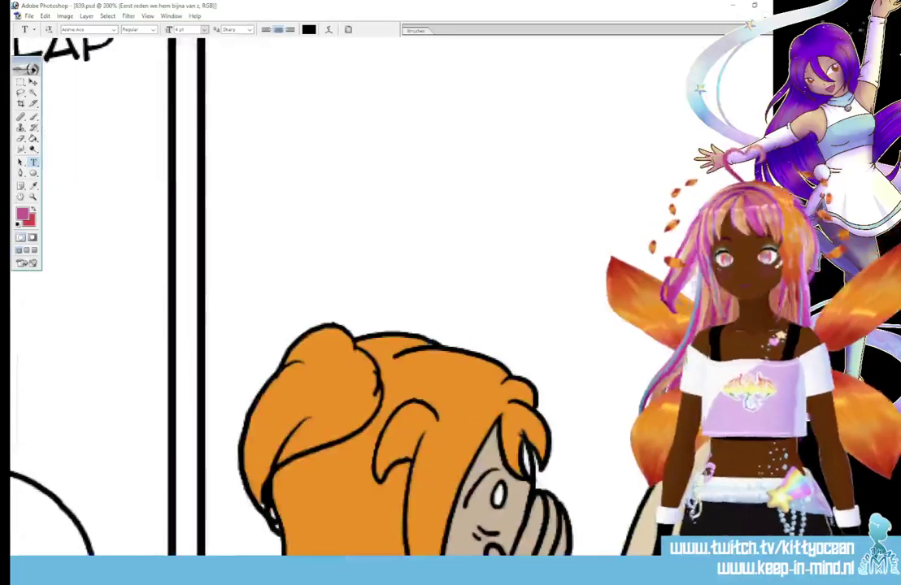
{"action": "scroll", "coordinate": [349, 297], "scroll_direction": "left", "scroll_amount": 8}
{"action": "scroll", "coordinate": [349, 297], "scroll_direction": "down", "scroll_amount": 5}
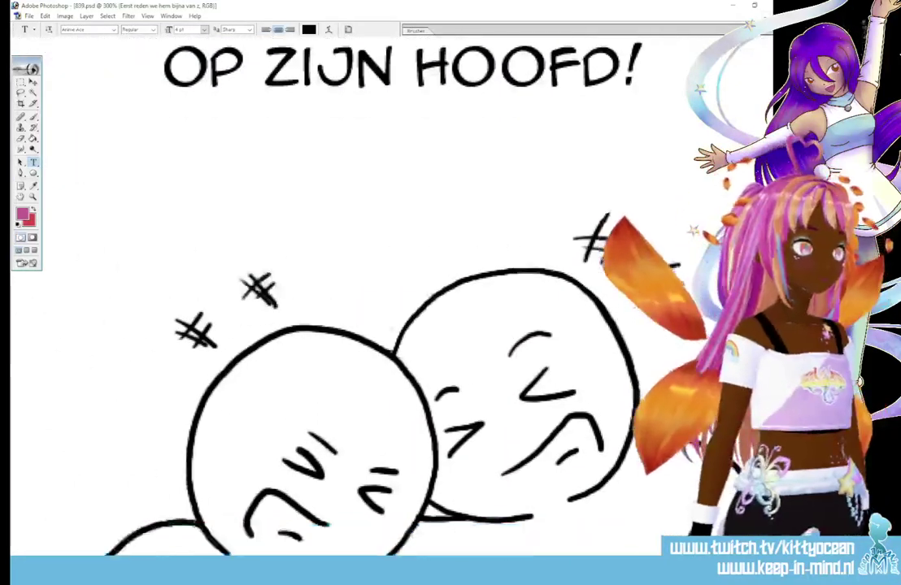
{"action": "left_click", "coordinate": [33, 117]}
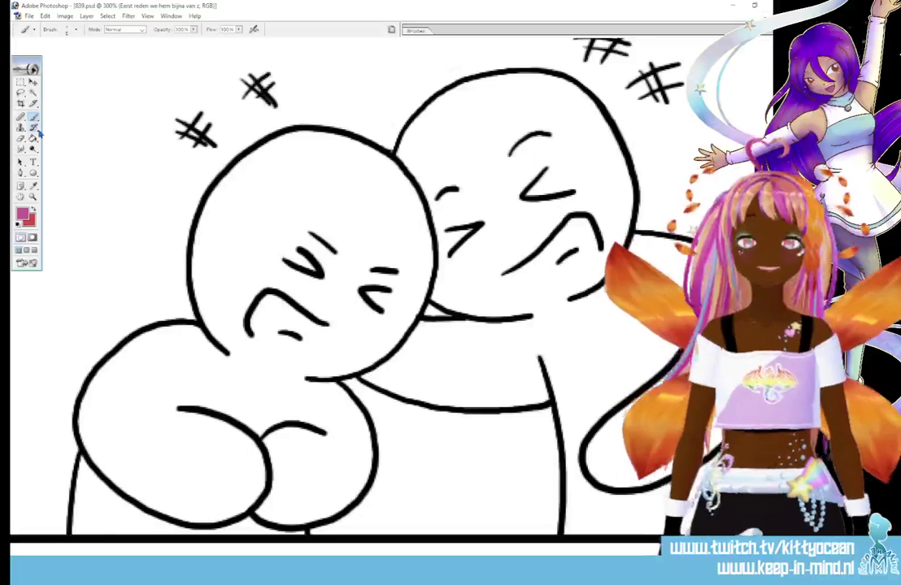
{"action": "left_click", "coordinate": [265, 298]}
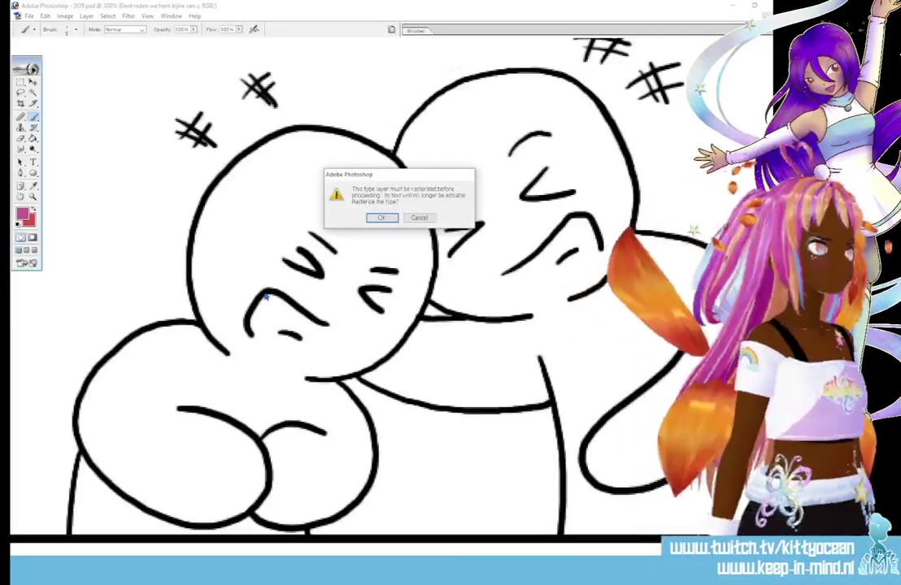
{"action": "left_click", "coordinate": [419, 218]}
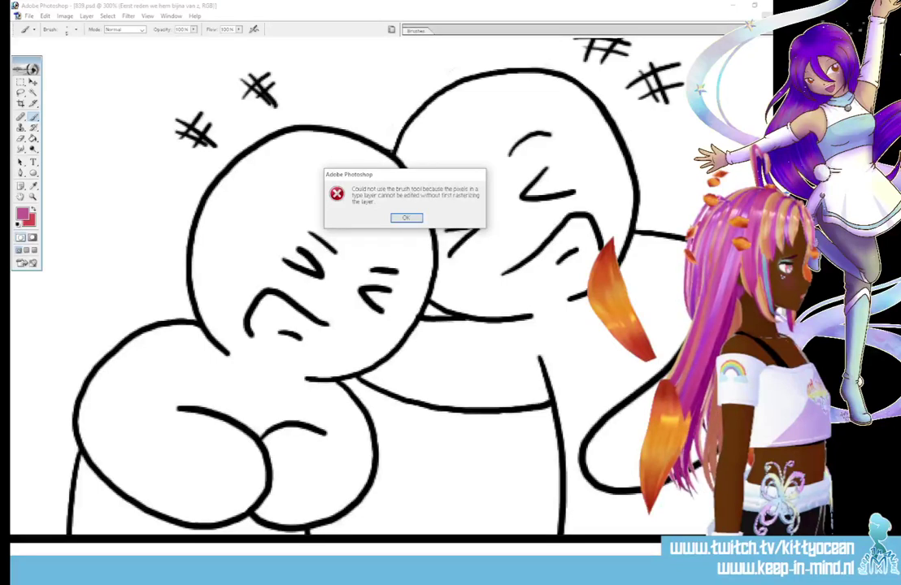
{"action": "left_click", "coordinate": [406, 218]}
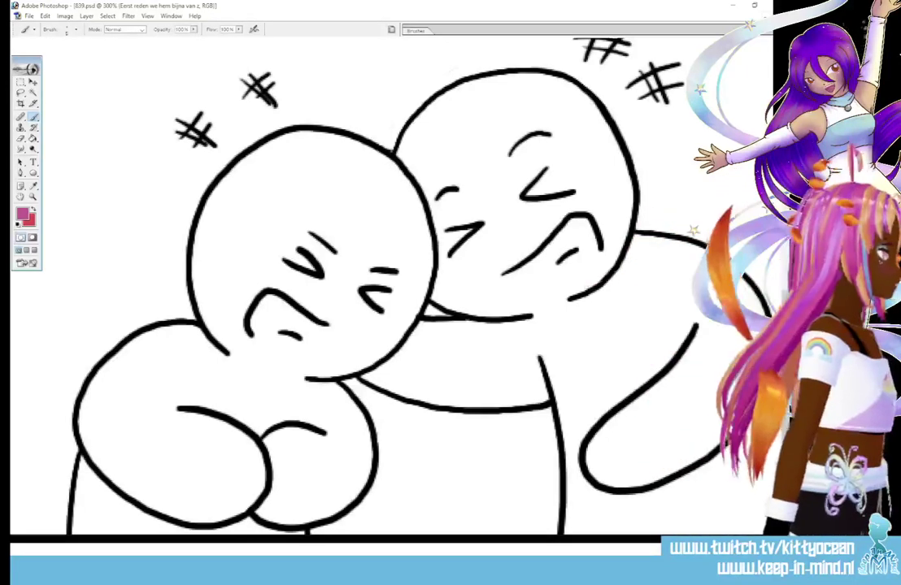
- Create a new layer and paint the open mouth of the smaller, front laughing character in the first panel magenta pink
{"action": "key", "text": "ctrl+shift+alt+n"}
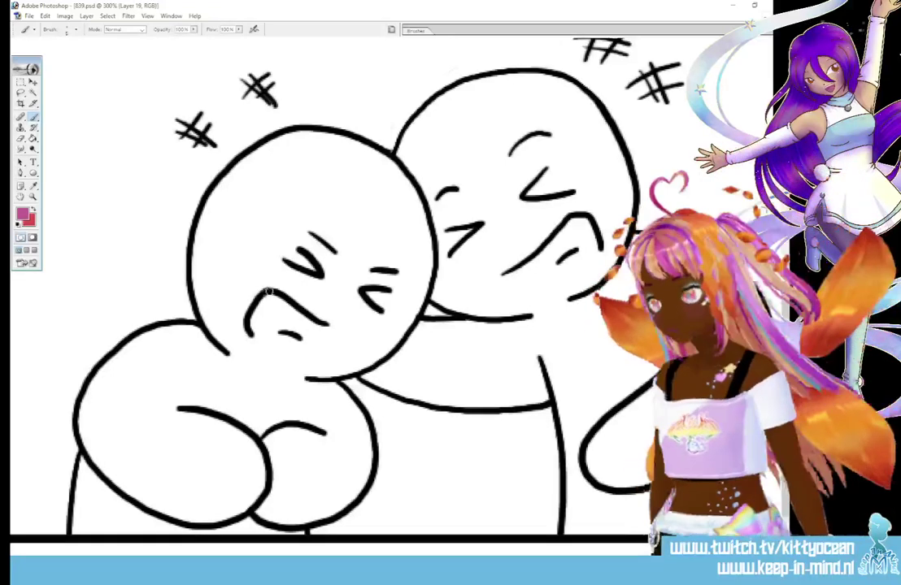
{"action": "mouse_move", "coordinate": [252, 291]}
{"action": "left_mouse_down"}
{"action": "mouse_move", "coordinate": [253, 331]}
{"action": "mouse_move", "coordinate": [281, 355]}
{"action": "mouse_move", "coordinate": [315, 351]}
{"action": "mouse_move", "coordinate": [319, 323]}
{"action": "left_mouse_up"}
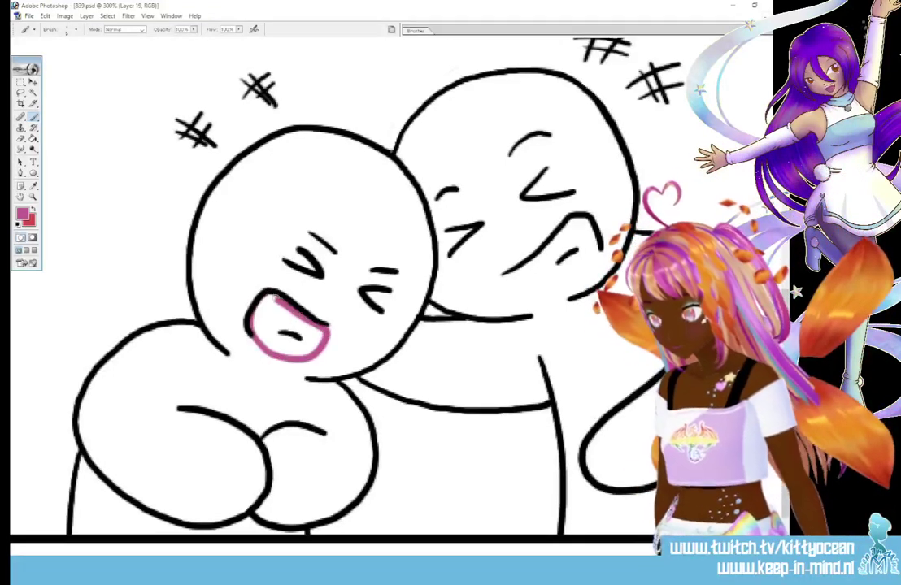
{"action": "left_click_drag", "start_coordinate": [256, 317], "coordinate": [321, 322]}
{"action": "mouse_move", "coordinate": [252, 285]}
{"action": "left_mouse_down"}
{"action": "mouse_move", "coordinate": [272, 295]}
{"action": "mouse_move", "coordinate": [268, 304]}
{"action": "mouse_move", "coordinate": [234, 297]}
{"action": "mouse_move", "coordinate": [248, 300]}
{"action": "left_mouse_up"}
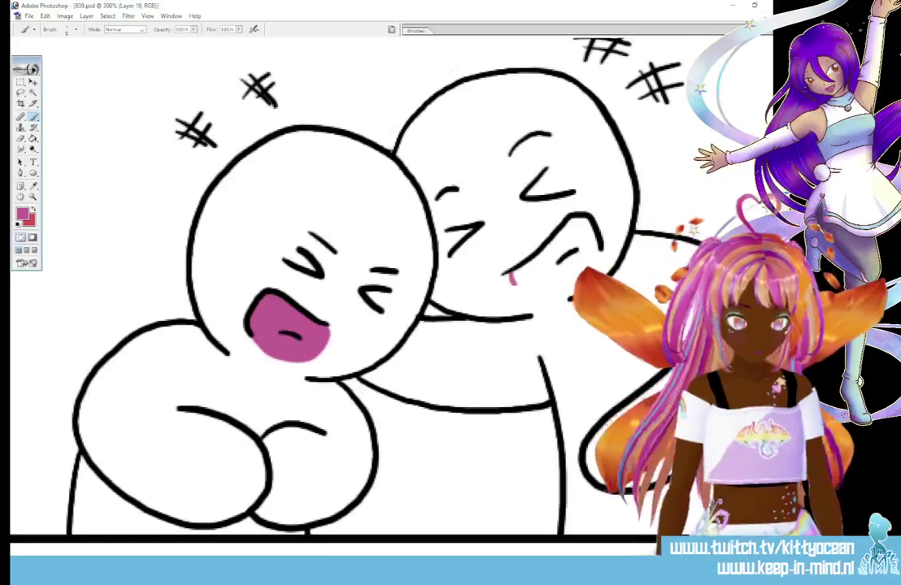
- Outline and fill the open mouth of the second laughing character in the first panel with magenta pink
{"action": "mouse_move", "coordinate": [510, 273]}
{"action": "left_mouse_down"}
{"action": "mouse_move", "coordinate": [567, 284]}
{"action": "mouse_move", "coordinate": [559, 227]}
{"action": "mouse_move", "coordinate": [510, 272]}
{"action": "left_mouse_up"}
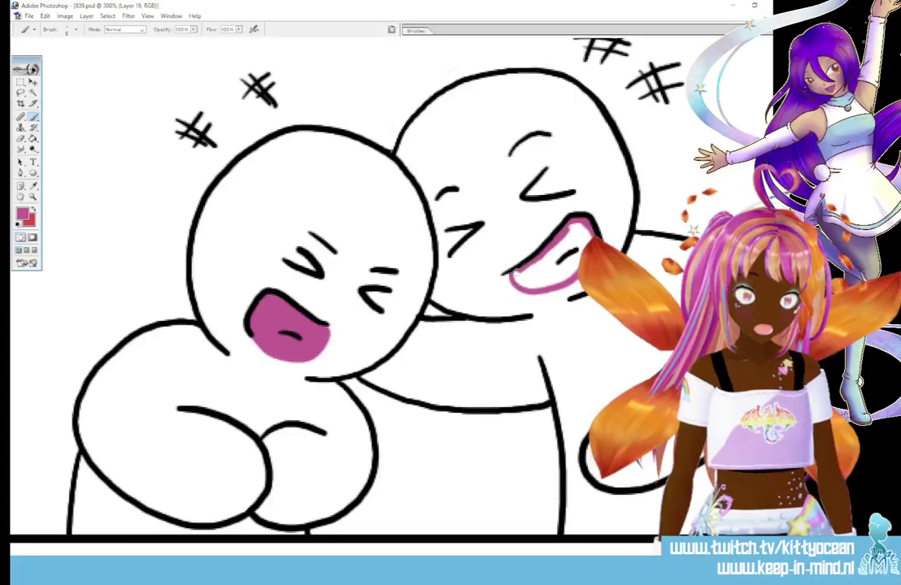
{"action": "left_click_drag", "start_coordinate": [559, 236], "coordinate": [577, 248]}
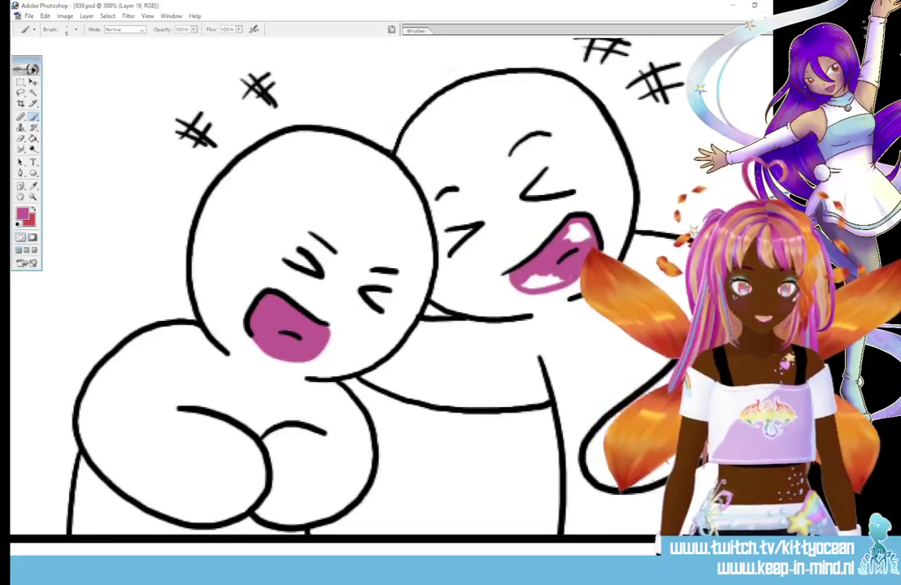
{"action": "left_click_drag", "start_coordinate": [520, 275], "coordinate": [569, 261]}
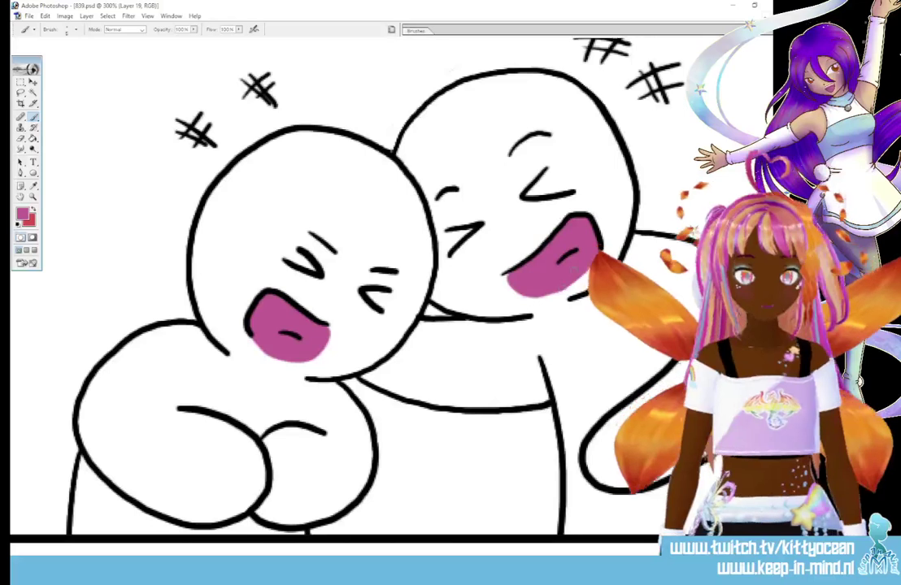
- Set the foreground colour to light pink E183B6 and paint the tongues in both laughing mouths in the first panel
{"action": "scroll", "coordinate": [325, 285], "scroll_direction": "right", "scroll_amount": 10}
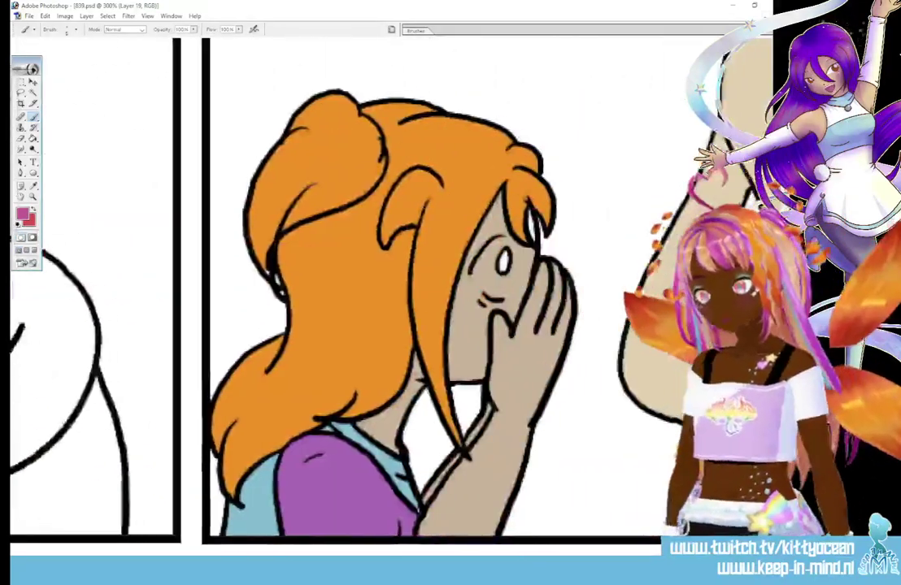
{"action": "scroll", "coordinate": [325, 284], "scroll_direction": "right", "scroll_amount": 15}
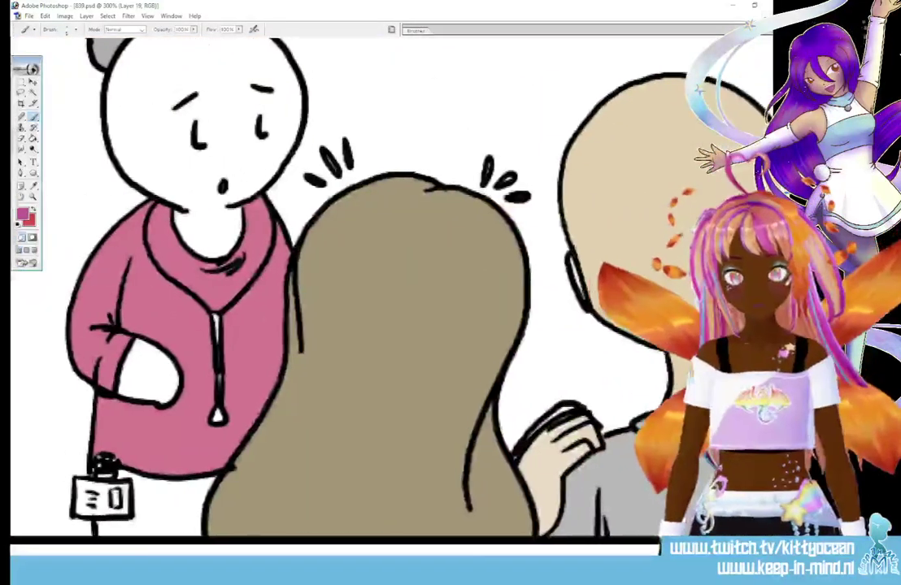
{"action": "scroll", "coordinate": [325, 285], "scroll_direction": "right", "scroll_amount": 1}
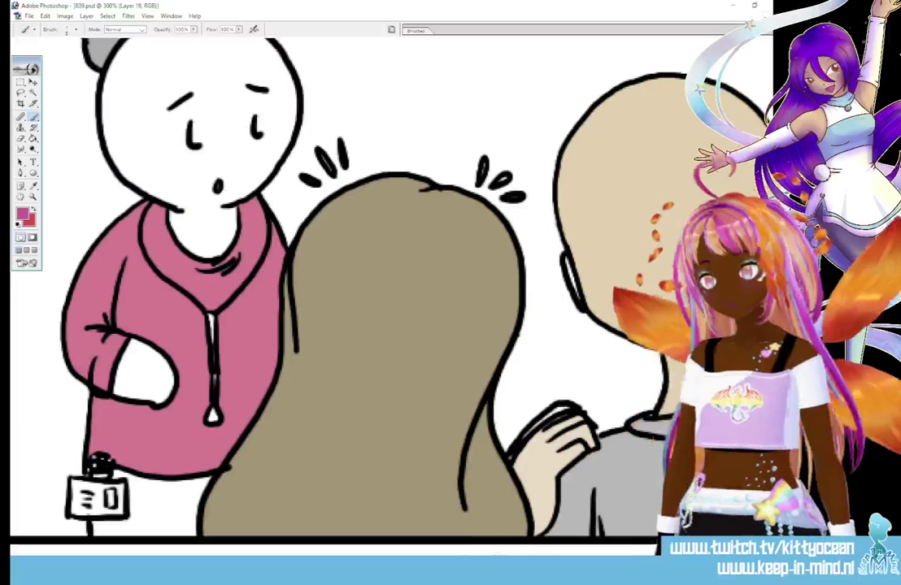
{"action": "scroll", "coordinate": [325, 284], "scroll_direction": "right", "scroll_amount": 10}
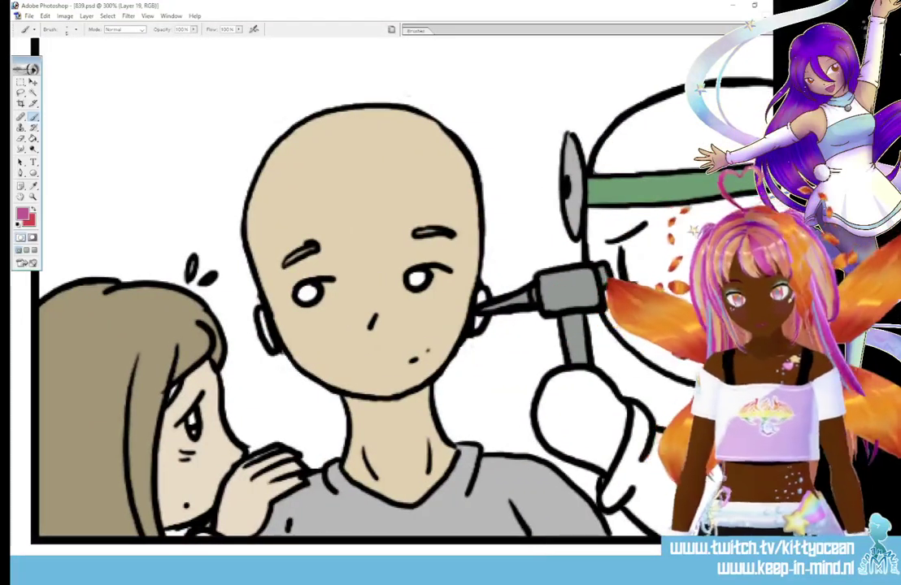
{"action": "scroll", "coordinate": [341, 285], "scroll_direction": "right", "scroll_amount": 15}
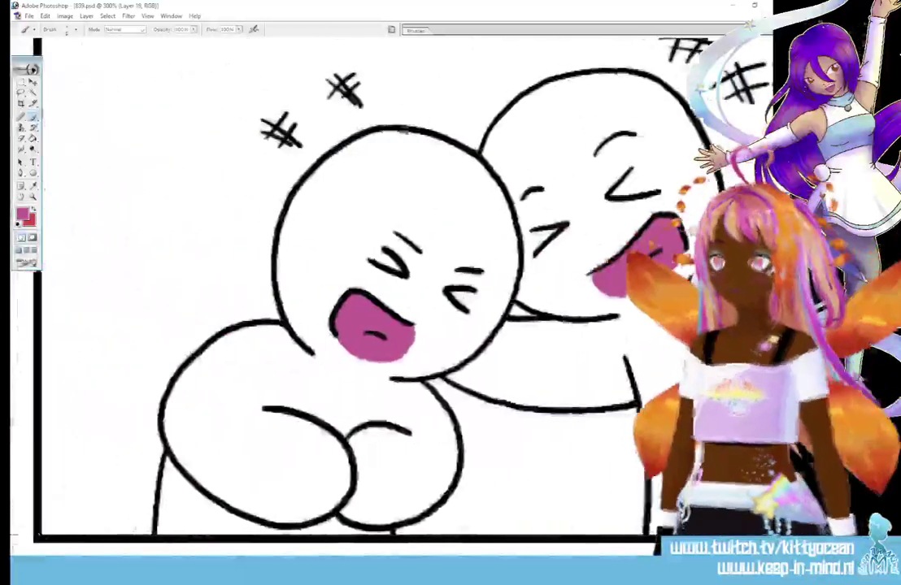
{"action": "left_click", "coordinate": [22, 214]}
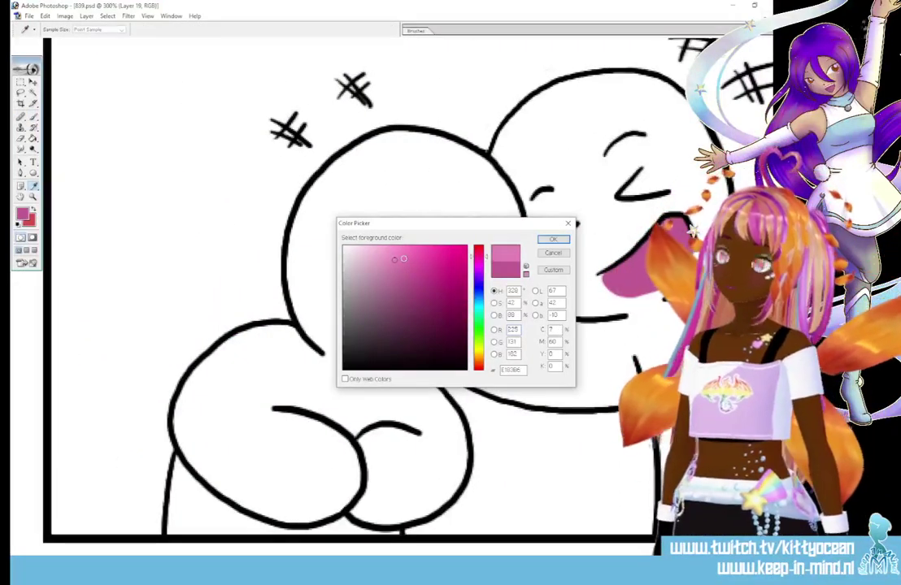
{"action": "left_click", "coordinate": [553, 239]}
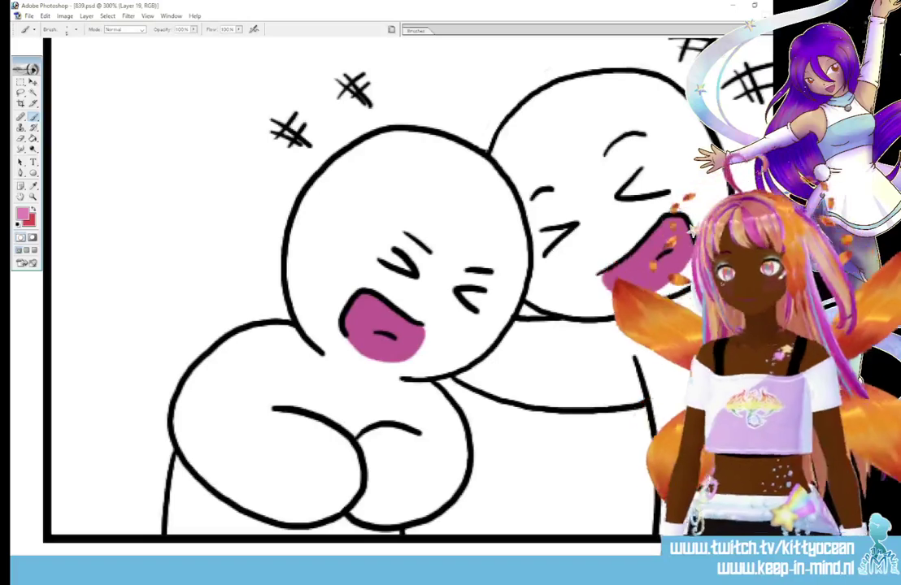
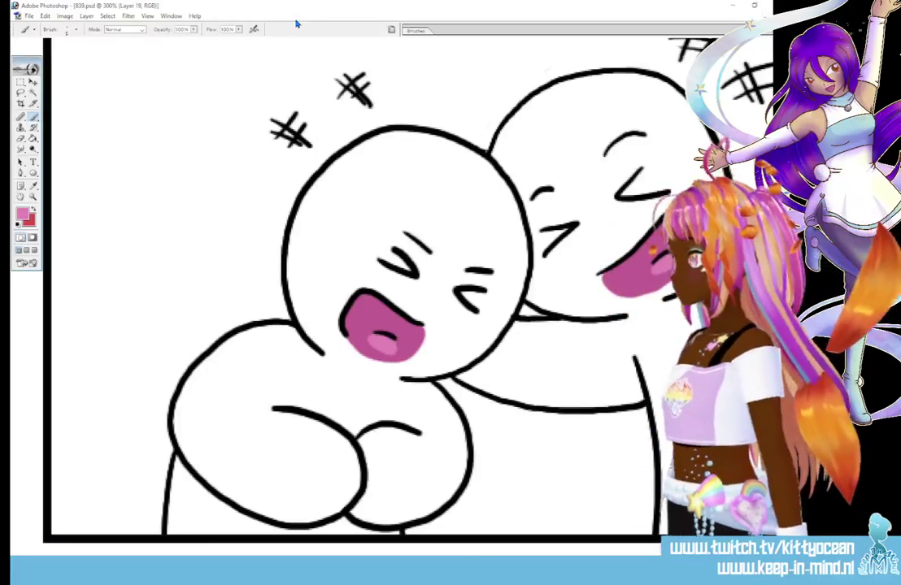
- Sample the light blue of the orange-haired woman's shirt in the second panel and paint her iris with it
{"action": "scroll", "coordinate": [349, 293], "scroll_direction": "right", "scroll_amount": 6}
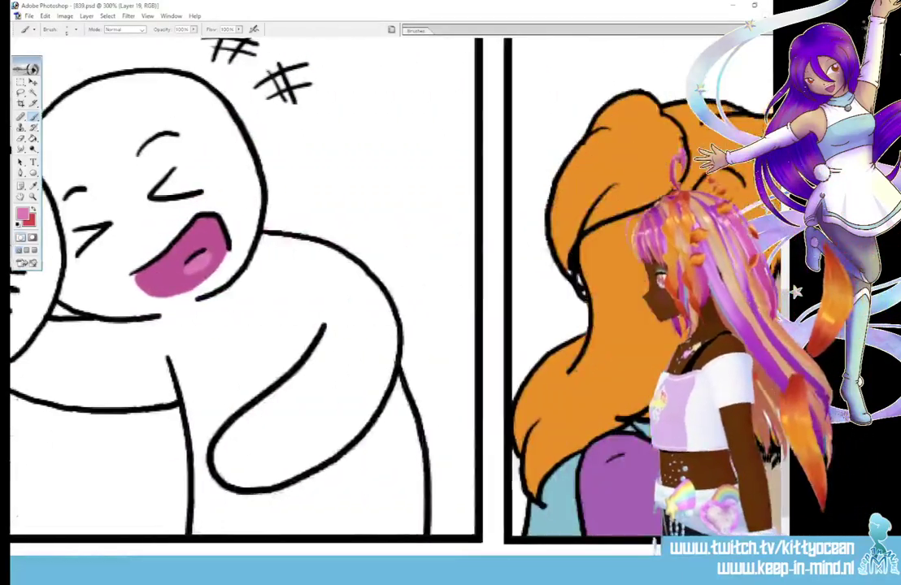
{"action": "scroll", "coordinate": [350, 292], "scroll_direction": "right", "scroll_amount": 4}
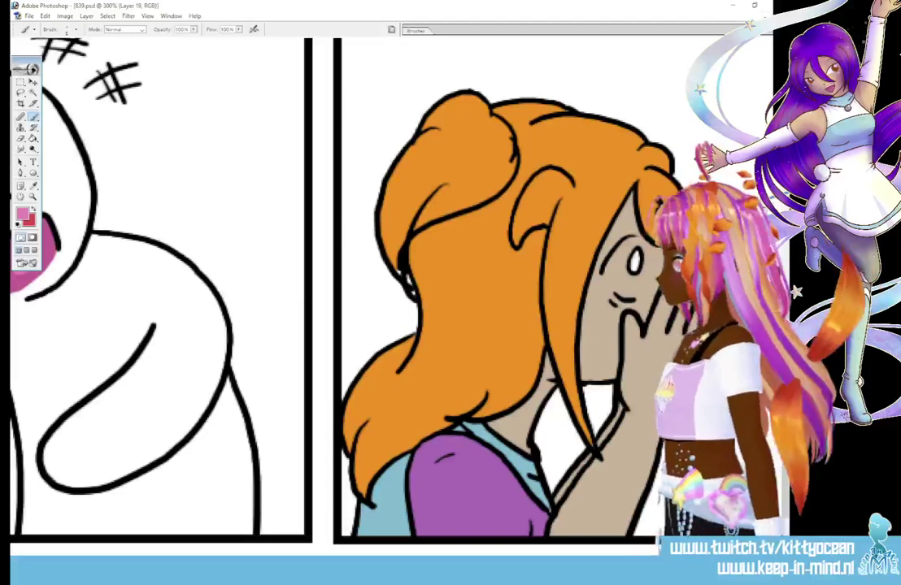
{"action": "scroll", "coordinate": [349, 293], "scroll_direction": "right", "scroll_amount": 1}
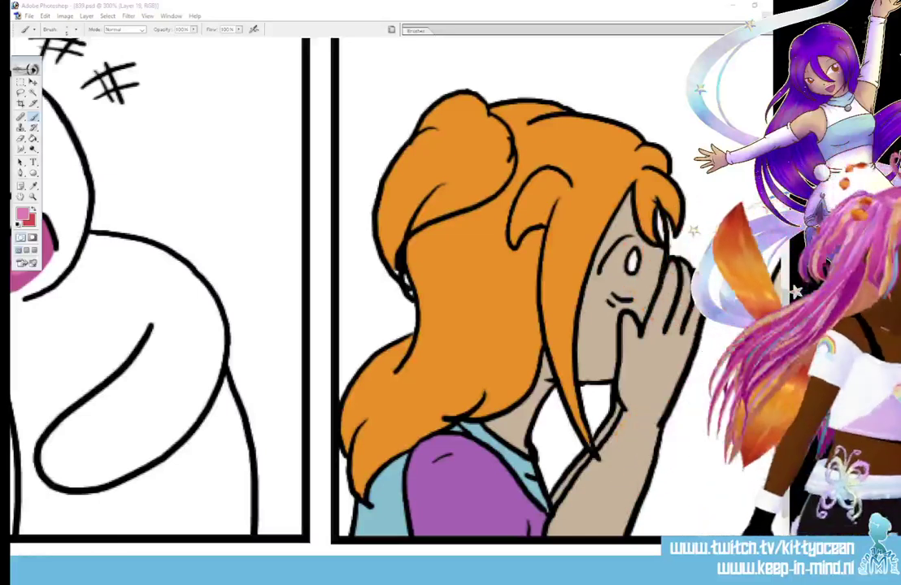
{"action": "key", "text": "i"}
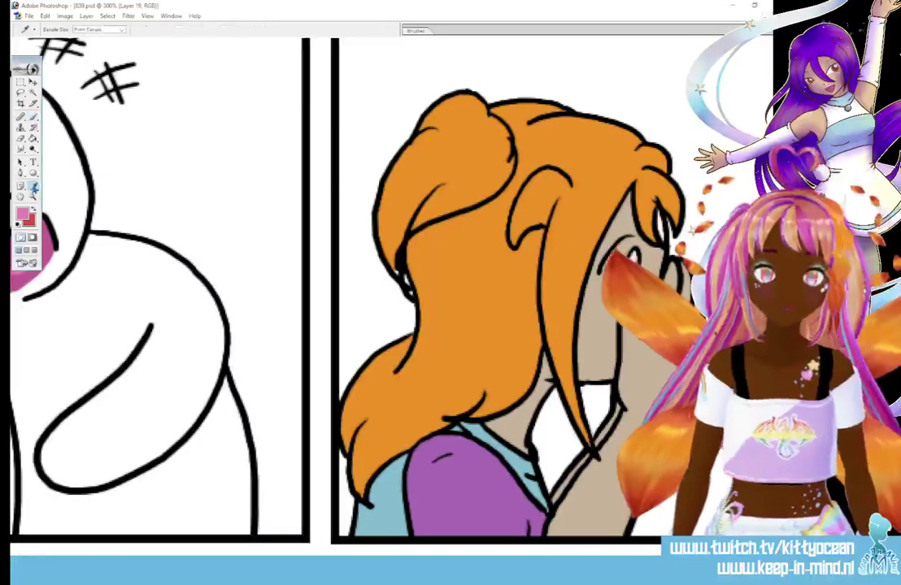
{"action": "key", "text": "b"}
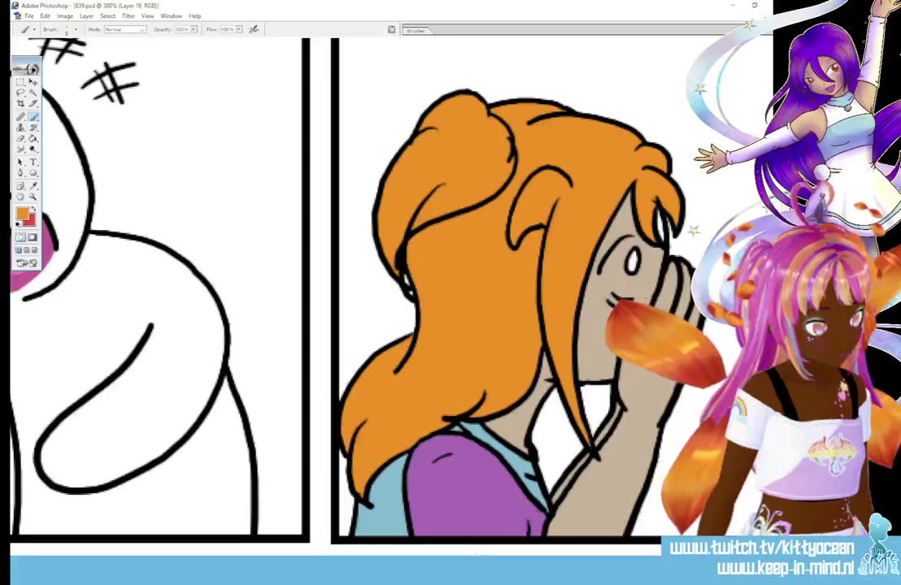
{"action": "scroll", "coordinate": [325, 284], "scroll_direction": "right", "scroll_amount": 5}
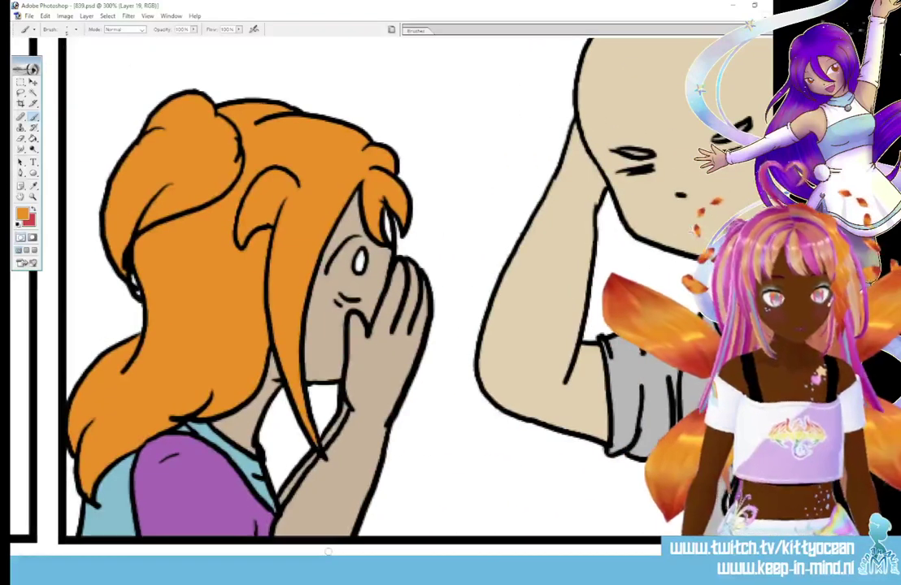
{"action": "key", "text": "i"}
{"action": "left_click", "coordinate": [104, 428]}
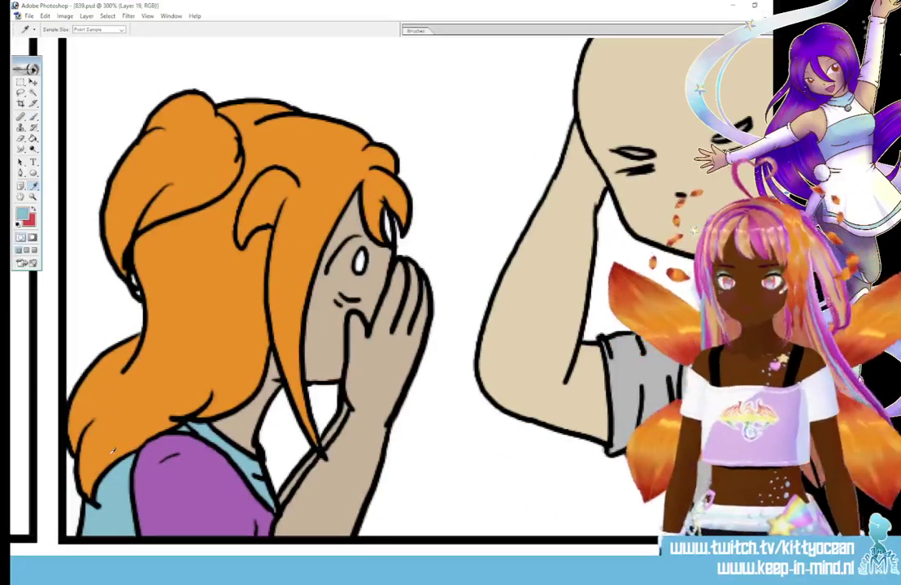
{"action": "key", "text": "b"}
{"action": "left_click", "coordinate": [359, 260]}
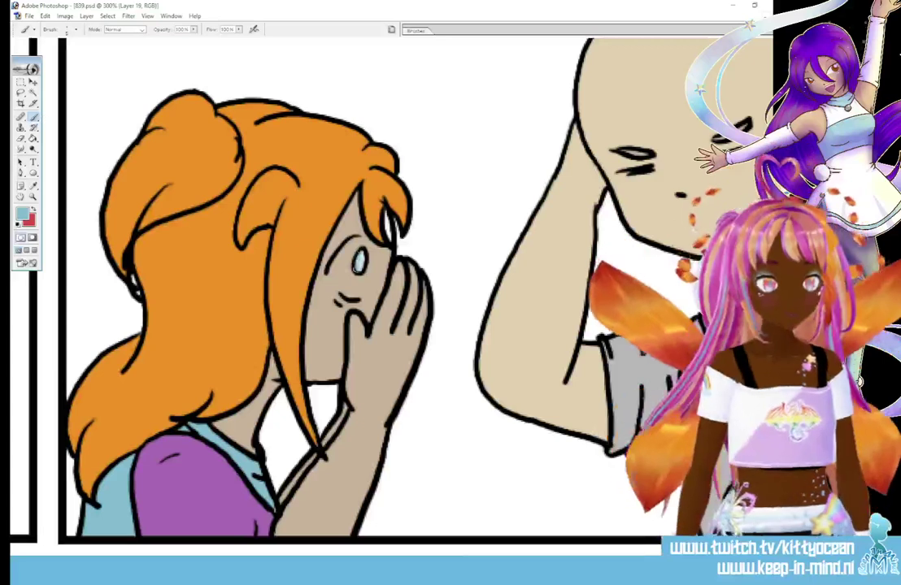
- Paint the white of the orange-haired woman's eye, and fill the unpainted gap between her front hair strands with her sampled skin tone
{"action": "key", "text": "d"}
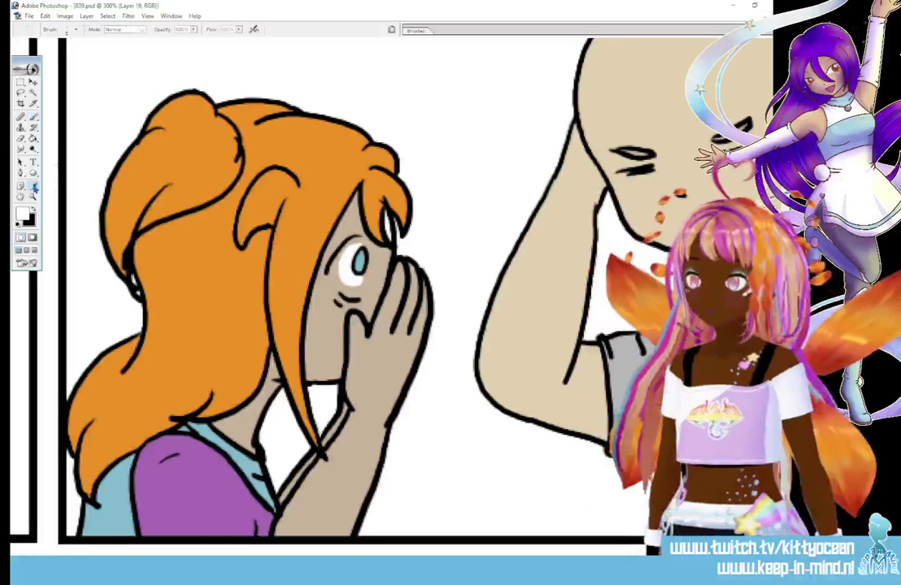
{"action": "key", "text": "i"}
{"action": "left_click", "coordinate": [355, 221]}
{"action": "key", "text": "b"}
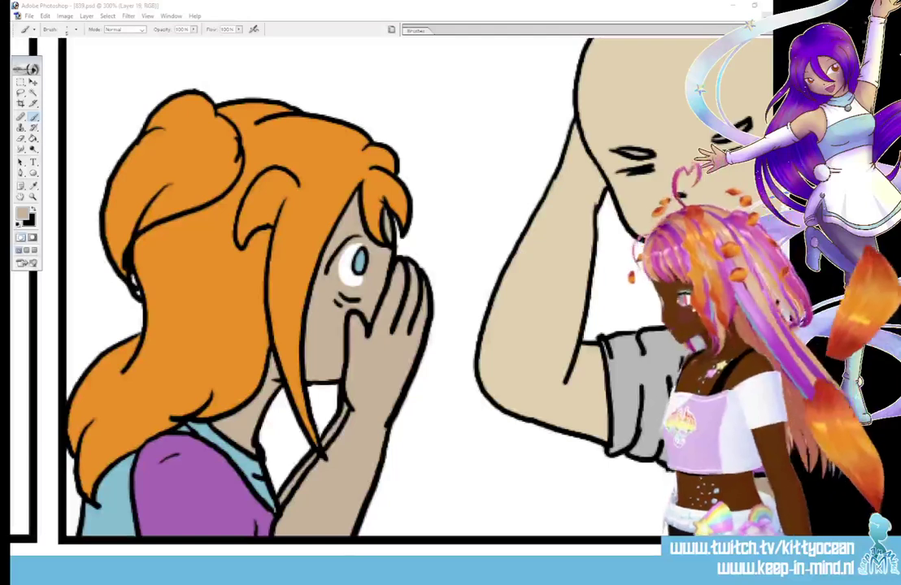
{"action": "left_click", "coordinate": [33, 186]}
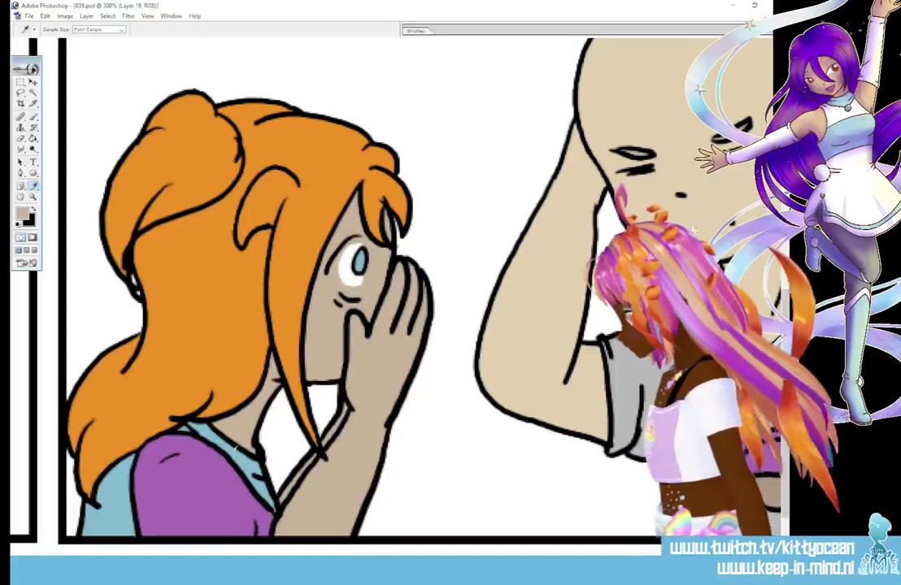
- Touch up the orange-haired woman's shirt with its light blue, and paint the bald man's eyebrows in the second panel greyish brown
{"action": "left_click", "coordinate": [33, 117]}
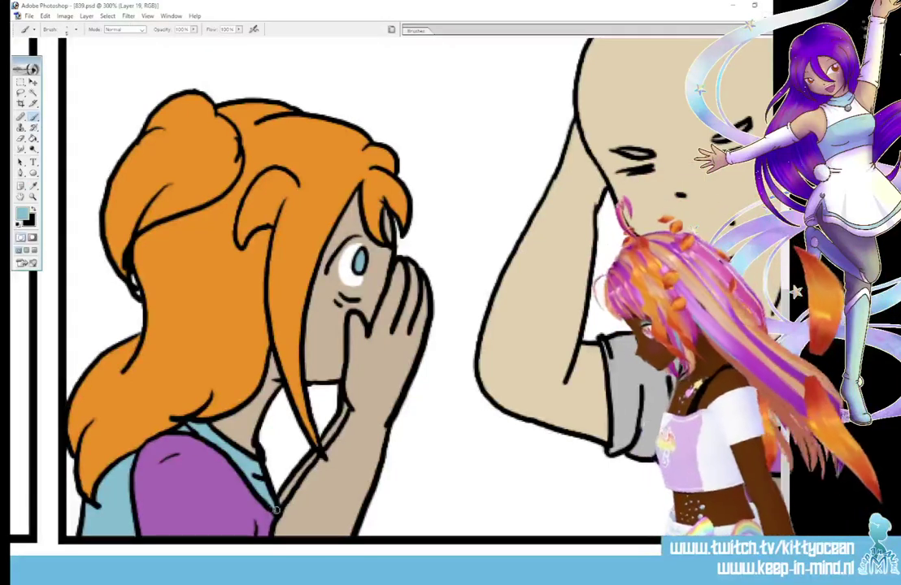
{"action": "scroll", "coordinate": [357, 285], "scroll_direction": "right", "scroll_amount": 5}
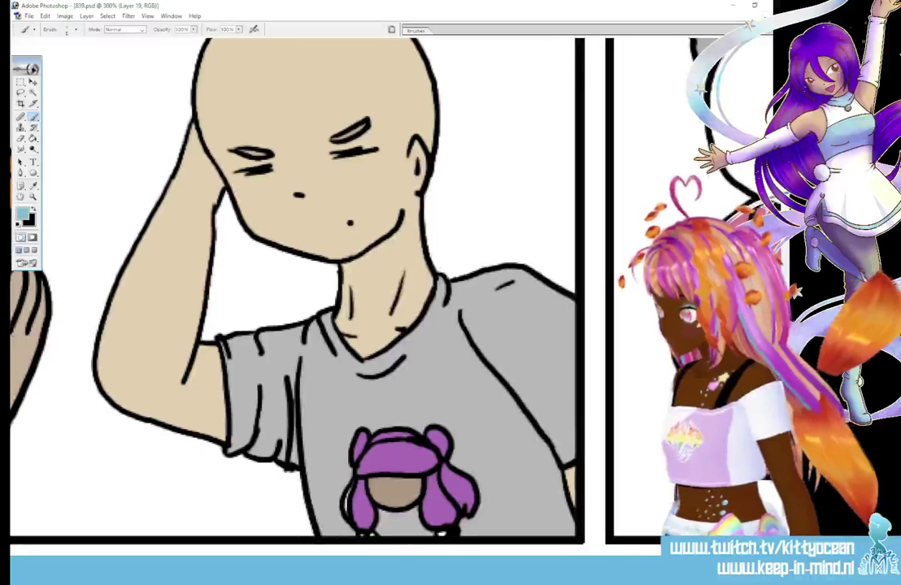
{"action": "left_click", "coordinate": [23, 213]}
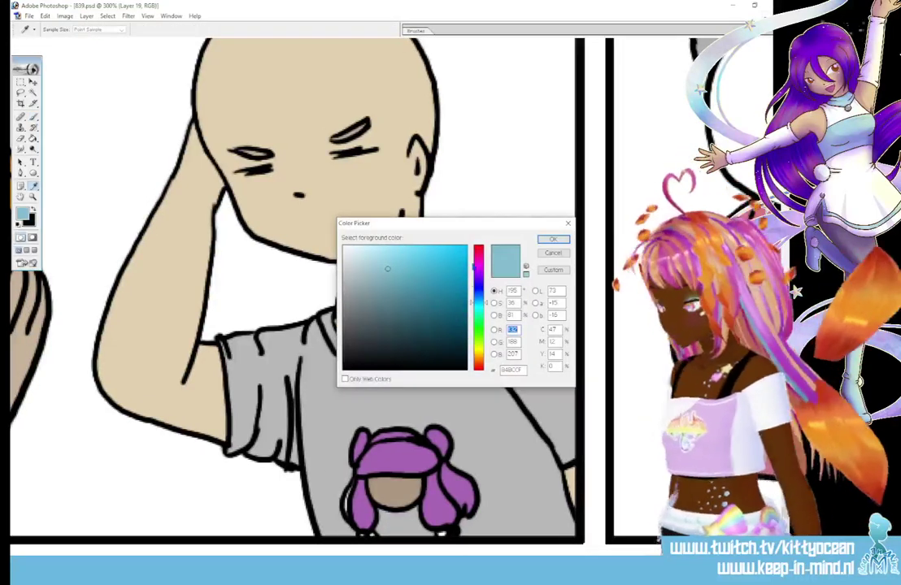
{"action": "left_click", "coordinate": [402, 488]}
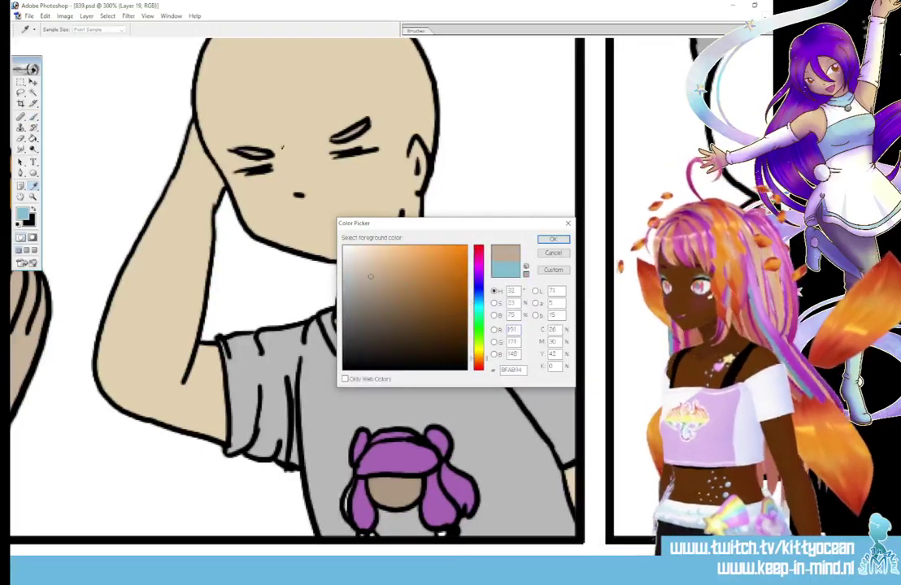
{"action": "left_click", "coordinate": [552, 241]}
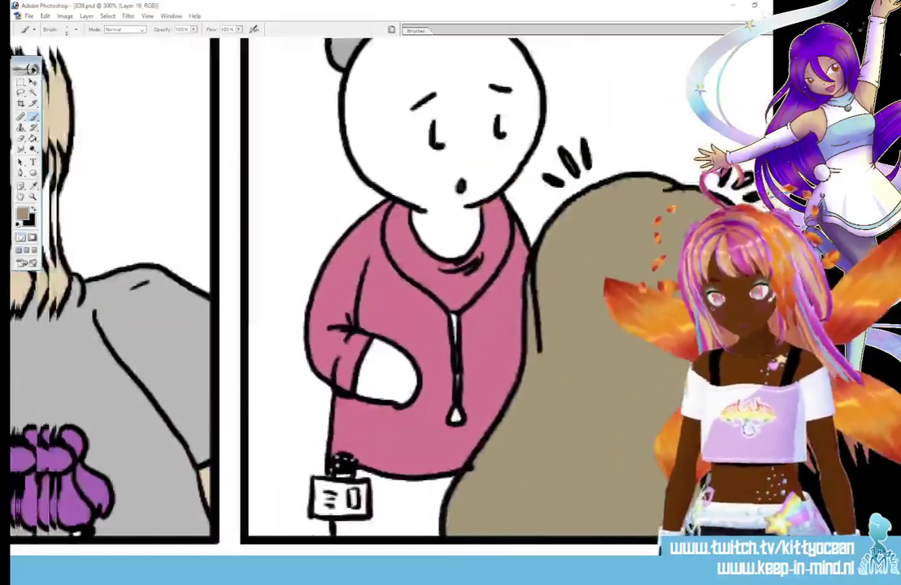
- Sample the purple hair of the figure printed on the bald man's shirt and paint the unfilled strand beside its face
{"action": "scroll", "coordinate": [342, 293], "scroll_direction": "left", "scroll_amount": 10}
{"action": "scroll", "coordinate": [341, 293], "scroll_direction": "right", "scroll_amount": 2}
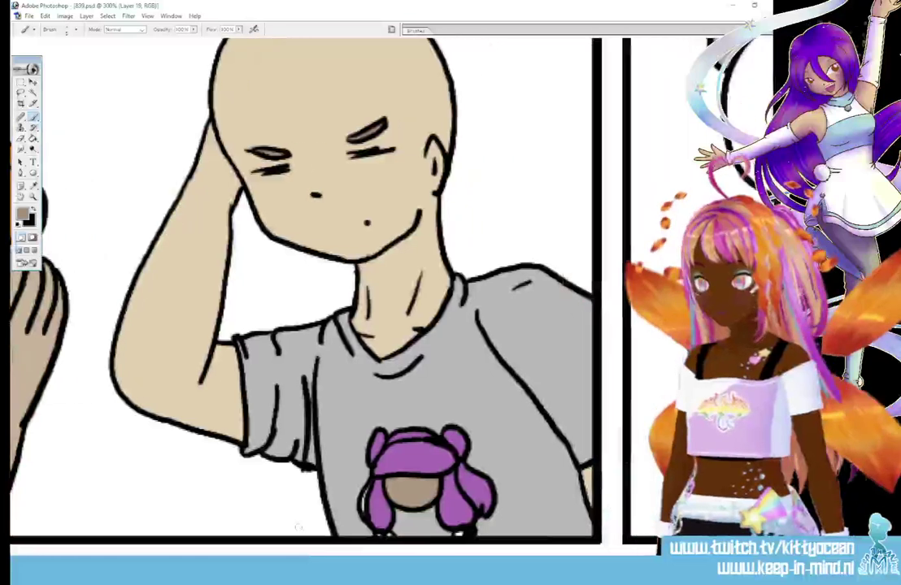
{"action": "left_click", "coordinate": [34, 187]}
{"action": "left_click", "coordinate": [405, 454]}
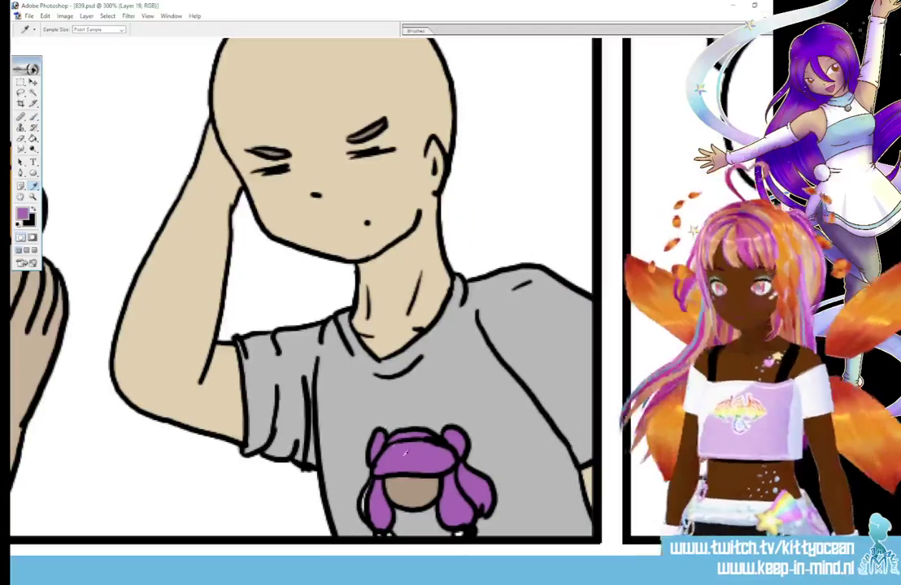
{"action": "key", "text": "b"}
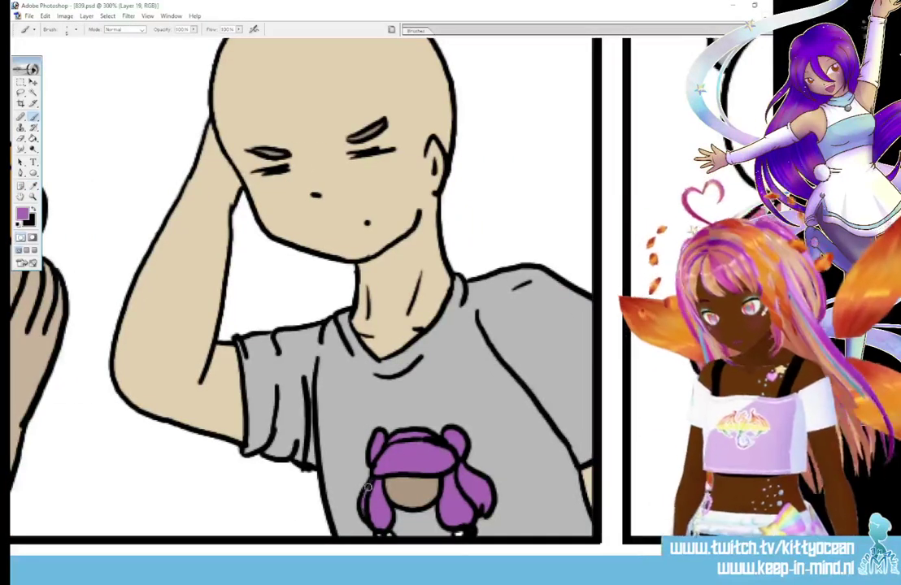
- Choose a pale yellow and paint the white tips of the printed figure's pigtails on the bald man's shirt
{"action": "left_click", "coordinate": [34, 187]}
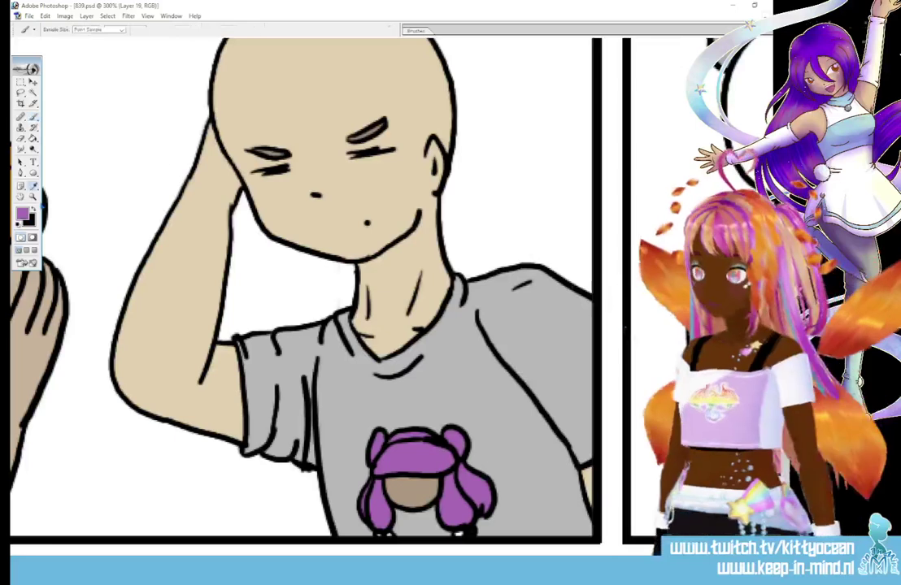
{"action": "left_click", "coordinate": [22, 213]}
{"action": "left_click_drag", "start_coordinate": [478, 269], "coordinate": [478, 354]}
{"action": "left_click", "coordinate": [377, 260]}
{"action": "left_click", "coordinate": [552, 239]}
{"action": "key", "text": "b"}
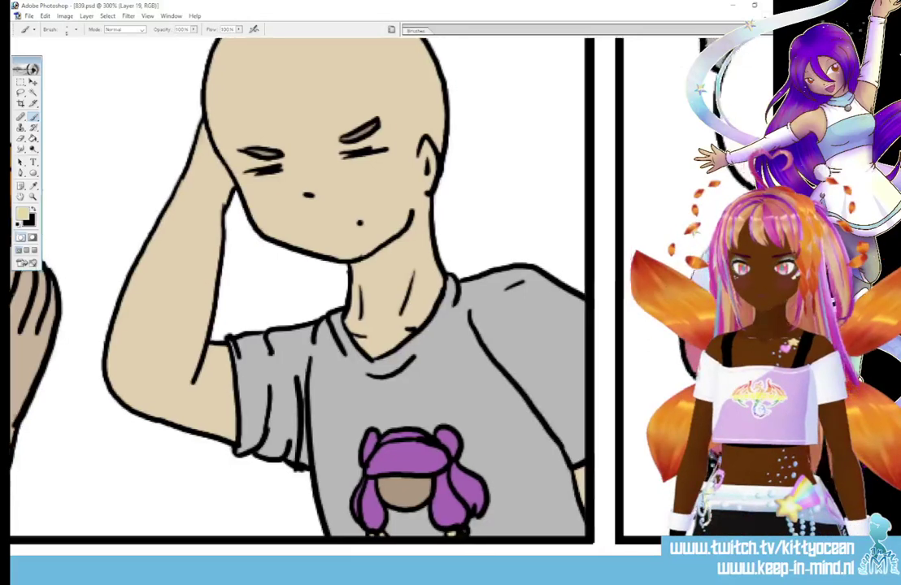
- Choose a grey and paint the zipper and its pull on the pink hoodie in the third panel
{"action": "scroll", "coordinate": [492, 539], "scroll_direction": "right", "scroll_amount": 5}
{"action": "left_click", "coordinate": [22, 213]}
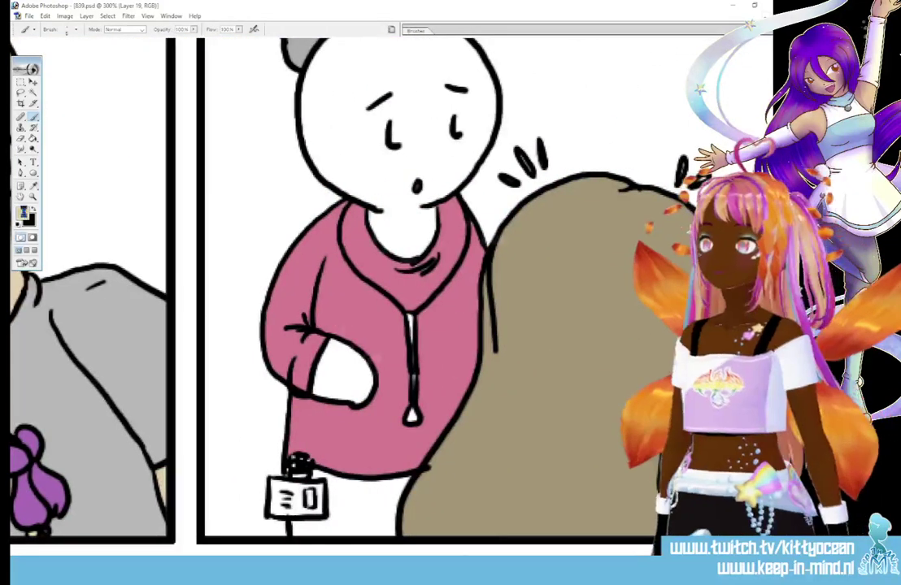
{"action": "left_click", "coordinate": [348, 301]}
{"action": "left_click", "coordinate": [553, 240]}
{"action": "key", "text": "b"}
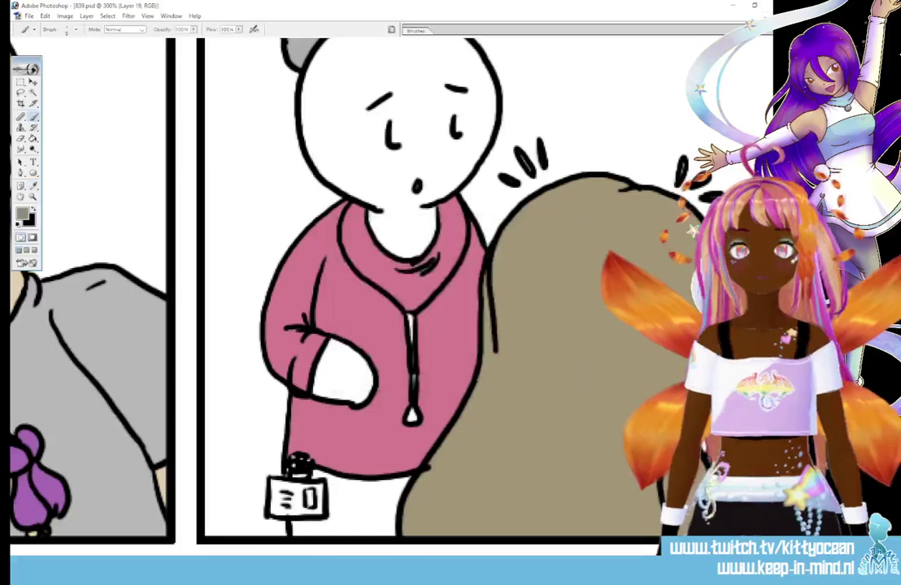
{"action": "left_click_drag", "start_coordinate": [410, 409], "coordinate": [413, 418]}
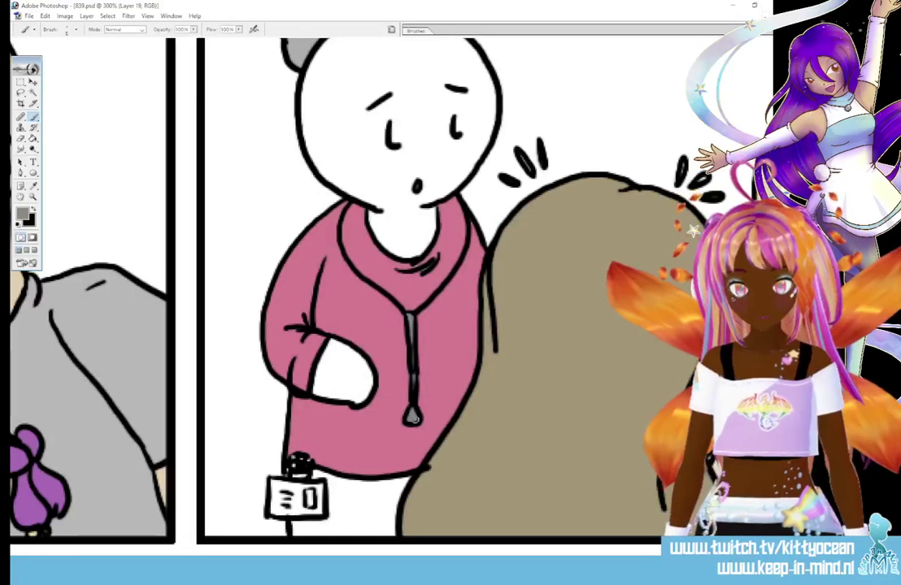
- Sample the hoodie's pink and paint over its unfilled gaps along the outlines
{"action": "key", "text": "i"}
{"action": "left_click", "coordinate": [323, 241]}
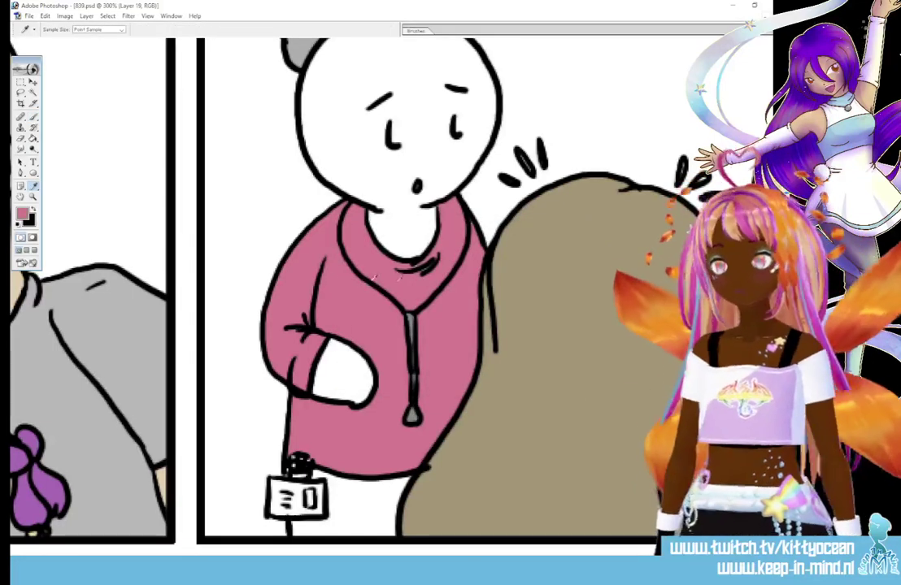
{"action": "key", "text": "b"}
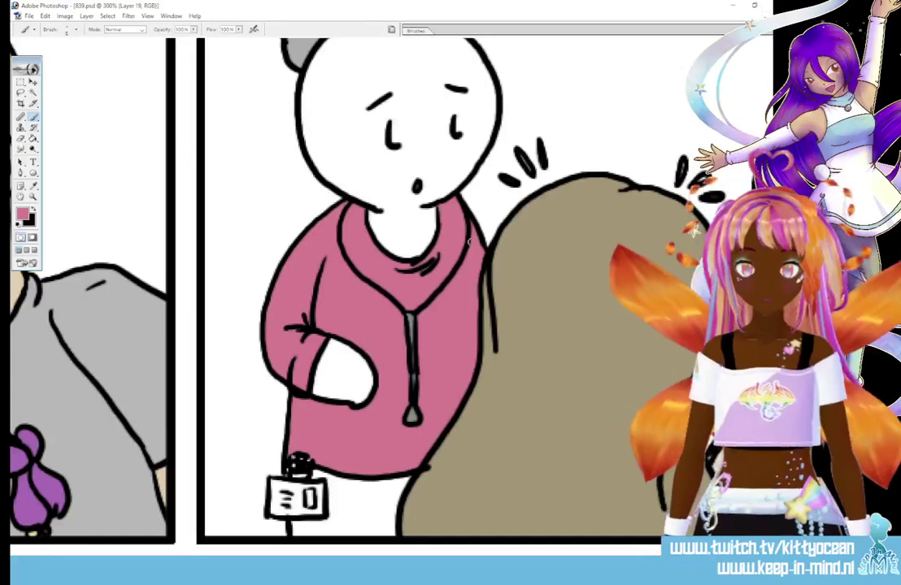
- Touch up the hand on the bald man's shoulder in its sampled skin tone, and fill his ear with his own skin tone
{"action": "left_click_drag", "start_coordinate": [369, 547], "coordinate": [435, 546]}
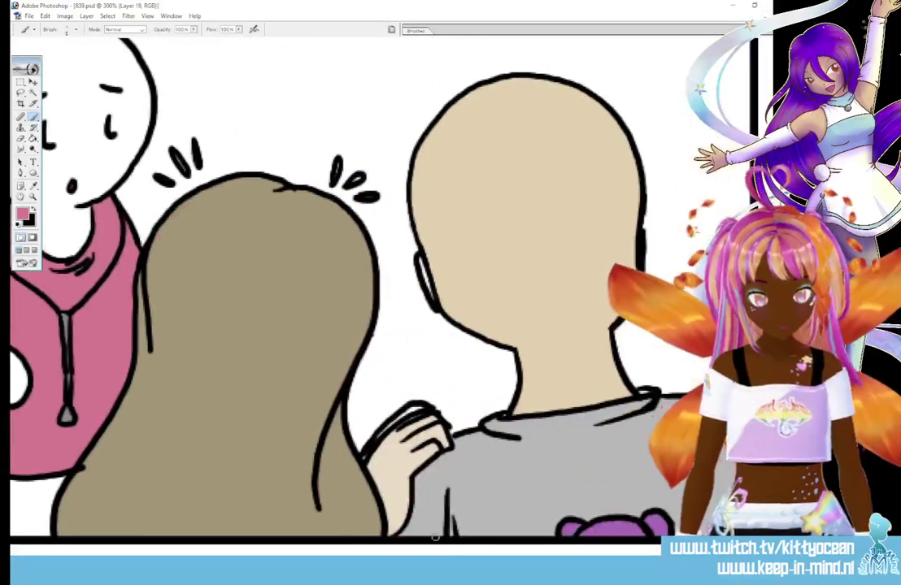
{"action": "key", "text": "i"}
{"action": "left_click", "coordinate": [394, 470]}
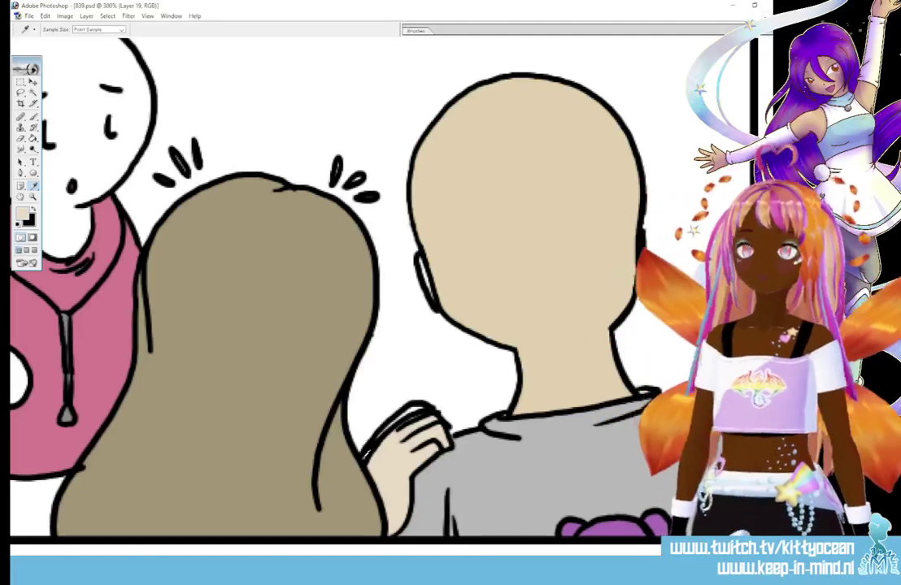
{"action": "key", "text": "b"}
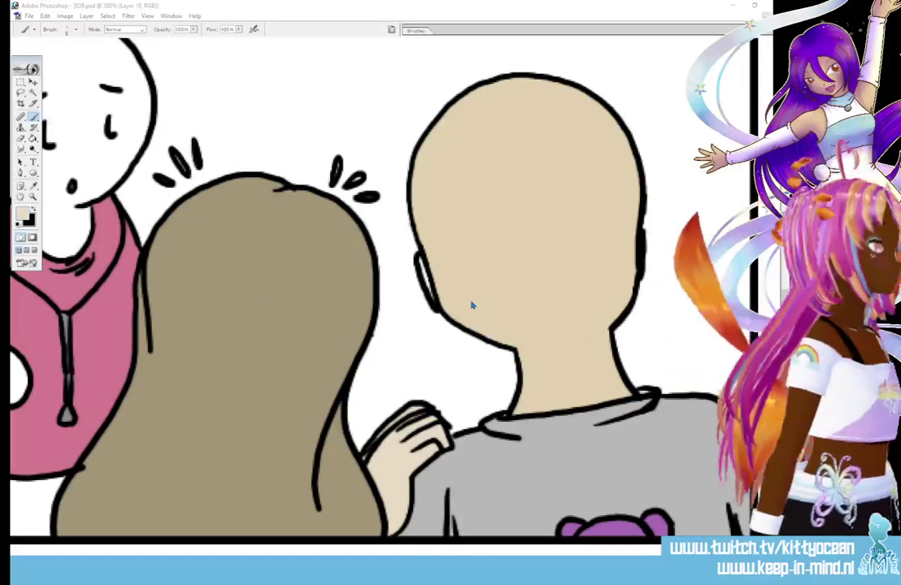
{"action": "key", "text": "i"}
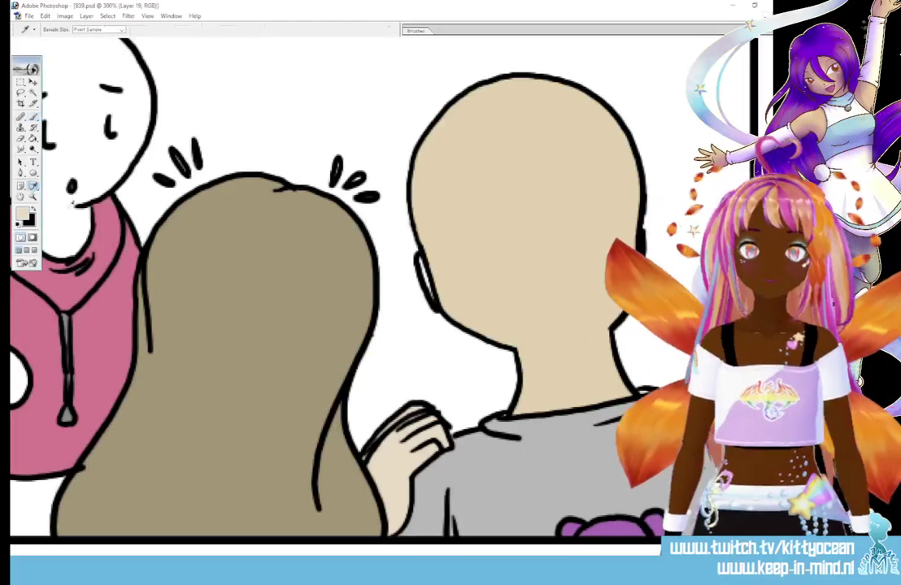
{"action": "key", "text": "b"}
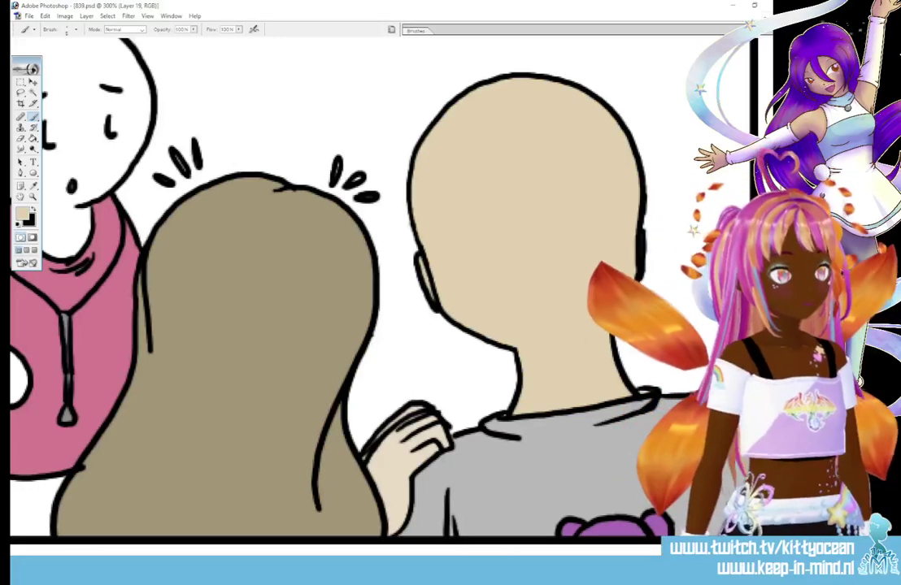
- Sample the grey of the bald man's shirt in the third panel and touch up its unpainted spots
{"action": "left_click", "coordinate": [33, 186]}
{"action": "left_click", "coordinate": [406, 399]}
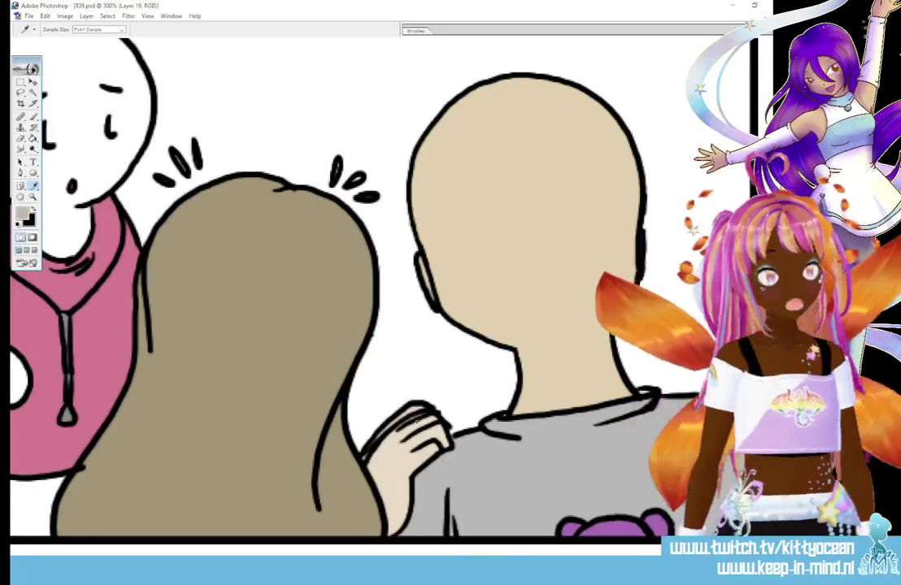
{"action": "left_click", "coordinate": [34, 117]}
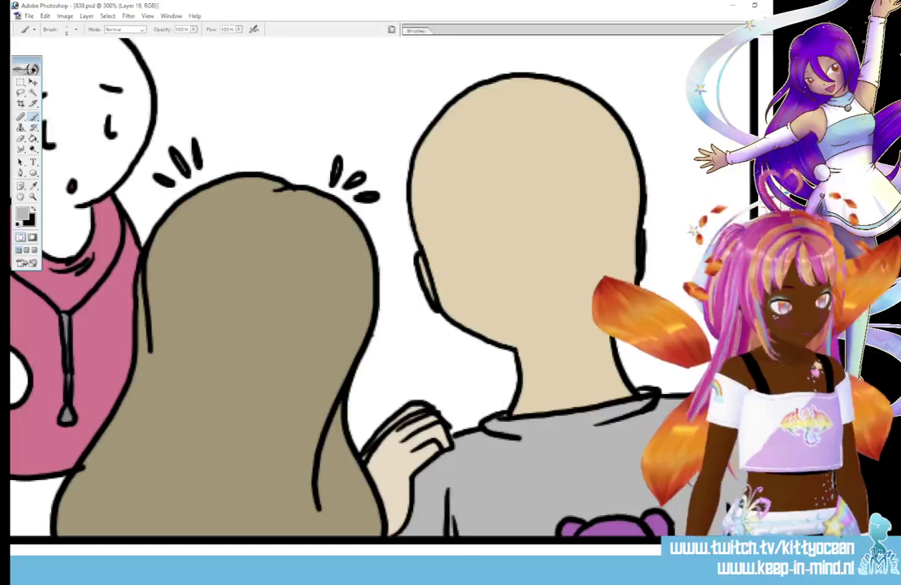
- Sample the long-haired girl's skin tone in the fourth panel and touch up the gaps around her chin and hand
{"action": "left_click_drag", "start_coordinate": [487, 558], "coordinate": [649, 556]}
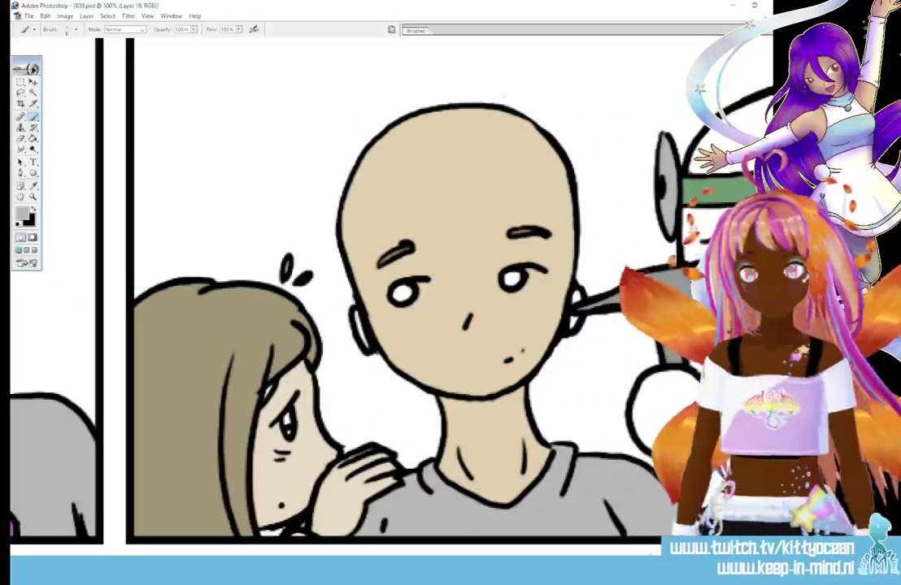
{"action": "left_click", "coordinate": [33, 186]}
{"action": "left_click", "coordinate": [284, 447]}
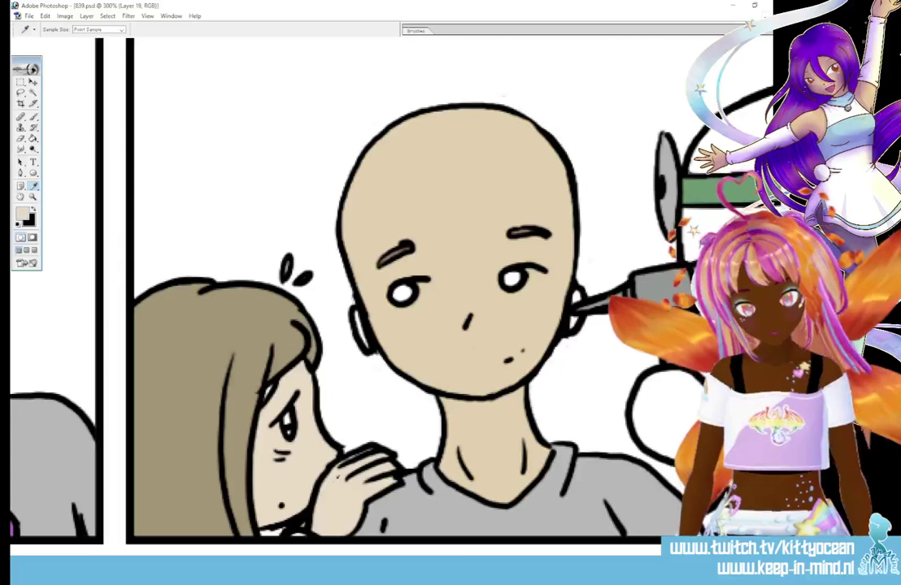
{"action": "left_click", "coordinate": [34, 117]}
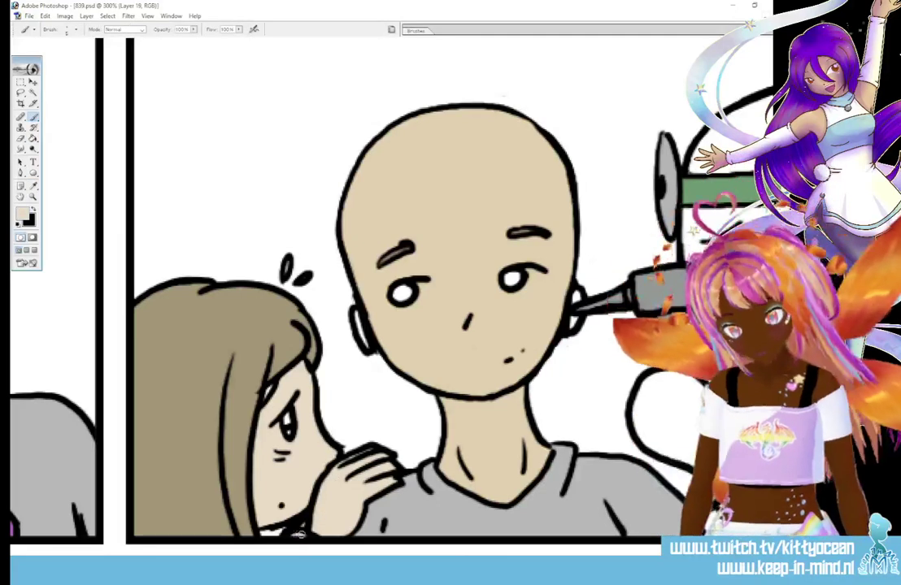
- Choose a muted greyish purple and paint the small piece of the girl's clothing showing below her chin
{"action": "left_click", "coordinate": [33, 187]}
{"action": "left_click", "coordinate": [22, 213]}
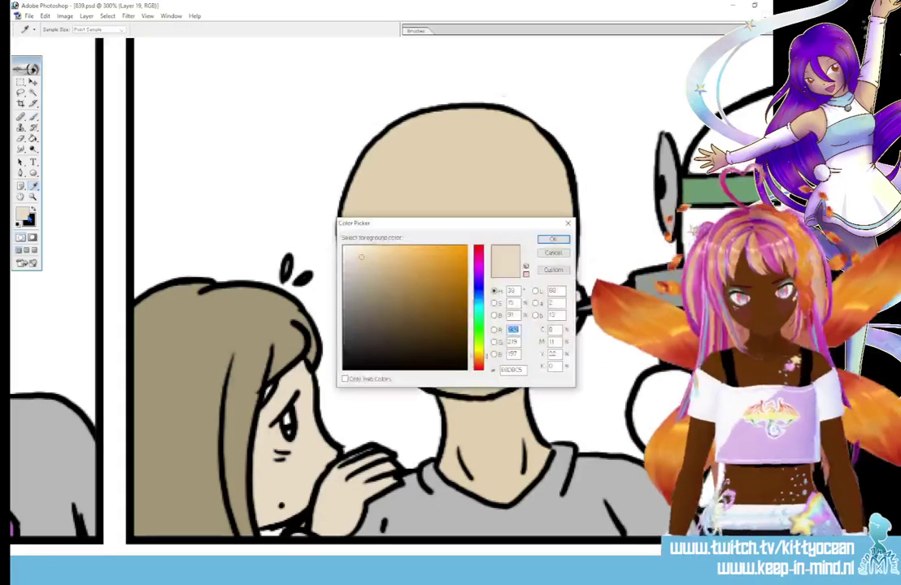
{"action": "left_click", "coordinate": [478, 280]}
{"action": "left_click", "coordinate": [553, 239]}
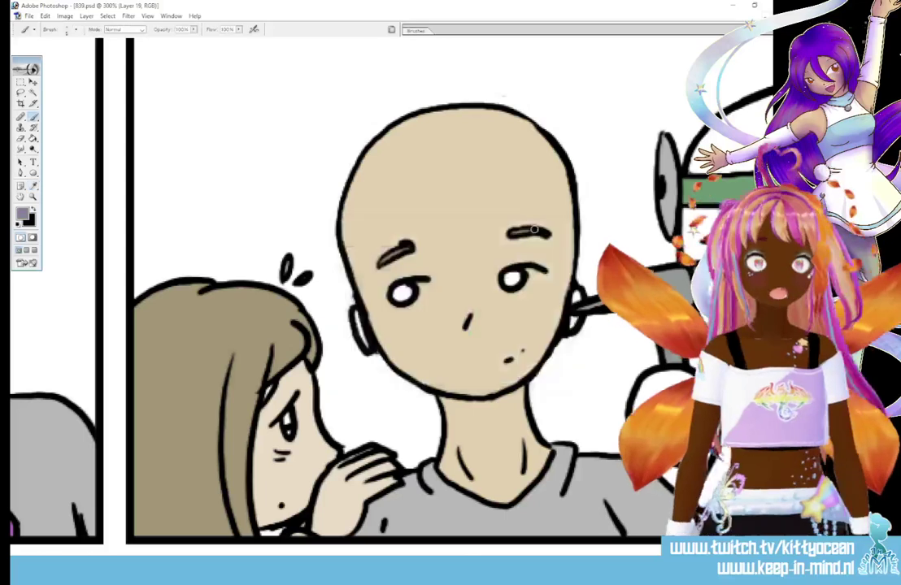
{"action": "left_click", "coordinate": [33, 117]}
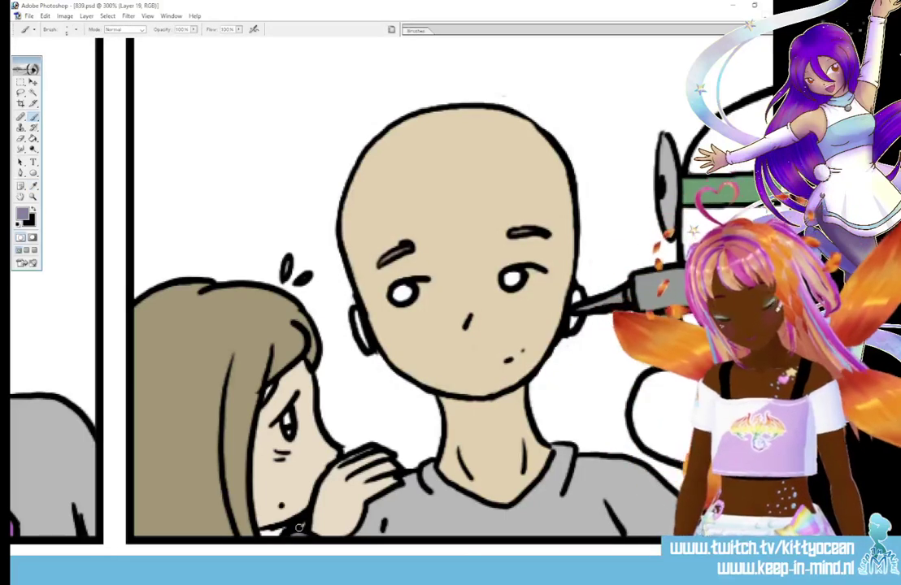
- Fill the remaining gaps in the girl's hair with its sampled brown, and touch up her face and hand with her sampled skin tone
{"action": "left_click", "coordinate": [192, 338]}
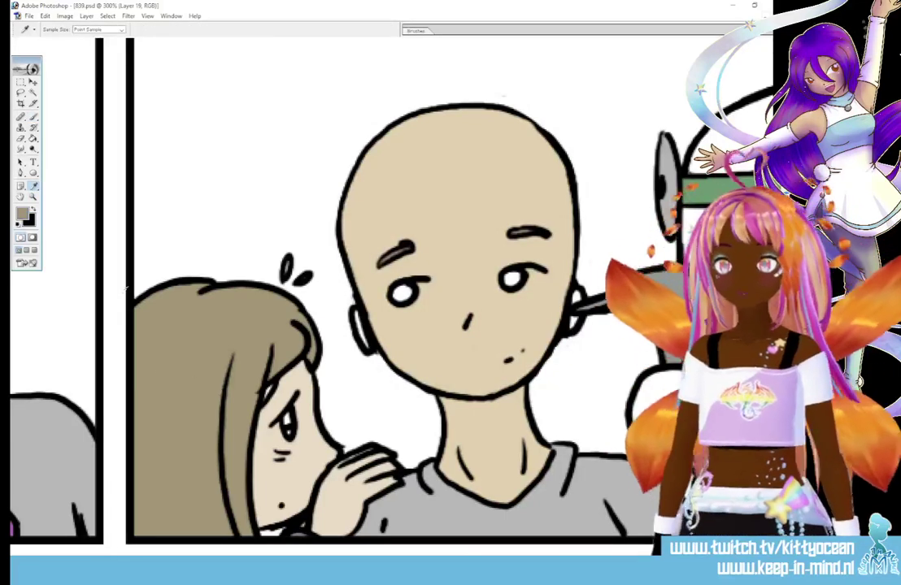
{"action": "key", "text": "b"}
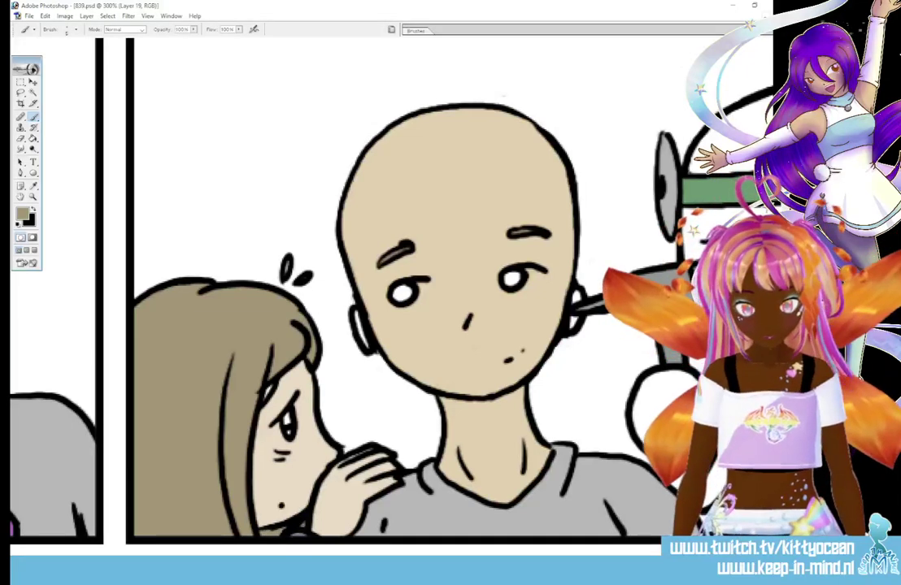
{"action": "key", "text": "i"}
{"action": "left_click", "coordinate": [523, 341]}
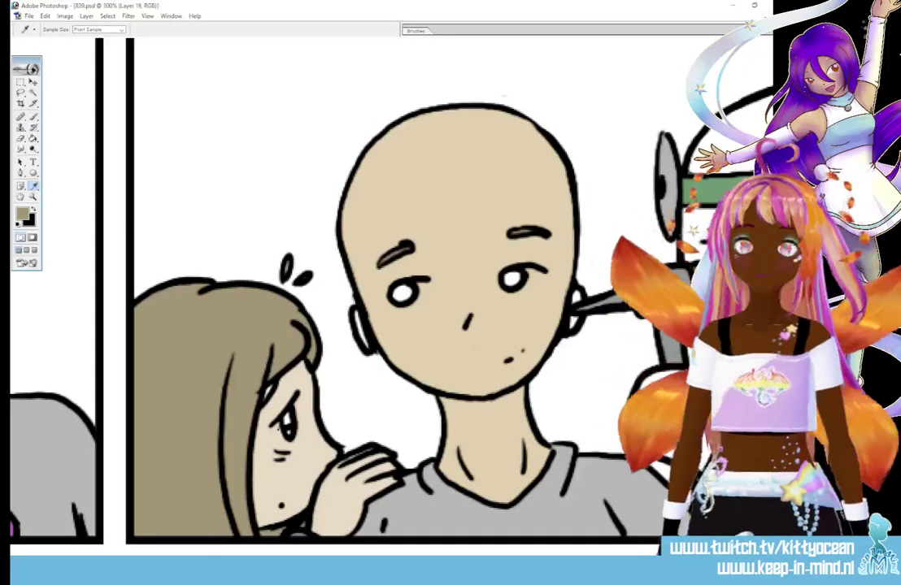
{"action": "left_click", "coordinate": [34, 118]}
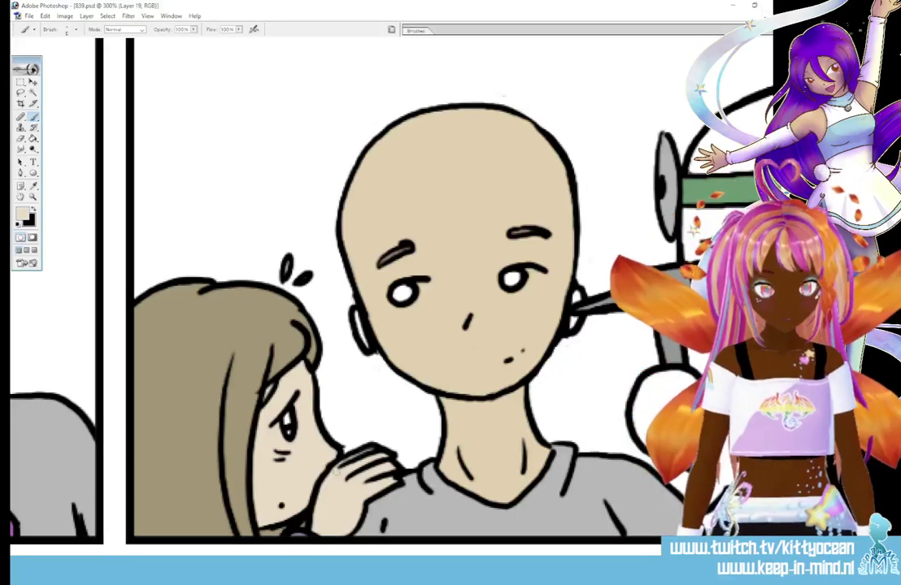
- Set the foreground colour to a greyish blue and paint the long-haired girl's iris in the fourth panel
{"action": "left_click", "coordinate": [22, 213]}
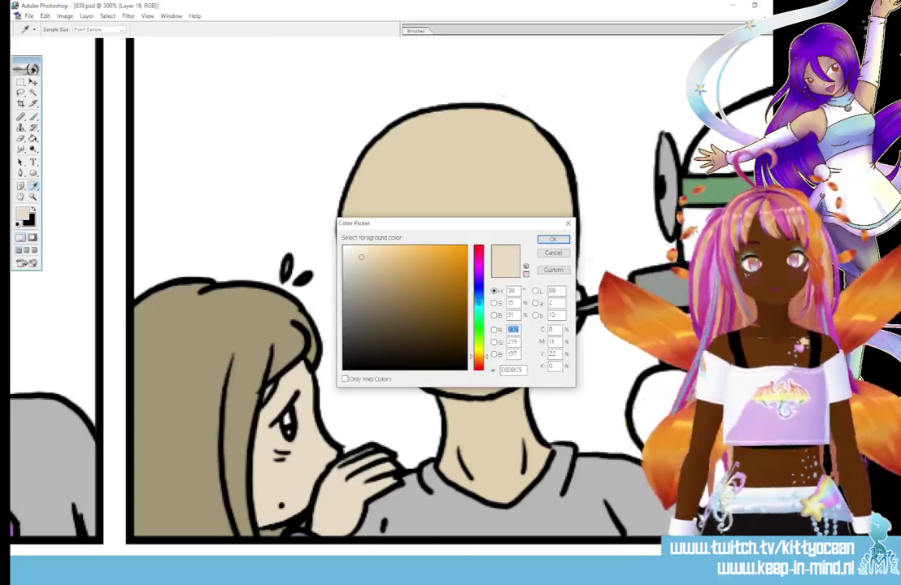
{"action": "left_click", "coordinate": [479, 291]}
{"action": "left_click_drag", "start_coordinate": [375, 299], "coordinate": [365, 290]}
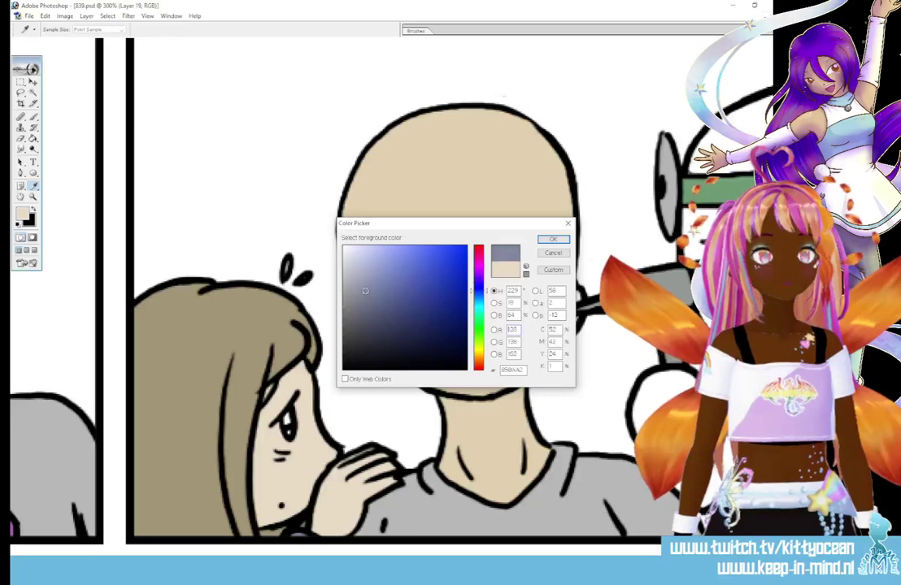
{"action": "left_click", "coordinate": [553, 239]}
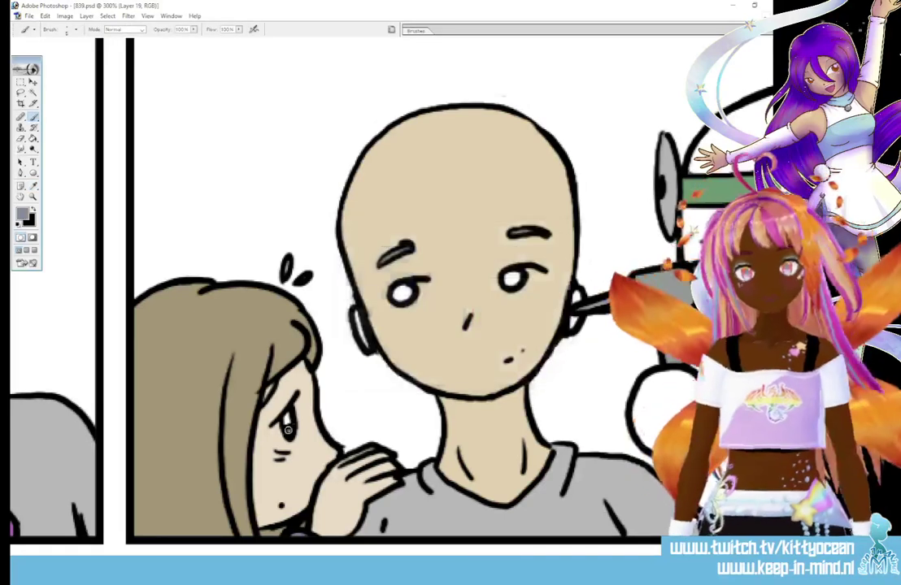
- Sample the bald man's skin tone in the fourth panel and paint the remaining unpainted parts of his ears
{"action": "key", "text": "i"}
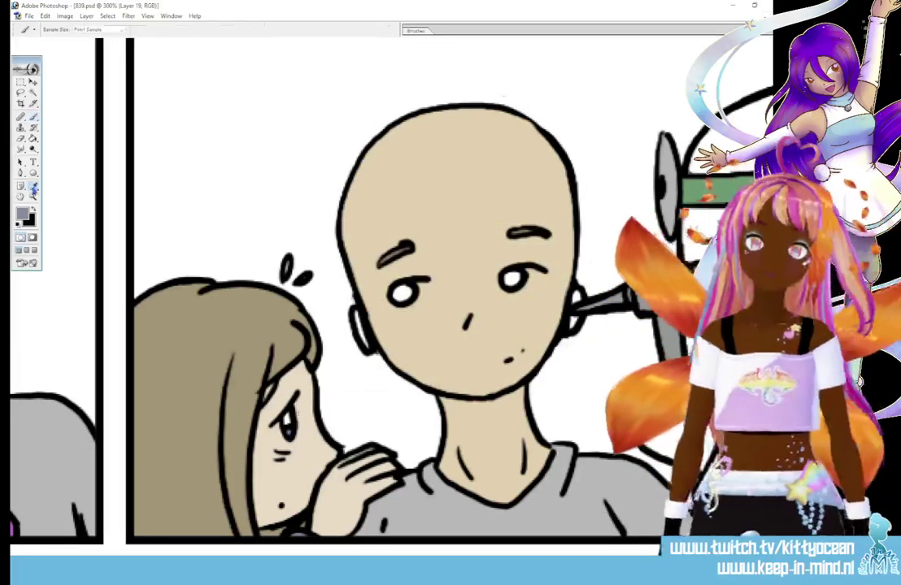
{"action": "left_click", "coordinate": [524, 345]}
{"action": "key", "text": "b"}
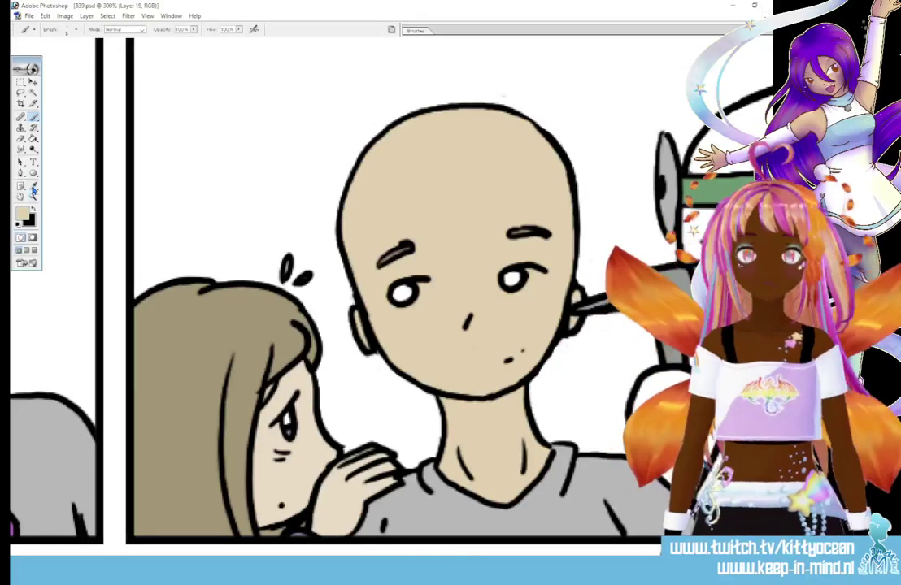
- Set the foreground colour to a greyish lavender blue and fill both of the bald man's irises in the fourth panel
{"action": "left_click", "coordinate": [34, 185]}
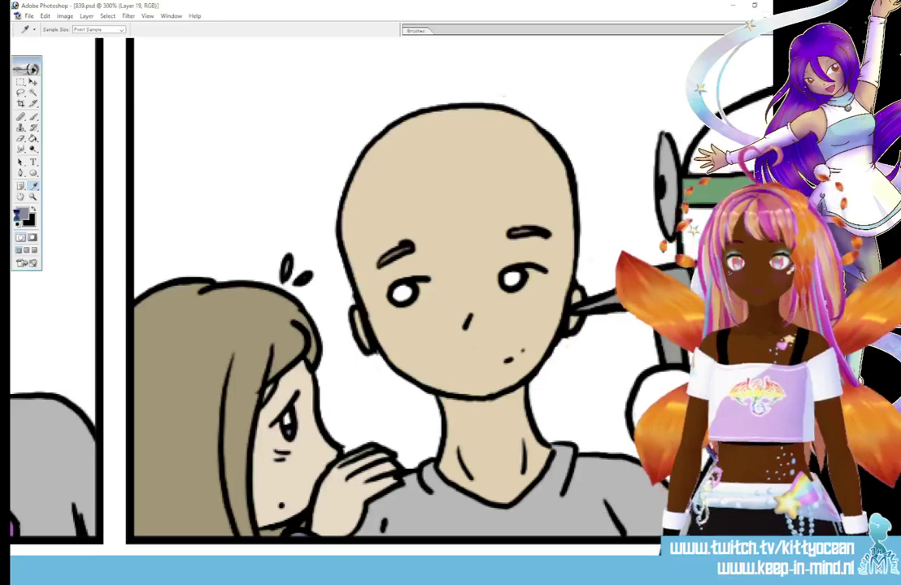
{"action": "left_click", "coordinate": [22, 213]}
{"action": "left_click", "coordinate": [553, 239]}
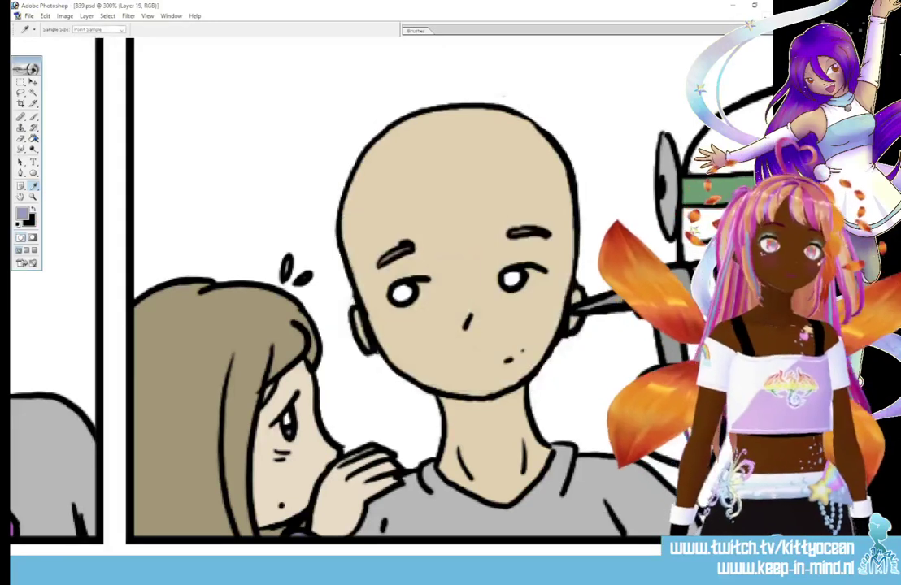
{"action": "left_click", "coordinate": [33, 138]}
{"action": "left_click", "coordinate": [404, 293]}
{"action": "left_click", "coordinate": [510, 279]}
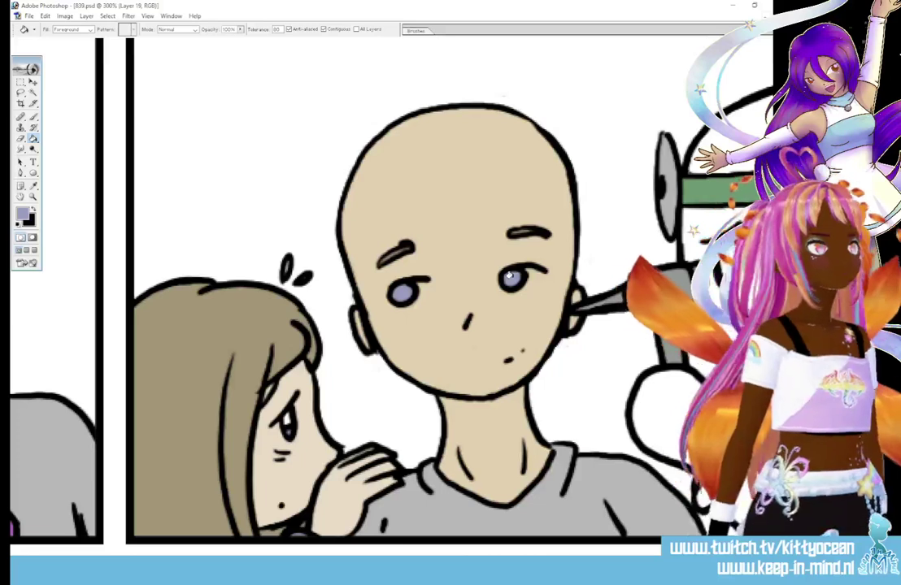
- Set the foreground colour to white and paint the white of the orange-haired girl's eye in the second panel
{"action": "scroll", "coordinate": [639, 553], "scroll_direction": "right", "scroll_amount": 7}
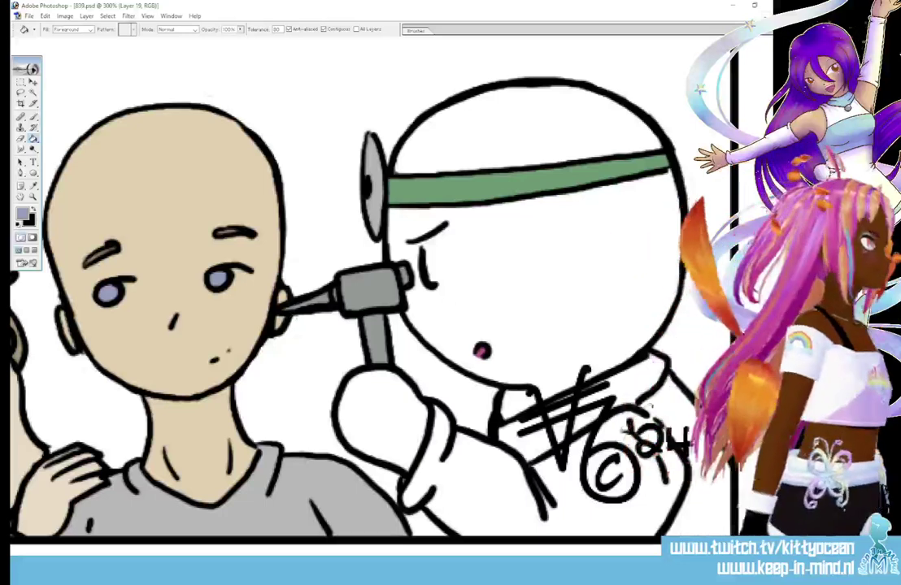
{"action": "key", "text": "ctrl+shift+alt+n"}
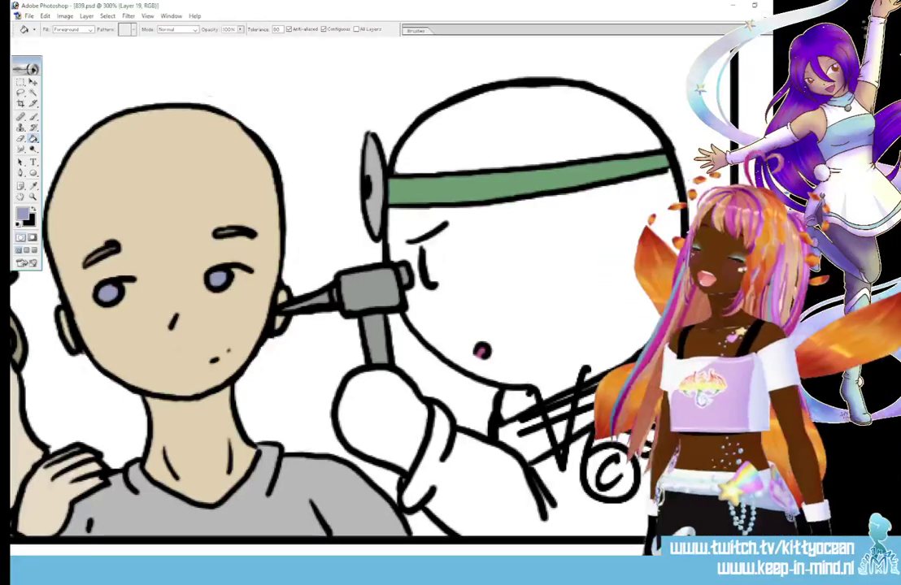
{"action": "key", "text": "ctrl+minus"}
{"action": "key", "text": "ctrl+minus"}
{"action": "key", "text": "ctrl+minus"}
{"action": "key", "text": "ctrl+minus"}
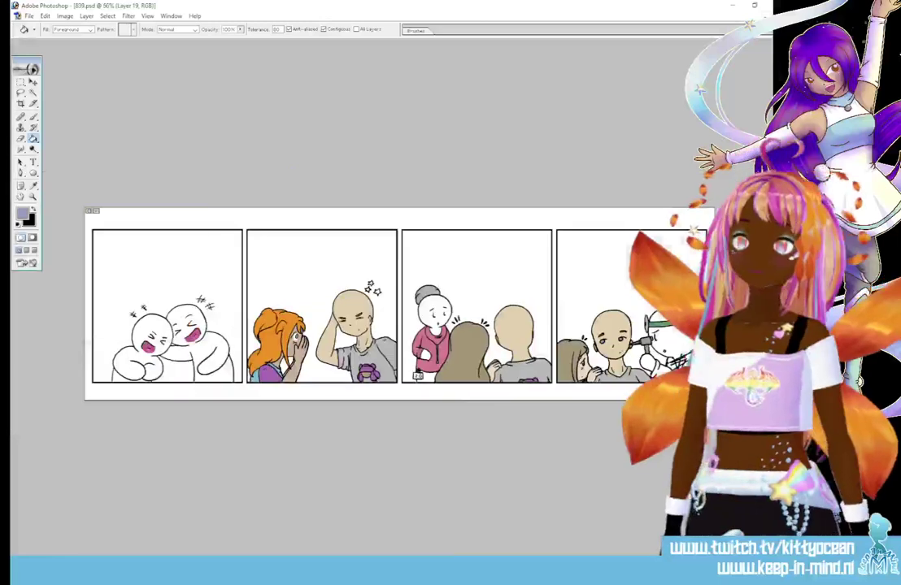
{"action": "key", "text": "ctrl+plus"}
{"action": "key", "text": "ctrl+plus"}
{"action": "key", "text": "ctrl+plus"}
{"action": "key", "text": "ctrl+plus"}
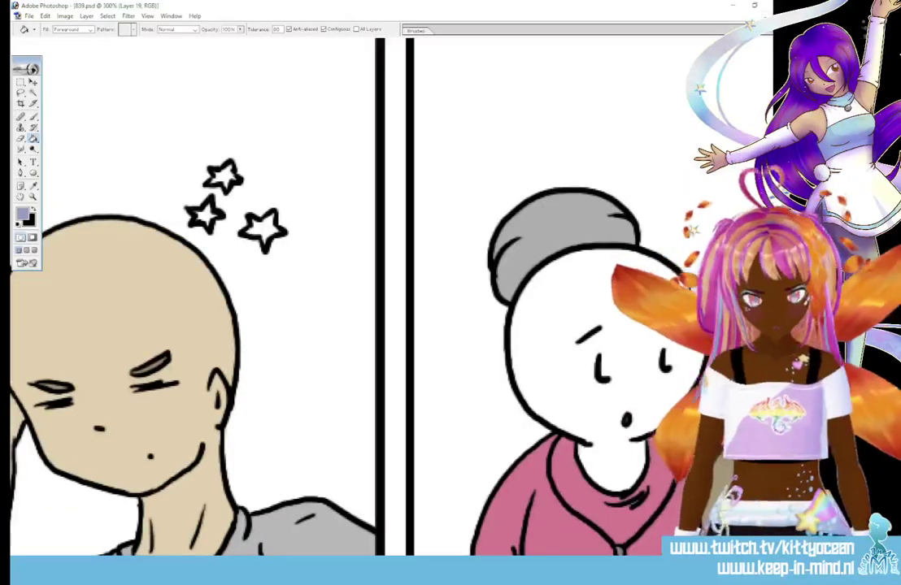
{"action": "left_click_drag", "start_coordinate": [456, 560], "coordinate": [310, 560]}
{"action": "key", "text": "i"}
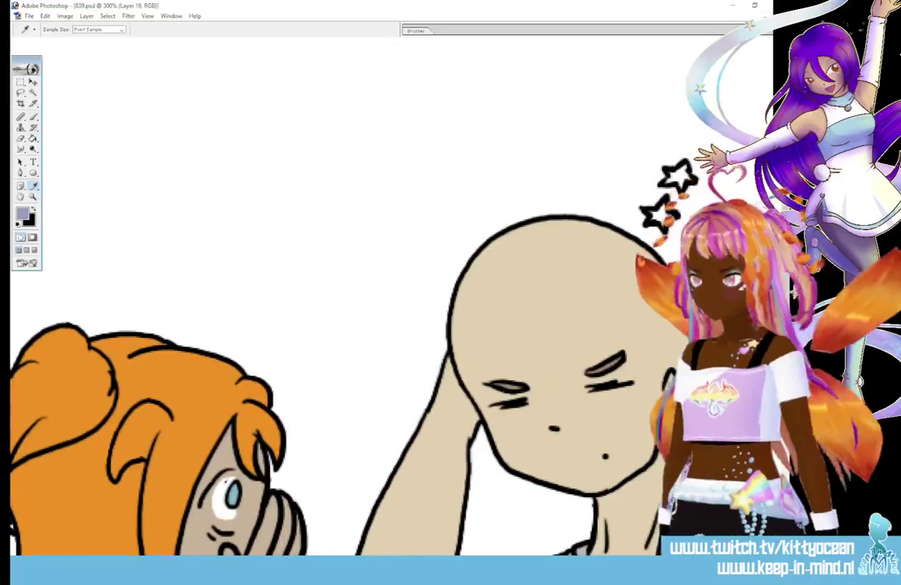
{"action": "left_click", "coordinate": [34, 118]}
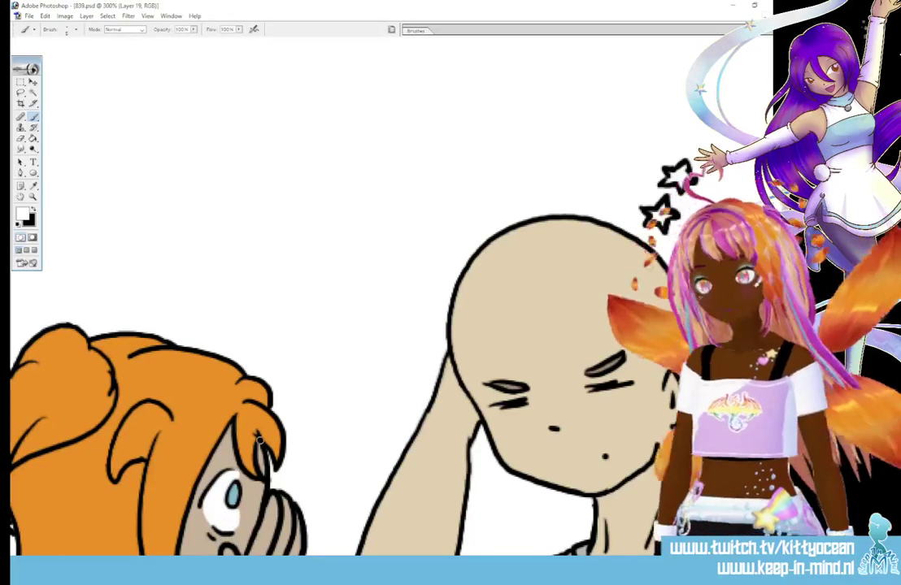
- Check the coloured characters in the second, third and fourth panels for missing fills, both close up and across the whole strip
{"action": "key", "text": "ctrl+minus"}
{"action": "key", "text": "ctrl+minus"}
{"action": "key", "text": "ctrl+minus"}
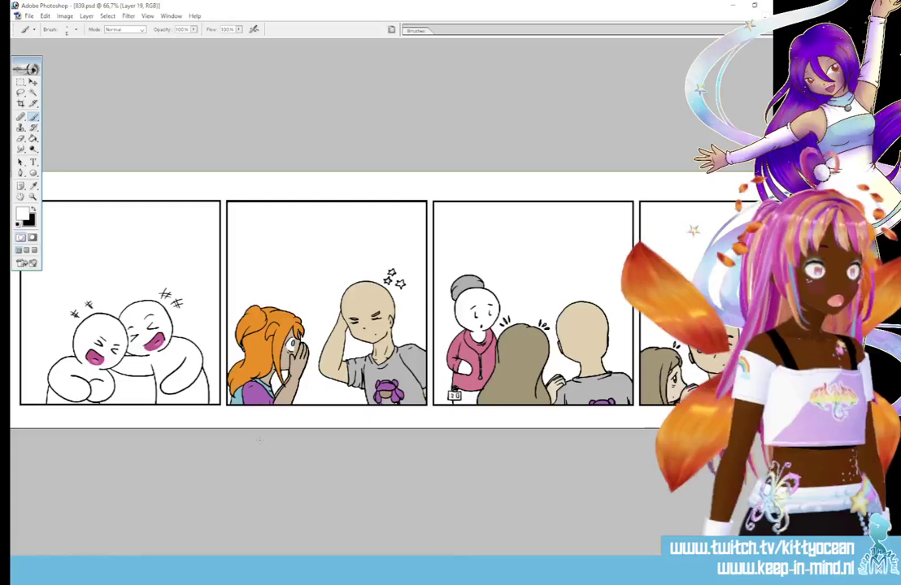
{"action": "key", "text": "ctrl+plus"}
{"action": "key", "text": "ctrl+plus"}
{"action": "key", "text": "ctrl+plus"}
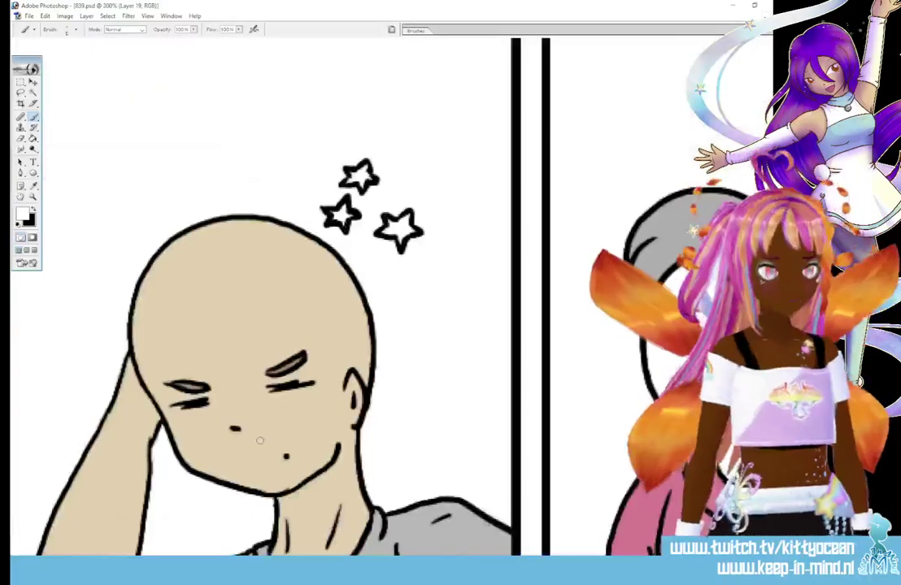
{"action": "left_click_drag", "start_coordinate": [366, 561], "coordinate": [609, 561]}
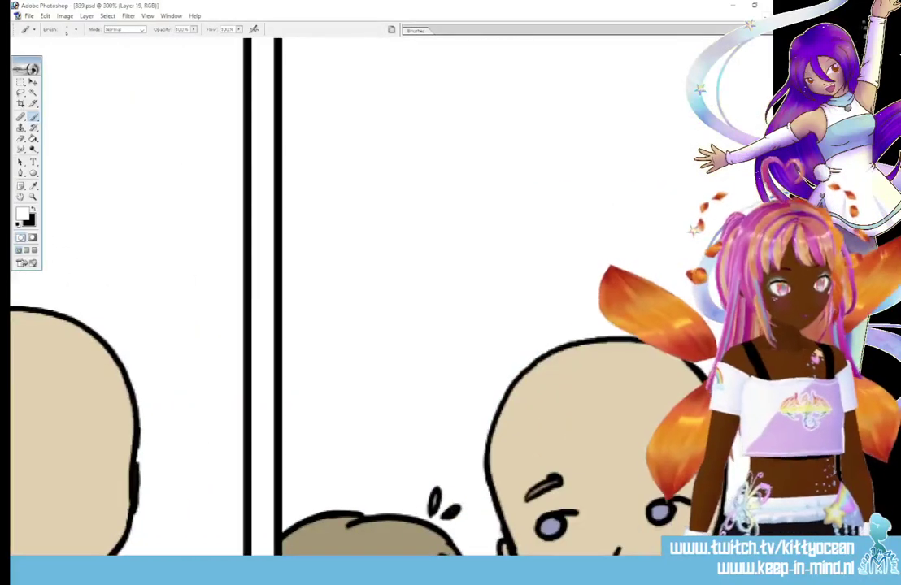
{"action": "left_click_drag", "start_coordinate": [766, 301], "coordinate": [766, 404]}
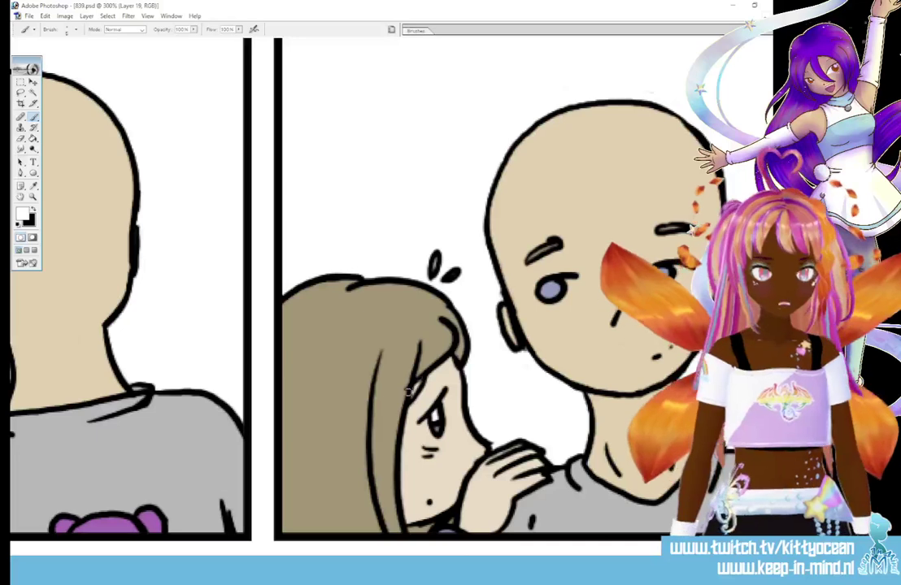
{"action": "key", "text": "ctrl+minus"}
{"action": "key", "text": "ctrl+minus"}
{"action": "key", "text": "ctrl+minus"}
{"action": "key", "text": "ctrl+minus"}
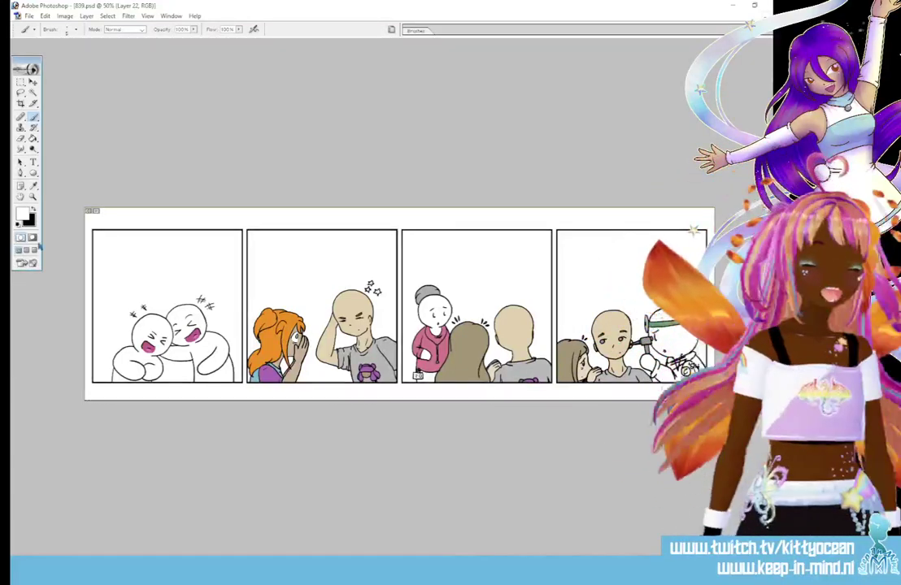
- Lighten the bald man's head in the second panel using a soft Dodge brush up to 120 px, with Highlights range and 24% exposure
{"action": "left_click", "coordinate": [33, 149]}
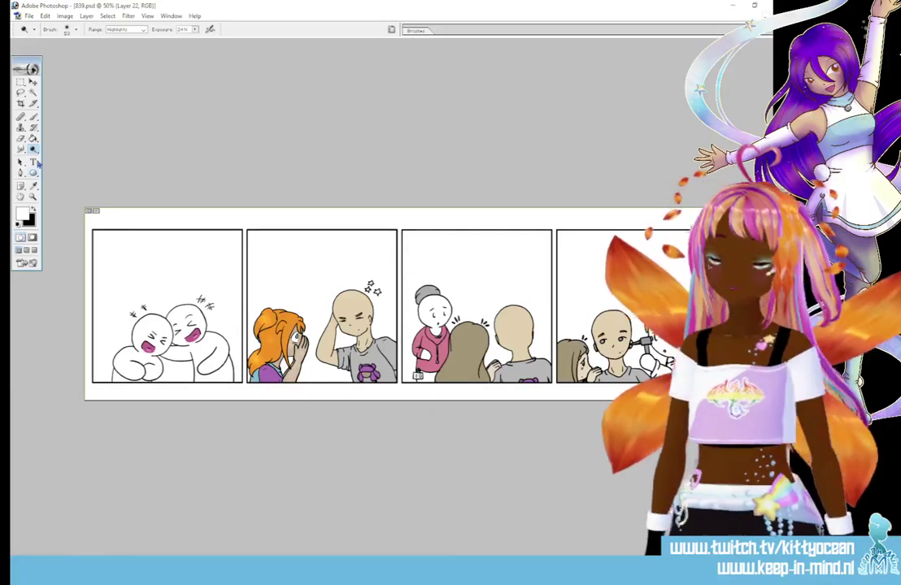
{"action": "left_click", "coordinate": [416, 30]}
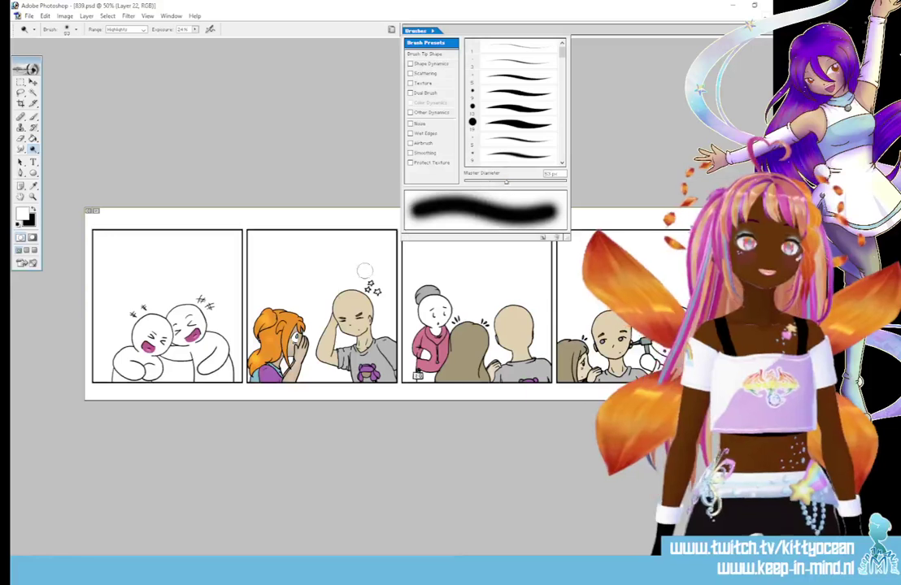
{"action": "left_click", "coordinate": [304, 257]}
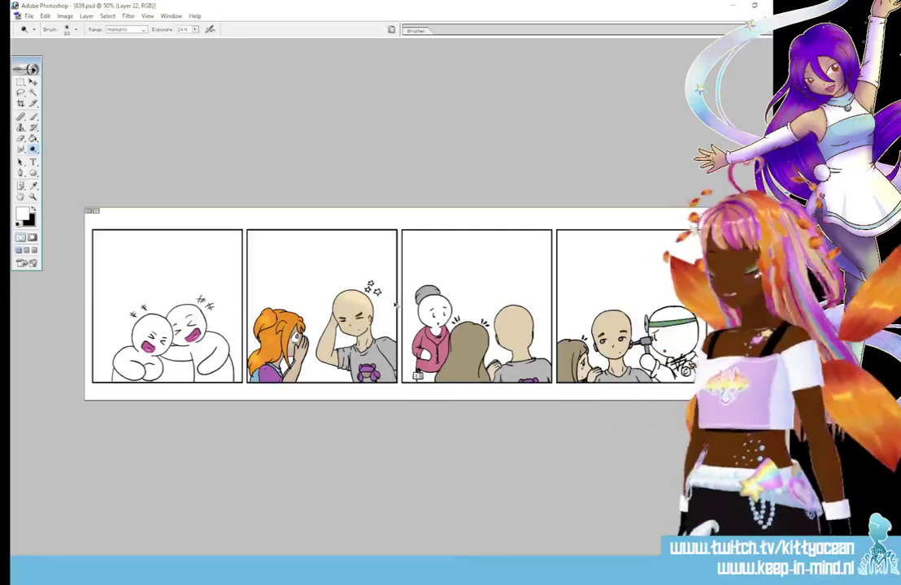
{"action": "left_click", "coordinate": [416, 31]}
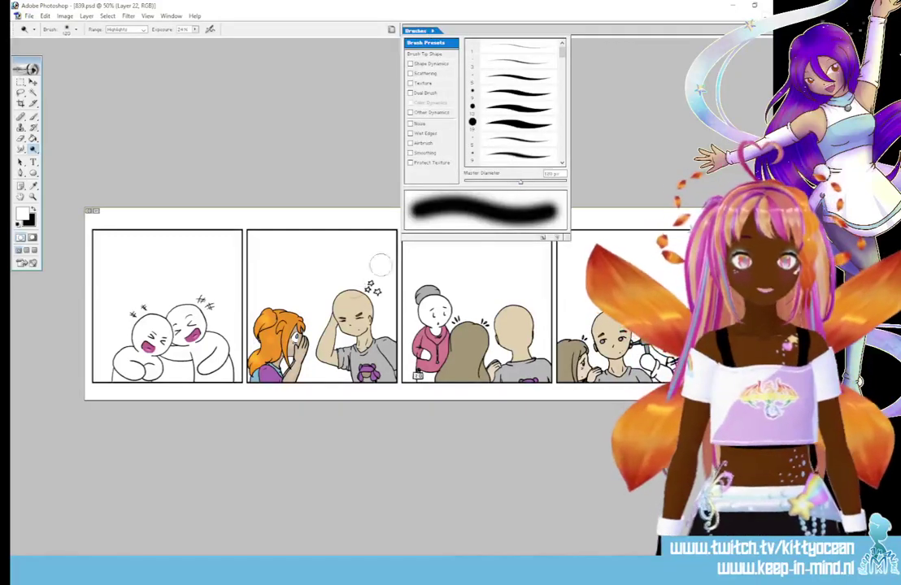
{"action": "left_click", "coordinate": [330, 230]}
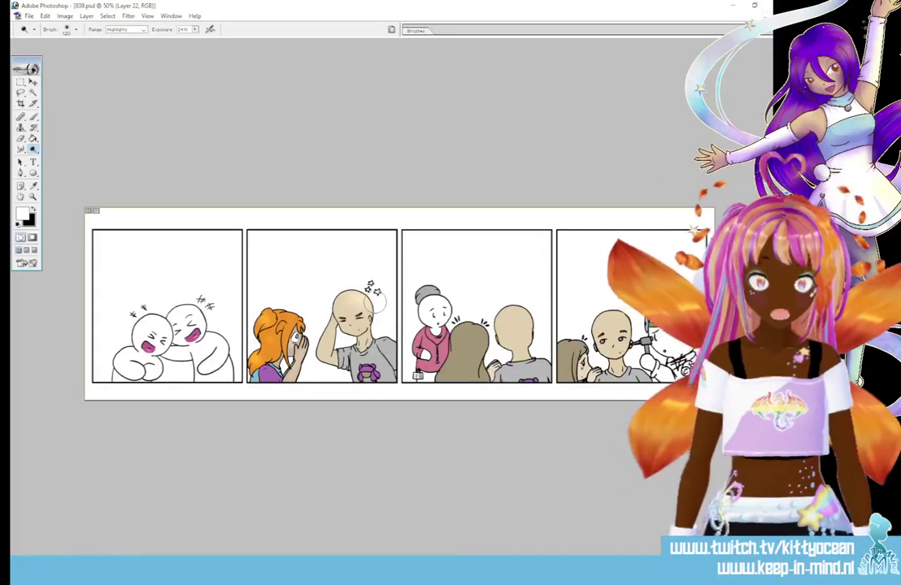
- Dodge soft highlights onto the bald man's head in the other panels at 110 px, and onto hair and clothing at 52 px
{"action": "left_click", "coordinate": [416, 31]}
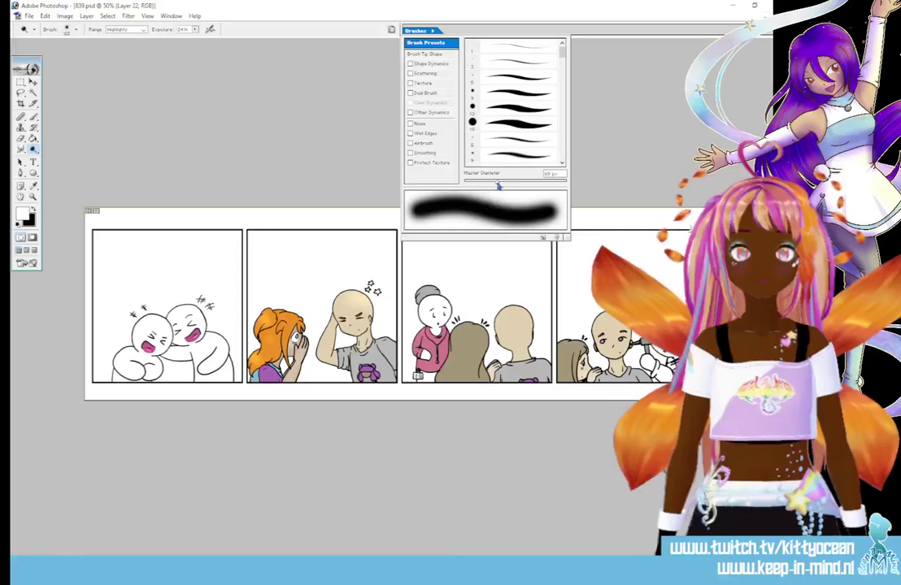
{"action": "left_click", "coordinate": [530, 325]}
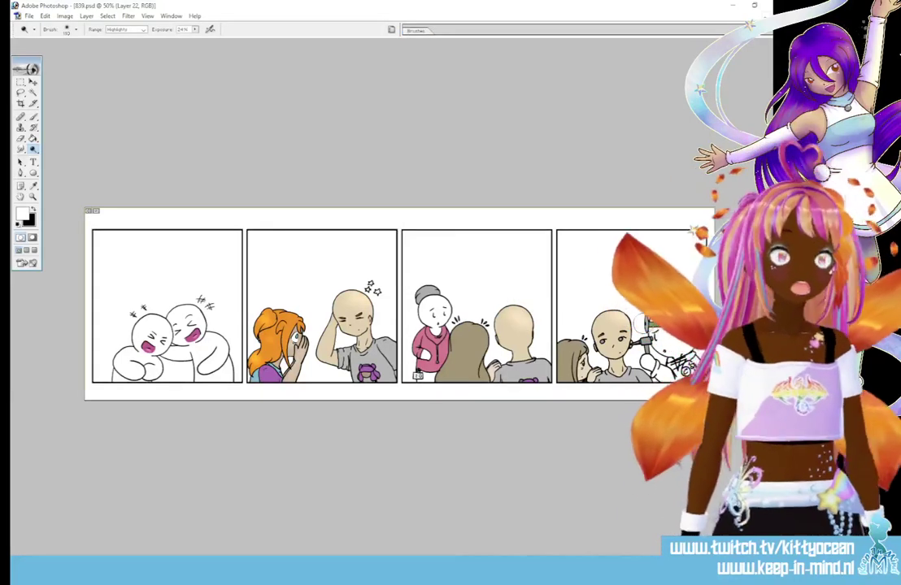
{"action": "left_click", "coordinate": [418, 31]}
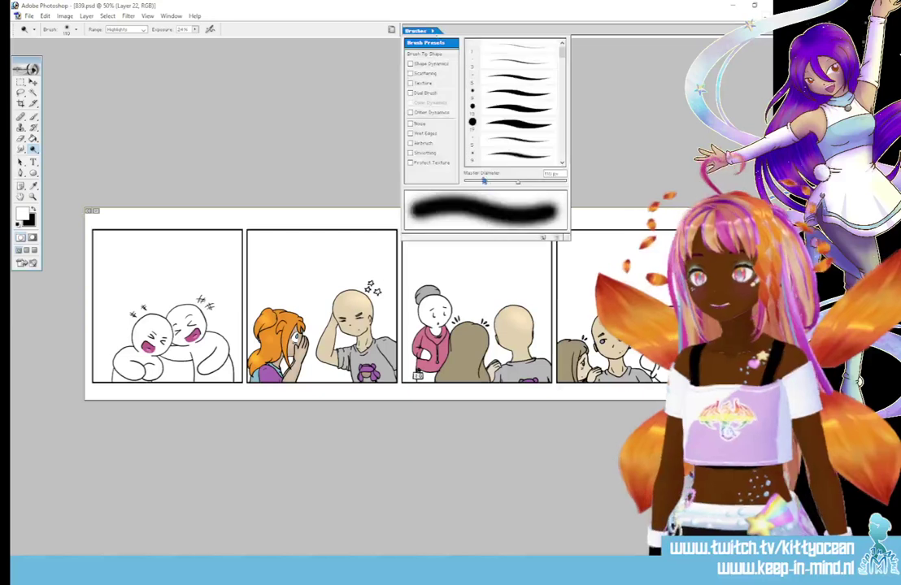
{"action": "left_click_drag", "start_coordinate": [318, 337], "coordinate": [324, 356]}
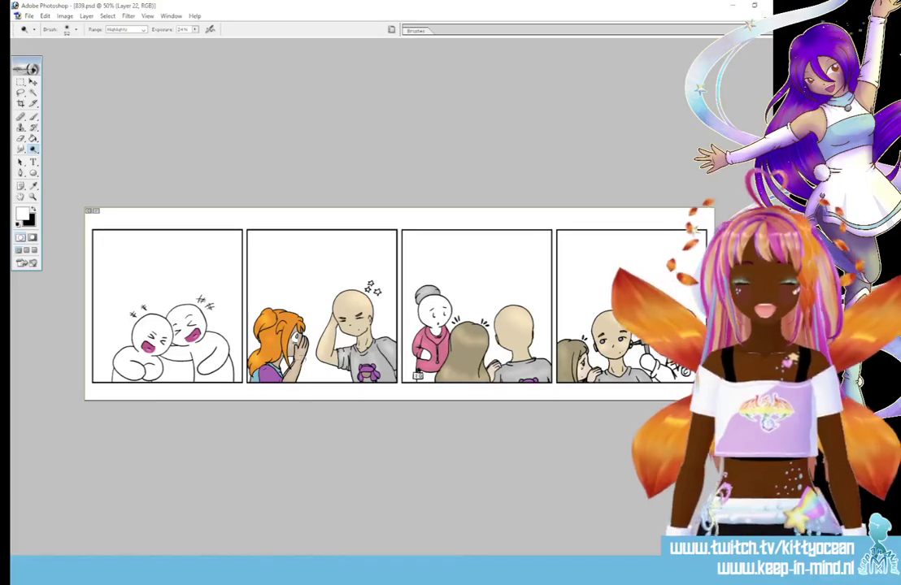
- Burn soft shadows into the characters' hair, skin and clothing, using Midtones range and 58% exposure
{"action": "left_click_drag", "start_coordinate": [32, 149], "coordinate": [75, 162]}
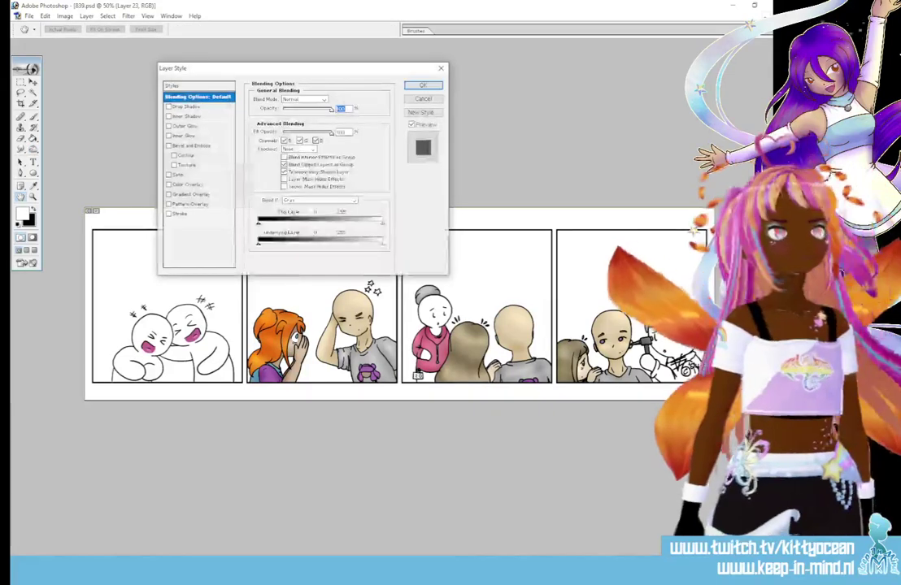
{"action": "key", "text": "Return"}
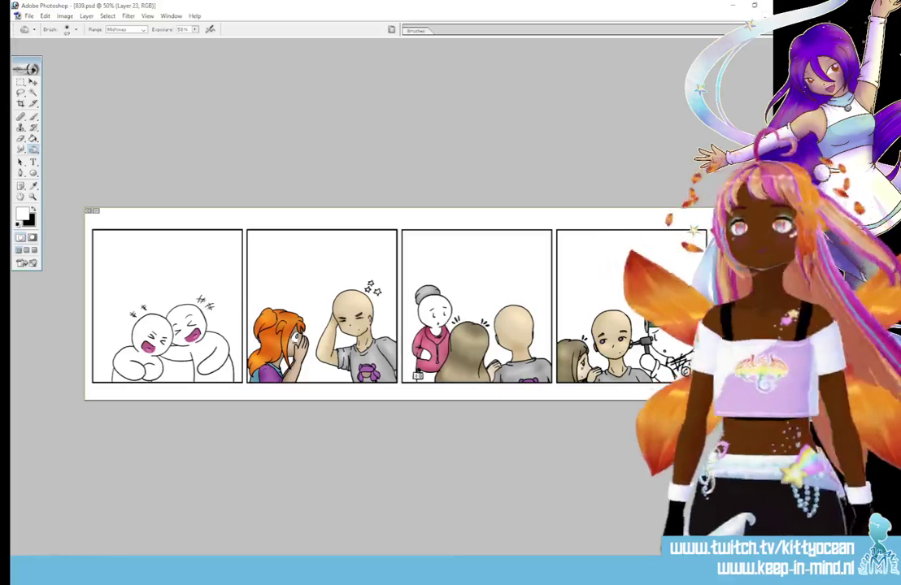
{"action": "key", "text": "alt+bracketleft"}
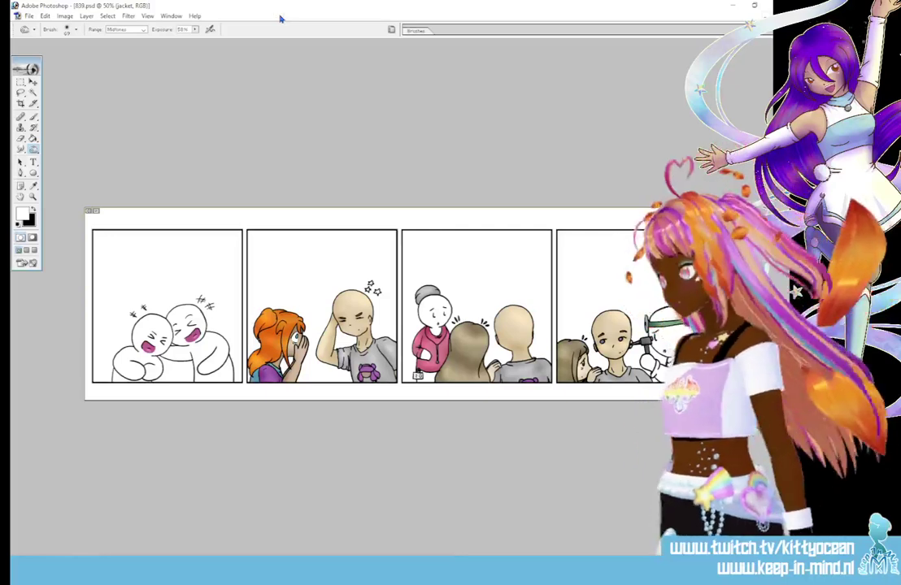
- Select the doctor's coat in the fourth panel with the Magic Wand at tolerance 10, and refine the selection with the Lasso
{"action": "key", "text": "ctrl+plus"}
{"action": "key", "text": "ctrl+plus"}
{"action": "key", "text": "ctrl+plus"}
{"action": "scroll", "coordinate": [268, 293], "scroll_direction": "down", "scroll_amount": 10}
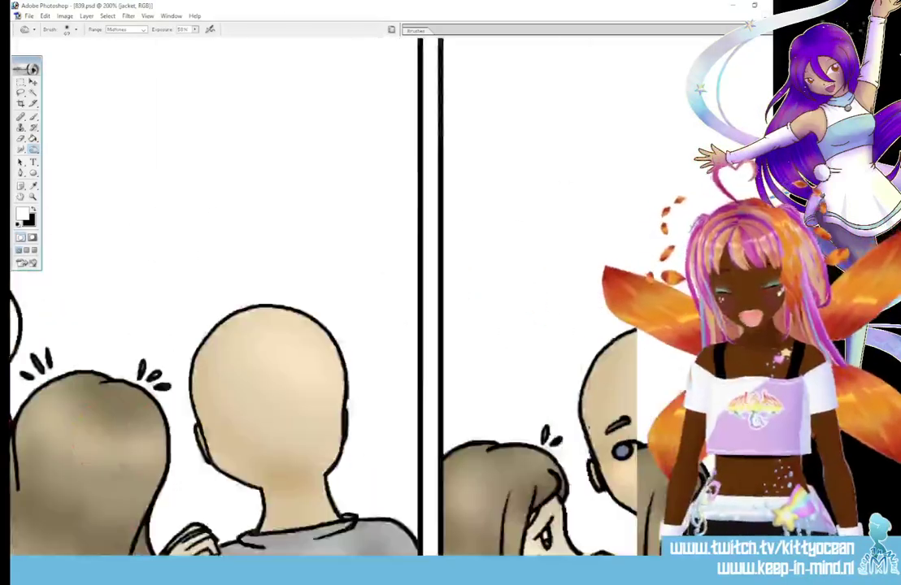
{"action": "scroll", "coordinate": [268, 292], "scroll_direction": "right", "scroll_amount": 5}
{"action": "scroll", "coordinate": [379, 297], "scroll_direction": "down", "scroll_amount": 3}
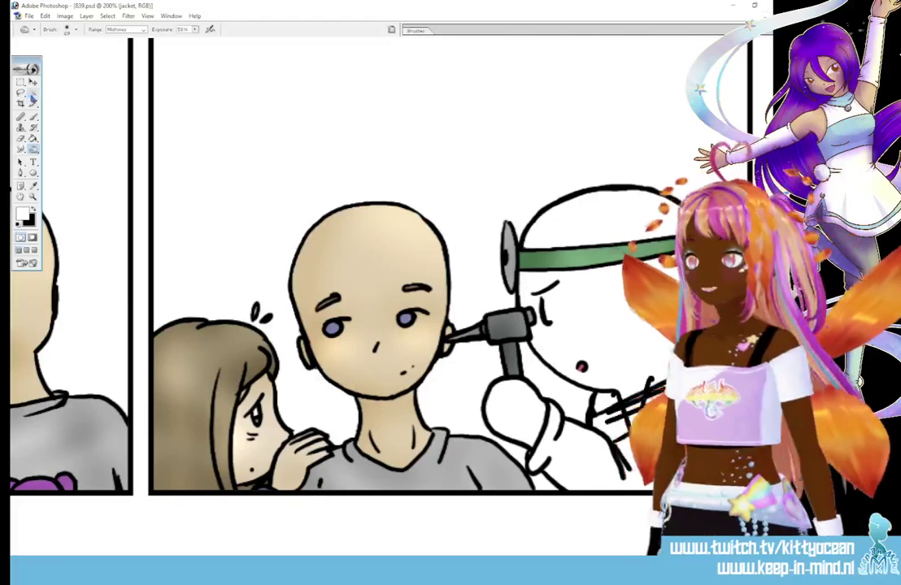
{"action": "left_click", "coordinate": [32, 92]}
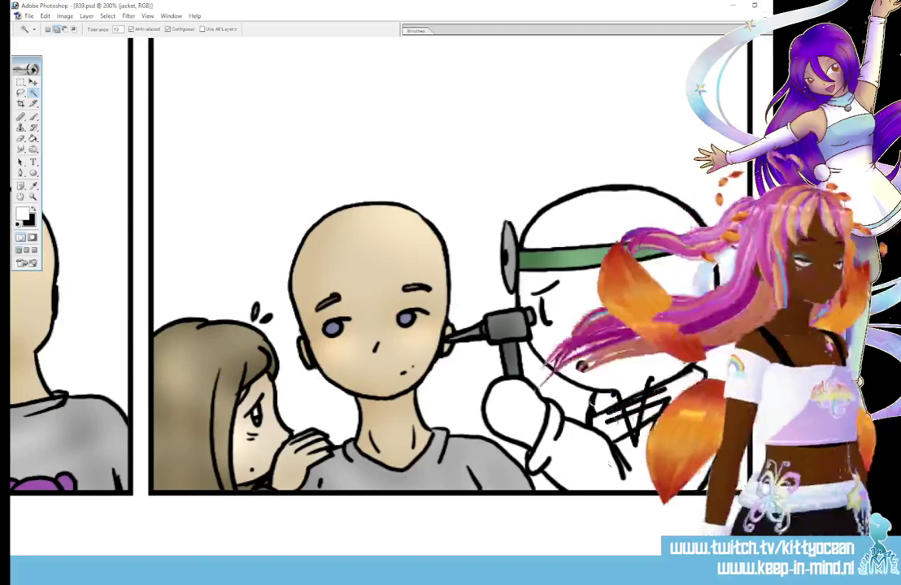
{"action": "key", "text": "ctrl+shift+alt+n"}
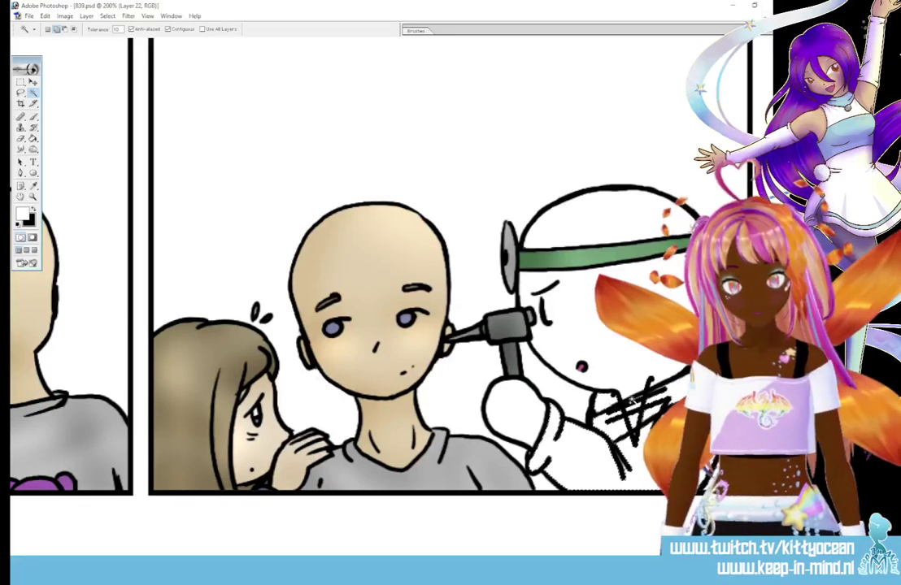
{"action": "left_click", "coordinate": [21, 92]}
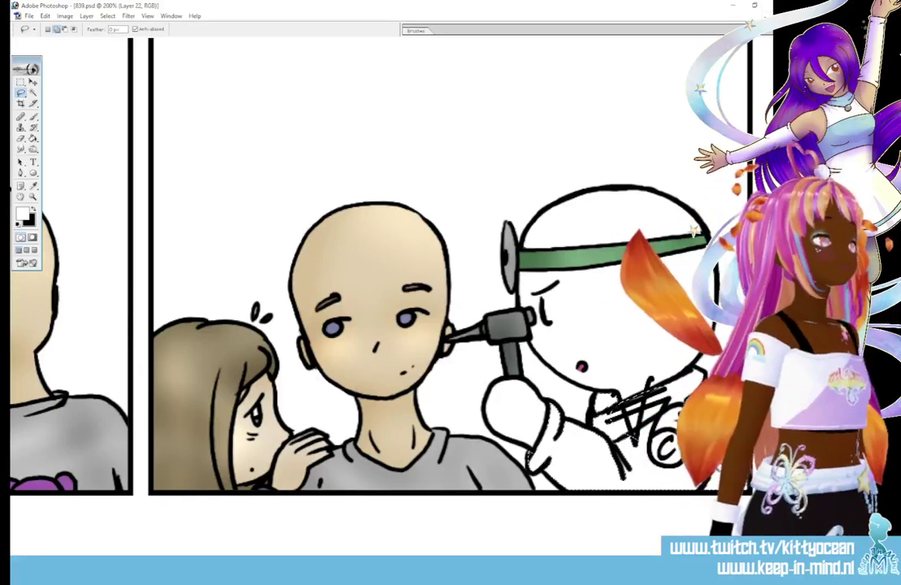
- Switch to the jacket layer and set the foreground colour to the muted blue-grey 93AAC5
{"action": "key", "text": "alt+bracketleft"}
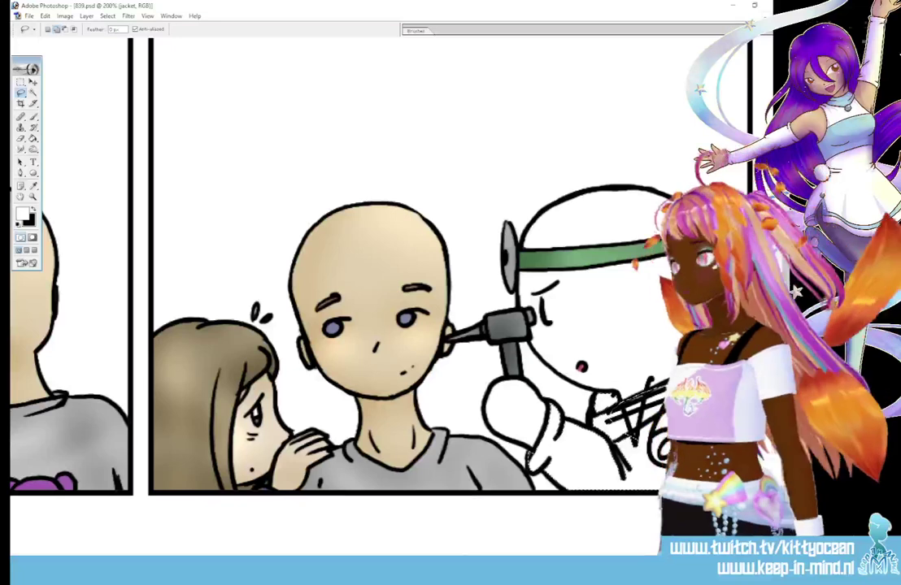
{"action": "key", "text": "i"}
{"action": "left_click", "coordinate": [22, 212]}
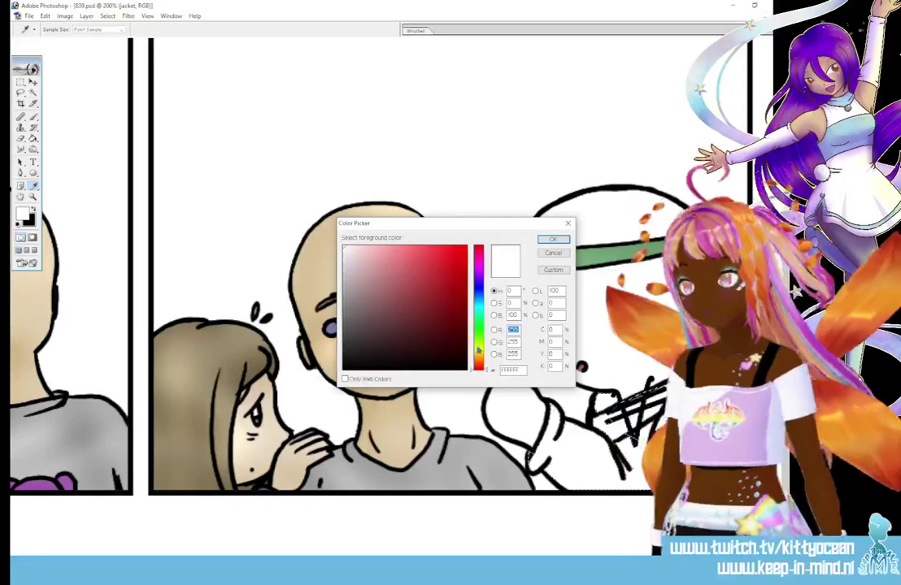
{"action": "left_click", "coordinate": [478, 296]}
{"action": "left_click", "coordinate": [377, 270]}
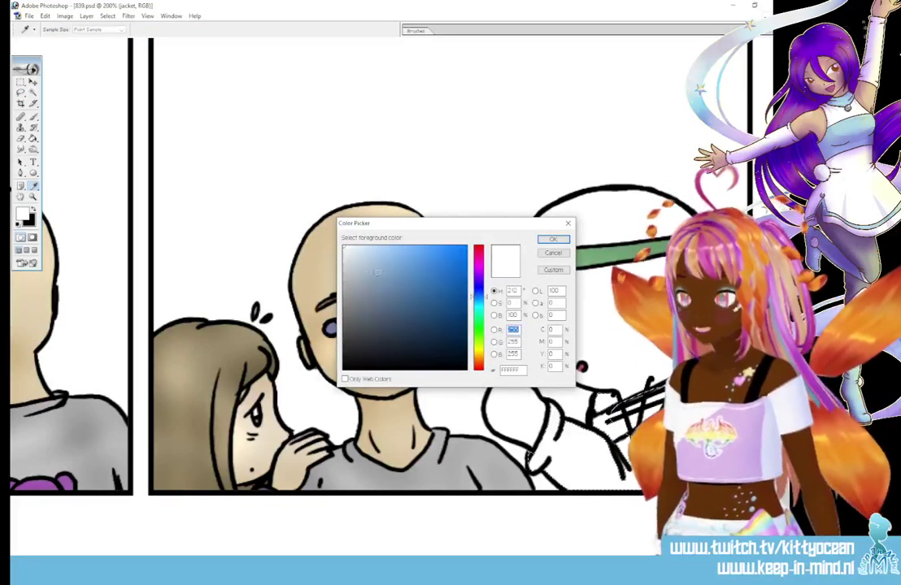
{"action": "key", "text": "Return"}
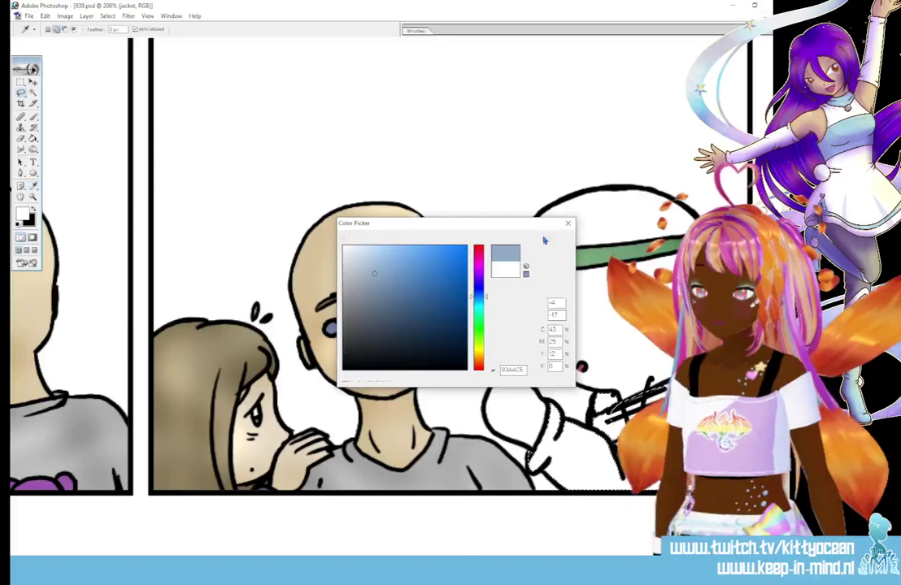
- Shade the selected doctor's coat with soft blue-grey strokes, using a soft round brush at 54 px
{"action": "key", "text": "l"}
{"action": "key", "text": "b"}
{"action": "left_click", "coordinate": [418, 30]}
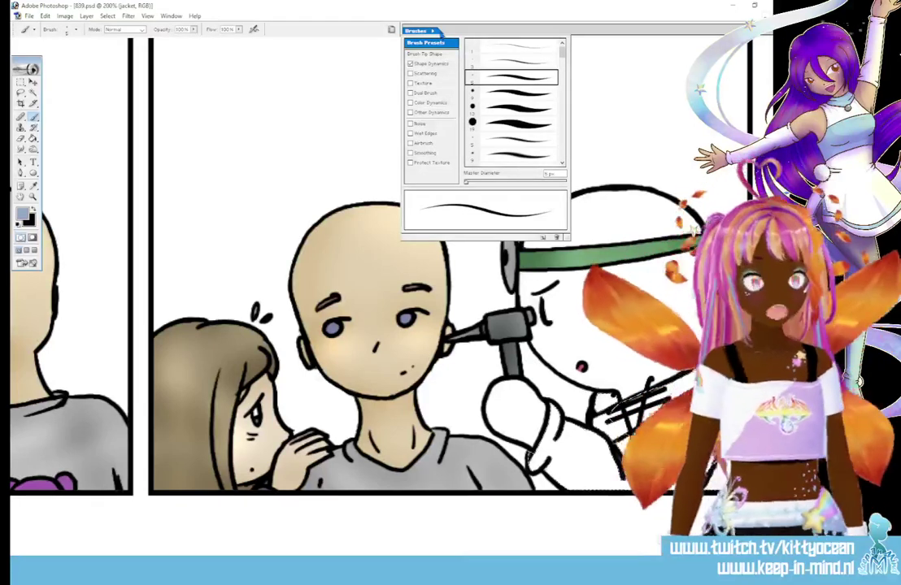
{"action": "left_click", "coordinate": [512, 155]}
{"action": "left_click_drag", "start_coordinate": [489, 179], "coordinate": [492, 183]}
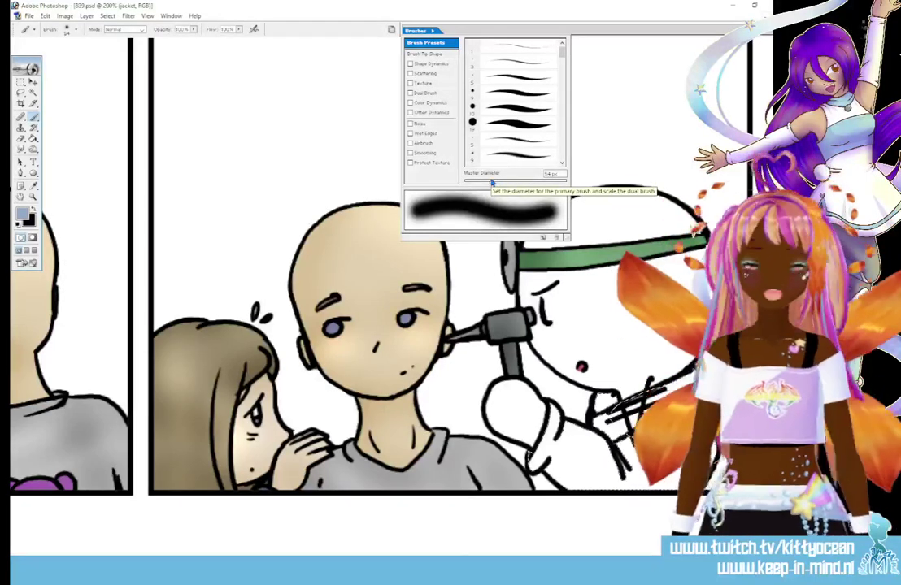
{"action": "key", "text": "Return"}
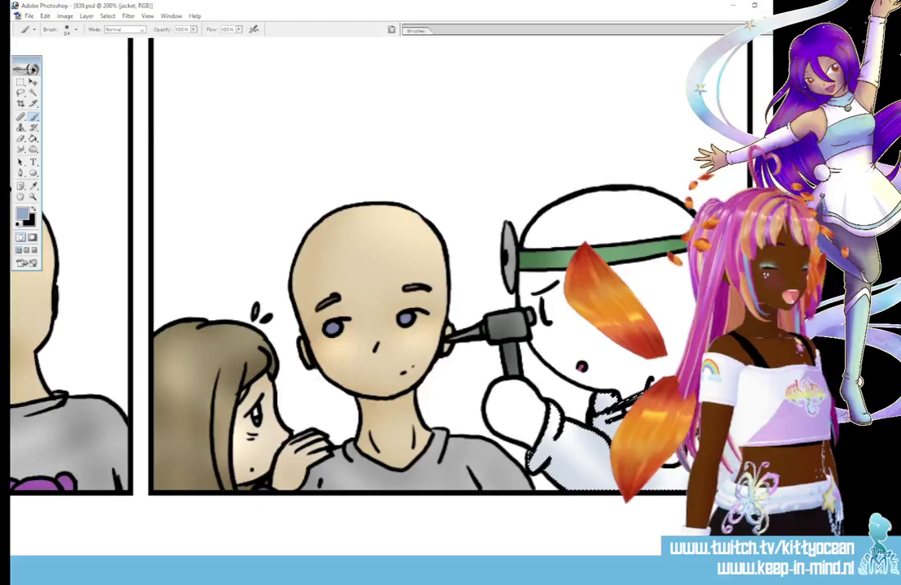
- Select the white figures and white body parts across the panels with the Magic Wand at tolerance 10, and add a layer for their shading
{"action": "key", "text": "ctrl+alt+shift+n"}
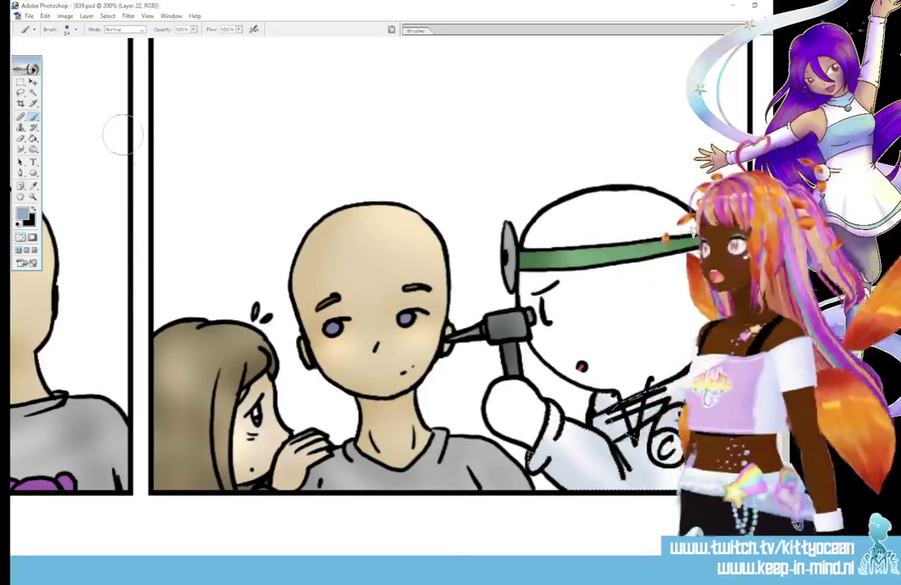
{"action": "left_click", "coordinate": [34, 92]}
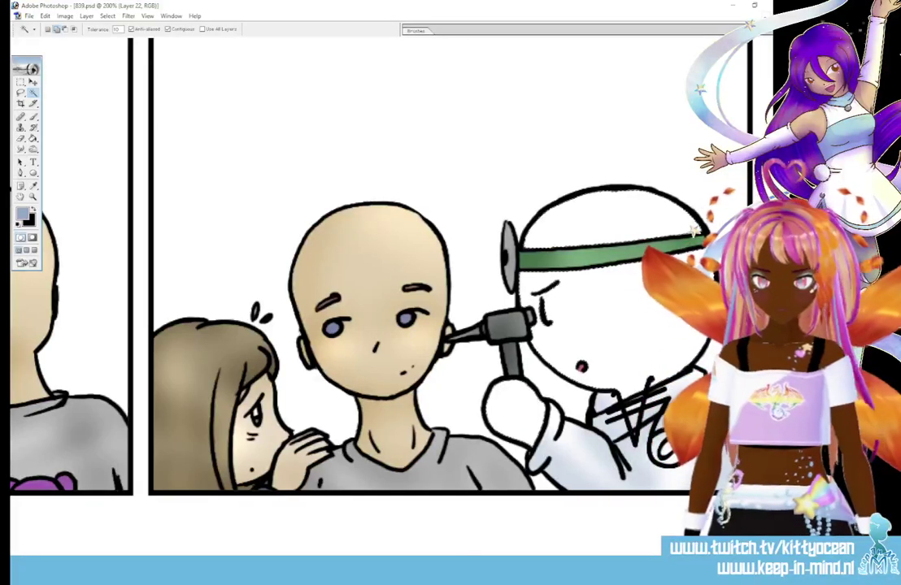
{"action": "scroll", "coordinate": [519, 422], "scroll_direction": "left", "scroll_amount": 5}
{"action": "scroll", "coordinate": [326, 268], "scroll_direction": "right", "scroll_amount": 5}
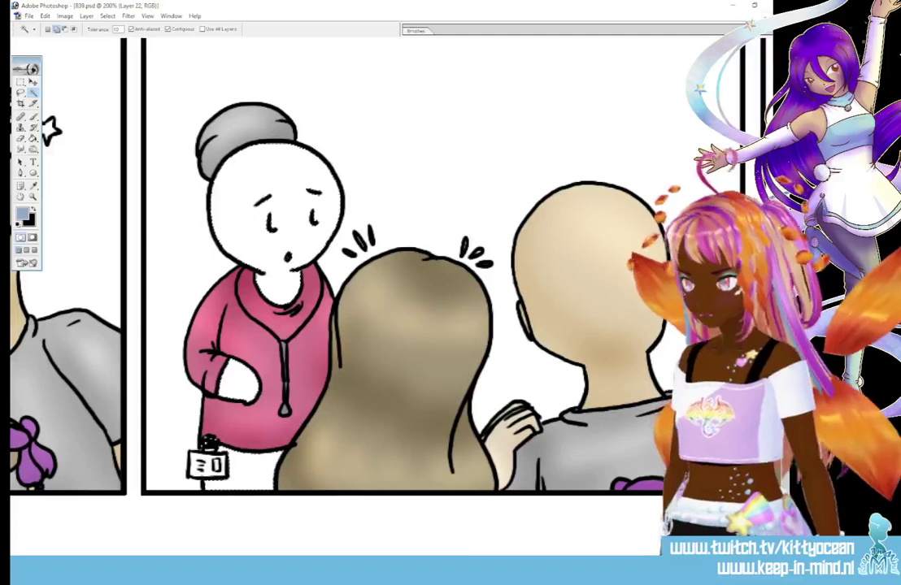
{"action": "scroll", "coordinate": [253, 538], "scroll_direction": "left", "scroll_amount": 5}
{"action": "scroll", "coordinate": [325, 268], "scroll_direction": "left", "scroll_amount": 6}
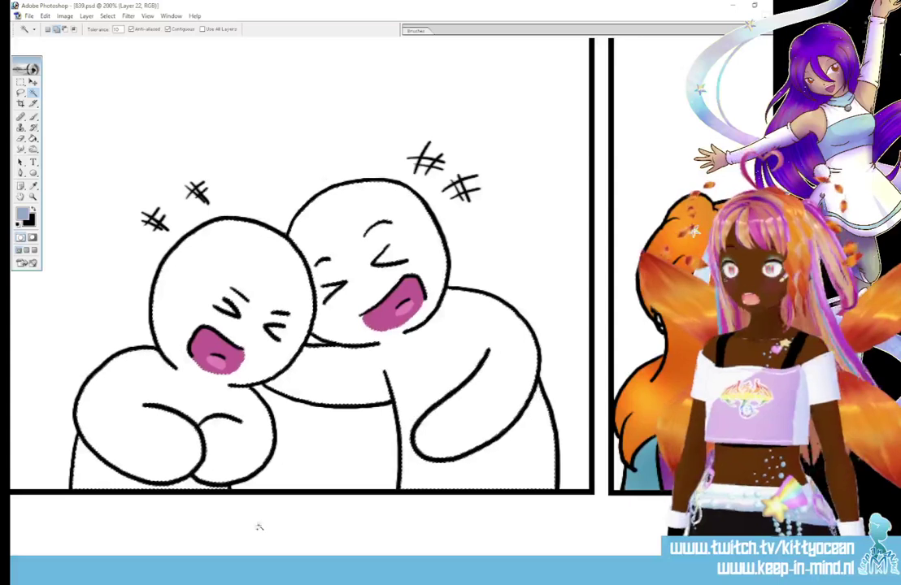
{"action": "key", "text": "ctrl+minus"}
{"action": "key", "text": "ctrl+minus"}
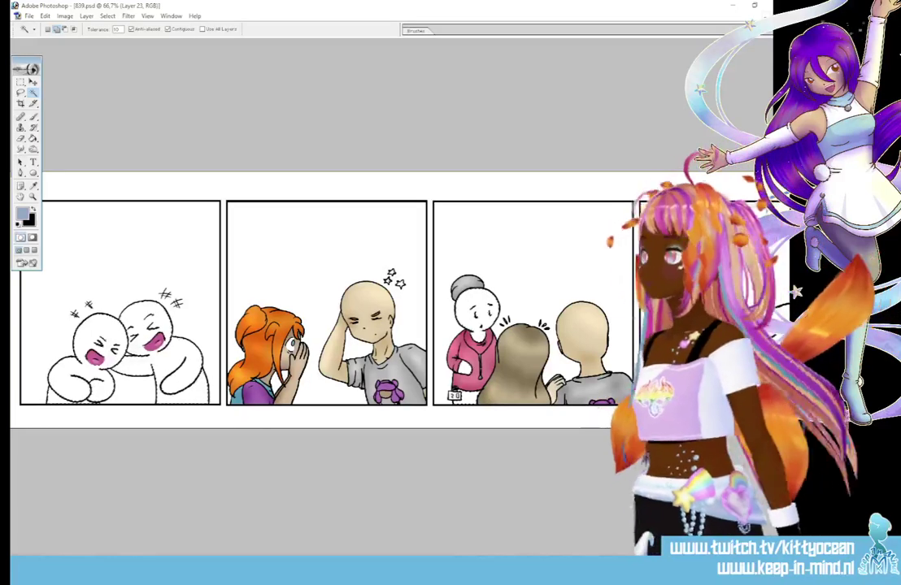
- Set the foreground colour to light grey BBBBBB and brush soft shadows onto the selected white figures in all panels
{"action": "left_click", "coordinate": [33, 185]}
{"action": "left_click", "coordinate": [22, 213]}
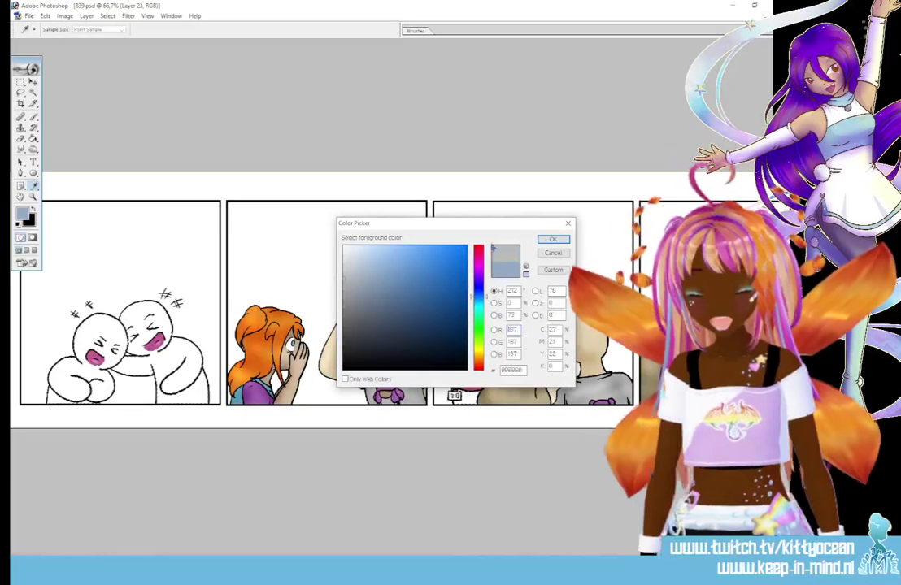
{"action": "key", "text": "Return"}
{"action": "key", "text": "b"}
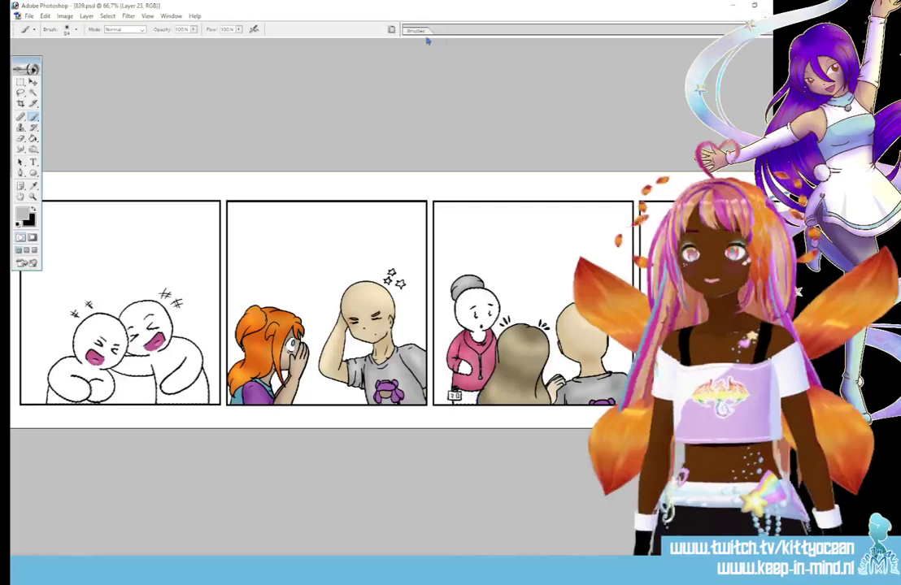
{"action": "left_click", "coordinate": [416, 31]}
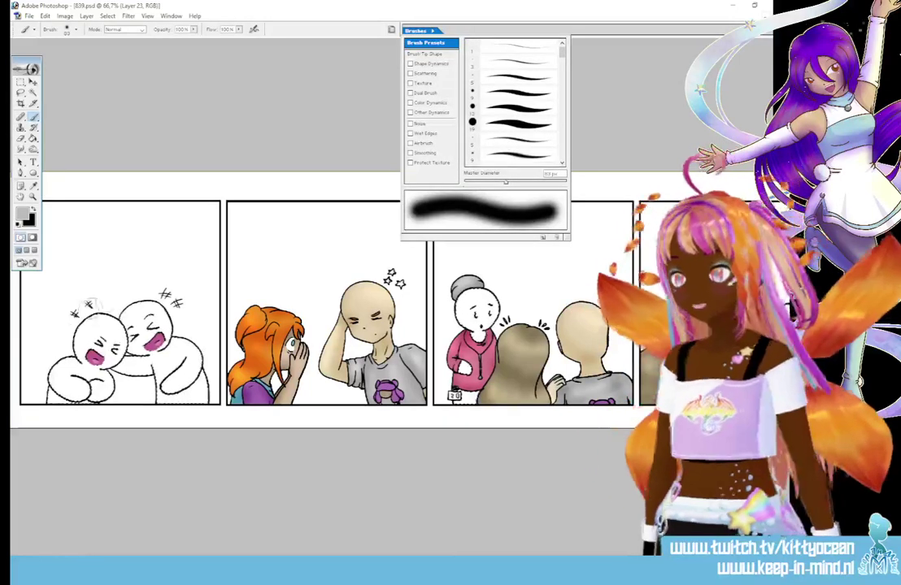
{"action": "left_click_drag", "start_coordinate": [96, 312], "coordinate": [85, 355]}
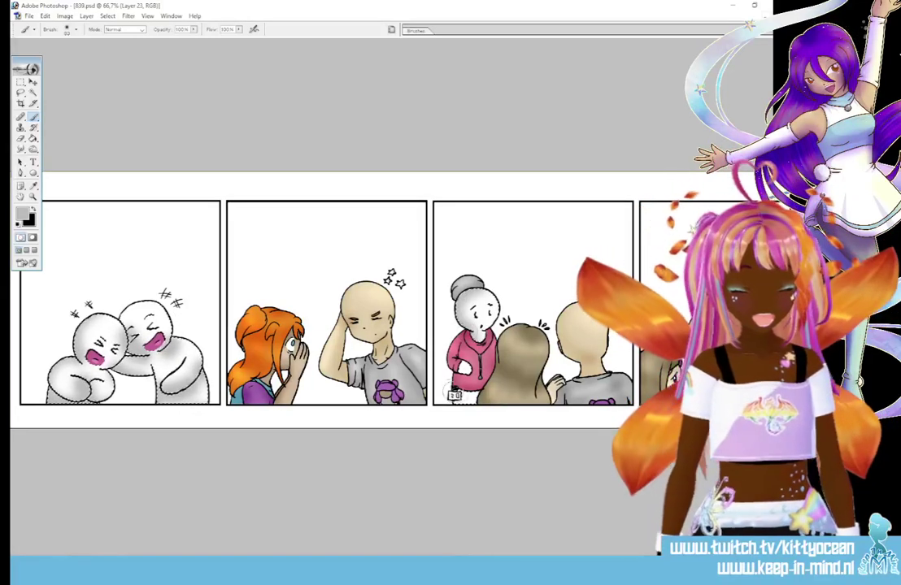
{"action": "left_click_drag", "start_coordinate": [398, 317], "coordinate": [338, 317]}
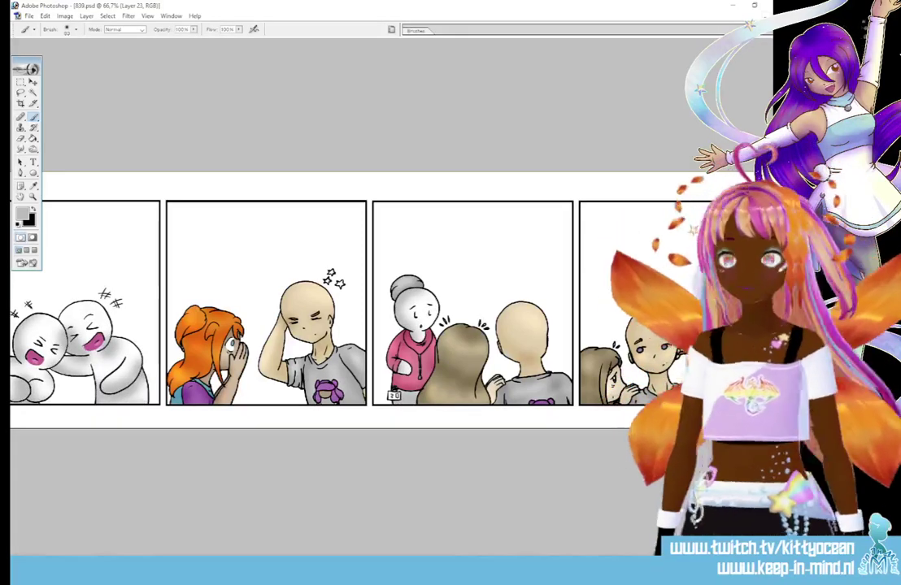
- Erase the grey shading around the eyes of the woman in the third panel and the doctor in the fourth, using a fine brush
{"action": "key", "text": "e"}
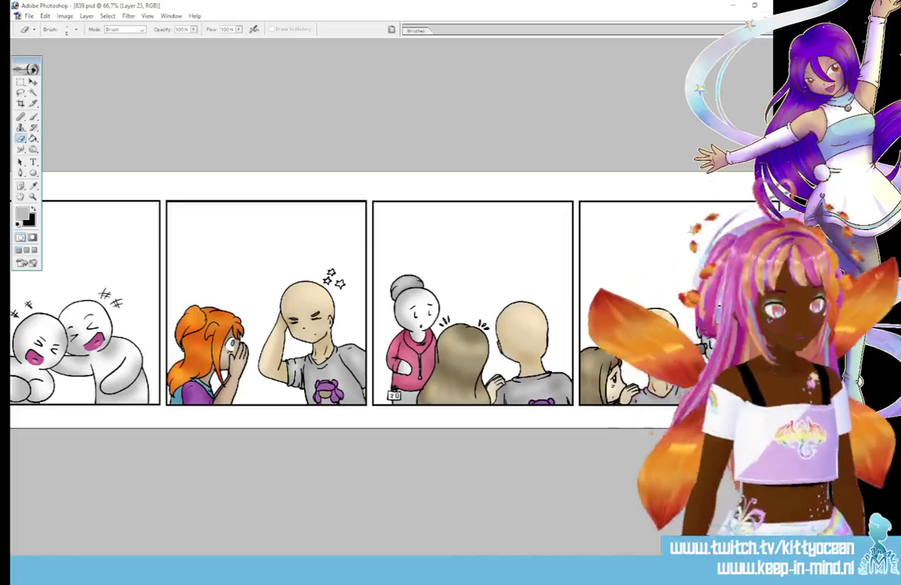
{"action": "key", "text": "ctrl+plus"}
{"action": "key", "text": "ctrl+plus"}
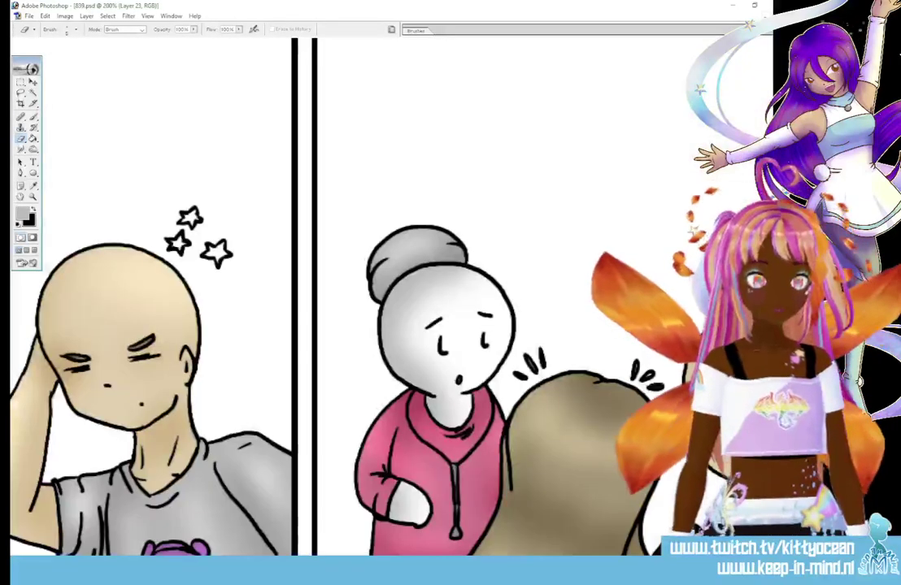
{"action": "scroll", "coordinate": [276, 257], "scroll_direction": "right", "scroll_amount": 5}
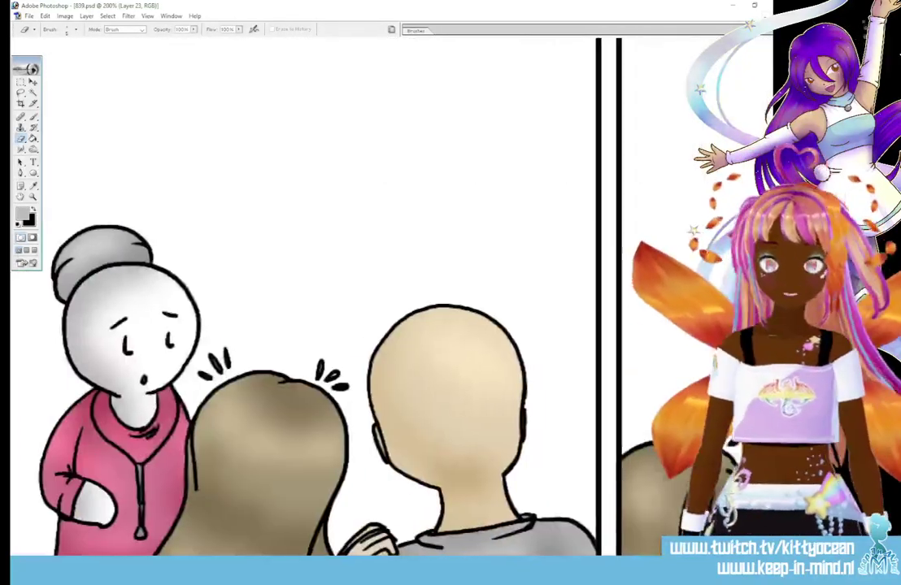
{"action": "left_click", "coordinate": [414, 30]}
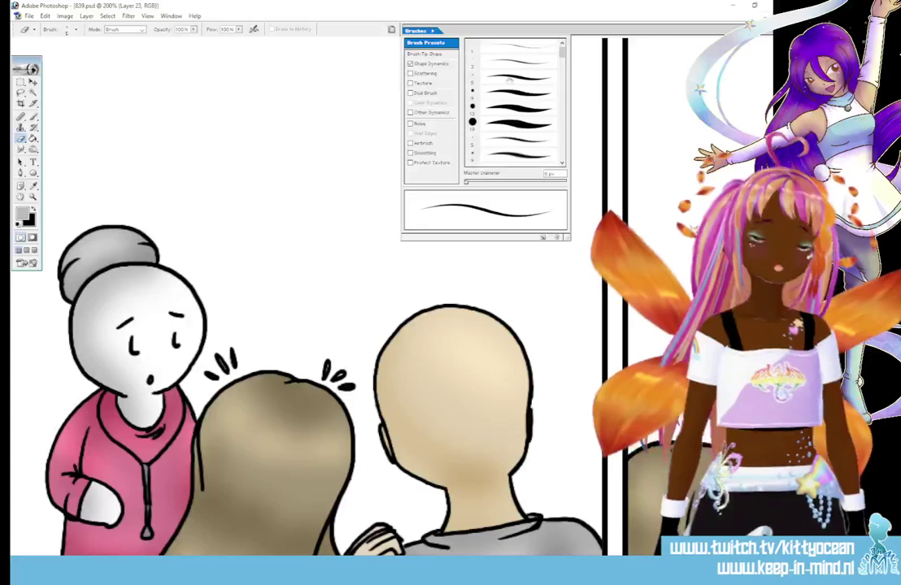
{"action": "left_click", "coordinate": [116, 294]}
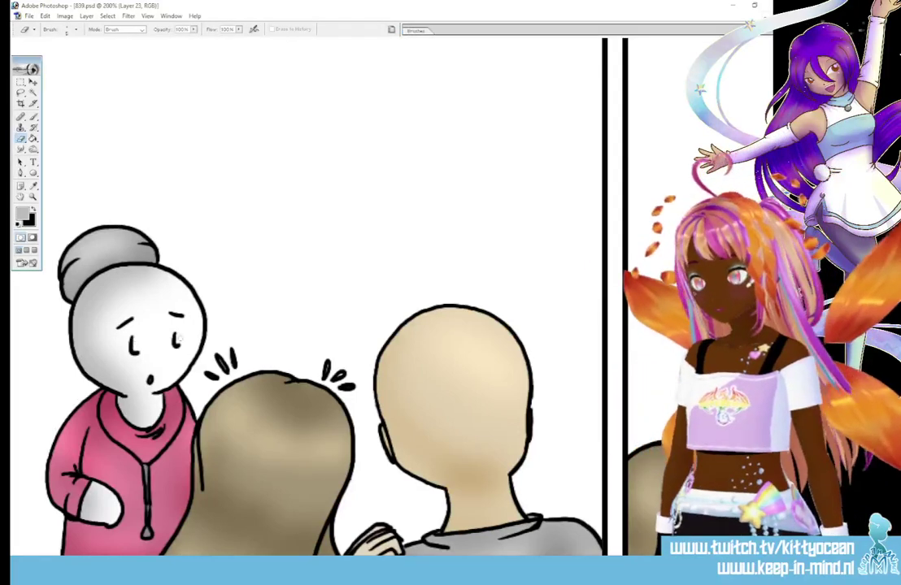
{"action": "scroll", "coordinate": [276, 257], "scroll_direction": "right", "scroll_amount": 6}
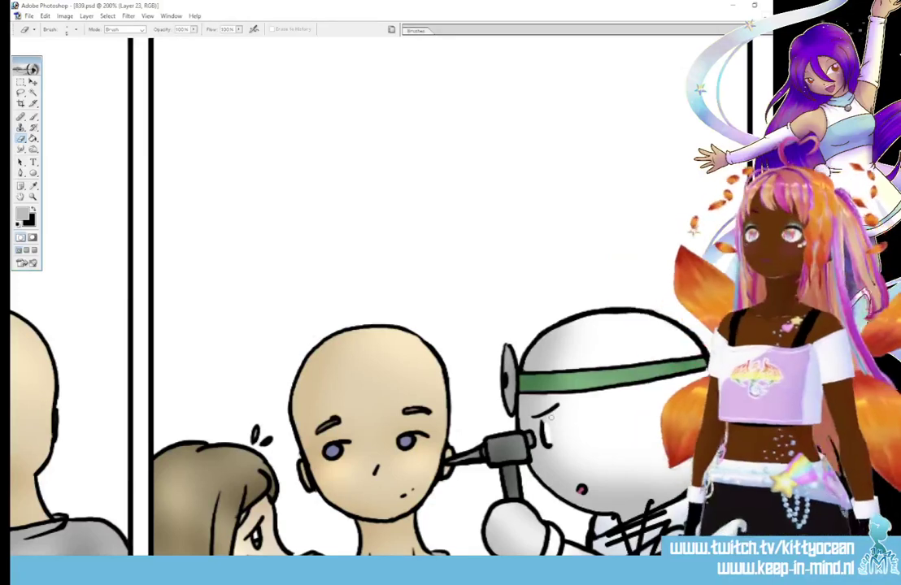
- Fill the uppermost star above the bald man's head in the second panel with light blue 8FBAE9 on Layer 22
{"action": "key", "text": "ctrl+minus"}
{"action": "key", "text": "ctrl+minus"}
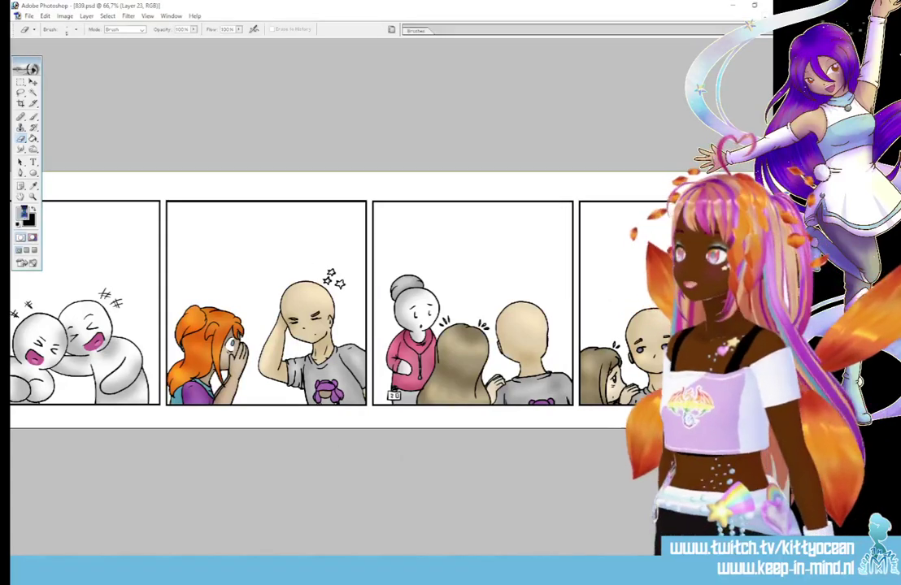
{"action": "left_click", "coordinate": [22, 215]}
{"action": "left_click", "coordinate": [388, 257]}
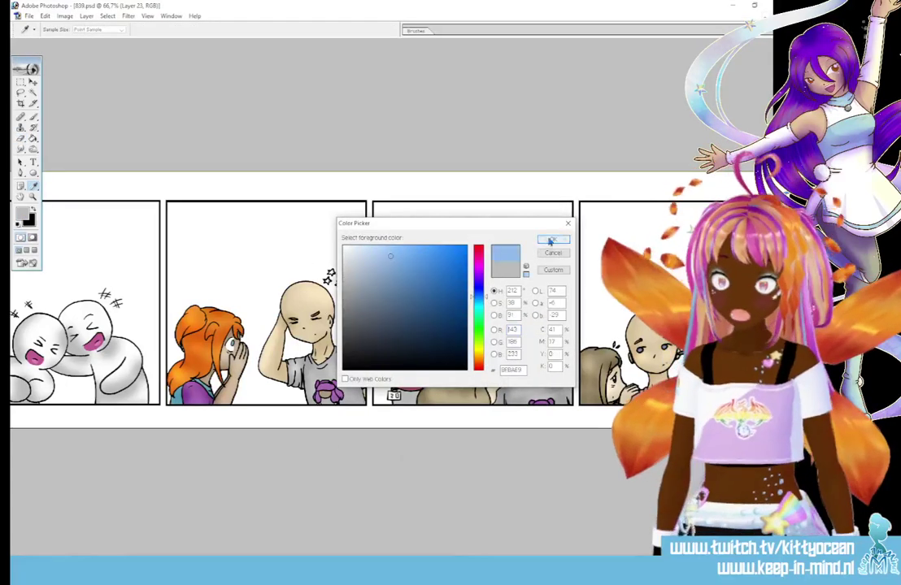
{"action": "left_click", "coordinate": [549, 241]}
{"action": "key", "text": "alt+bracketleft"}
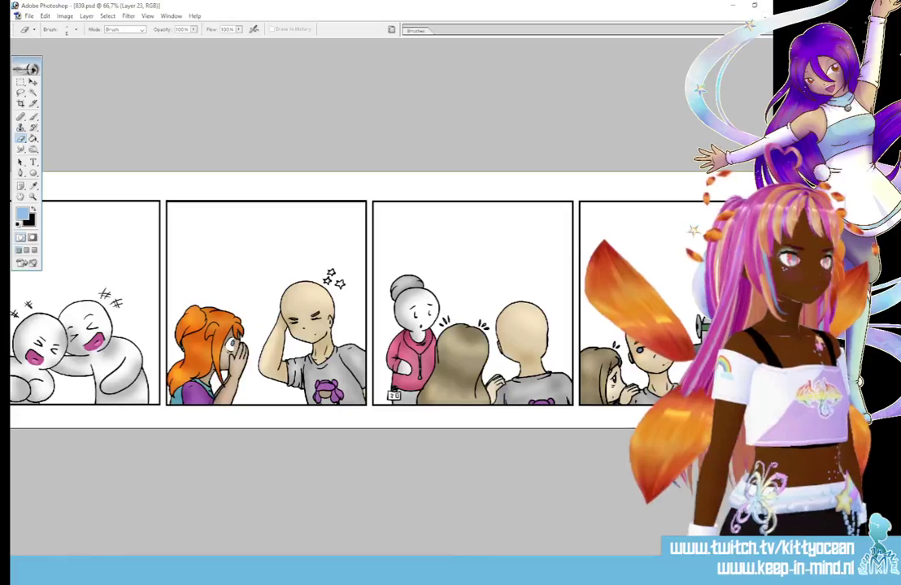
{"action": "key", "text": "ctrl+plus"}
{"action": "key", "text": "ctrl+plus"}
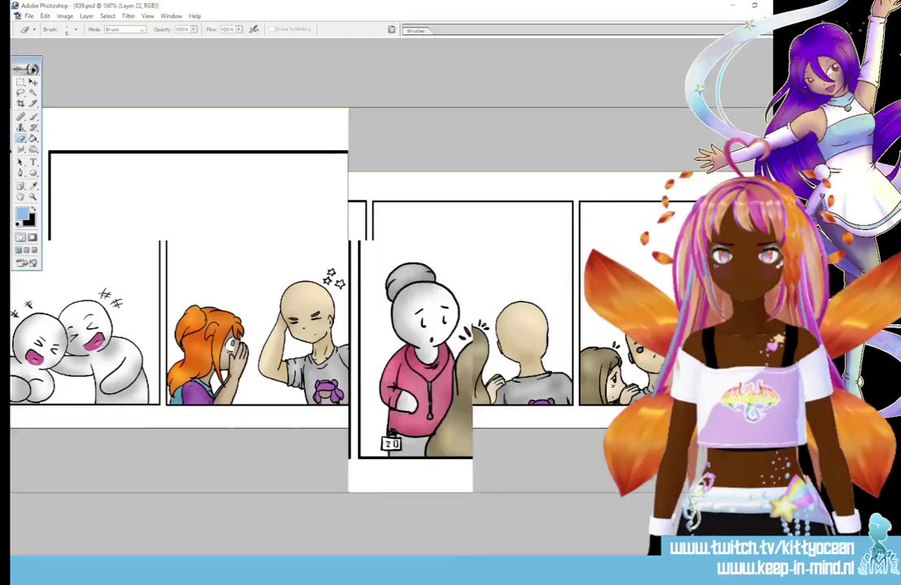
{"action": "left_click", "coordinate": [33, 138]}
{"action": "left_click", "coordinate": [189, 217]}
- Fill the star nearest the bald man's head with the purple 9466D1
{"action": "left_click", "coordinate": [33, 186]}
{"action": "left_click", "coordinate": [22, 213]}
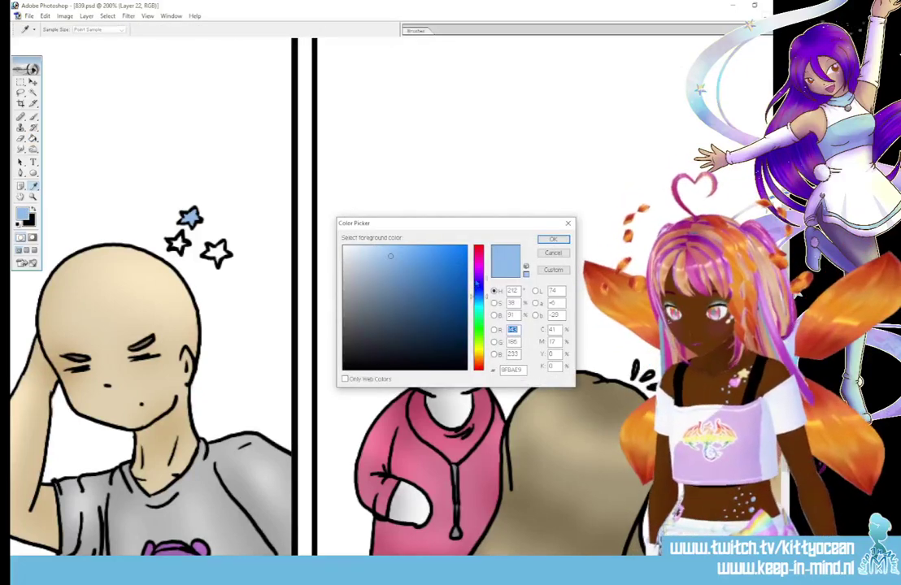
{"action": "left_click", "coordinate": [478, 279]}
{"action": "left_click", "coordinate": [406, 268]}
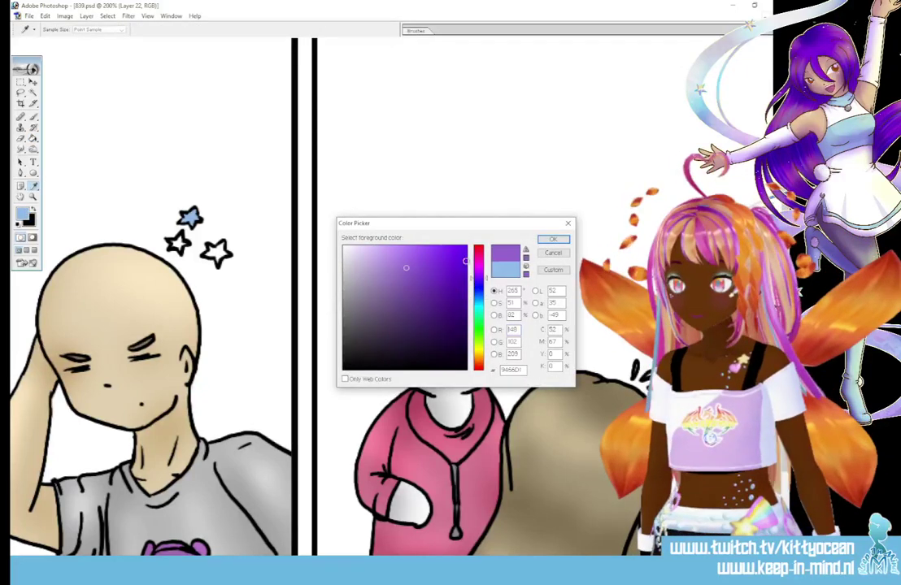
{"action": "left_click", "coordinate": [552, 239]}
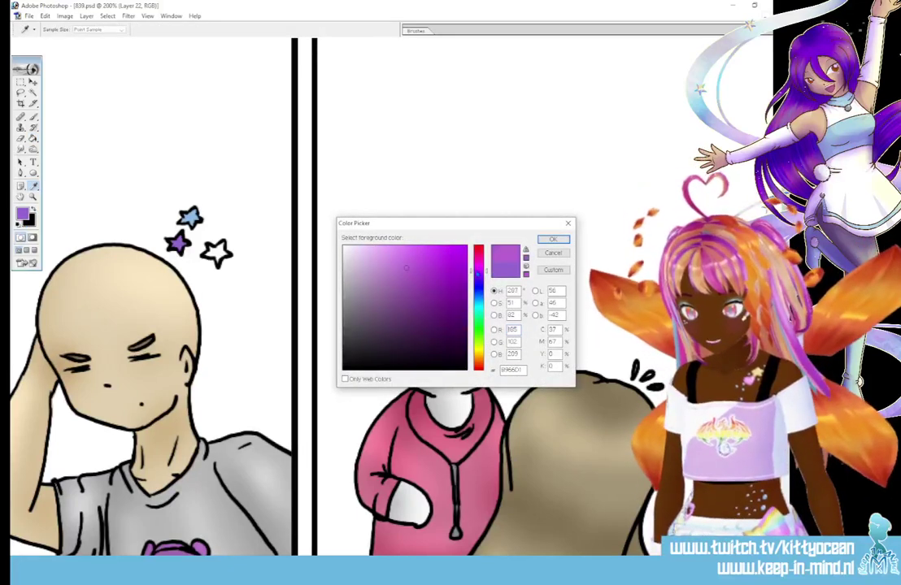
- Fill the remaining white star beside the bald man's head with the deeper purple 9A22BC
{"action": "left_click", "coordinate": [430, 269]}
{"action": "left_click", "coordinate": [444, 278]}
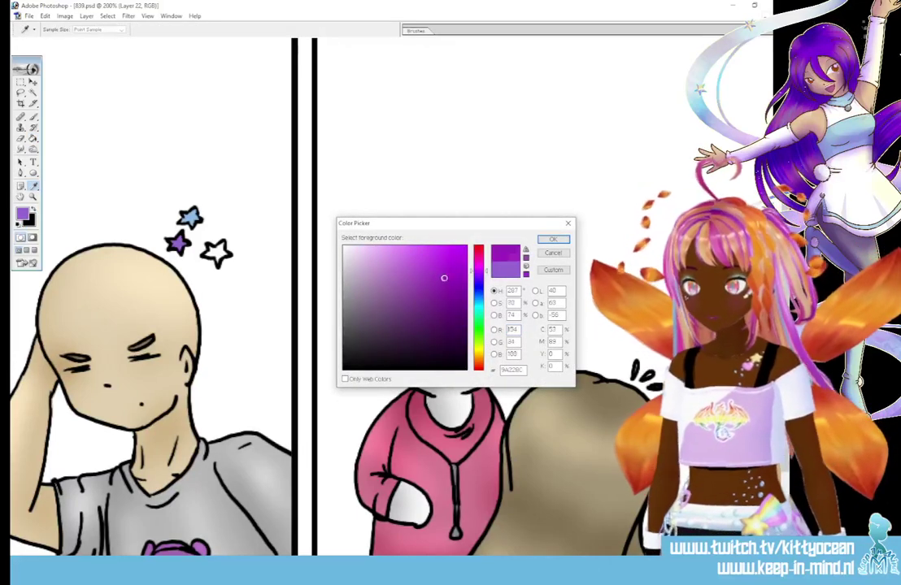
{"action": "left_click", "coordinate": [555, 239]}
{"action": "key", "text": "g"}
{"action": "left_click", "coordinate": [216, 251]}
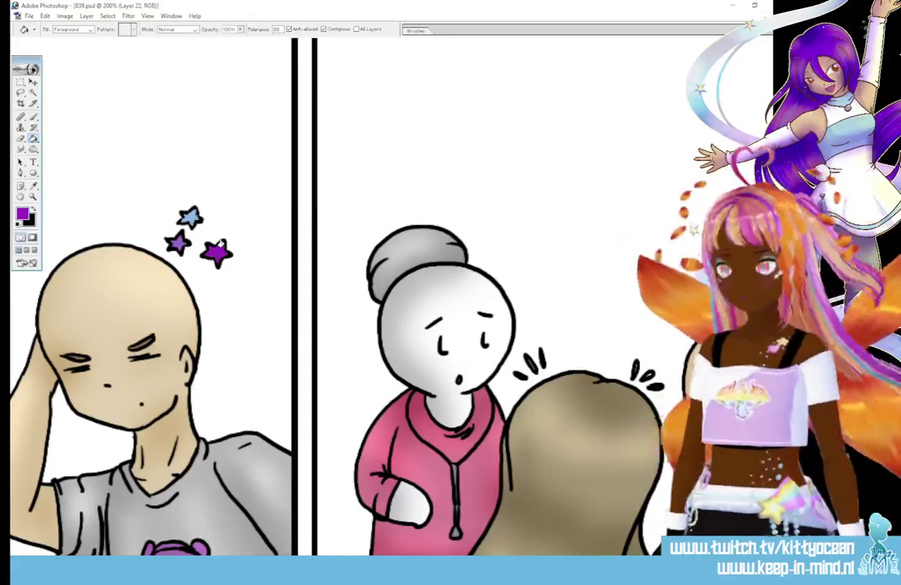
- Select the white backgrounds of all four panels with the Magic Wand at tolerance 10, and add a layer for them
{"action": "key", "text": "ctrl+minus"}
{"action": "key", "text": "ctrl+minus"}
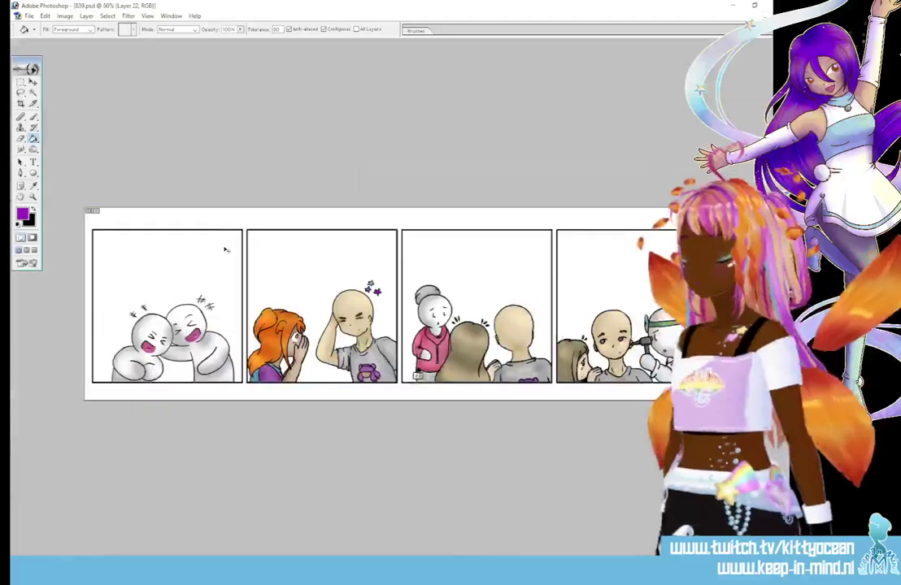
{"action": "left_click", "coordinate": [33, 92]}
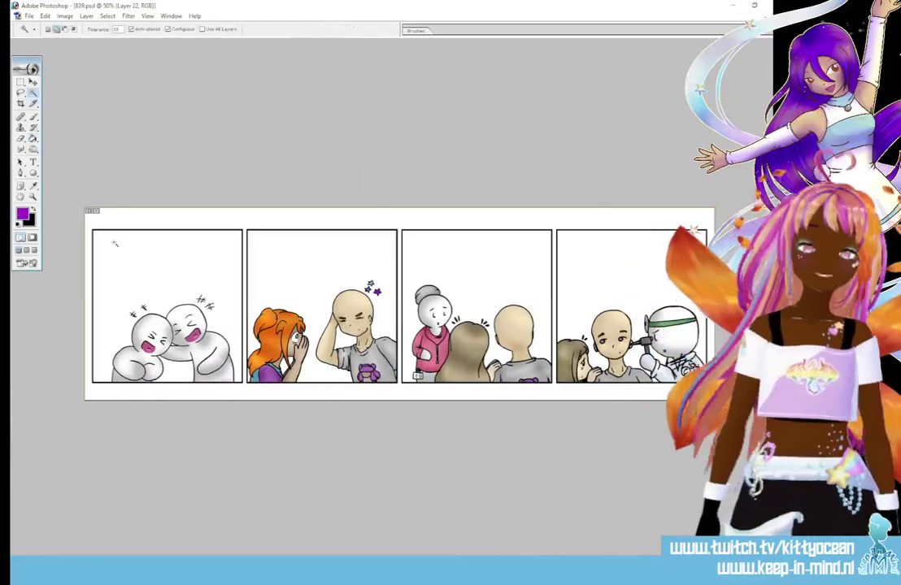
{"action": "left_click", "coordinate": [115, 241]}
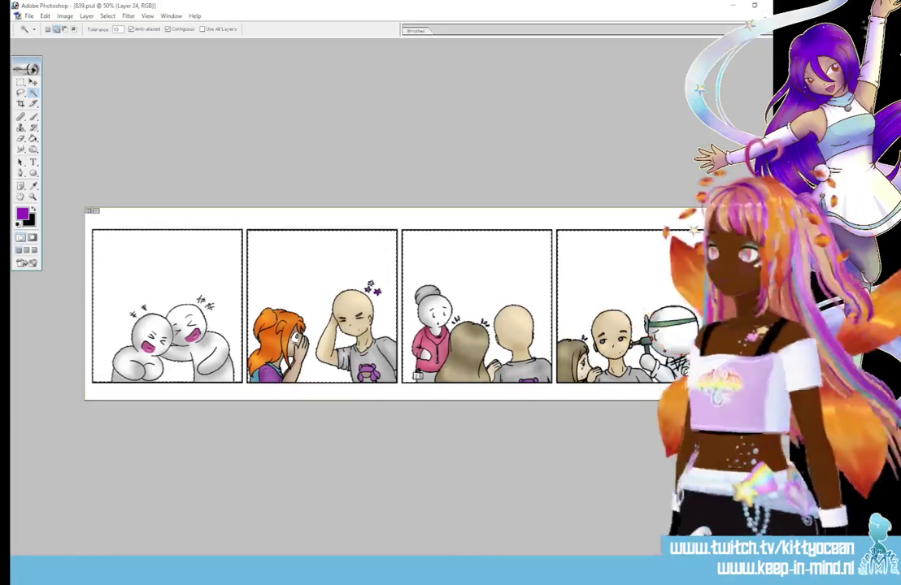
- Fill the selected backgrounds of all four panels with the purple foreground colour on the bg layer
{"action": "left_click", "coordinate": [732, 480]}
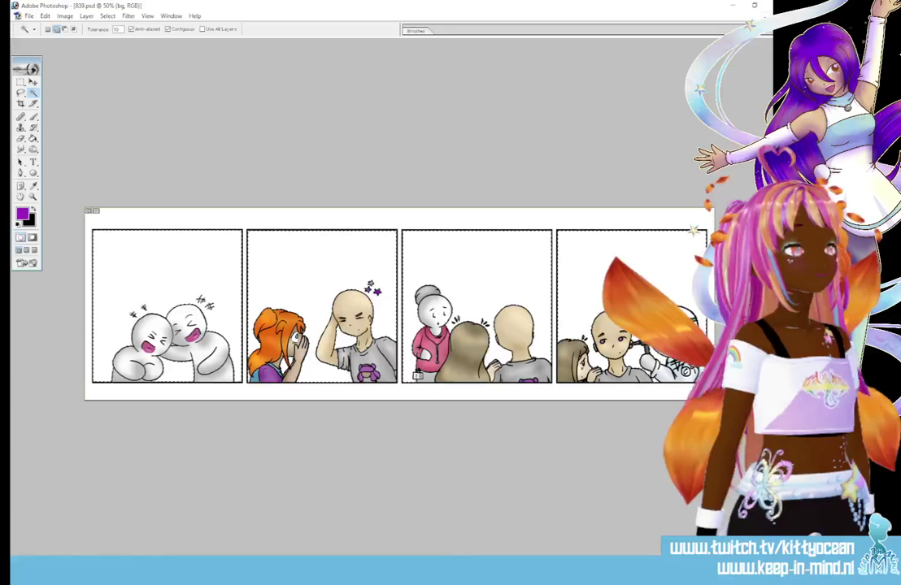
{"action": "key", "text": "ctrl+alt+shift+n"}
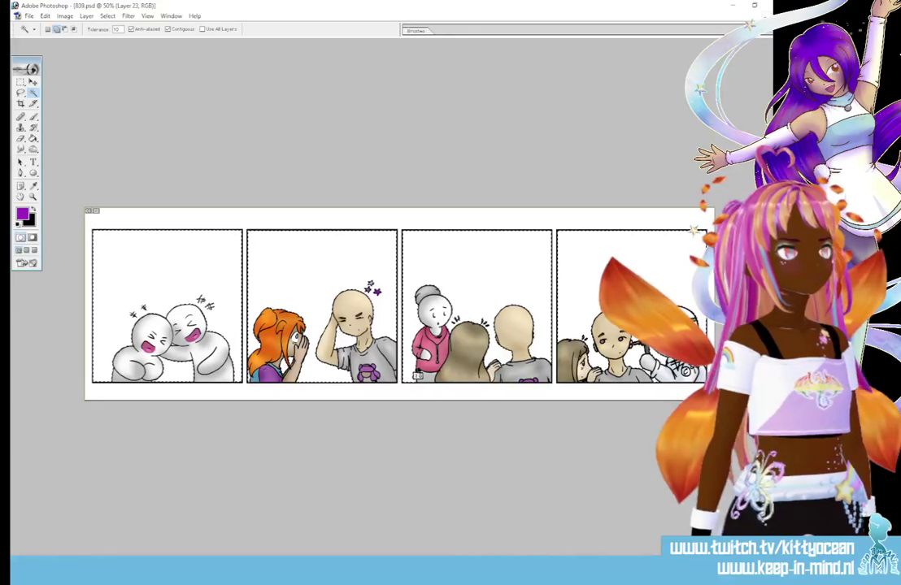
{"action": "key", "text": "alt+shift+bracketleft"}
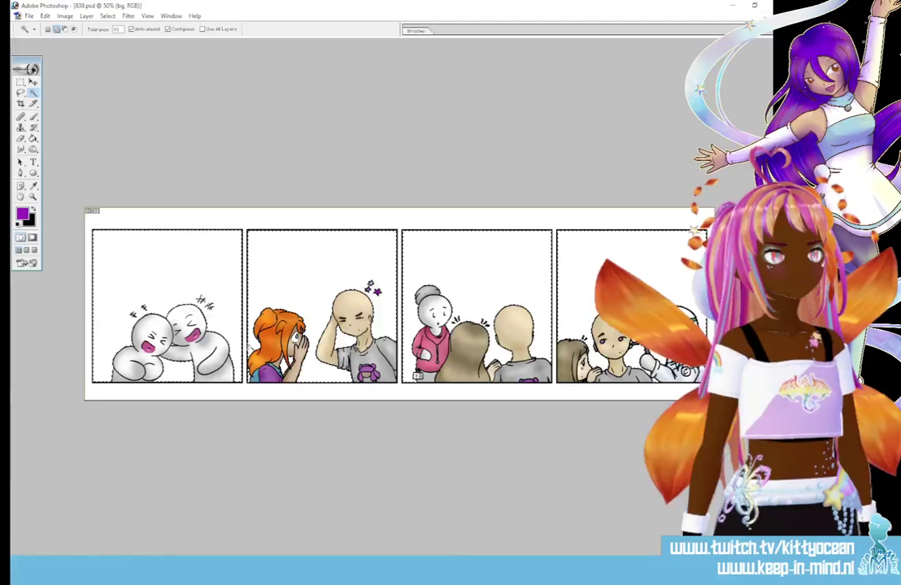
{"action": "left_click", "coordinate": [34, 138]}
{"action": "left_click", "coordinate": [140, 279]}
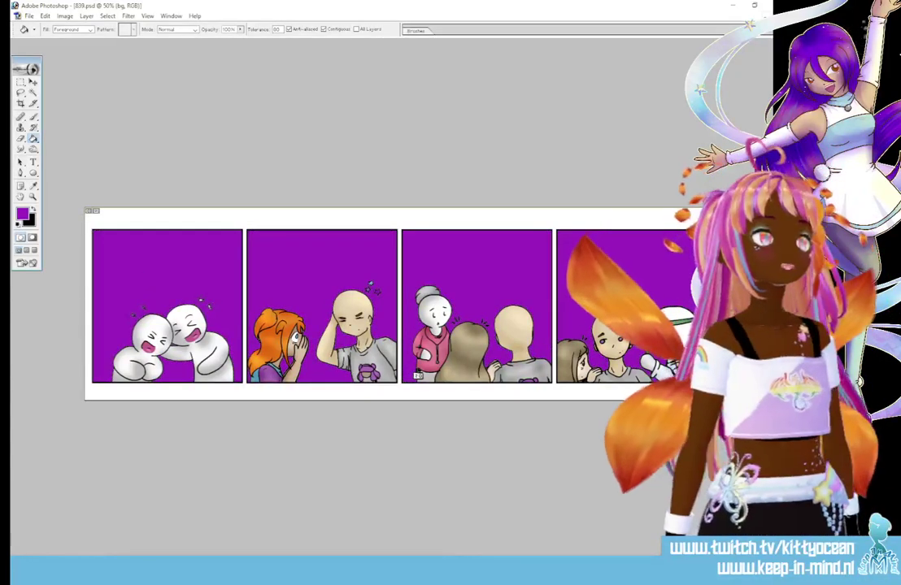
- Apply a teal-to-white Gradient Overlay to the bg layer so it covers the four panel backgrounds
{"action": "double_click", "coordinate": [727, 357]}
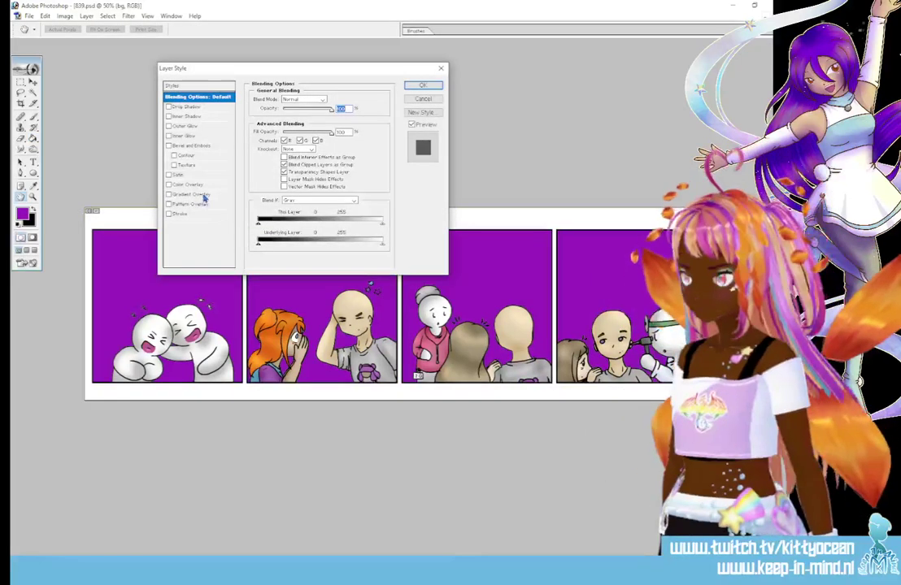
{"action": "left_click", "coordinate": [199, 194]}
{"action": "left_click", "coordinate": [336, 119]}
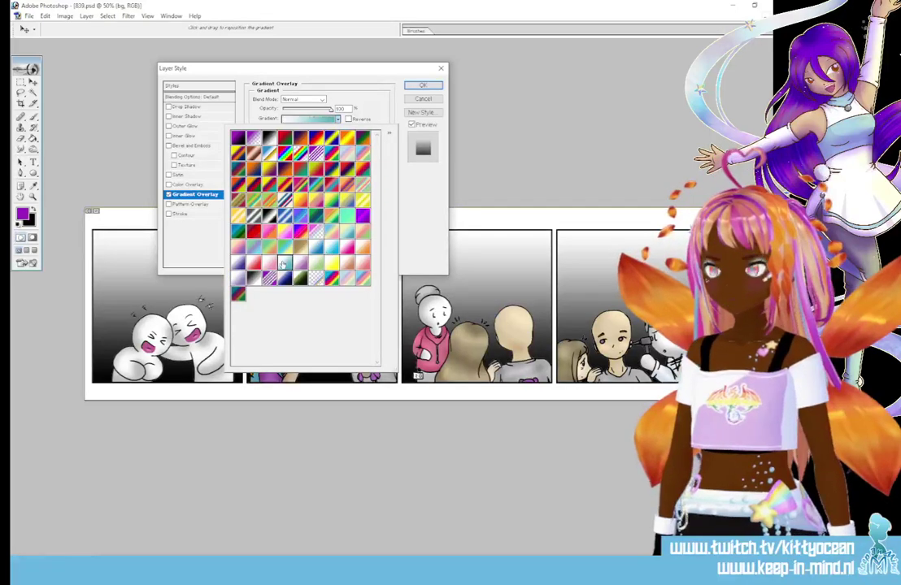
{"action": "left_click", "coordinate": [246, 228]}
{"action": "left_click", "coordinate": [413, 85]}
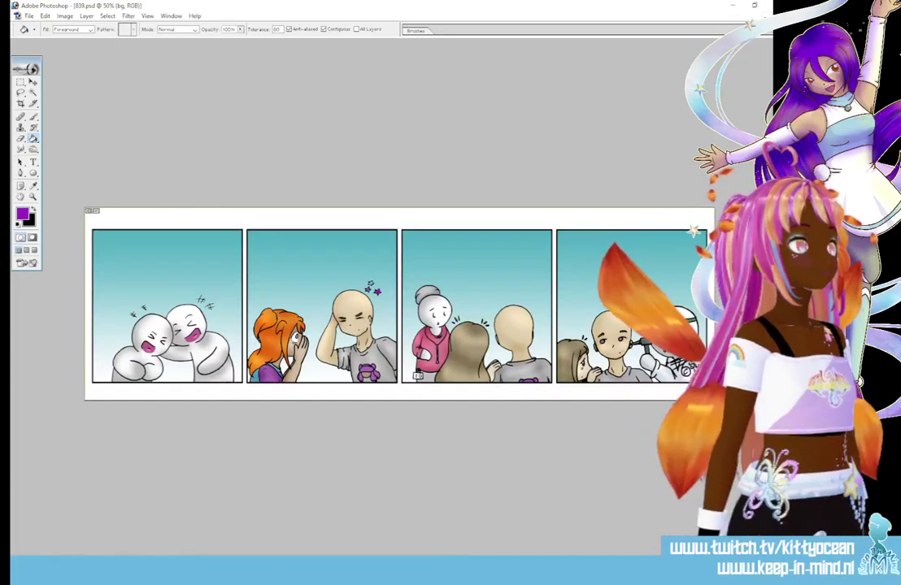
{"action": "key", "text": "ctrl+z"}
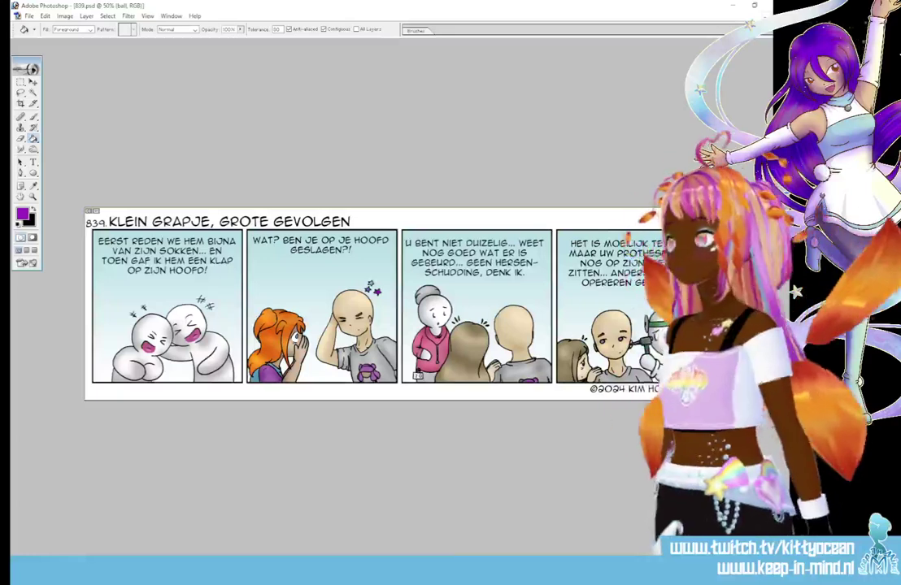
- Select an oval speech bubble with a pointed tail in each of the four panels and fill them white on the ball layer
{"action": "left_click", "coordinate": [20, 81]}
{"action": "left_click", "coordinate": [51, 82]}
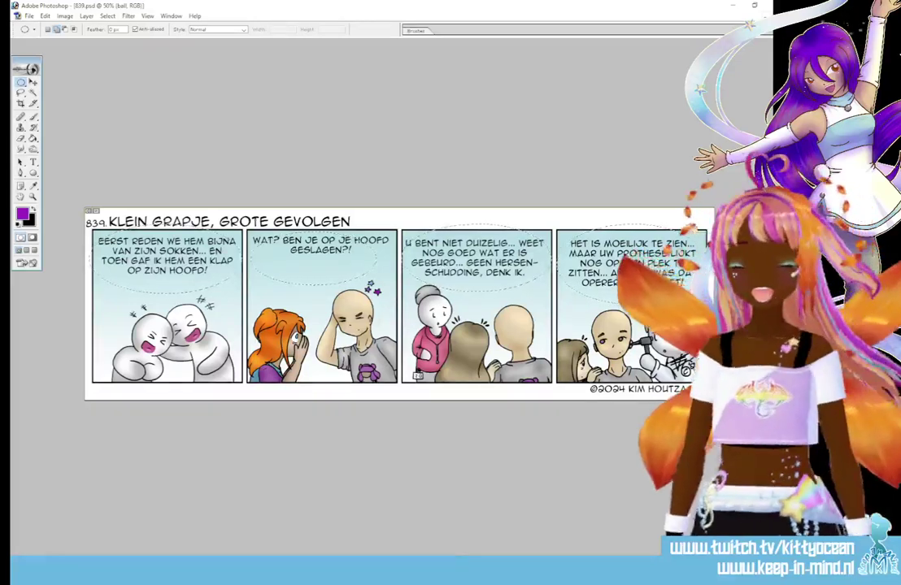
{"action": "left_click", "coordinate": [20, 93]}
{"action": "left_click", "coordinate": [65, 102]}
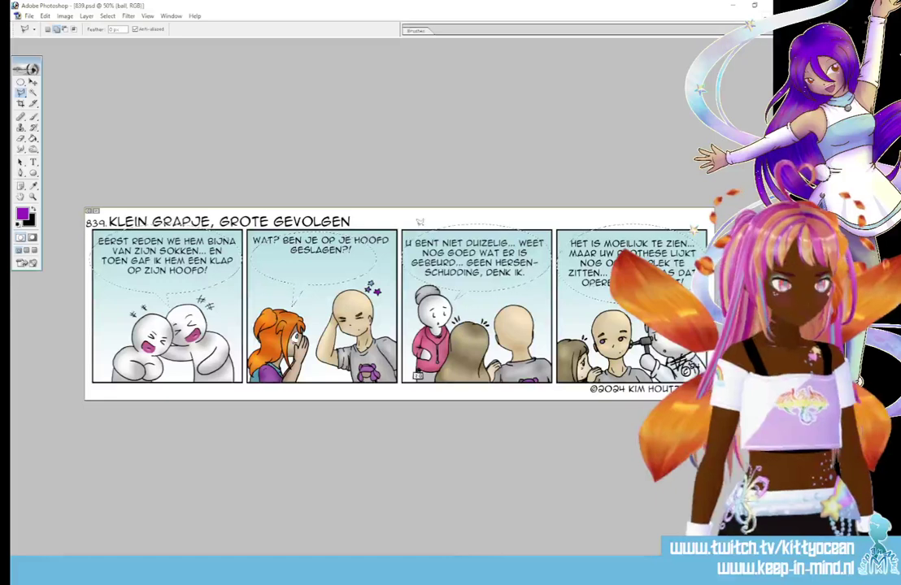
{"action": "left_click", "coordinate": [35, 212]}
{"action": "left_click", "coordinate": [35, 211]}
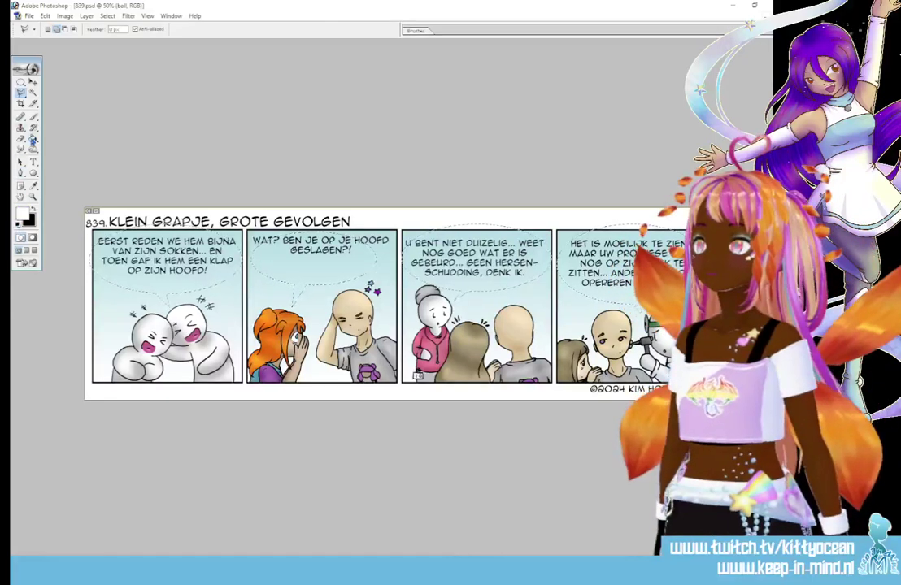
{"action": "left_click", "coordinate": [33, 138]}
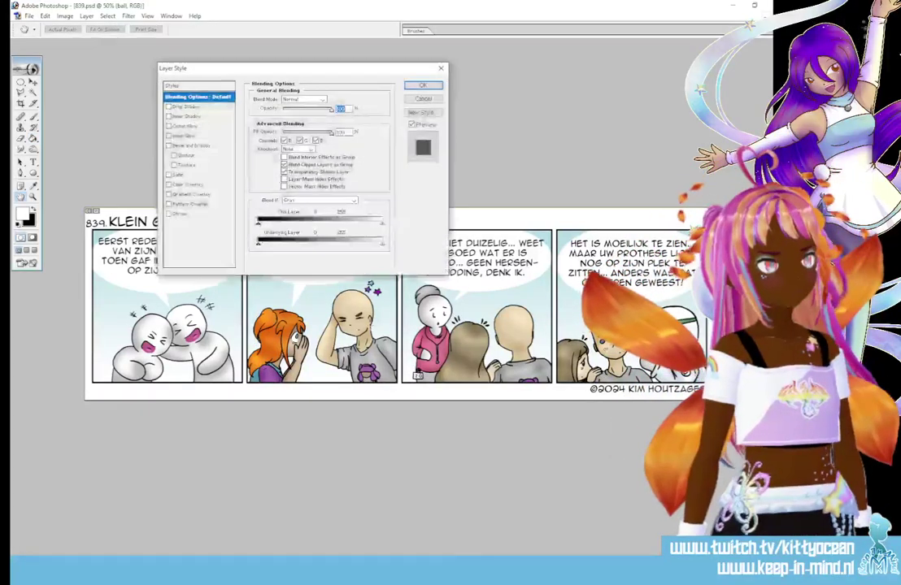
- Add a black 000000 outside Stroke to the speech bubbles on the ball layer
{"action": "left_click", "coordinate": [179, 214]}
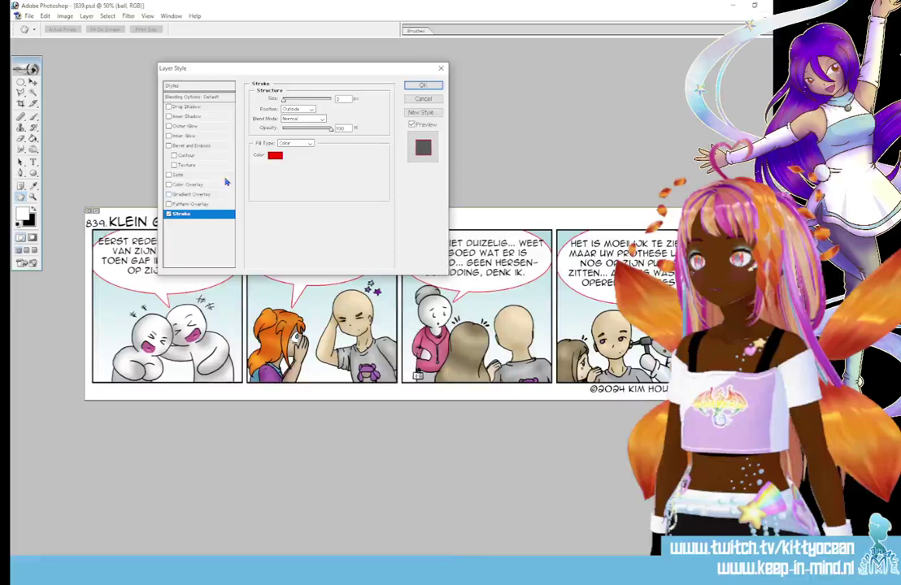
{"action": "left_click", "coordinate": [274, 155]}
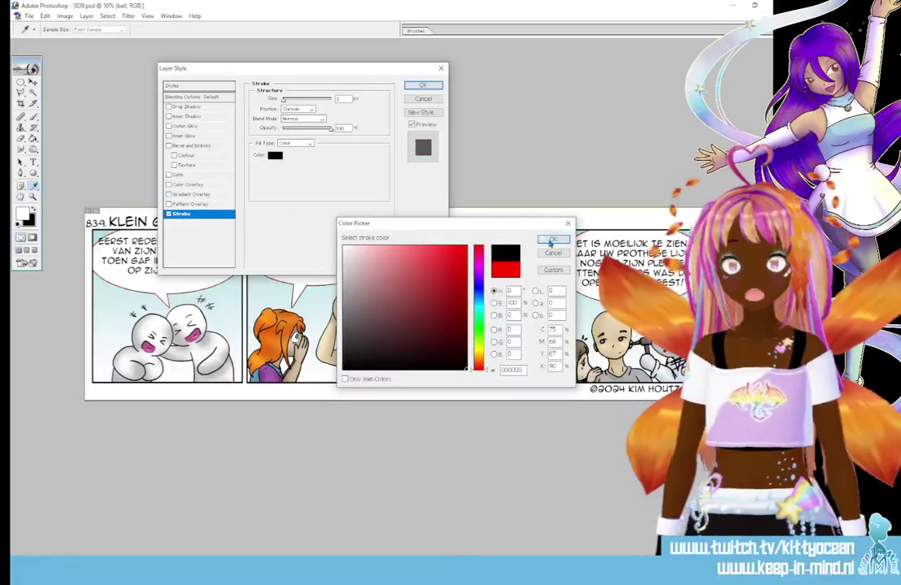
{"action": "left_click", "coordinate": [552, 239]}
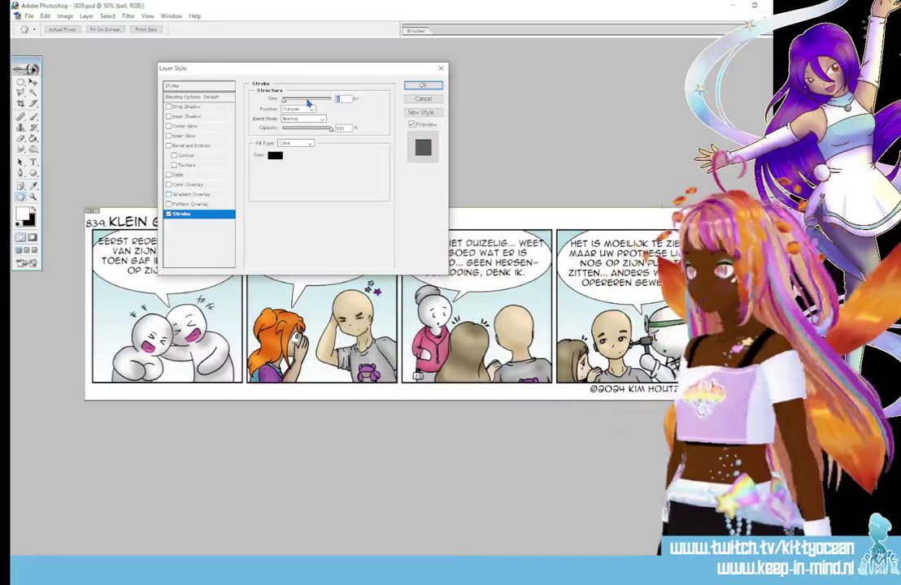
{"action": "left_click", "coordinate": [422, 85]}
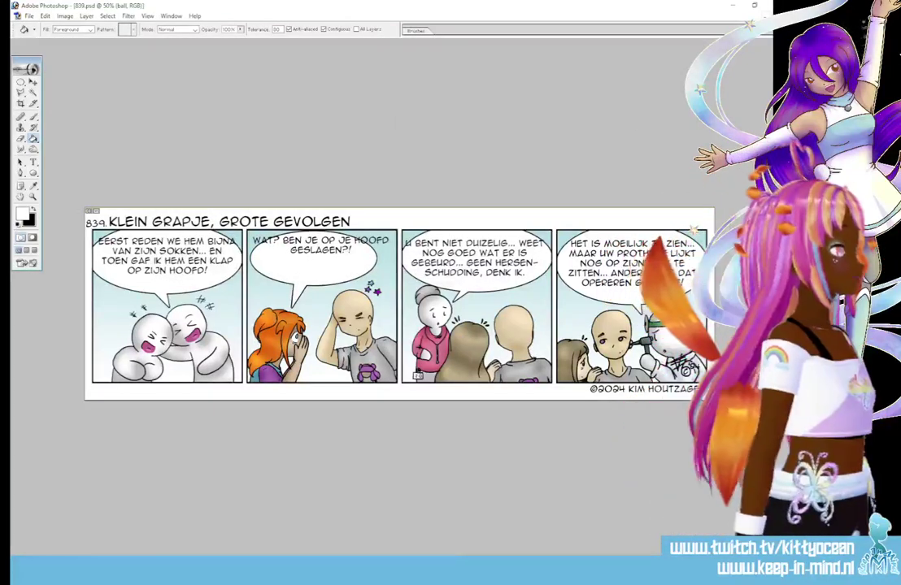
- Narrow the first panel's text box so its caption rewraps, and centre the text inside the speech bubble
{"action": "left_click", "coordinate": [731, 407]}
{"action": "left_click", "coordinate": [33, 162]}
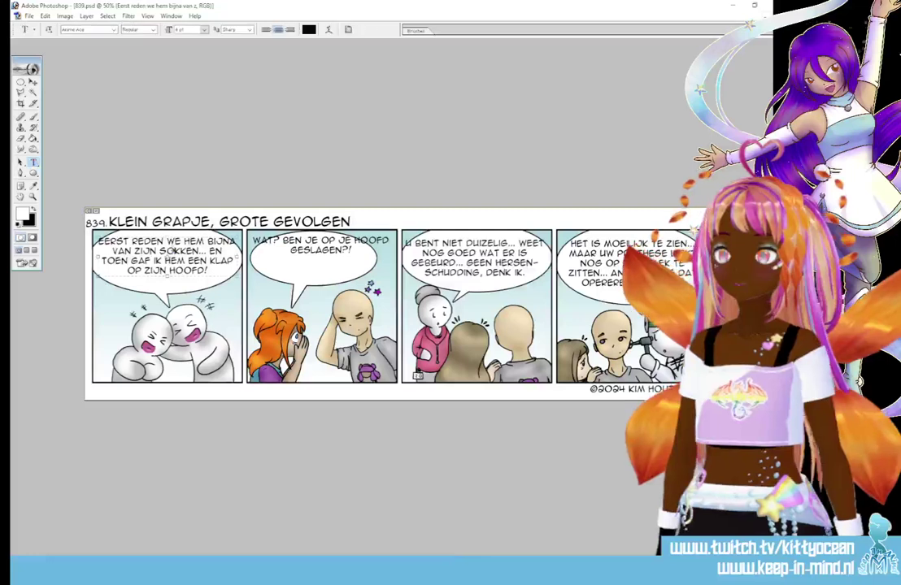
{"action": "left_click", "coordinate": [167, 252]}
{"action": "left_click_drag", "start_coordinate": [237, 278], "coordinate": [228, 297]}
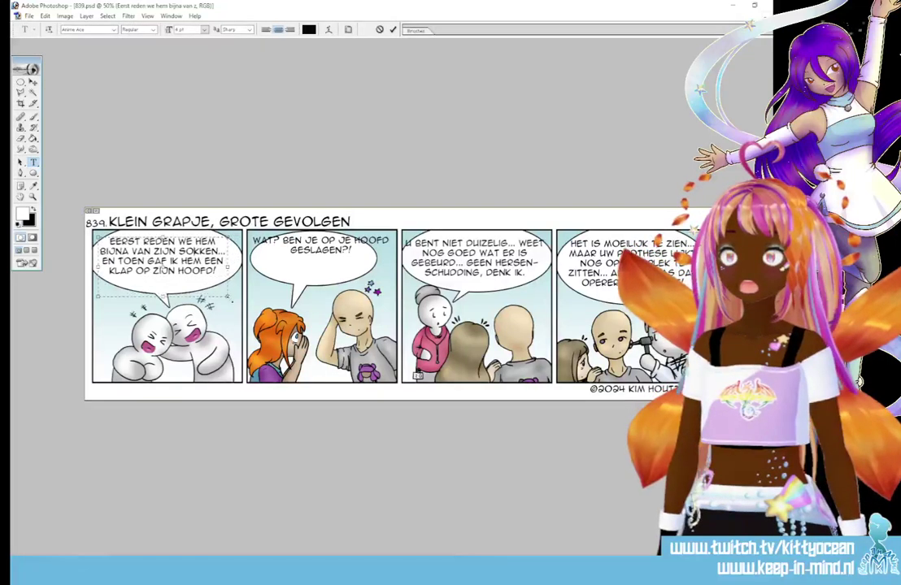
{"action": "left_click", "coordinate": [33, 82]}
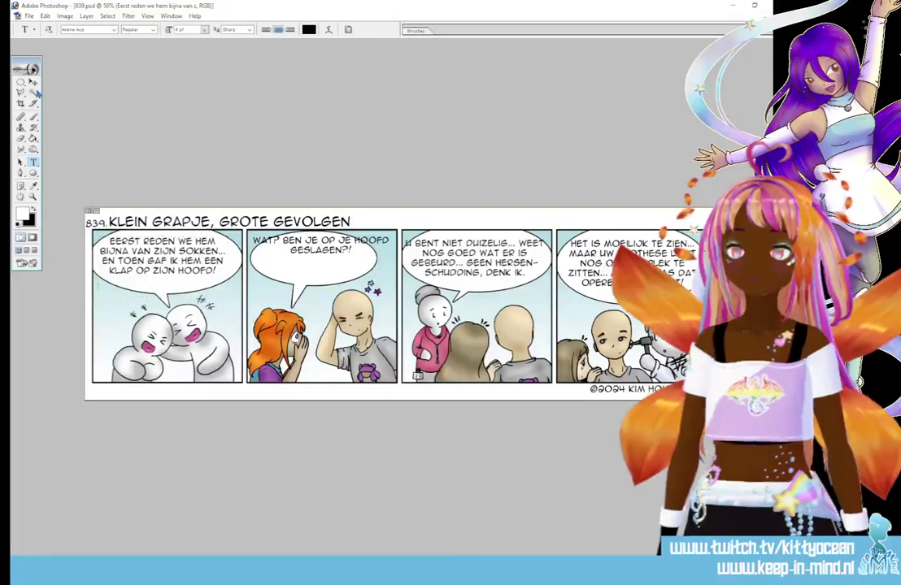
{"action": "left_click_drag", "start_coordinate": [181, 257], "coordinate": [185, 262]}
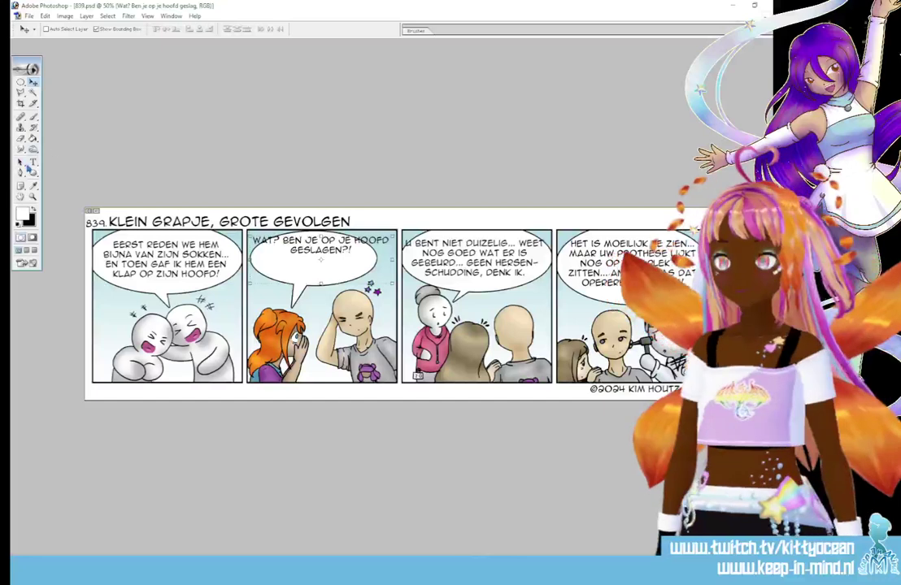
- Narrow the second panel's text box from both sides and centre the caption inside its speech bubble
{"action": "left_click", "coordinate": [33, 162]}
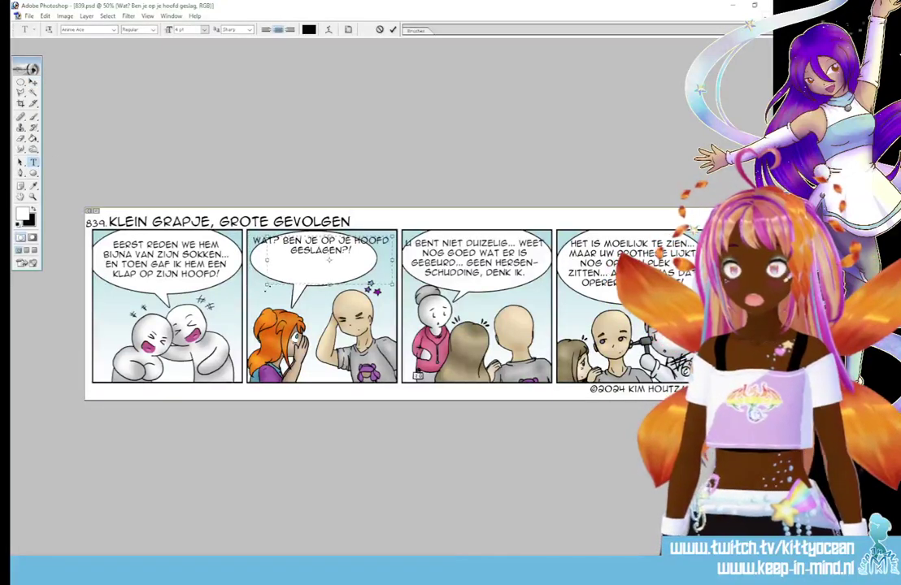
{"action": "left_click", "coordinate": [289, 249]}
{"action": "left_click_drag", "start_coordinate": [394, 260], "coordinate": [374, 260]}
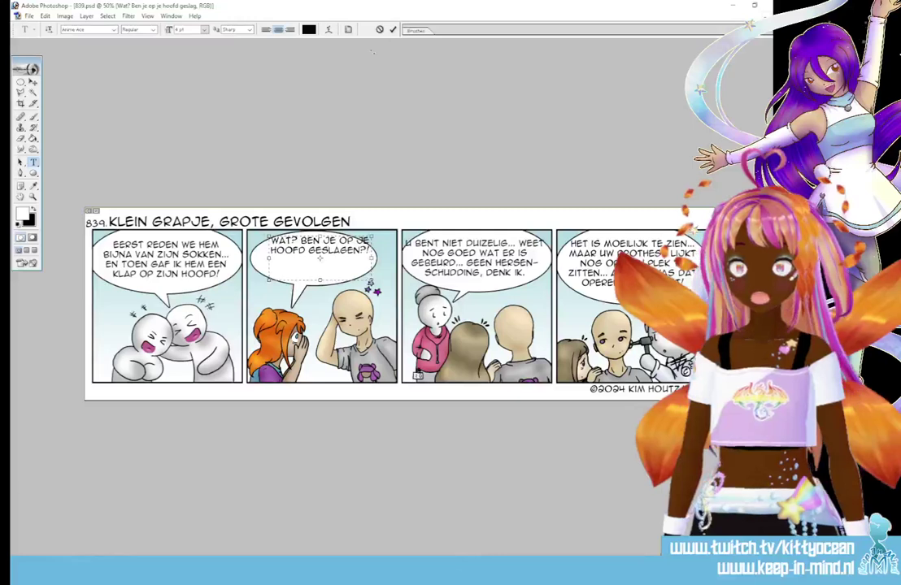
{"action": "left_click", "coordinate": [392, 30]}
{"action": "key", "text": "v"}
{"action": "left_click_drag", "start_coordinate": [321, 261], "coordinate": [316, 274]}
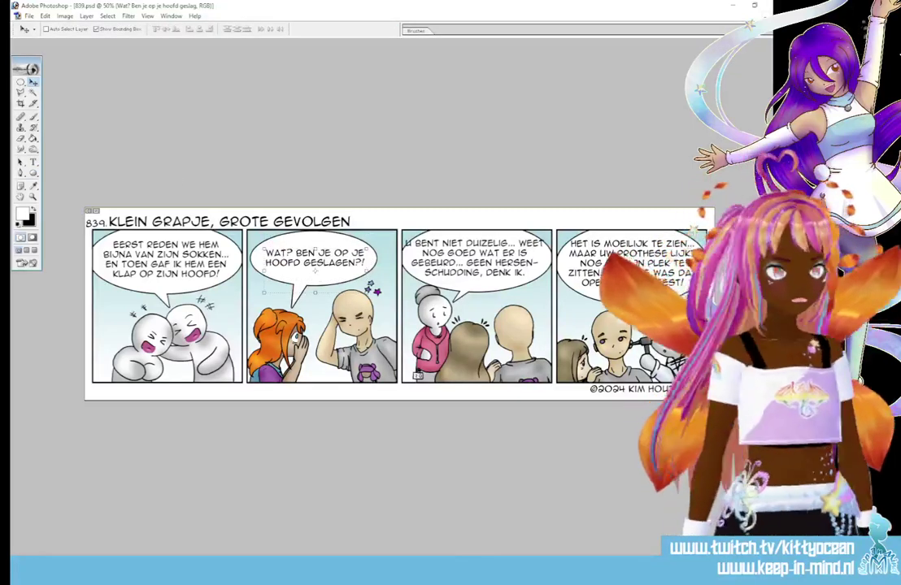
- Select the second panel's speech bubble on the ball layer and reduce its height from both ends with Free Transform
{"action": "left_click", "coordinate": [315, 274]}
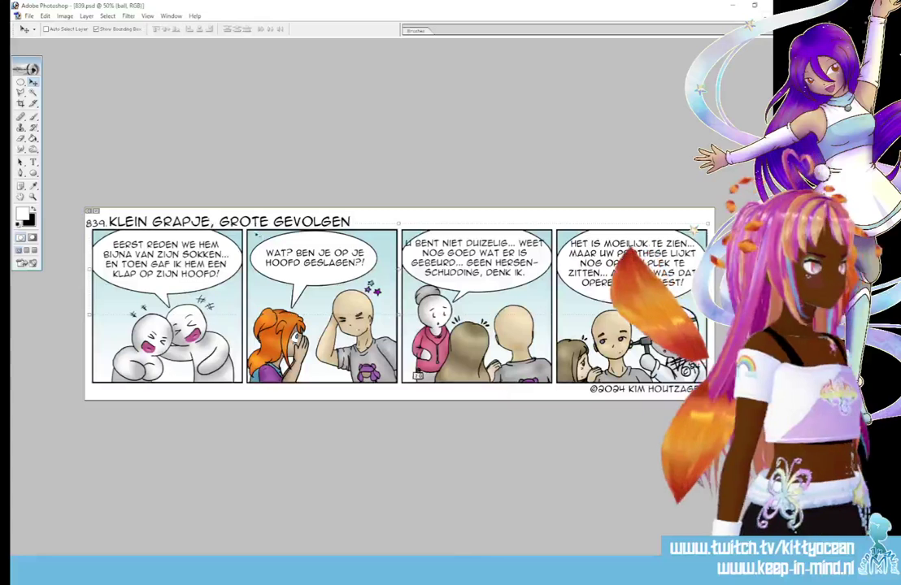
{"action": "left_click", "coordinate": [21, 82]}
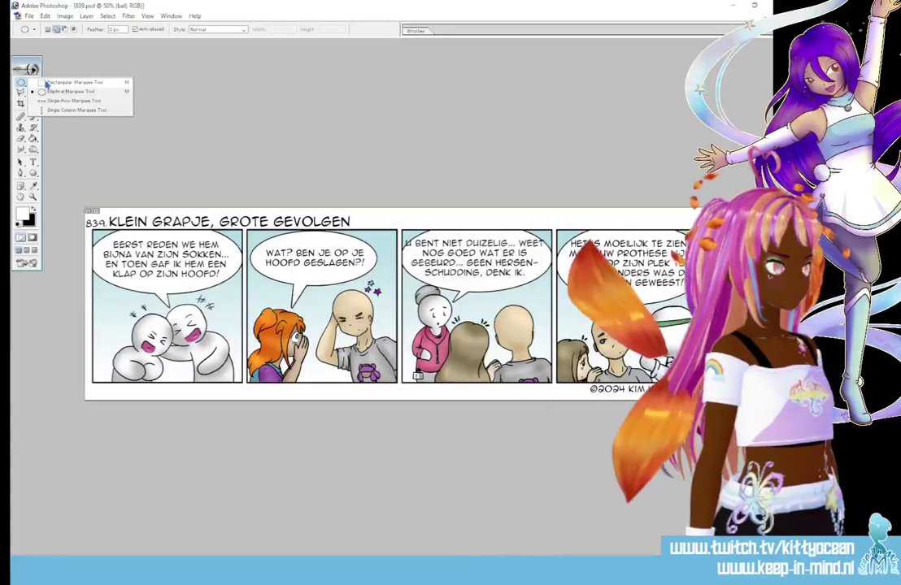
{"action": "left_click", "coordinate": [42, 72]}
{"action": "left_click_drag", "start_coordinate": [243, 221], "coordinate": [383, 319]}
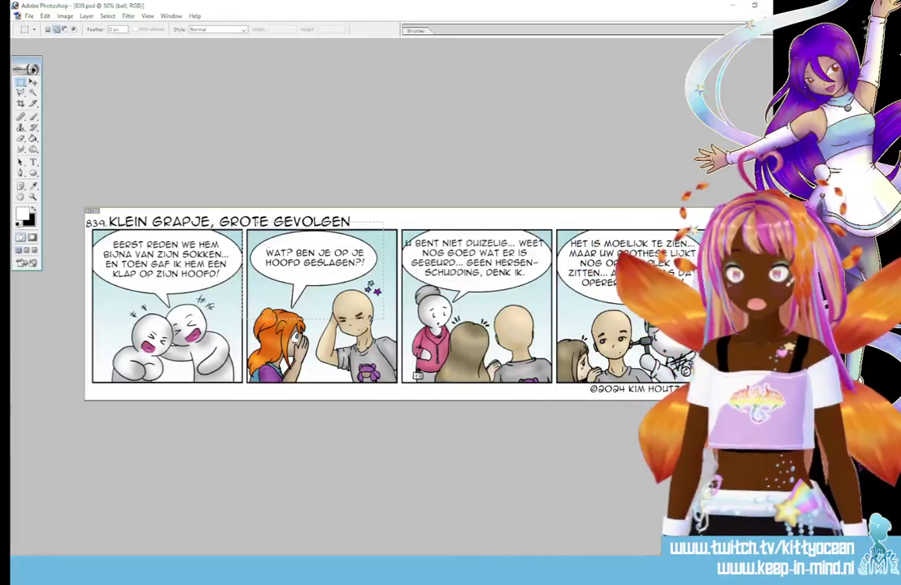
{"action": "left_click", "coordinate": [32, 82]}
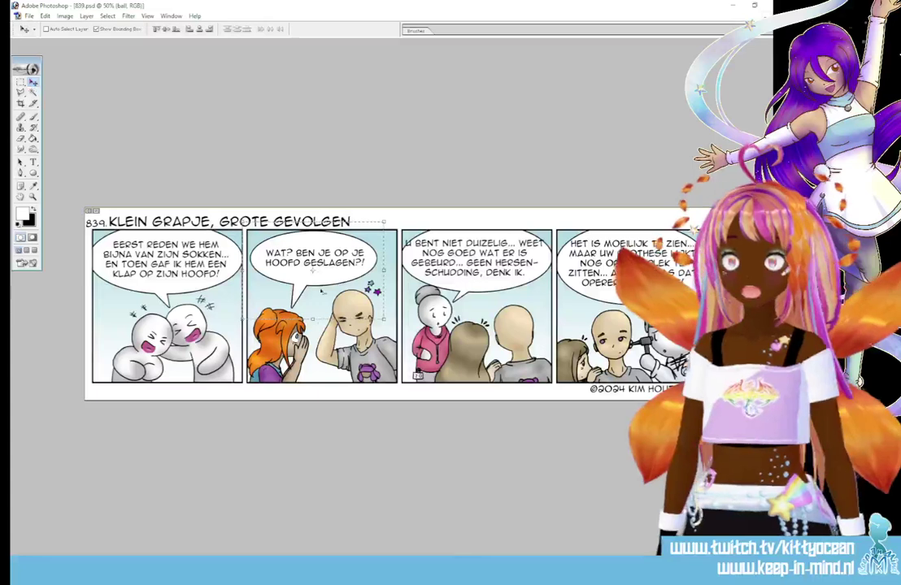
{"action": "key", "text": "ctrl+t"}
{"action": "left_click_drag", "start_coordinate": [313, 314], "coordinate": [313, 309]}
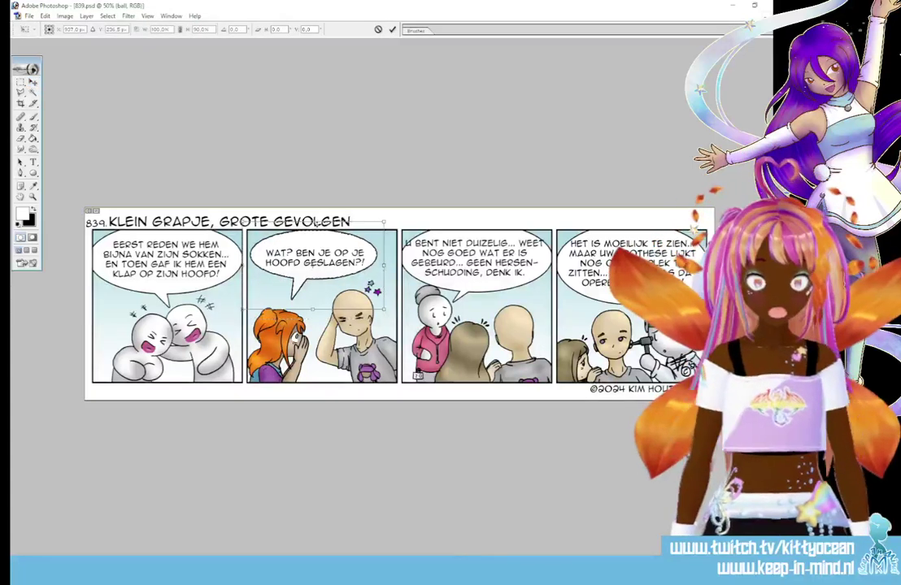
{"action": "left_click_drag", "start_coordinate": [314, 222], "coordinate": [316, 232]}
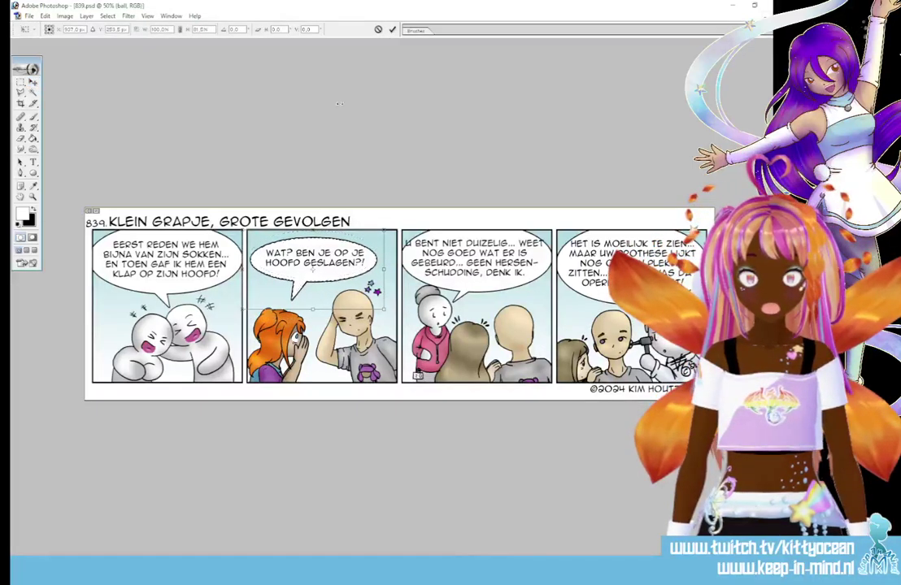
{"action": "left_click", "coordinate": [392, 31]}
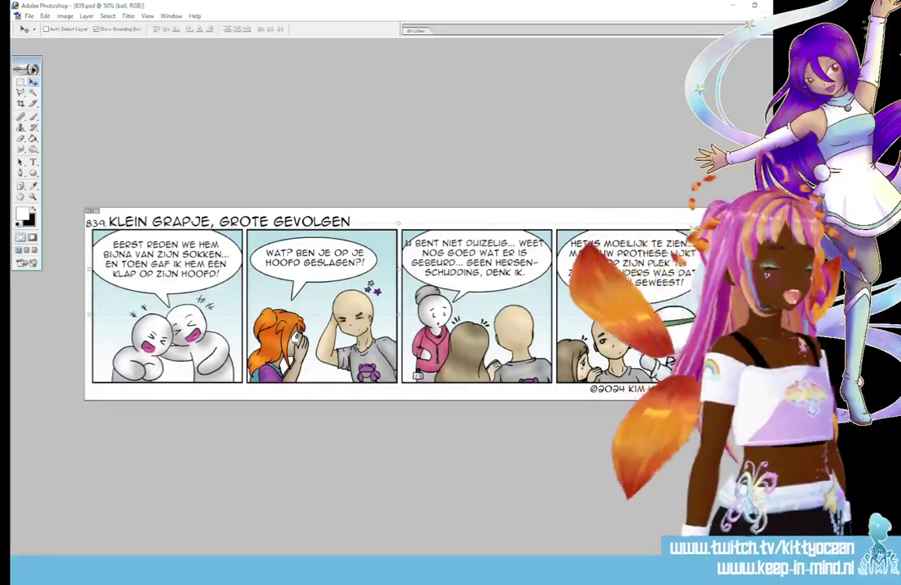
- Select the third panel's caption, narrow its text box so the text rewraps, and extend the box upward
{"action": "left_click", "coordinate": [732, 390]}
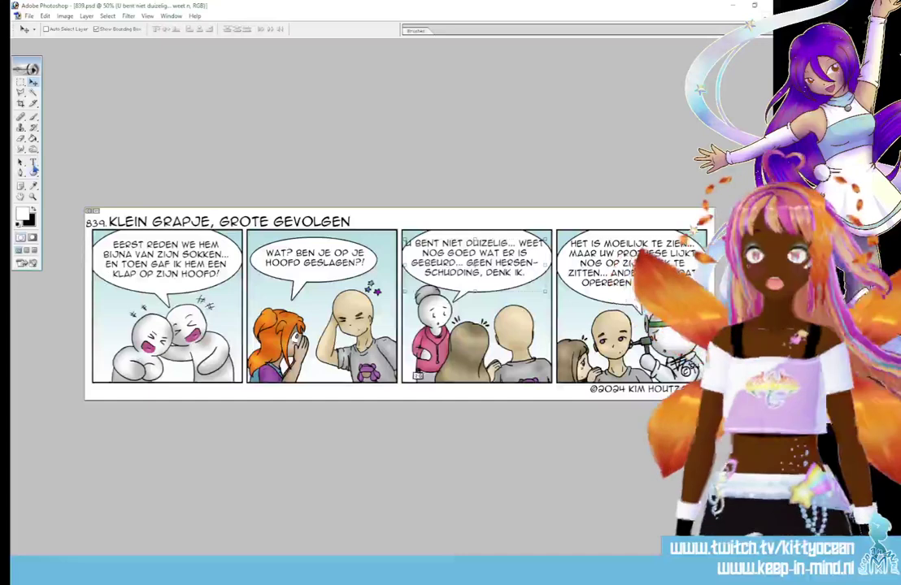
{"action": "left_click", "coordinate": [34, 163]}
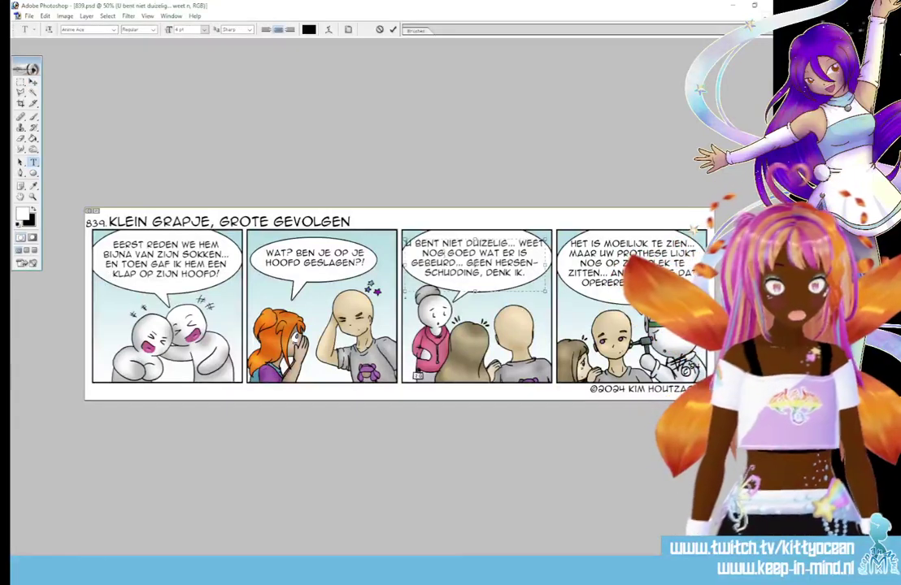
{"action": "left_click", "coordinate": [474, 243]}
{"action": "key", "text": "Return"}
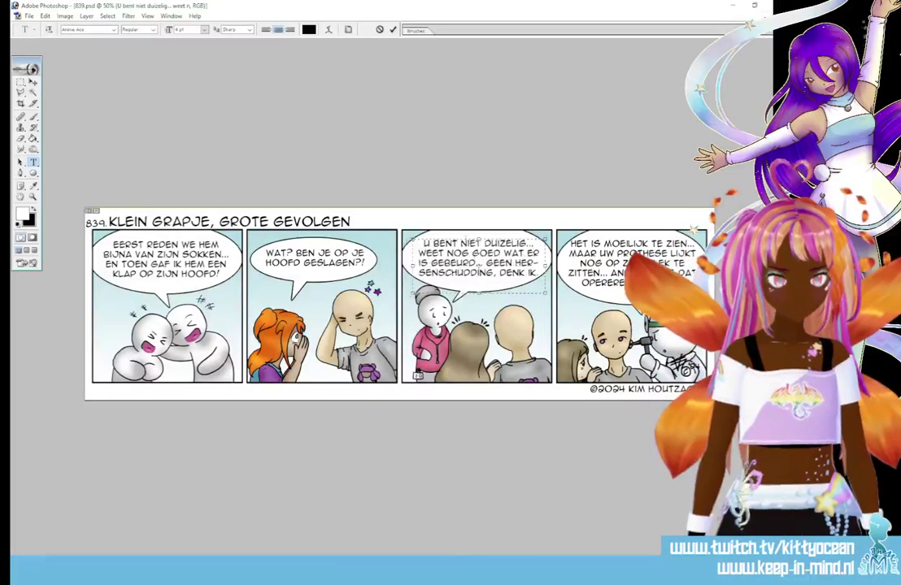
{"action": "left_click_drag", "start_coordinate": [479, 239], "coordinate": [477, 234]}
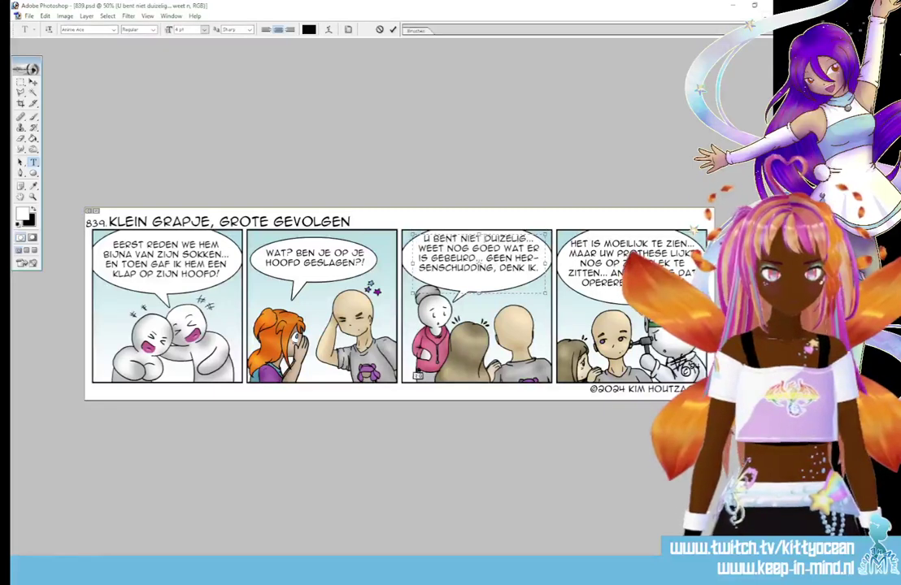
- Break the third panel's caption after "U bent niet" and before "denk ik", and centre it vertically in its speech bubble
{"action": "key", "text": "Return"}
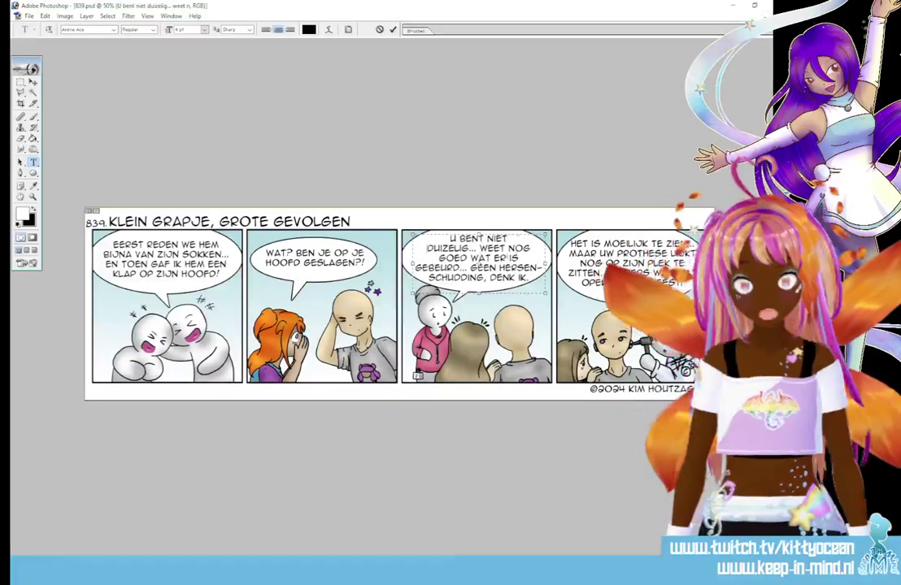
{"action": "key", "text": "BackSpace"}
{"action": "key", "text": "BackSpace"}
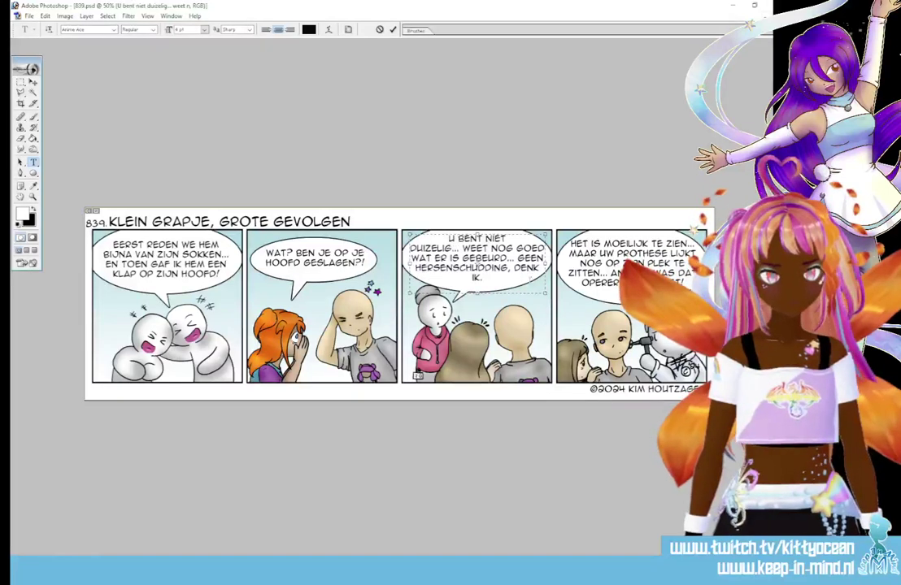
{"action": "key", "text": "BackSpace"}
{"action": "key", "text": "Return"}
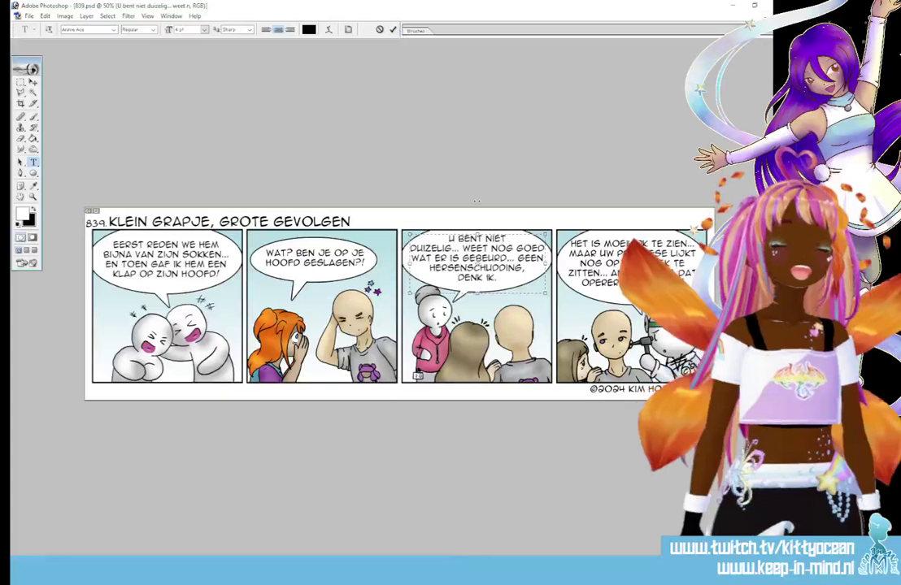
{"action": "left_click", "coordinate": [393, 29]}
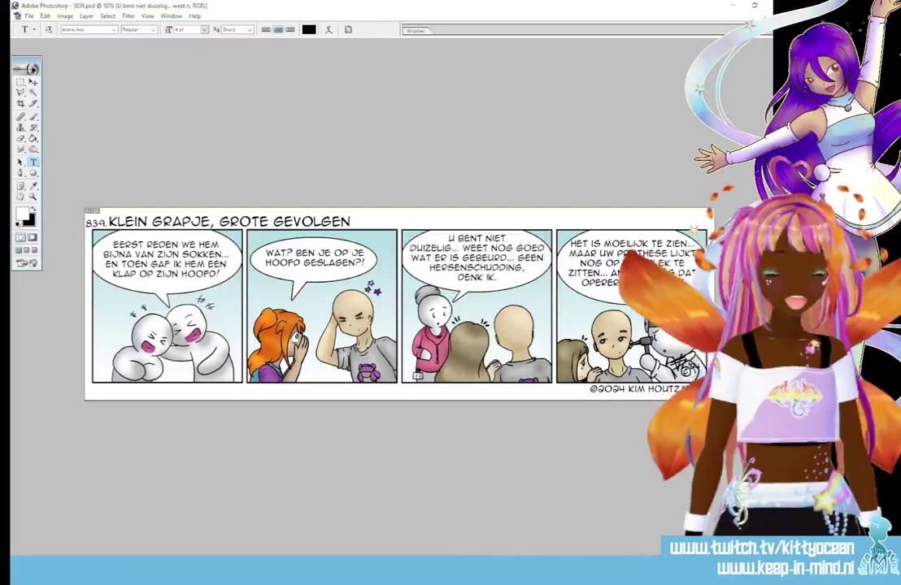
{"action": "left_click", "coordinate": [32, 83]}
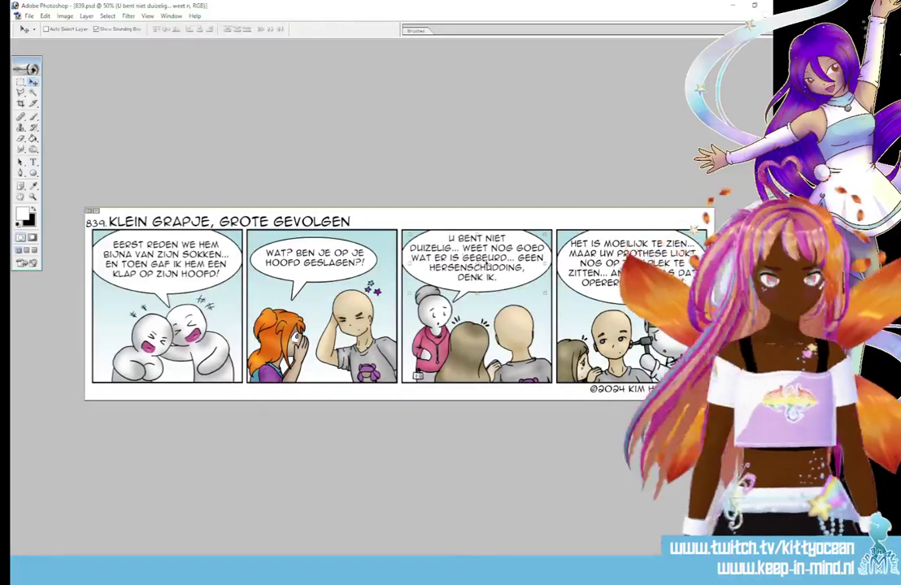
{"action": "left_click_drag", "start_coordinate": [513, 275], "coordinate": [512, 277]}
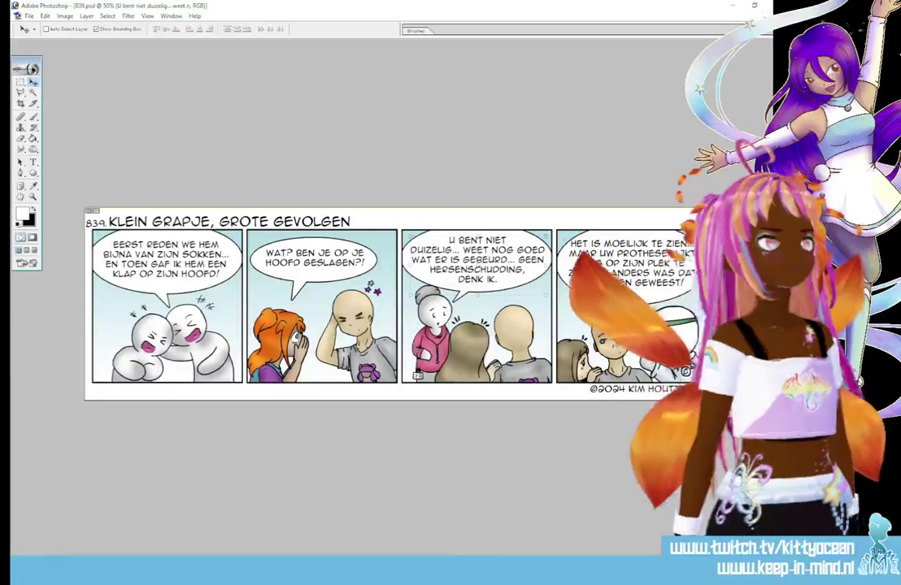
- Select the fourth panel's caption and break its first line after "Het is" so it fits the speech bubble
{"action": "left_click", "coordinate": [635, 264], "text": "ctrl"}
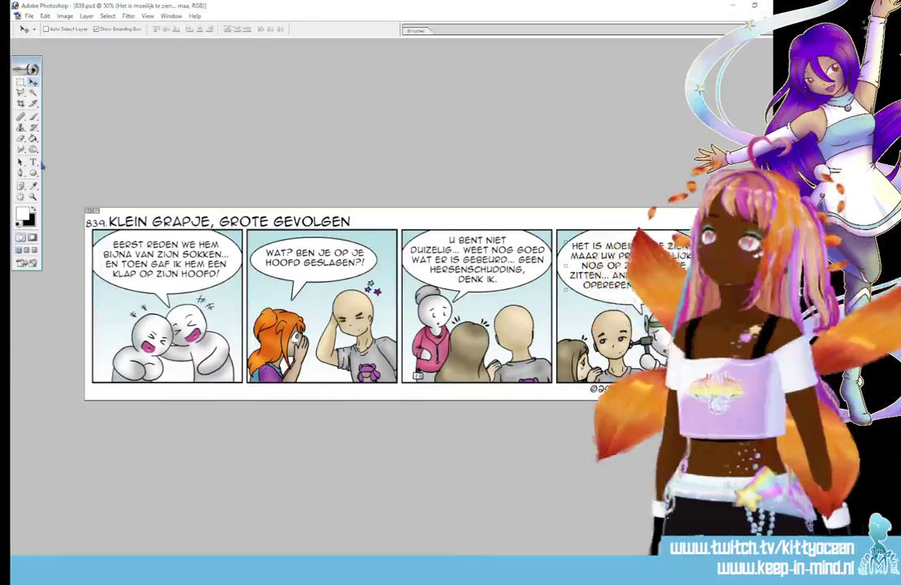
{"action": "key", "text": "t"}
{"action": "left_click", "coordinate": [600, 245]}
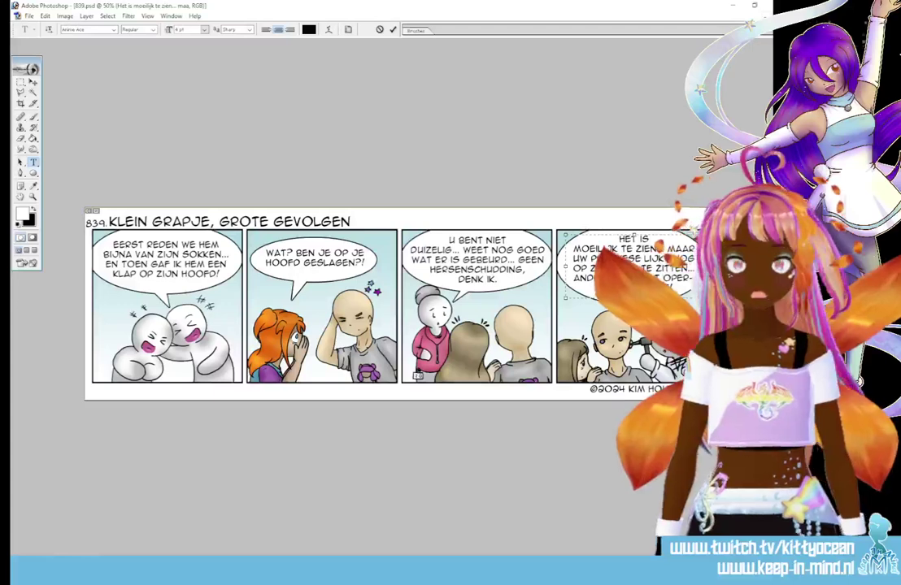
{"action": "left_click", "coordinate": [394, 29]}
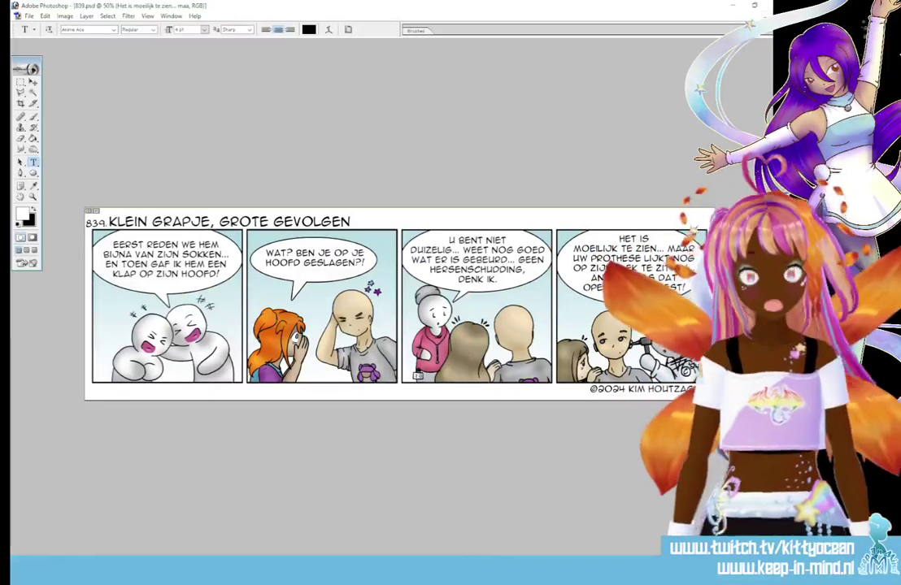
- Add a new layer named hand for painting a slap mark
{"action": "left_click", "coordinate": [33, 119]}
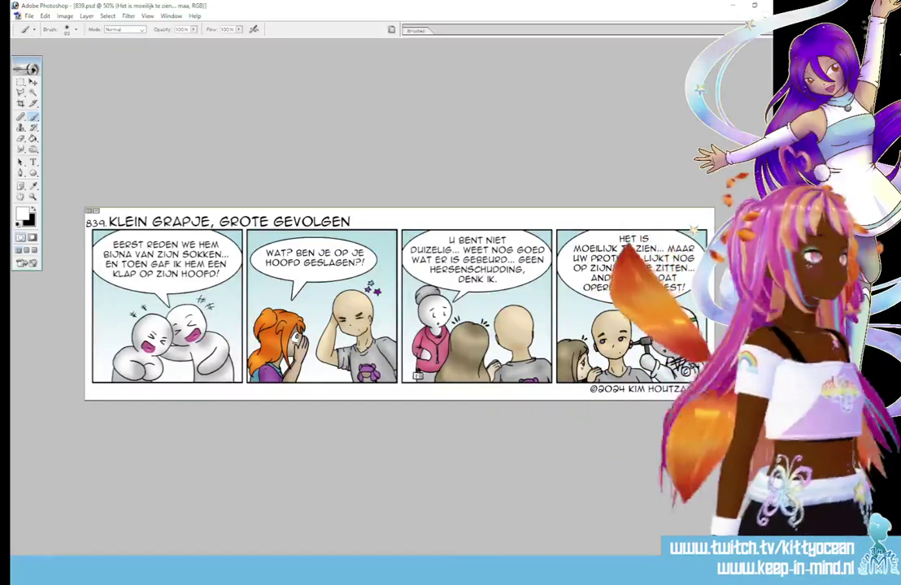
{"action": "key", "text": "ctrl+shift+alt+n"}
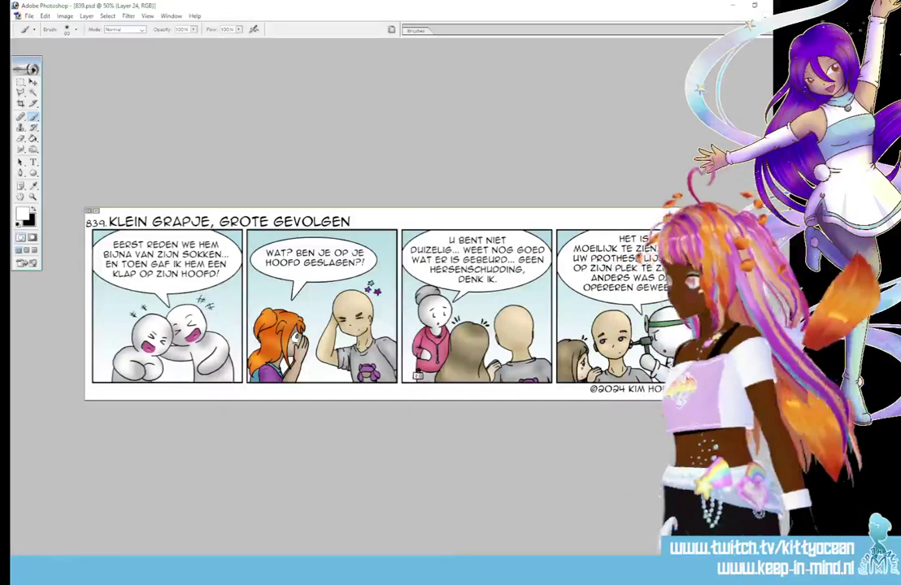
{"action": "key", "text": "ctrl+e"}
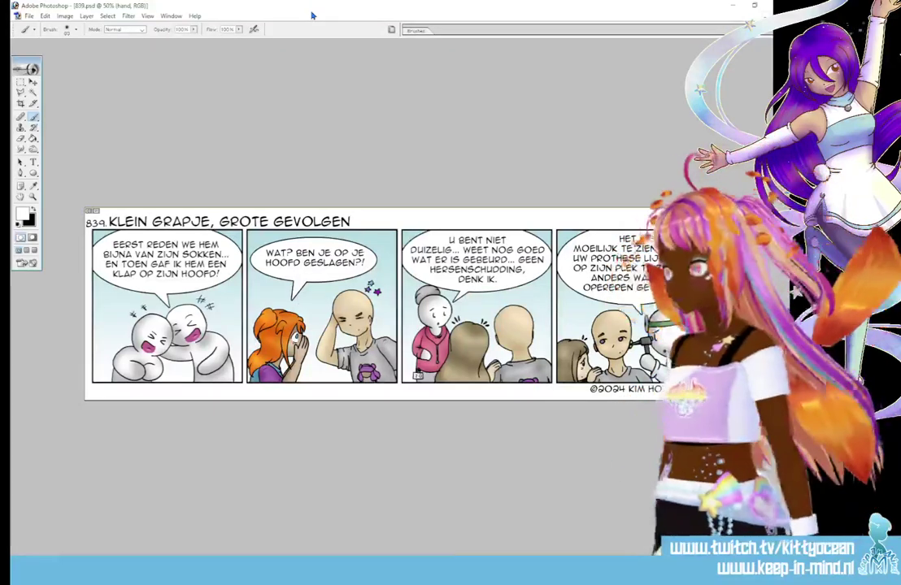
- Paint a pinkish-red handprint on the back of the bald head in the third panel with a 9 px brush
{"action": "key", "text": "ctrl+plus"}
{"action": "key", "text": "ctrl+plus"}
{"action": "key", "text": "ctrl+plus"}
{"action": "scroll", "coordinate": [309, 244], "scroll_direction": "right", "scroll_amount": 5}
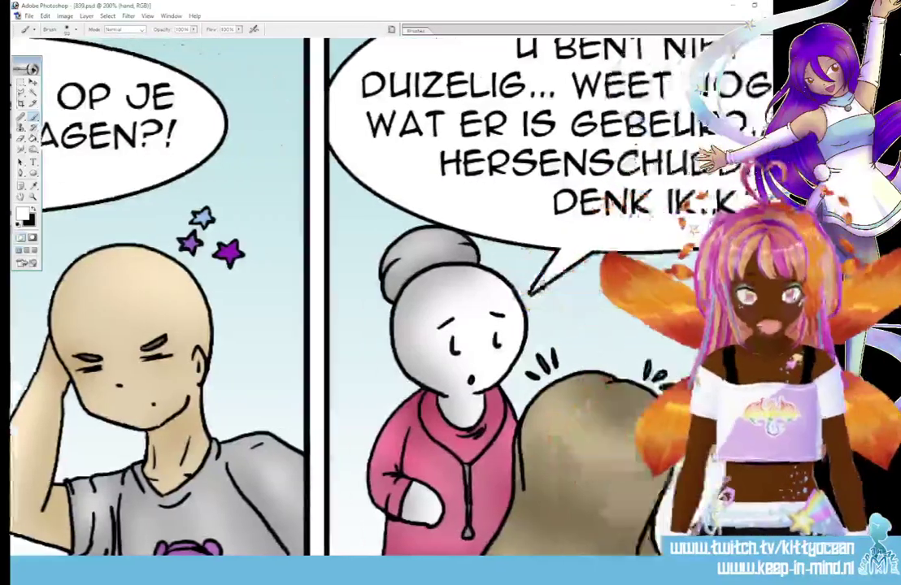
{"action": "left_click", "coordinate": [24, 216]}
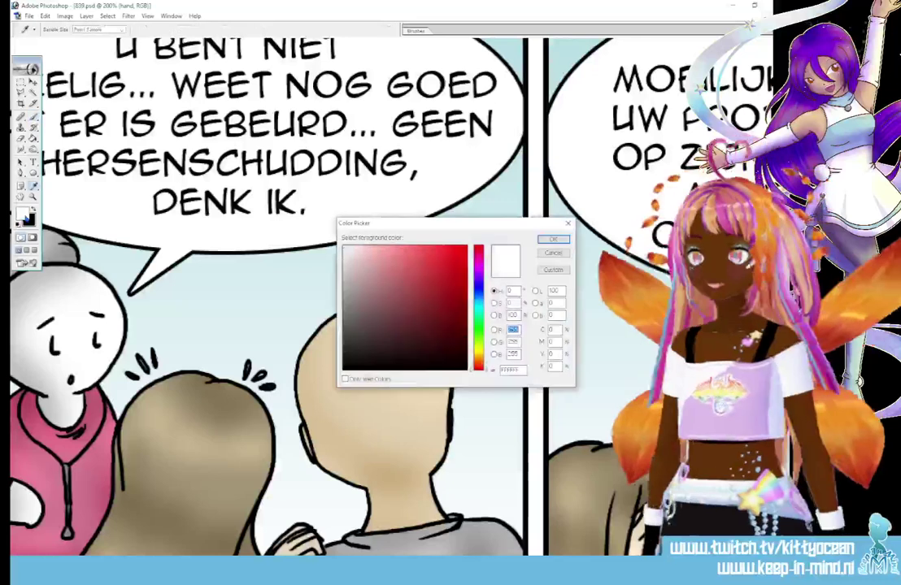
{"action": "left_click", "coordinate": [379, 257]}
{"action": "key", "text": "Return"}
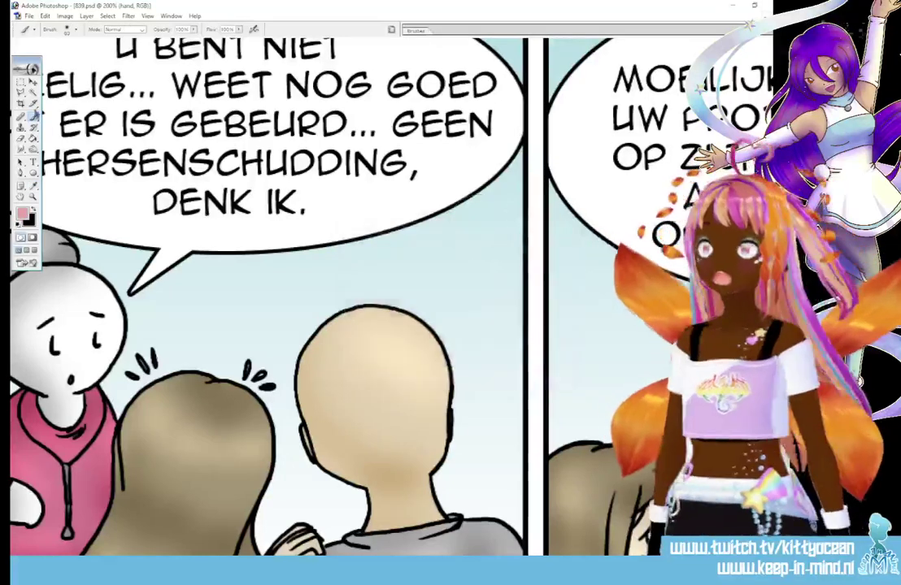
{"action": "key", "text": "F5"}
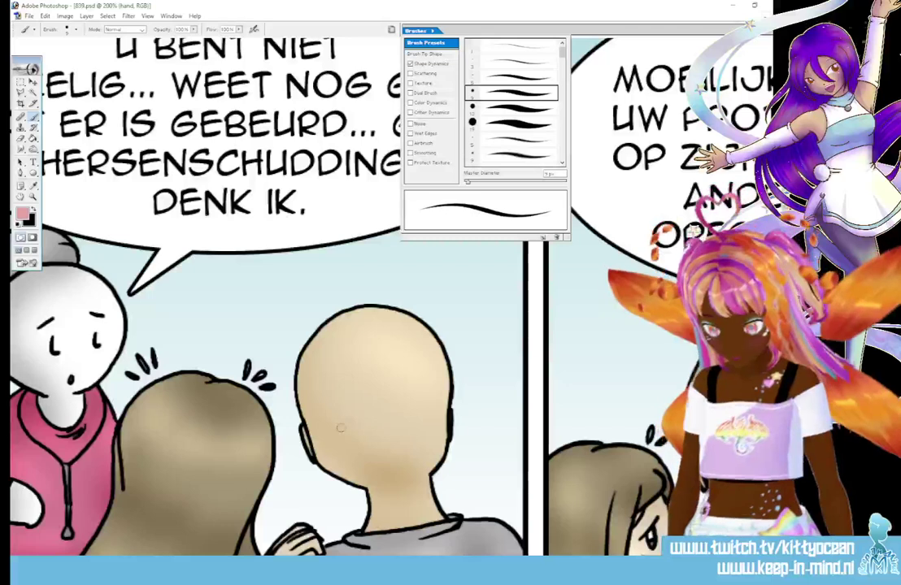
{"action": "left_click", "coordinate": [332, 414]}
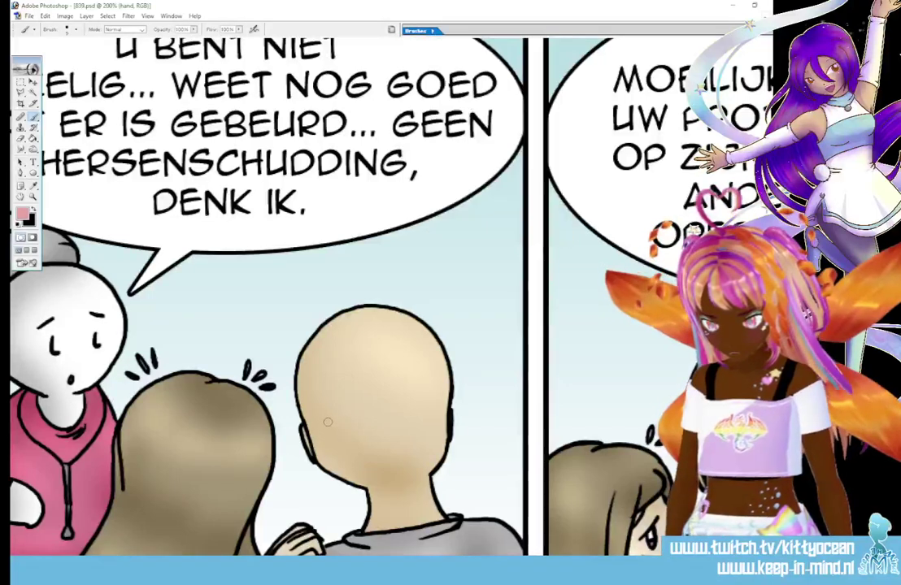
{"action": "mouse_move", "coordinate": [331, 410]}
{"action": "left_mouse_down"}
{"action": "mouse_move", "coordinate": [328, 421]}
{"action": "mouse_move", "coordinate": [343, 388]}
{"action": "mouse_move", "coordinate": [335, 421]}
{"action": "mouse_move", "coordinate": [361, 389]}
{"action": "mouse_move", "coordinate": [373, 386]}
{"action": "mouse_move", "coordinate": [373, 407]}
{"action": "mouse_move", "coordinate": [388, 404]}
{"action": "mouse_move", "coordinate": [358, 399]}
{"action": "mouse_move", "coordinate": [382, 390]}
{"action": "mouse_move", "coordinate": [349, 410]}
{"action": "mouse_move", "coordinate": [367, 440]}
{"action": "left_mouse_up"}
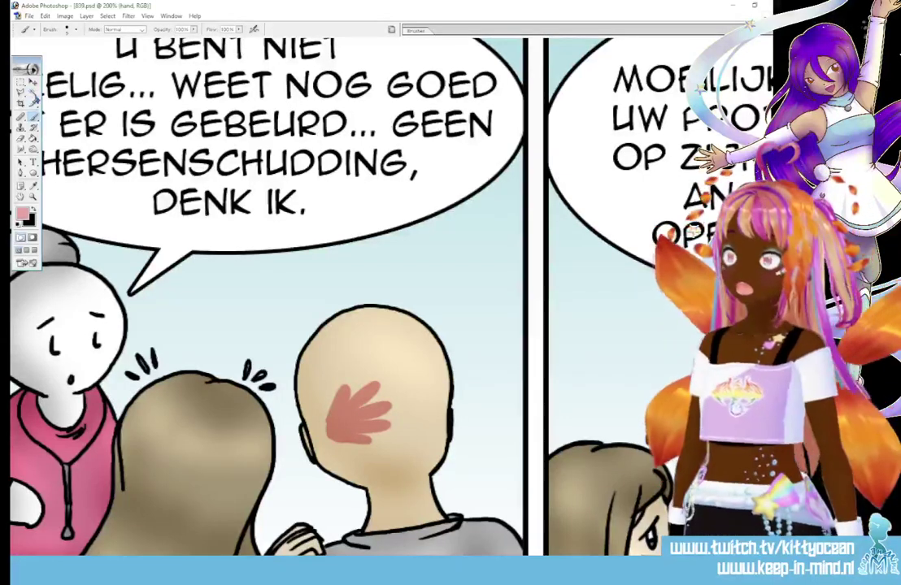
- Enlarge the handprint to about 126.5% width and 113.1% height, and rotate it about 20 degrees counterclockwise on the head
{"action": "left_click", "coordinate": [32, 82]}
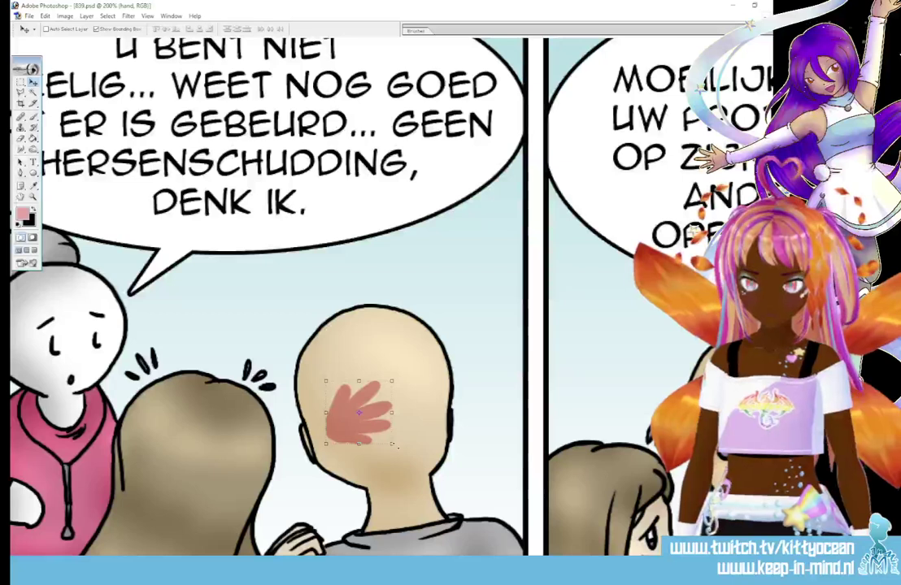
{"action": "left_click_drag", "start_coordinate": [397, 446], "coordinate": [409, 451]}
{"action": "left_click_drag", "start_coordinate": [404, 415], "coordinate": [413, 417]}
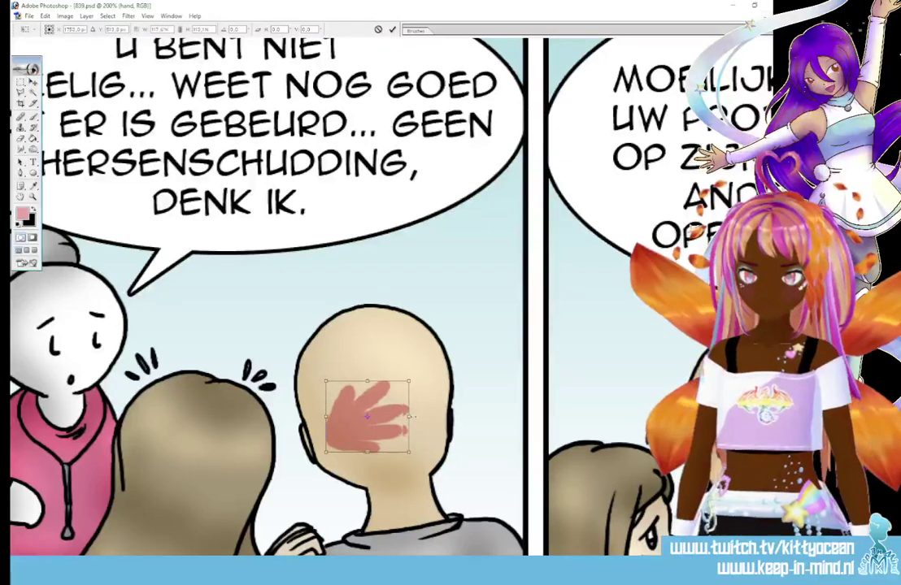
{"action": "left_click_drag", "start_coordinate": [330, 341], "coordinate": [313, 354]}
{"action": "left_click_drag", "start_coordinate": [359, 311], "coordinate": [398, 340]}
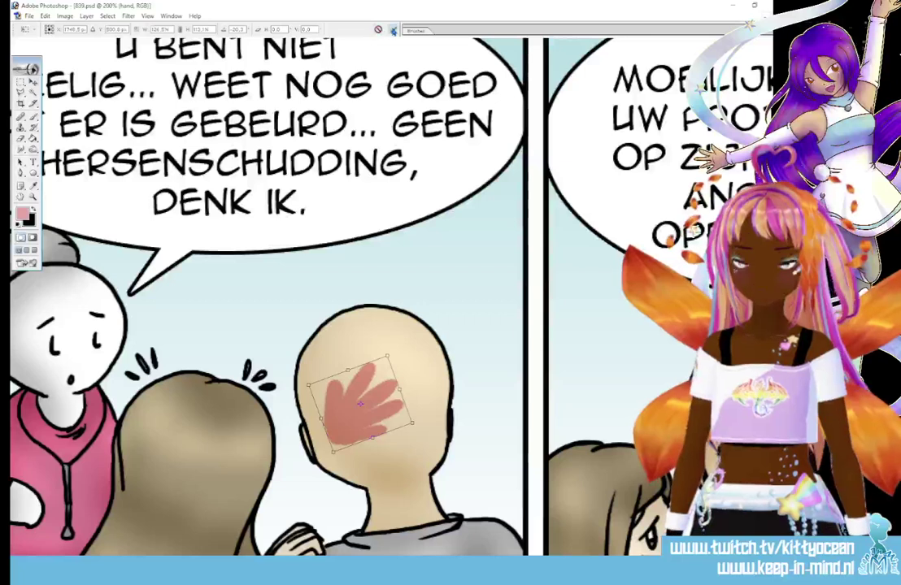
{"action": "left_click", "coordinate": [392, 29]}
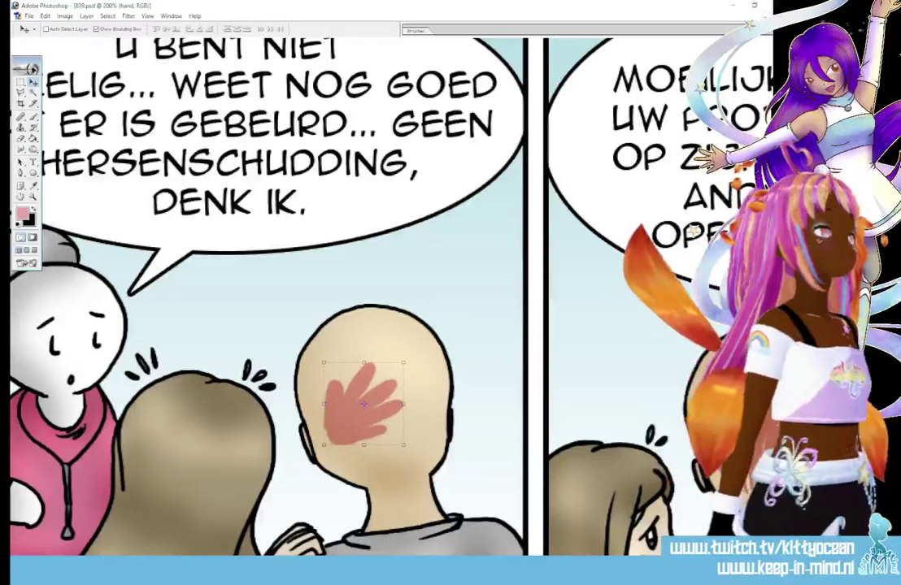
- Lower the opacity of the hand layer to 50% so the handprint blends into the skin
{"action": "key", "text": "5"}
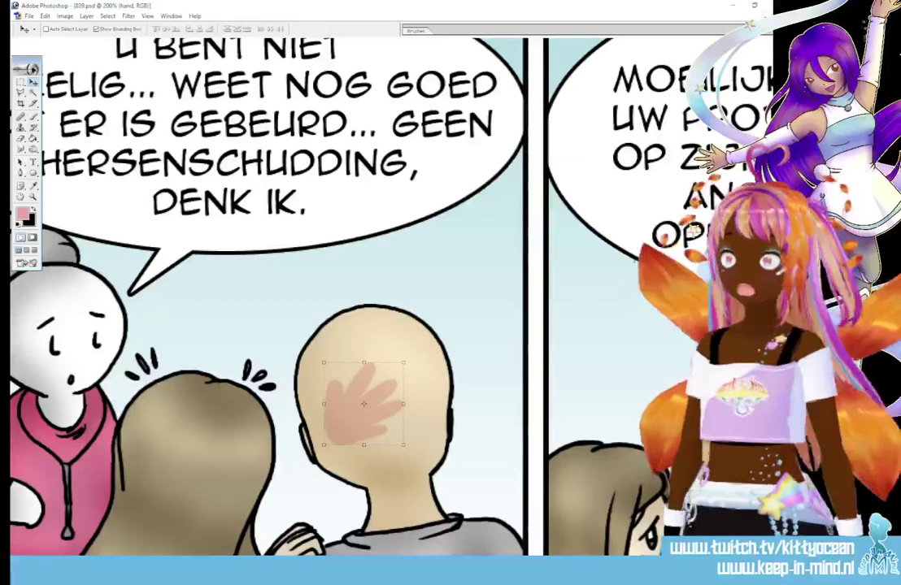
{"action": "key", "text": "ctrl+minus"}
{"action": "key", "text": "ctrl+minus"}
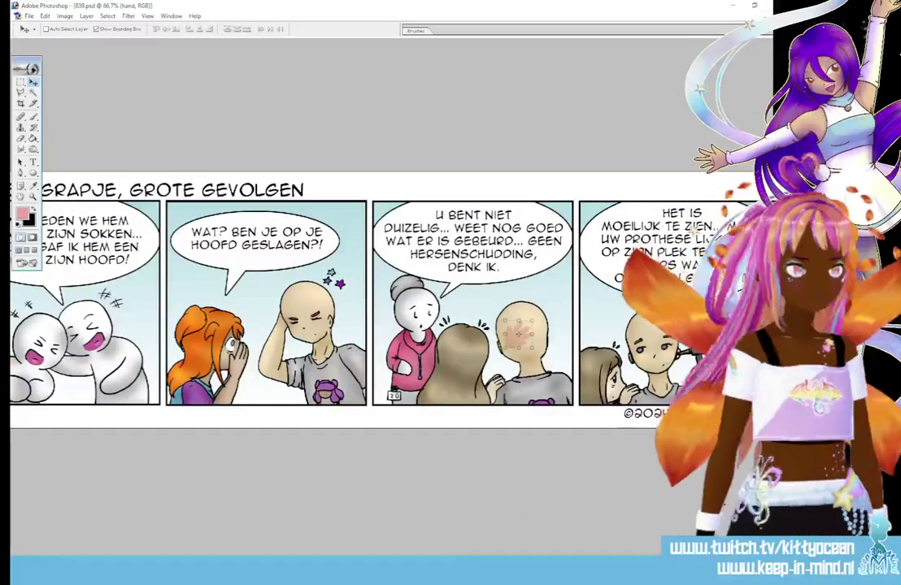
{"action": "left_click", "coordinate": [33, 117]}
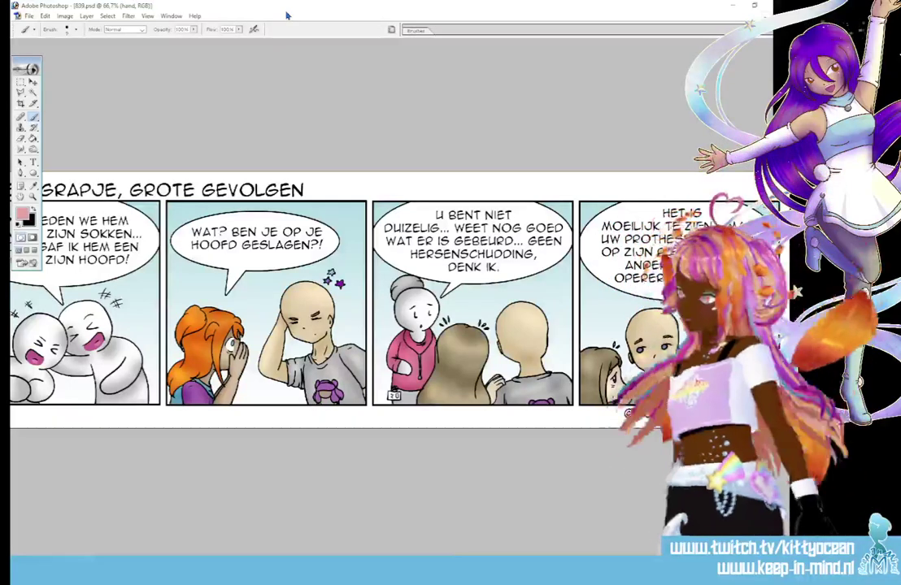
- Switch to Snipping Tool and capture a rectangular snip of the entire comic strip
{"action": "key", "text": "ctrl+minus"}
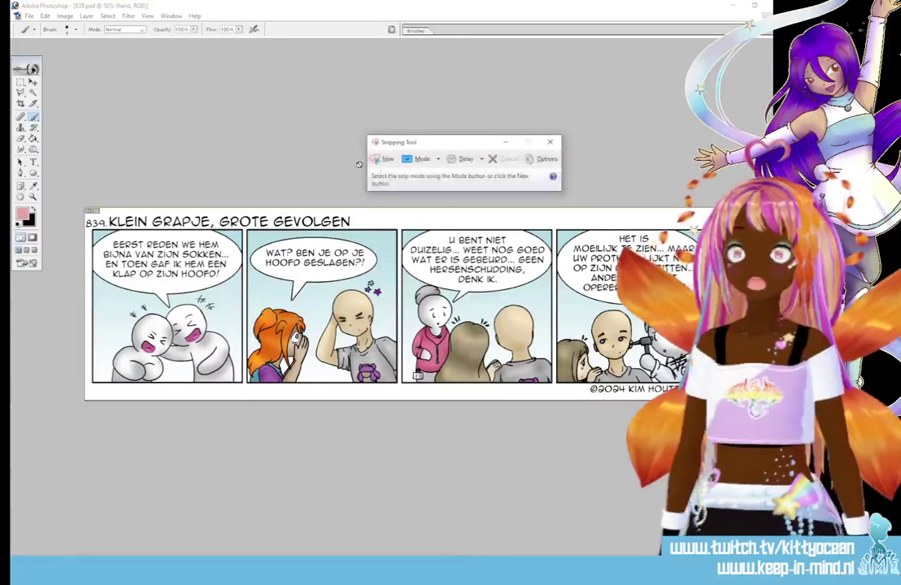
{"action": "left_click", "coordinate": [382, 159]}
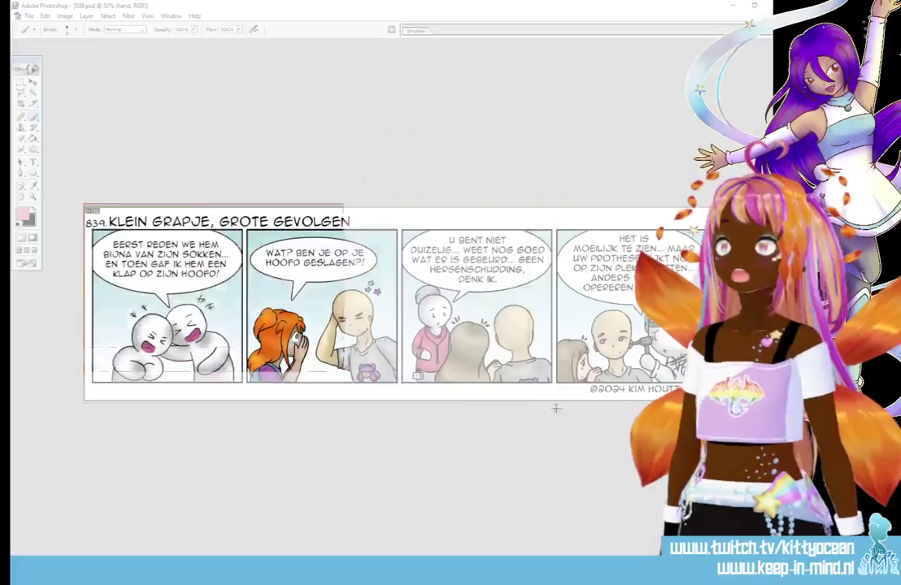
{"action": "left_click_drag", "start_coordinate": [84, 205], "coordinate": [716, 401]}
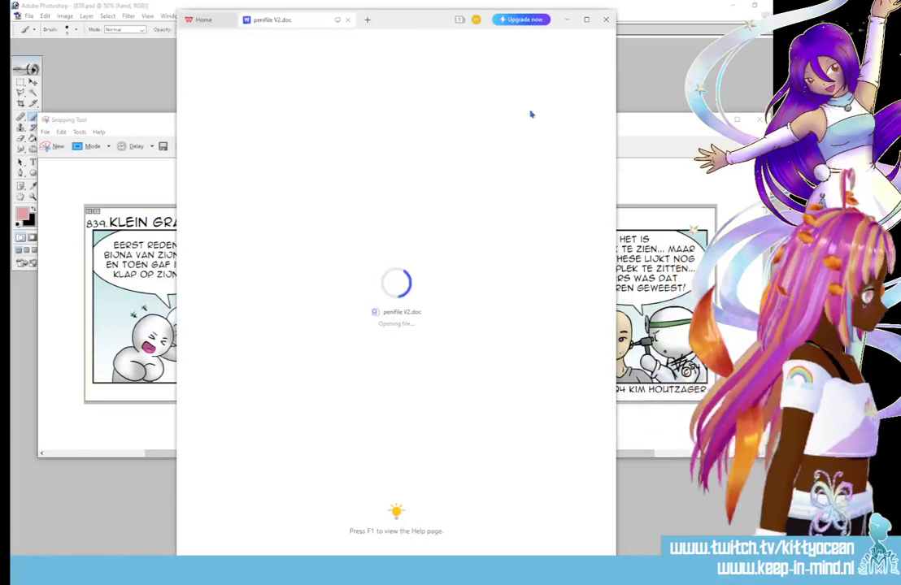
- Switch to the penifile V2.doc document in WPS Office and place its window in front of the strip capture
{"action": "left_click_drag", "start_coordinate": [376, 25], "coordinate": [894, 30]}
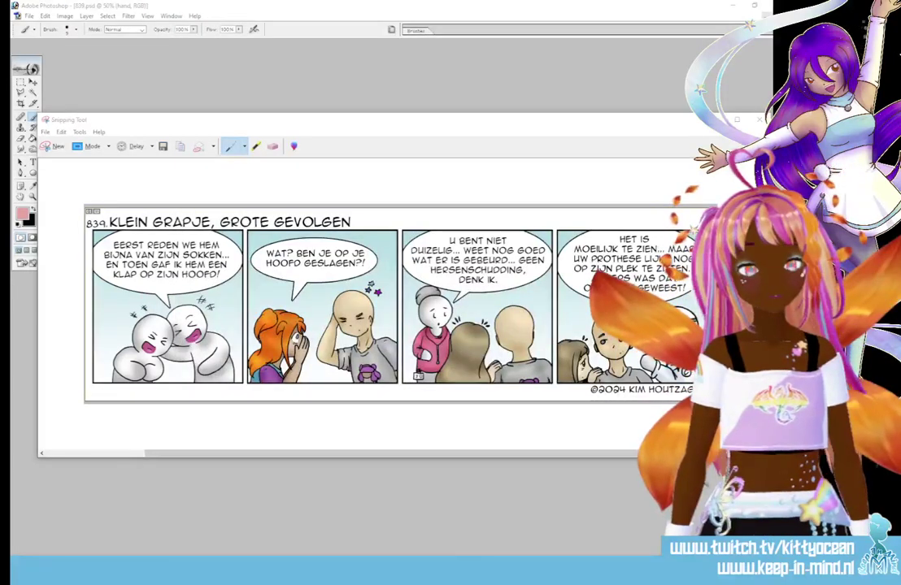
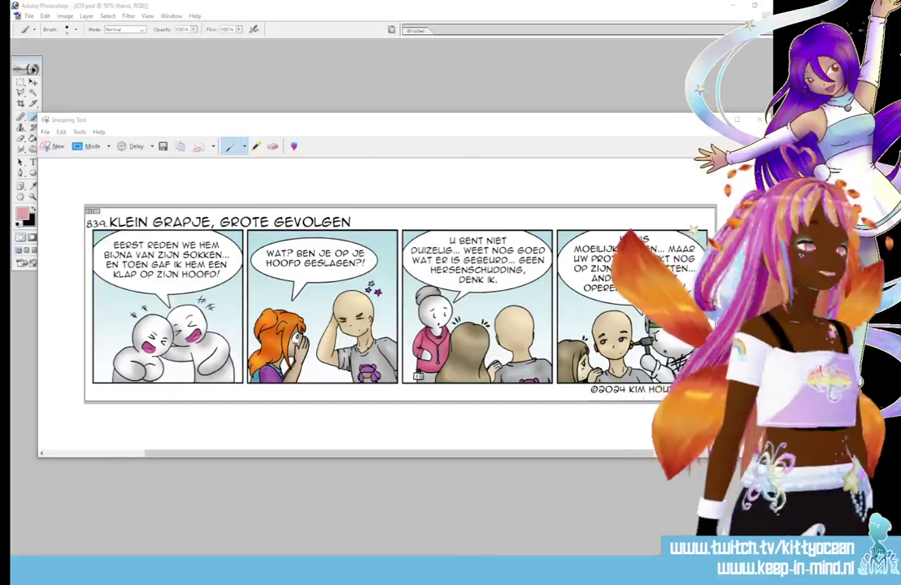
{"action": "left_click_drag", "start_coordinate": [764, 118], "coordinate": [284, 58]}
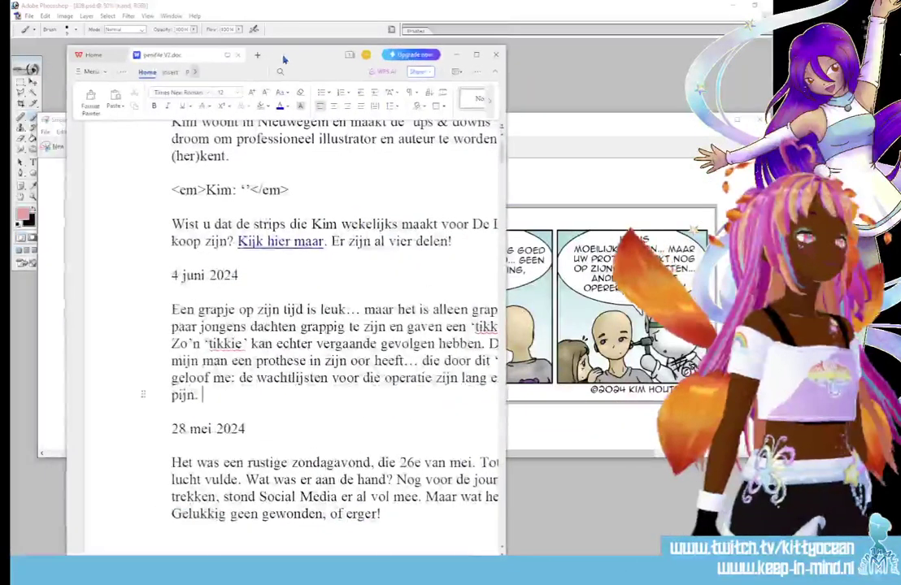
- Maximize the document window and examine the 4 juni 2024 and 28 mei 2024 entries at a larger view
{"action": "double_click", "coordinate": [285, 57]}
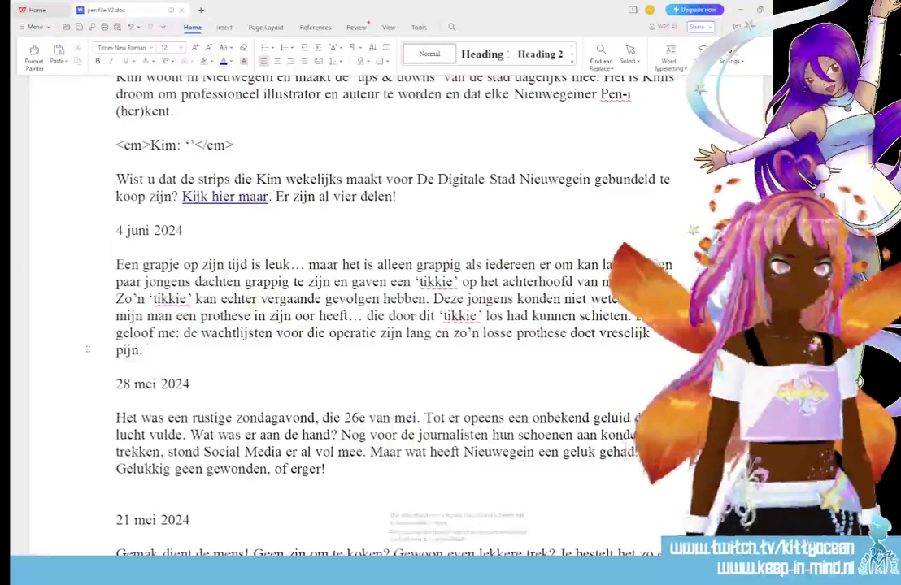
{"action": "left_click_drag", "start_coordinate": [117, 264], "coordinate": [144, 350]}
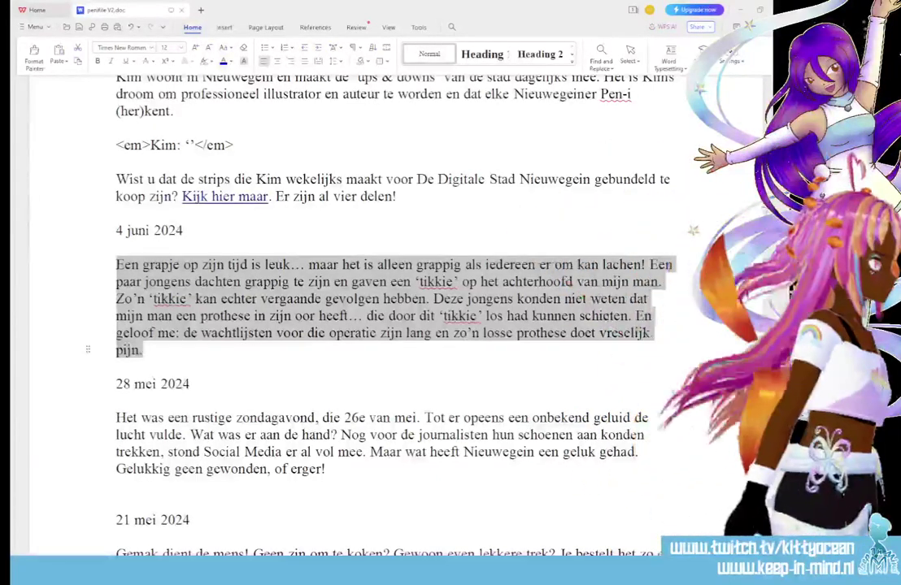
{"action": "left_click", "coordinate": [214, 389]}
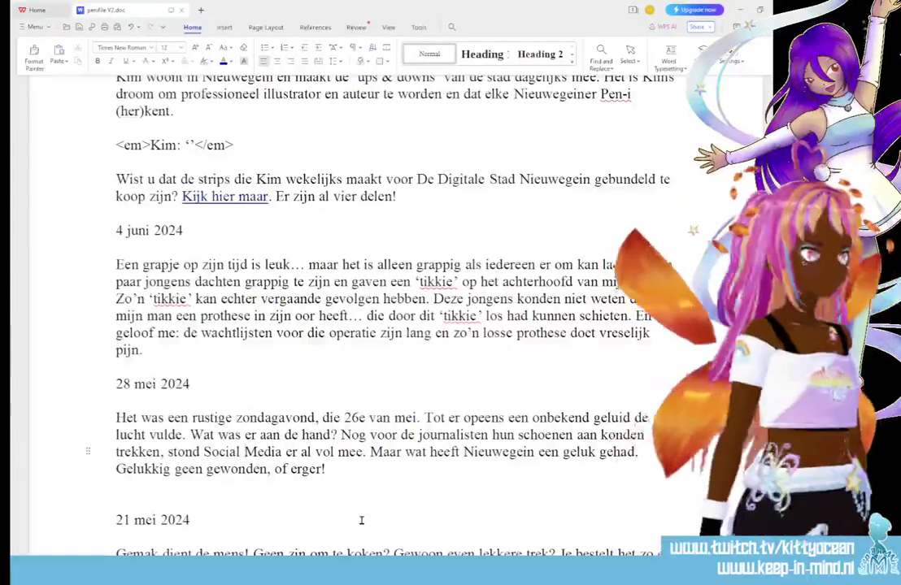
{"action": "left_click", "coordinate": [251, 452]}
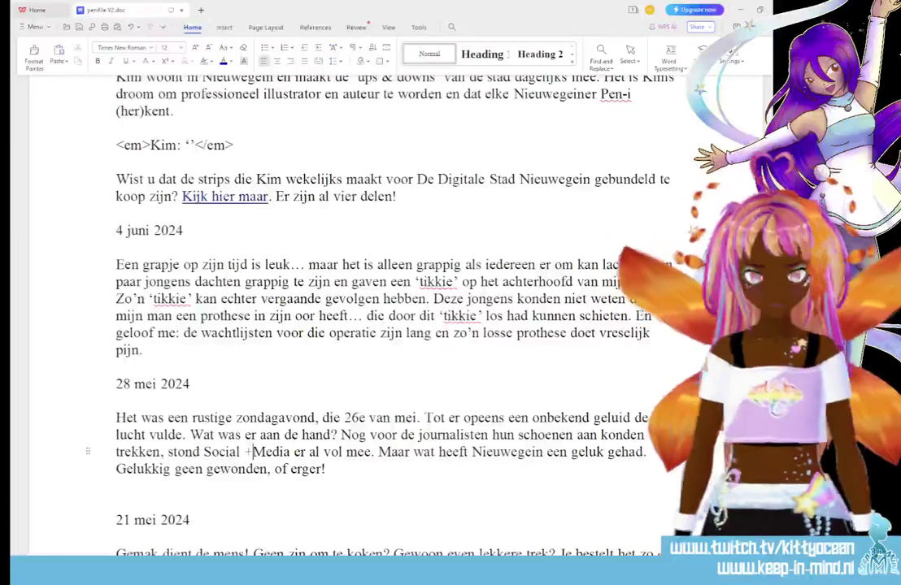
{"action": "scroll", "coordinate": [412, 429], "scroll_direction": "up", "scroll_amount": 1}
{"action": "scroll", "coordinate": [390, 325], "scroll_direction": "right", "scroll_amount": 1}
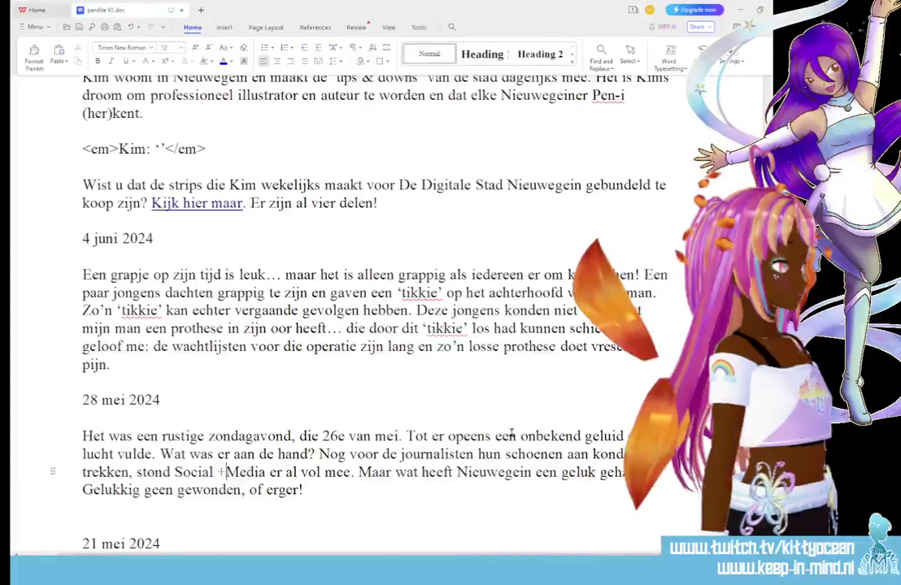
{"action": "scroll", "coordinate": [511, 434], "scroll_direction": "down", "scroll_amount": 3}
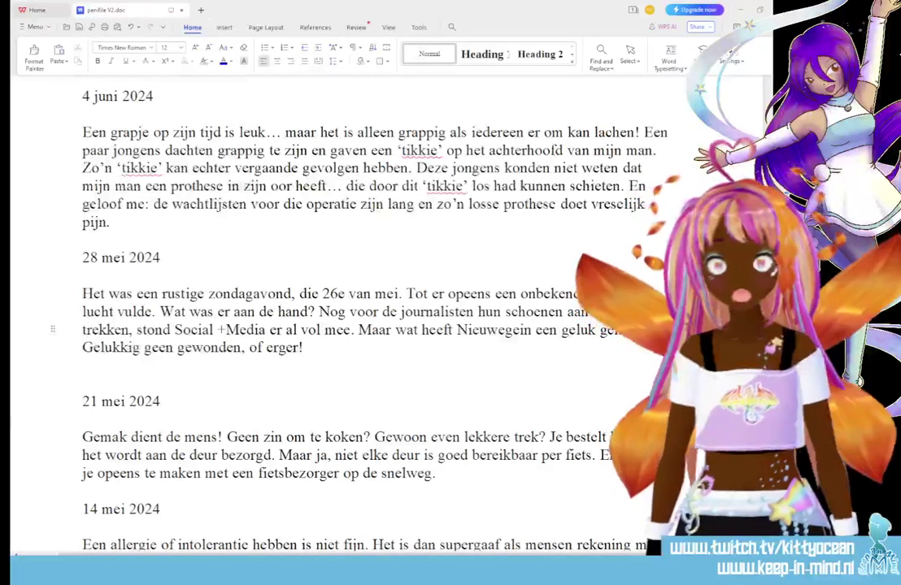
- Remove the stray plus sign before "Media" in the 28 mei 2024 entry and save the document
{"action": "left_click_drag", "start_coordinate": [213, 331], "coordinate": [222, 330]}
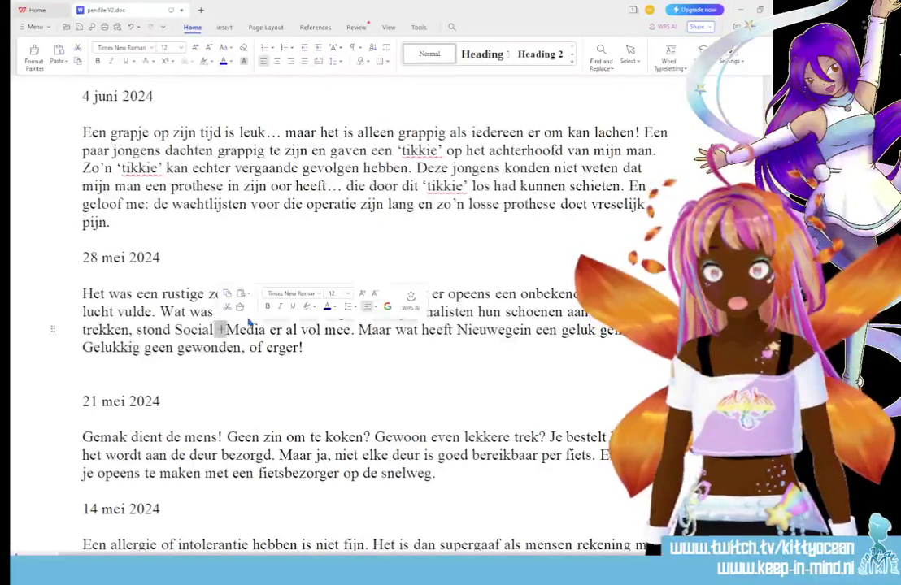
{"action": "key", "text": "Delete"}
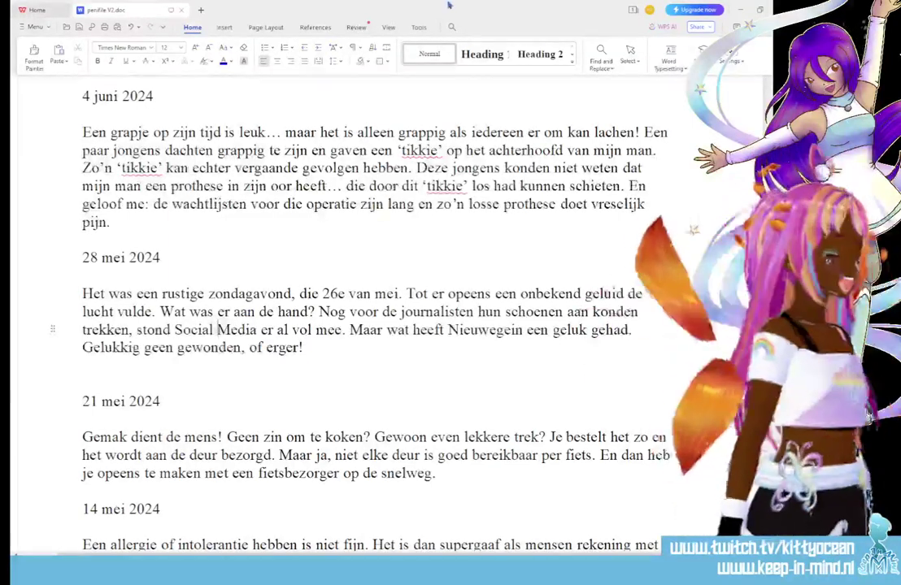
- Return to the strip capture in Snipping Tool and close it without saving the snip
{"action": "key", "text": "alt+Tab"}
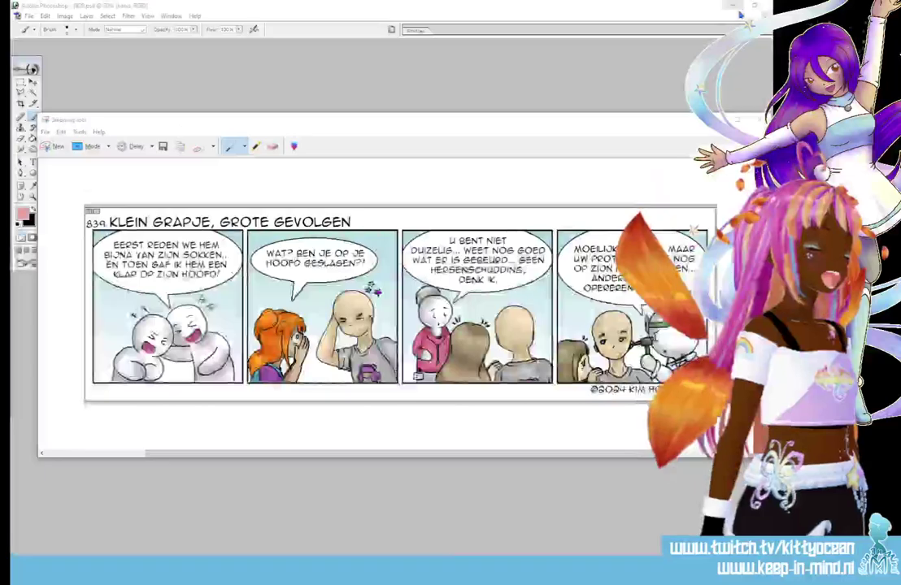
{"action": "left_click", "coordinate": [758, 120]}
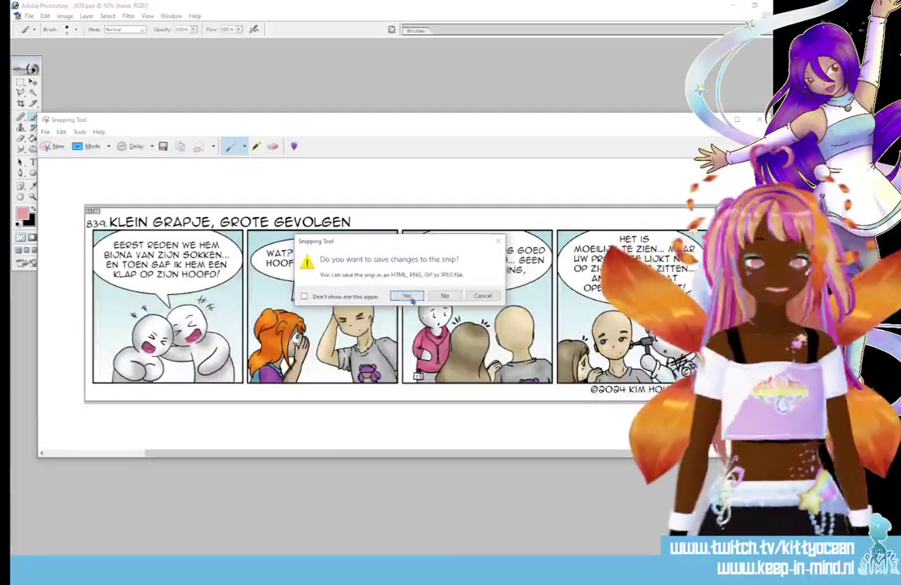
{"action": "left_click", "coordinate": [481, 296]}
{"action": "left_click", "coordinate": [163, 146]}
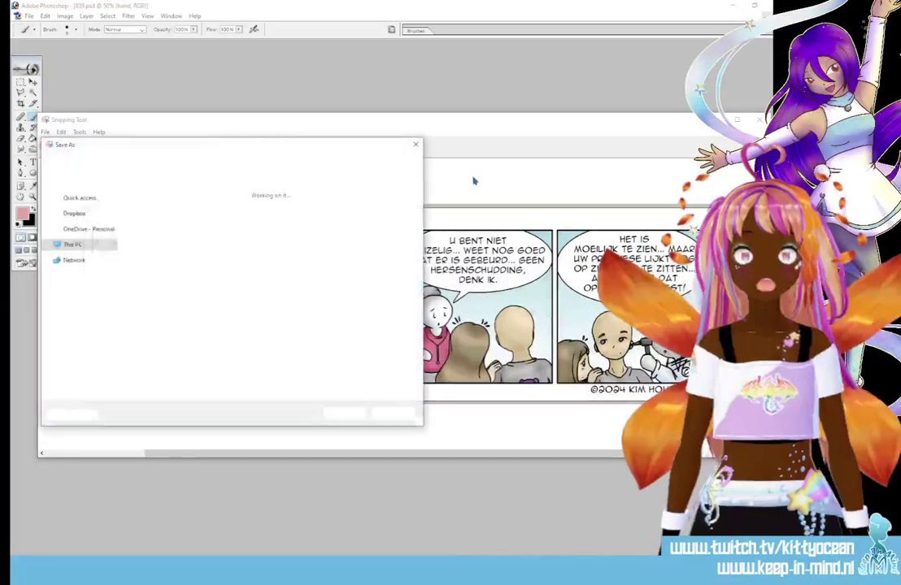
{"action": "left_click", "coordinate": [415, 145]}
{"action": "left_click", "coordinate": [758, 120]}
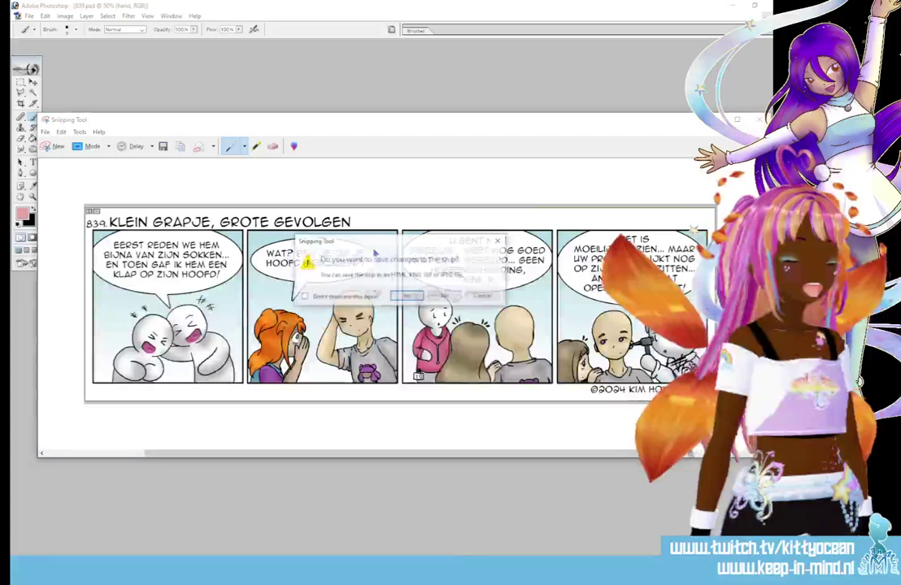
{"action": "left_click", "coordinate": [438, 297]}
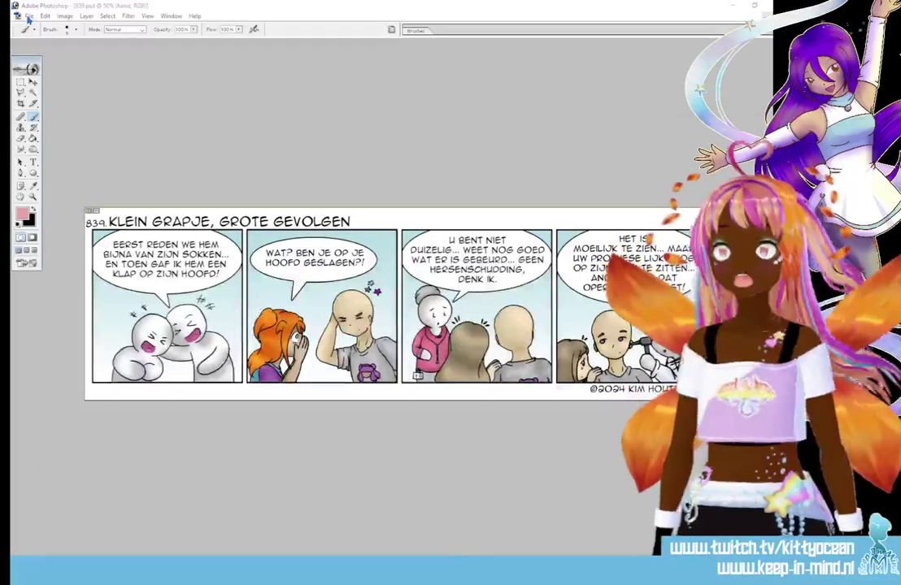
- Export the strip for the web as a high-quality JPEG named 839 in the Jaar 17 folder and close 839.psd
{"action": "left_click", "coordinate": [29, 16]}
{"action": "left_click", "coordinate": [107, 115]}
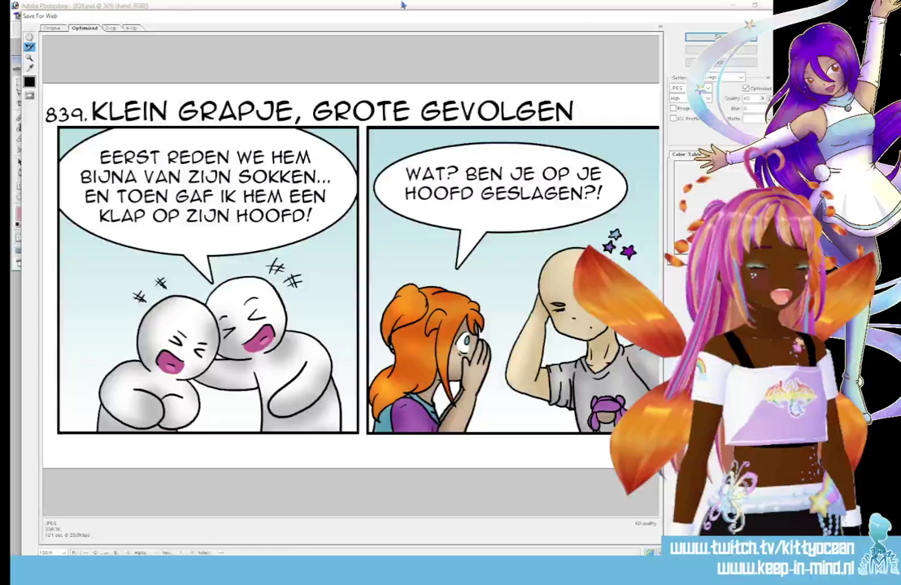
{"action": "left_click", "coordinate": [719, 38]}
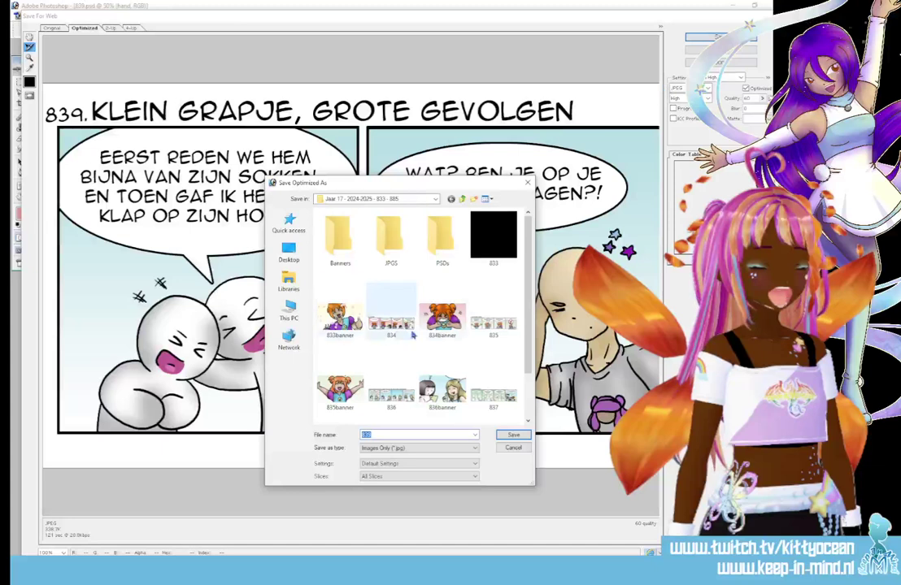
{"action": "key", "text": "Escape"}
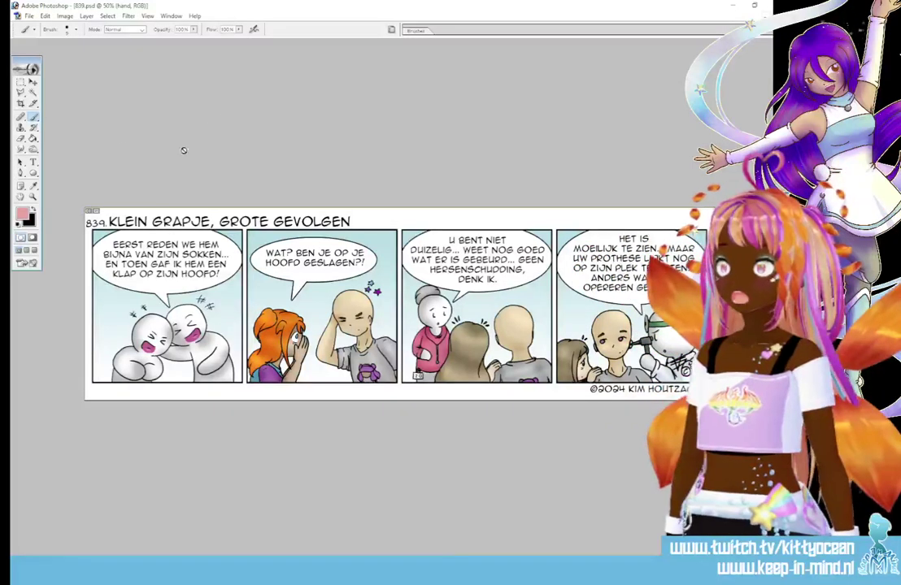
{"action": "key", "text": "ctrl+w"}
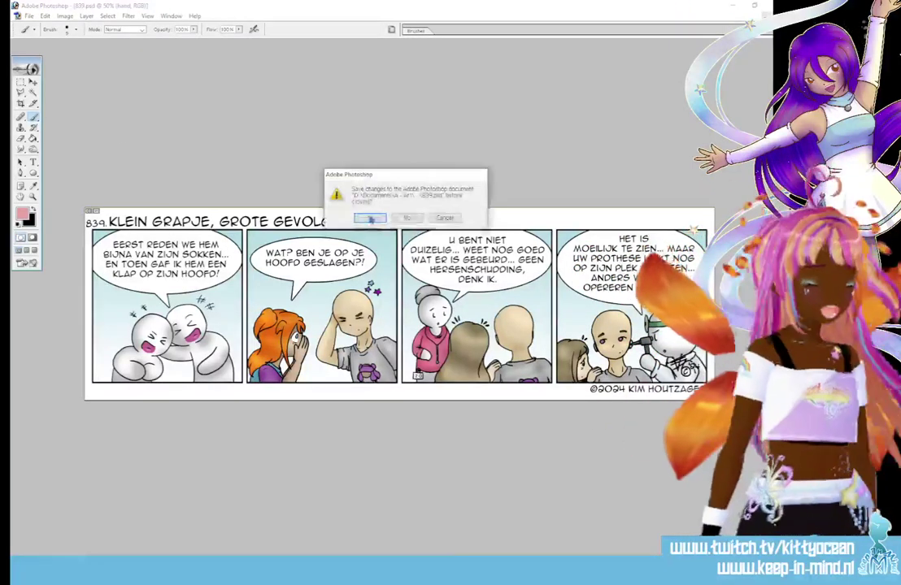
{"action": "left_click", "coordinate": [412, 215]}
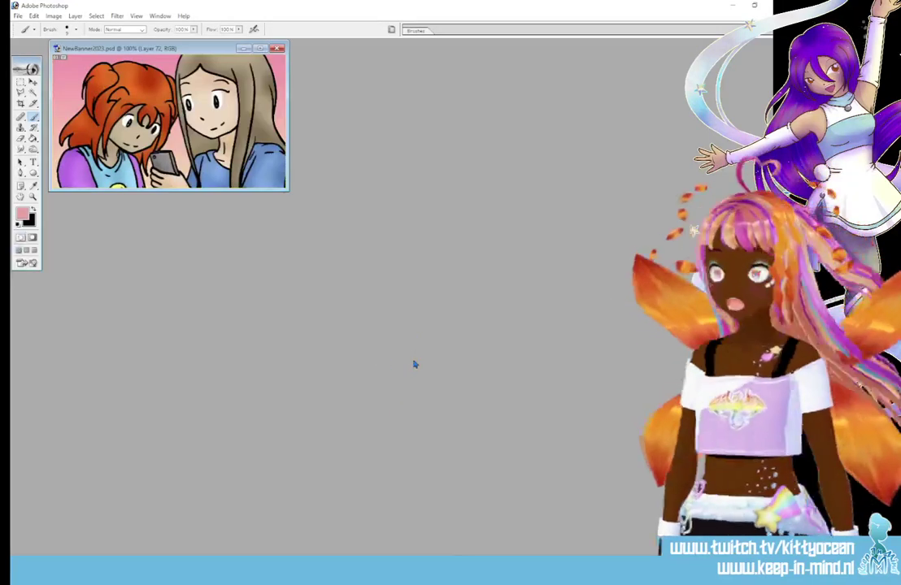
- Copy the 839.jpg strip into NewBanner2023.psd and position it so the two laughing figures fill the banner
{"action": "left_click_drag", "start_coordinate": [151, 50], "coordinate": [197, 138]}
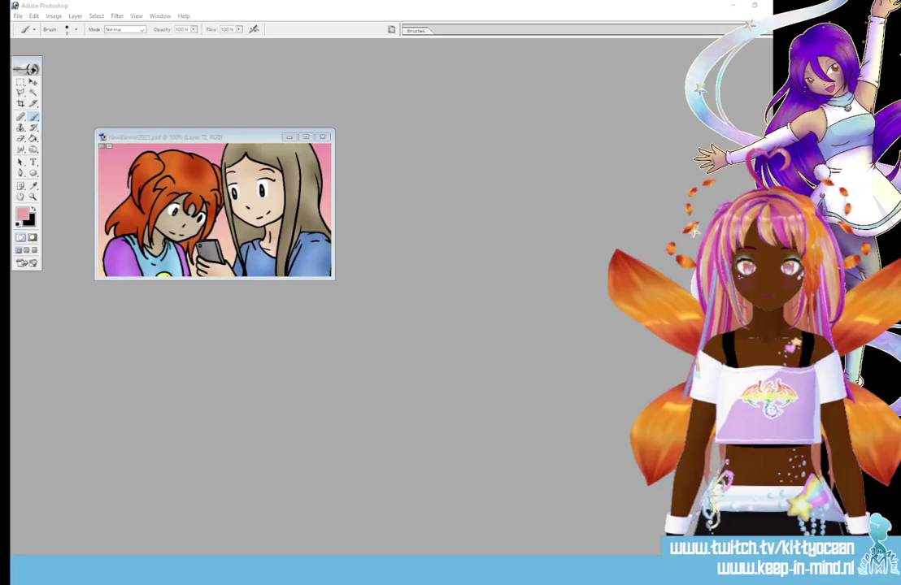
{"action": "left_click_drag", "start_coordinate": [633, 409], "coordinate": [319, 396]}
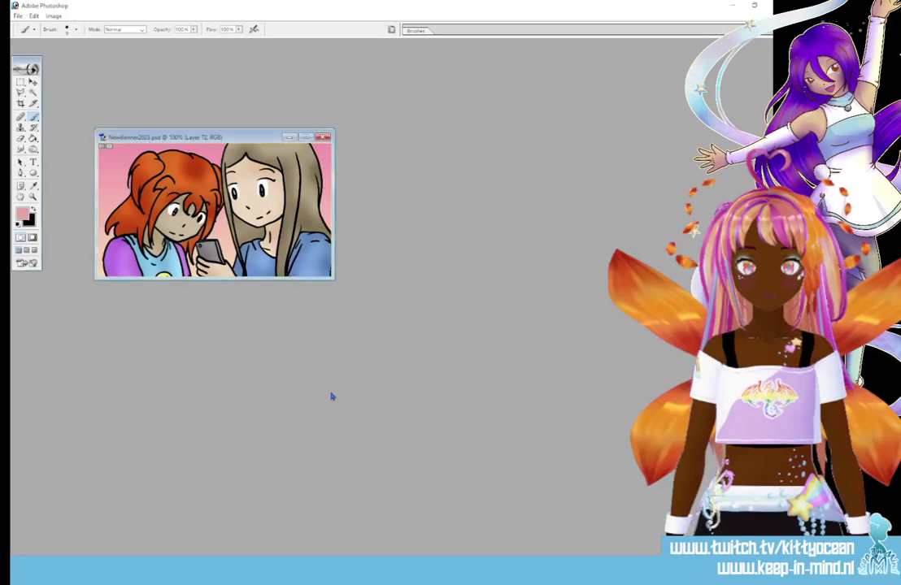
{"action": "left_click_drag", "start_coordinate": [262, 54], "coordinate": [299, 300]}
{"action": "left_click", "coordinate": [33, 83]}
{"action": "mouse_move", "coordinate": [207, 387]}
{"action": "left_mouse_down"}
{"action": "mouse_move", "coordinate": [235, 226]}
{"action": "mouse_move", "coordinate": [274, 107]}
{"action": "left_mouse_up"}
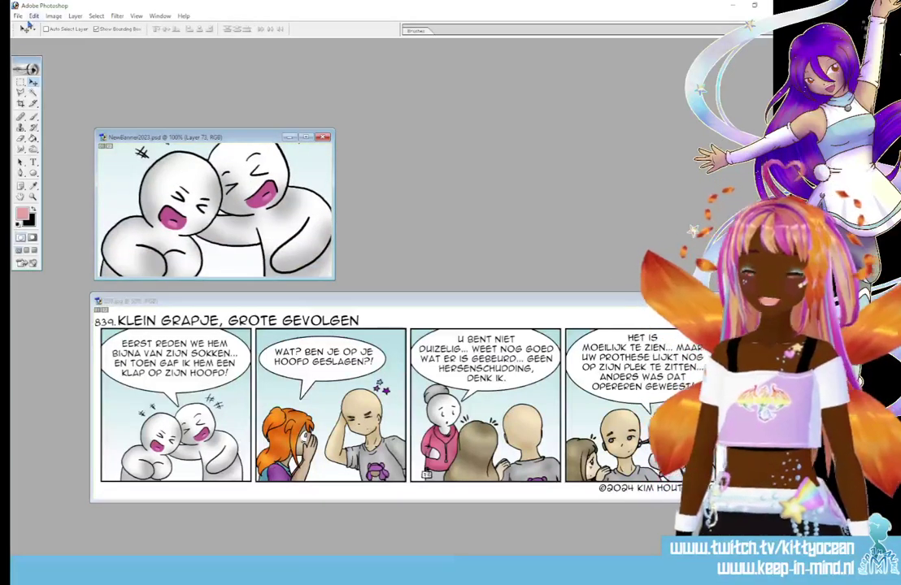
- Export the banner of the two laughing figures for the web as a JPEG with quality 60
{"action": "left_click", "coordinate": [18, 15]}
{"action": "left_click", "coordinate": [70, 117]}
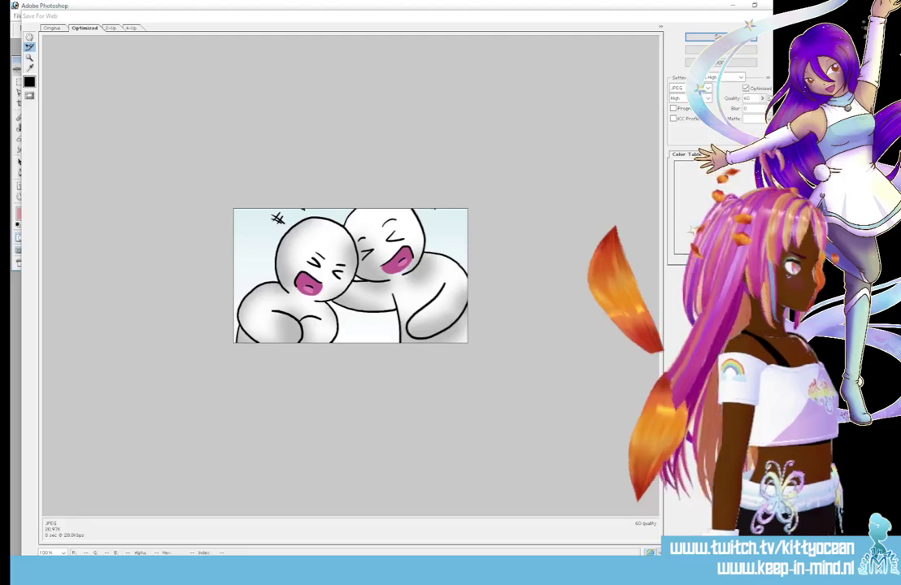
{"action": "key", "text": "Return"}
{"action": "key", "text": "Return"}
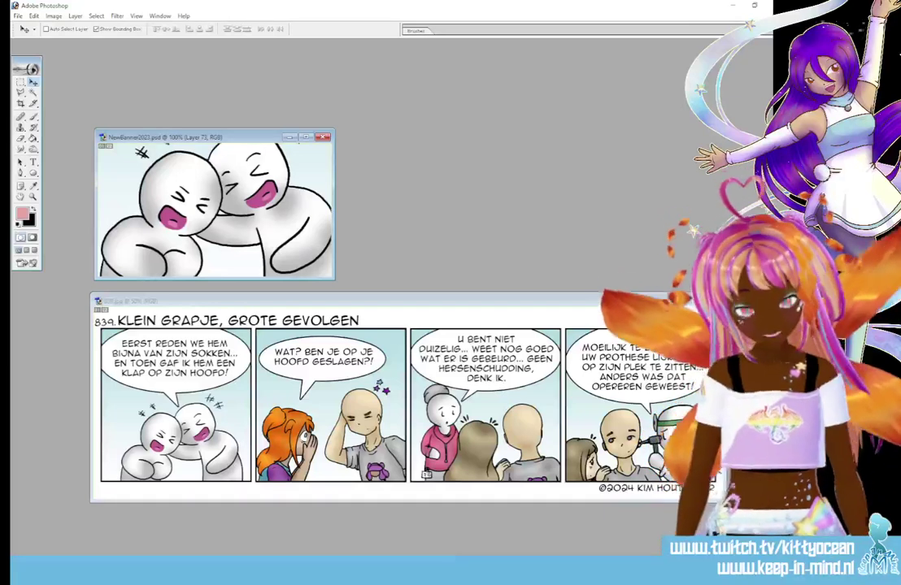
- Close 839.jpg and close NewBanner2023.psd, saving its changes
{"action": "left_click", "coordinate": [708, 301]}
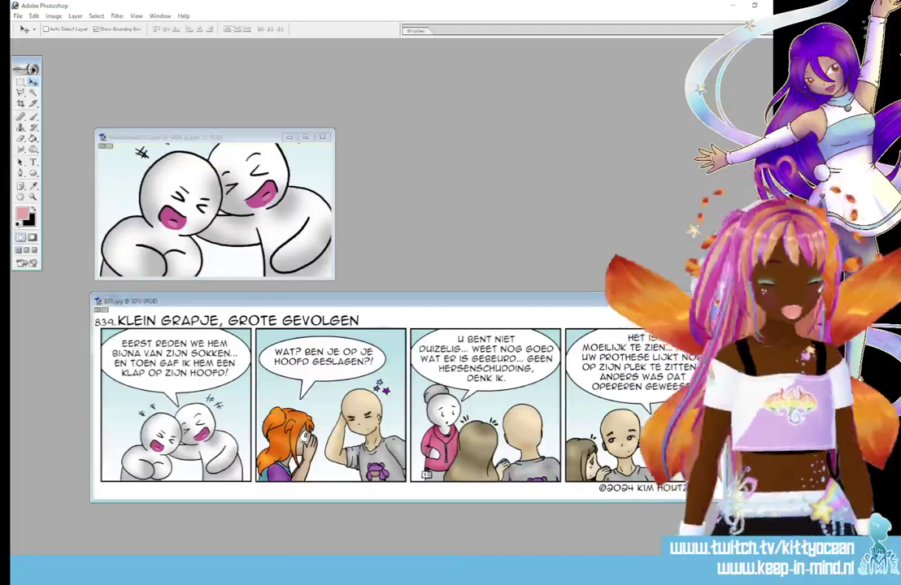
{"action": "left_click", "coordinate": [323, 137]}
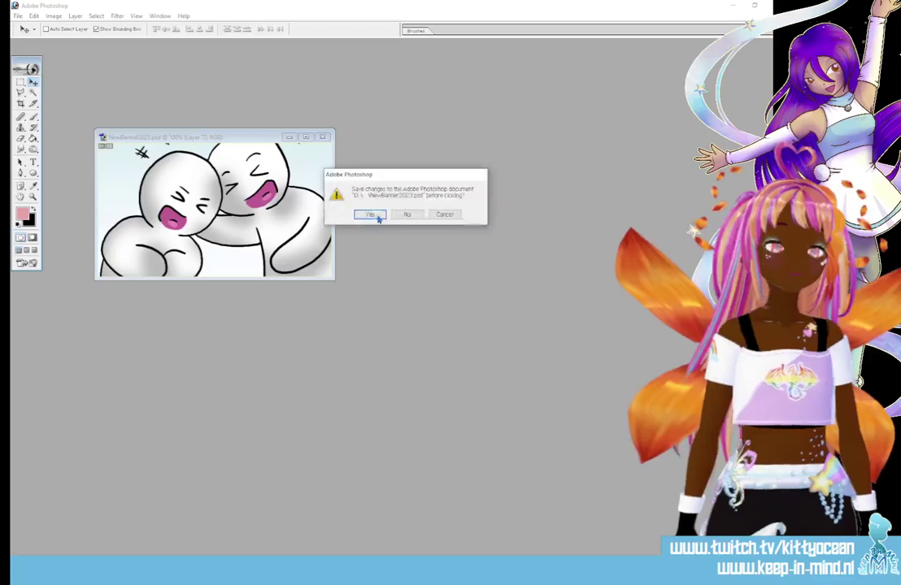
{"action": "left_click", "coordinate": [372, 212]}
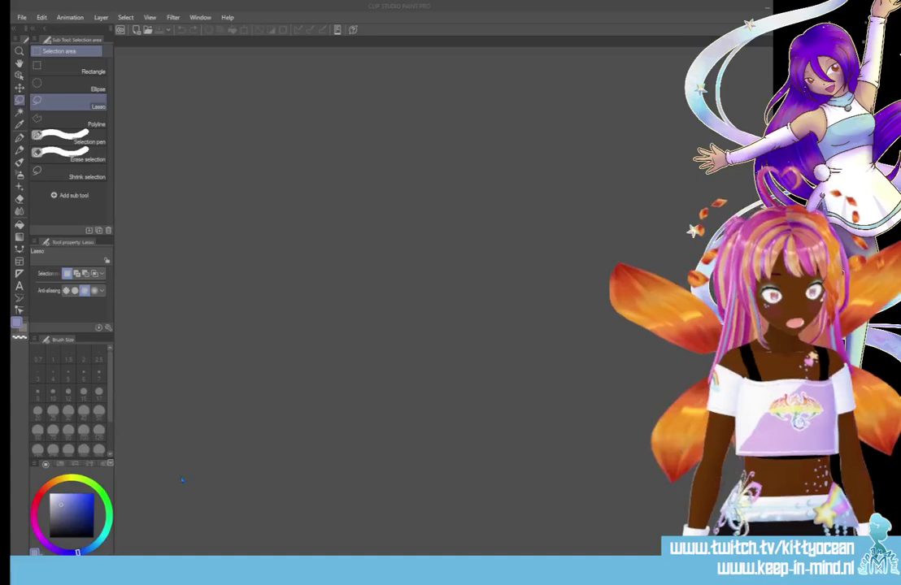
- Switch to Clip Studio Paint and open the recent file Mah-Lin.clip from the Forever Young folder
{"action": "key", "text": "alt+Tab"}
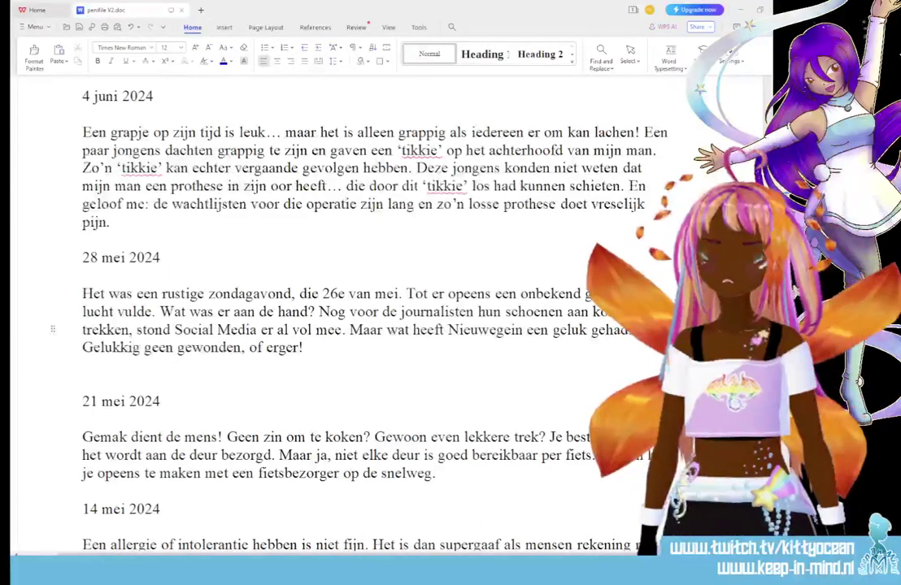
{"action": "key", "text": "alt+Tab"}
{"action": "left_click", "coordinate": [22, 17]}
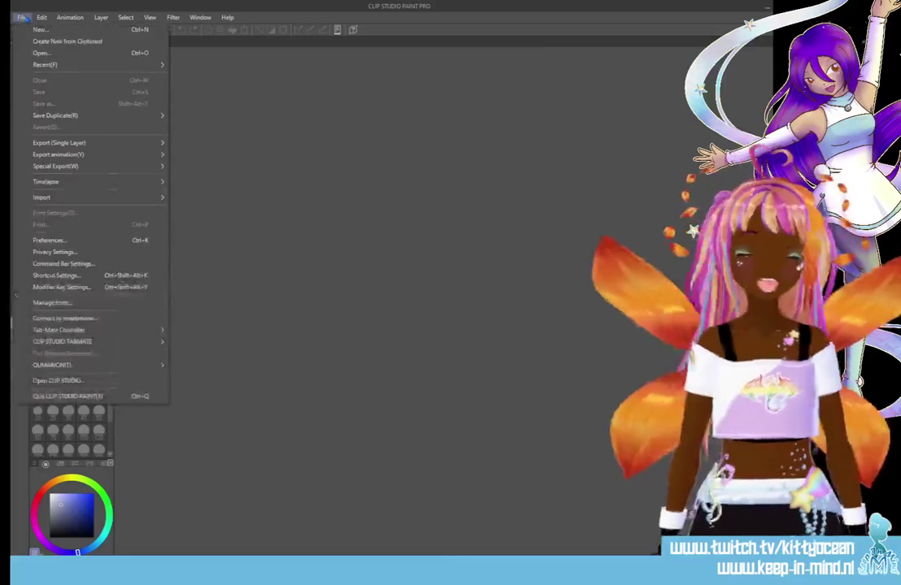
{"action": "mouse_move", "coordinate": [65, 64]}
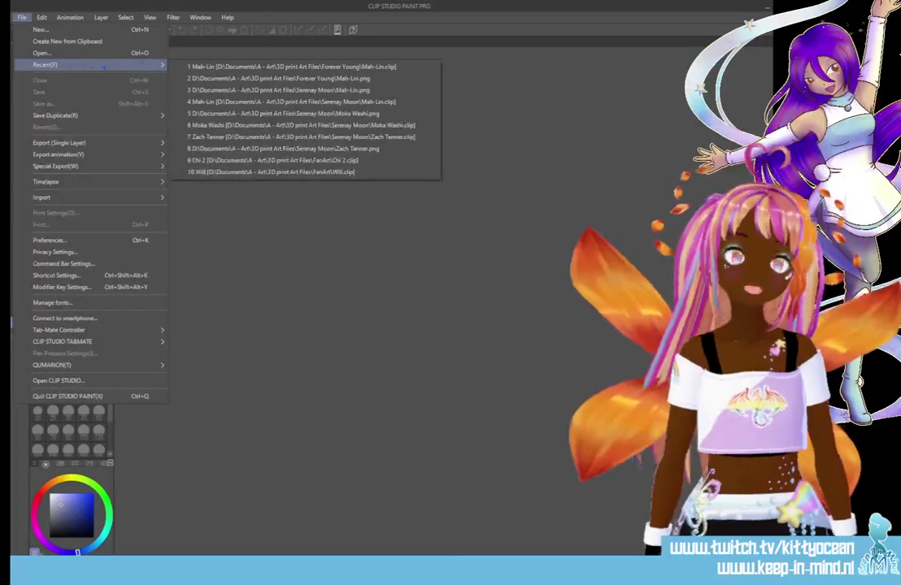
{"action": "left_click", "coordinate": [329, 67]}
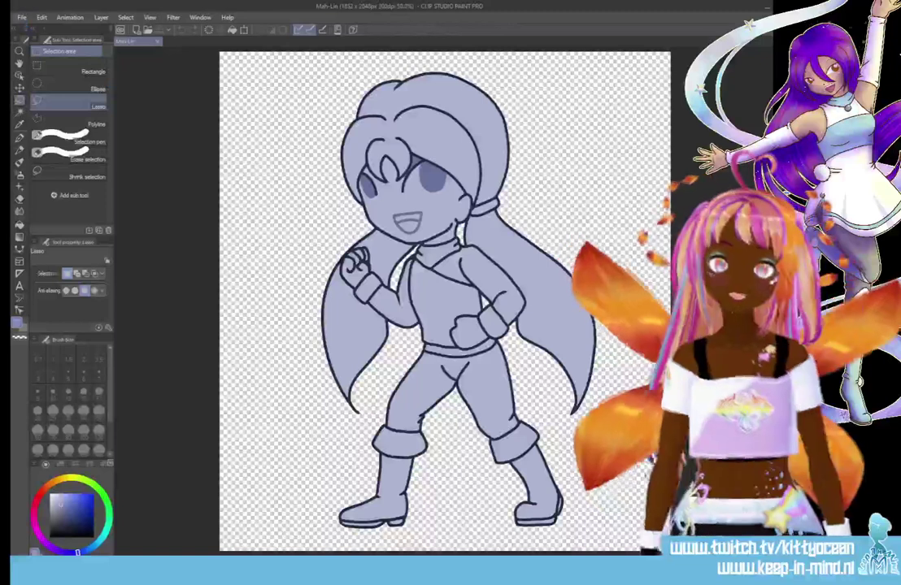
- Save the drawing as a new file named Irina and clear away the line art and colours, leaving the pencil sketch
{"action": "left_click", "coordinate": [22, 17]}
{"action": "left_click", "coordinate": [49, 90]}
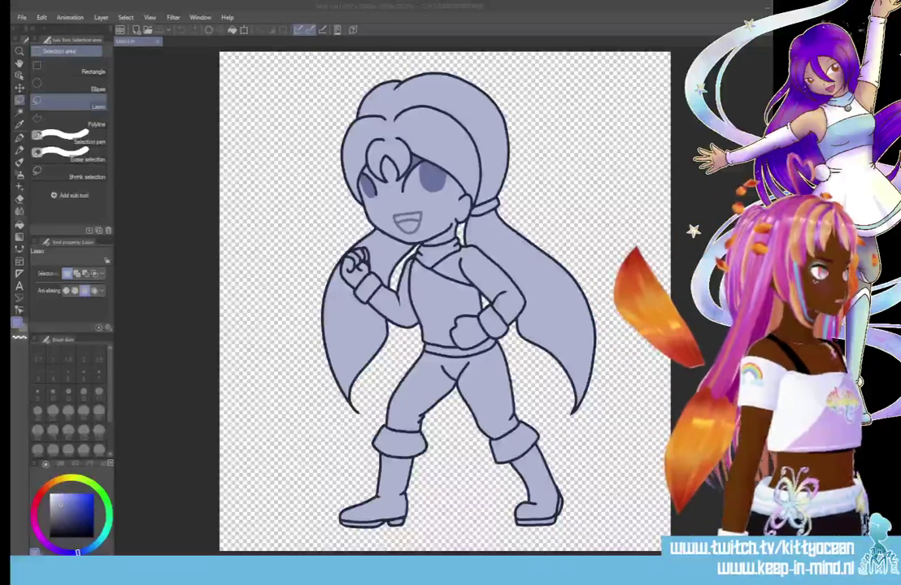
{"action": "key", "text": "alt+Tab"}
{"action": "key", "text": "ctrl+z"}
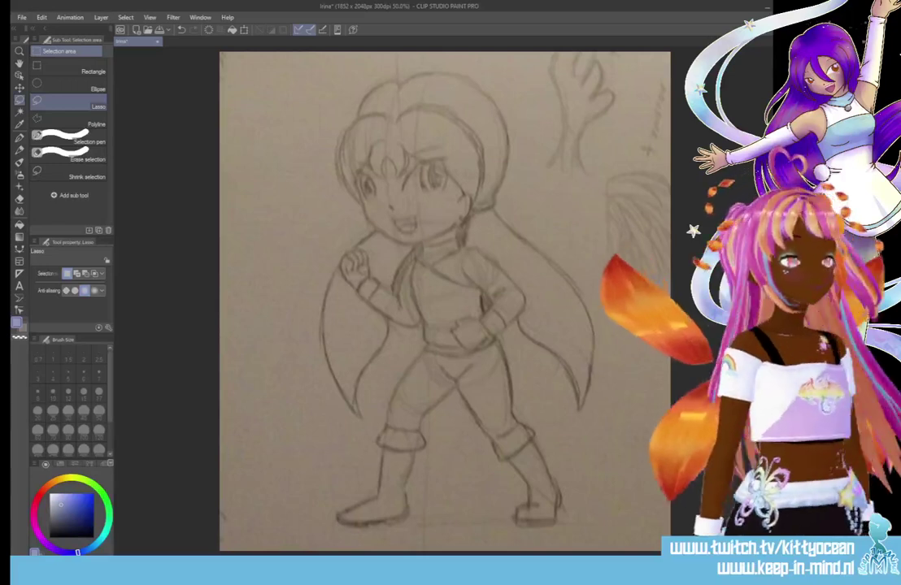
- Shift the pencil sketch layer across the canvas until the long-haired girl with outstretched arms is in frame
{"action": "key", "text": "ctrl+w"}
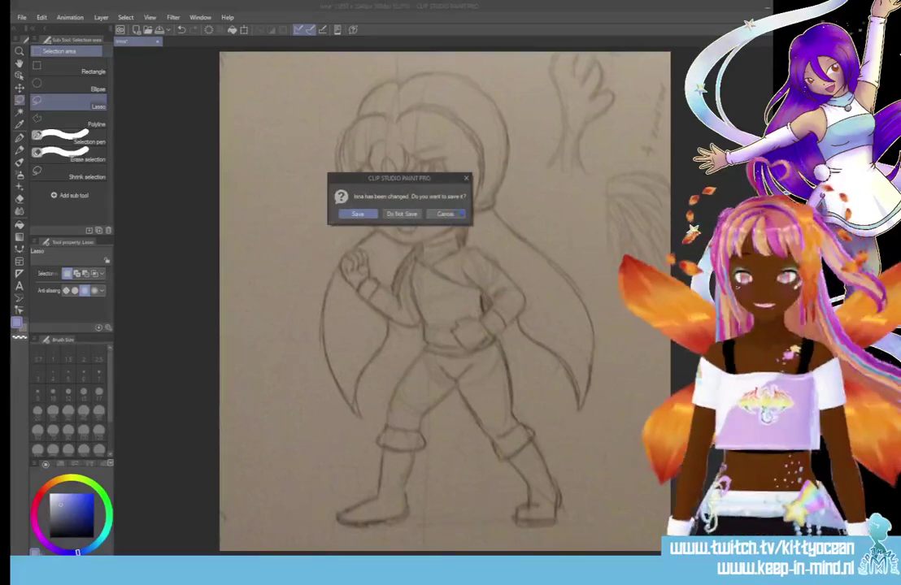
{"action": "left_click", "coordinate": [458, 214]}
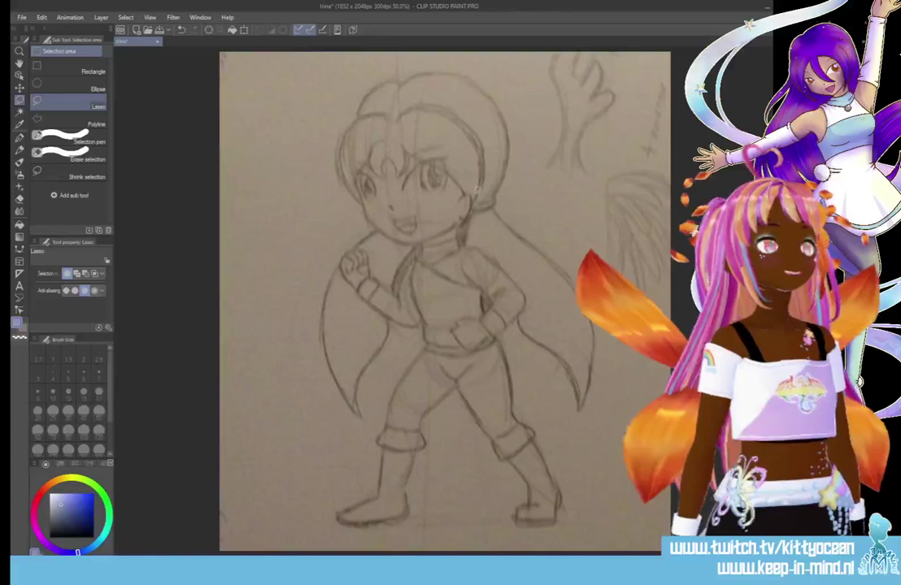
{"action": "left_click", "coordinate": [17, 84]}
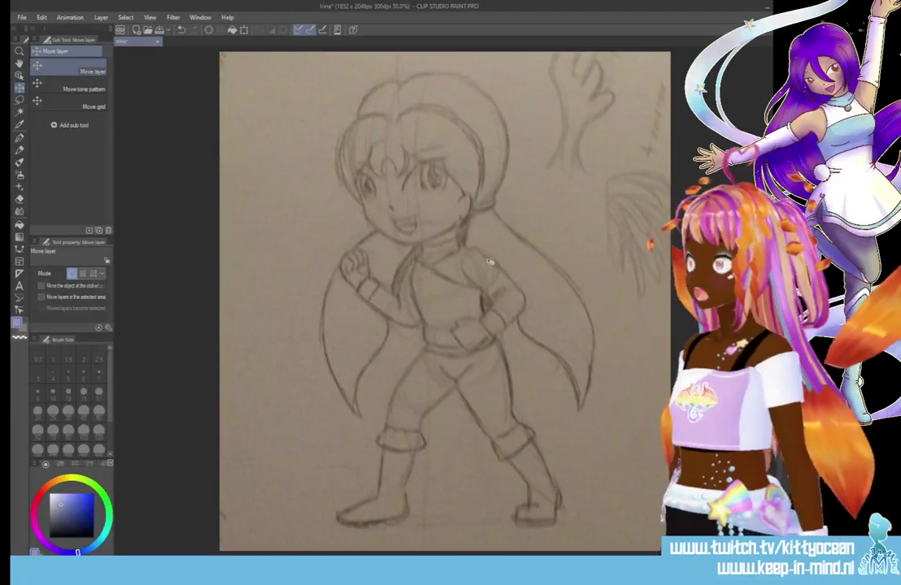
{"action": "mouse_move", "coordinate": [487, 255]}
{"action": "left_mouse_down"}
{"action": "mouse_move", "coordinate": [193, 263]}
{"action": "mouse_move", "coordinate": [452, 254]}
{"action": "mouse_move", "coordinate": [400, 238]}
{"action": "left_mouse_up"}
{"action": "scroll", "coordinate": [400, 238], "scroll_direction": "down", "scroll_amount": 2}
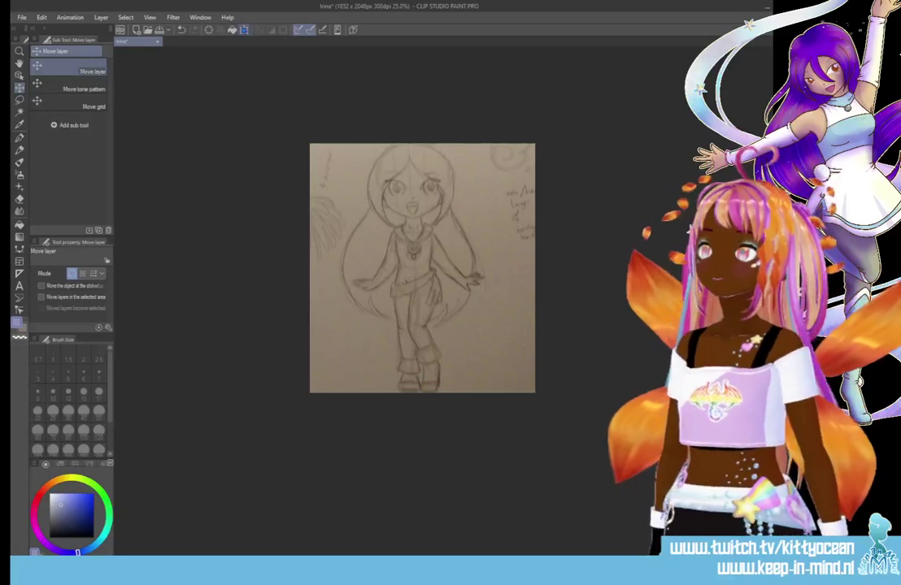
- Scale the sketch layer down slightly and reposition it so the whole girl, from hair to shoes, fits centred on the canvas
{"action": "key", "text": "ctrl+t"}
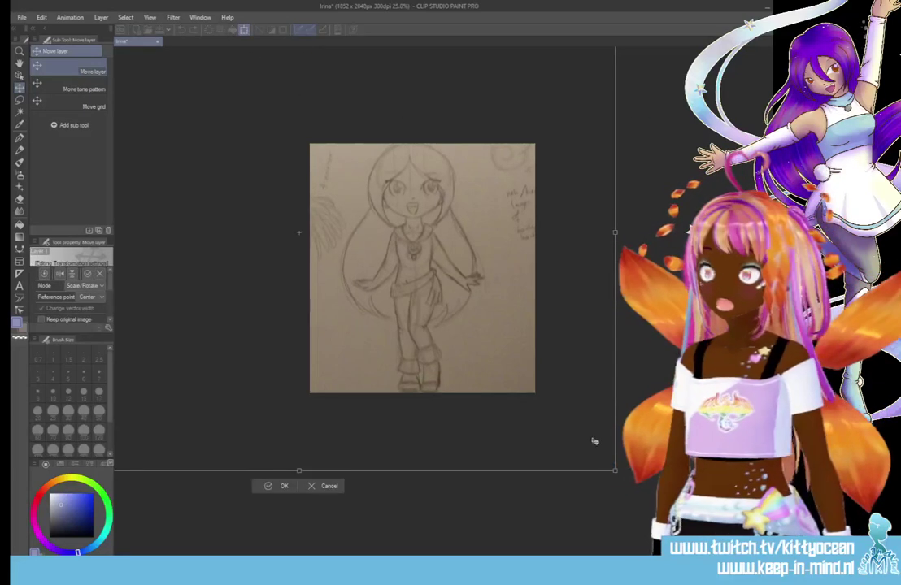
{"action": "left_click_drag", "start_coordinate": [612, 469], "coordinate": [599, 453]}
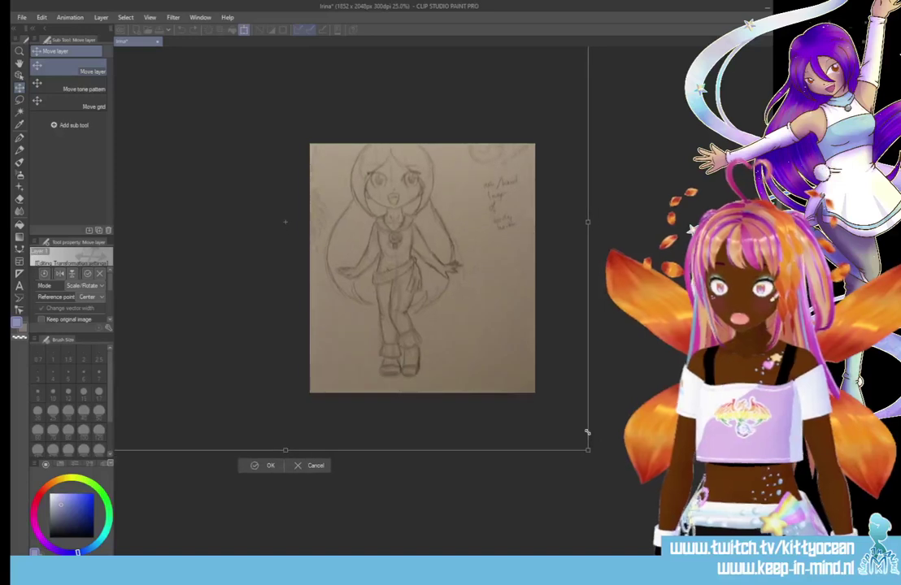
{"action": "left_click_drag", "start_coordinate": [488, 329], "coordinate": [501, 338]}
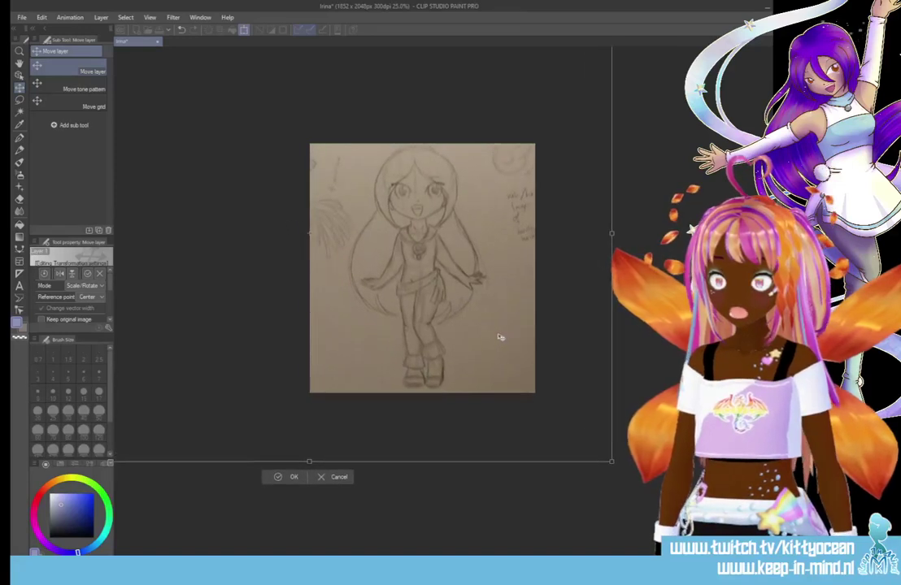
{"action": "left_click_drag", "start_coordinate": [611, 462], "coordinate": [594, 447]}
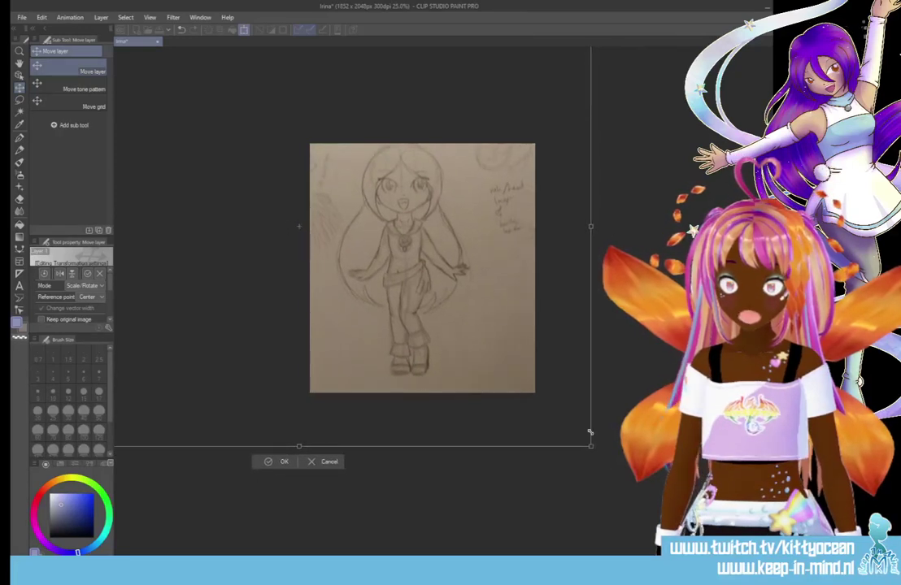
{"action": "left_click_drag", "start_coordinate": [434, 307], "coordinate": [440, 315]}
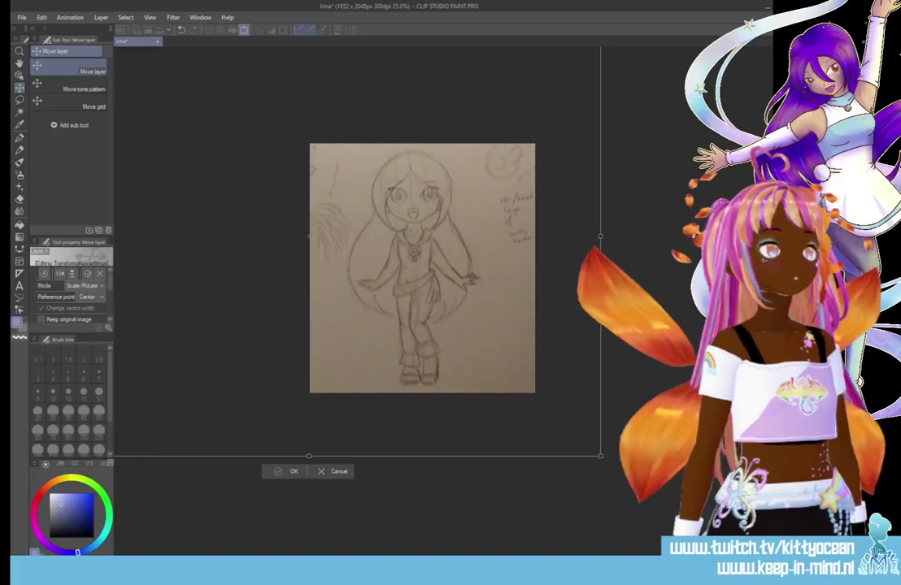
{"action": "left_click", "coordinate": [289, 471]}
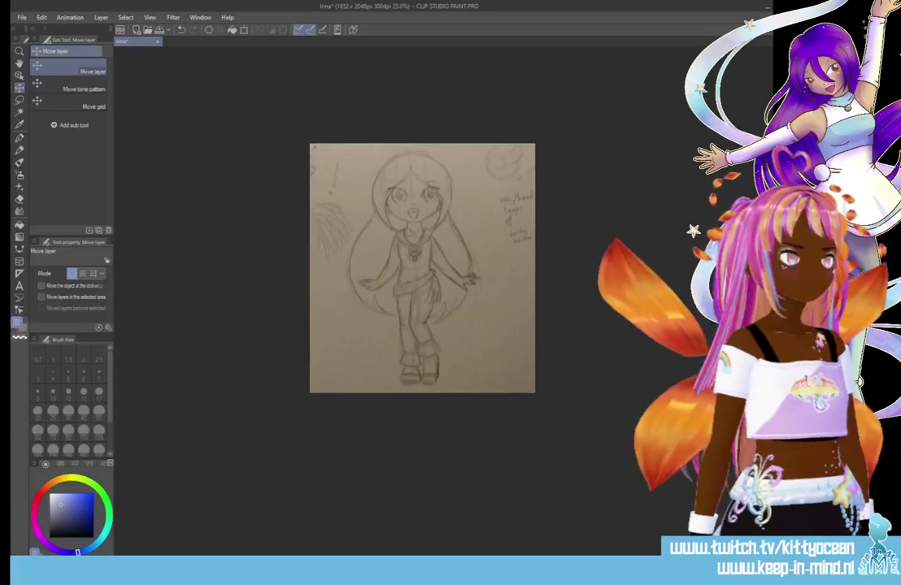
- Lasso the girl's body from neck to shoes, including both arms, and compress only its height to 95 with the aspect ratio unlocked
{"action": "left_click", "coordinate": [20, 100]}
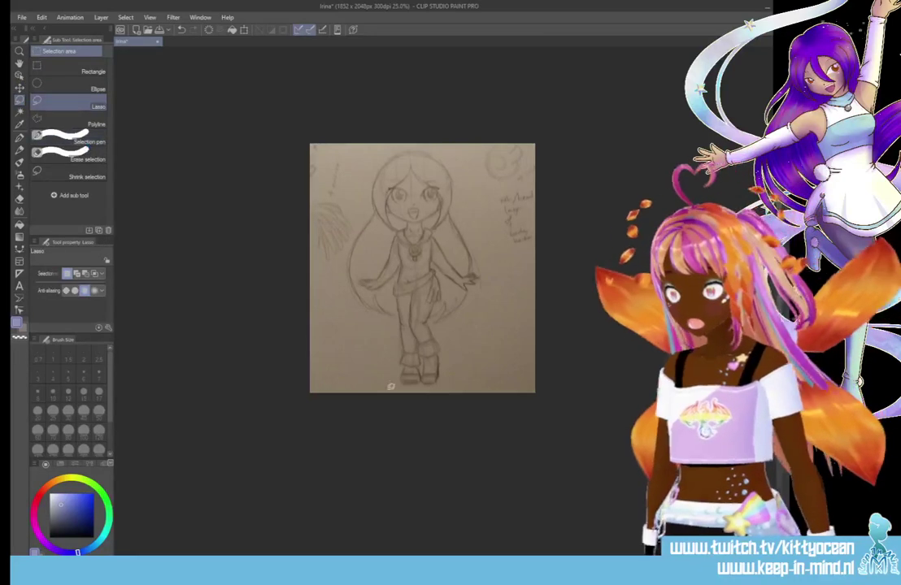
{"action": "mouse_move", "coordinate": [388, 388]}
{"action": "left_mouse_down"}
{"action": "mouse_move", "coordinate": [384, 311]}
{"action": "mouse_move", "coordinate": [362, 292]}
{"action": "mouse_move", "coordinate": [361, 269]}
{"action": "mouse_move", "coordinate": [402, 224]}
{"action": "mouse_move", "coordinate": [428, 220]}
{"action": "mouse_move", "coordinate": [484, 274]}
{"action": "mouse_move", "coordinate": [475, 291]}
{"action": "mouse_move", "coordinate": [447, 277]}
{"action": "mouse_move", "coordinate": [431, 387]}
{"action": "left_mouse_up"}
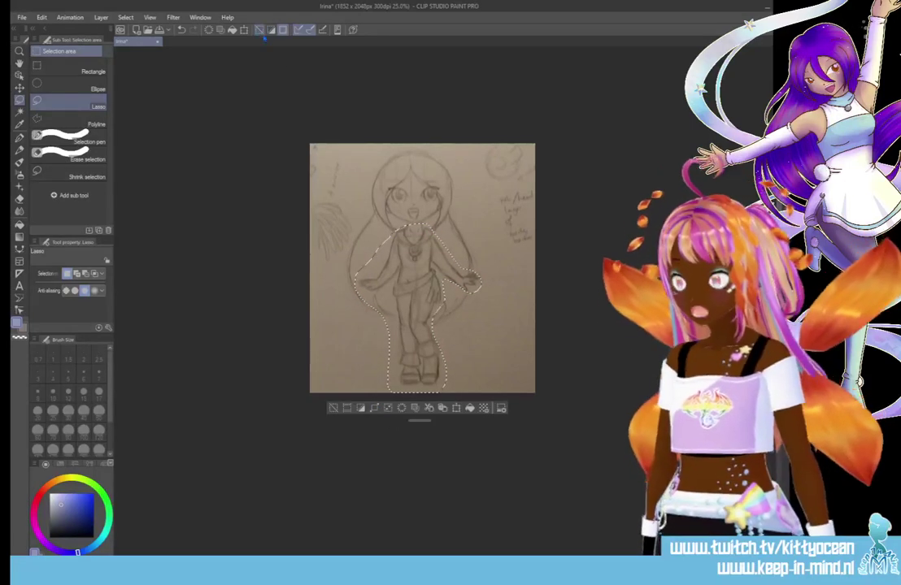
{"action": "left_click", "coordinate": [244, 30]}
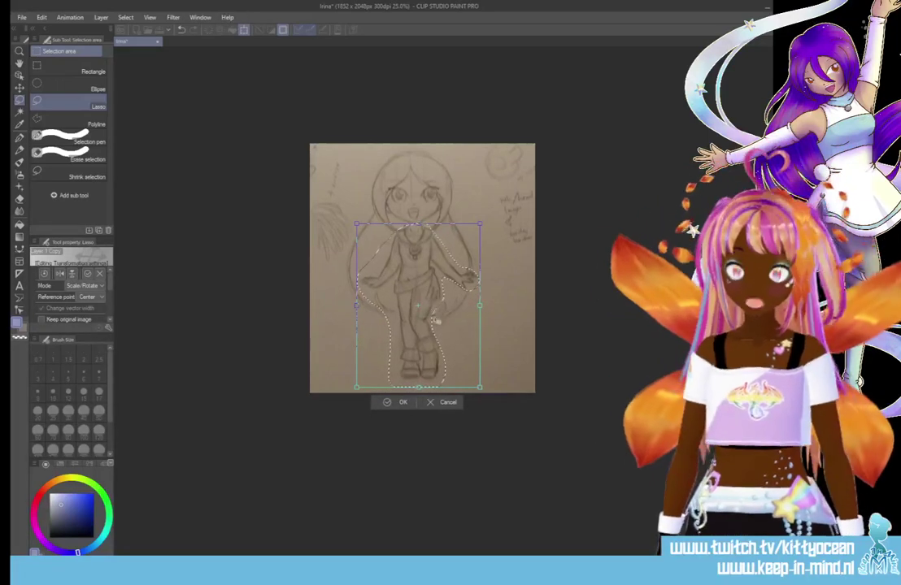
{"action": "left_click", "coordinate": [443, 402]}
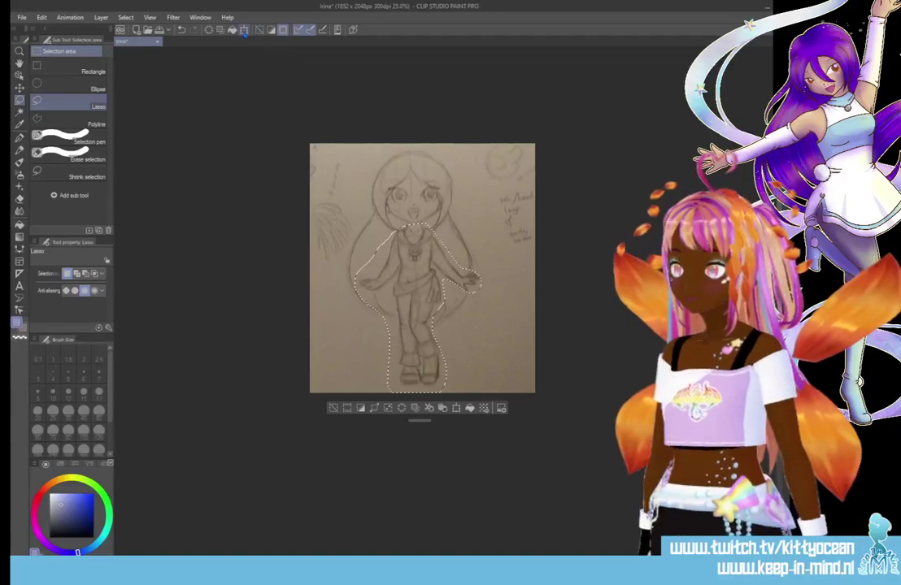
{"action": "key", "text": "ctrl+t"}
{"action": "left_click_drag", "start_coordinate": [111, 278], "coordinate": [110, 307]}
{"action": "left_click", "coordinate": [47, 286]}
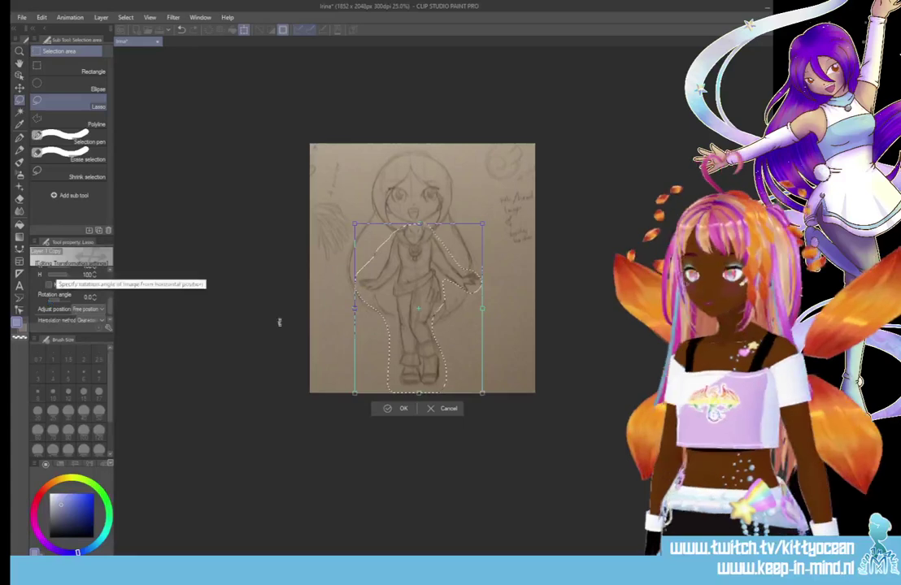
{"action": "left_click_drag", "start_coordinate": [419, 393], "coordinate": [418, 386]}
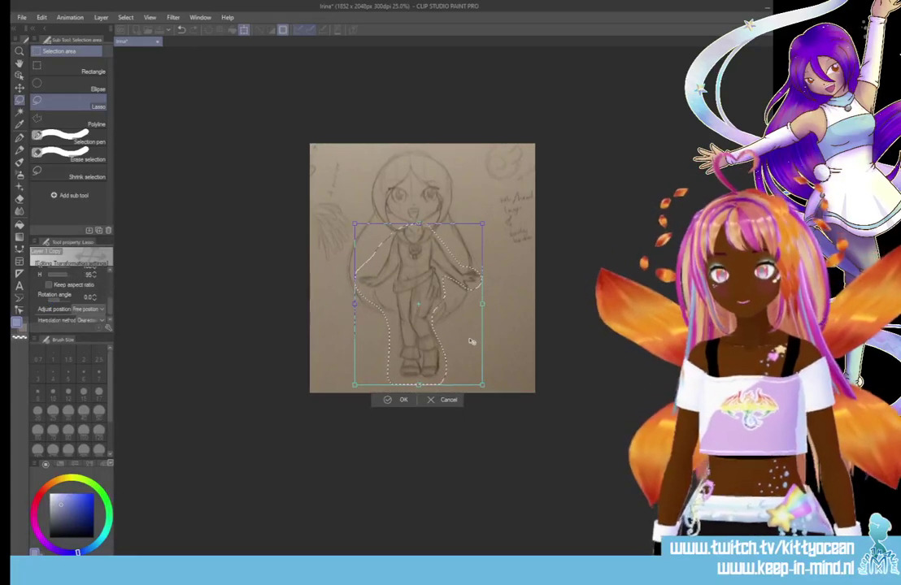
{"action": "left_click", "coordinate": [404, 400]}
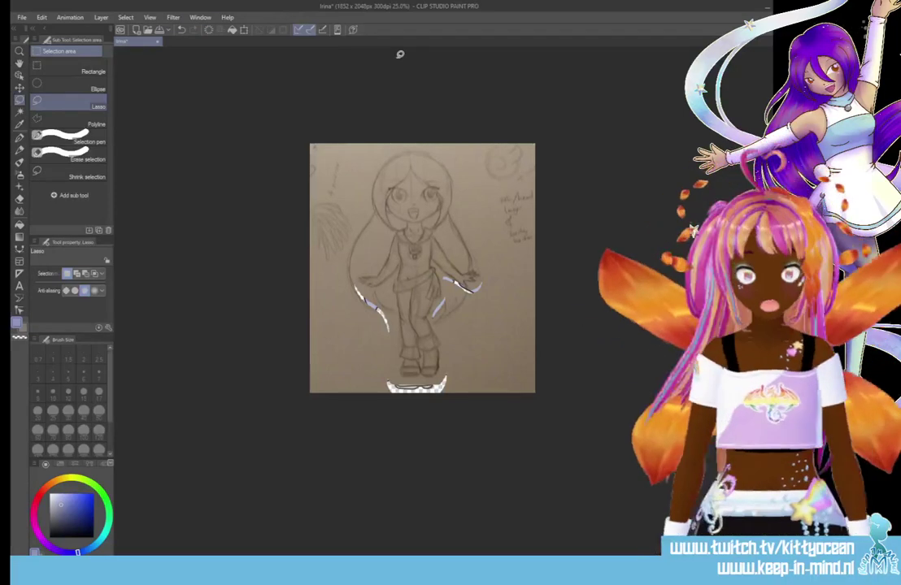
{"action": "scroll", "coordinate": [400, 53], "scroll_direction": "up", "scroll_amount": 3}
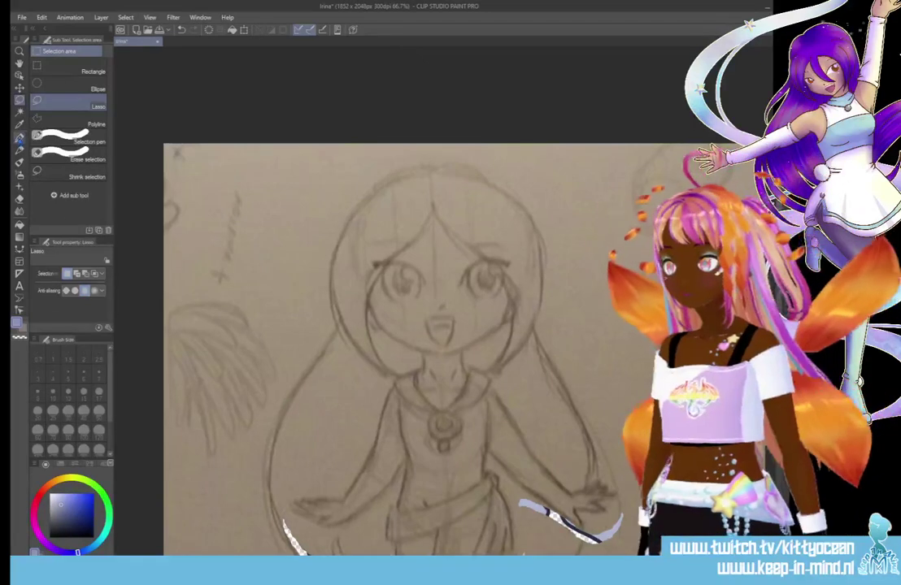
- Switch to the G-pen at size 12 in dark blue for inking over the pencil sketch
{"action": "left_click", "coordinate": [19, 136]}
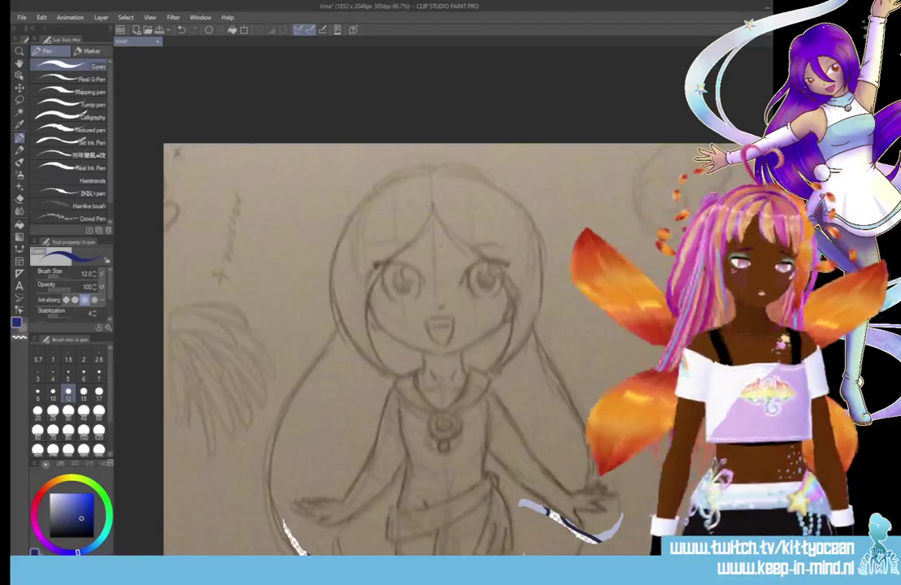
{"action": "mouse_move", "coordinate": [433, 204]}
{"action": "left_mouse_down"}
{"action": "mouse_move", "coordinate": [369, 290]}
{"action": "mouse_move", "coordinate": [365, 327]}
{"action": "mouse_move", "coordinate": [394, 374]}
{"action": "left_mouse_up"}
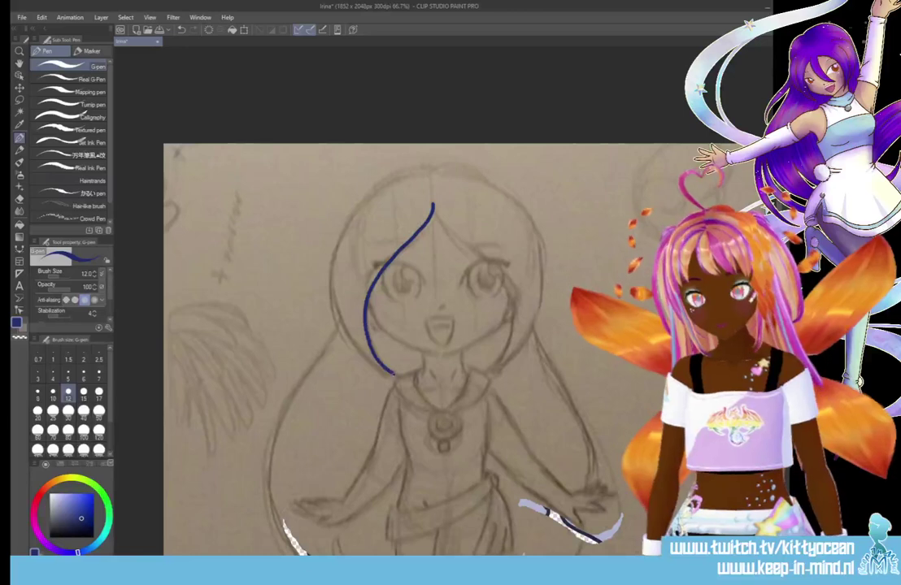
{"action": "mouse_move", "coordinate": [433, 205]}
{"action": "left_mouse_down"}
{"action": "mouse_move", "coordinate": [492, 265]}
{"action": "mouse_move", "coordinate": [503, 290]}
{"action": "mouse_move", "coordinate": [508, 317]}
{"action": "mouse_move", "coordinate": [486, 374]}
{"action": "left_mouse_up"}
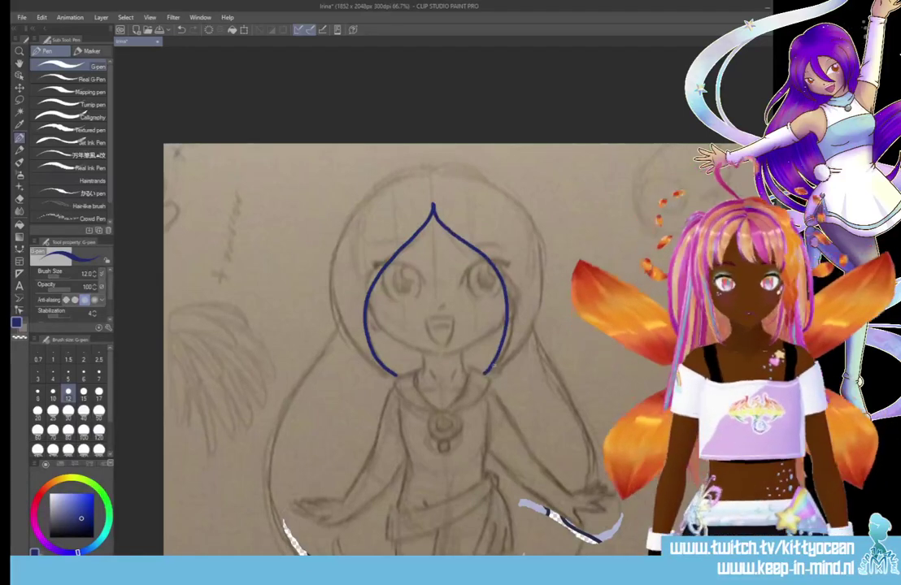
{"action": "scroll", "coordinate": [492, 371], "scroll_direction": "up", "scroll_amount": 1}
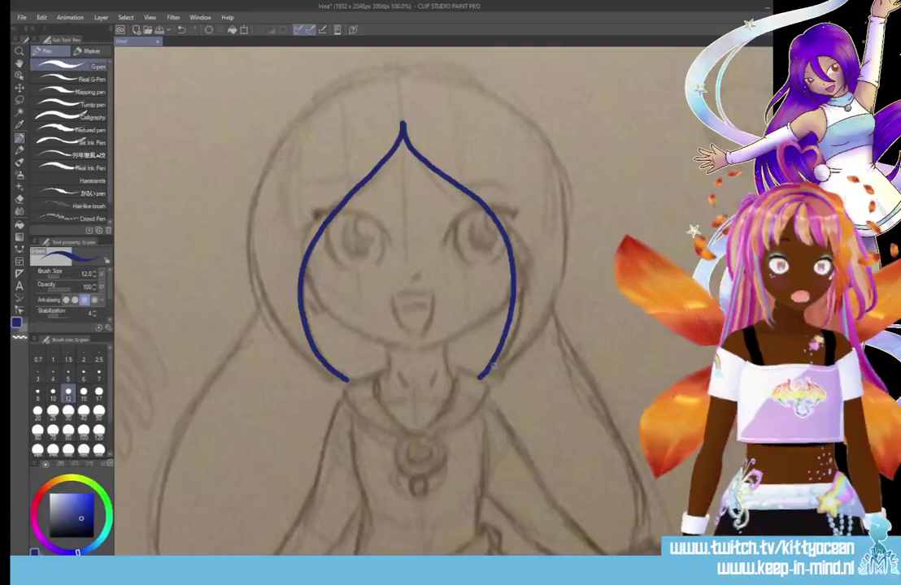
{"action": "key", "text": "ctrl+z"}
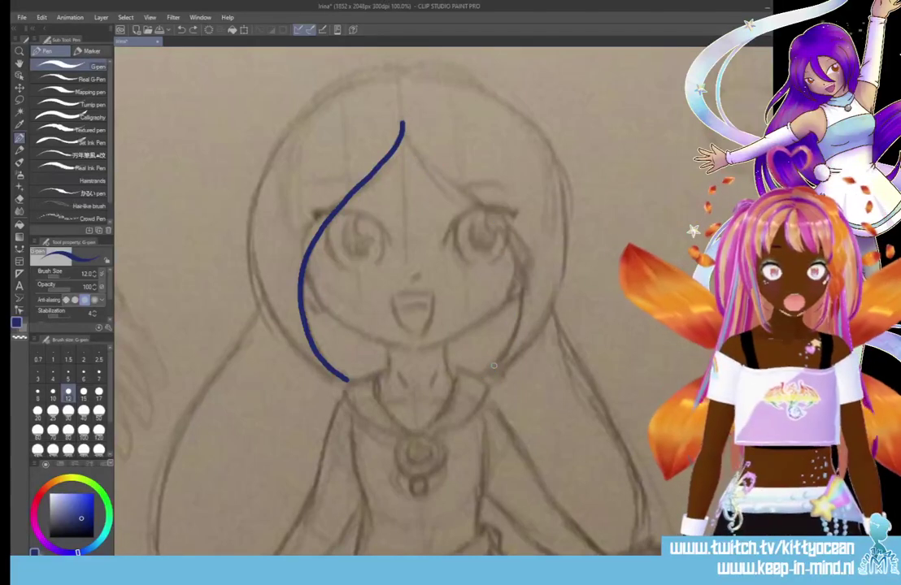
{"action": "key", "text": "ctrl+z"}
- Ink both inner hair edges from the centre parting down past the cheeks, plus the curved upper inner edge of each eye
{"action": "scroll", "coordinate": [494, 366], "scroll_direction": "up", "scroll_amount": 1}
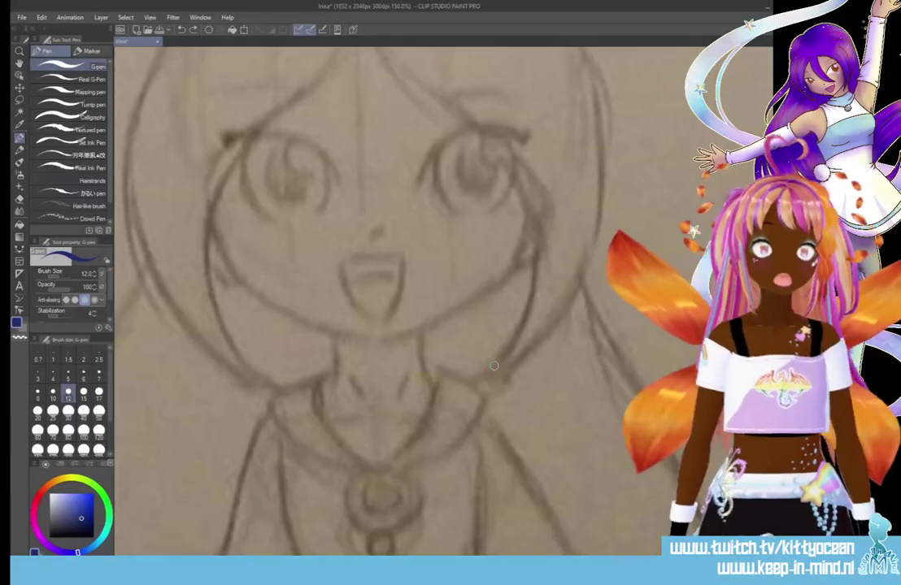
{"action": "scroll", "coordinate": [326, 285], "scroll_direction": "up", "scroll_amount": 3}
{"action": "mouse_move", "coordinate": [356, 108]}
{"action": "left_mouse_down"}
{"action": "mouse_move", "coordinate": [319, 183]}
{"action": "mouse_move", "coordinate": [228, 274]}
{"action": "mouse_move", "coordinate": [199, 380]}
{"action": "mouse_move", "coordinate": [234, 462]}
{"action": "mouse_move", "coordinate": [271, 488]}
{"action": "left_mouse_up"}
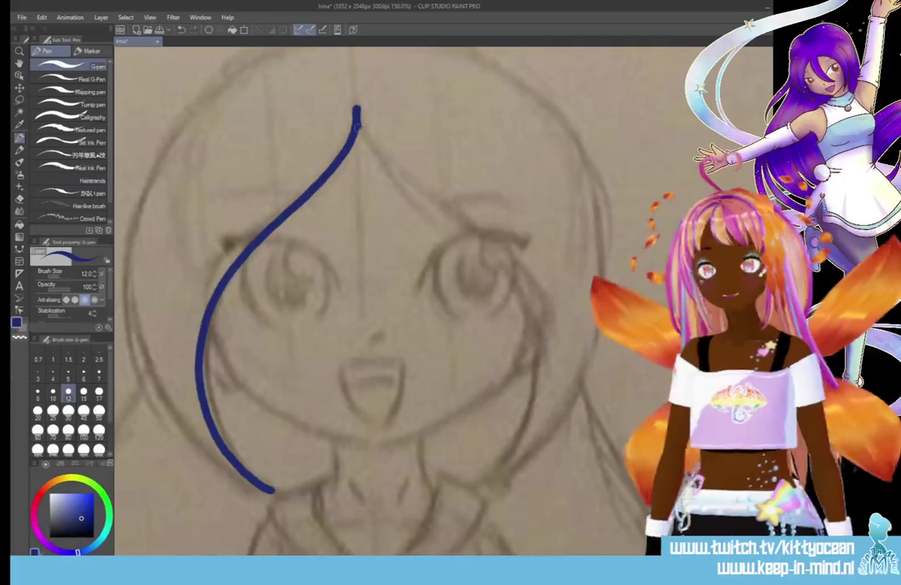
{"action": "mouse_move", "coordinate": [356, 109]}
{"action": "left_mouse_down"}
{"action": "mouse_move", "coordinate": [393, 186]}
{"action": "mouse_move", "coordinate": [491, 249]}
{"action": "mouse_move", "coordinate": [521, 296]}
{"action": "mouse_move", "coordinate": [532, 358]}
{"action": "mouse_move", "coordinate": [517, 434]}
{"action": "mouse_move", "coordinate": [478, 486]}
{"action": "left_mouse_up"}
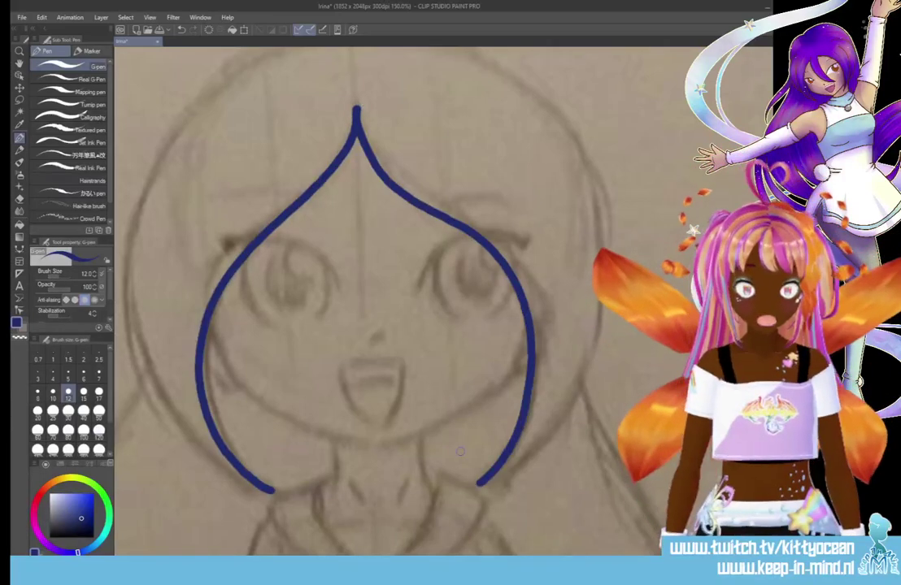
{"action": "mouse_move", "coordinate": [252, 237]}
{"action": "left_mouse_down"}
{"action": "mouse_move", "coordinate": [316, 254]}
{"action": "mouse_move", "coordinate": [333, 284]}
{"action": "left_mouse_up"}
{"action": "mouse_move", "coordinate": [416, 286]}
{"action": "left_mouse_down"}
{"action": "mouse_move", "coordinate": [452, 239]}
{"action": "mouse_move", "coordinate": [470, 234]}
{"action": "left_mouse_up"}
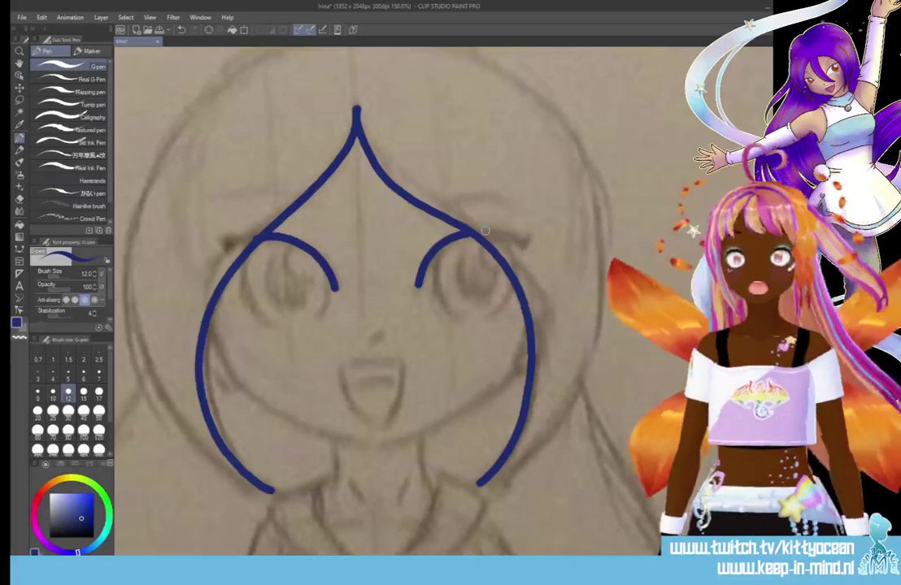
{"action": "left_click_drag", "start_coordinate": [236, 242], "coordinate": [257, 223]}
{"action": "key", "text": "ctrl+z"}
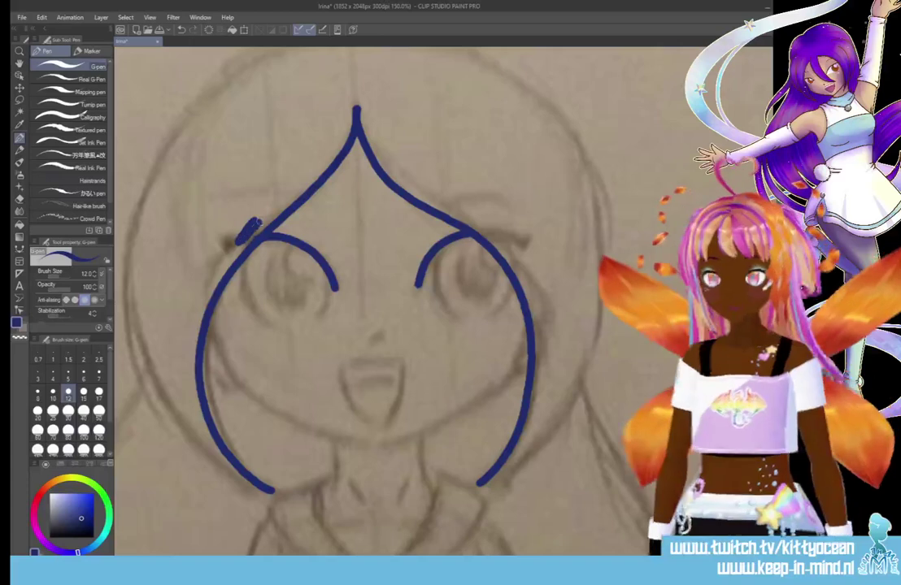
{"action": "key", "text": "ctrl+z"}
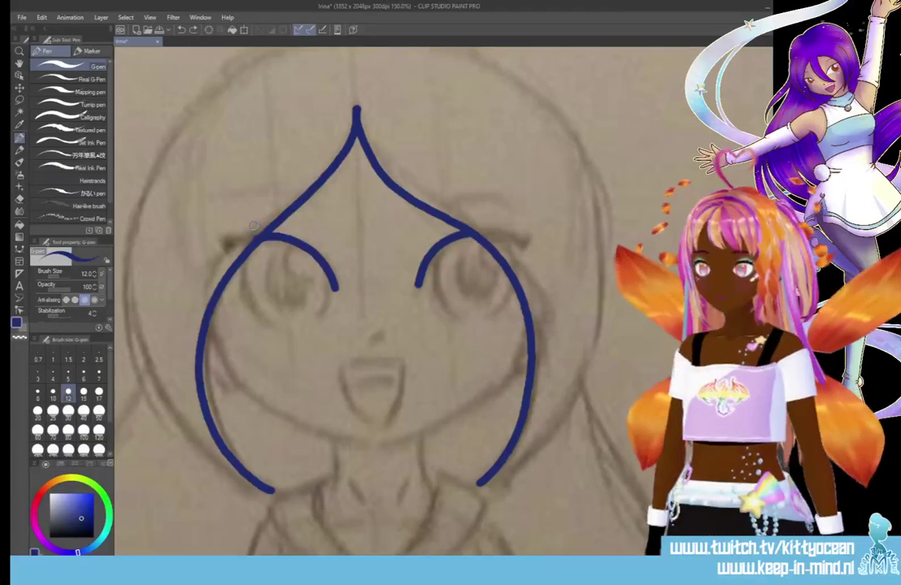
{"action": "key", "text": "e"}
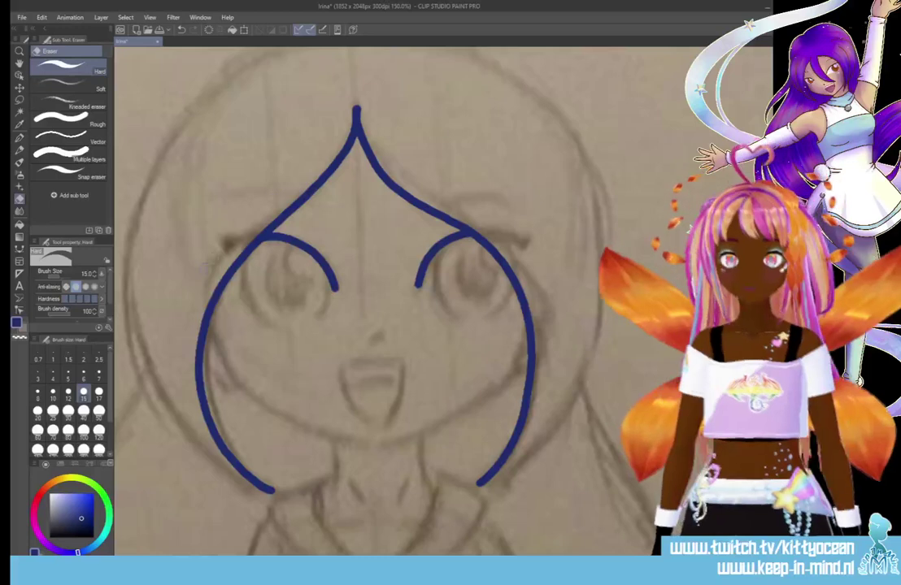
{"action": "left_click", "coordinate": [20, 137]}
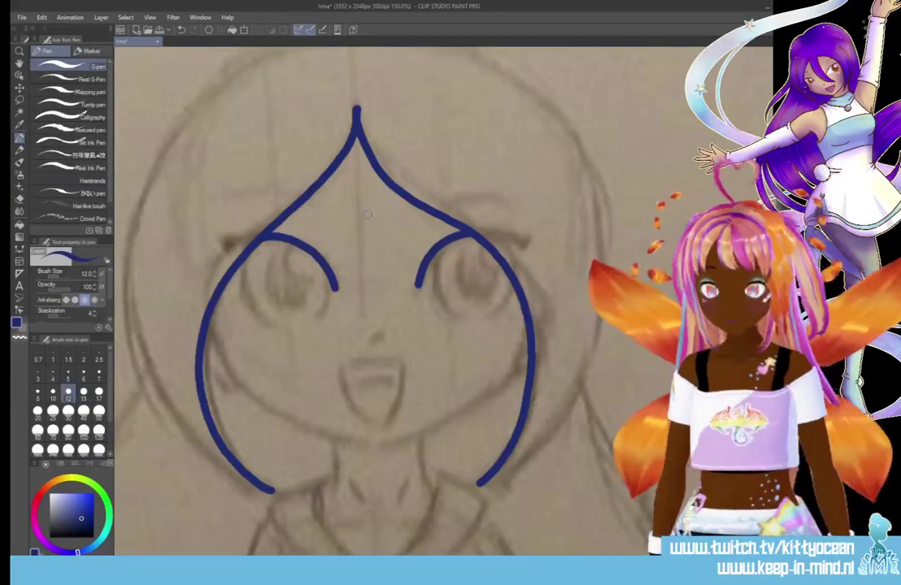
{"action": "left_click_drag", "start_coordinate": [377, 324], "coordinate": [370, 332]}
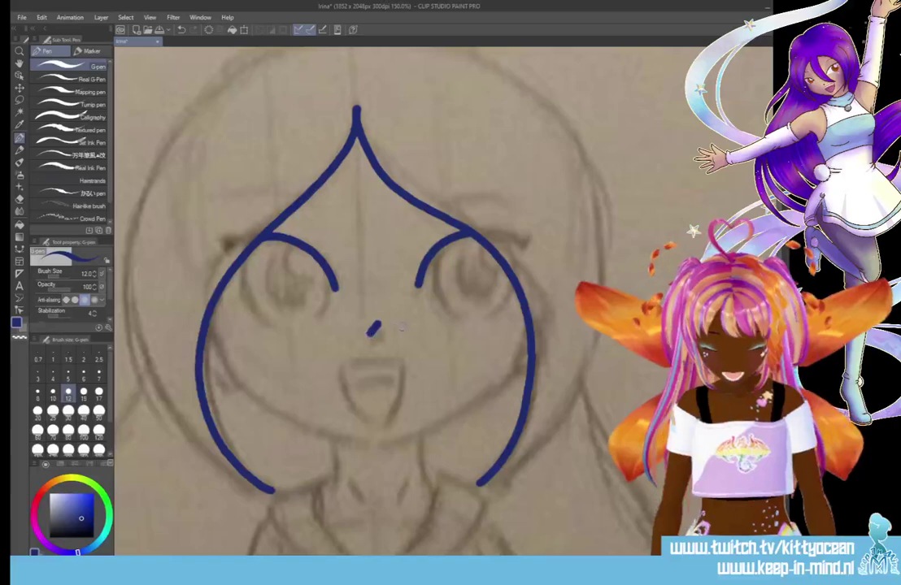
{"action": "key", "text": "ctrl+z"}
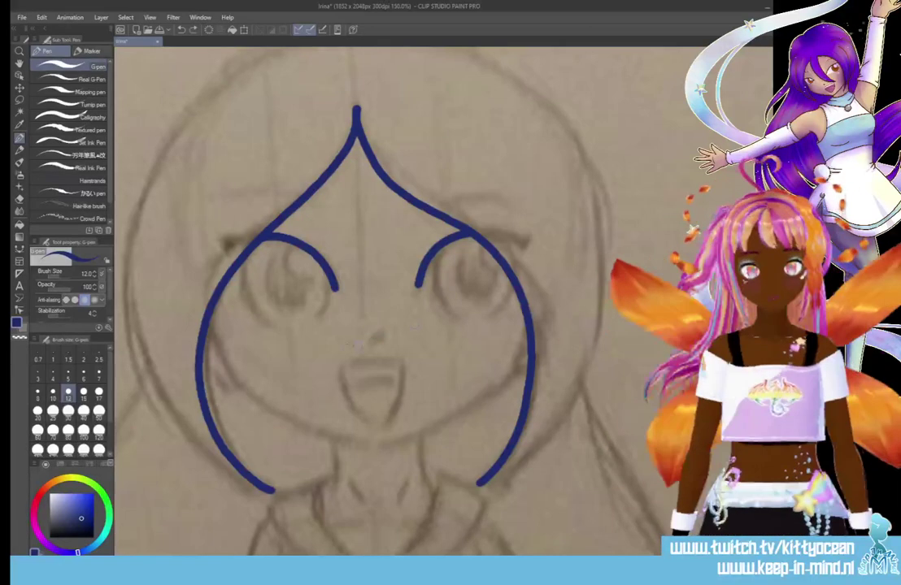
{"action": "left_click_drag", "start_coordinate": [340, 349], "coordinate": [398, 347]}
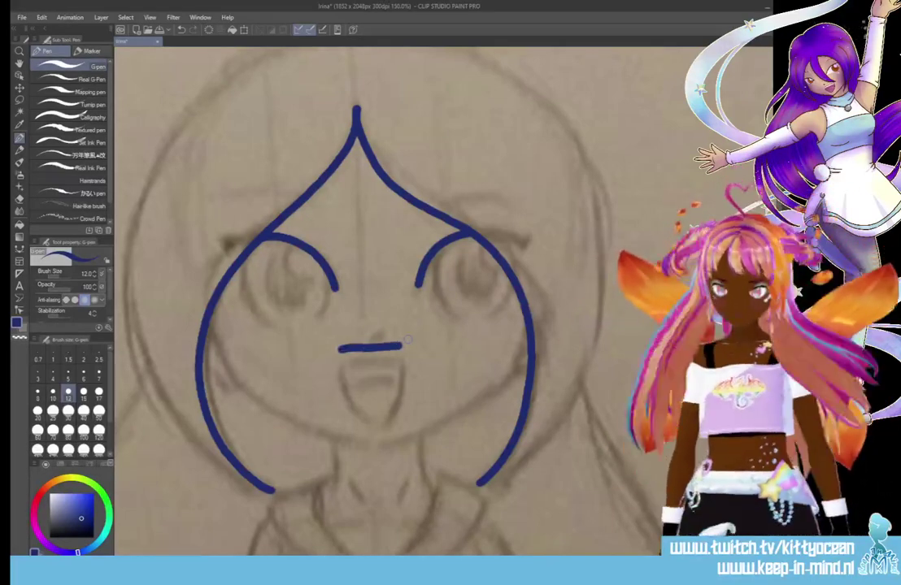
{"action": "key", "text": "ctrl+z"}
{"action": "left_click_drag", "start_coordinate": [341, 343], "coordinate": [400, 342]}
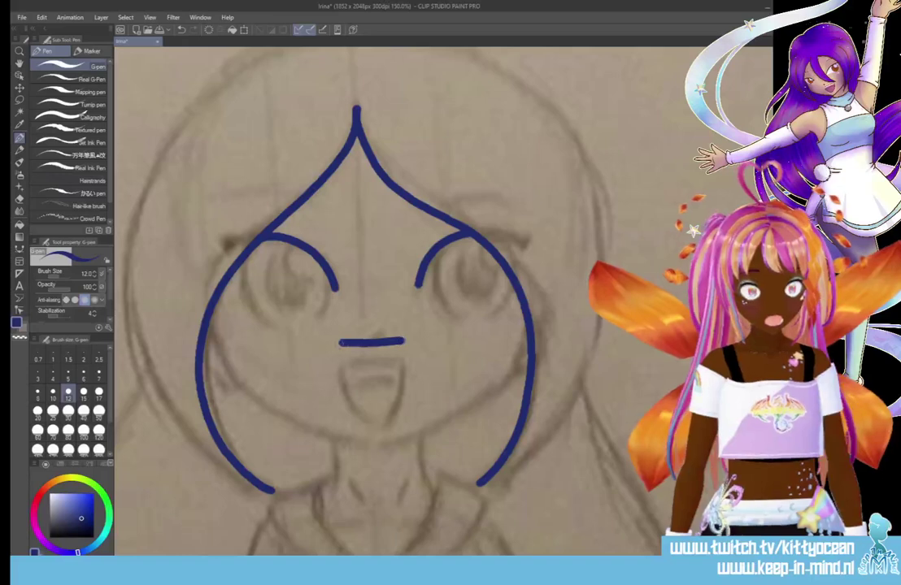
{"action": "mouse_move", "coordinate": [331, 344]}
{"action": "left_mouse_down"}
{"action": "mouse_move", "coordinate": [338, 389]}
{"action": "mouse_move", "coordinate": [361, 416]}
{"action": "mouse_move", "coordinate": [380, 418]}
{"action": "mouse_move", "coordinate": [398, 400]}
{"action": "mouse_move", "coordinate": [399, 343]}
{"action": "left_mouse_up"}
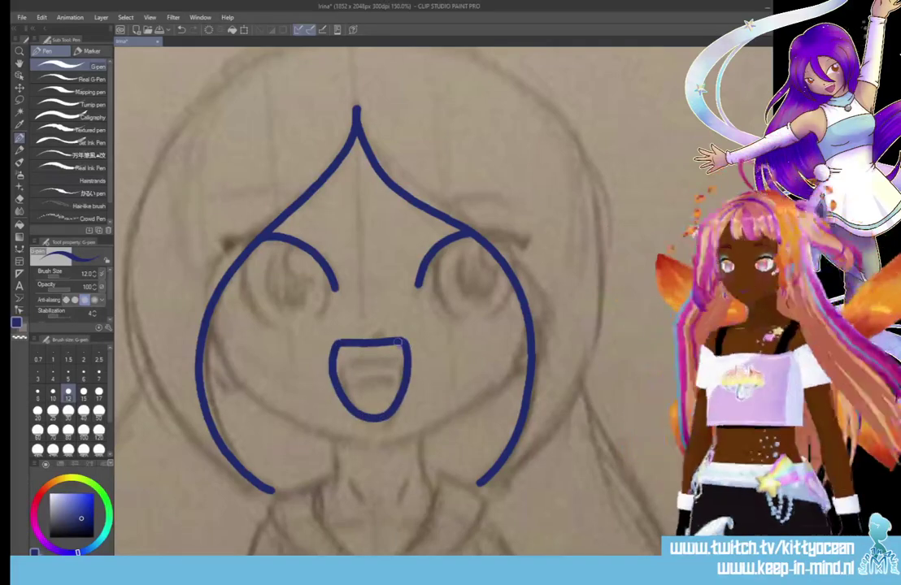
{"action": "key", "text": "ctrl+z"}
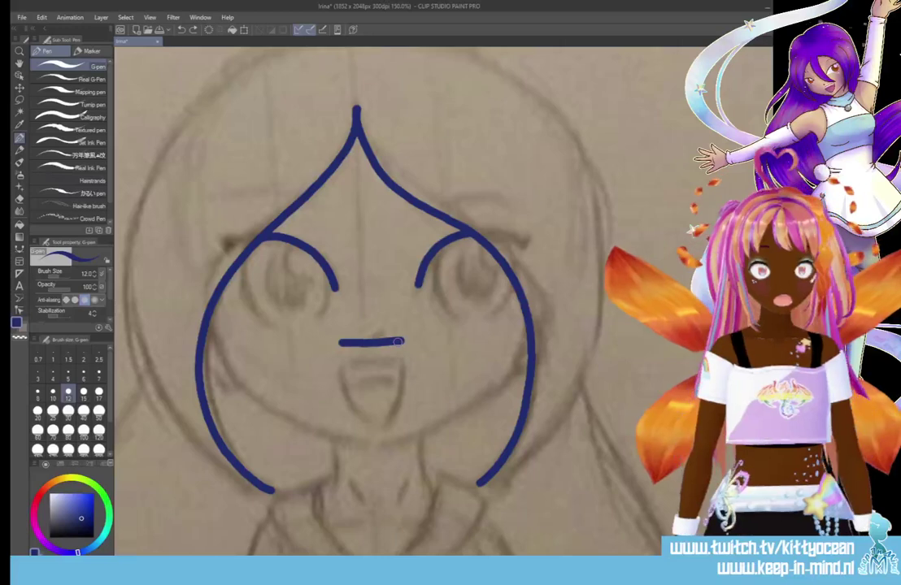
{"action": "key", "text": "super"}
{"action": "key", "text": "super"}
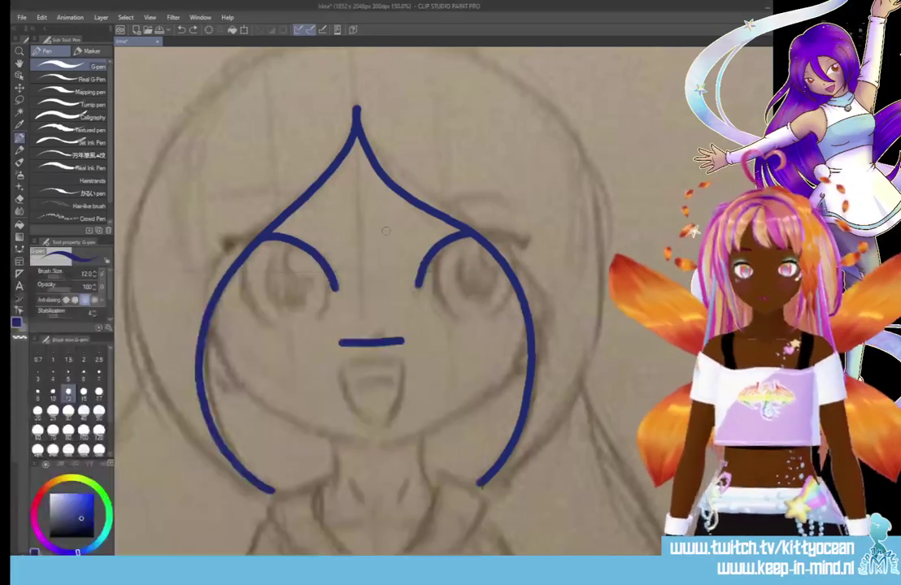
{"action": "key", "text": "ctrl+z"}
- Ink the open mouth over the sketch with a flat upper edge, a rounded lower outline and a curved tongue line
{"action": "mouse_move", "coordinate": [342, 353]}
{"action": "left_mouse_down"}
{"action": "mouse_move", "coordinate": [402, 354]}
{"action": "mouse_move", "coordinate": [336, 369]}
{"action": "mouse_move", "coordinate": [342, 401]}
{"action": "mouse_move", "coordinate": [372, 429]}
{"action": "mouse_move", "coordinate": [387, 422]}
{"action": "mouse_move", "coordinate": [406, 355]}
{"action": "left_mouse_up"}
{"action": "left_click_drag", "start_coordinate": [339, 388], "coordinate": [405, 381]}
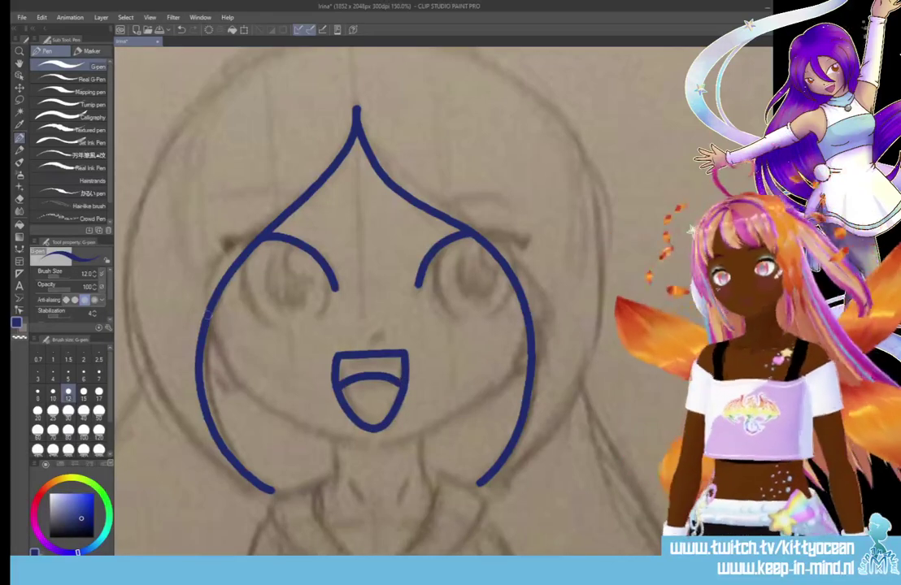
- Ink the jawline from both hair edges to the chin and erase the overlapping stroke at the chin
{"action": "mouse_move", "coordinate": [207, 316]}
{"action": "left_mouse_down"}
{"action": "mouse_move", "coordinate": [228, 375]}
{"action": "mouse_move", "coordinate": [255, 401]}
{"action": "mouse_move", "coordinate": [368, 448]}
{"action": "left_mouse_up"}
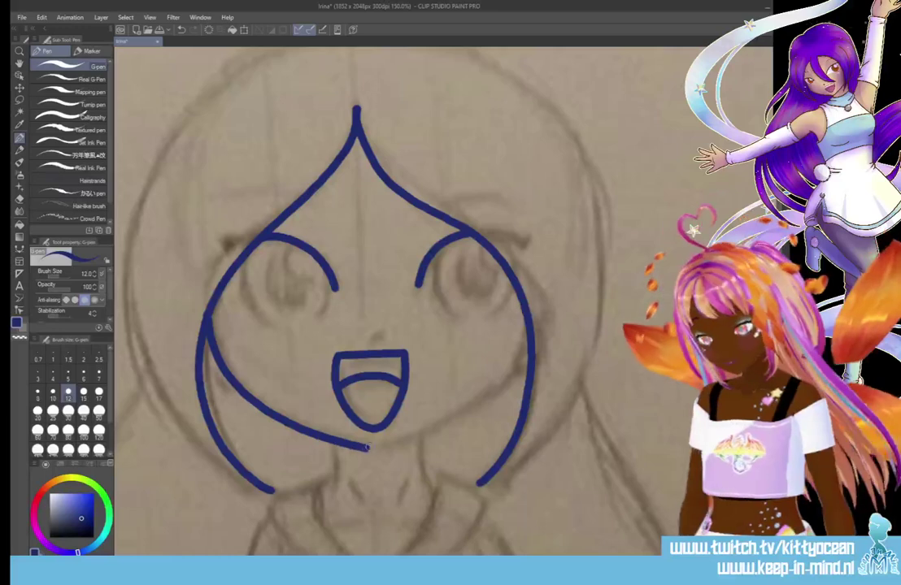
{"action": "mouse_move", "coordinate": [529, 334]}
{"action": "left_mouse_down"}
{"action": "mouse_move", "coordinate": [491, 395]}
{"action": "mouse_move", "coordinate": [374, 449]}
{"action": "left_mouse_up"}
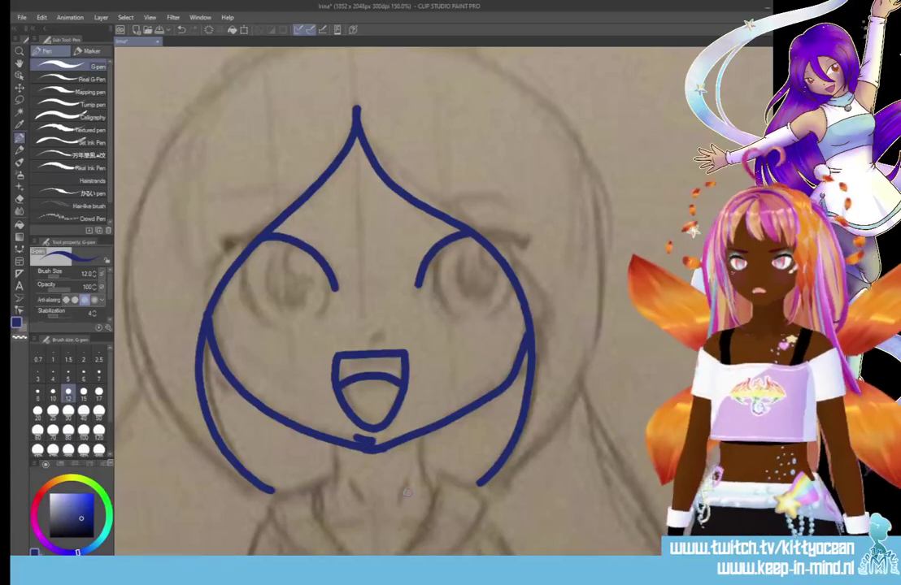
{"action": "left_click", "coordinate": [20, 199]}
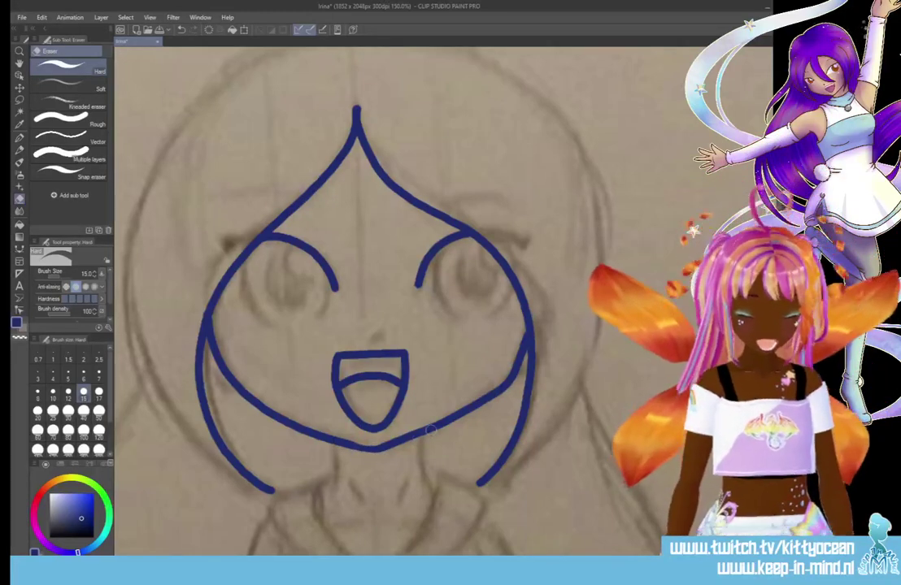
- Fill in the narrow gaps where both cheeks meet the inner hair edges with the G-pen
{"action": "left_click", "coordinate": [20, 137]}
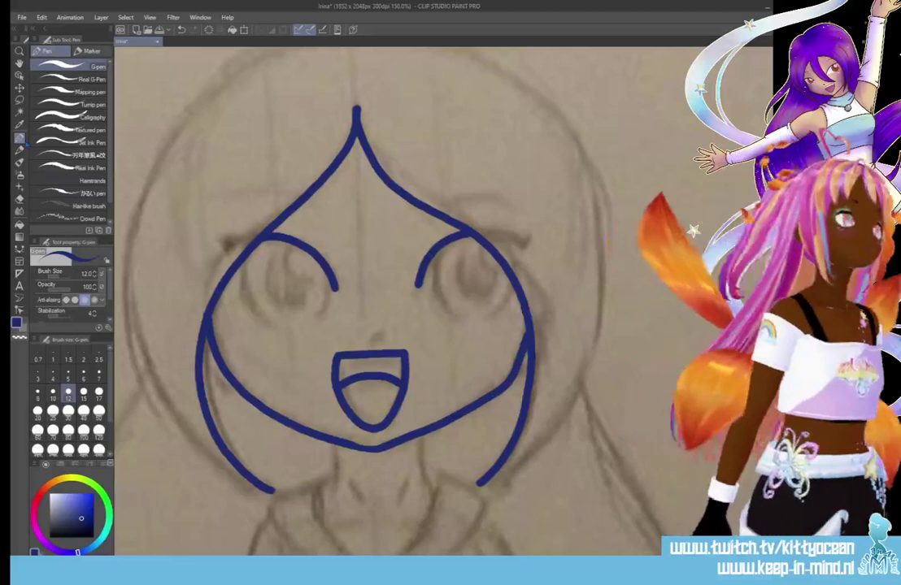
{"action": "scroll", "coordinate": [521, 333], "scroll_direction": "down", "scroll_amount": 2}
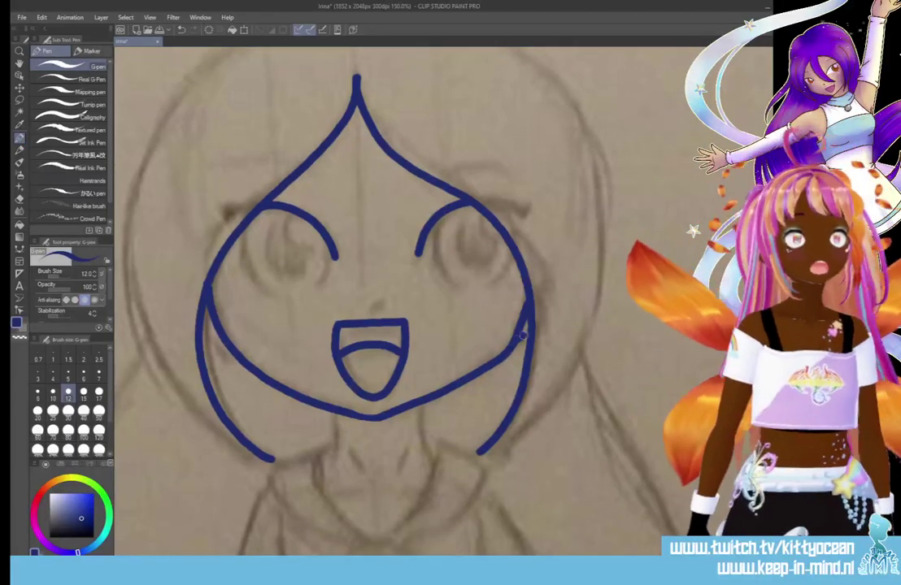
{"action": "left_click_drag", "start_coordinate": [521, 333], "coordinate": [528, 307]}
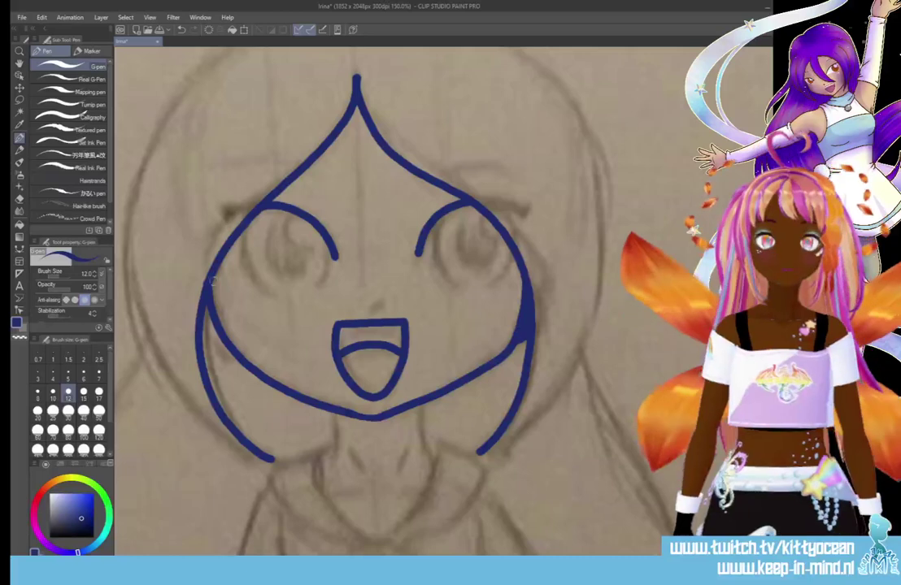
{"action": "mouse_move", "coordinate": [212, 279]}
{"action": "left_mouse_down"}
{"action": "mouse_move", "coordinate": [218, 324]}
{"action": "mouse_move", "coordinate": [213, 329]}
{"action": "left_mouse_up"}
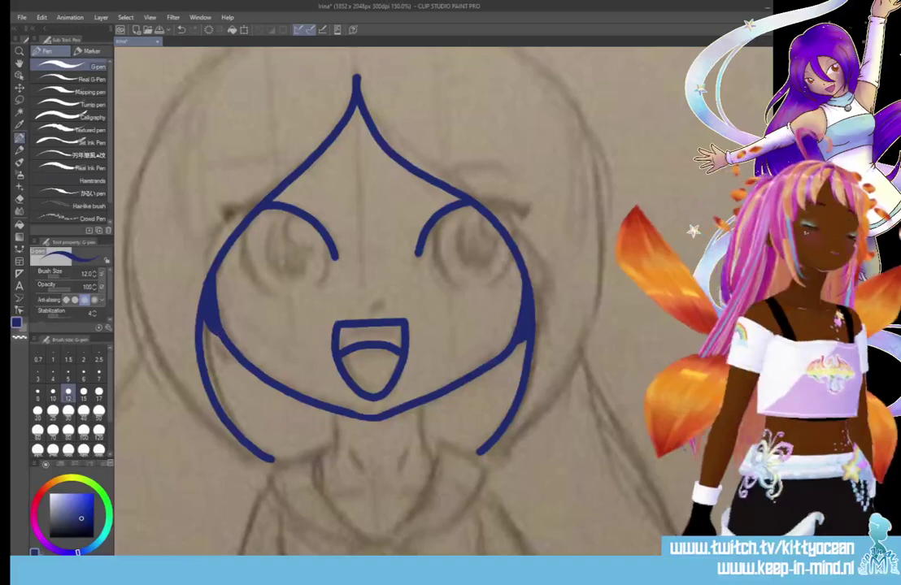
- Ink the outer hair contour on both sides, from the parting at the crown down to the hair tips
{"action": "scroll", "coordinate": [366, 285], "scroll_direction": "up", "scroll_amount": 3}
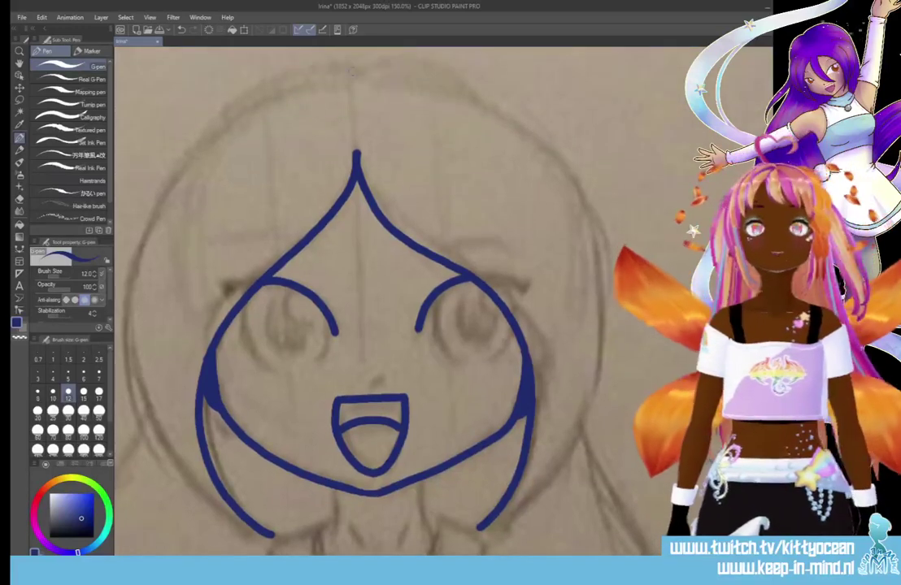
{"action": "mouse_move", "coordinate": [351, 77]}
{"action": "left_mouse_down"}
{"action": "mouse_move", "coordinate": [319, 76]}
{"action": "mouse_move", "coordinate": [244, 109]}
{"action": "mouse_move", "coordinate": [172, 179]}
{"action": "mouse_move", "coordinate": [137, 263]}
{"action": "mouse_move", "coordinate": [132, 352]}
{"action": "mouse_move", "coordinate": [154, 434]}
{"action": "mouse_move", "coordinate": [194, 493]}
{"action": "mouse_move", "coordinate": [272, 536]}
{"action": "left_mouse_up"}
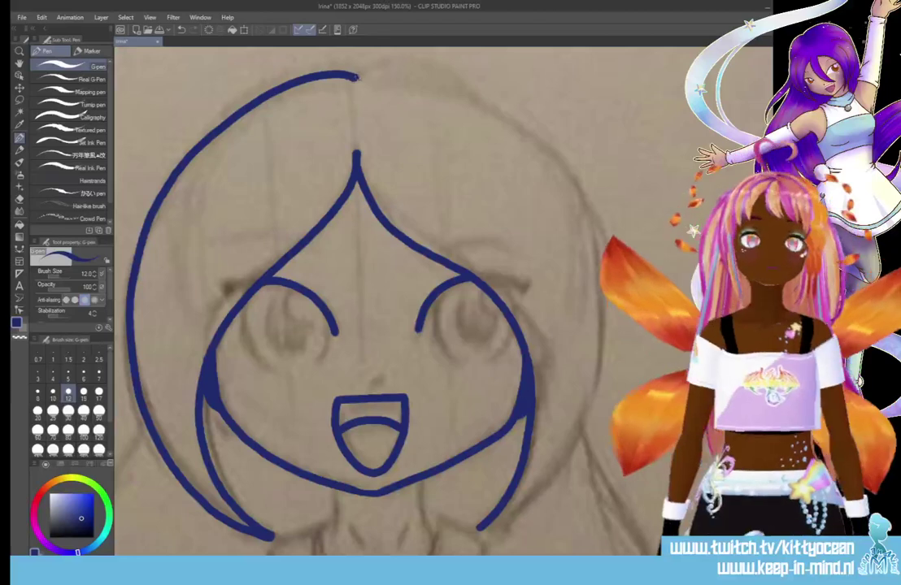
{"action": "mouse_move", "coordinate": [354, 76]}
{"action": "left_mouse_down"}
{"action": "mouse_move", "coordinate": [400, 70]}
{"action": "mouse_move", "coordinate": [457, 81]}
{"action": "mouse_move", "coordinate": [516, 110]}
{"action": "mouse_move", "coordinate": [549, 141]}
{"action": "mouse_move", "coordinate": [600, 240]}
{"action": "mouse_move", "coordinate": [606, 378]}
{"action": "mouse_move", "coordinate": [585, 447]}
{"action": "mouse_move", "coordinate": [548, 500]}
{"action": "mouse_move", "coordinate": [474, 535]}
{"action": "left_mouse_up"}
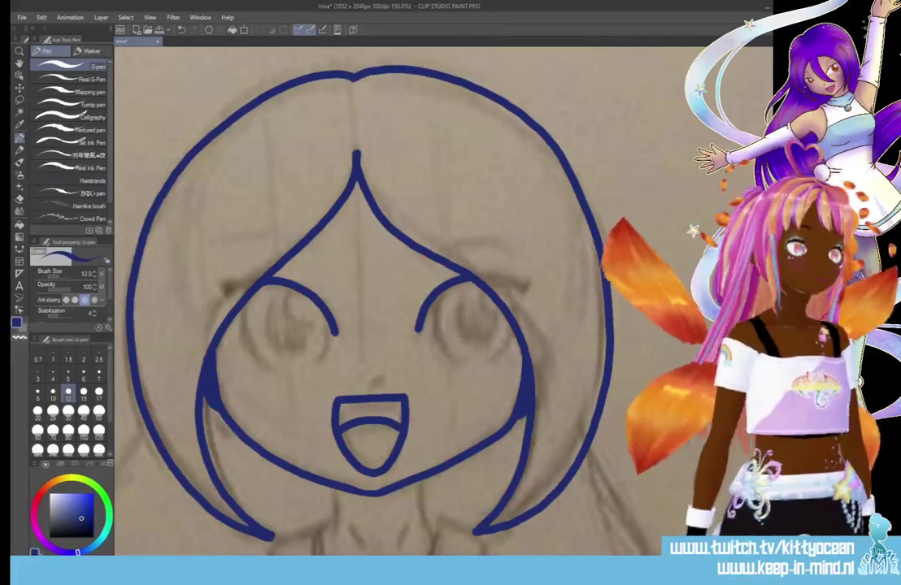
- Ink both sides of the neck below the jaw and join them with the V-shaped neckline
{"action": "scroll", "coordinate": [325, 301], "scroll_direction": "down", "scroll_amount": 5}
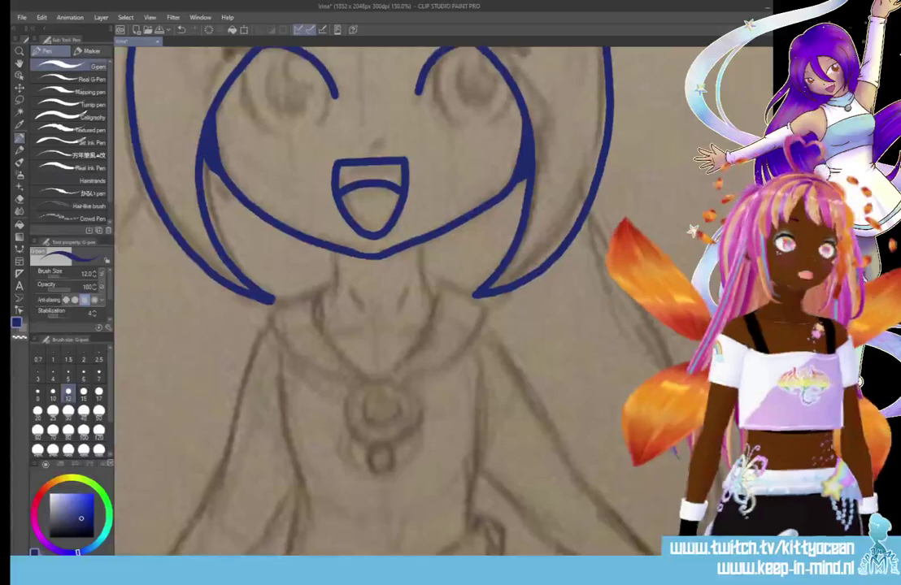
{"action": "mouse_move", "coordinate": [333, 252]}
{"action": "left_mouse_down"}
{"action": "mouse_move", "coordinate": [336, 280]}
{"action": "mouse_move", "coordinate": [314, 303]}
{"action": "left_mouse_up"}
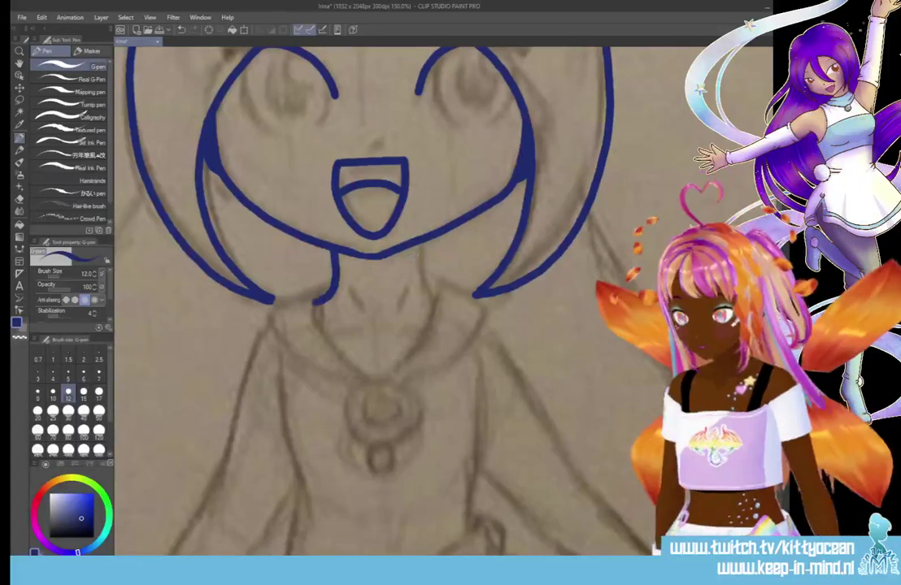
{"action": "left_click_drag", "start_coordinate": [414, 248], "coordinate": [435, 300]}
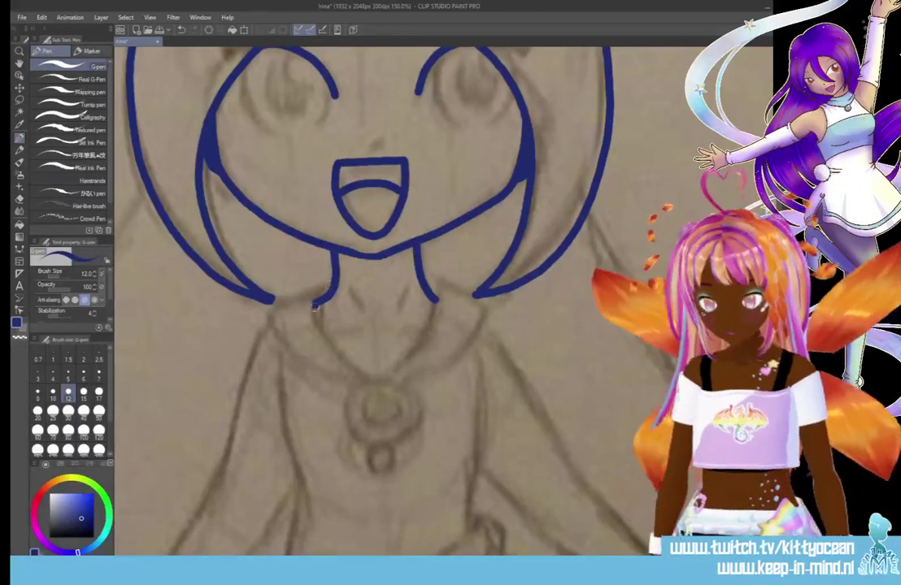
{"action": "mouse_move", "coordinate": [315, 303]}
{"action": "left_mouse_down"}
{"action": "mouse_move", "coordinate": [352, 372]}
{"action": "mouse_move", "coordinate": [374, 378]}
{"action": "mouse_move", "coordinate": [439, 305]}
{"action": "left_mouse_up"}
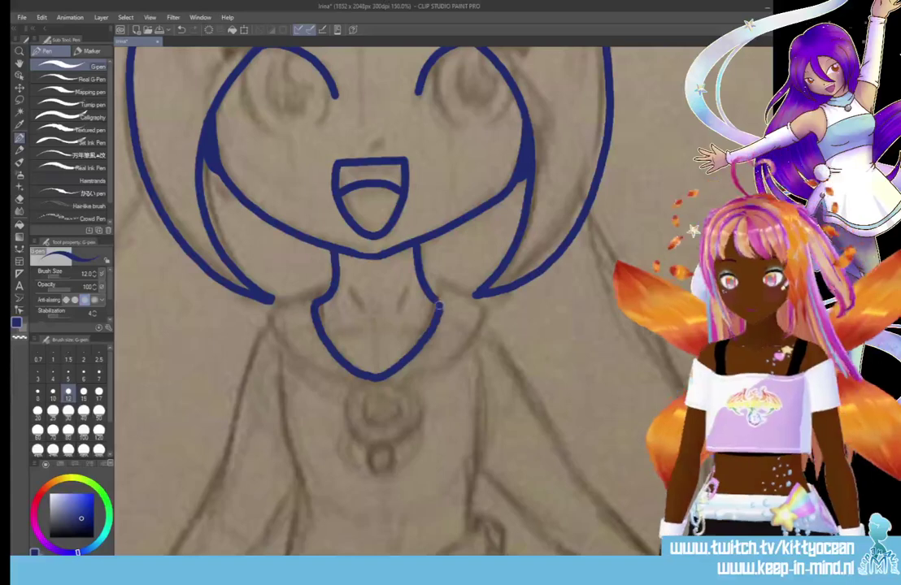
- Ink the rounded collar around the neckline and the circular pendant below it, cleaning the overlap and adding a small hanging circle
{"action": "mouse_move", "coordinate": [331, 284]}
{"action": "left_mouse_down"}
{"action": "mouse_move", "coordinate": [273, 301]}
{"action": "mouse_move", "coordinate": [269, 326]}
{"action": "mouse_move", "coordinate": [327, 379]}
{"action": "mouse_move", "coordinate": [365, 387]}
{"action": "mouse_move", "coordinate": [381, 376]}
{"action": "mouse_move", "coordinate": [395, 393]}
{"action": "mouse_move", "coordinate": [449, 363]}
{"action": "mouse_move", "coordinate": [483, 311]}
{"action": "mouse_move", "coordinate": [429, 284]}
{"action": "left_mouse_up"}
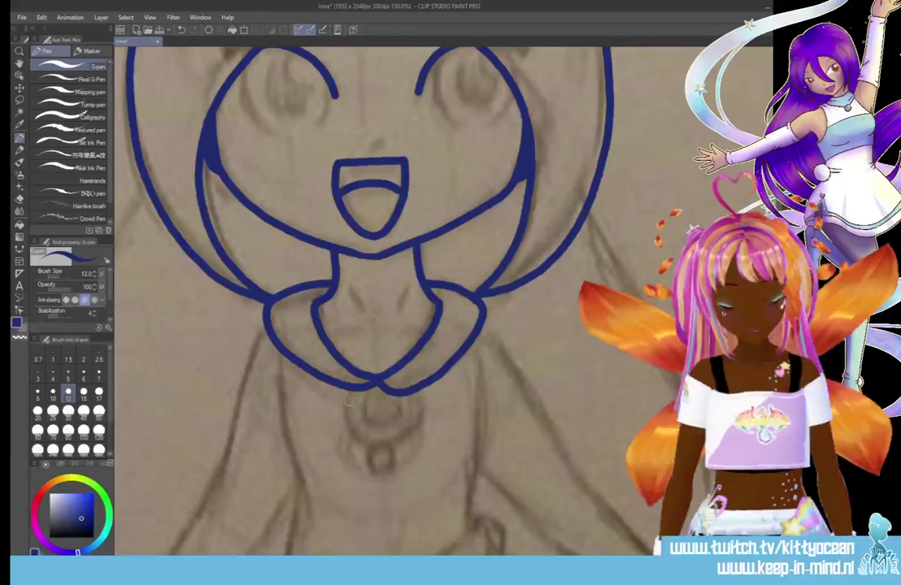
{"action": "mouse_move", "coordinate": [348, 391]}
{"action": "left_mouse_down"}
{"action": "mouse_move", "coordinate": [350, 441]}
{"action": "mouse_move", "coordinate": [386, 452]}
{"action": "mouse_move", "coordinate": [416, 423]}
{"action": "mouse_move", "coordinate": [415, 402]}
{"action": "mouse_move", "coordinate": [408, 393]}
{"action": "mouse_move", "coordinate": [362, 399]}
{"action": "mouse_move", "coordinate": [372, 387]}
{"action": "mouse_move", "coordinate": [360, 412]}
{"action": "mouse_move", "coordinate": [387, 421]}
{"action": "mouse_move", "coordinate": [371, 397]}
{"action": "left_mouse_up"}
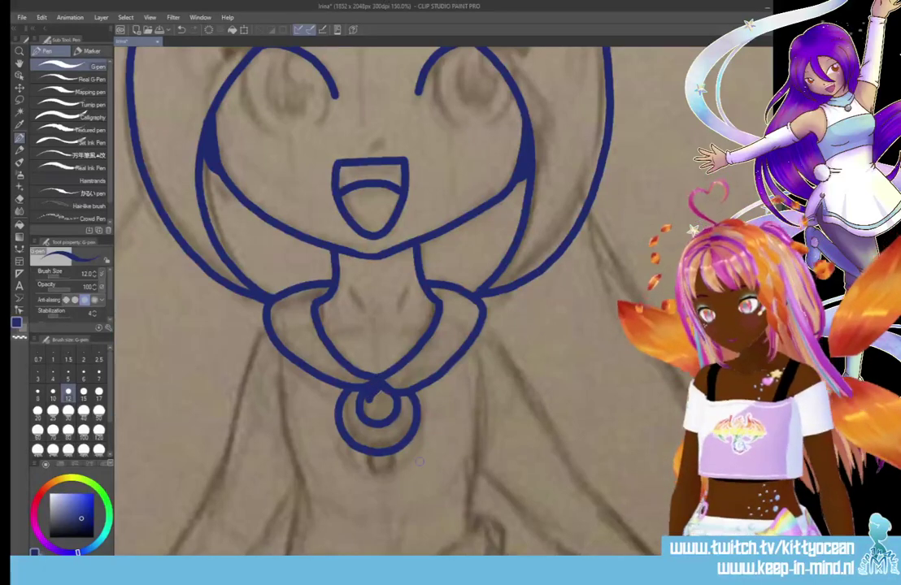
{"action": "key", "text": "e"}
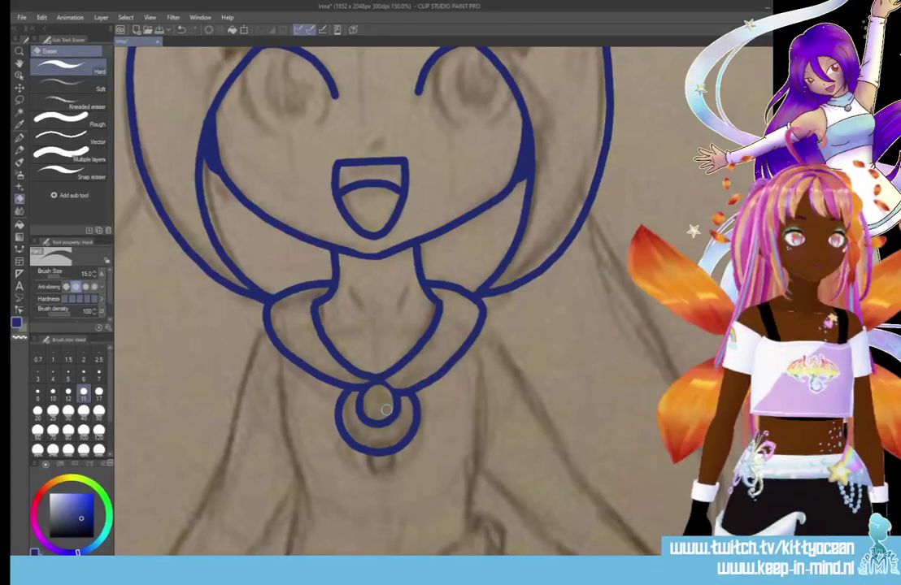
{"action": "key", "text": "p"}
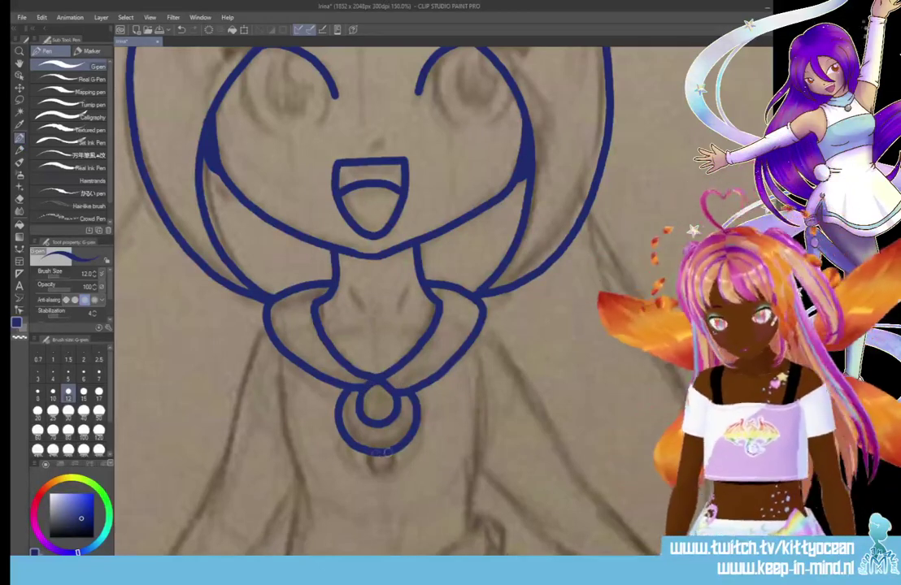
{"action": "mouse_move", "coordinate": [370, 457]}
{"action": "left_mouse_down"}
{"action": "mouse_move", "coordinate": [366, 471]}
{"action": "mouse_move", "coordinate": [391, 474]}
{"action": "mouse_move", "coordinate": [370, 458]}
{"action": "left_mouse_up"}
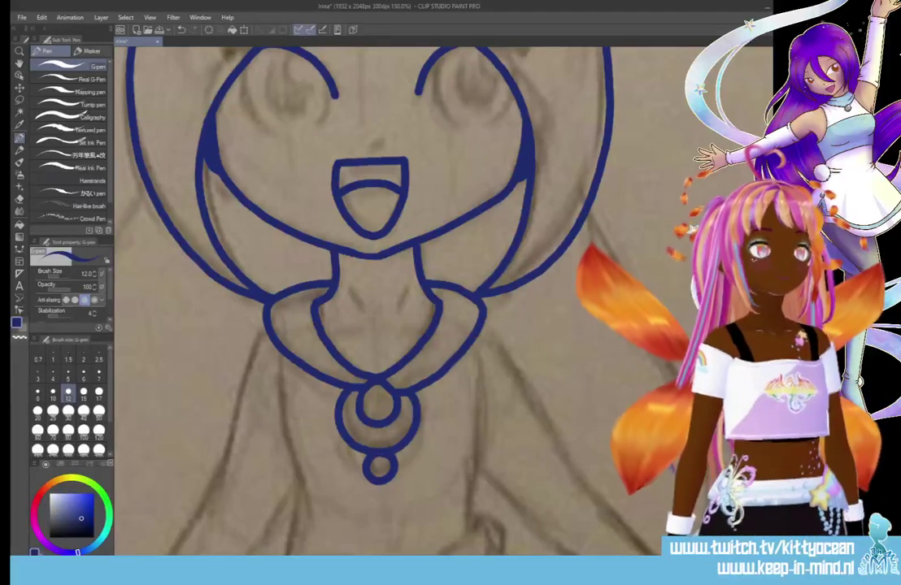
- Ink both sides of the torso and the slanted hip sash, redrawing its round knot slightly larger at the right hip
{"action": "scroll", "coordinate": [365, 301], "scroll_direction": "down", "scroll_amount": 5}
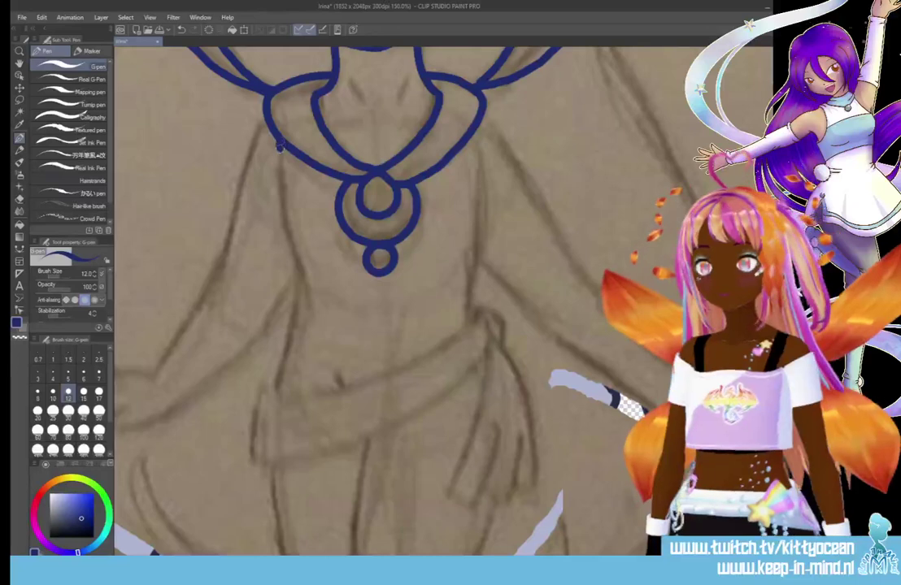
{"action": "mouse_move", "coordinate": [278, 148]}
{"action": "left_mouse_down"}
{"action": "mouse_move", "coordinate": [300, 287]}
{"action": "mouse_move", "coordinate": [276, 392]}
{"action": "left_mouse_up"}
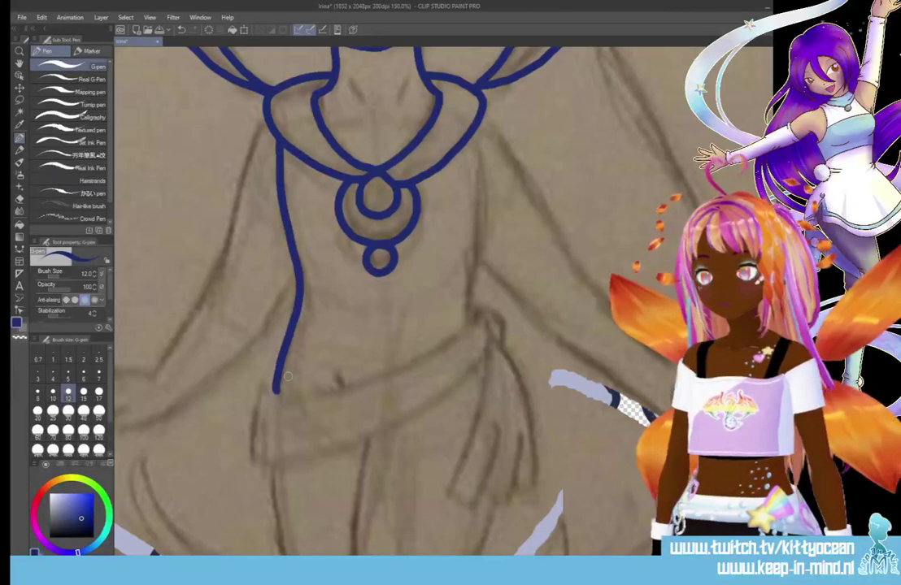
{"action": "mouse_move", "coordinate": [476, 144]}
{"action": "left_mouse_down"}
{"action": "mouse_move", "coordinate": [476, 227]}
{"action": "mouse_move", "coordinate": [464, 317]}
{"action": "left_mouse_up"}
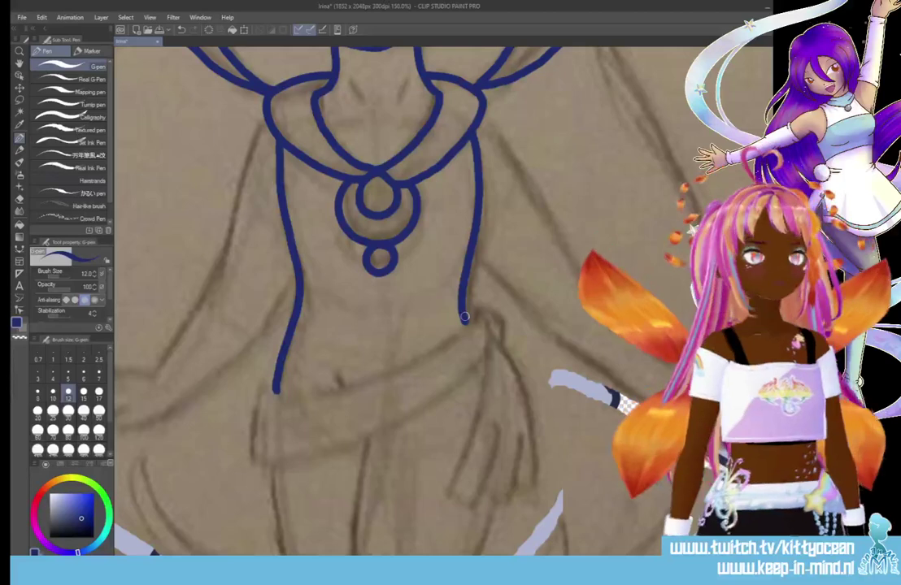
{"action": "mouse_move", "coordinate": [472, 320]}
{"action": "left_mouse_down"}
{"action": "mouse_move", "coordinate": [276, 391]}
{"action": "mouse_move", "coordinate": [253, 418]}
{"action": "mouse_move", "coordinate": [269, 468]}
{"action": "mouse_move", "coordinate": [411, 423]}
{"action": "mouse_move", "coordinate": [505, 334]}
{"action": "mouse_move", "coordinate": [483, 315]}
{"action": "left_mouse_up"}
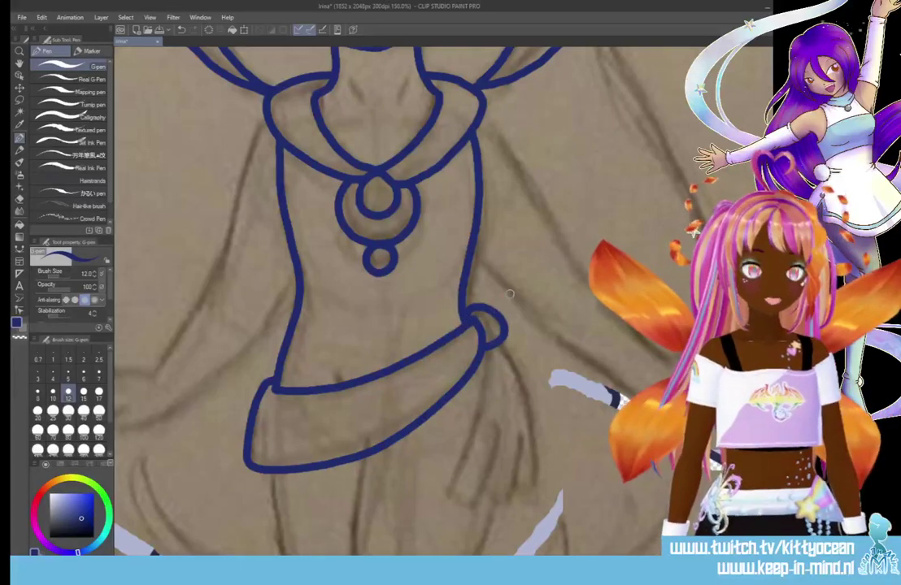
{"action": "key", "text": "ctrl+z"}
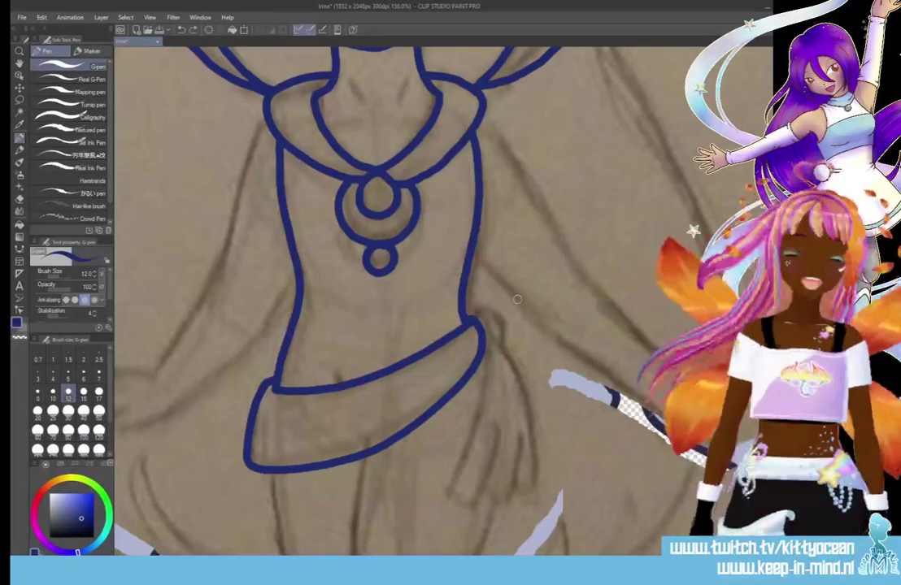
{"action": "left_click_drag", "start_coordinate": [475, 313], "coordinate": [486, 341]}
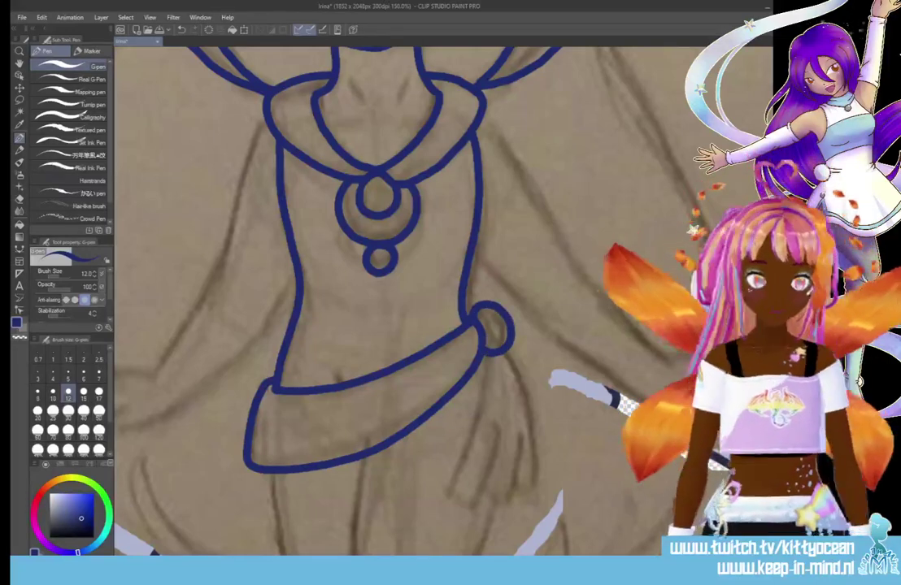
- Ink the sash's hanging tail below the knot, with two inner fold lines and a stepped lower hem
{"action": "scroll", "coordinate": [443, 301], "scroll_direction": "down", "scroll_amount": 5}
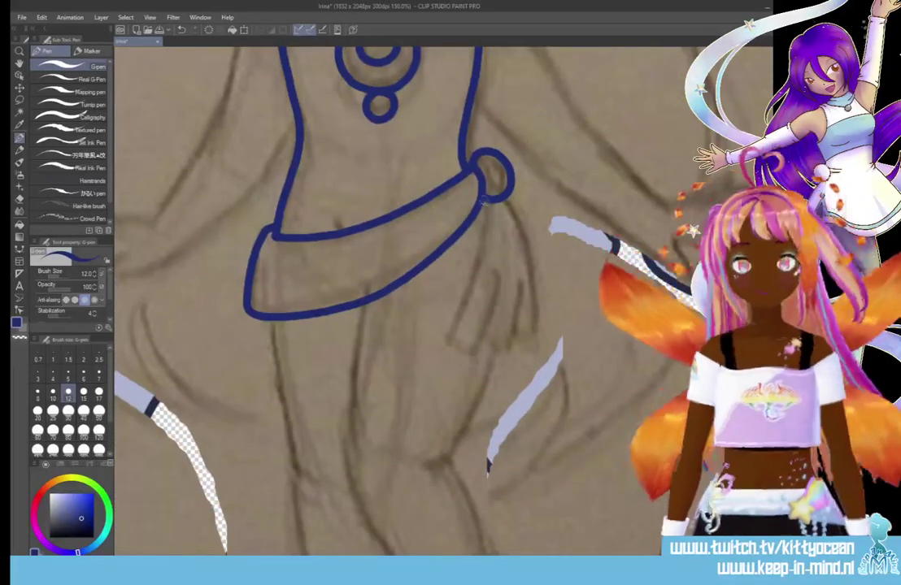
{"action": "left_click_drag", "start_coordinate": [482, 196], "coordinate": [447, 321]}
{"action": "mouse_move", "coordinate": [497, 268]}
{"action": "left_mouse_down"}
{"action": "mouse_move", "coordinate": [487, 349]}
{"action": "mouse_move", "coordinate": [439, 346]}
{"action": "left_mouse_up"}
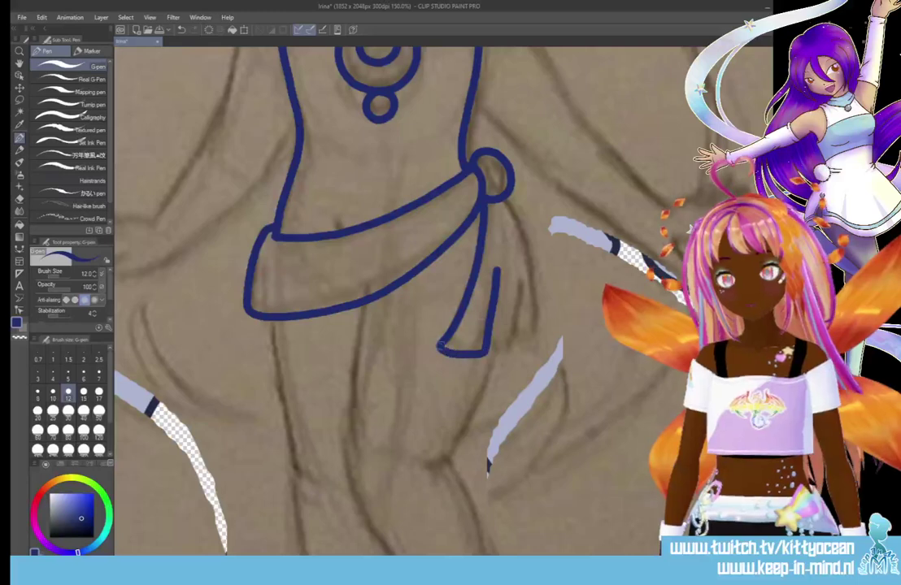
{"action": "left_click_drag", "start_coordinate": [514, 267], "coordinate": [520, 336]}
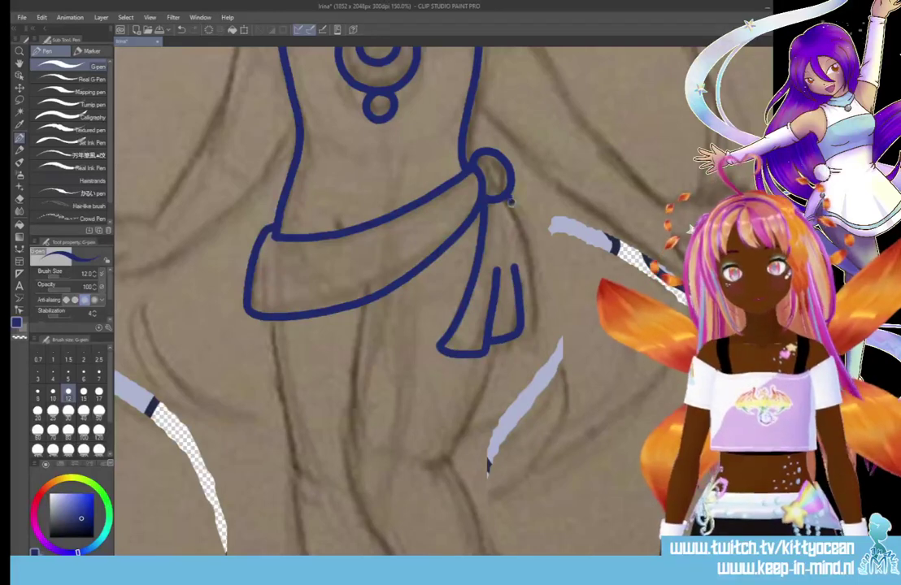
{"action": "mouse_move", "coordinate": [504, 195]}
{"action": "left_mouse_down"}
{"action": "mouse_move", "coordinate": [546, 302]}
{"action": "mouse_move", "coordinate": [526, 320]}
{"action": "left_mouse_up"}
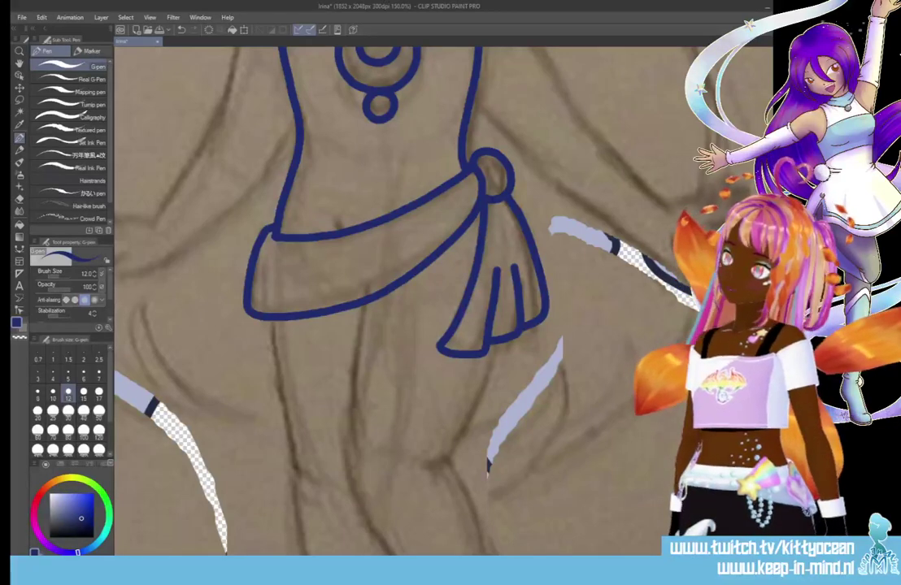
- Ink the contours of both legs from the sash down to the boot cuffs, with short crease marks at the knees
{"action": "scroll", "coordinate": [390, 301], "scroll_direction": "down", "scroll_amount": 5}
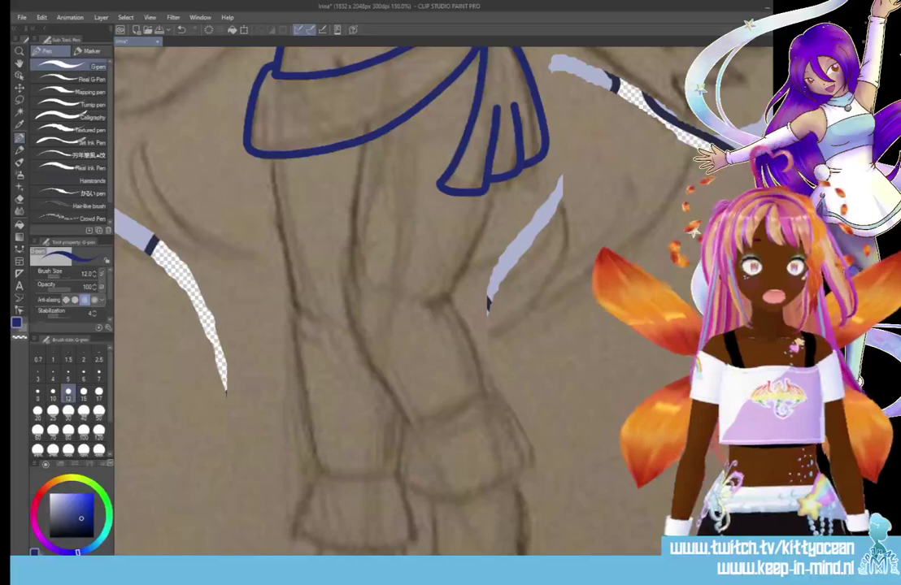
{"action": "mouse_move", "coordinate": [491, 190]}
{"action": "left_mouse_down"}
{"action": "mouse_move", "coordinate": [454, 283]}
{"action": "mouse_move", "coordinate": [432, 300]}
{"action": "mouse_move", "coordinate": [461, 320]}
{"action": "mouse_move", "coordinate": [480, 389]}
{"action": "left_mouse_up"}
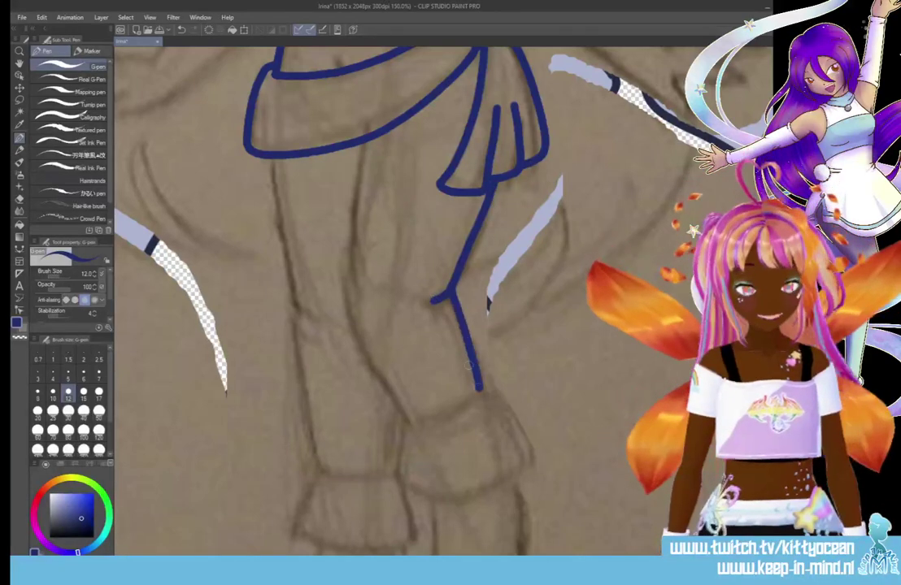
{"action": "mouse_move", "coordinate": [364, 143]}
{"action": "left_mouse_down"}
{"action": "mouse_move", "coordinate": [349, 297]}
{"action": "mouse_move", "coordinate": [409, 416]}
{"action": "left_mouse_up"}
{"action": "left_click_drag", "start_coordinate": [273, 160], "coordinate": [300, 337]}
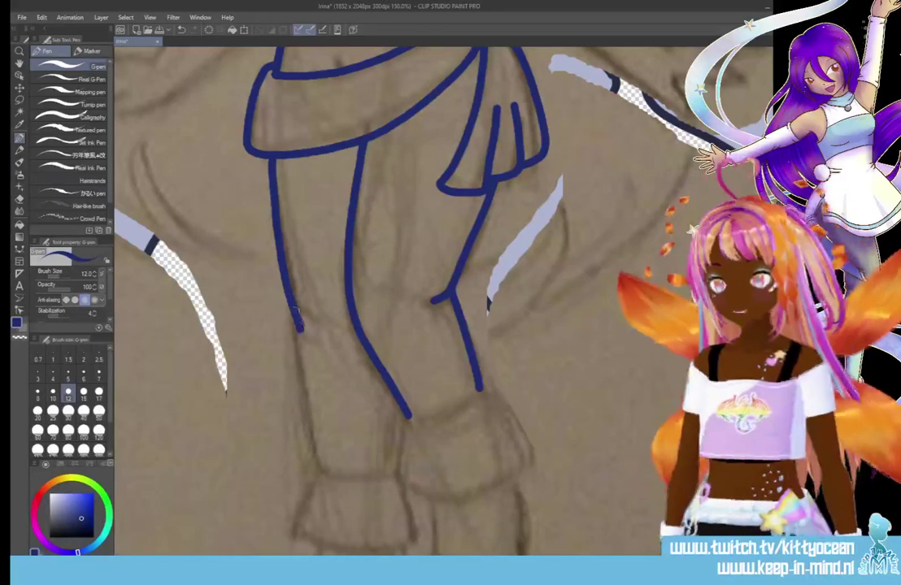
{"action": "left_click_drag", "start_coordinate": [294, 318], "coordinate": [310, 470]}
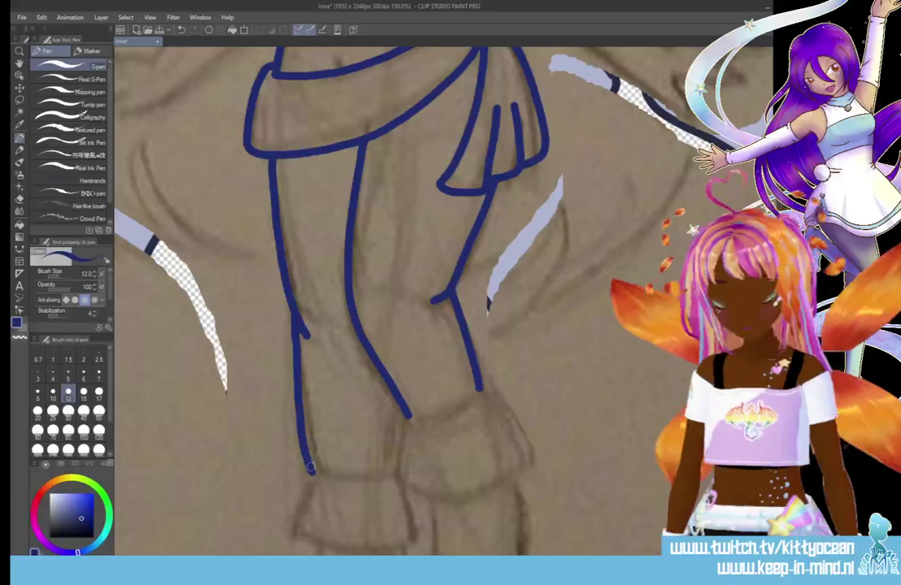
- Ink the flared boot cuffs at the lower end of both legs
{"action": "mouse_move", "coordinate": [486, 391]}
{"action": "left_mouse_down"}
{"action": "mouse_move", "coordinate": [403, 421]}
{"action": "mouse_move", "coordinate": [395, 486]}
{"action": "mouse_move", "coordinate": [452, 498]}
{"action": "mouse_move", "coordinate": [512, 472]}
{"action": "mouse_move", "coordinate": [529, 452]}
{"action": "left_mouse_up"}
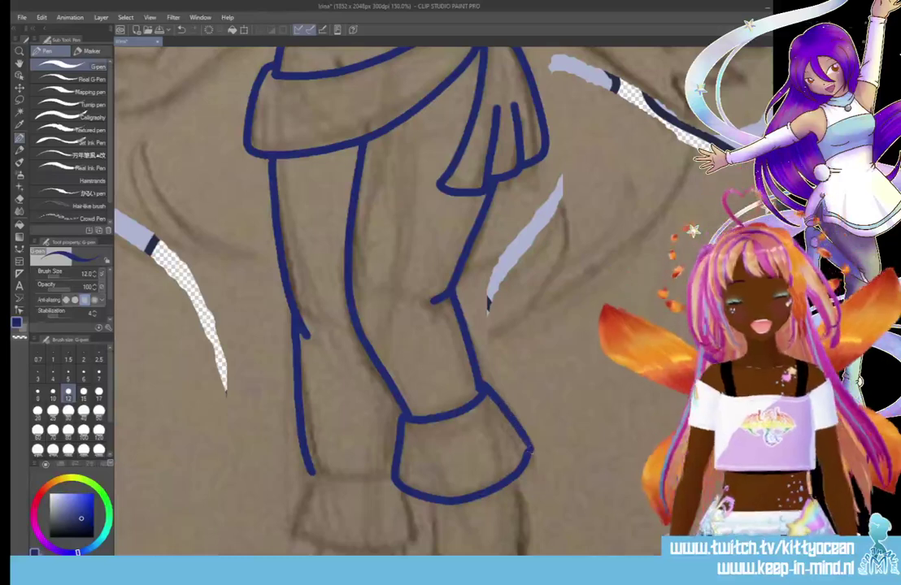
{"action": "left_click_drag", "start_coordinate": [483, 390], "coordinate": [533, 452]}
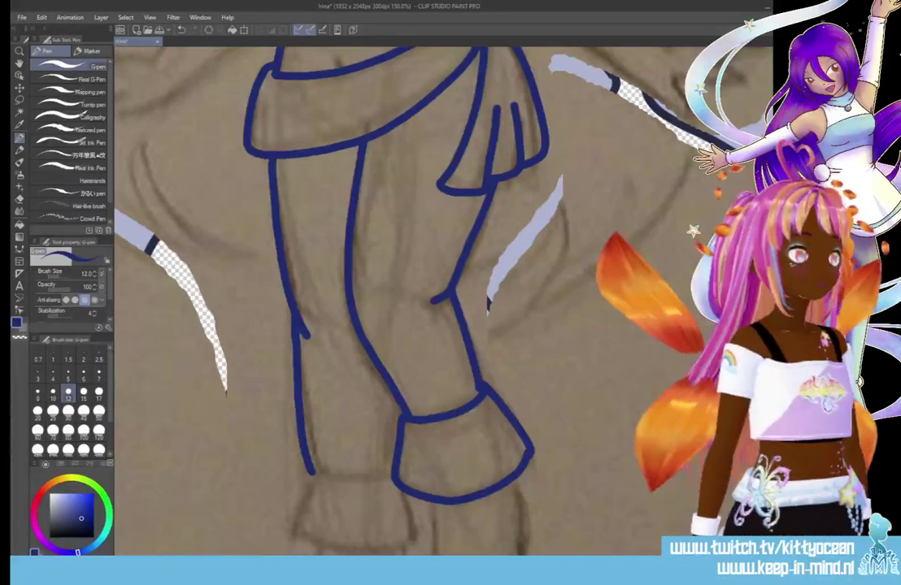
{"action": "scroll", "coordinate": [444, 297], "scroll_direction": "down", "scroll_amount": 5}
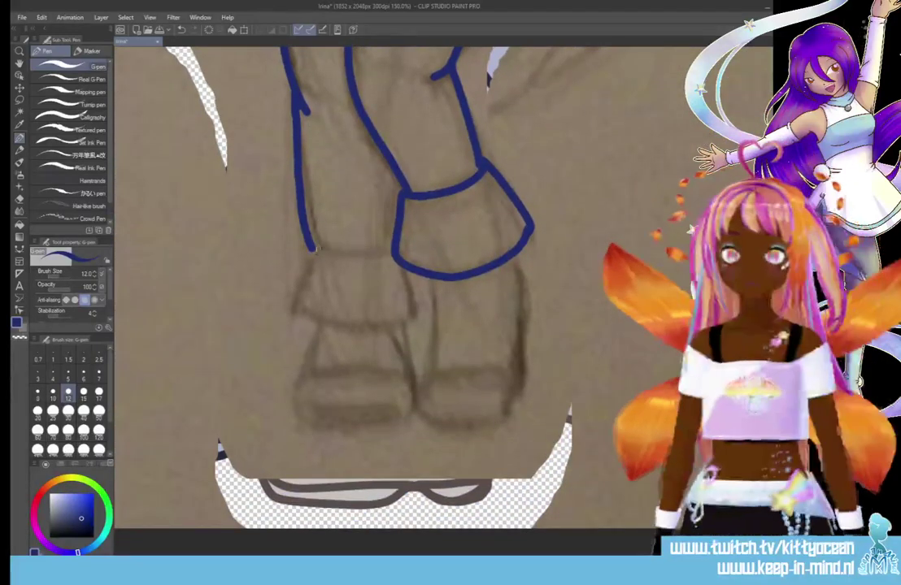
{"action": "left_click_drag", "start_coordinate": [316, 252], "coordinate": [391, 257]}
{"action": "mouse_move", "coordinate": [310, 254]}
{"action": "left_mouse_down"}
{"action": "mouse_move", "coordinate": [290, 282]}
{"action": "mouse_move", "coordinate": [329, 319]}
{"action": "mouse_move", "coordinate": [387, 319]}
{"action": "mouse_move", "coordinate": [413, 306]}
{"action": "left_mouse_up"}
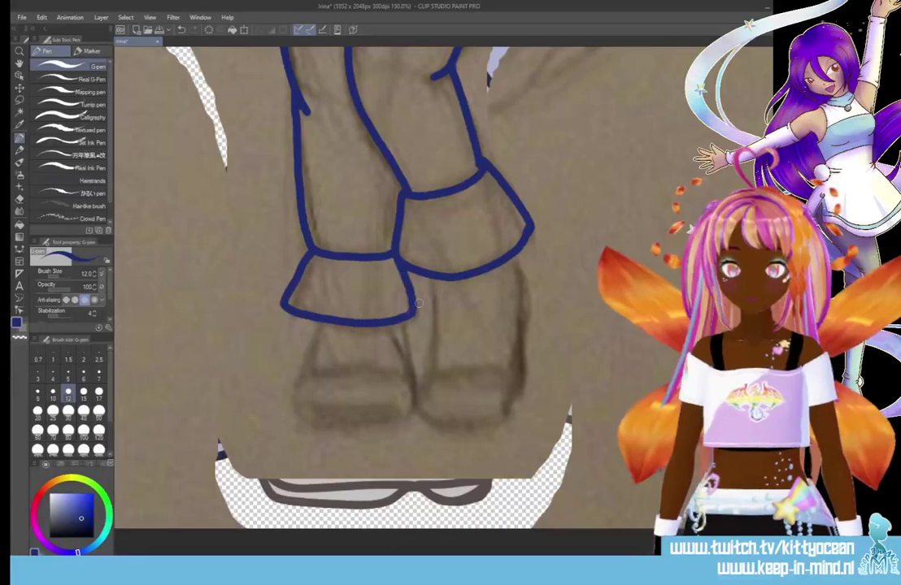
- Ink the boot below the right-hand cuff, including its toe cap, and thicken its outer edge and sole
{"action": "mouse_move", "coordinate": [518, 256]}
{"action": "left_mouse_down"}
{"action": "mouse_move", "coordinate": [513, 411]}
{"action": "mouse_move", "coordinate": [480, 423]}
{"action": "mouse_move", "coordinate": [432, 418]}
{"action": "mouse_move", "coordinate": [420, 382]}
{"action": "mouse_move", "coordinate": [488, 363]}
{"action": "left_mouse_up"}
{"action": "left_click_drag", "start_coordinate": [429, 276], "coordinate": [433, 347]}
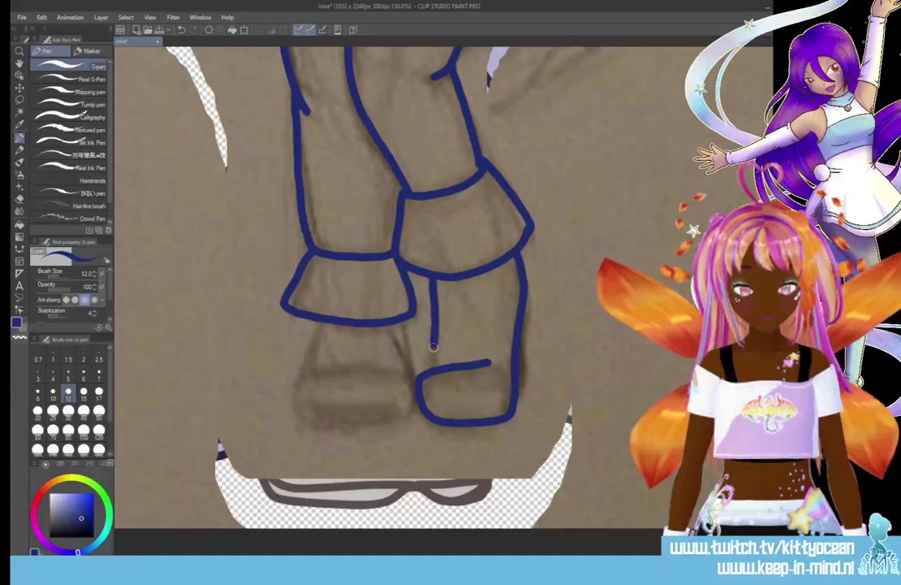
{"action": "mouse_move", "coordinate": [520, 257]}
{"action": "left_mouse_down"}
{"action": "mouse_move", "coordinate": [526, 332]}
{"action": "mouse_move", "coordinate": [518, 389]}
{"action": "mouse_move", "coordinate": [501, 415]}
{"action": "left_mouse_up"}
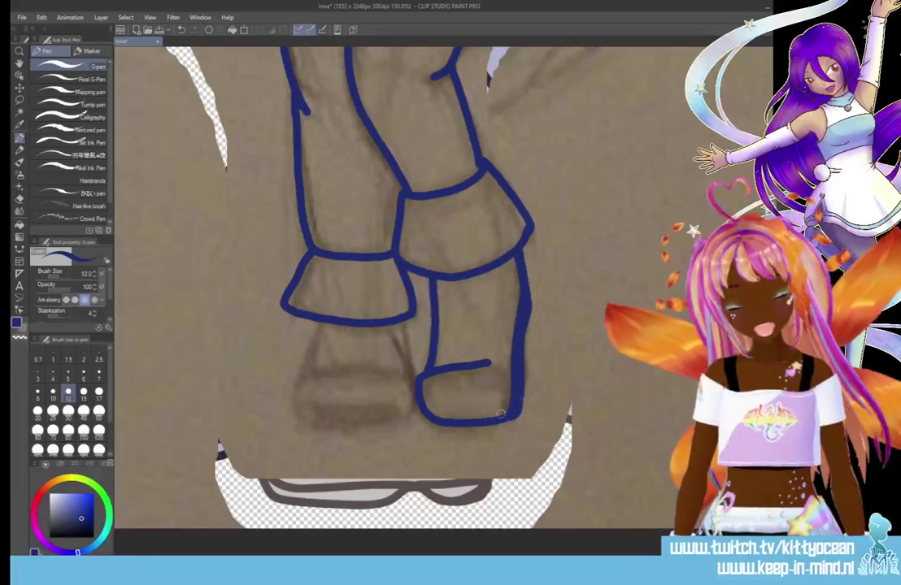
{"action": "mouse_move", "coordinate": [421, 412]}
{"action": "left_mouse_down"}
{"action": "mouse_move", "coordinate": [428, 426]}
{"action": "mouse_move", "coordinate": [445, 429]}
{"action": "mouse_move", "coordinate": [522, 413]}
{"action": "left_mouse_up"}
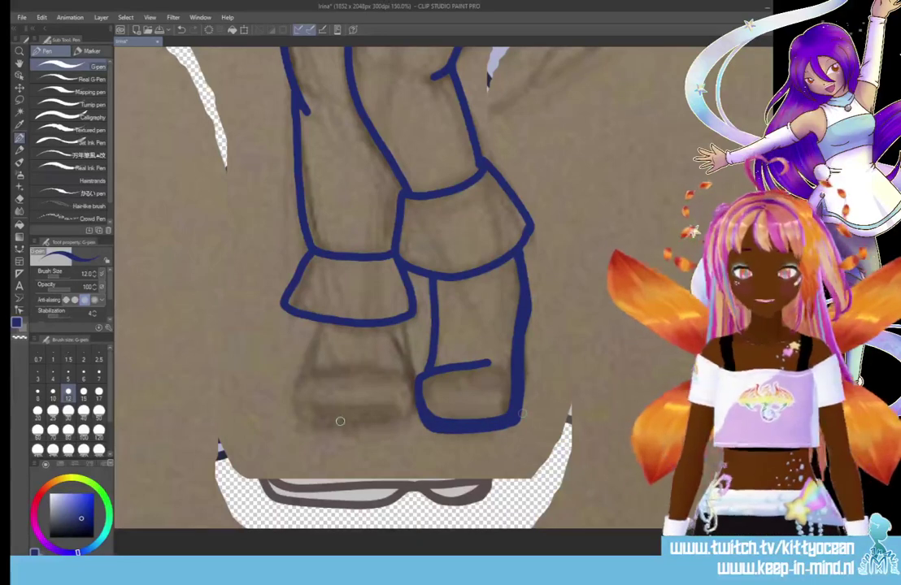
- Ink the left-hand boot's toe cap with a thickened sole and join it to the cuff with two shaft lines
{"action": "mouse_move", "coordinate": [419, 374]}
{"action": "left_mouse_down"}
{"action": "mouse_move", "coordinate": [311, 372]}
{"action": "mouse_move", "coordinate": [296, 390]}
{"action": "mouse_move", "coordinate": [298, 415]}
{"action": "mouse_move", "coordinate": [365, 424]}
{"action": "mouse_move", "coordinate": [414, 394]}
{"action": "left_mouse_up"}
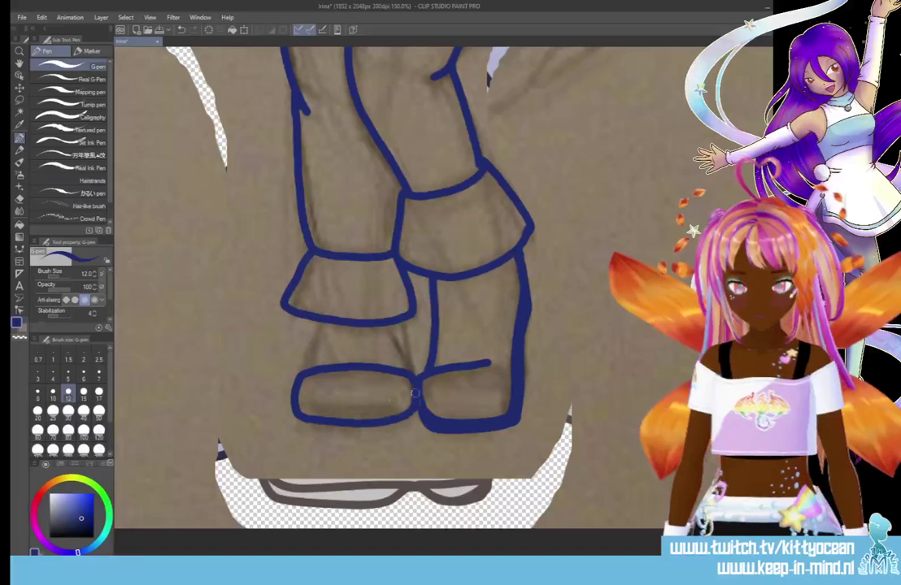
{"action": "mouse_move", "coordinate": [293, 402]}
{"action": "left_mouse_down"}
{"action": "mouse_move", "coordinate": [397, 428]}
{"action": "mouse_move", "coordinate": [416, 407]}
{"action": "mouse_move", "coordinate": [390, 423]}
{"action": "mouse_move", "coordinate": [299, 420]}
{"action": "left_mouse_up"}
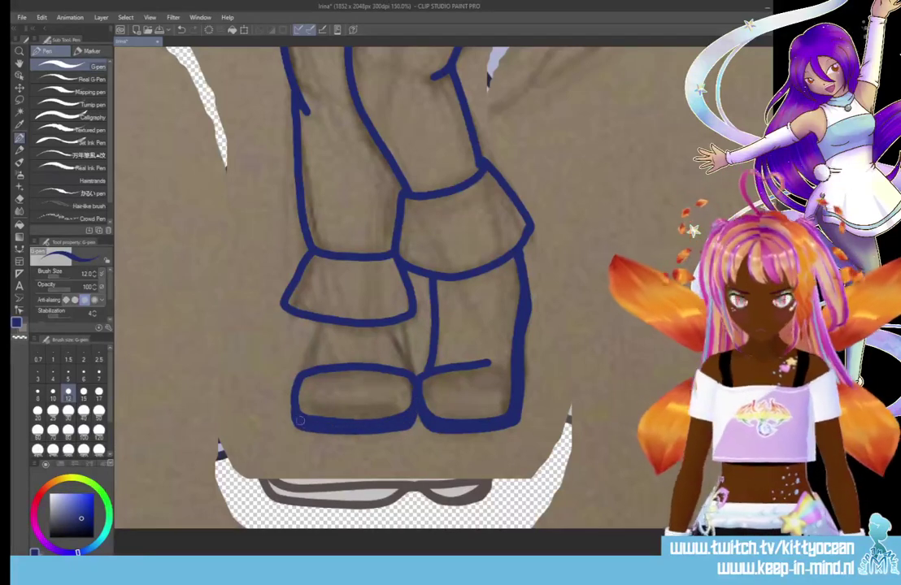
{"action": "left_click_drag", "start_coordinate": [317, 322], "coordinate": [304, 376]}
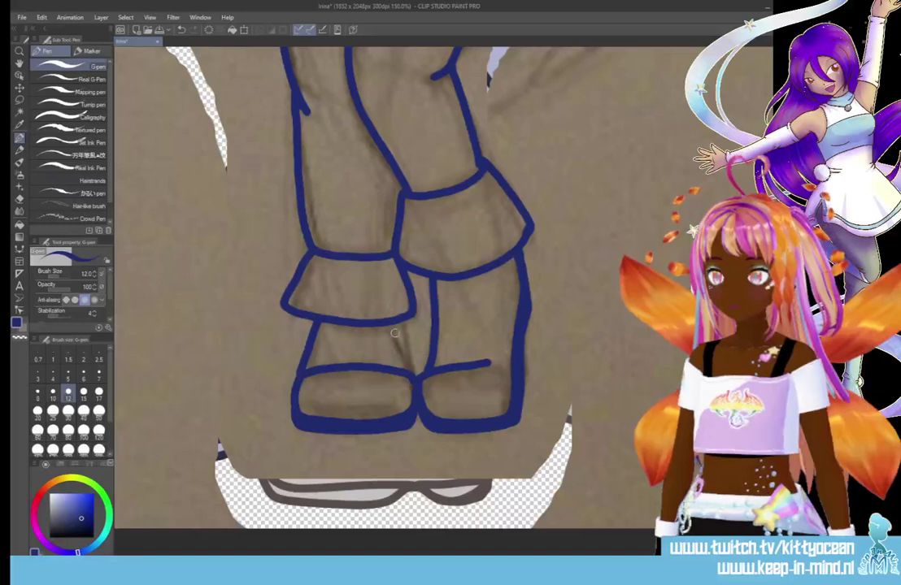
{"action": "left_click_drag", "start_coordinate": [392, 324], "coordinate": [407, 373]}
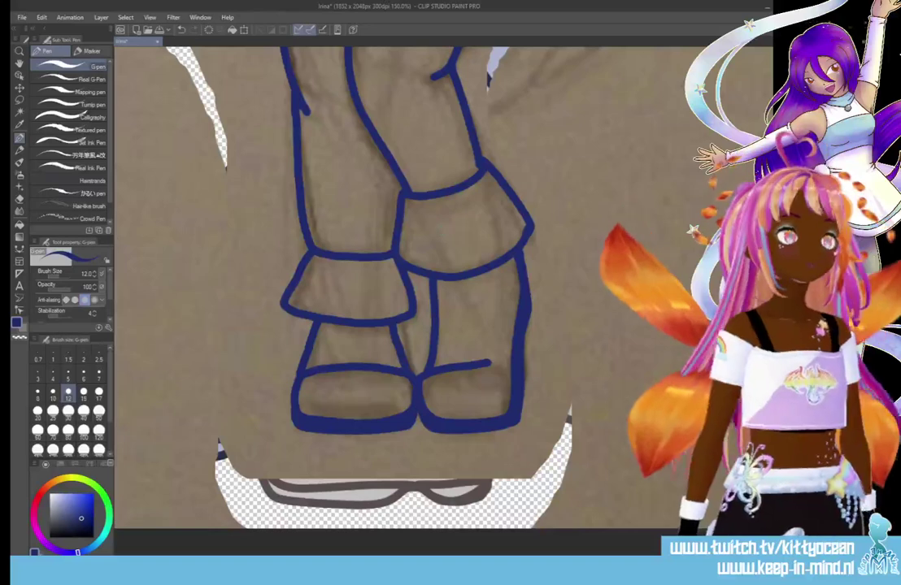
- Ink the arm on the figure's left-hand side from the collar to the wrist, including the outstretched hand with its fingers and thumb
{"action": "scroll", "coordinate": [349, 284], "scroll_direction": "up", "scroll_amount": 10}
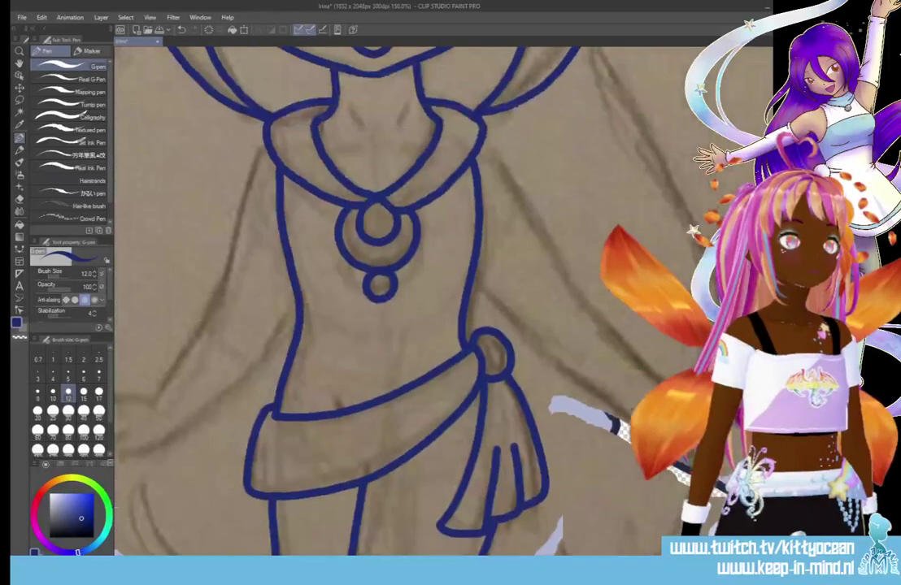
{"action": "scroll", "coordinate": [449, 508], "scroll_direction": "left", "scroll_amount": 5}
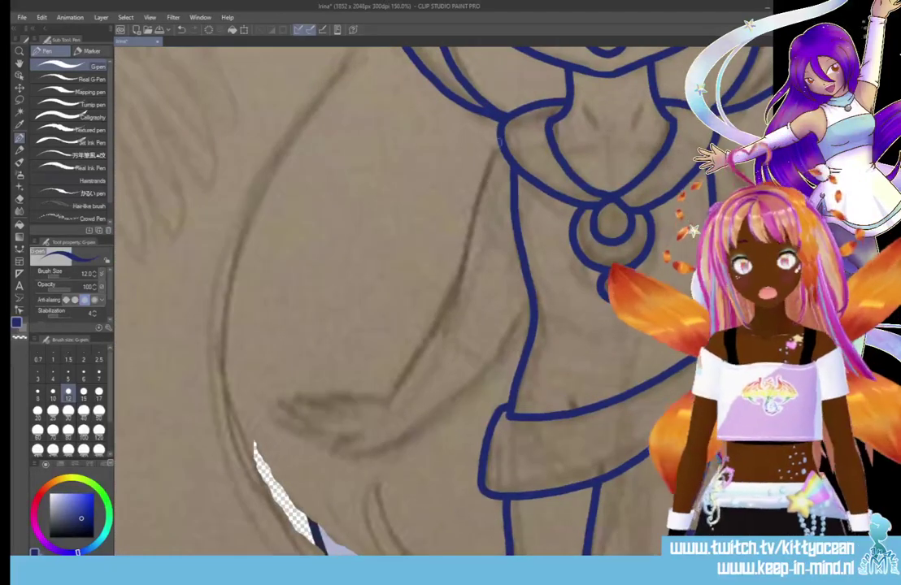
{"action": "mouse_move", "coordinate": [497, 145]}
{"action": "left_mouse_down"}
{"action": "mouse_move", "coordinate": [457, 273]}
{"action": "mouse_move", "coordinate": [382, 398]}
{"action": "mouse_move", "coordinate": [410, 427]}
{"action": "mouse_move", "coordinate": [498, 358]}
{"action": "left_mouse_up"}
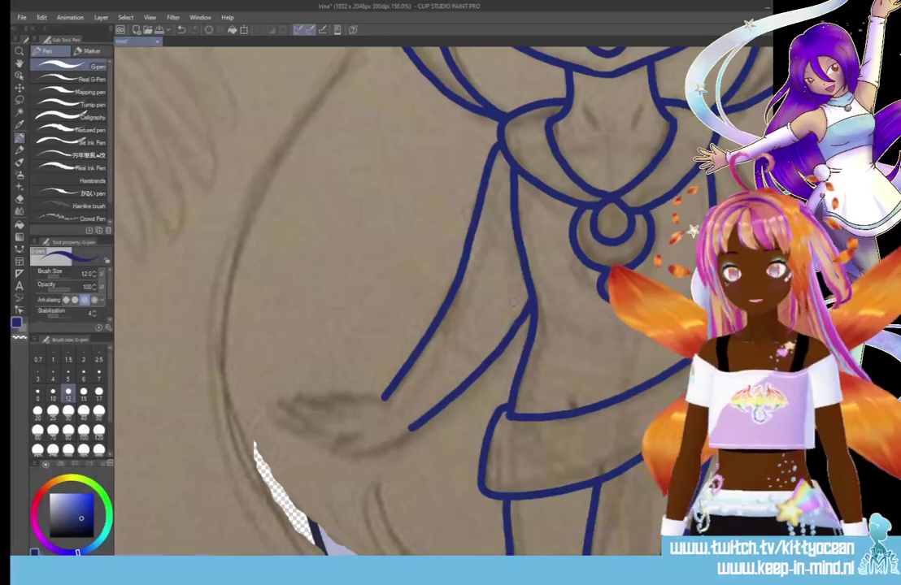
{"action": "mouse_move", "coordinate": [411, 427]}
{"action": "left_mouse_down"}
{"action": "mouse_move", "coordinate": [379, 449]}
{"action": "mouse_move", "coordinate": [342, 451]}
{"action": "mouse_move", "coordinate": [338, 463]}
{"action": "mouse_move", "coordinate": [350, 469]}
{"action": "mouse_move", "coordinate": [334, 436]}
{"action": "mouse_move", "coordinate": [299, 429]}
{"action": "mouse_move", "coordinate": [281, 411]}
{"action": "mouse_move", "coordinate": [321, 412]}
{"action": "mouse_move", "coordinate": [306, 394]}
{"action": "mouse_move", "coordinate": [376, 395]}
{"action": "left_mouse_up"}
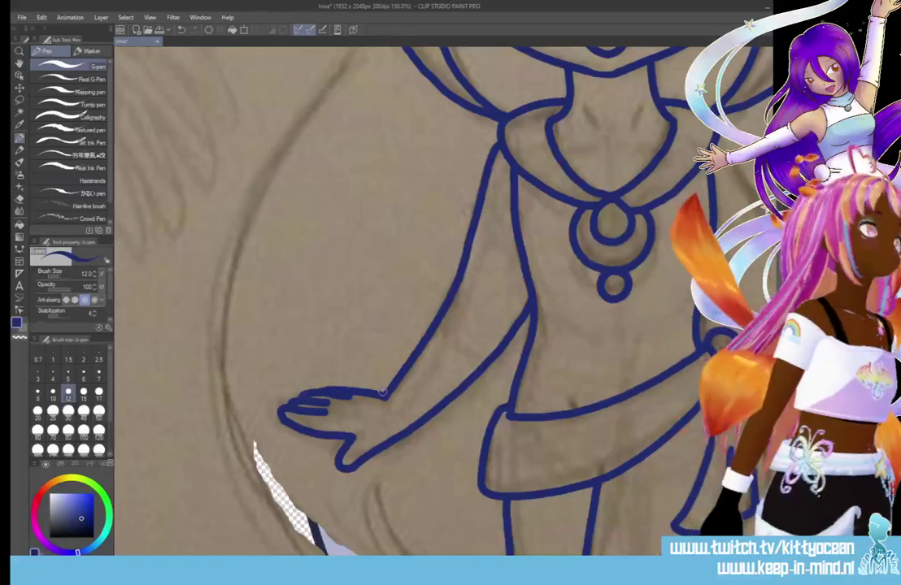
{"action": "left_click_drag", "start_coordinate": [419, 558], "coordinate": [524, 556]}
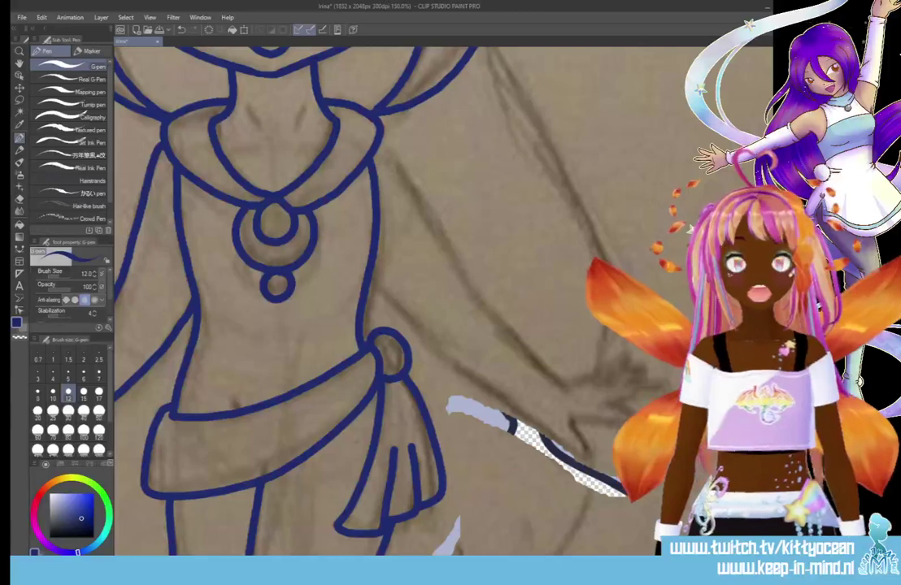
- Ink the arm on the figure's right-hand side from the collar to the wrist, with an outstretched hand, thumb and fingers
{"action": "left_click_drag", "start_coordinate": [376, 137], "coordinate": [470, 289]}
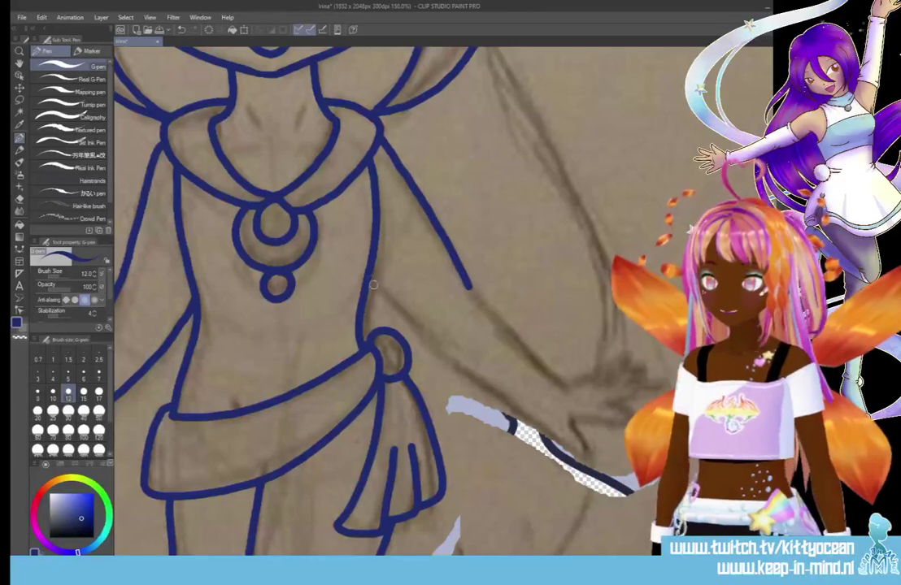
{"action": "mouse_move", "coordinate": [362, 280]}
{"action": "left_mouse_down"}
{"action": "mouse_move", "coordinate": [382, 309]}
{"action": "mouse_move", "coordinate": [561, 452]}
{"action": "mouse_move", "coordinate": [570, 419]}
{"action": "mouse_move", "coordinate": [635, 432]}
{"action": "left_mouse_up"}
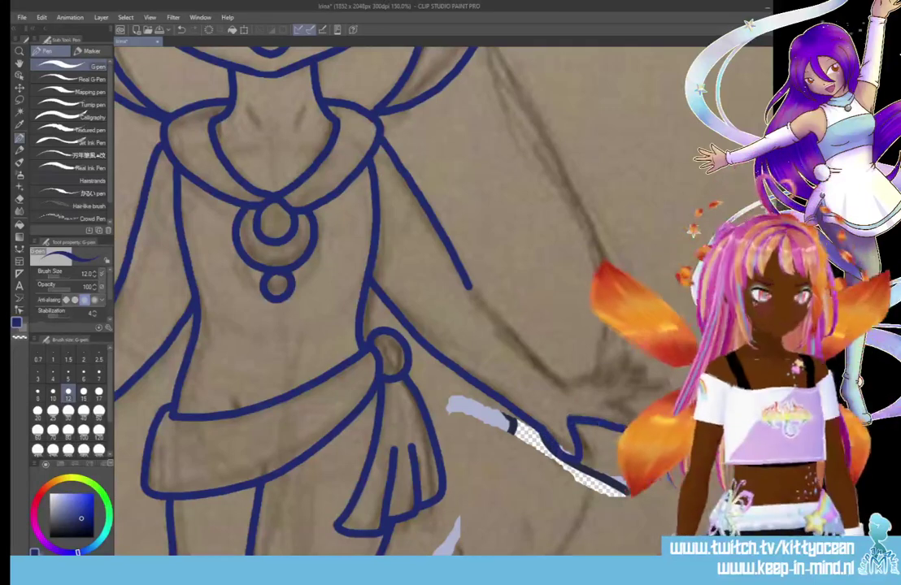
{"action": "left_click_drag", "start_coordinate": [602, 400], "coordinate": [642, 423]}
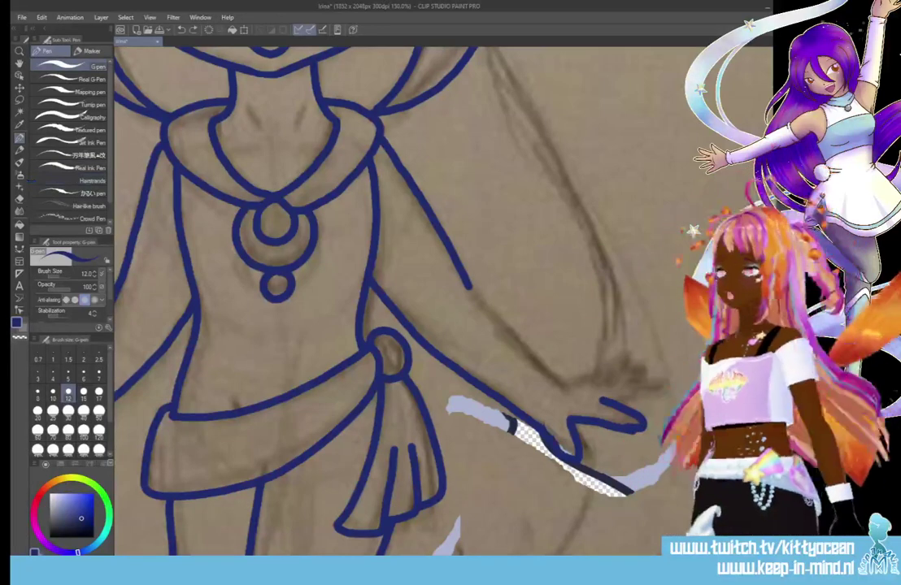
{"action": "key", "text": "e"}
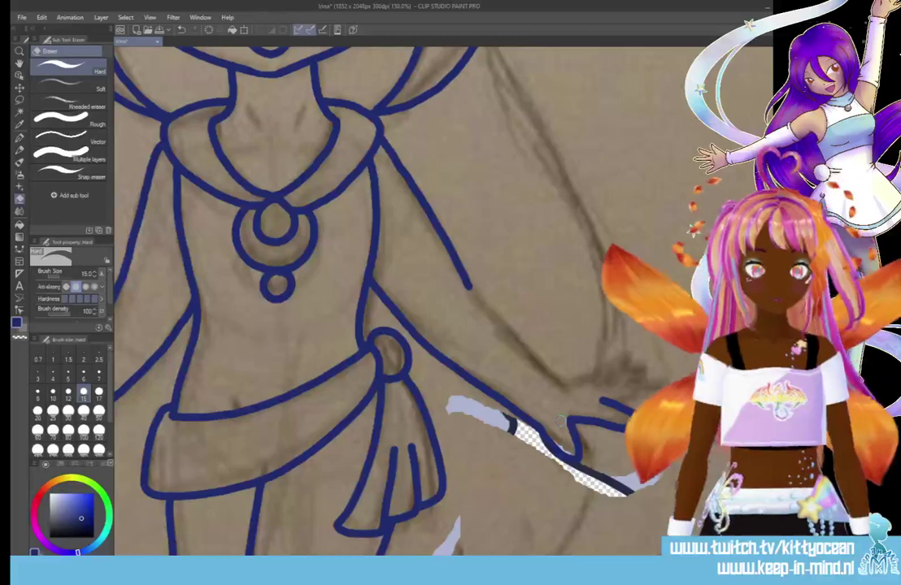
{"action": "left_click", "coordinate": [20, 137]}
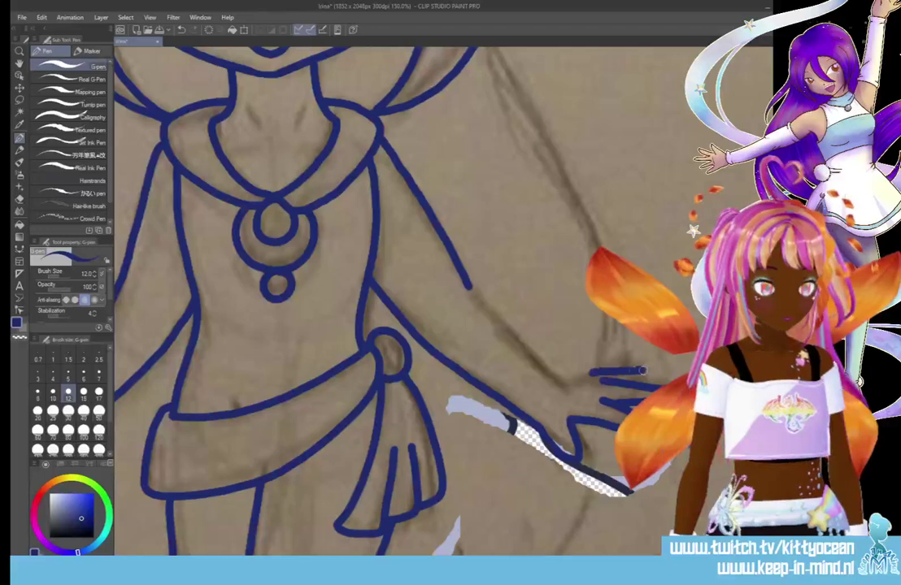
{"action": "mouse_move", "coordinate": [467, 288]}
{"action": "left_mouse_down"}
{"action": "mouse_move", "coordinate": [562, 380]}
{"action": "mouse_move", "coordinate": [629, 354]}
{"action": "left_mouse_up"}
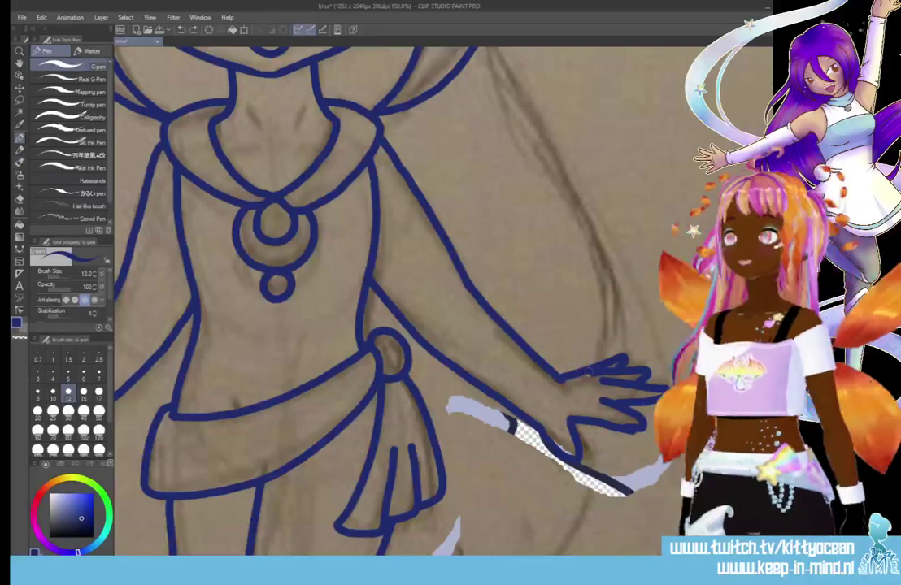
- Erase the inked hand, thumb and fingers beyond the wrist of the right-hand arm
{"action": "left_click", "coordinate": [20, 162]}
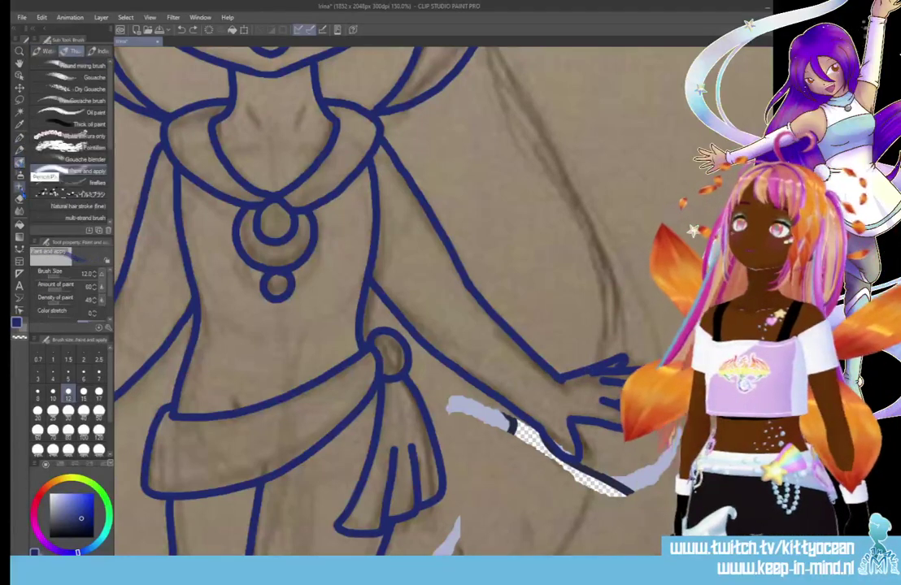
{"action": "left_click", "coordinate": [19, 198]}
{"action": "mouse_move", "coordinate": [573, 375]}
{"action": "left_mouse_down"}
{"action": "mouse_move", "coordinate": [609, 360]}
{"action": "mouse_move", "coordinate": [611, 369]}
{"action": "mouse_move", "coordinate": [641, 365]}
{"action": "mouse_move", "coordinate": [604, 398]}
{"action": "mouse_move", "coordinate": [635, 389]}
{"action": "mouse_move", "coordinate": [616, 419]}
{"action": "mouse_move", "coordinate": [628, 416]}
{"action": "mouse_move", "coordinate": [632, 432]}
{"action": "mouse_move", "coordinate": [621, 440]}
{"action": "mouse_move", "coordinate": [573, 419]}
{"action": "mouse_move", "coordinate": [593, 454]}
{"action": "left_mouse_up"}
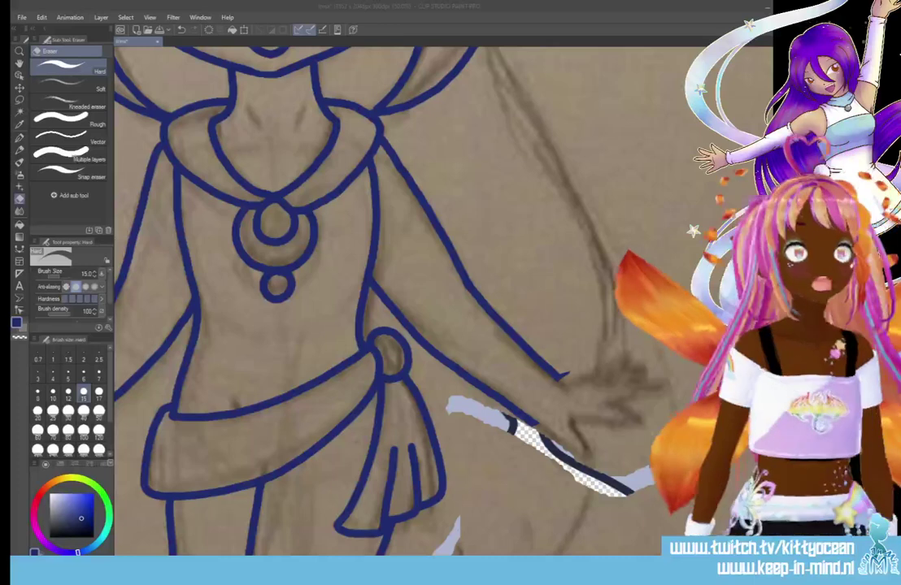
{"action": "left_click", "coordinate": [19, 136]}
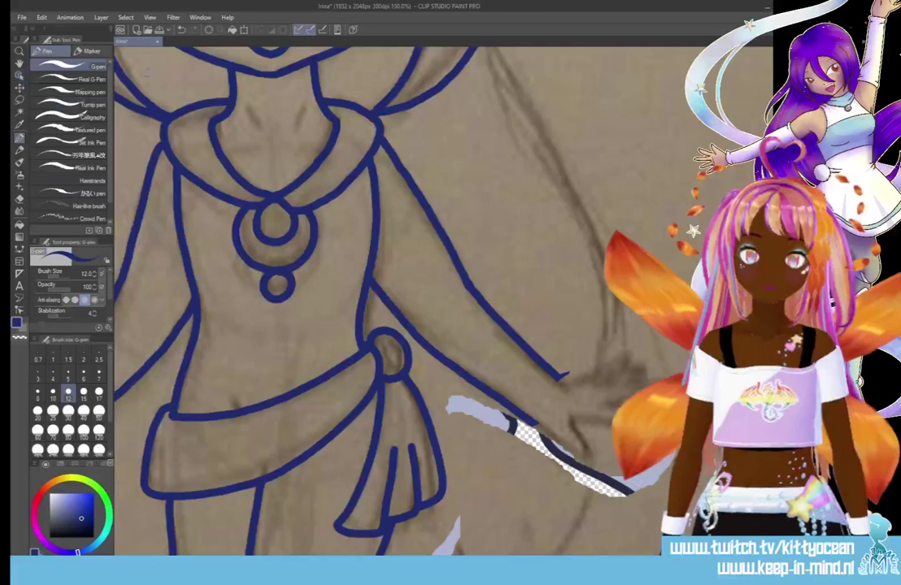
{"action": "key", "text": "ctrl+t"}
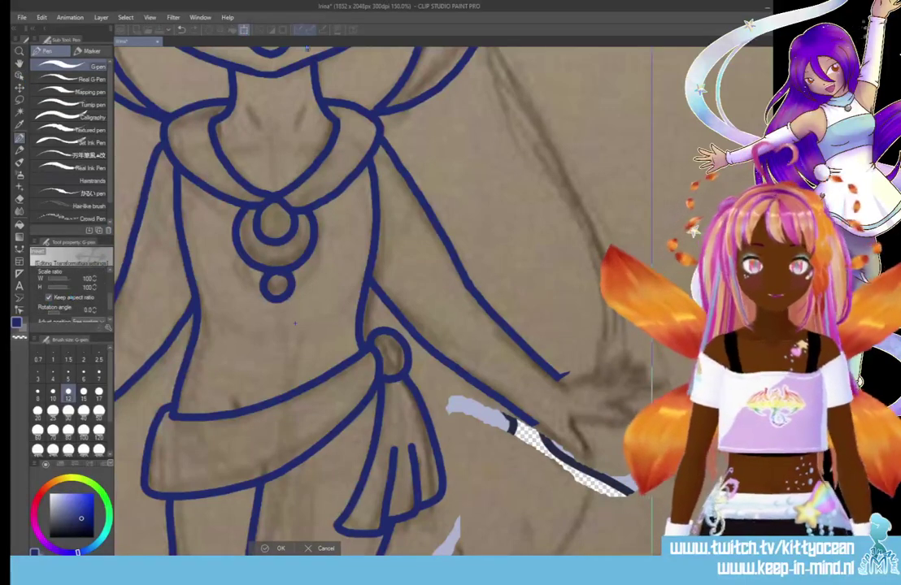
{"action": "left_click", "coordinate": [24, 157]}
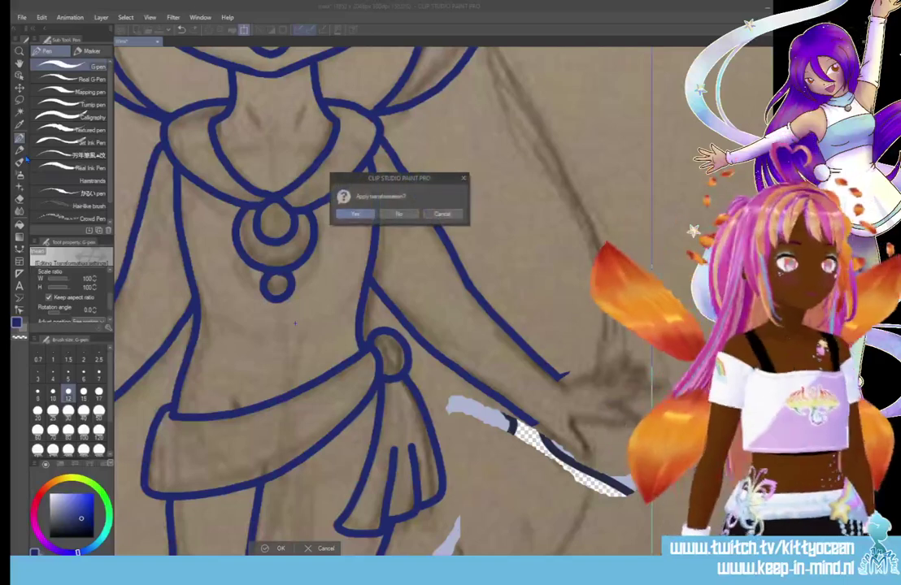
{"action": "left_click", "coordinate": [356, 214]}
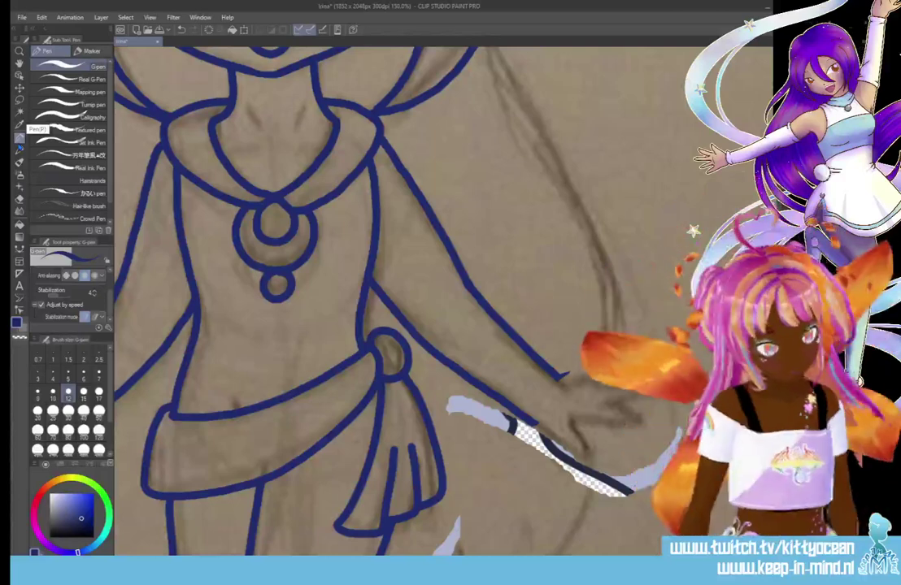
- Trim the stray line end at the wrist and ink the right-hand hand again with its thumb and spread fingers
{"action": "left_click_drag", "start_coordinate": [567, 360], "coordinate": [561, 390]}
{"action": "key", "text": "e"}
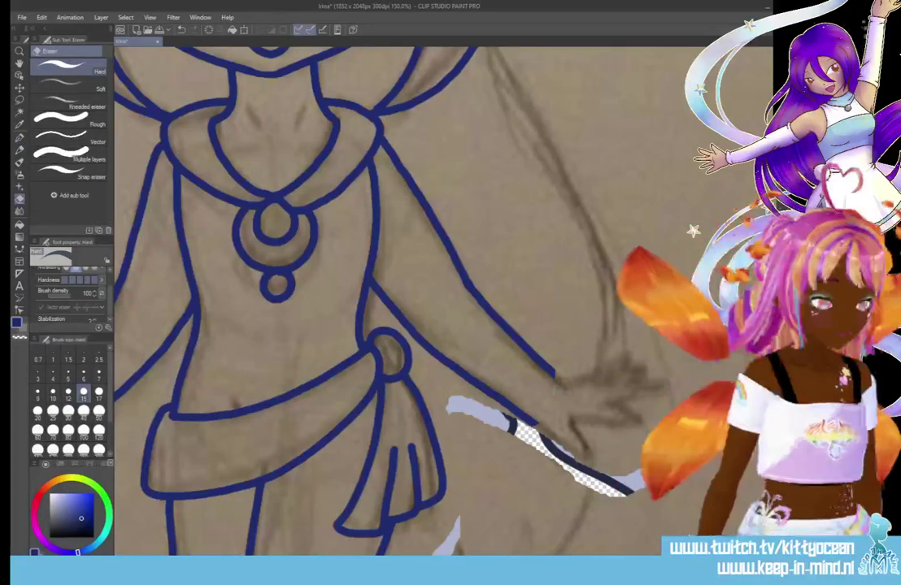
{"action": "key", "text": "o"}
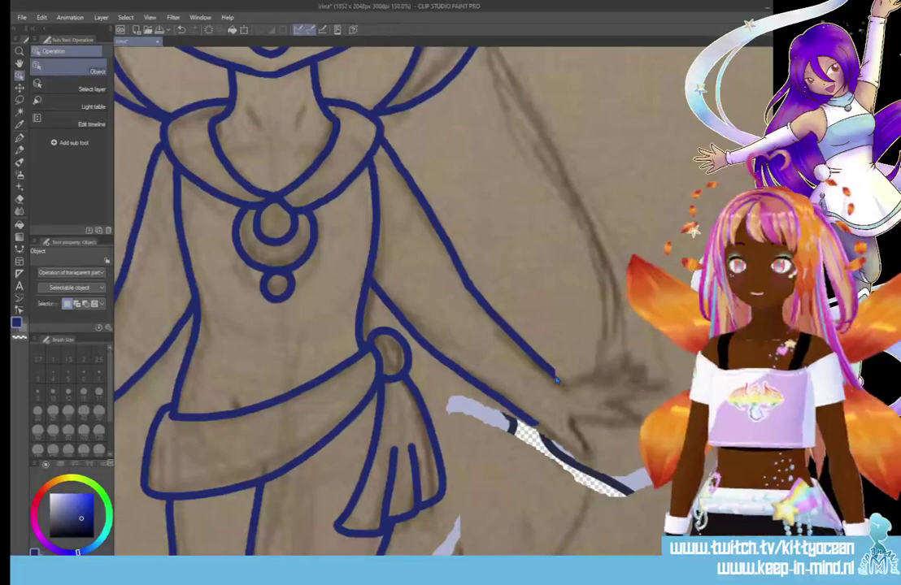
{"action": "key", "text": "p"}
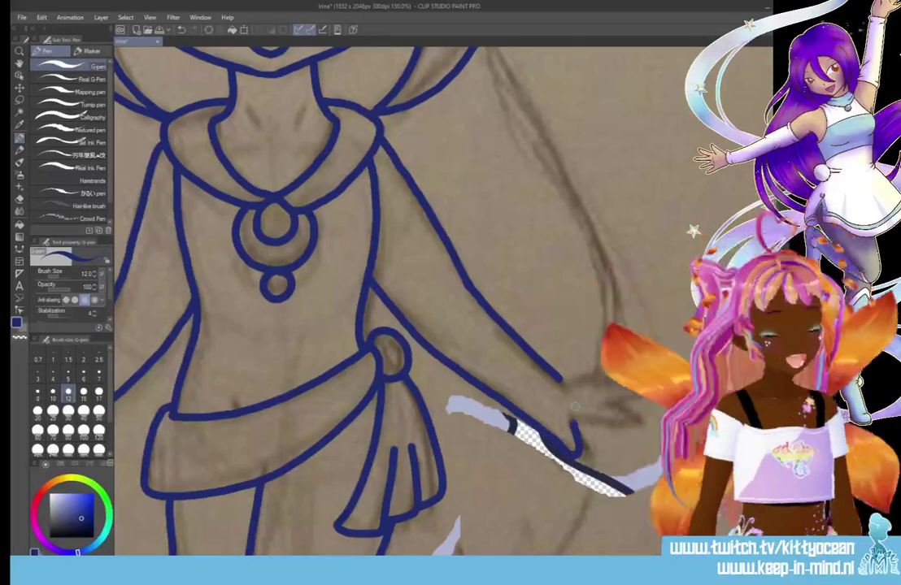
{"action": "mouse_move", "coordinate": [577, 440]}
{"action": "left_mouse_down"}
{"action": "mouse_move", "coordinate": [625, 422]}
{"action": "mouse_move", "coordinate": [613, 403]}
{"action": "mouse_move", "coordinate": [641, 408]}
{"action": "mouse_move", "coordinate": [622, 388]}
{"action": "mouse_move", "coordinate": [659, 390]}
{"action": "left_mouse_up"}
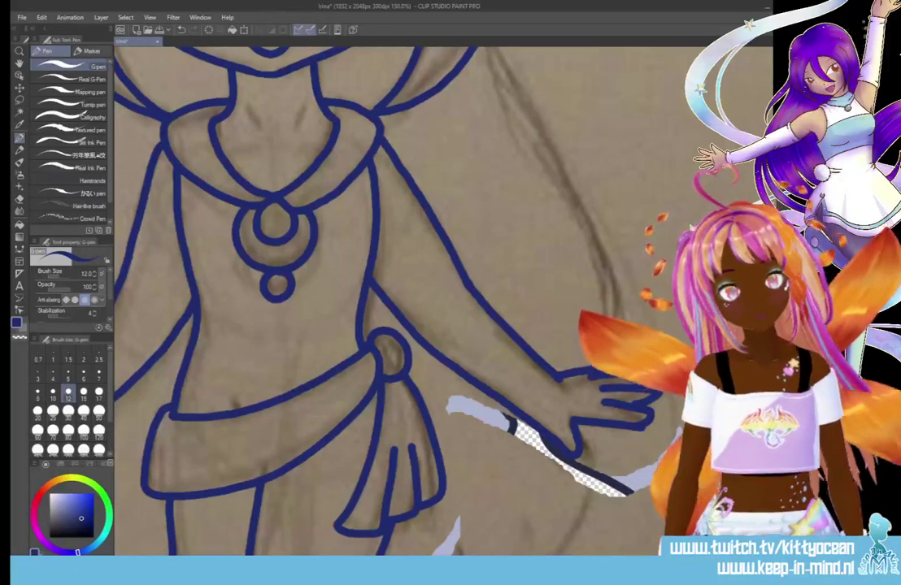
{"action": "left_click_drag", "start_coordinate": [555, 376], "coordinate": [647, 375]}
{"action": "key", "text": "e"}
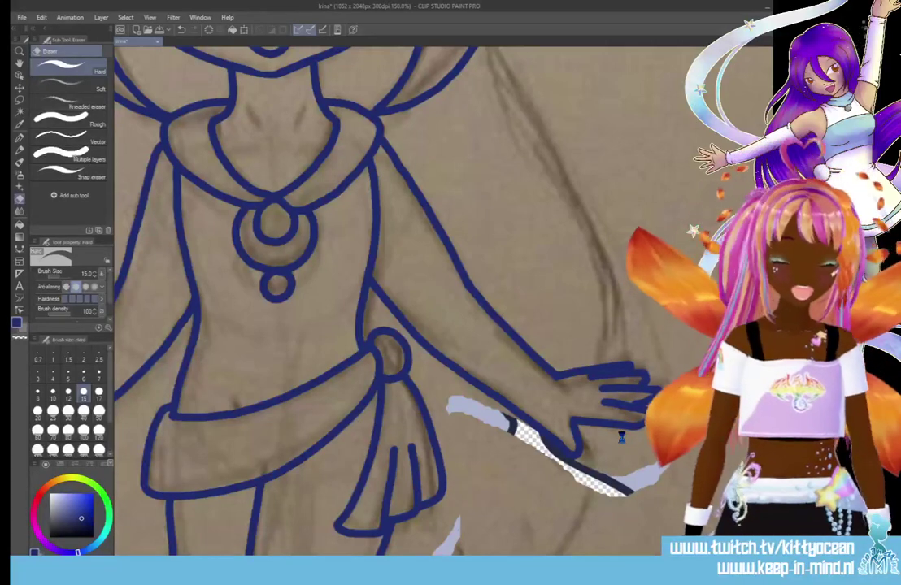
- Ink the outer edge of the long hair on the figure's right-hand side, from the head down to the hand
{"action": "scroll", "coordinate": [623, 442], "scroll_direction": "up", "scroll_amount": 5}
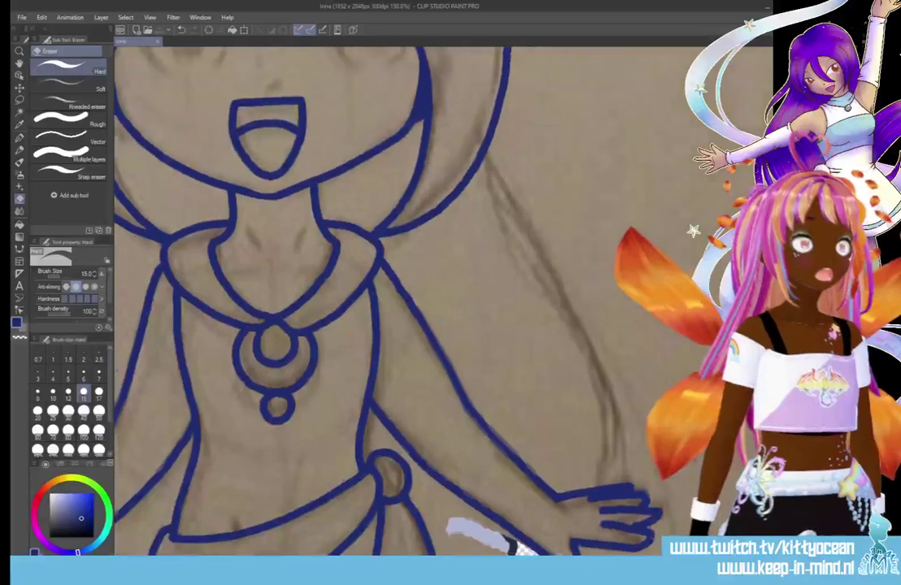
{"action": "key", "text": "p"}
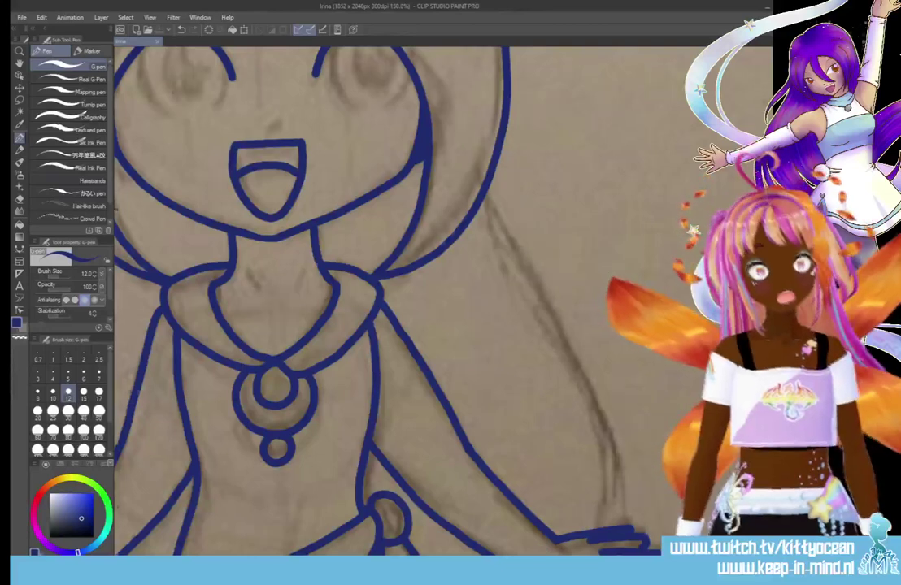
{"action": "scroll", "coordinate": [391, 300], "scroll_direction": "right", "scroll_amount": 5}
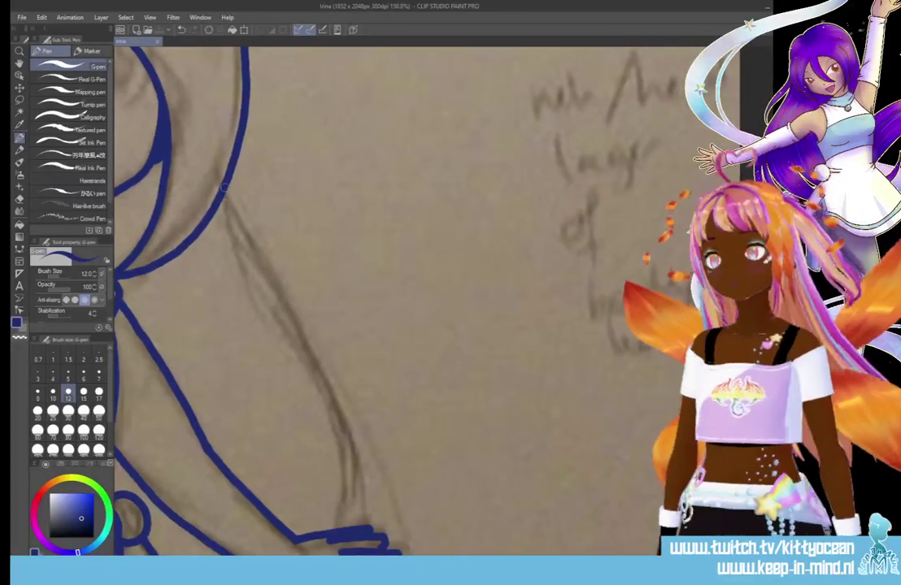
{"action": "mouse_move", "coordinate": [224, 187]}
{"action": "left_mouse_down"}
{"action": "mouse_move", "coordinate": [260, 301]}
{"action": "mouse_move", "coordinate": [332, 428]}
{"action": "mouse_move", "coordinate": [367, 528]}
{"action": "left_mouse_up"}
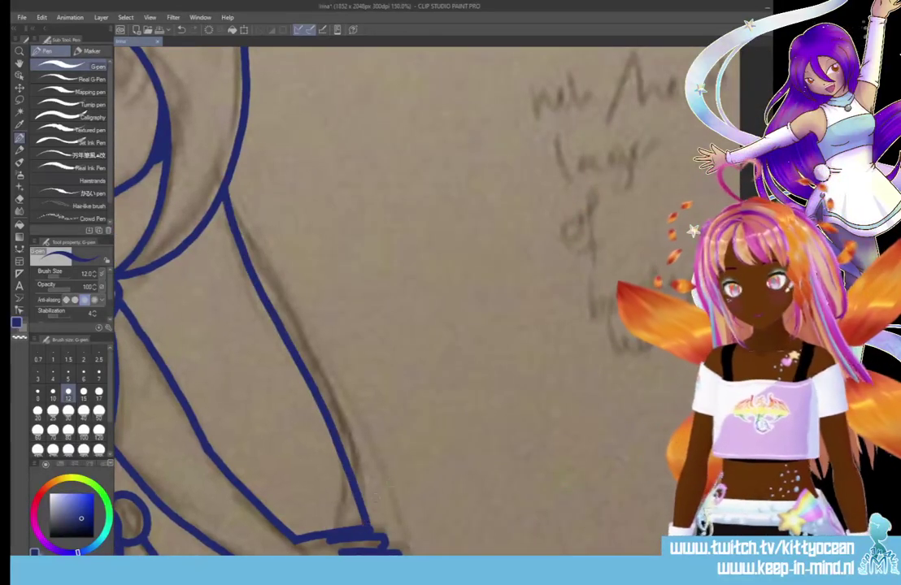
- Ink the right-hand hair below the hand as a curved pointed lock, with a second inner lock curving in to the leg
{"action": "scroll", "coordinate": [366, 301], "scroll_direction": "down", "scroll_amount": 5}
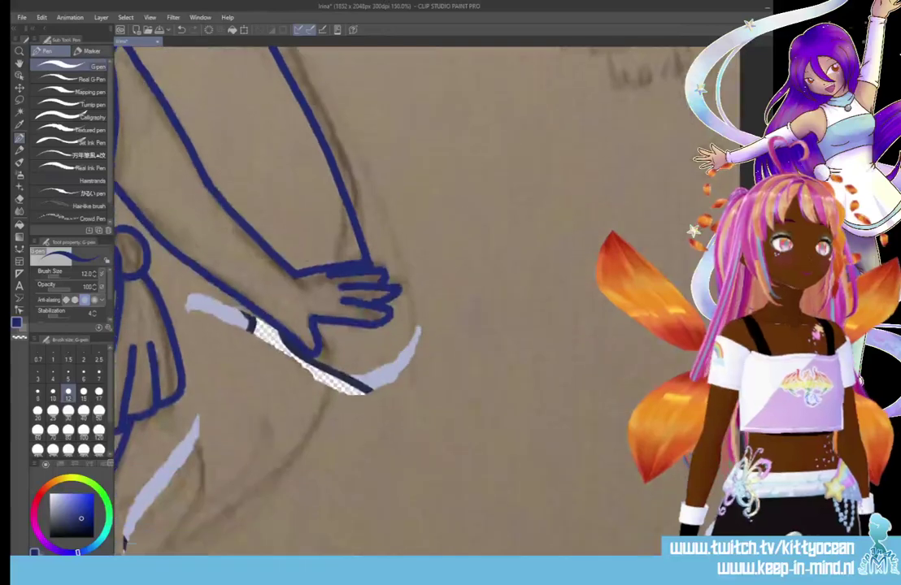
{"action": "scroll", "coordinate": [361, 301], "scroll_direction": "left", "scroll_amount": 4}
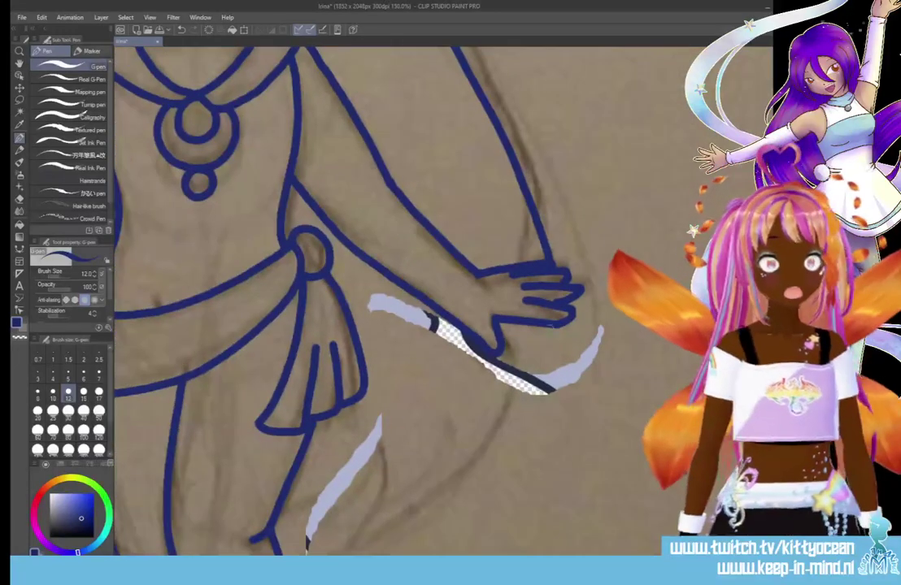
{"action": "mouse_move", "coordinate": [556, 321]}
{"action": "left_mouse_down"}
{"action": "mouse_move", "coordinate": [541, 393]}
{"action": "mouse_move", "coordinate": [452, 509]}
{"action": "mouse_move", "coordinate": [370, 553]}
{"action": "left_mouse_up"}
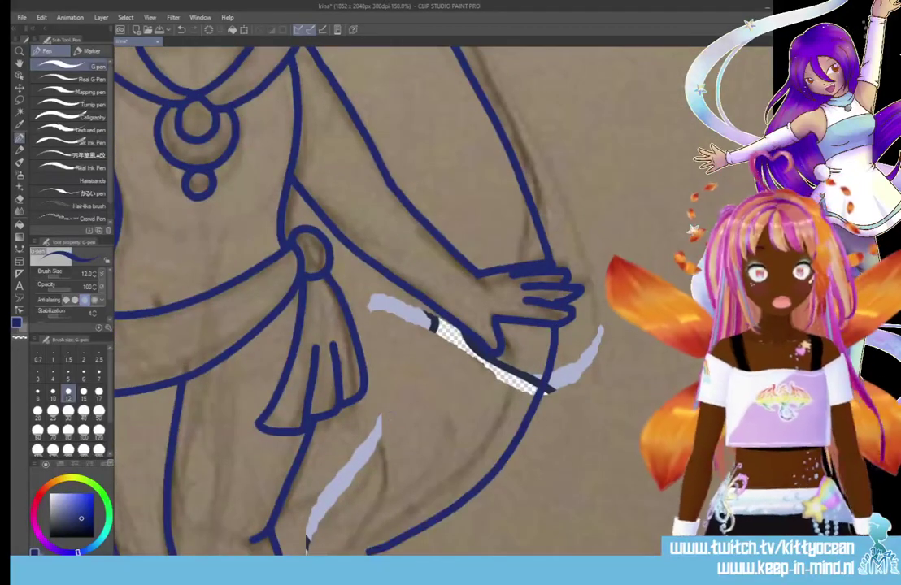
{"action": "mouse_move", "coordinate": [390, 413]}
{"action": "left_mouse_down"}
{"action": "mouse_move", "coordinate": [396, 465]}
{"action": "mouse_move", "coordinate": [370, 553]}
{"action": "left_mouse_up"}
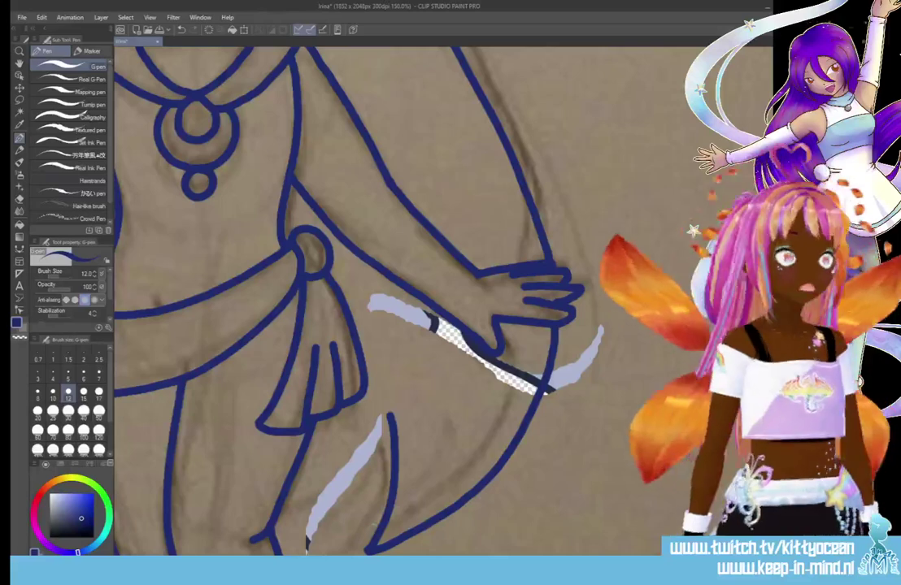
{"action": "scroll", "coordinate": [361, 301], "scroll_direction": "down", "scroll_amount": 4}
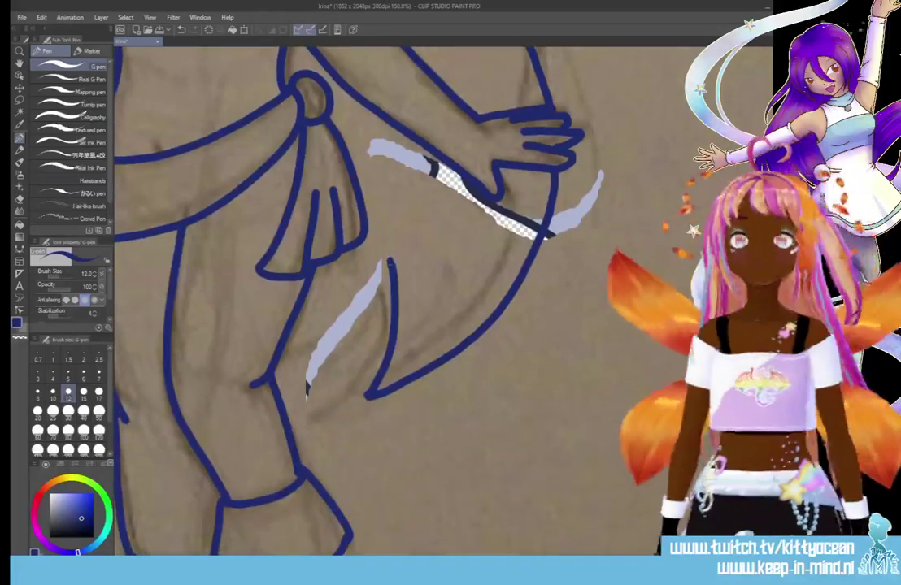
{"action": "mouse_move", "coordinate": [336, 222]}
{"action": "left_mouse_down"}
{"action": "mouse_move", "coordinate": [329, 279]}
{"action": "mouse_move", "coordinate": [260, 362]}
{"action": "mouse_move", "coordinate": [240, 368]}
{"action": "left_mouse_up"}
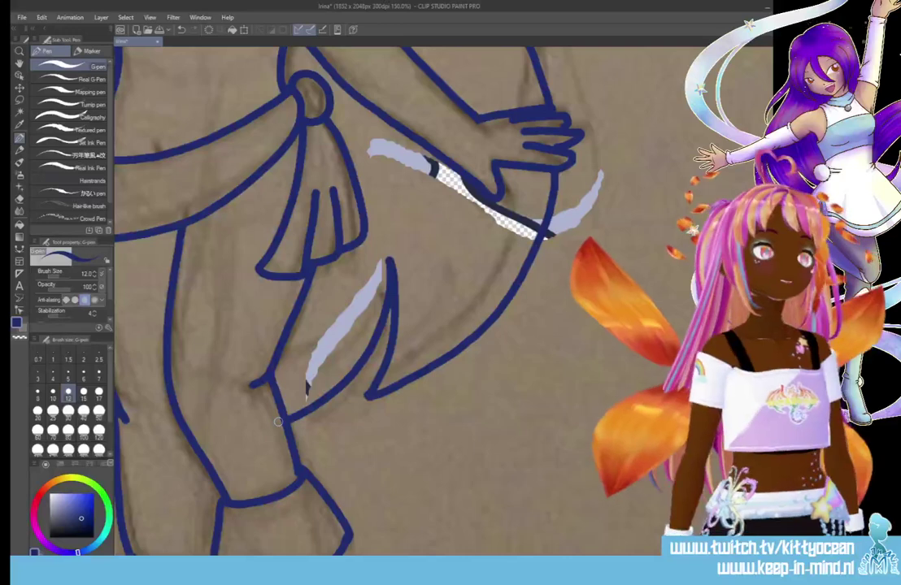
- Ink the long hair on the figure's left-hand side from the head past the hand, with a pointed lock and an inner curve to the leg
{"action": "mouse_move", "coordinate": [278, 421]}
{"action": "left_mouse_down"}
{"action": "mouse_move", "coordinate": [366, 284]}
{"action": "mouse_move", "coordinate": [431, 285]}
{"action": "left_mouse_up"}
{"action": "left_click_drag", "start_coordinate": [406, 163], "coordinate": [403, 545]}
{"action": "mouse_move", "coordinate": [392, 137]}
{"action": "left_mouse_down"}
{"action": "mouse_move", "coordinate": [346, 213]}
{"action": "mouse_move", "coordinate": [252, 431]}
{"action": "mouse_move", "coordinate": [242, 541]}
{"action": "mouse_move", "coordinate": [242, 236]}
{"action": "mouse_move", "coordinate": [258, 284]}
{"action": "mouse_move", "coordinate": [323, 399]}
{"action": "mouse_move", "coordinate": [382, 448]}
{"action": "left_mouse_up"}
{"action": "left_click_drag", "start_coordinate": [334, 332], "coordinate": [356, 404]}
{"action": "left_click_drag", "start_coordinate": [307, 346], "coordinate": [347, 400]}
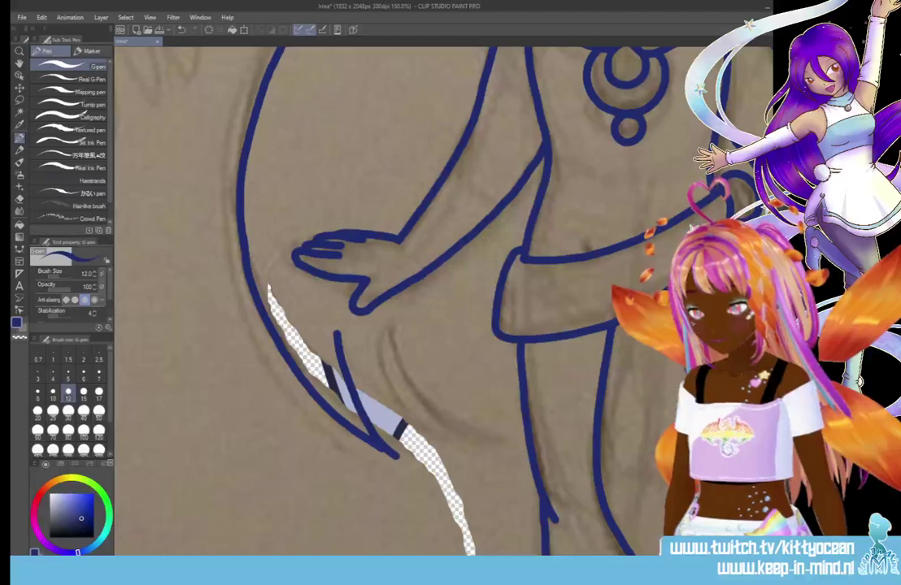
{"action": "mouse_move", "coordinate": [295, 298]}
{"action": "left_mouse_down"}
{"action": "mouse_move", "coordinate": [423, 424]}
{"action": "mouse_move", "coordinate": [540, 509]}
{"action": "left_mouse_up"}
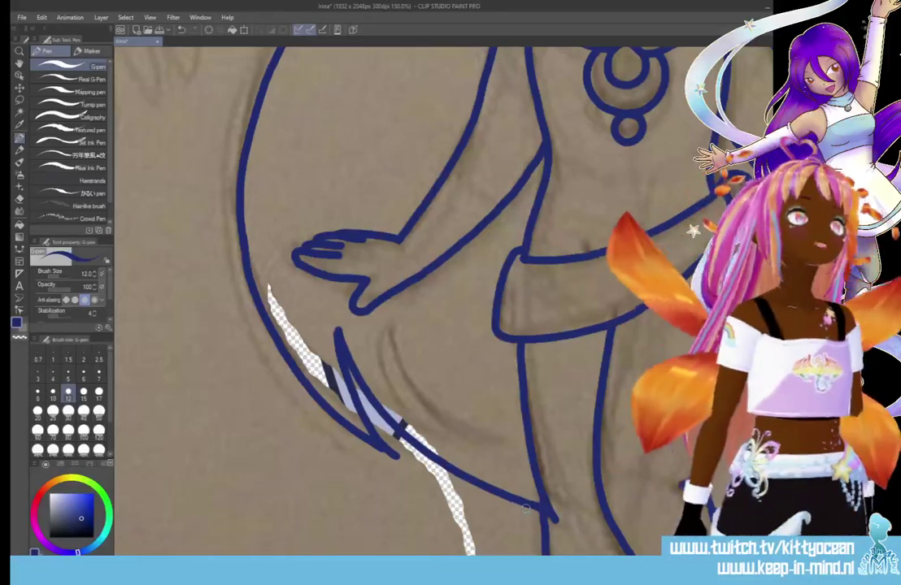
- Review the line art of the whole figure, and examine the hair and face up close
{"action": "scroll", "coordinate": [525, 509], "scroll_direction": "up", "scroll_amount": 10}
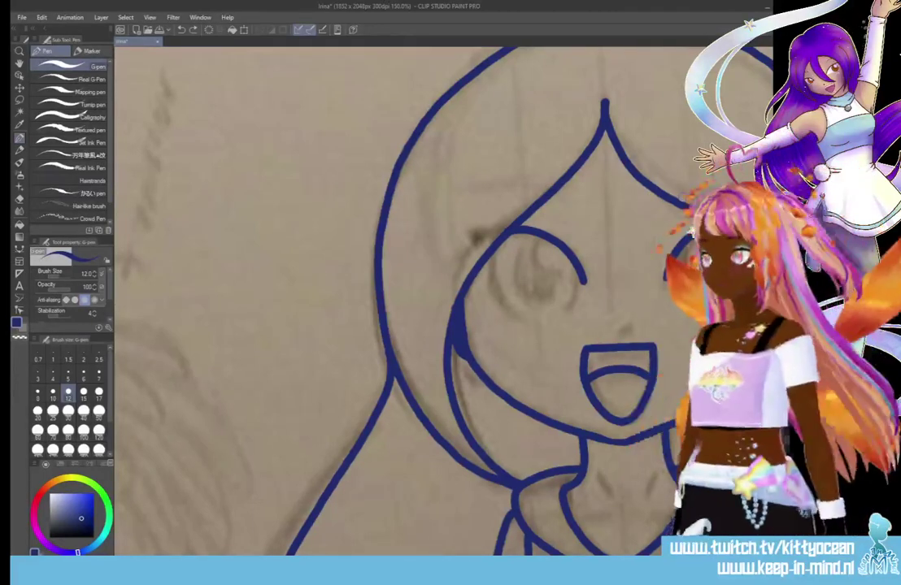
{"action": "scroll", "coordinate": [681, 198], "scroll_direction": "down", "scroll_amount": 5}
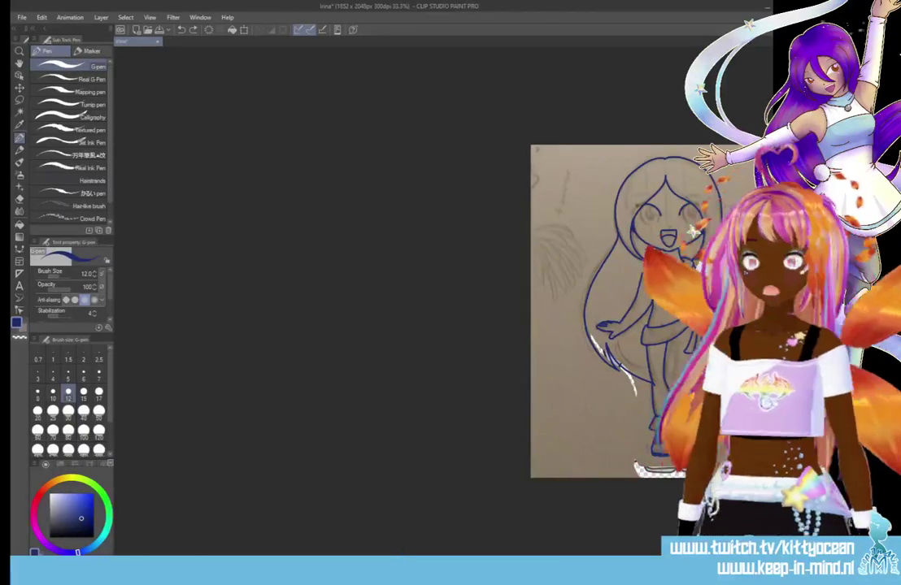
{"action": "scroll", "coordinate": [374, 311], "scroll_direction": "right", "scroll_amount": 5}
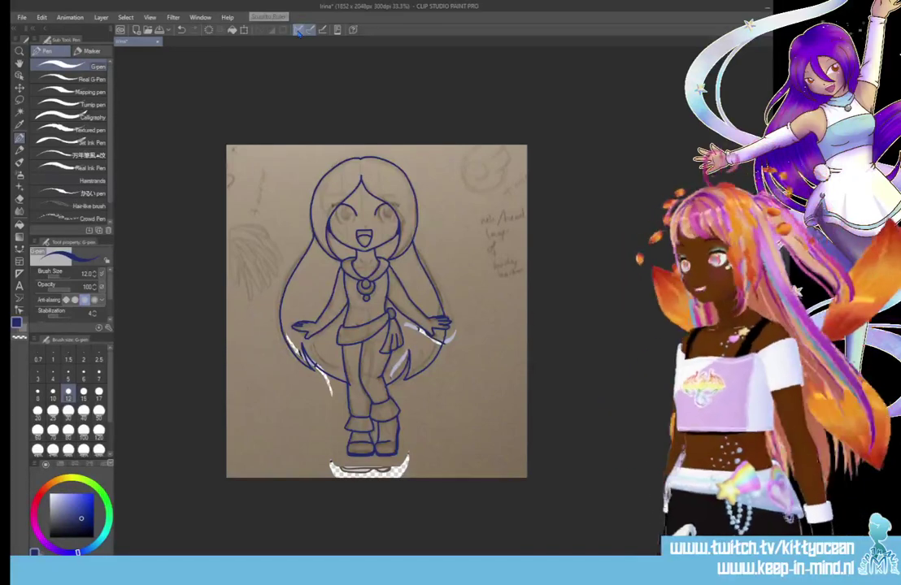
{"action": "key", "text": "ctrl+plus"}
{"action": "key", "text": "ctrl+plus"}
{"action": "key", "text": "ctrl+plus"}
{"action": "key", "text": "ctrl+plus"}
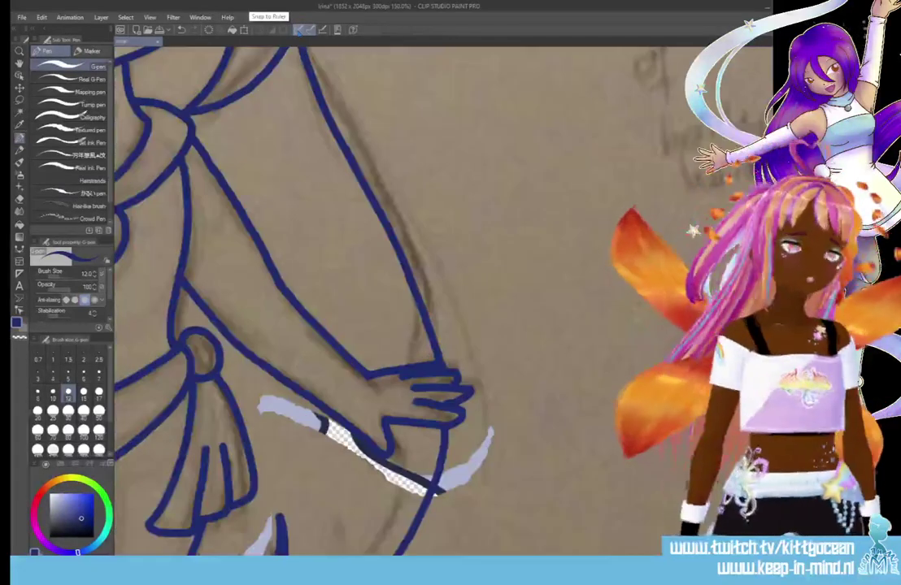
{"action": "scroll", "coordinate": [443, 301], "scroll_direction": "up", "scroll_amount": 10}
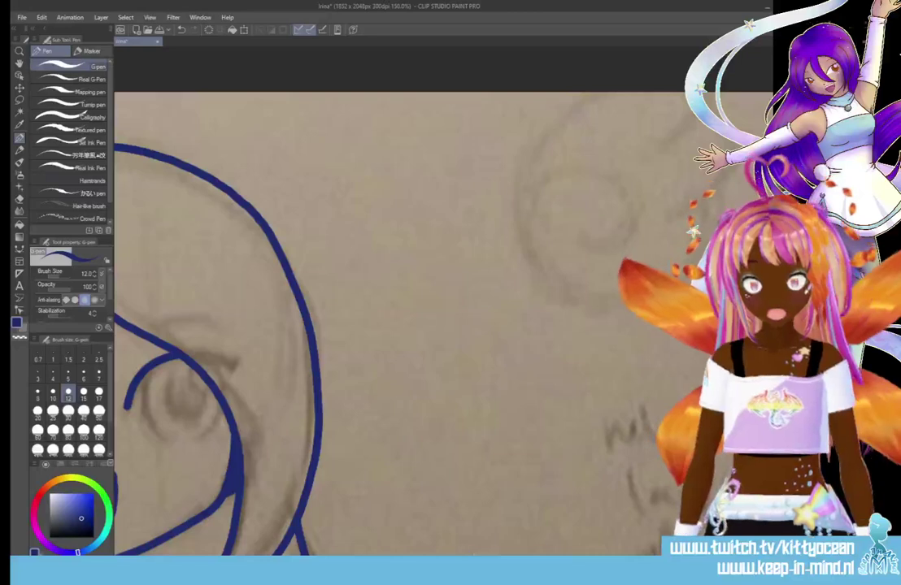
{"action": "scroll", "coordinate": [443, 325], "scroll_direction": "left", "scroll_amount": 10}
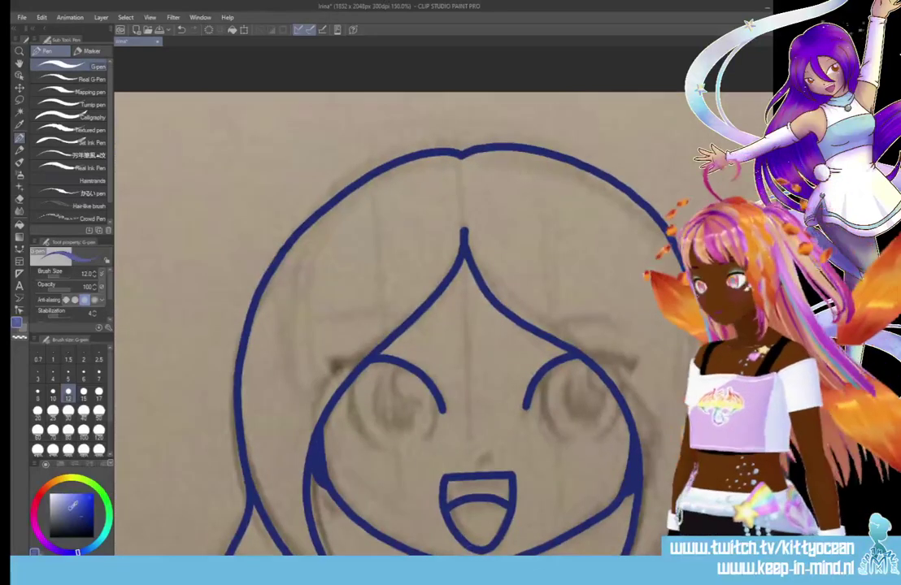
- Draw a medium-blue circle for the iris of the left-hand eye and fill it solid with the same color
{"action": "left_click", "coordinate": [70, 508]}
{"action": "mouse_move", "coordinate": [375, 358]}
{"action": "left_mouse_down"}
{"action": "mouse_move", "coordinate": [355, 377]}
{"action": "mouse_move", "coordinate": [356, 429]}
{"action": "mouse_move", "coordinate": [389, 447]}
{"action": "mouse_move", "coordinate": [439, 408]}
{"action": "mouse_move", "coordinate": [431, 381]}
{"action": "left_mouse_up"}
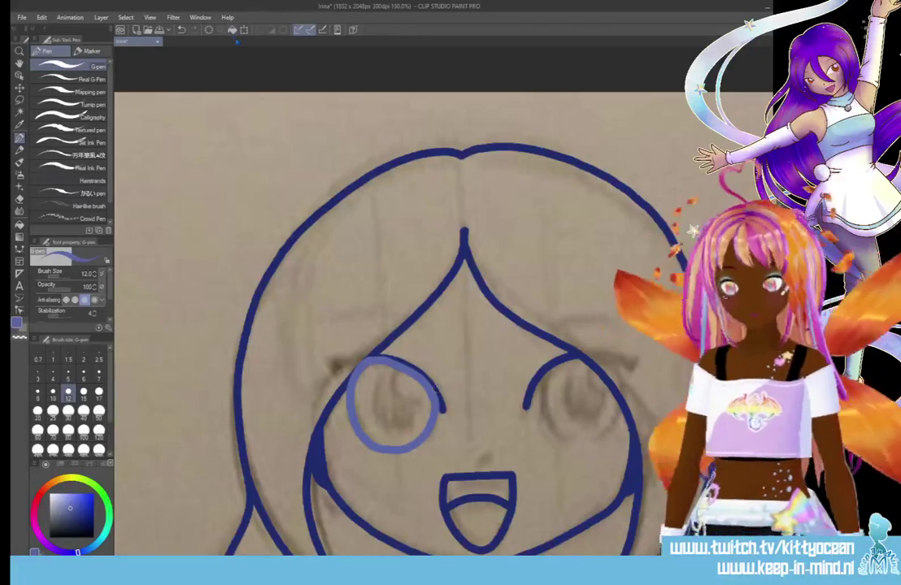
{"action": "left_click", "coordinate": [232, 29]}
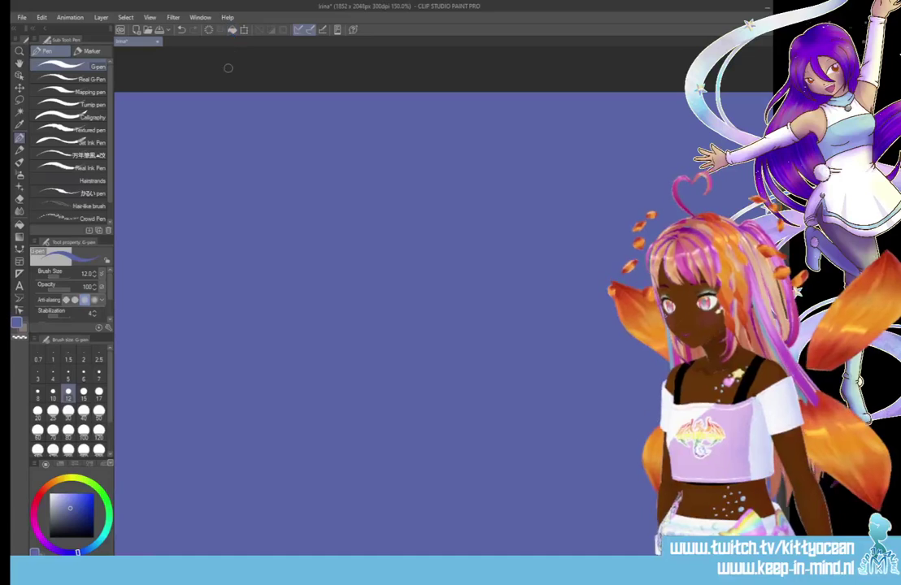
{"action": "key", "text": "ctrl+z"}
{"action": "key", "text": "g"}
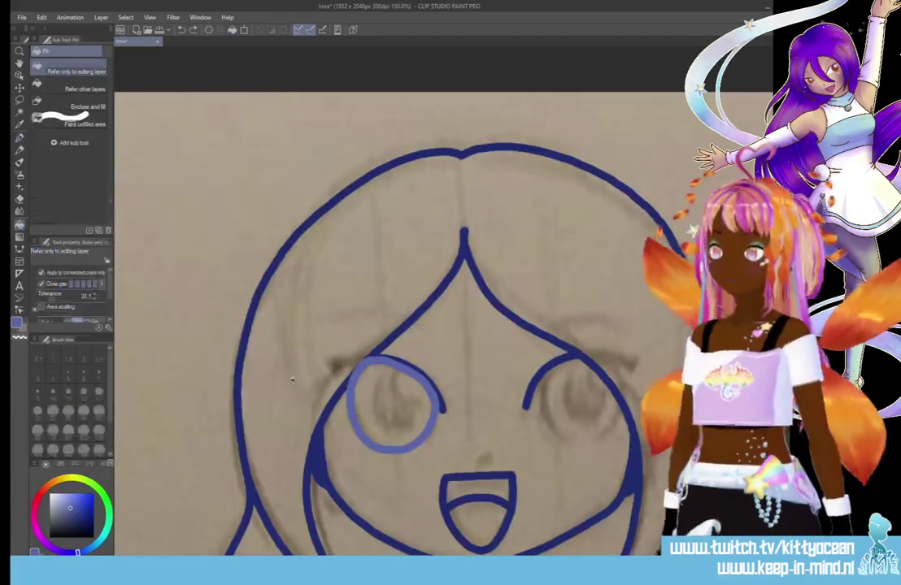
{"action": "left_click", "coordinate": [408, 409]}
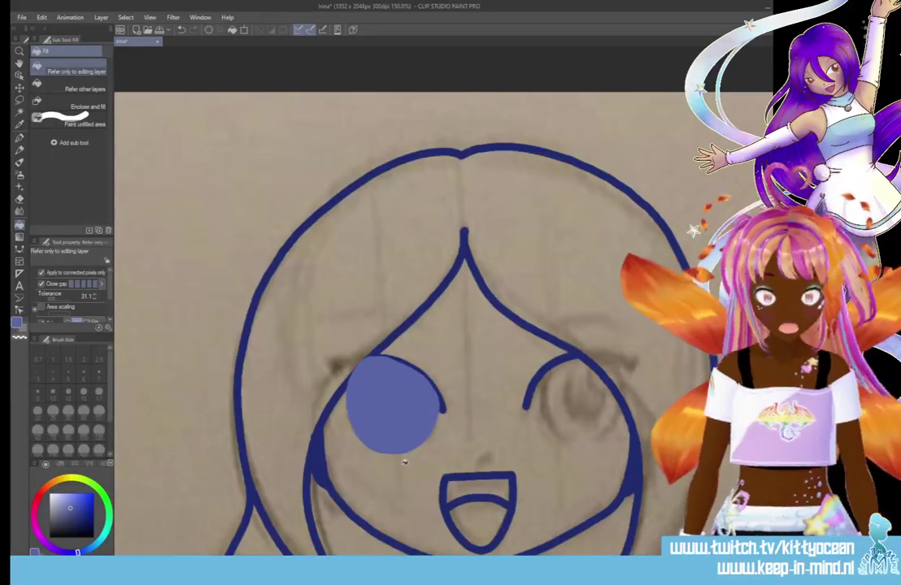
- Lasso the filled iris, place a copy of it on the other eye, align it under the eyelid line, and deselect
{"action": "key", "text": "p"}
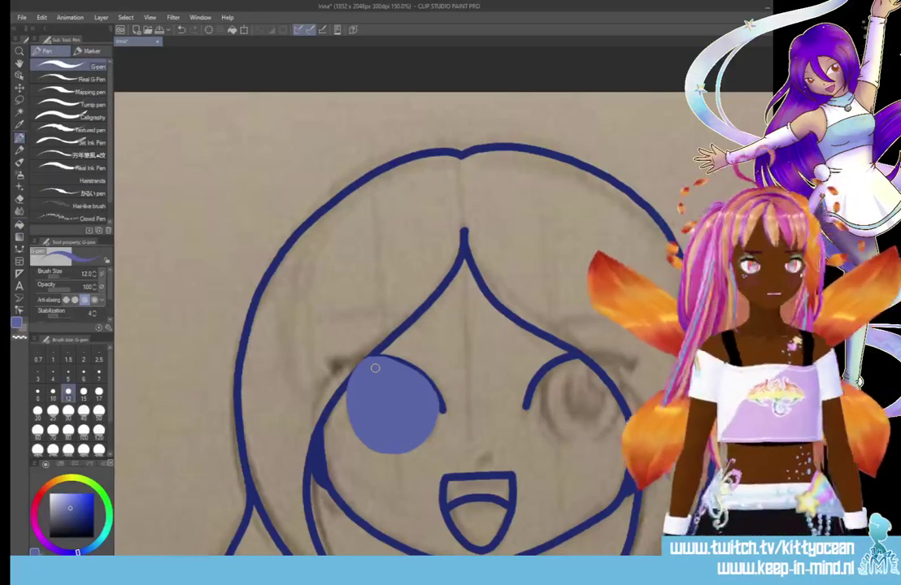
{"action": "key", "text": "m"}
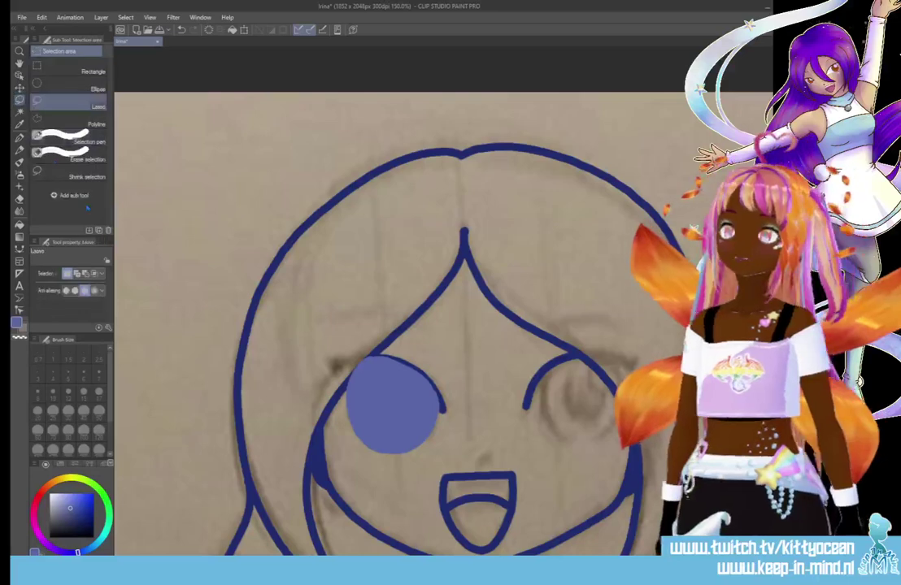
{"action": "left_click_drag", "start_coordinate": [358, 325], "coordinate": [355, 326]}
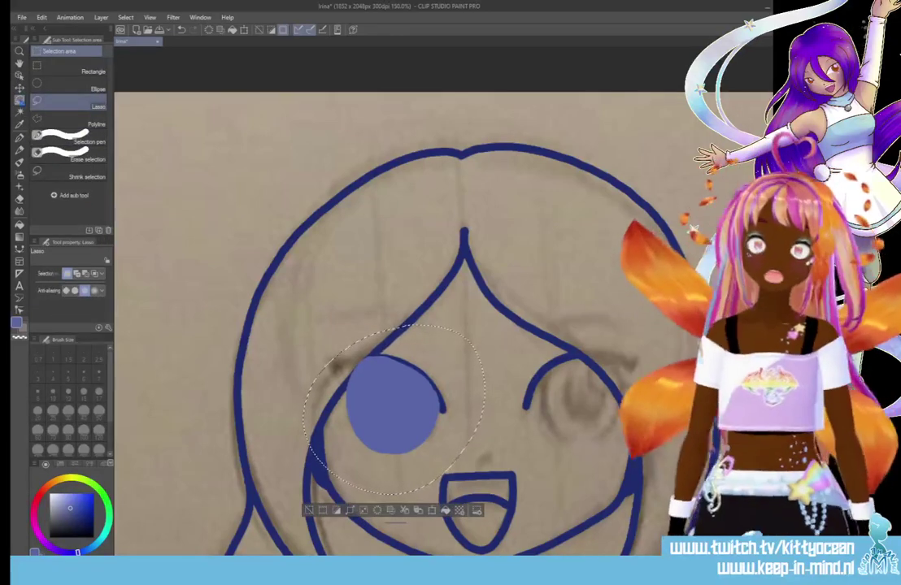
{"action": "key", "text": "k"}
{"action": "left_click_drag", "start_coordinate": [423, 429], "coordinate": [605, 425]}
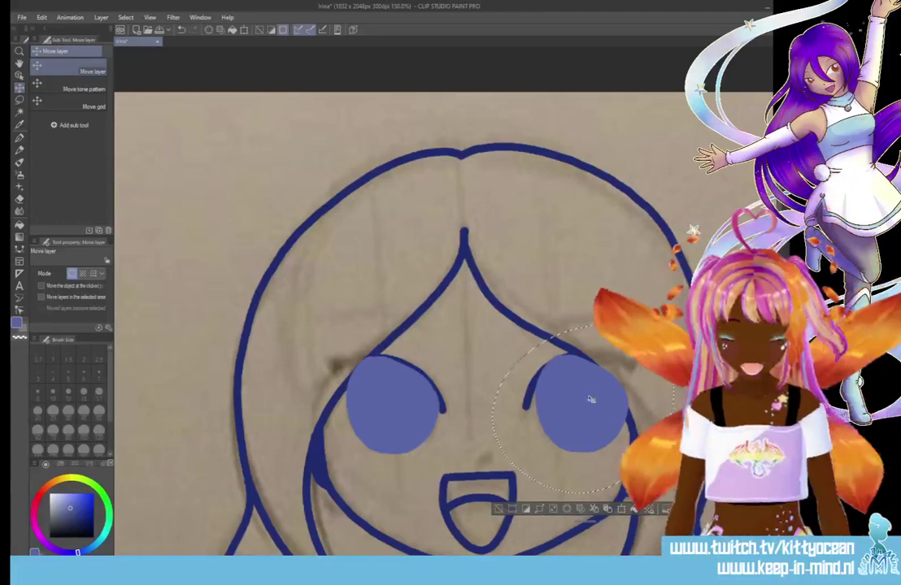
{"action": "left_click_drag", "start_coordinate": [596, 399], "coordinate": [600, 390]}
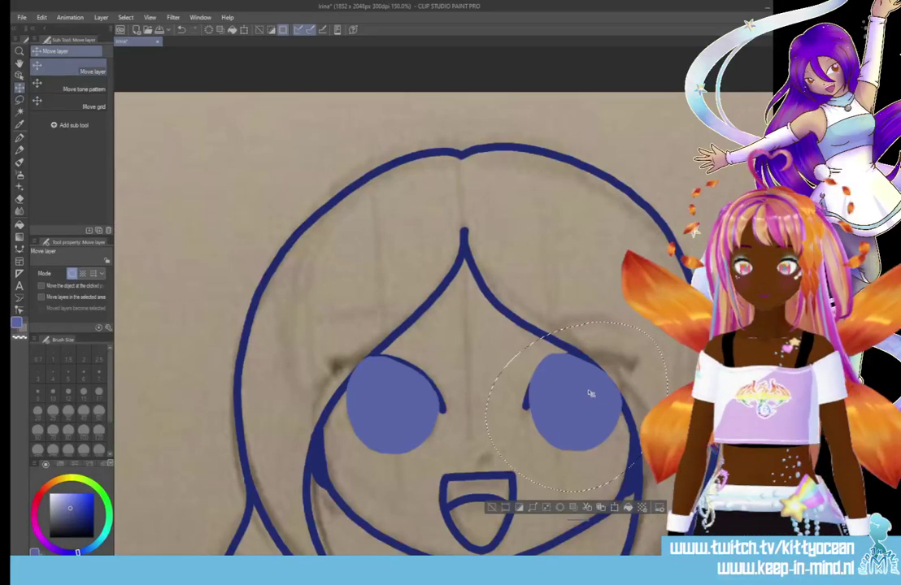
{"action": "left_click_drag", "start_coordinate": [591, 393], "coordinate": [591, 396]}
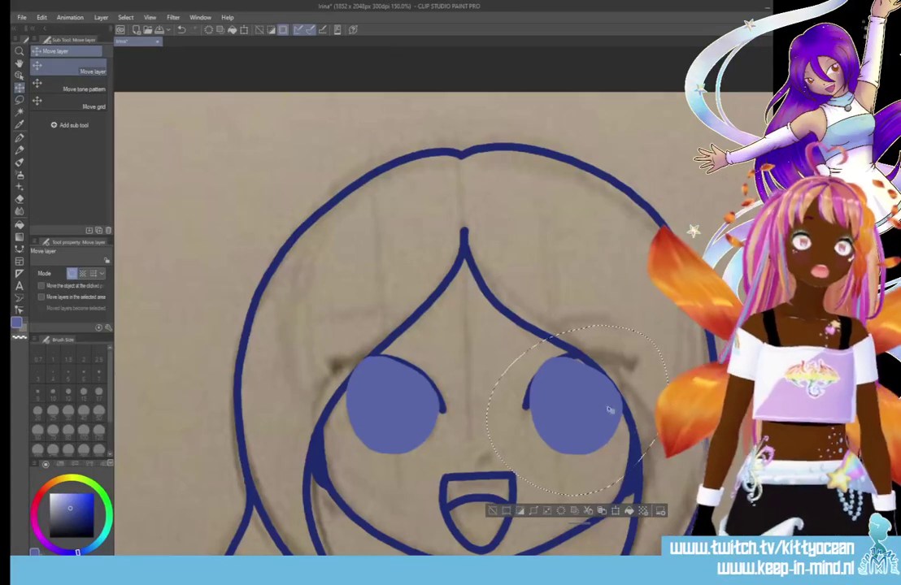
{"action": "key", "text": "ctrl+d"}
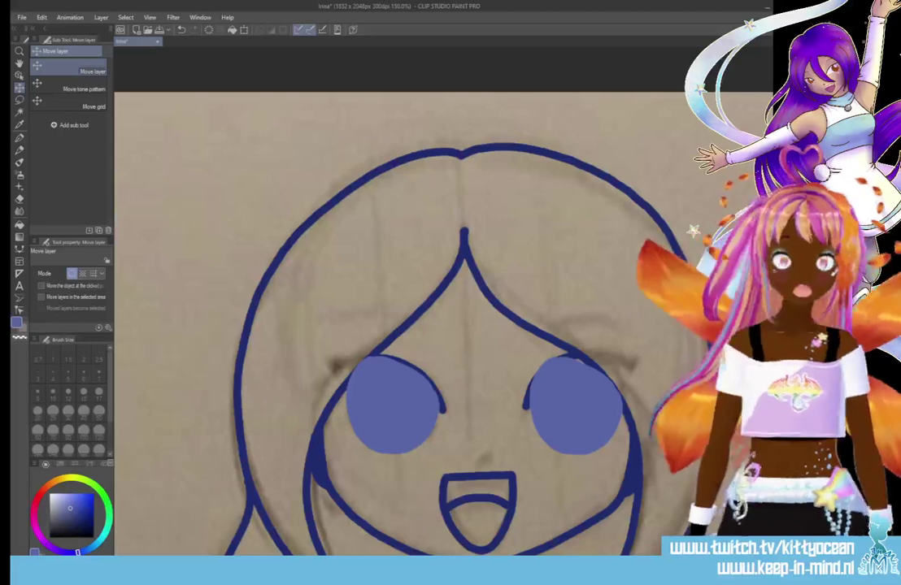
- Check the eyes in a mirrored view and nudge the copied iris slightly upward for better symmetry
{"action": "scroll", "coordinate": [692, 231], "scroll_direction": "right", "scroll_amount": 2}
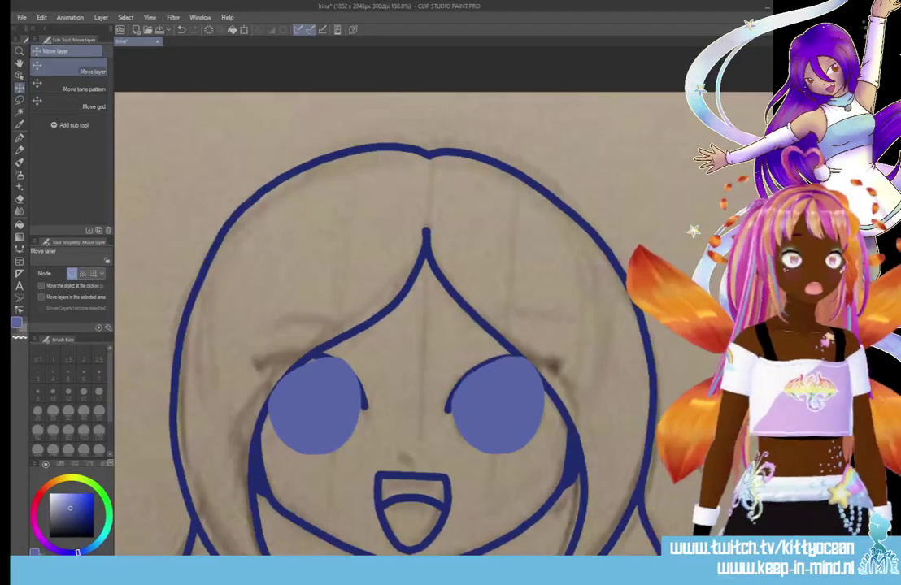
{"action": "key", "text": "ctrl+minus"}
{"action": "key", "text": "ctrl+minus"}
{"action": "key", "text": "ctrl+minus"}
{"action": "key", "text": "ctrl+minus"}
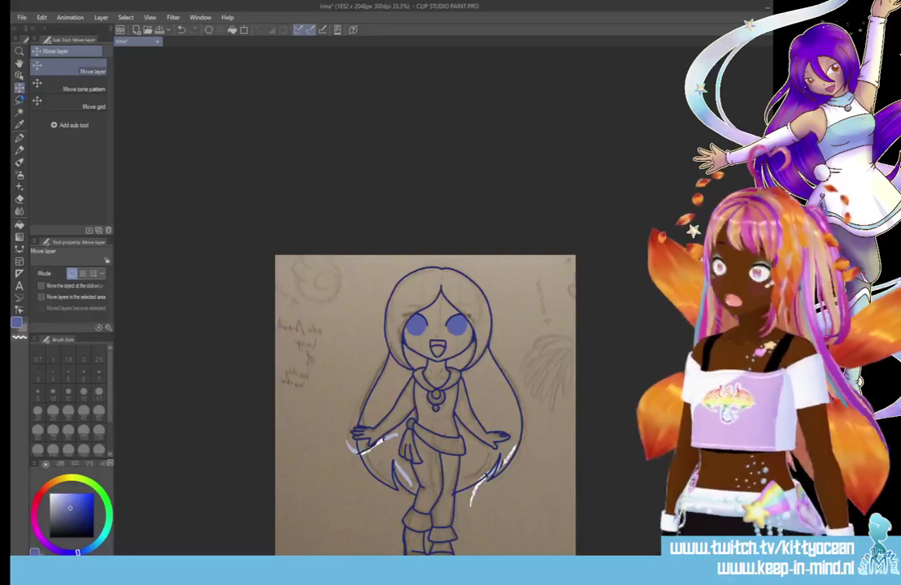
{"action": "left_click", "coordinate": [19, 100]}
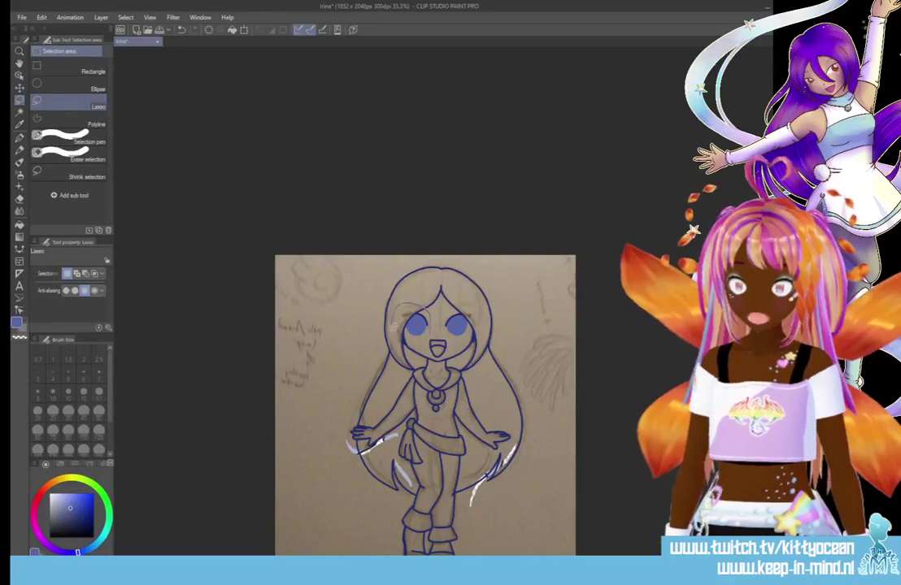
{"action": "left_click_drag", "start_coordinate": [398, 306], "coordinate": [397, 309]}
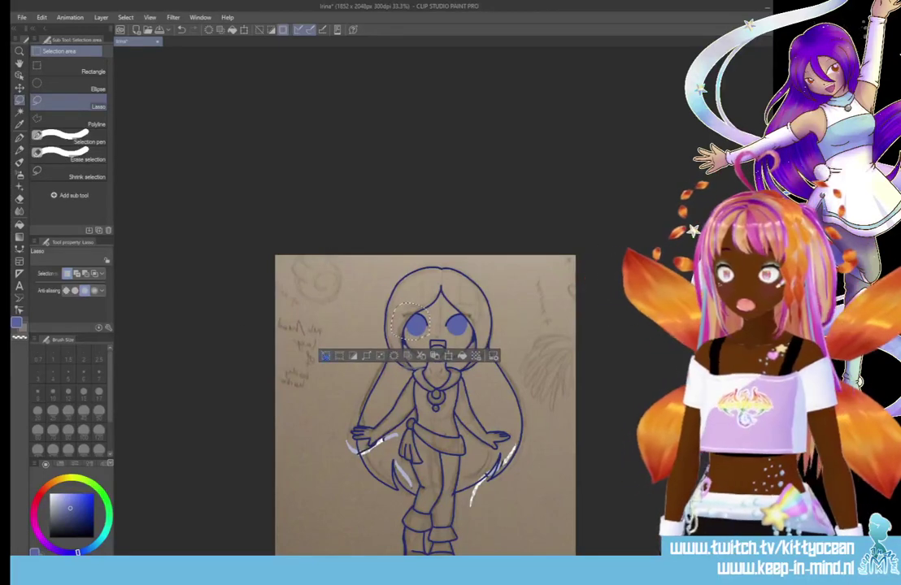
{"action": "left_click", "coordinate": [20, 87]}
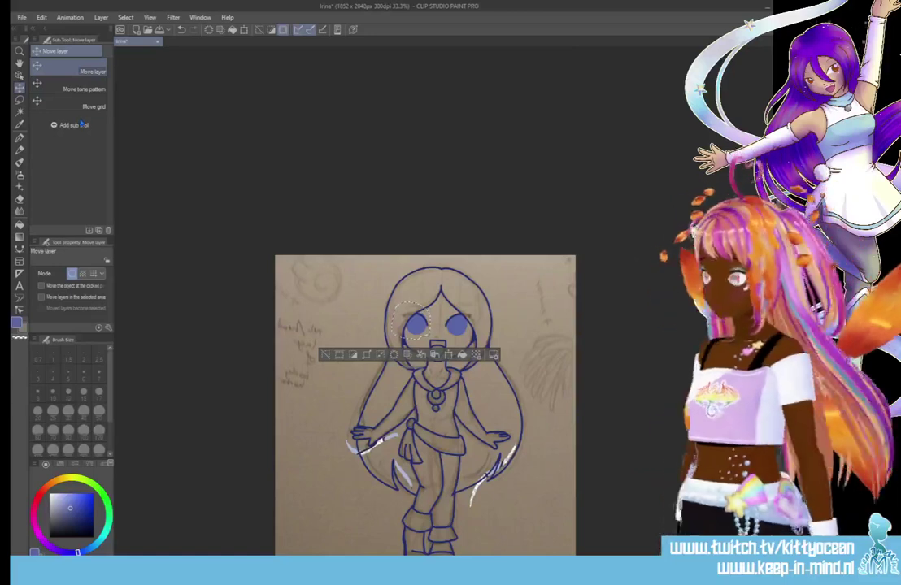
{"action": "key", "text": "ctrl+d"}
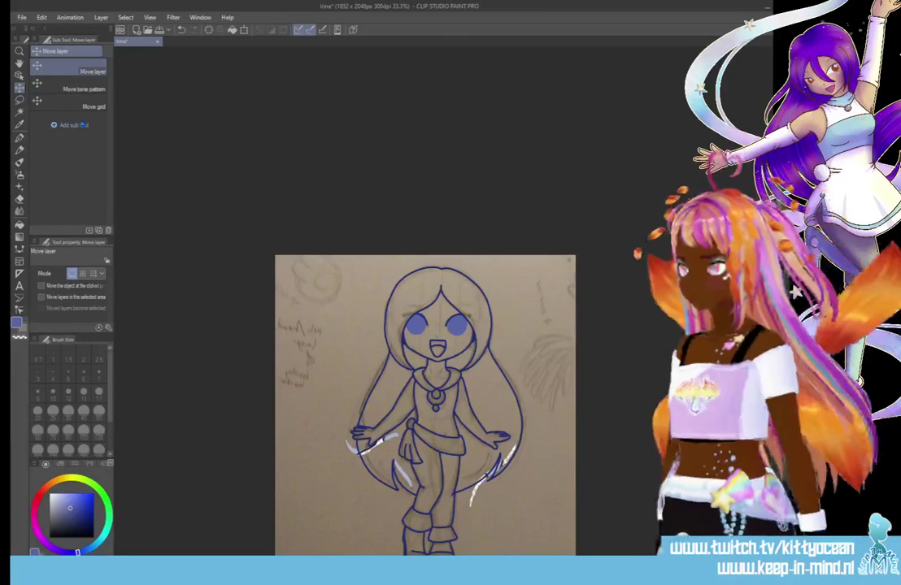
{"action": "key", "text": "ctrl+plus"}
{"action": "key", "text": "ctrl+plus"}
{"action": "key", "text": "ctrl+plus"}
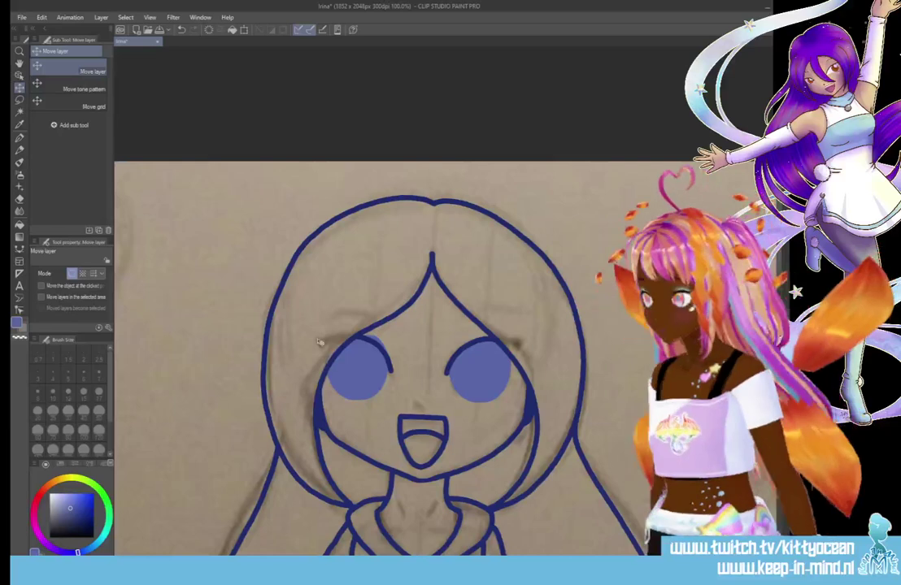
{"action": "key", "text": "e"}
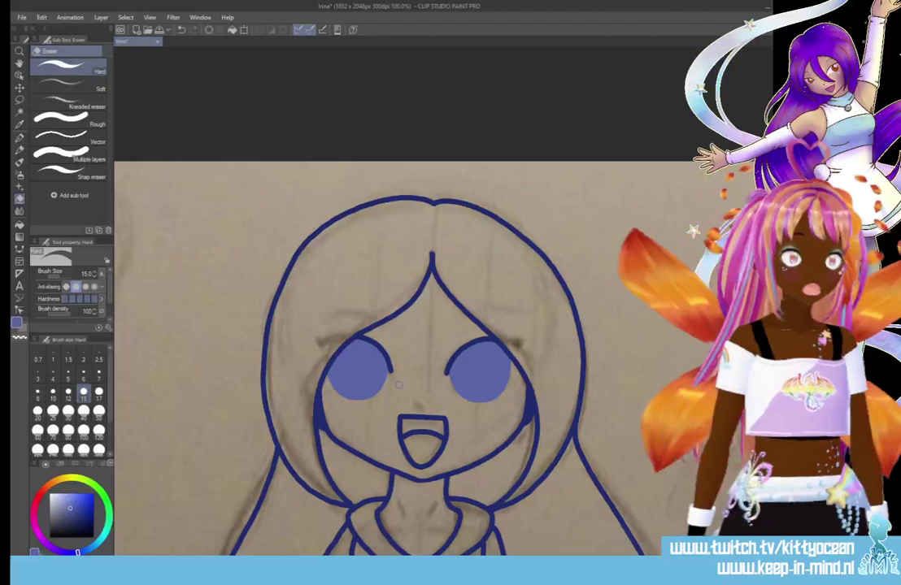
{"action": "scroll", "coordinate": [423, 358], "scroll_direction": "left", "scroll_amount": 2}
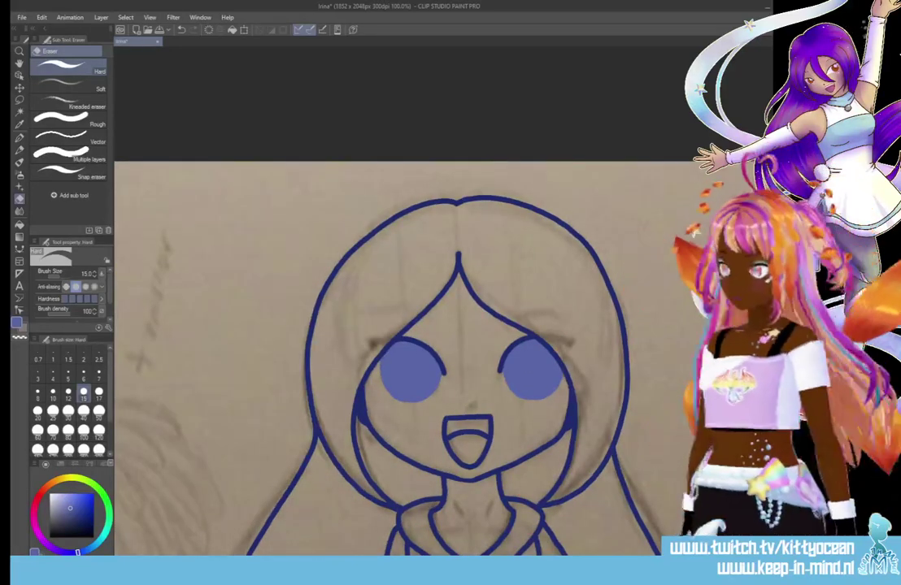
- Select the area outside the figure plus the gap between the legs, invert the selection, fill the silhouette with light blue, and deselect
{"action": "scroll", "coordinate": [455, 357], "scroll_direction": "down", "scroll_amount": 4}
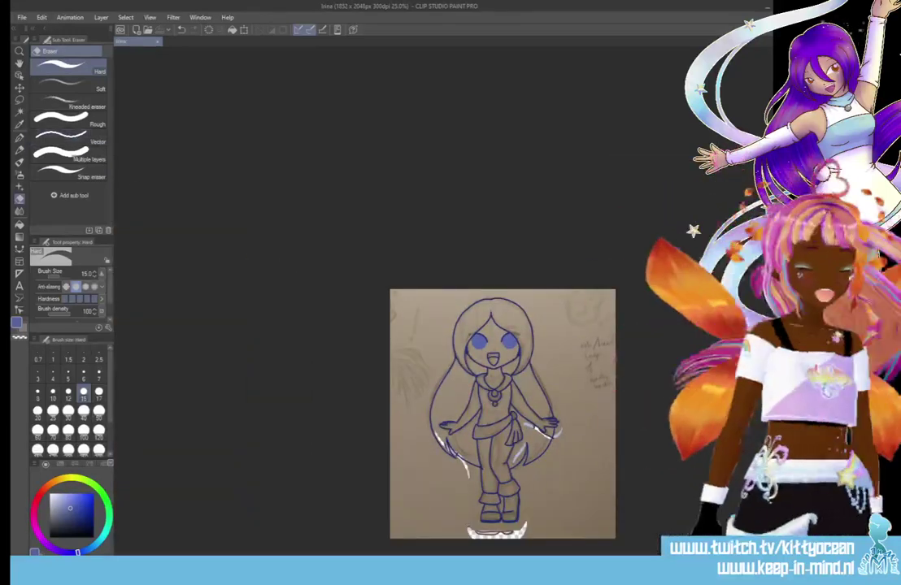
{"action": "left_click", "coordinate": [18, 112]}
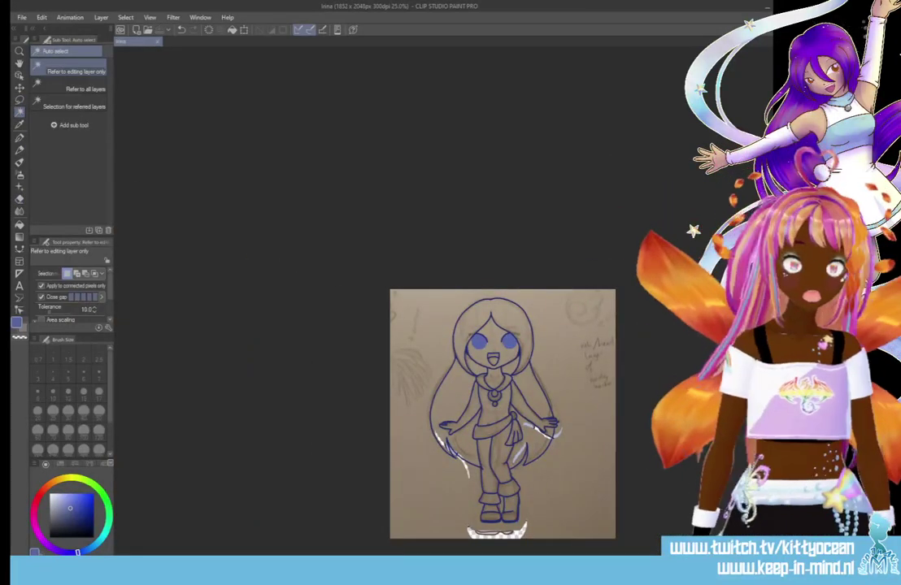
{"action": "left_click", "coordinate": [420, 362]}
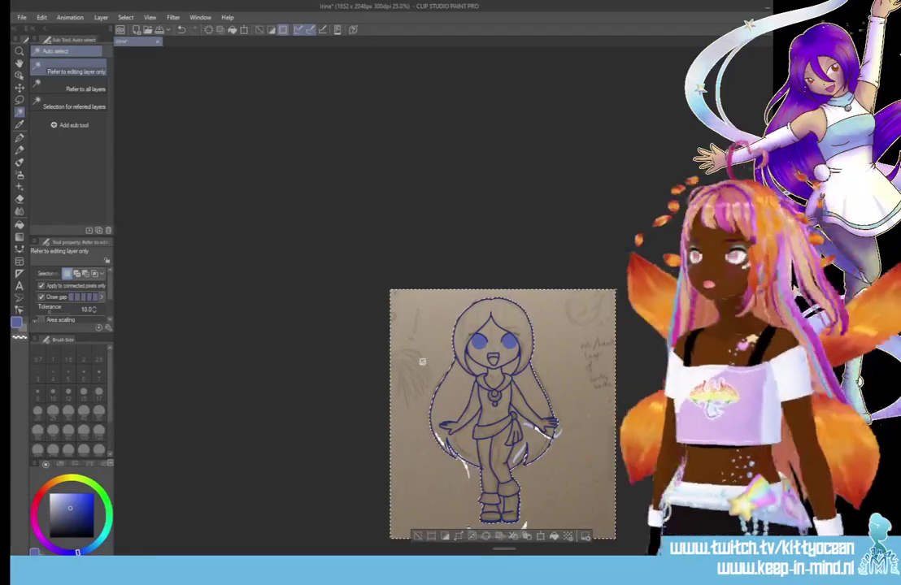
{"action": "key", "text": "ctrl+d"}
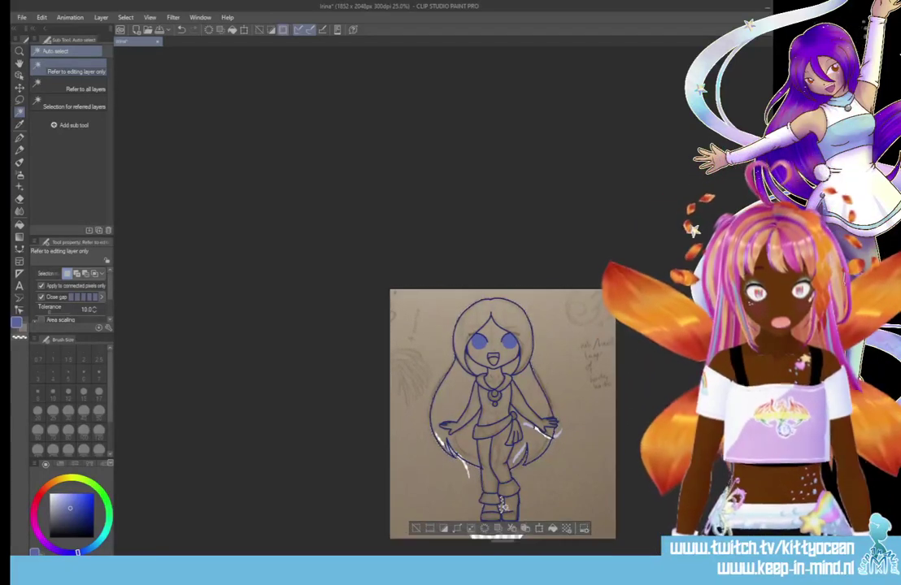
{"action": "left_click", "coordinate": [461, 500]}
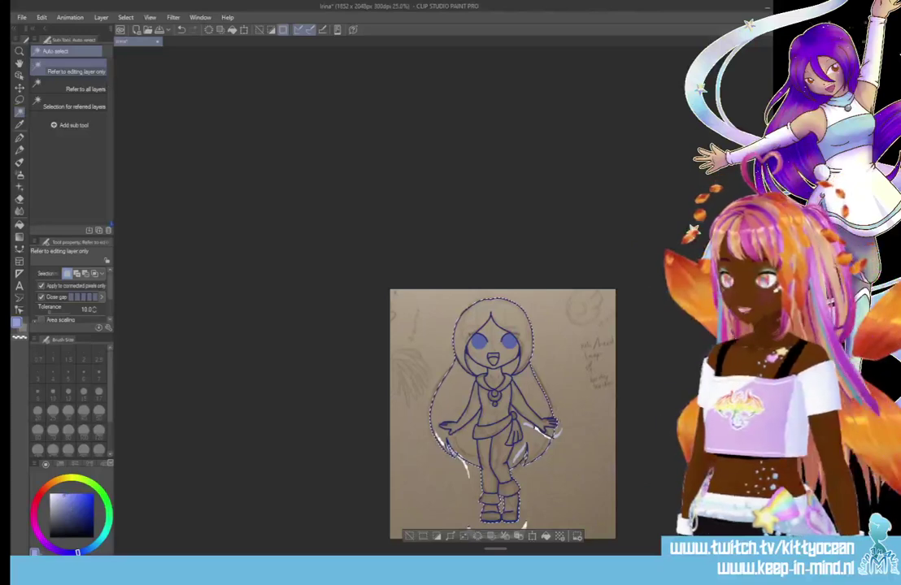
{"action": "key", "text": "alt+Delete"}
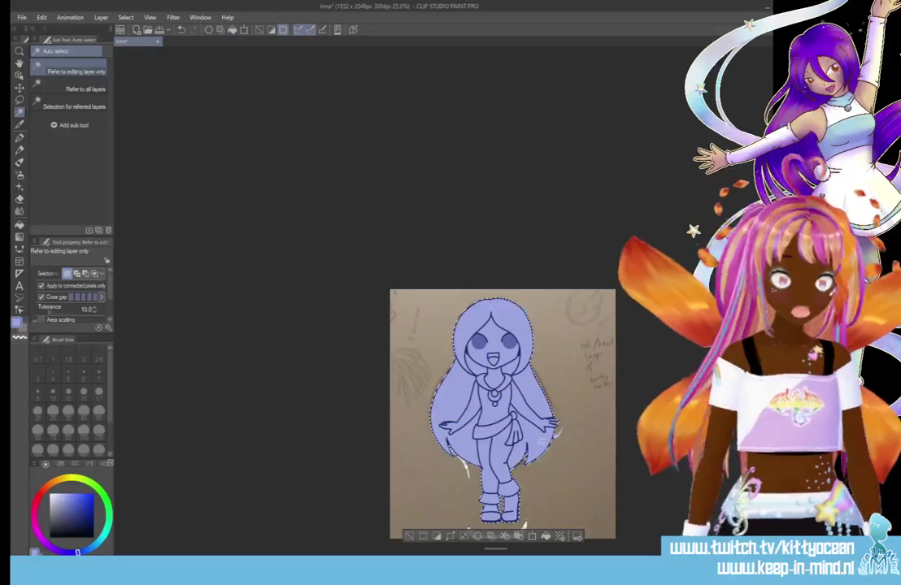
{"action": "scroll", "coordinate": [605, 489], "scroll_direction": "right", "scroll_amount": 3}
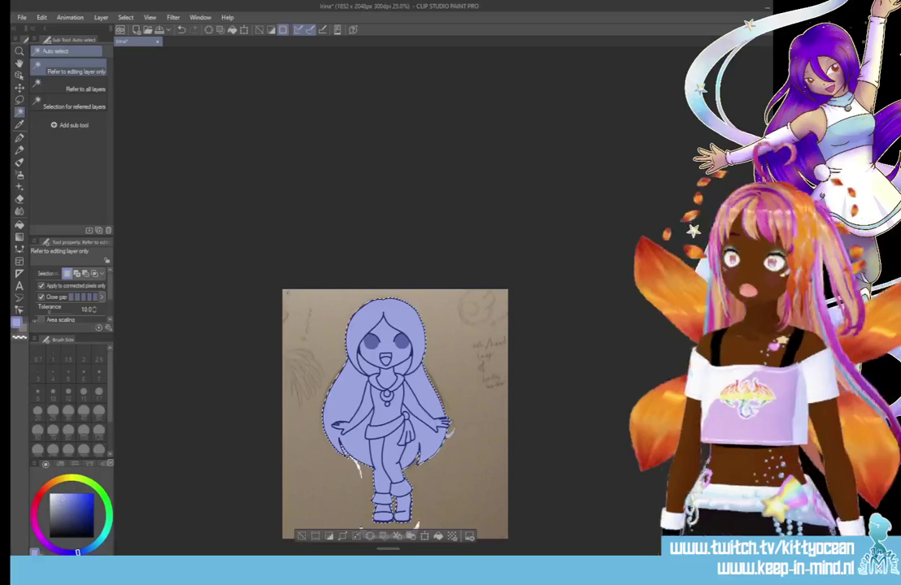
{"action": "key", "text": "ctrl+d"}
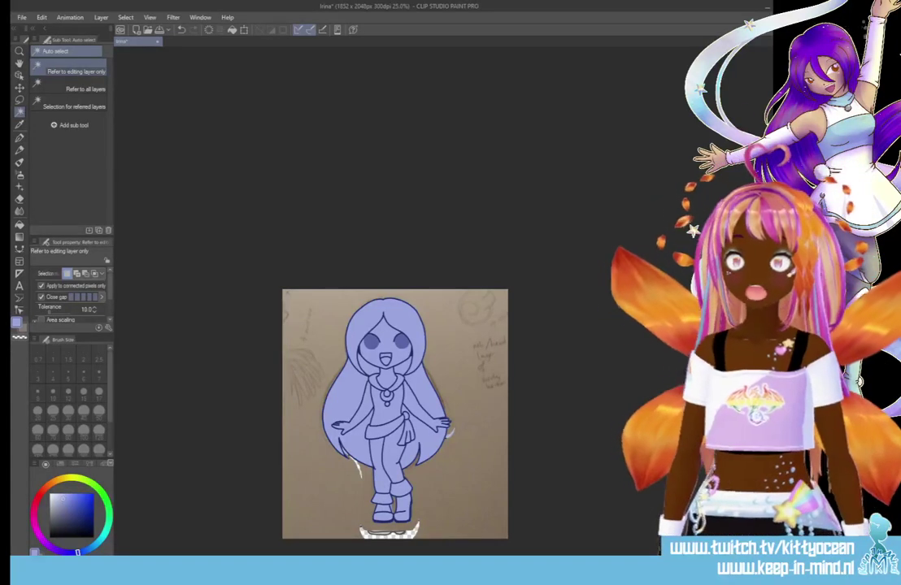
- Pick the dark blue line color and ink a new inner fringe curve on each side of the face from the hair parting, at brush size 12
{"action": "scroll", "coordinate": [503, 335], "scroll_direction": "up", "scroll_amount": 5}
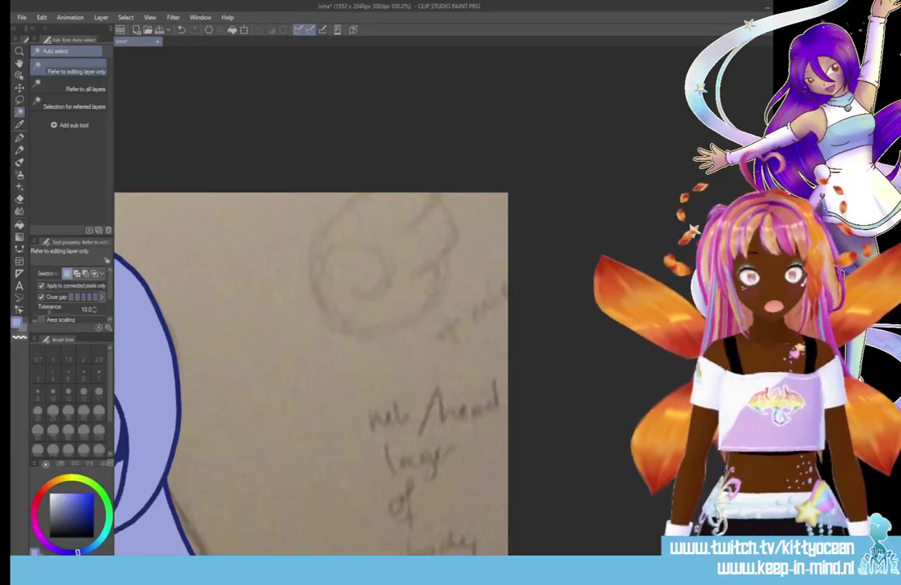
{"action": "scroll", "coordinate": [366, 374], "scroll_direction": "left", "scroll_amount": 8}
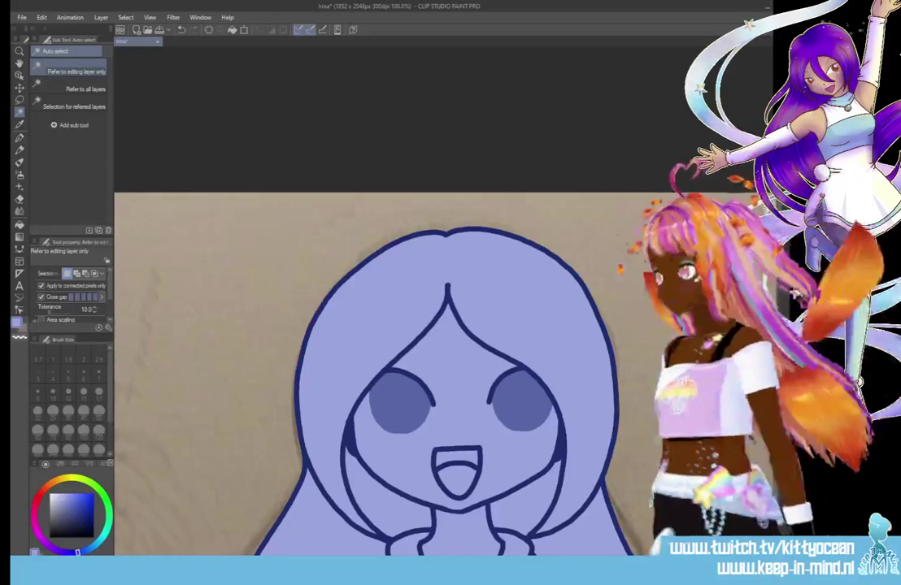
{"action": "scroll", "coordinate": [442, 299], "scroll_direction": "up", "scroll_amount": 1}
{"action": "key", "text": "p"}
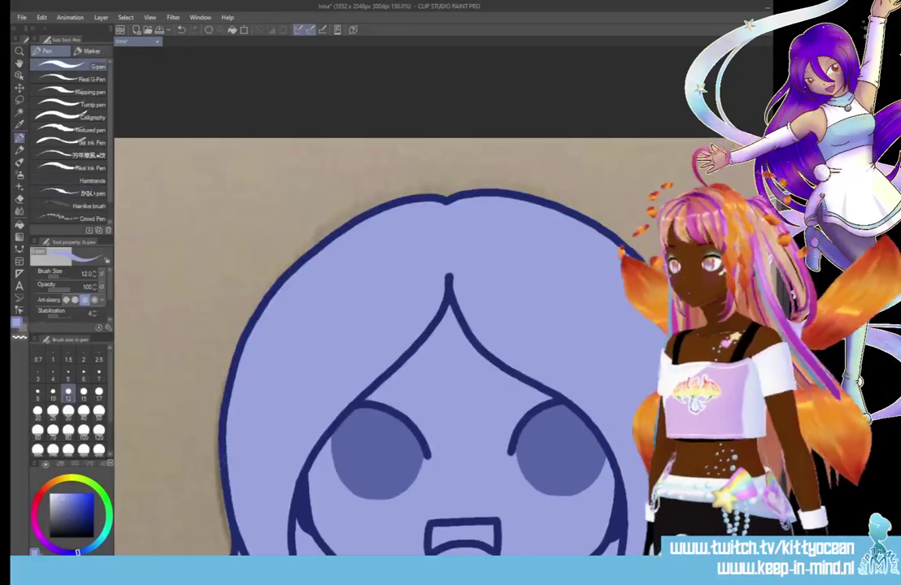
{"action": "key", "text": "i"}
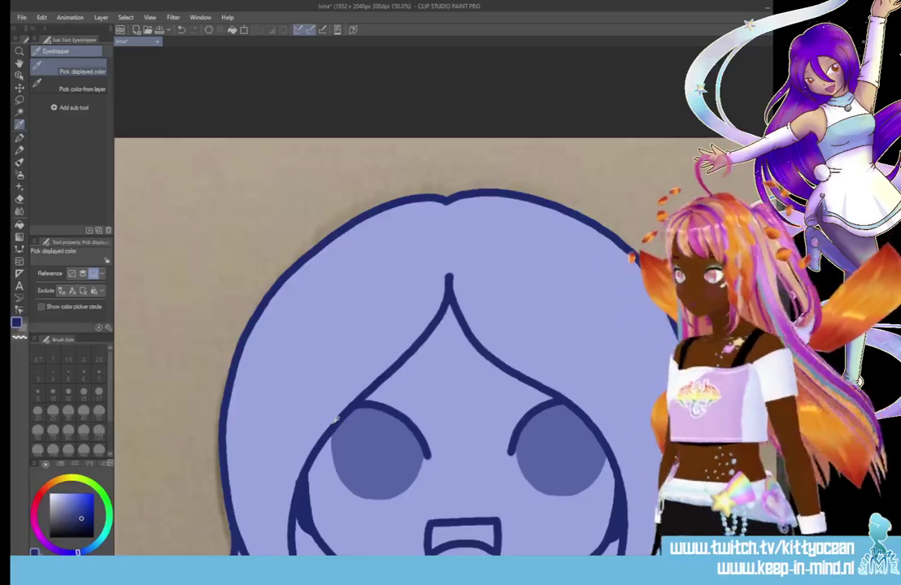
{"action": "key", "text": "p"}
{"action": "mouse_move", "coordinate": [449, 314]}
{"action": "left_mouse_down"}
{"action": "mouse_move", "coordinate": [430, 350]}
{"action": "mouse_move", "coordinate": [302, 470]}
{"action": "left_mouse_up"}
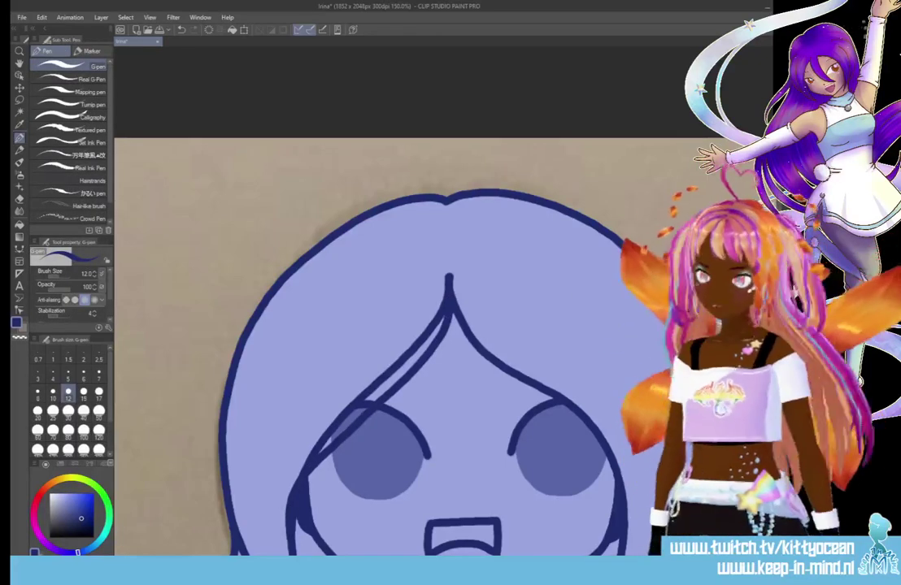
{"action": "key", "text": "ctrl+z"}
{"action": "mouse_move", "coordinate": [450, 311]}
{"action": "left_mouse_down"}
{"action": "mouse_move", "coordinate": [436, 342]}
{"action": "mouse_move", "coordinate": [302, 470]}
{"action": "left_mouse_up"}
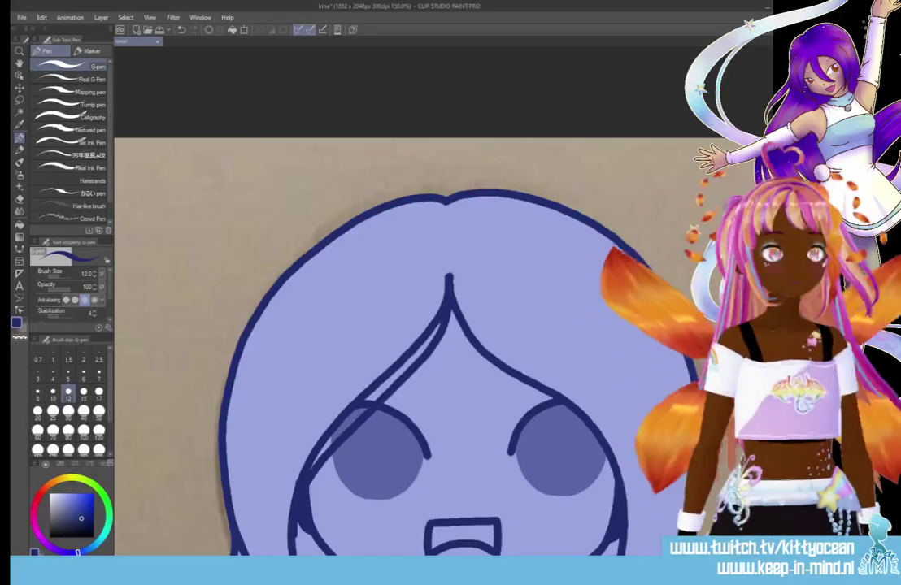
{"action": "mouse_move", "coordinate": [449, 289]}
{"action": "left_mouse_down"}
{"action": "mouse_move", "coordinate": [603, 456]}
{"action": "mouse_move", "coordinate": [620, 500]}
{"action": "mouse_move", "coordinate": [612, 532]}
{"action": "left_mouse_up"}
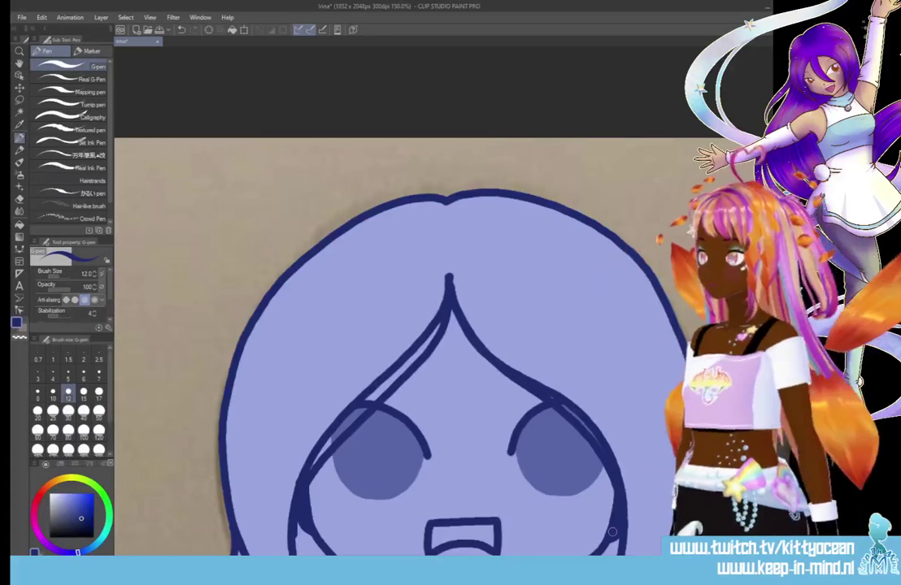
- Erase the surplus old fringe lines on both sides of the face with the hard eraser at size 15
{"action": "key", "text": "e"}
{"action": "mouse_move", "coordinate": [438, 342]}
{"action": "left_mouse_down"}
{"action": "mouse_move", "coordinate": [447, 277]}
{"action": "mouse_move", "coordinate": [434, 320]}
{"action": "mouse_move", "coordinate": [343, 422]}
{"action": "mouse_move", "coordinate": [356, 411]}
{"action": "mouse_move", "coordinate": [335, 419]}
{"action": "mouse_move", "coordinate": [294, 482]}
{"action": "mouse_move", "coordinate": [286, 515]}
{"action": "left_mouse_up"}
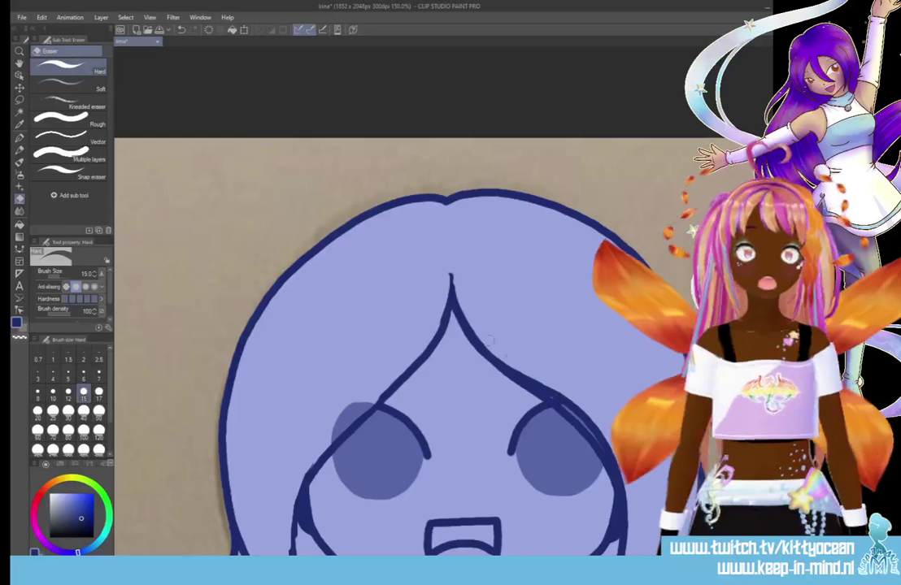
{"action": "mouse_move", "coordinate": [448, 321]}
{"action": "left_mouse_down"}
{"action": "mouse_move", "coordinate": [488, 343]}
{"action": "mouse_move", "coordinate": [524, 392]}
{"action": "mouse_move", "coordinate": [596, 431]}
{"action": "left_mouse_up"}
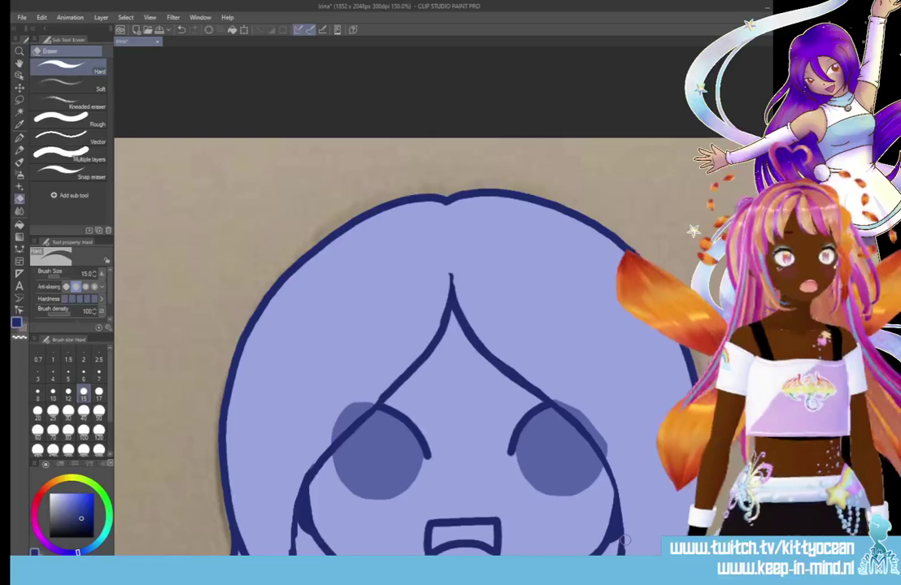
- Re-ink the remaining fringe curves from the parting down both sides of the face with the G-pen at size 12
{"action": "scroll", "coordinate": [443, 325], "scroll_direction": "down", "scroll_amount": 3}
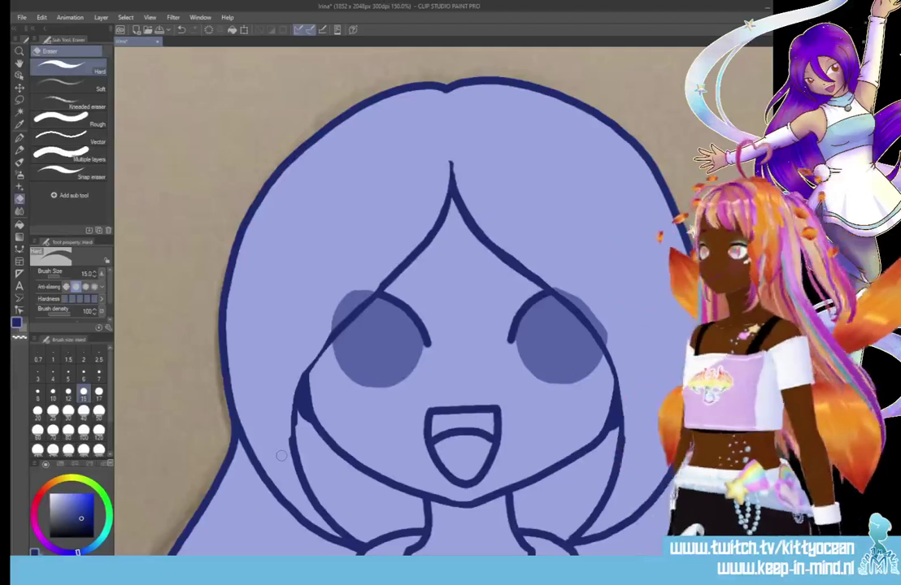
{"action": "key", "text": "p"}
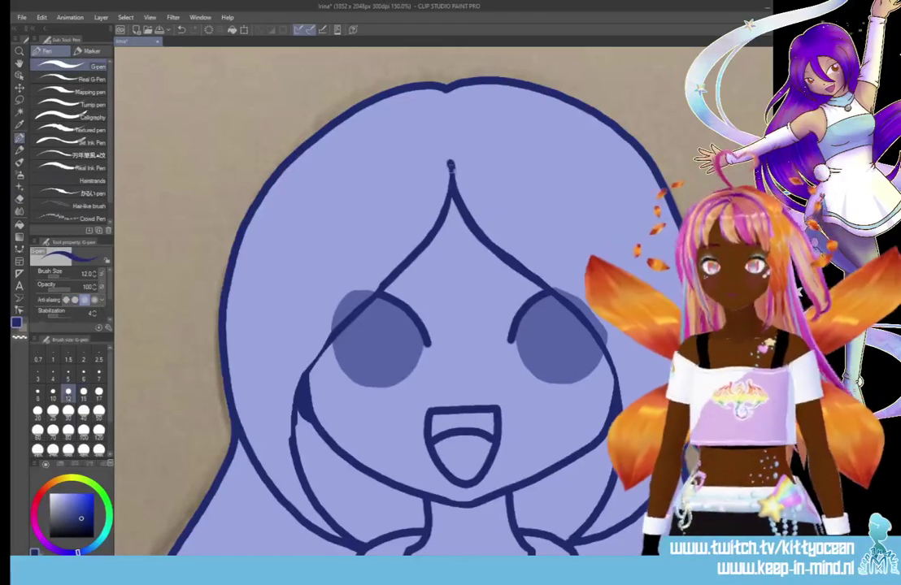
{"action": "mouse_move", "coordinate": [382, 289]}
{"action": "left_mouse_down"}
{"action": "mouse_move", "coordinate": [313, 353]}
{"action": "mouse_move", "coordinate": [292, 426]}
{"action": "left_mouse_up"}
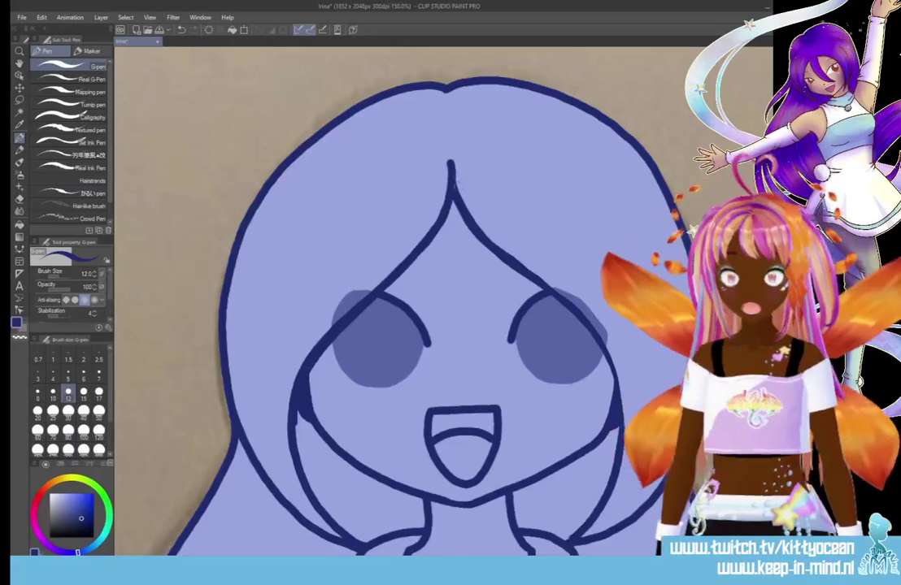
{"action": "mouse_move", "coordinate": [454, 163]}
{"action": "left_mouse_down"}
{"action": "mouse_move", "coordinate": [461, 199]}
{"action": "mouse_move", "coordinate": [493, 245]}
{"action": "mouse_move", "coordinate": [550, 291]}
{"action": "left_mouse_up"}
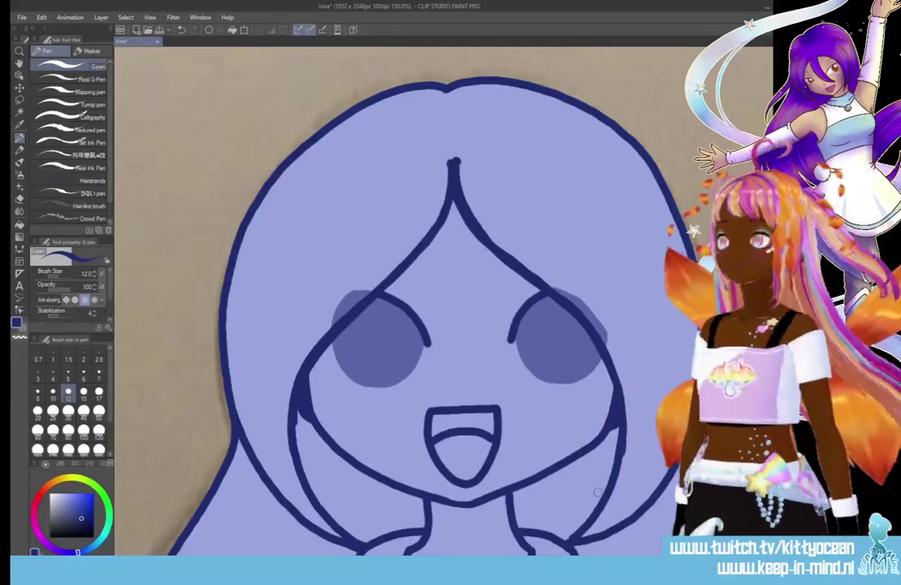
- Trim the overlapping line ends at the fringe parting and re-ink them as one clean pointed tip
{"action": "key", "text": "e"}
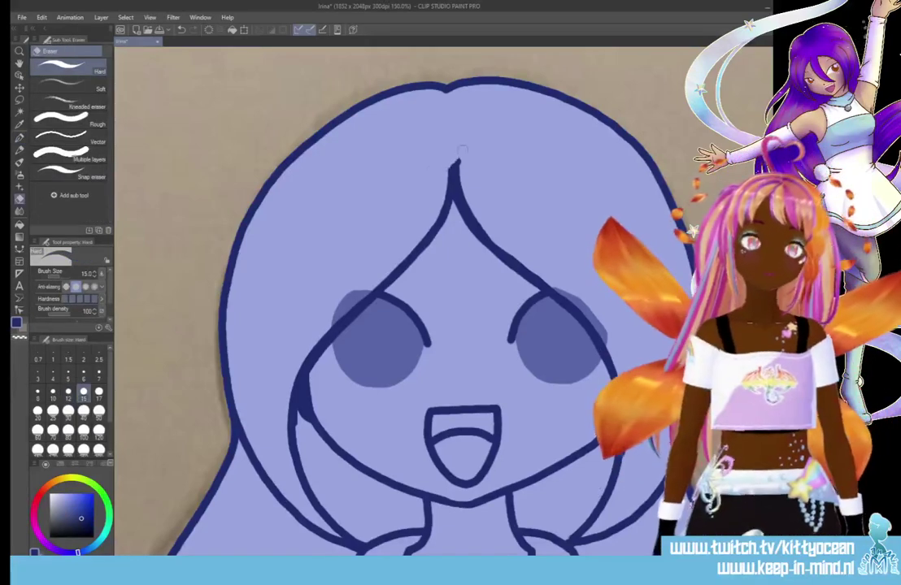
{"action": "mouse_move", "coordinate": [453, 162]}
{"action": "left_mouse_down"}
{"action": "mouse_move", "coordinate": [470, 188]}
{"action": "mouse_move", "coordinate": [459, 170]}
{"action": "mouse_move", "coordinate": [435, 207]}
{"action": "left_mouse_up"}
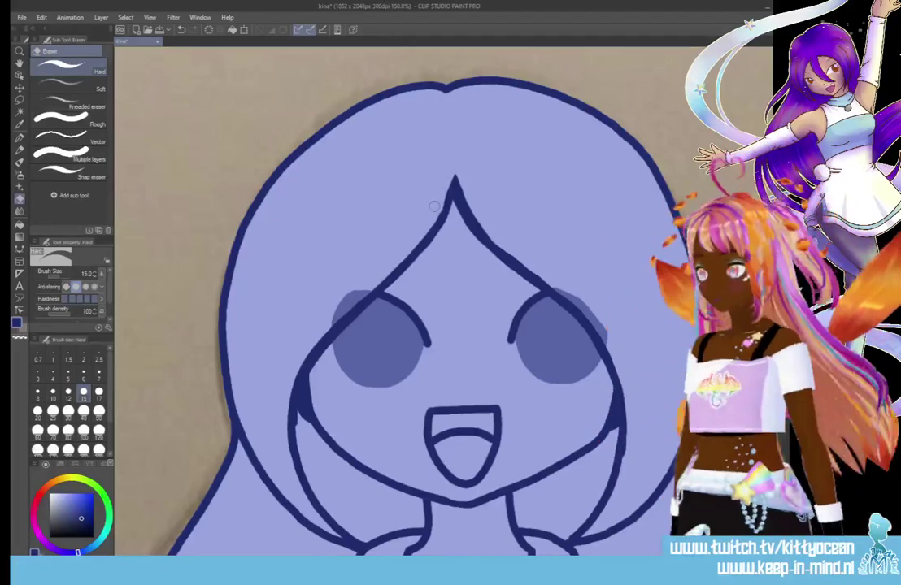
{"action": "key", "text": "p"}
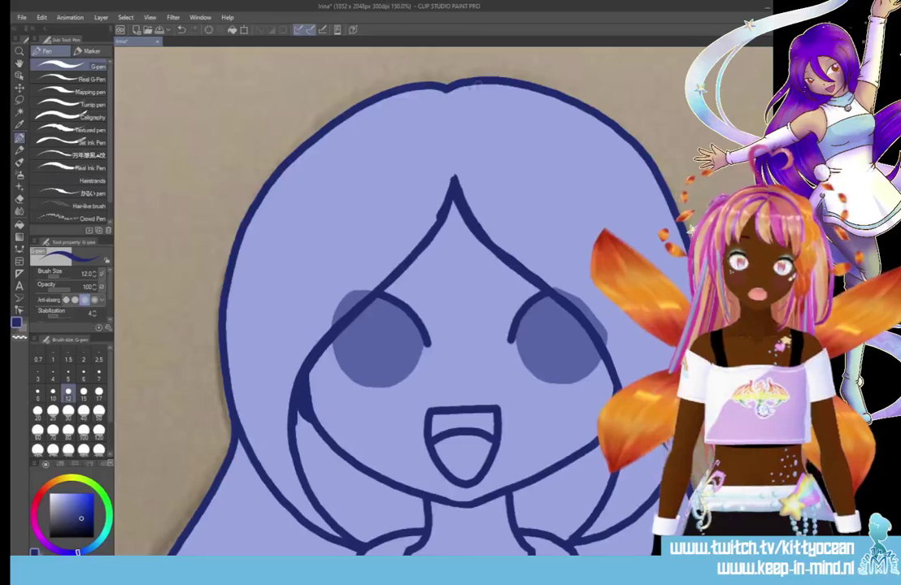
{"action": "left_click_drag", "start_coordinate": [452, 95], "coordinate": [491, 81]}
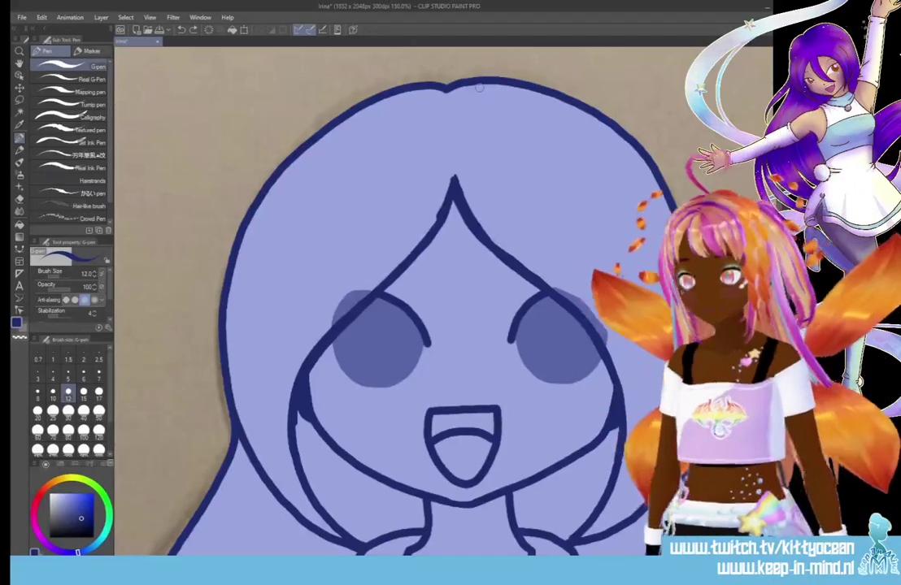
{"action": "key", "text": "e"}
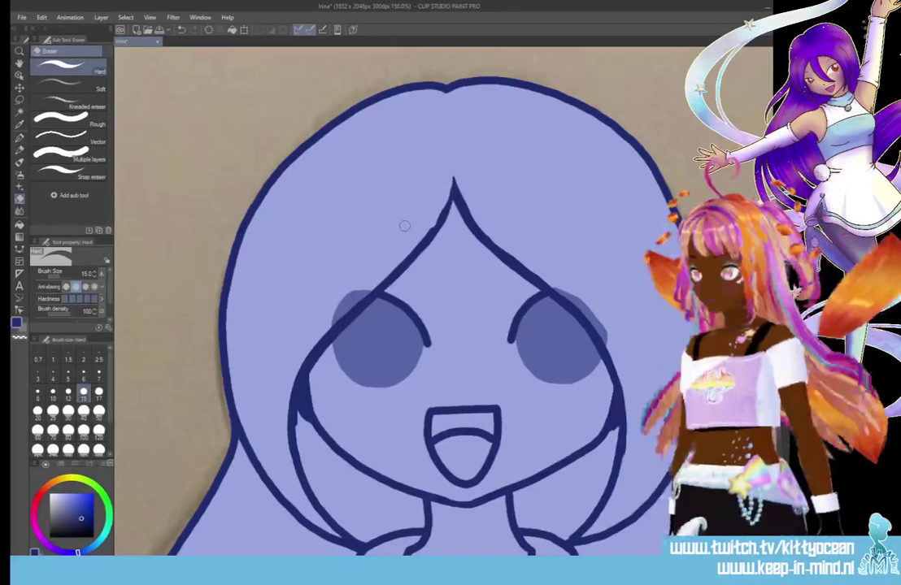
{"action": "key", "text": "p"}
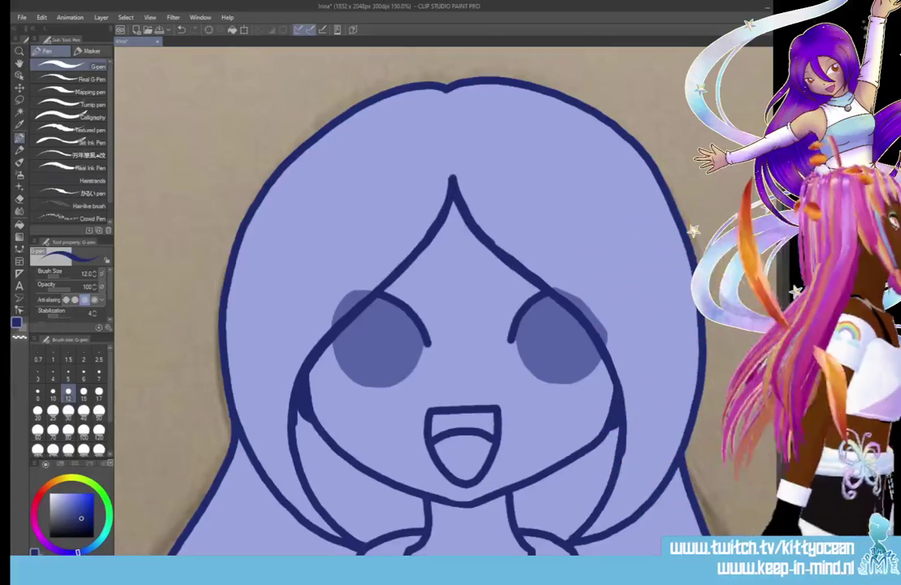
- Erase the iris fill that spills over the hair beyond the fringe lines, and check the whole figure in a mirrored view
{"action": "key", "text": "e"}
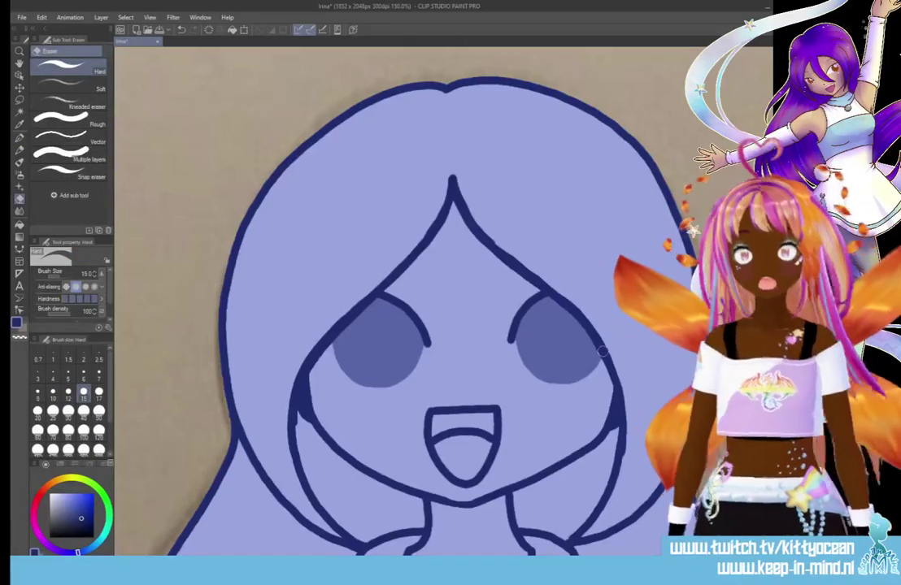
{"action": "scroll", "coordinate": [602, 351], "scroll_direction": "down", "scroll_amount": 3}
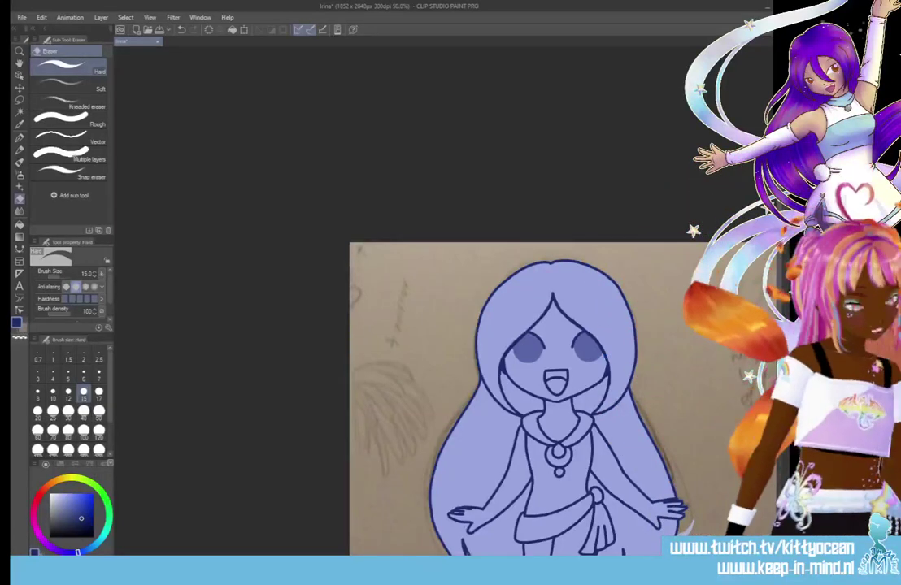
{"action": "scroll", "coordinate": [395, 399], "scroll_direction": "right", "scroll_amount": 5}
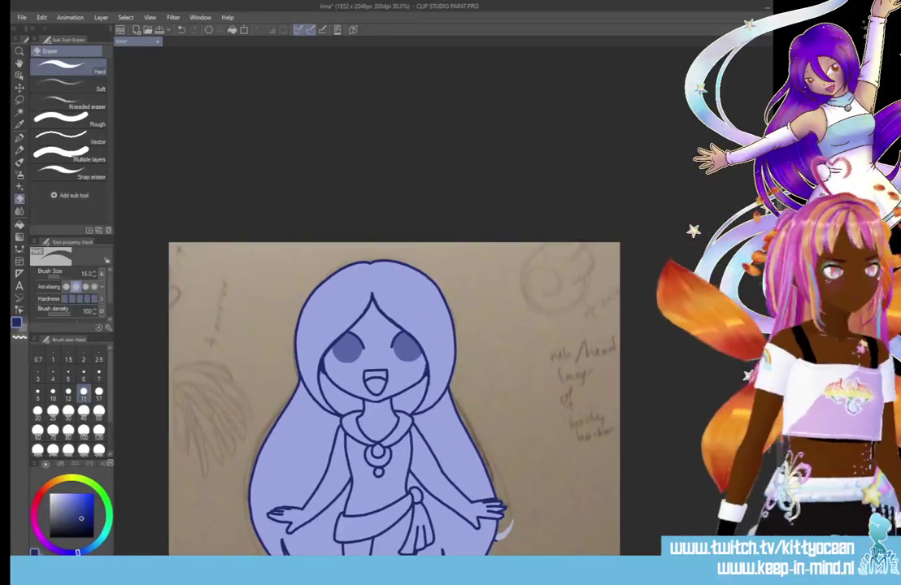
{"action": "scroll", "coordinate": [395, 398], "scroll_direction": "down", "scroll_amount": 3}
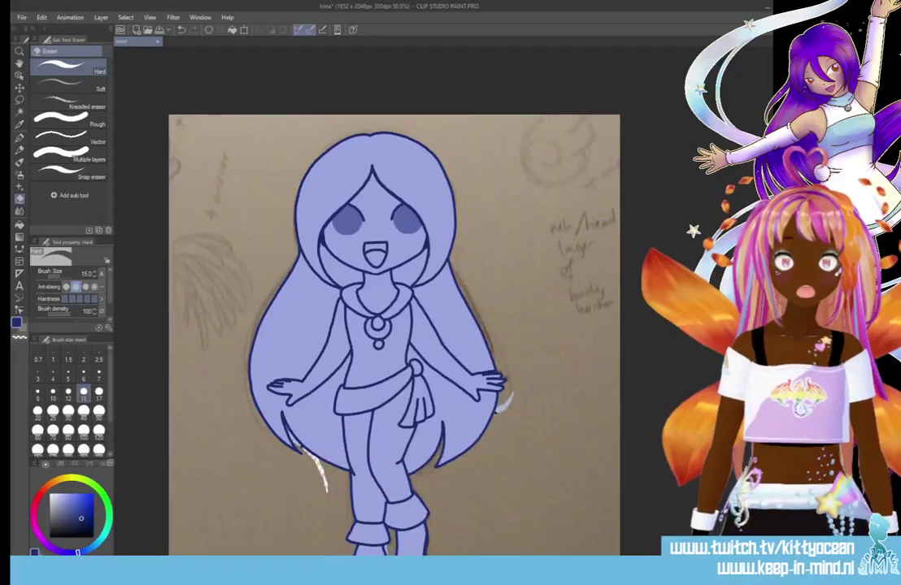
{"action": "key", "text": "h"}
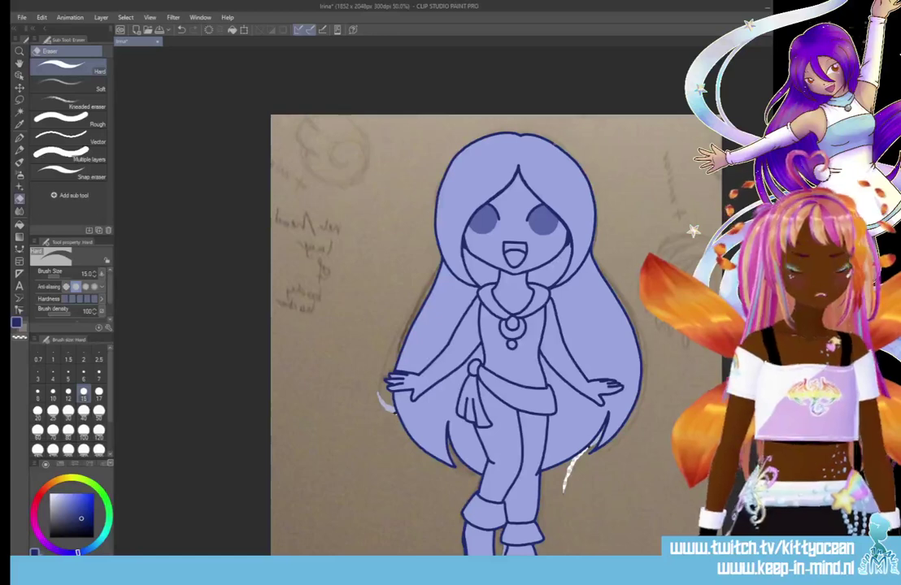
{"action": "key", "text": "h"}
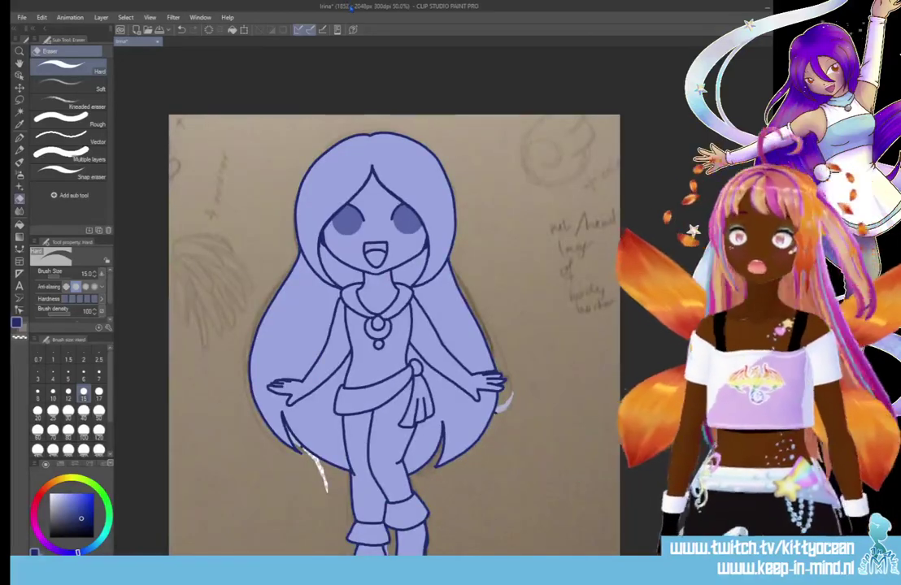
- Redraw the cheek line on the viewer's right slightly further inward, erase its old outer edge, and re-ink the adjoining hair strand
{"action": "key", "text": "ctrl+plus"}
{"action": "key", "text": "ctrl+plus"}
{"action": "key", "text": "ctrl+plus"}
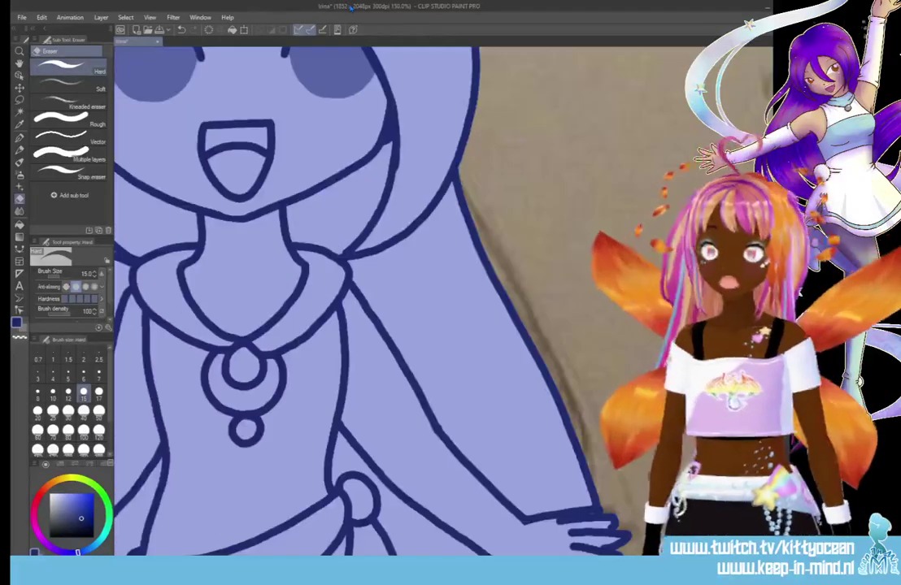
{"action": "left_click_drag", "start_coordinate": [320, 527], "coordinate": [503, 529]}
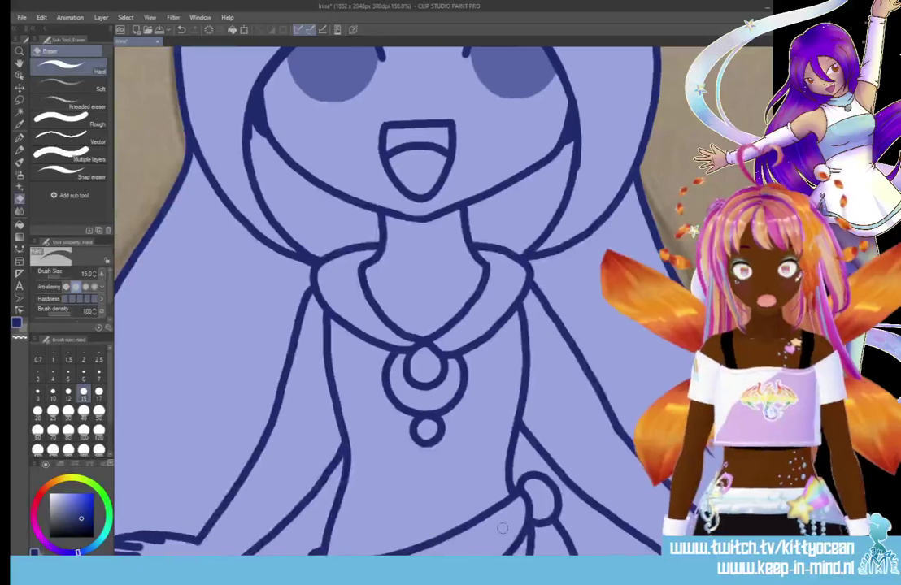
{"action": "scroll", "coordinate": [506, 236], "scroll_direction": "up", "scroll_amount": 5}
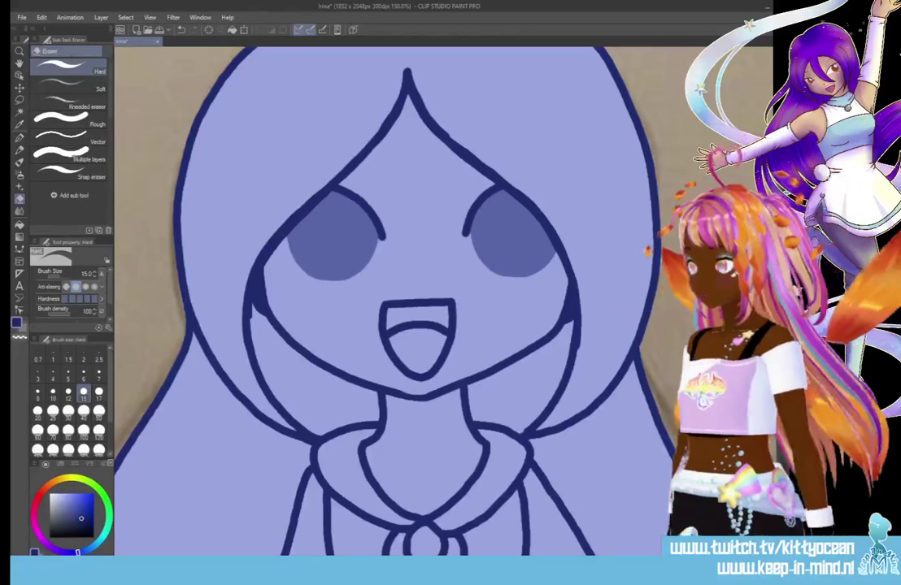
{"action": "key", "text": "p"}
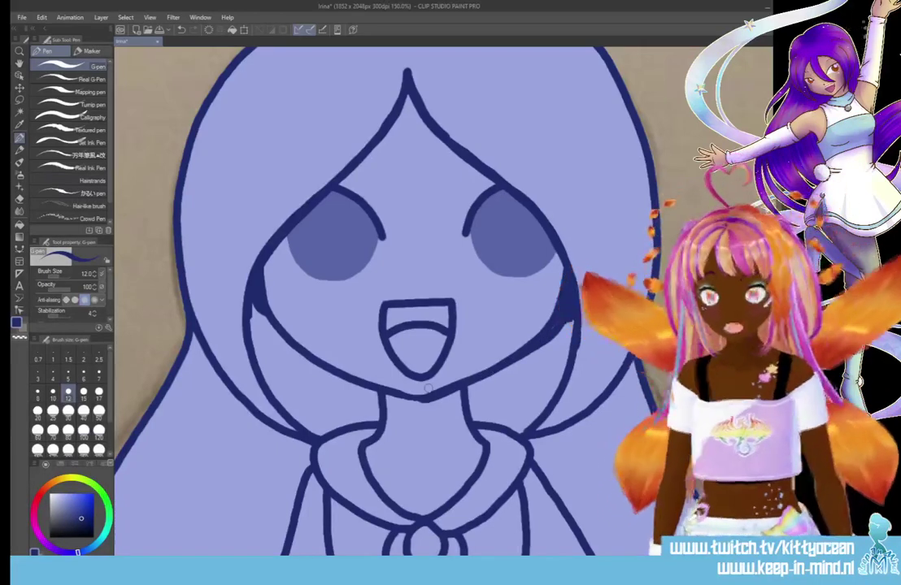
{"action": "key", "text": "e"}
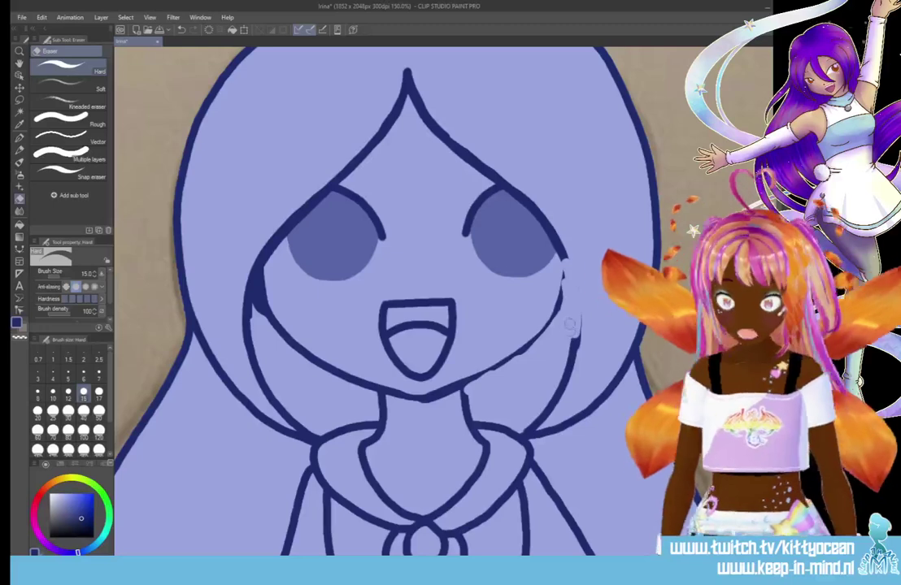
{"action": "key", "text": "p"}
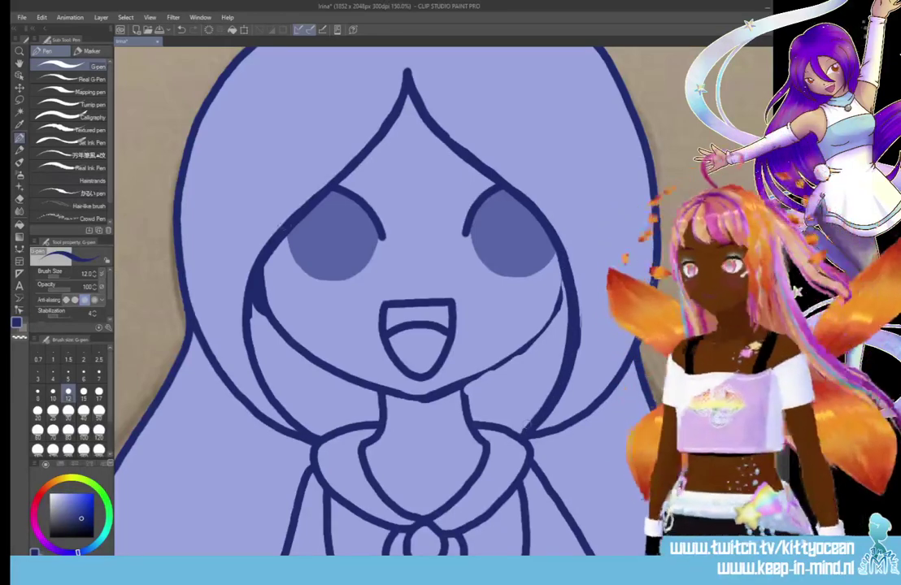
- Thicken the side hair strands and the upper cheek lines on both sides of the face with the G-pen
{"action": "mouse_move", "coordinate": [259, 267]}
{"action": "left_mouse_down"}
{"action": "mouse_move", "coordinate": [250, 326]}
{"action": "mouse_move", "coordinate": [257, 356]}
{"action": "mouse_move", "coordinate": [277, 402]}
{"action": "mouse_move", "coordinate": [319, 438]}
{"action": "left_mouse_up"}
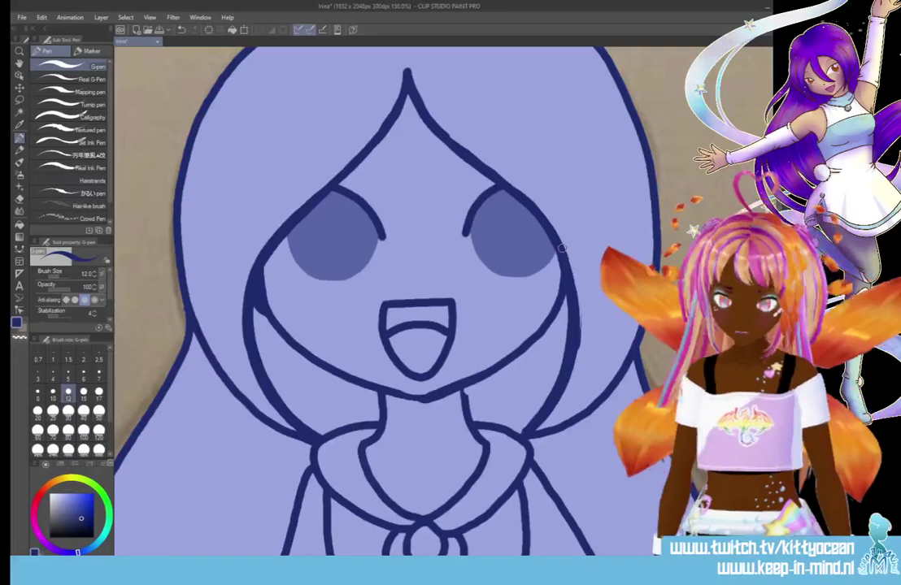
{"action": "mouse_move", "coordinate": [268, 259]}
{"action": "left_mouse_down"}
{"action": "mouse_move", "coordinate": [259, 289]}
{"action": "mouse_move", "coordinate": [275, 314]}
{"action": "left_mouse_up"}
{"action": "mouse_move", "coordinate": [242, 275]}
{"action": "left_mouse_down"}
{"action": "mouse_move", "coordinate": [266, 314]}
{"action": "mouse_move", "coordinate": [351, 347]}
{"action": "left_mouse_up"}
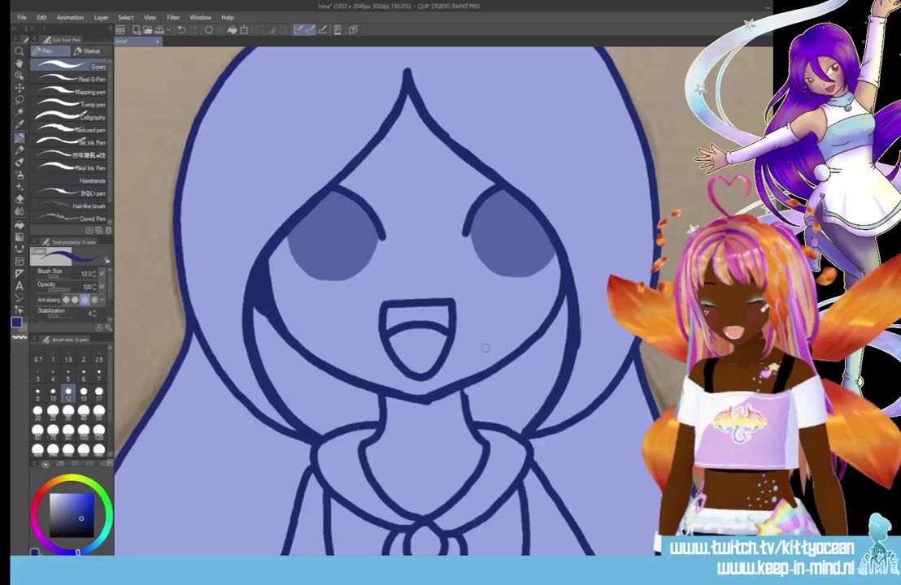
{"action": "left_click_drag", "start_coordinate": [520, 351], "coordinate": [562, 308]}
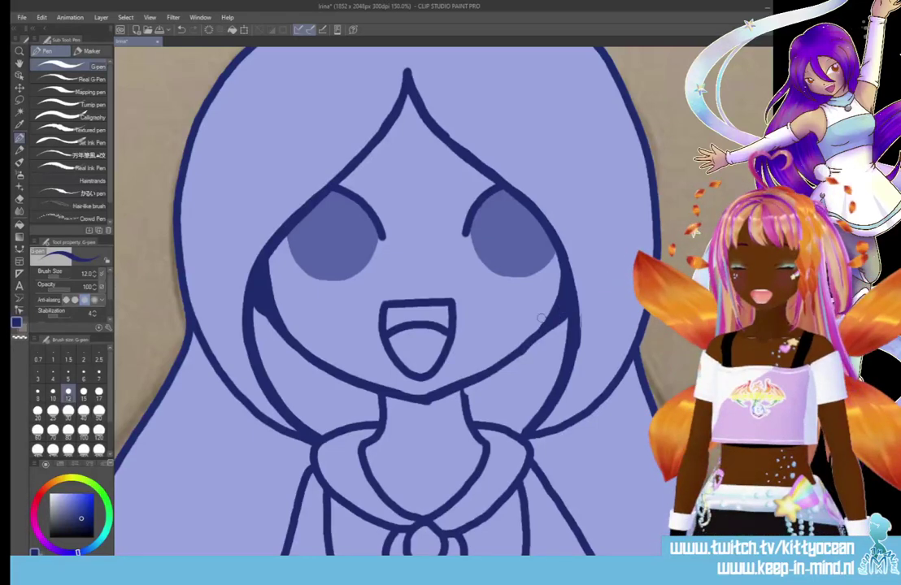
- Smooth the jawline by erasing its rough edge and re-inking it, and ink both cheek contours further inward
{"action": "key", "text": "e"}
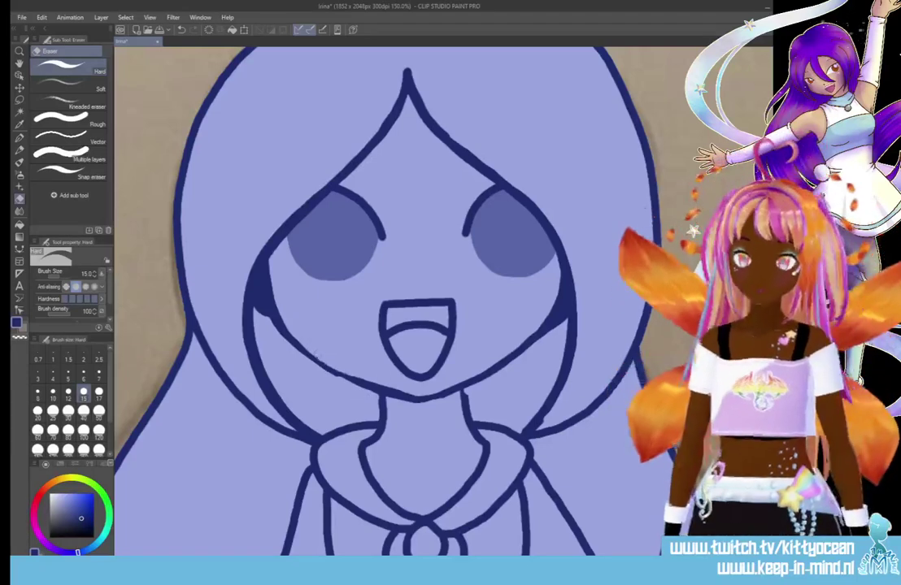
{"action": "key", "text": "p"}
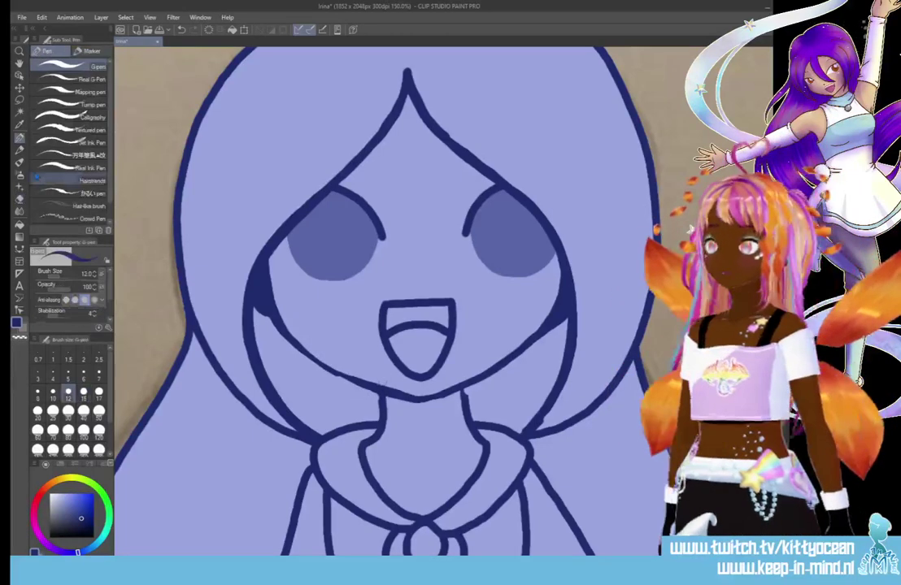
{"action": "mouse_move", "coordinate": [273, 312]}
{"action": "left_mouse_down"}
{"action": "mouse_move", "coordinate": [302, 352]}
{"action": "mouse_move", "coordinate": [399, 398]}
{"action": "left_mouse_up"}
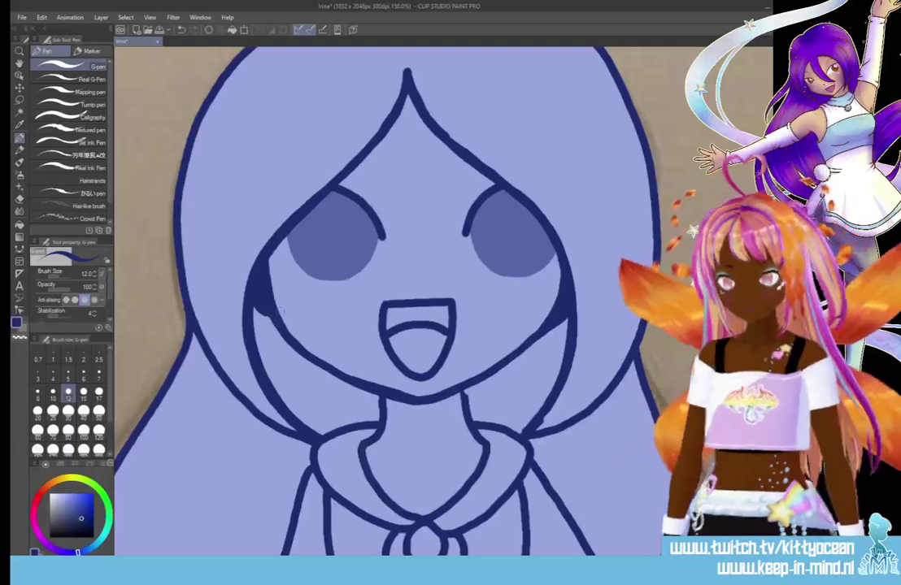
{"action": "left_click_drag", "start_coordinate": [274, 323], "coordinate": [253, 287]}
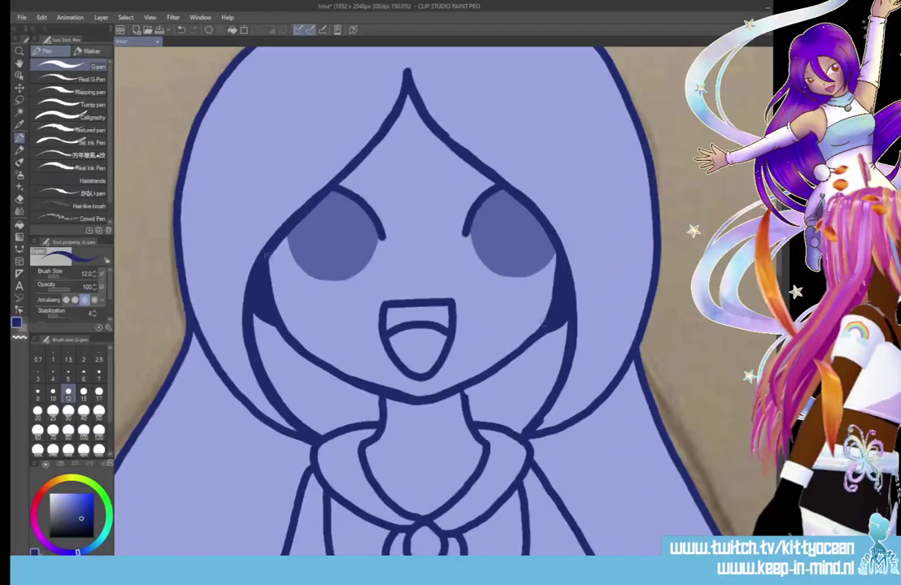
{"action": "mouse_move", "coordinate": [235, 220]}
{"action": "left_mouse_down"}
{"action": "mouse_move", "coordinate": [254, 296]}
{"action": "mouse_move", "coordinate": [338, 344]}
{"action": "left_mouse_up"}
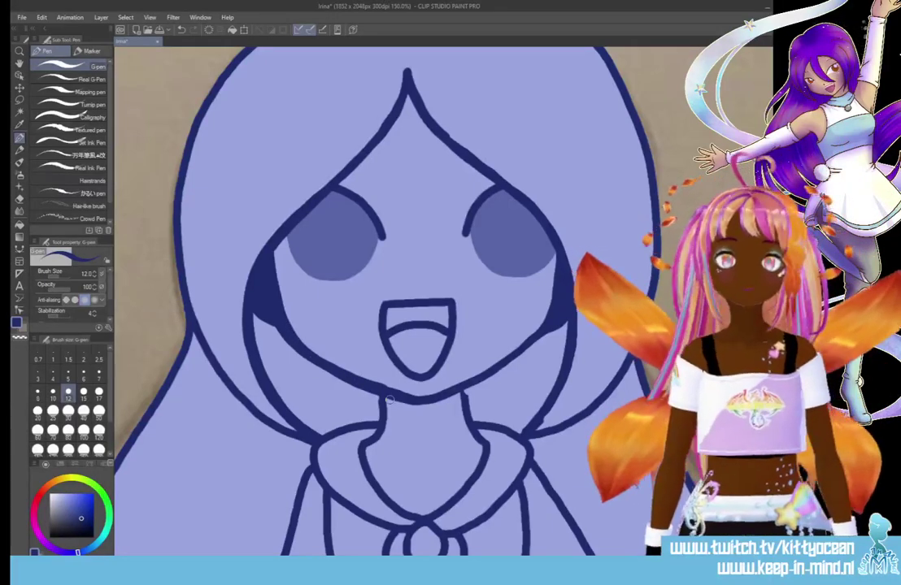
- Erase the solid dark wedges between the cheek contours and the side hair strands, leaving clean separate lines on both sides
{"action": "key", "text": "e"}
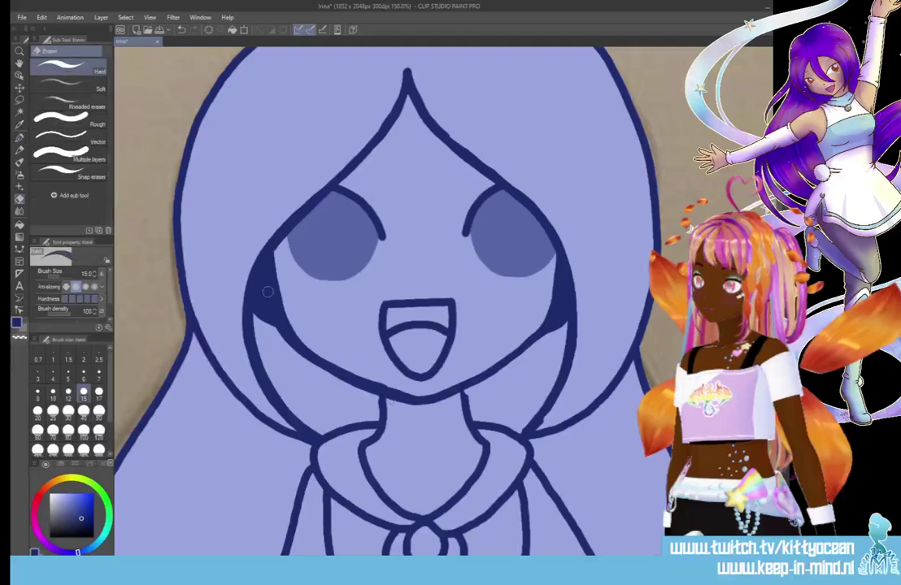
{"action": "mouse_move", "coordinate": [236, 260]}
{"action": "left_mouse_down"}
{"action": "mouse_move", "coordinate": [262, 280]}
{"action": "mouse_move", "coordinate": [240, 289]}
{"action": "mouse_move", "coordinate": [270, 317]}
{"action": "mouse_move", "coordinate": [262, 327]}
{"action": "left_mouse_up"}
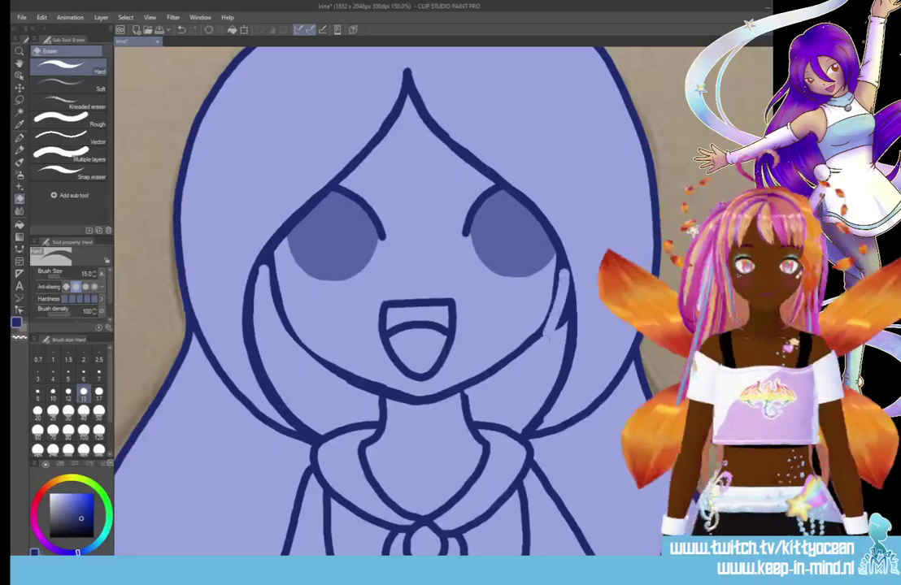
{"action": "left_click_drag", "start_coordinate": [567, 272], "coordinate": [553, 329]}
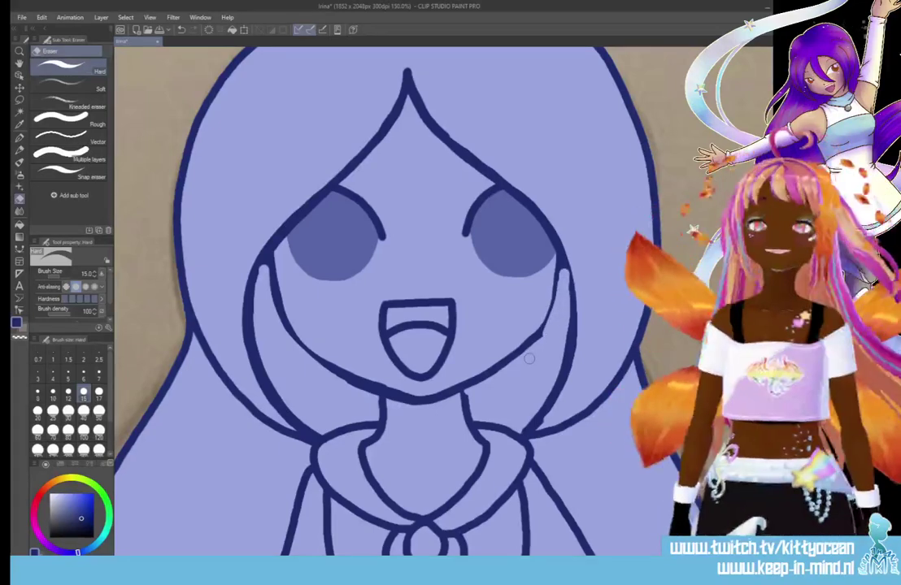
- Thicken both cheek lines along their inner side with the G-pen and smooth the rough lower cheek on the viewer's right
{"action": "key", "text": "p"}
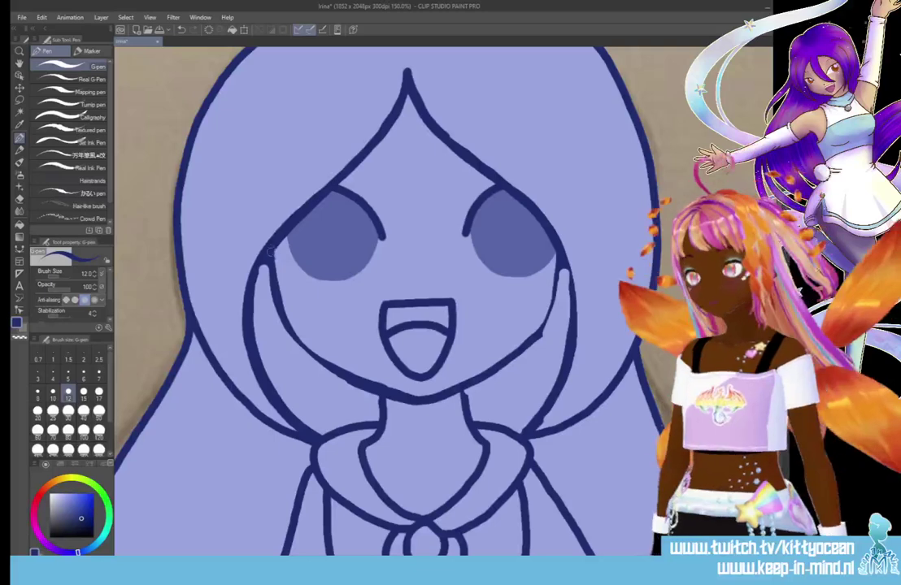
{"action": "mouse_move", "coordinate": [236, 235]}
{"action": "left_mouse_down"}
{"action": "mouse_move", "coordinate": [262, 297]}
{"action": "mouse_move", "coordinate": [301, 331]}
{"action": "left_mouse_up"}
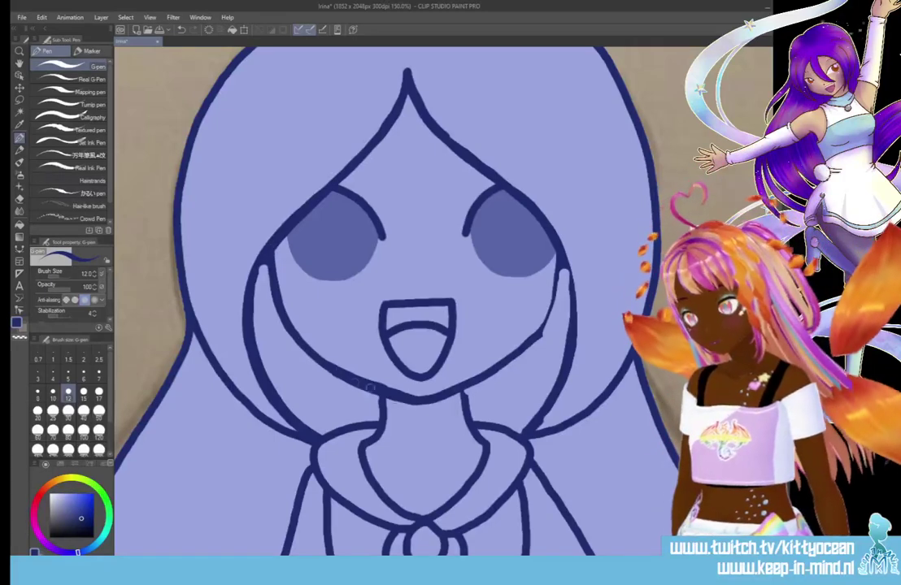
{"action": "left_click_drag", "start_coordinate": [369, 388], "coordinate": [394, 398]}
{"action": "mouse_move", "coordinate": [562, 256]}
{"action": "left_mouse_down"}
{"action": "mouse_move", "coordinate": [545, 329]}
{"action": "mouse_move", "coordinate": [480, 375]}
{"action": "left_mouse_up"}
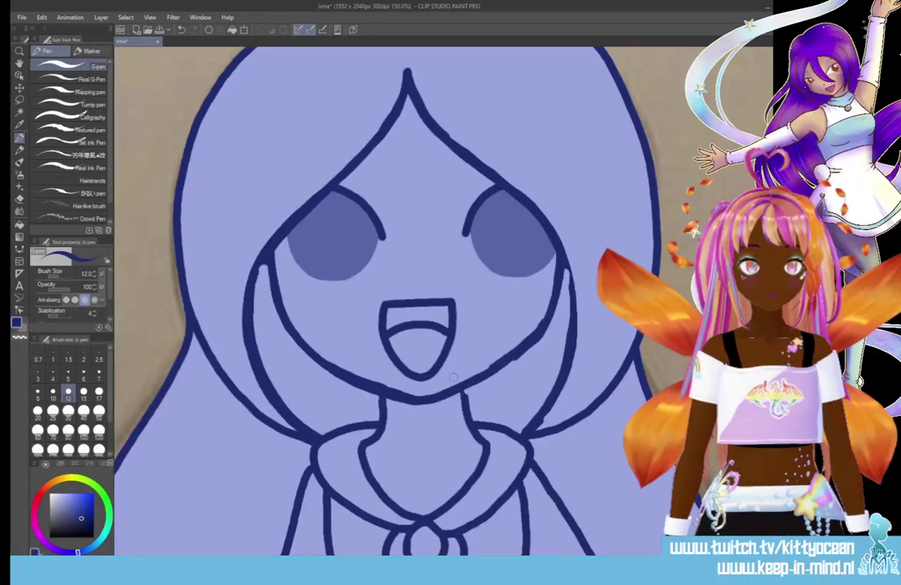
{"action": "left_click", "coordinate": [19, 198]}
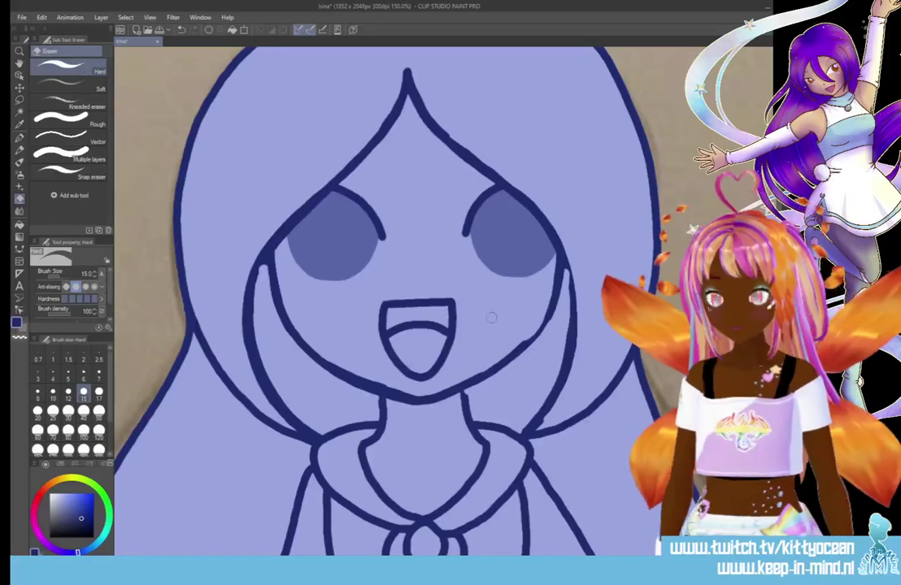
{"action": "left_click", "coordinate": [20, 136]}
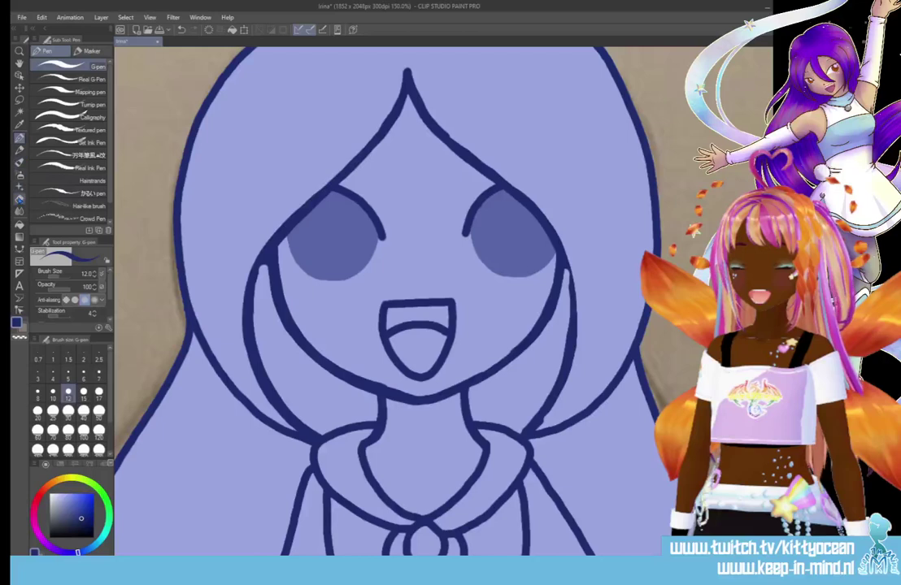
- Erase the outer edge of the cheek and jaw line on the viewer's left, and re-ink it cleanly down to the neck
{"action": "left_click", "coordinate": [20, 199]}
{"action": "mouse_move", "coordinate": [231, 231]}
{"action": "left_mouse_down"}
{"action": "mouse_move", "coordinate": [244, 273]}
{"action": "mouse_move", "coordinate": [280, 321]}
{"action": "mouse_move", "coordinate": [349, 353]}
{"action": "left_mouse_up"}
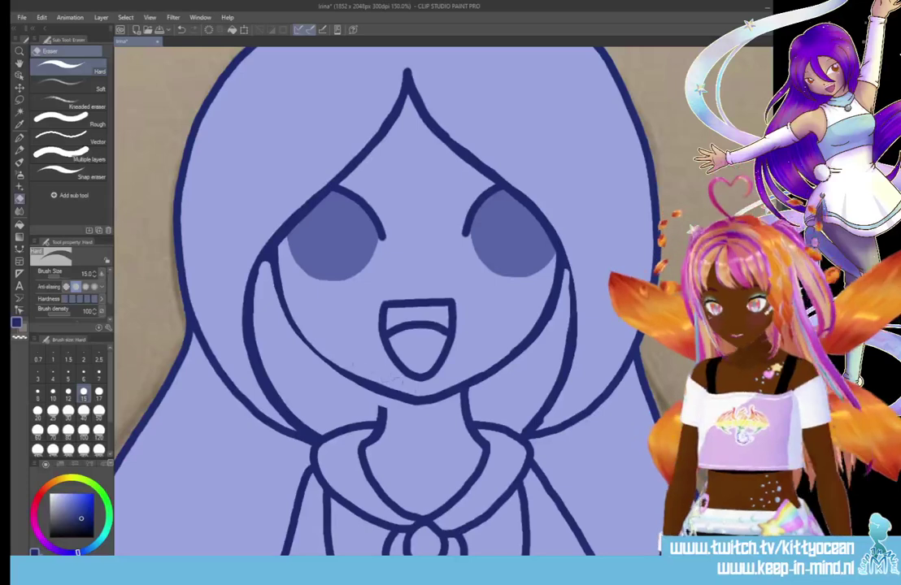
{"action": "left_click", "coordinate": [20, 136]}
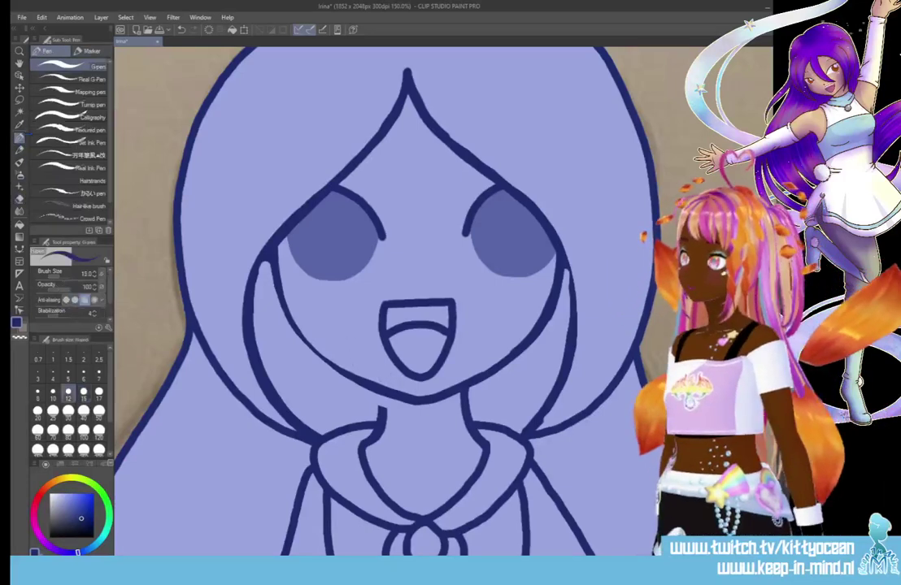
{"action": "mouse_move", "coordinate": [241, 229]}
{"action": "left_mouse_down"}
{"action": "mouse_move", "coordinate": [254, 278]}
{"action": "mouse_move", "coordinate": [280, 310]}
{"action": "mouse_move", "coordinate": [389, 394]}
{"action": "left_mouse_up"}
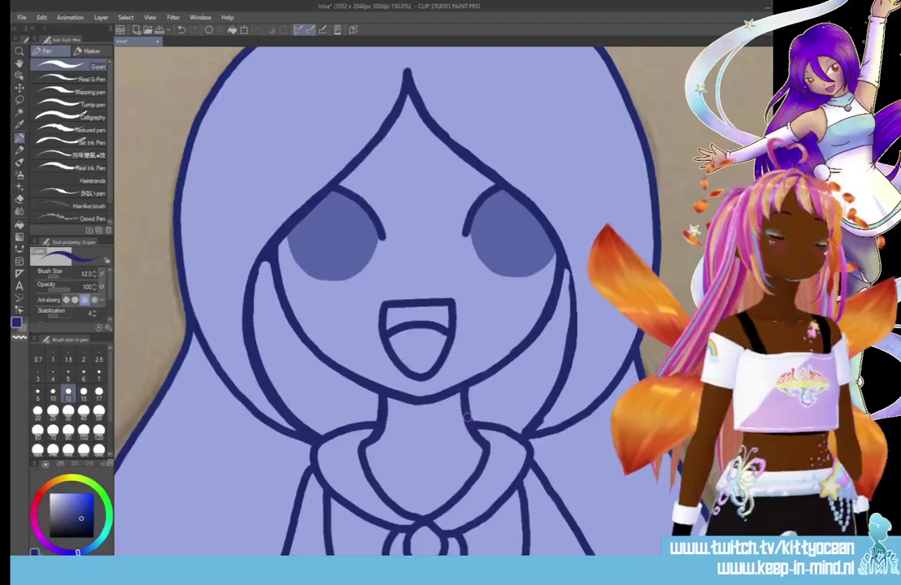
- Ink new side hair strand lines closer to the face on both sides and erase the old outer lines
{"action": "mouse_move", "coordinate": [278, 240]}
{"action": "left_mouse_down"}
{"action": "mouse_move", "coordinate": [260, 273]}
{"action": "mouse_move", "coordinate": [259, 334]}
{"action": "mouse_move", "coordinate": [286, 410]}
{"action": "left_mouse_up"}
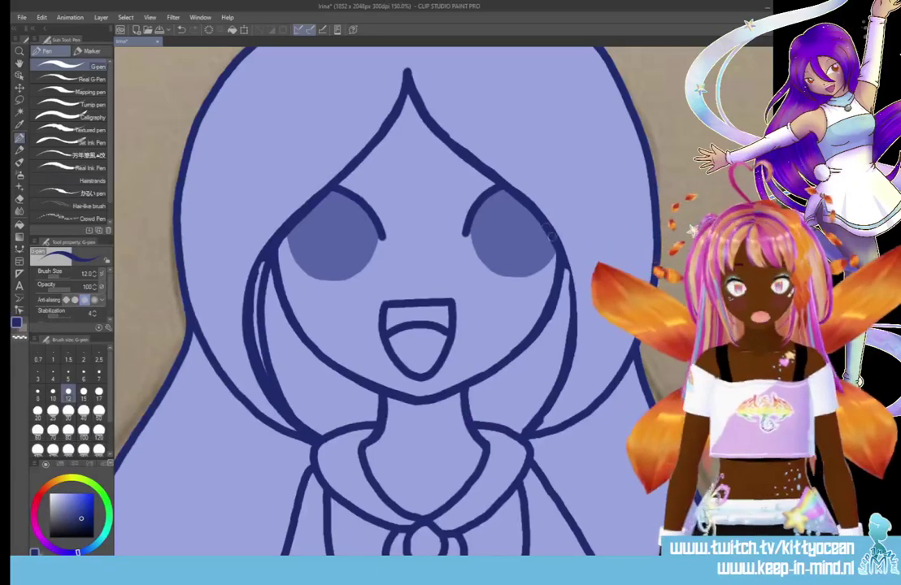
{"action": "mouse_move", "coordinate": [550, 236]}
{"action": "left_mouse_down"}
{"action": "mouse_move", "coordinate": [567, 330]}
{"action": "mouse_move", "coordinate": [560, 385]}
{"action": "mouse_move", "coordinate": [537, 420]}
{"action": "left_mouse_up"}
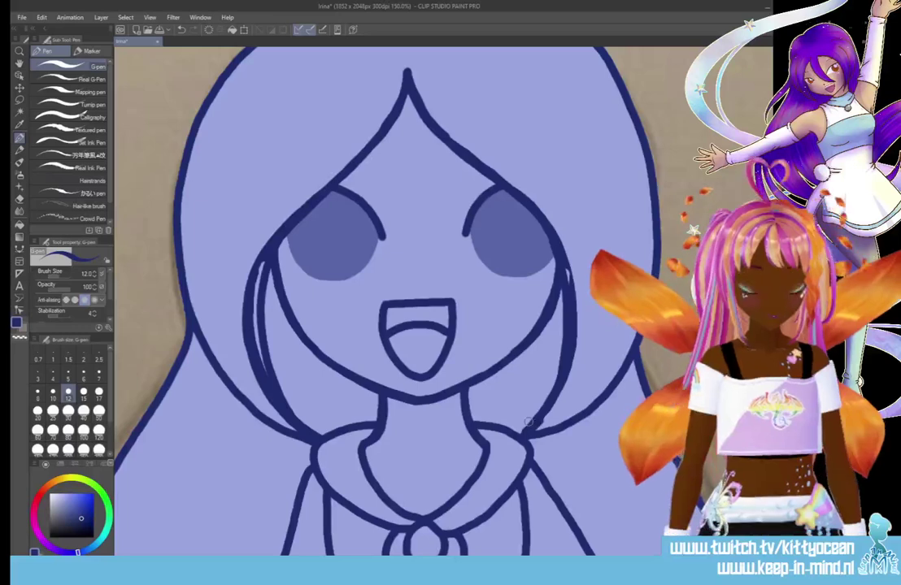
{"action": "key", "text": "e"}
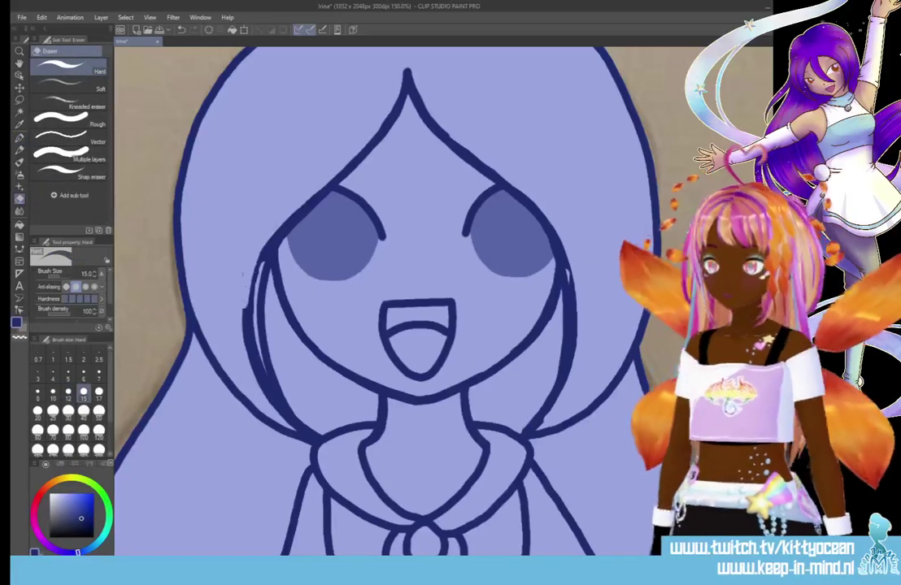
{"action": "left_click_drag", "start_coordinate": [244, 308], "coordinate": [248, 364]}
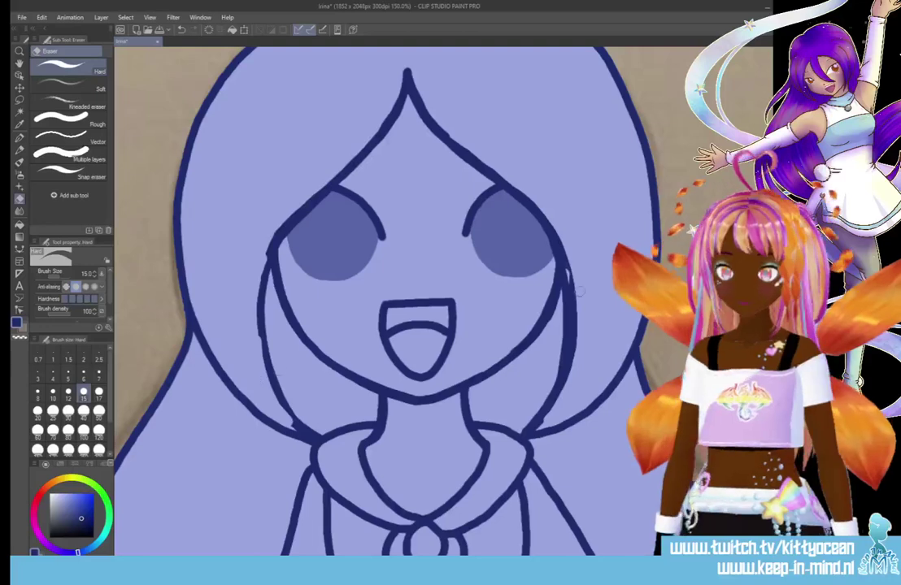
{"action": "left_click_drag", "start_coordinate": [564, 242], "coordinate": [576, 364]}
{"action": "mouse_move", "coordinate": [574, 321]}
{"action": "left_mouse_down"}
{"action": "mouse_move", "coordinate": [567, 392]}
{"action": "mouse_move", "coordinate": [543, 424]}
{"action": "left_mouse_up"}
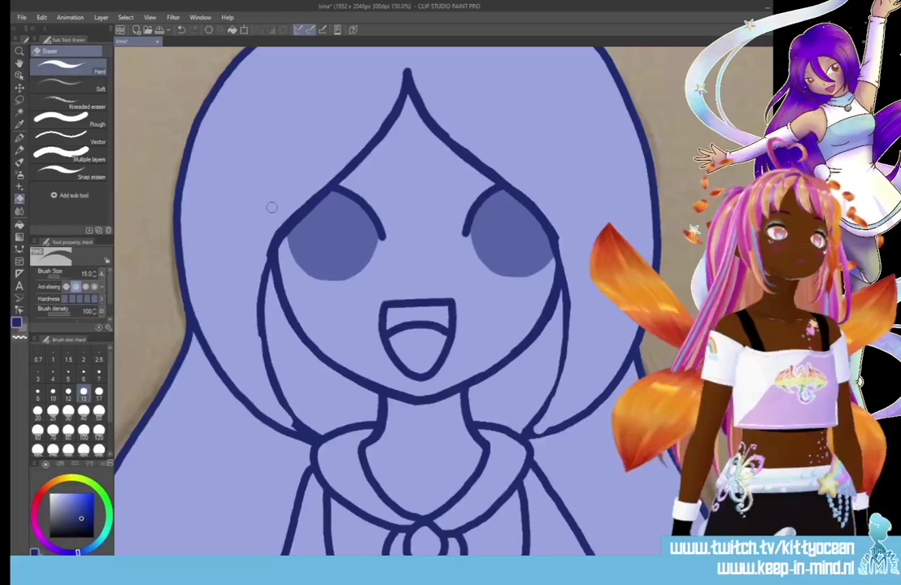
- Thicken the new side hair strand lines down to the collar with the G-pen and trim their rough edges
{"action": "left_click", "coordinate": [20, 138]}
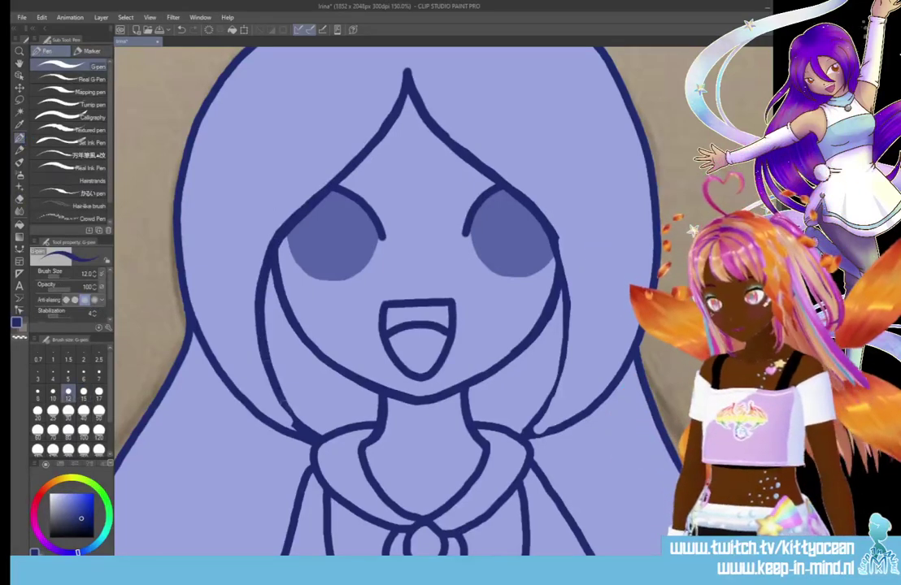
{"action": "mouse_move", "coordinate": [563, 300]}
{"action": "left_mouse_down"}
{"action": "mouse_move", "coordinate": [564, 355]}
{"action": "mouse_move", "coordinate": [525, 435]}
{"action": "left_mouse_up"}
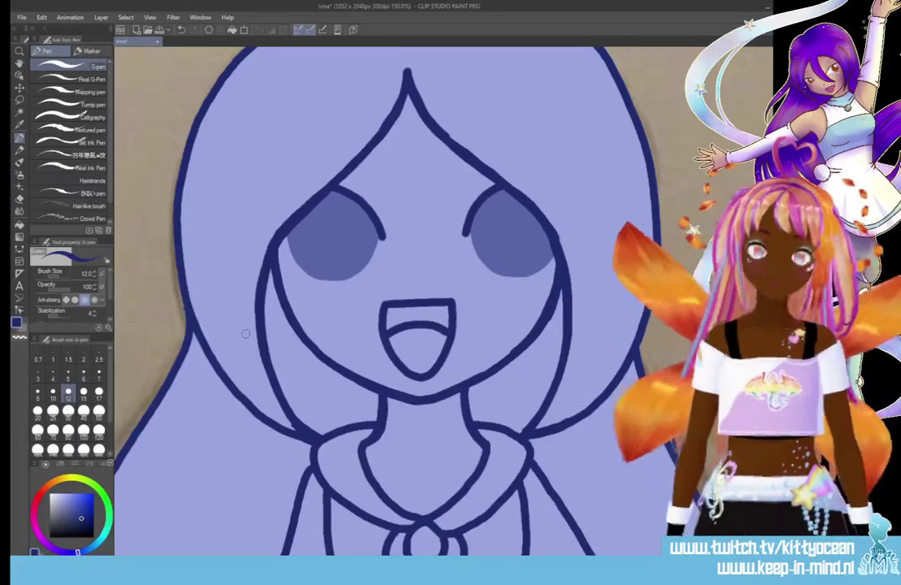
{"action": "key", "text": "e"}
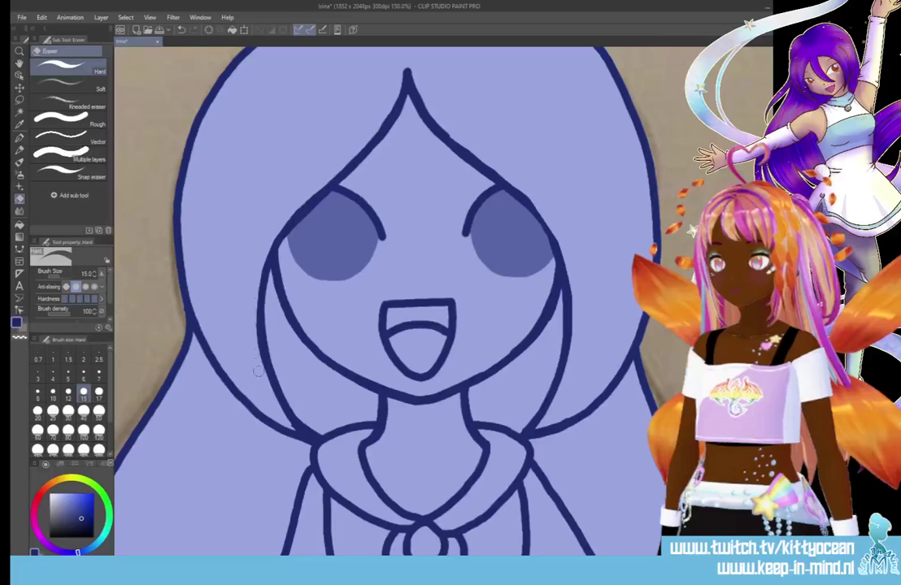
- Redraw the fringe parting with a lower peak, erasing the old tip and re-inking the curves below it
{"action": "left_click", "coordinate": [19, 137]}
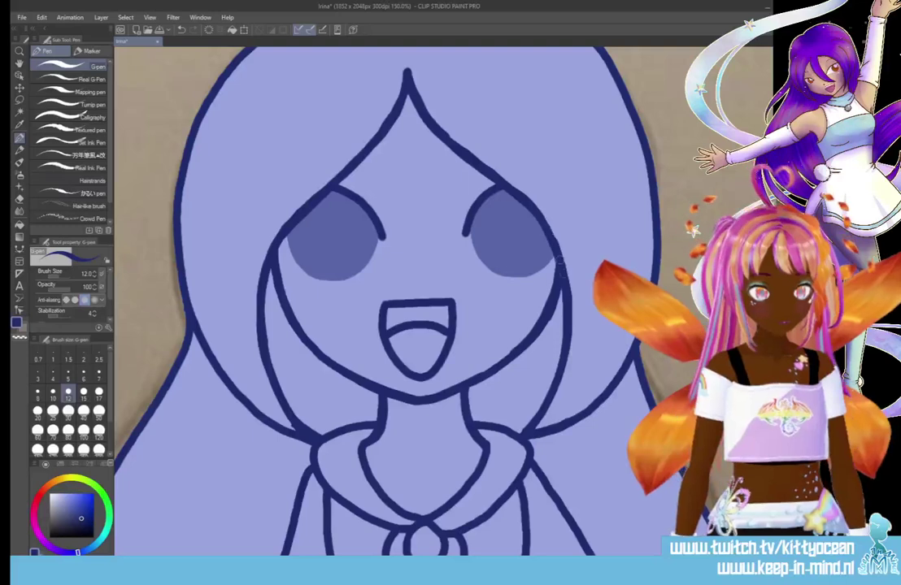
{"action": "scroll", "coordinate": [405, 301], "scroll_direction": "up", "scroll_amount": 7}
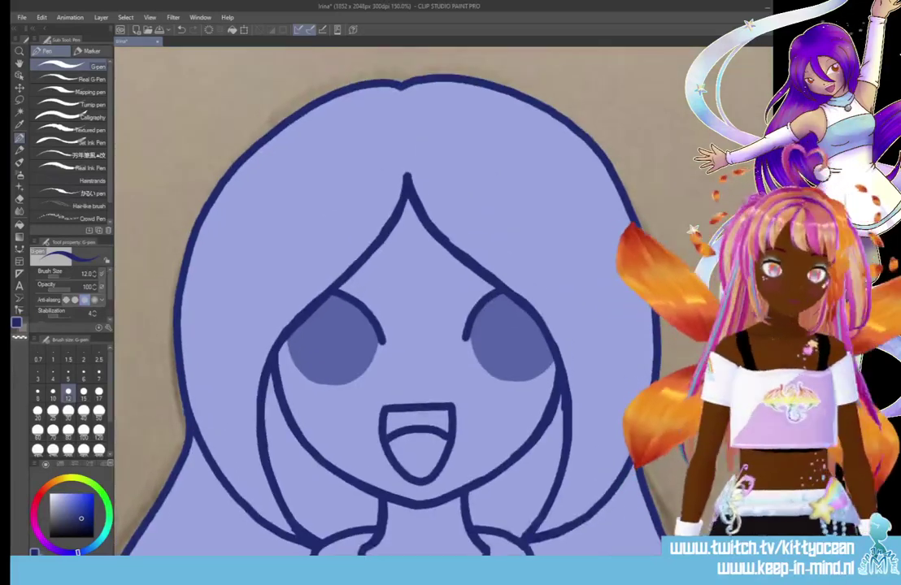
{"action": "mouse_move", "coordinate": [367, 257]}
{"action": "left_mouse_down"}
{"action": "mouse_move", "coordinate": [409, 216]}
{"action": "mouse_move", "coordinate": [418, 173]}
{"action": "mouse_move", "coordinate": [415, 224]}
{"action": "mouse_move", "coordinate": [472, 262]}
{"action": "left_mouse_up"}
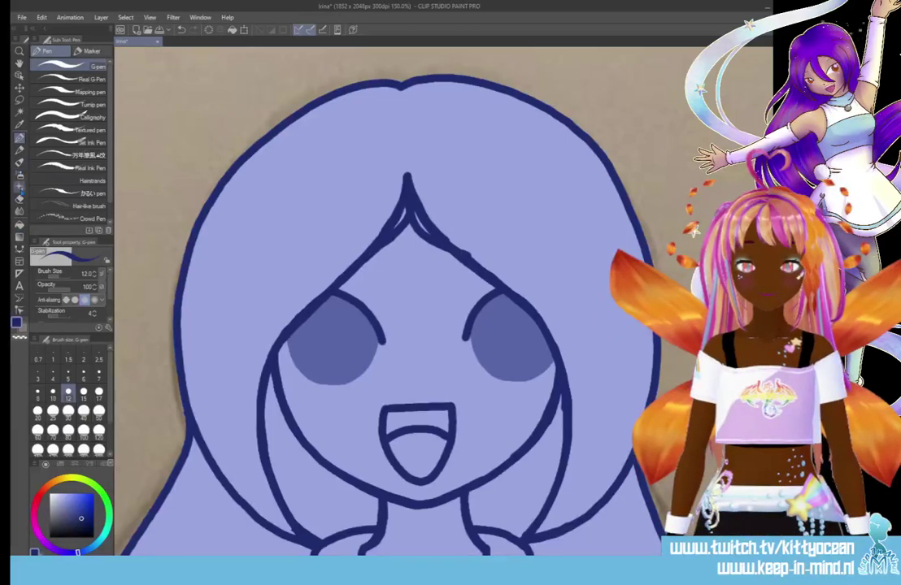
{"action": "left_click", "coordinate": [20, 198]}
{"action": "mouse_move", "coordinate": [399, 165]}
{"action": "left_mouse_down"}
{"action": "mouse_move", "coordinate": [416, 221]}
{"action": "mouse_move", "coordinate": [440, 232]}
{"action": "left_mouse_up"}
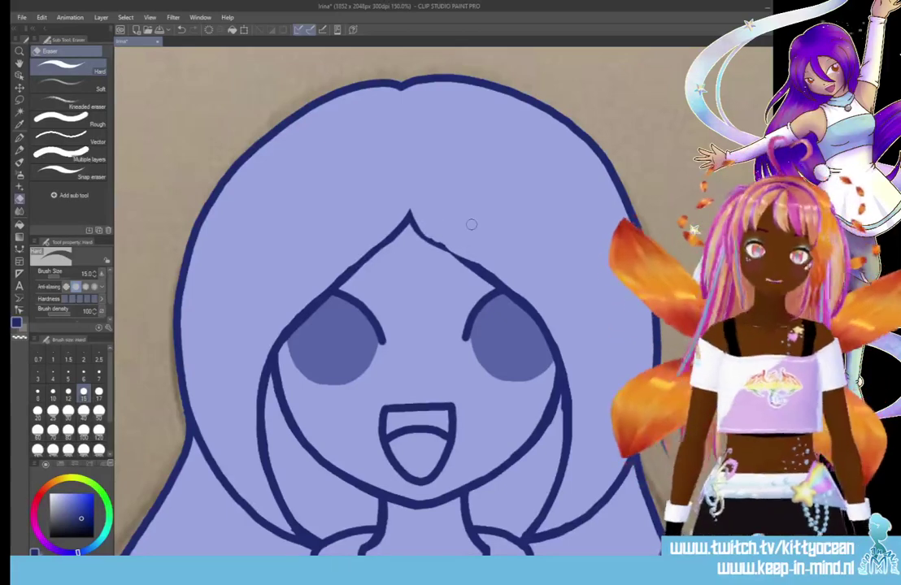
{"action": "key", "text": "p"}
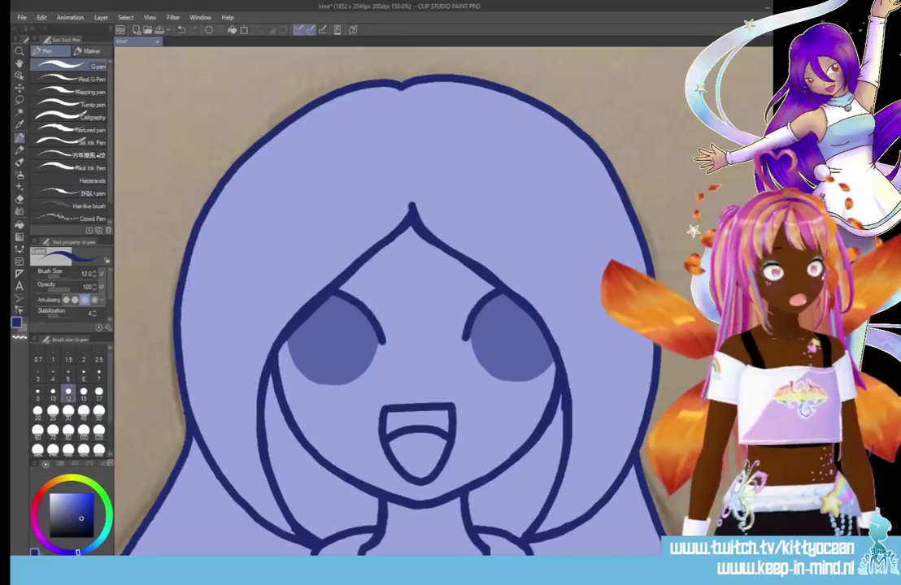
- Fill the upper gaps between the cheeks and side hair strands with solid dark blue, and check the whole figure mirrored
{"action": "scroll", "coordinate": [391, 301], "scroll_direction": "down", "scroll_amount": 5}
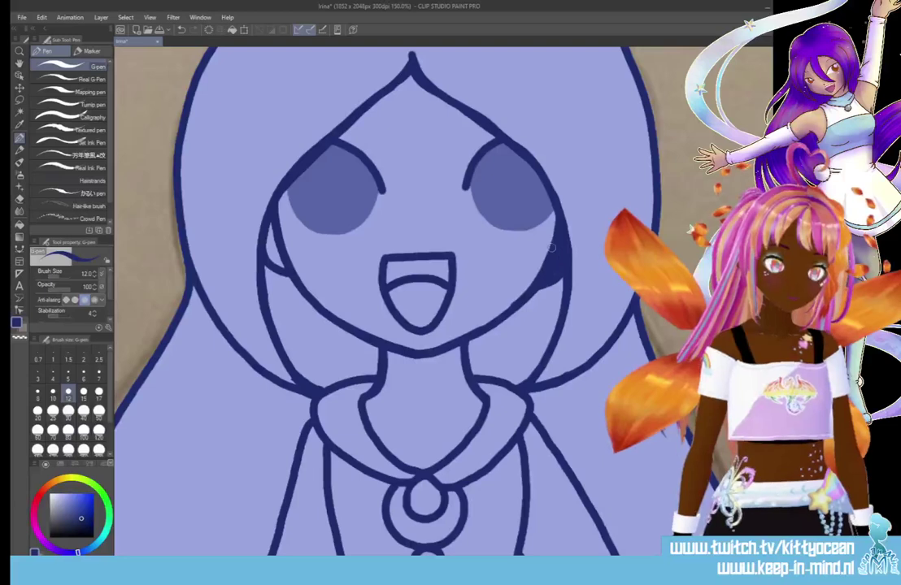
{"action": "left_click_drag", "start_coordinate": [269, 221], "coordinate": [285, 268]}
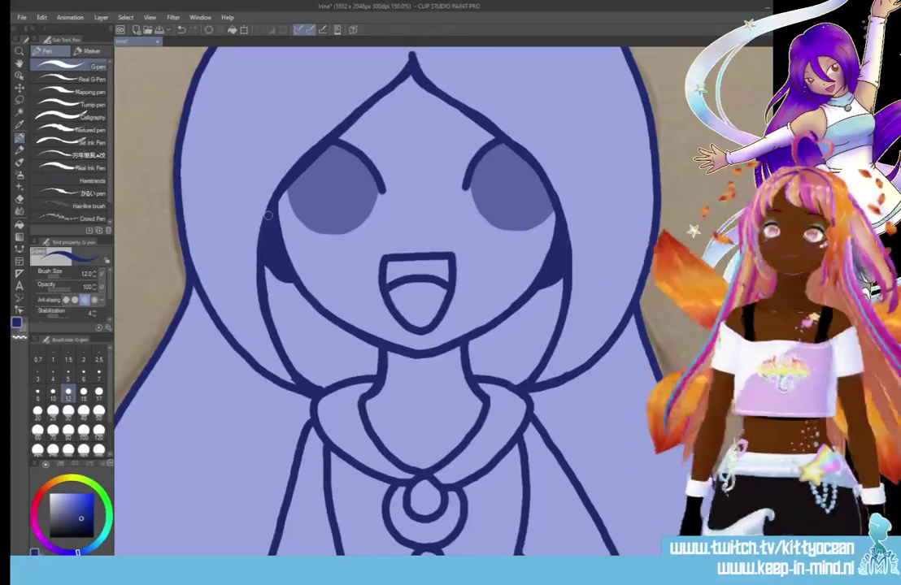
{"action": "scroll", "coordinate": [268, 214], "scroll_direction": "down", "scroll_amount": 6}
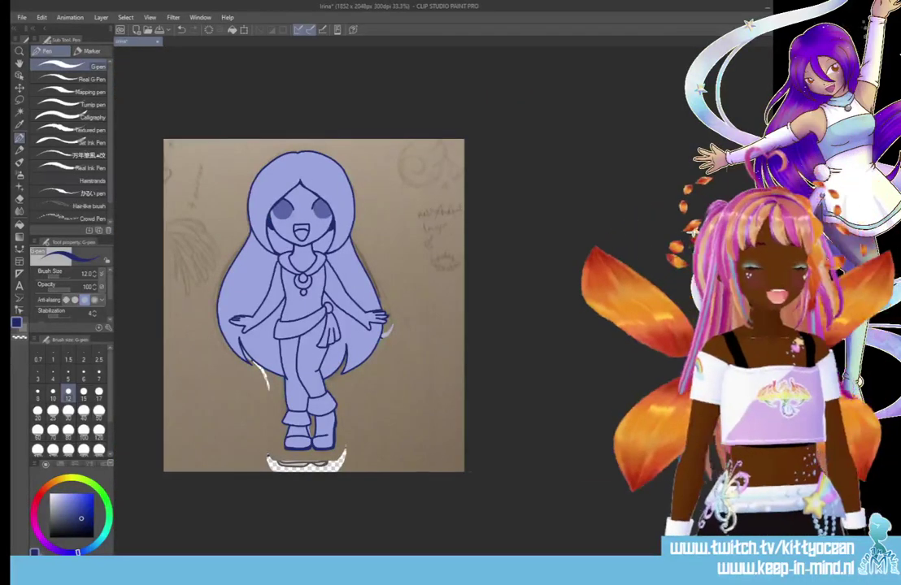
{"action": "key", "text": "h"}
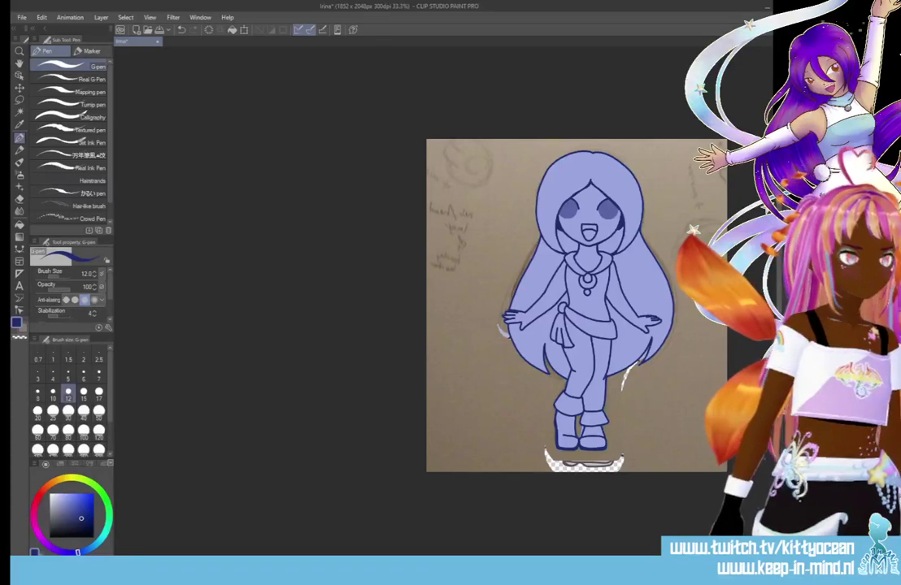
{"action": "key", "text": "h"}
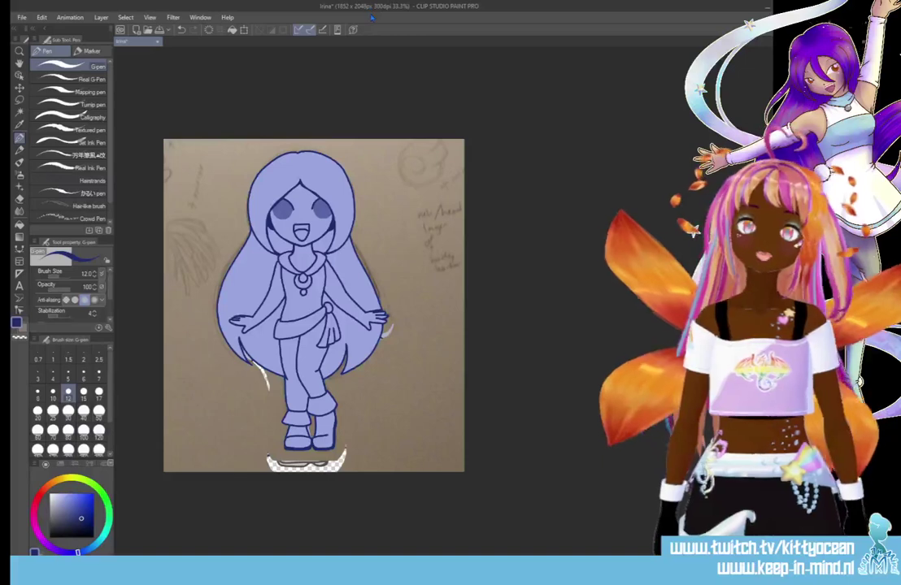
- Ink a new, wider outer hair line on the viewer's right, running from beside the head down to the hand
{"action": "scroll", "coordinate": [449, 313], "scroll_direction": "up", "scroll_amount": 3}
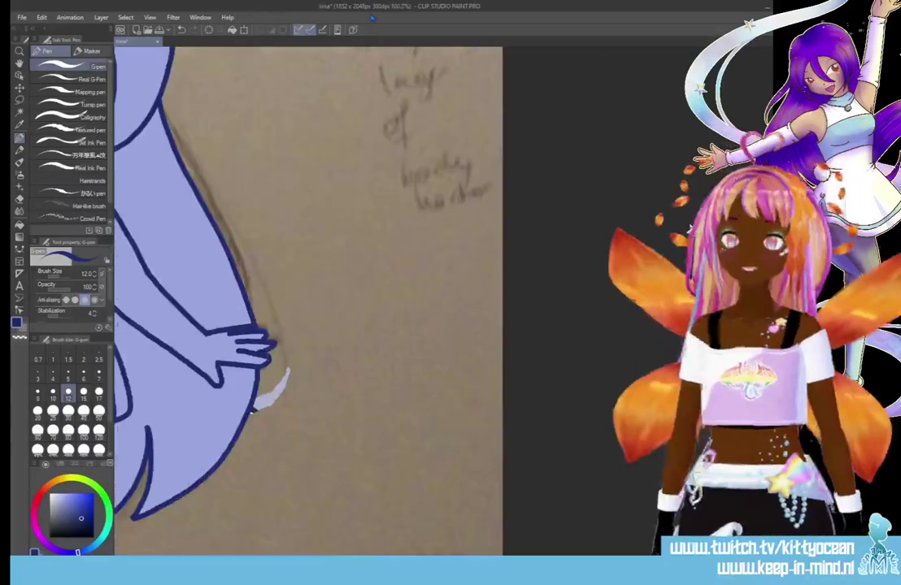
{"action": "scroll", "coordinate": [252, 409], "scroll_direction": "up", "scroll_amount": 5}
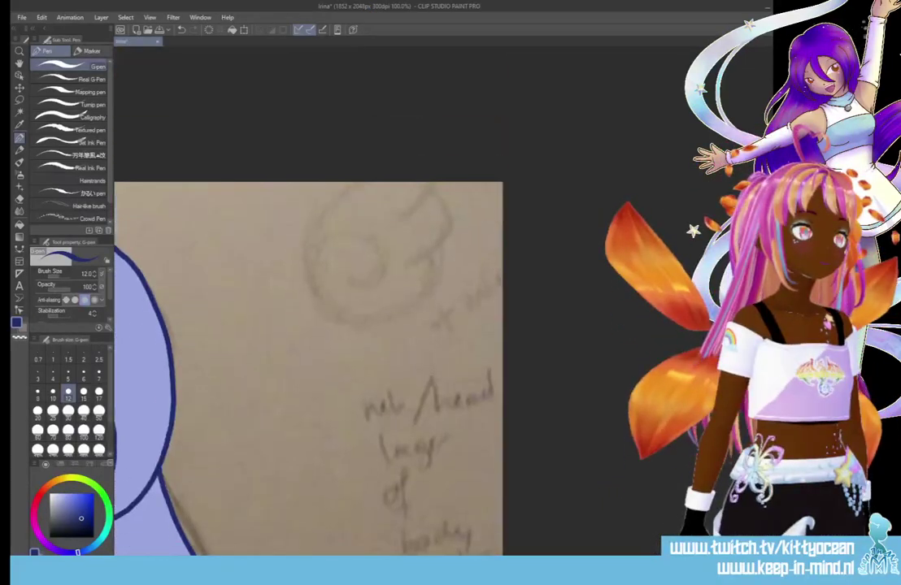
{"action": "scroll", "coordinate": [325, 366], "scroll_direction": "left", "scroll_amount": 5}
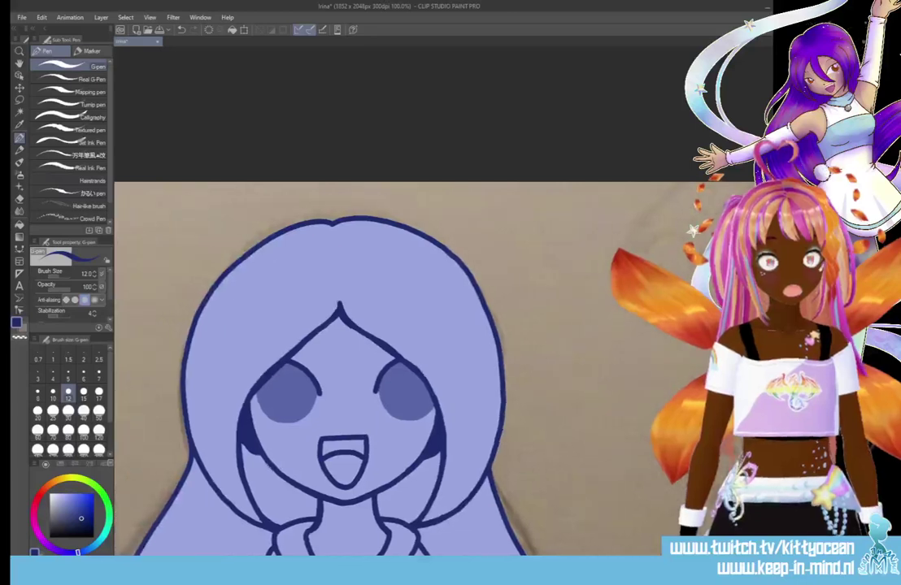
{"action": "scroll", "coordinate": [366, 365], "scroll_direction": "down", "scroll_amount": 3}
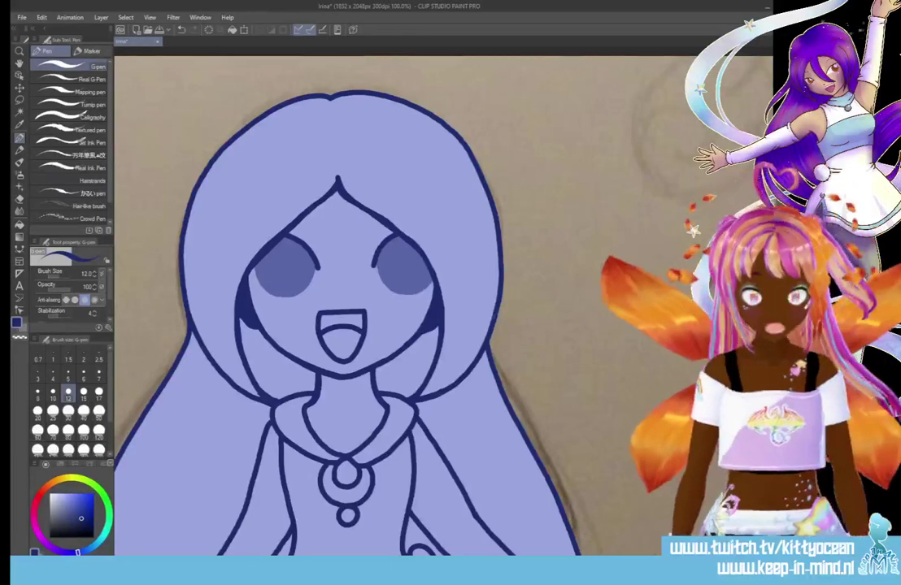
{"action": "scroll", "coordinate": [366, 325], "scroll_direction": "down", "scroll_amount": 3}
{"action": "mouse_move", "coordinate": [494, 205]}
{"action": "left_mouse_down"}
{"action": "mouse_move", "coordinate": [508, 270]}
{"action": "mouse_move", "coordinate": [586, 465]}
{"action": "left_mouse_up"}
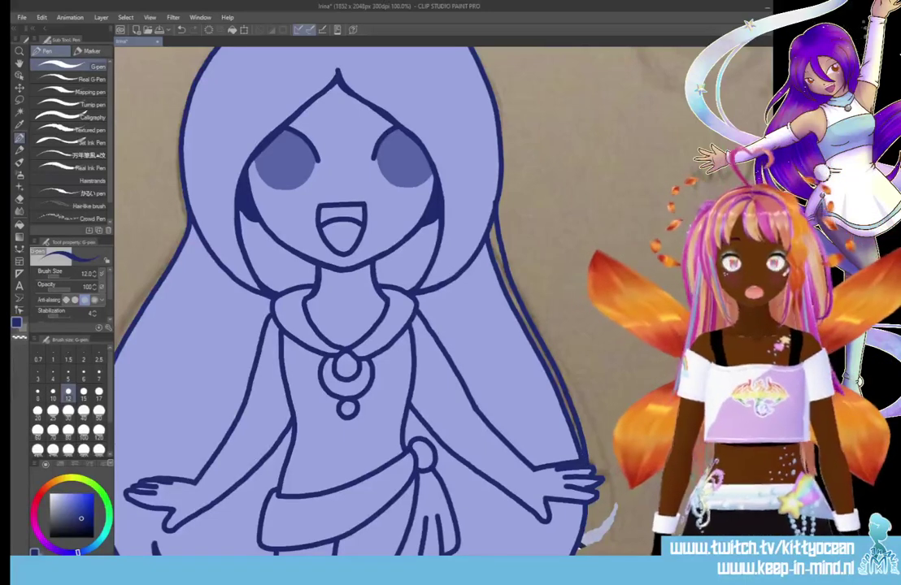
- Ink a lower crown line with a small central dip below the old top hair outline, blending its ends into the side contours
{"action": "scroll", "coordinate": [366, 309], "scroll_direction": "up", "scroll_amount": 1}
{"action": "scroll", "coordinate": [366, 309], "scroll_direction": "up", "scroll_amount": 4}
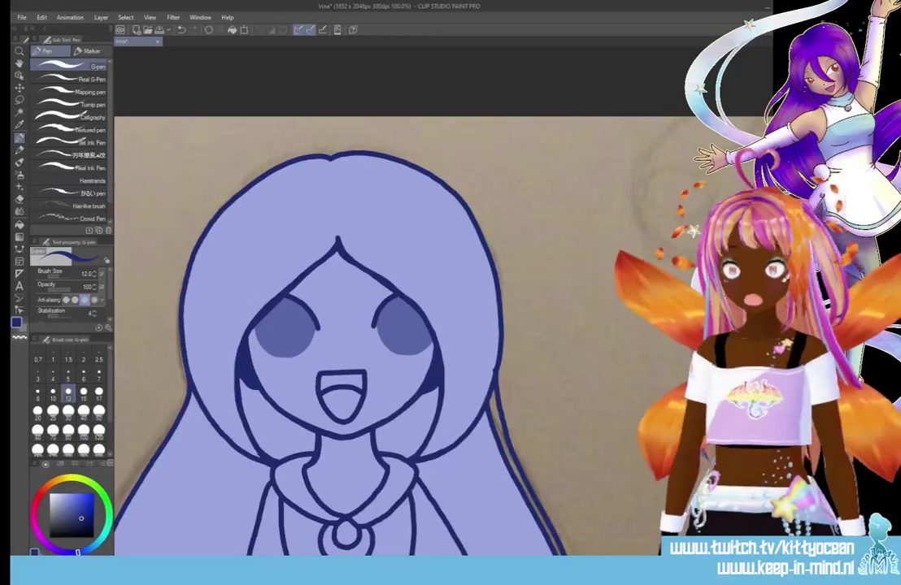
{"action": "scroll", "coordinate": [764, 325], "scroll_direction": "up", "scroll_amount": 3}
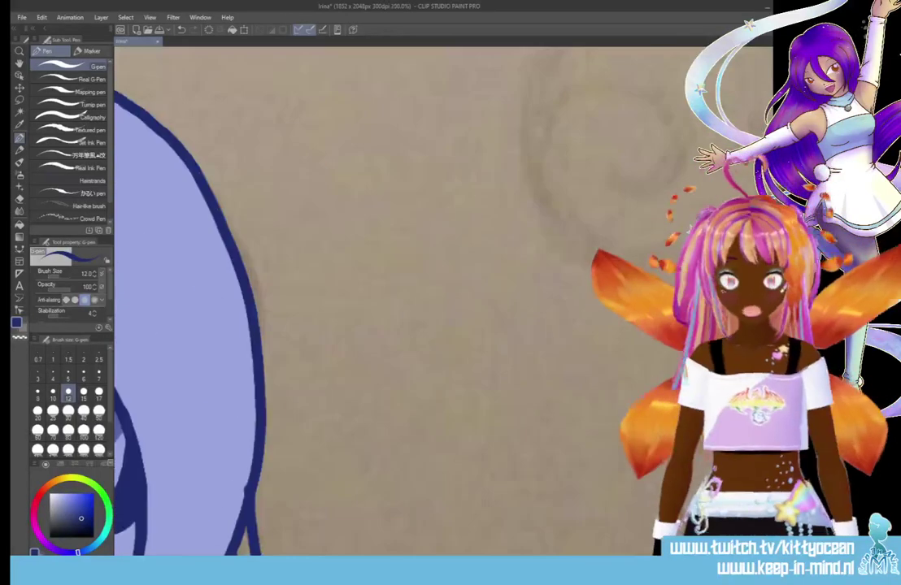
{"action": "scroll", "coordinate": [443, 301], "scroll_direction": "left", "scroll_amount": 5}
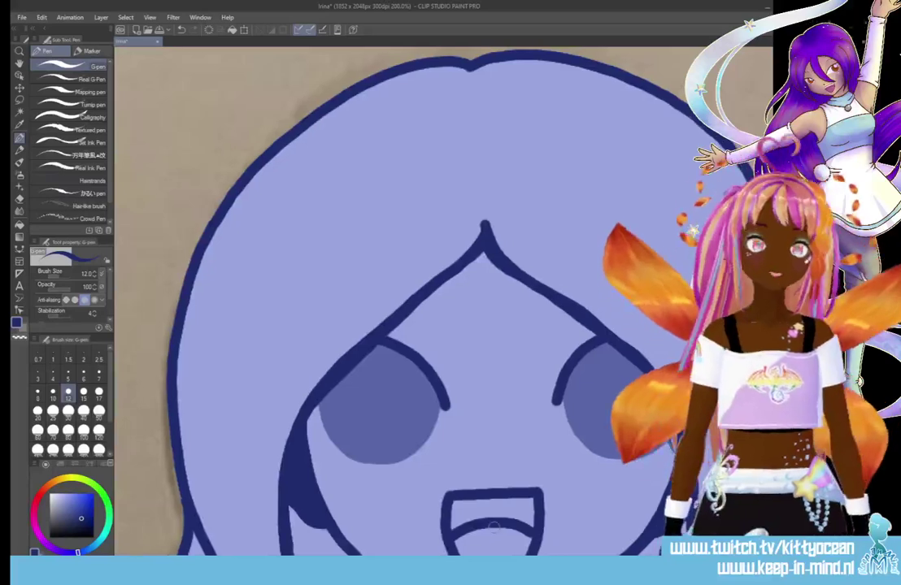
{"action": "scroll", "coordinate": [443, 301], "scroll_direction": "up", "scroll_amount": 5}
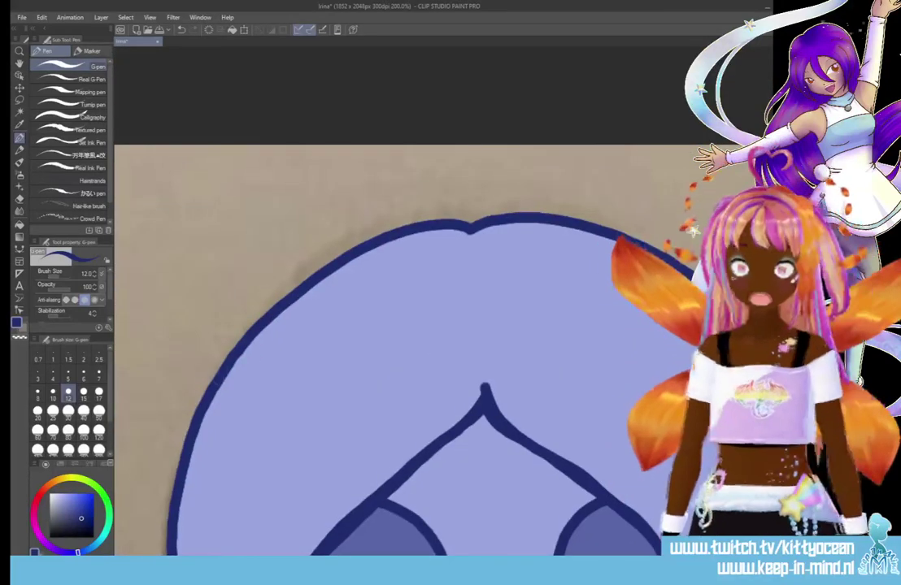
{"action": "mouse_move", "coordinate": [189, 356]}
{"action": "left_mouse_down"}
{"action": "mouse_move", "coordinate": [273, 291]}
{"action": "mouse_move", "coordinate": [382, 256]}
{"action": "mouse_move", "coordinate": [476, 246]}
{"action": "left_mouse_up"}
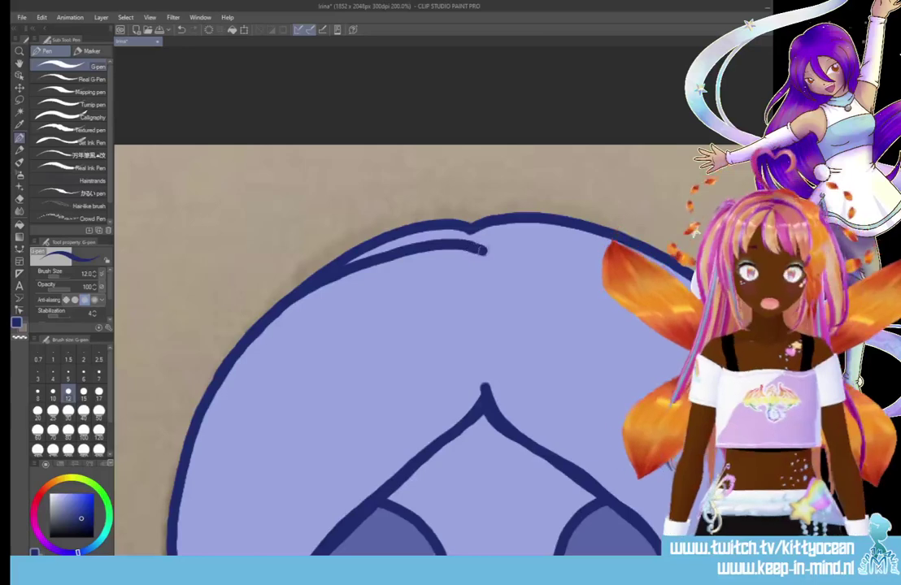
{"action": "left_click_drag", "start_coordinate": [476, 247], "coordinate": [606, 237]}
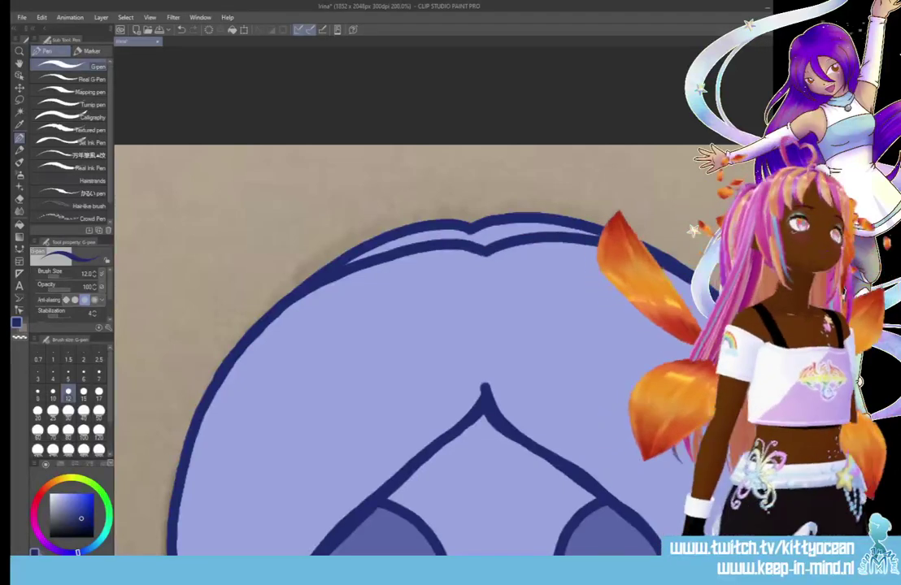
{"action": "mouse_move", "coordinate": [426, 217]}
{"action": "left_mouse_down"}
{"action": "mouse_move", "coordinate": [333, 213]}
{"action": "mouse_move", "coordinate": [294, 234]}
{"action": "left_mouse_up"}
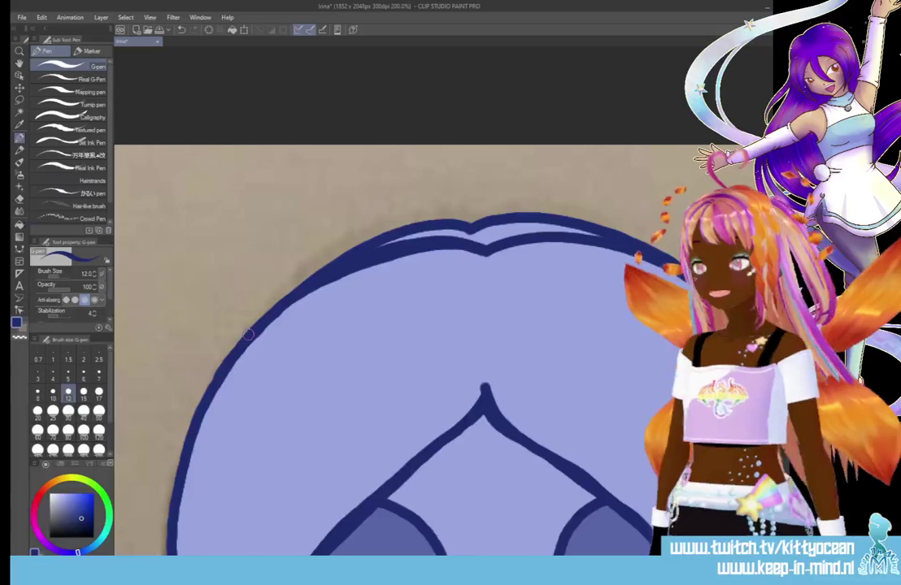
- Erase the old top hair outline above the new crown line with the hard eraser
{"action": "left_click", "coordinate": [20, 200]}
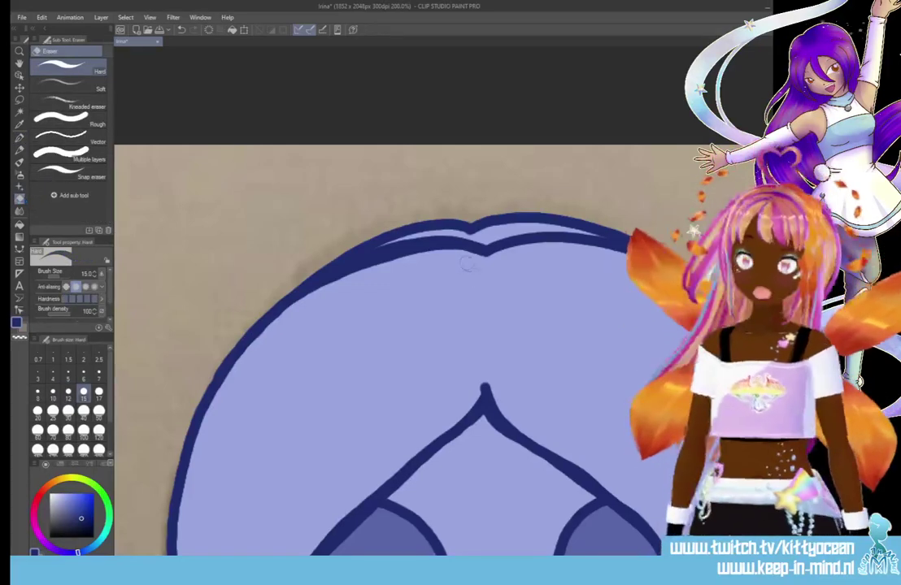
{"action": "mouse_move", "coordinate": [397, 214]}
{"action": "left_mouse_down"}
{"action": "mouse_move", "coordinate": [335, 223]}
{"action": "mouse_move", "coordinate": [258, 264]}
{"action": "left_mouse_up"}
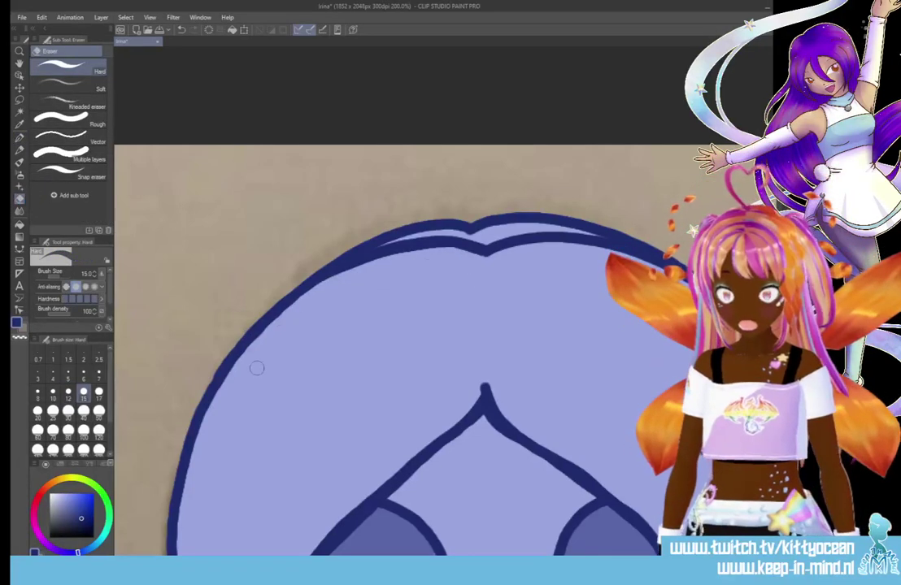
{"action": "mouse_move", "coordinate": [325, 210]}
{"action": "left_mouse_down"}
{"action": "mouse_move", "coordinate": [358, 204]}
{"action": "mouse_move", "coordinate": [334, 210]}
{"action": "mouse_move", "coordinate": [455, 222]}
{"action": "mouse_move", "coordinate": [592, 220]}
{"action": "left_mouse_up"}
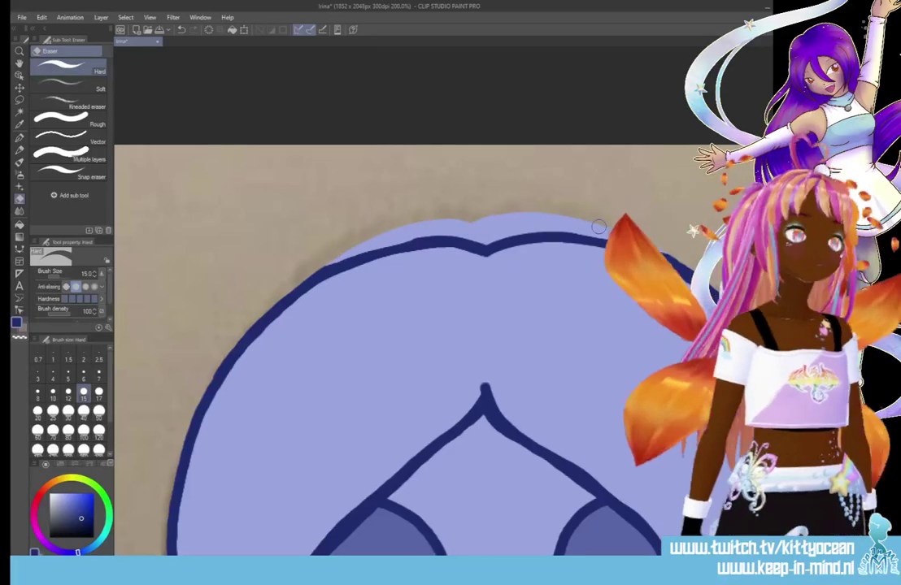
- Erase the old inner hair line on the viewer's right, from beside the head down to the hand
{"action": "scroll", "coordinate": [561, 531], "scroll_direction": "right", "scroll_amount": 5}
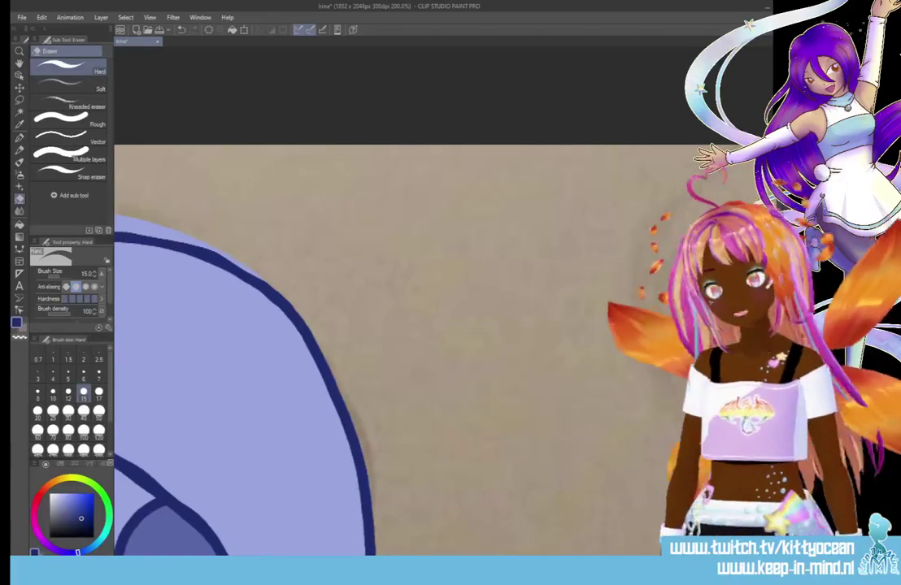
{"action": "scroll", "coordinate": [412, 214], "scroll_direction": "down", "scroll_amount": 3}
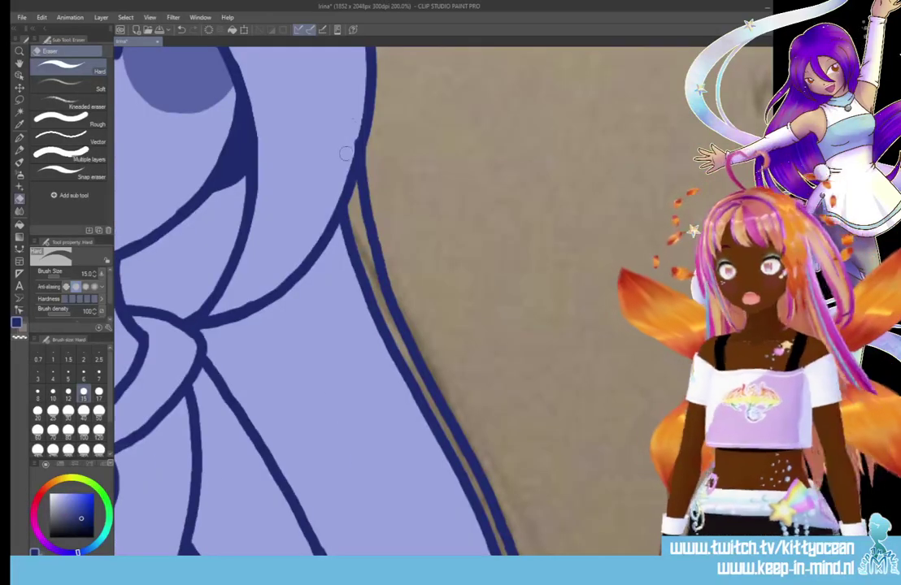
{"action": "mouse_move", "coordinate": [350, 191]}
{"action": "left_mouse_down"}
{"action": "mouse_move", "coordinate": [350, 255]}
{"action": "mouse_move", "coordinate": [351, 244]}
{"action": "mouse_move", "coordinate": [376, 324]}
{"action": "mouse_move", "coordinate": [467, 488]}
{"action": "mouse_move", "coordinate": [433, 423]}
{"action": "left_mouse_up"}
{"action": "scroll", "coordinate": [478, 300], "scroll_direction": "down", "scroll_amount": 5}
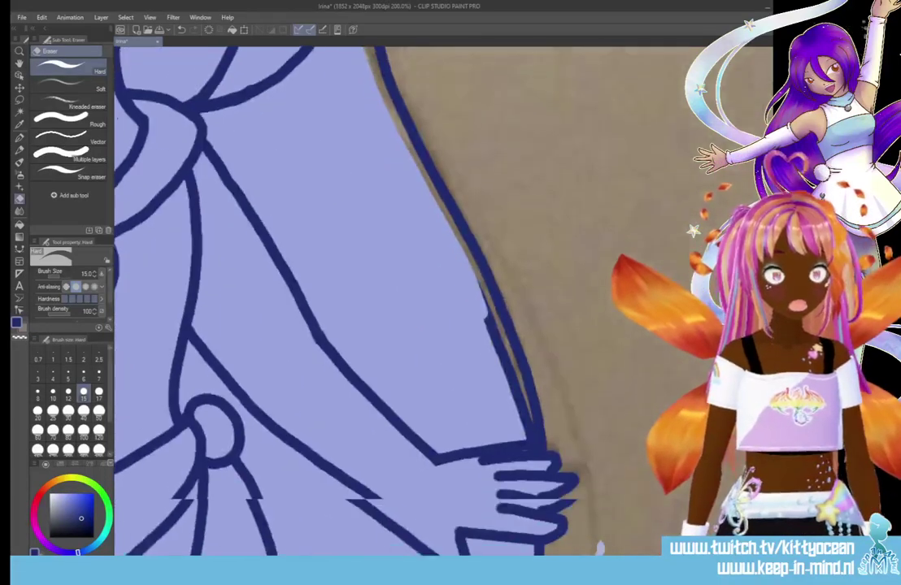
{"action": "mouse_move", "coordinate": [479, 300]}
{"action": "left_mouse_down"}
{"action": "mouse_move", "coordinate": [497, 341]}
{"action": "mouse_move", "coordinate": [480, 291]}
{"action": "mouse_move", "coordinate": [525, 419]}
{"action": "mouse_move", "coordinate": [505, 346]}
{"action": "left_mouse_up"}
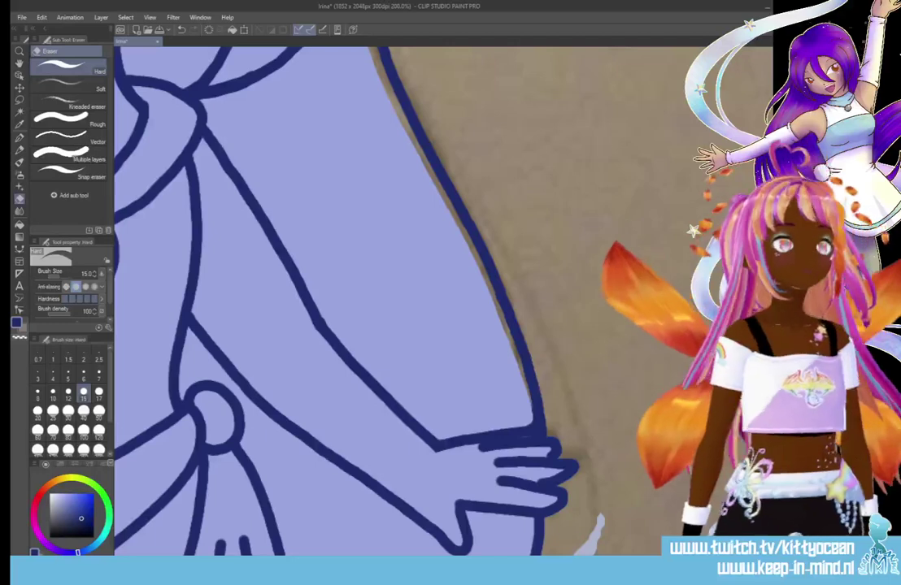
- Erase the light blue fill sticking out above the new crown line
{"action": "scroll", "coordinate": [440, 301], "scroll_direction": "up", "scroll_amount": 5}
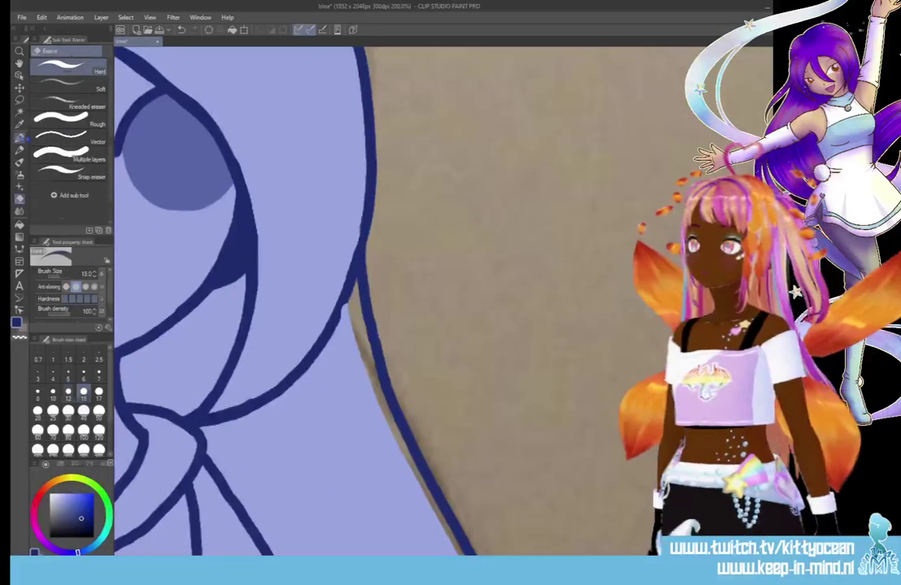
{"action": "key", "text": "p"}
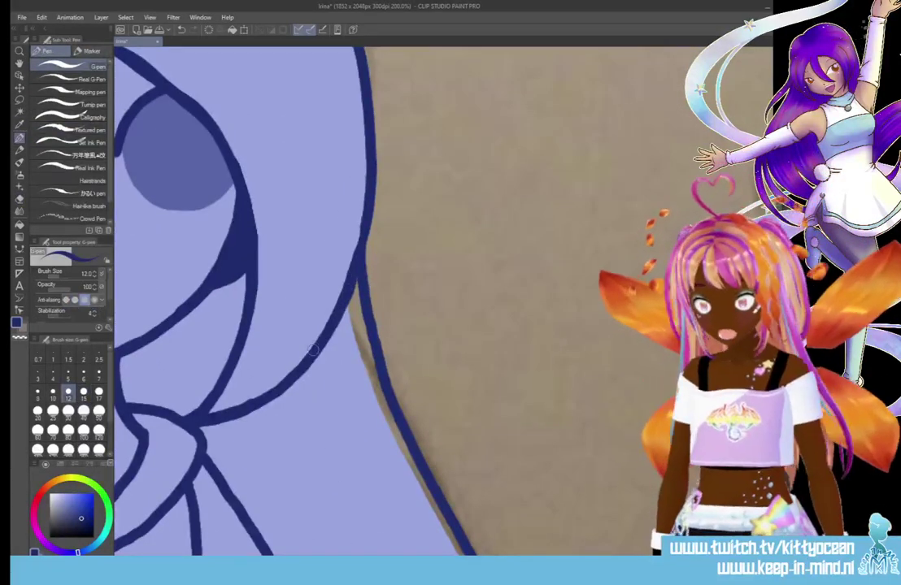
{"action": "scroll", "coordinate": [439, 301], "scroll_direction": "up", "scroll_amount": 5}
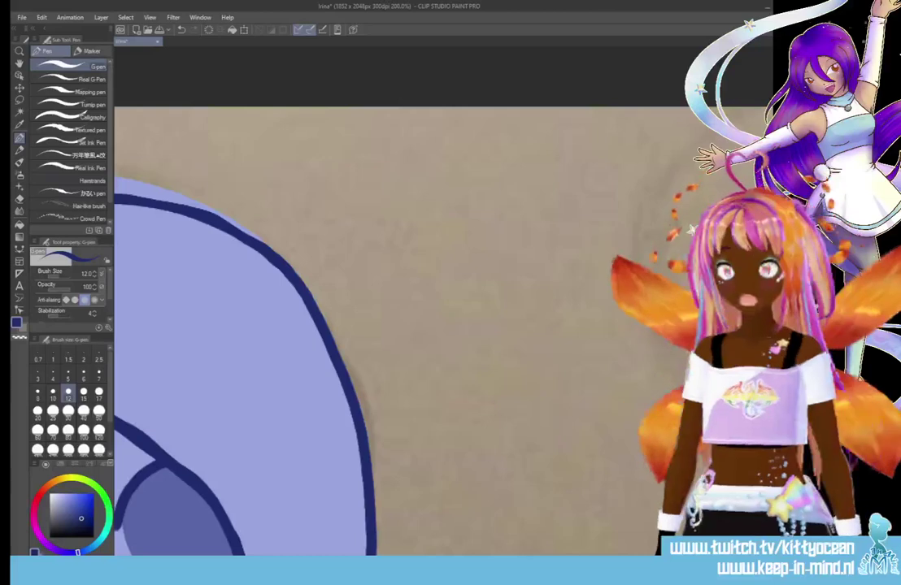
{"action": "scroll", "coordinate": [366, 342], "scroll_direction": "left", "scroll_amount": 5}
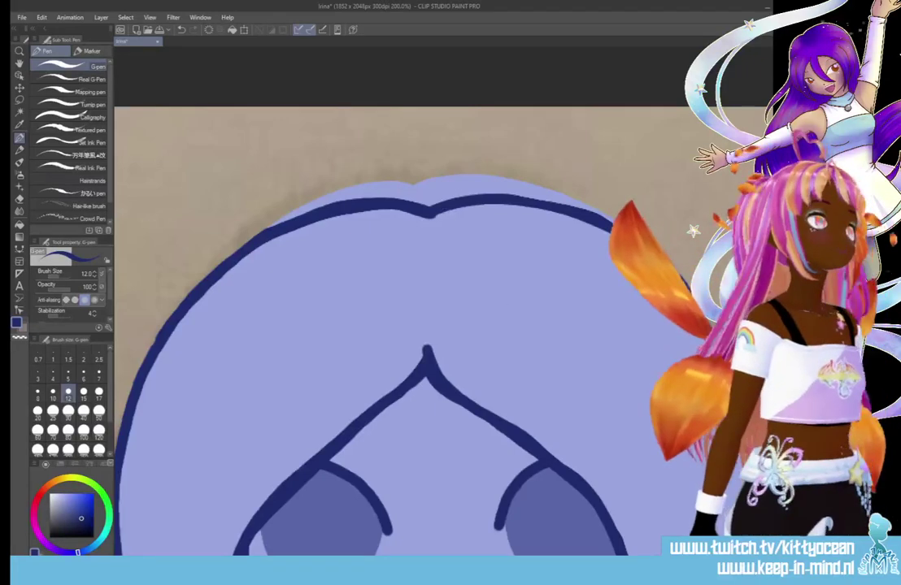
{"action": "left_click", "coordinate": [20, 199]}
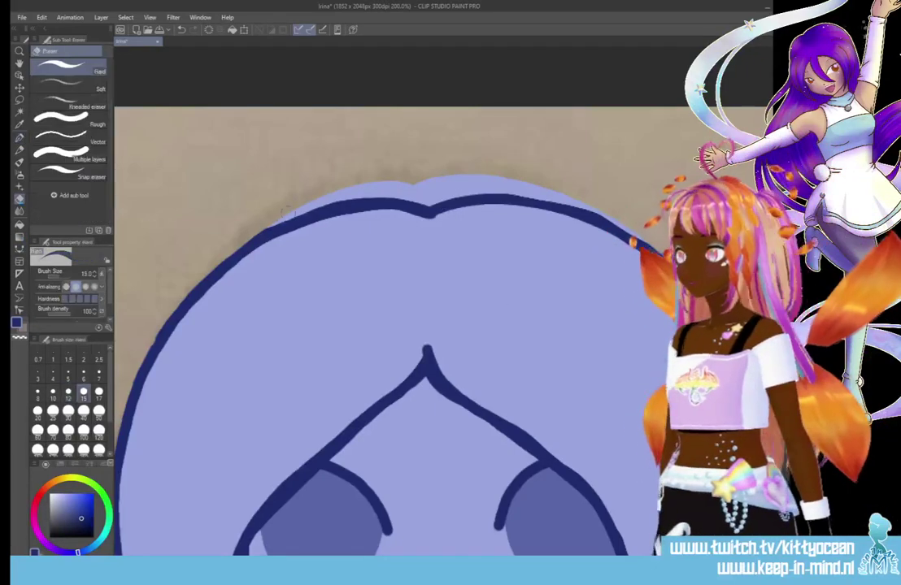
{"action": "mouse_move", "coordinate": [266, 224]}
{"action": "left_mouse_down"}
{"action": "mouse_move", "coordinate": [353, 199]}
{"action": "mouse_move", "coordinate": [430, 196]}
{"action": "mouse_move", "coordinate": [366, 187]}
{"action": "mouse_move", "coordinate": [374, 183]}
{"action": "mouse_move", "coordinate": [331, 192]}
{"action": "mouse_move", "coordinate": [451, 176]}
{"action": "mouse_move", "coordinate": [460, 181]}
{"action": "mouse_move", "coordinate": [438, 190]}
{"action": "mouse_move", "coordinate": [438, 200]}
{"action": "mouse_move", "coordinate": [504, 185]}
{"action": "mouse_move", "coordinate": [465, 189]}
{"action": "mouse_move", "coordinate": [500, 179]}
{"action": "mouse_move", "coordinate": [601, 210]}
{"action": "left_mouse_up"}
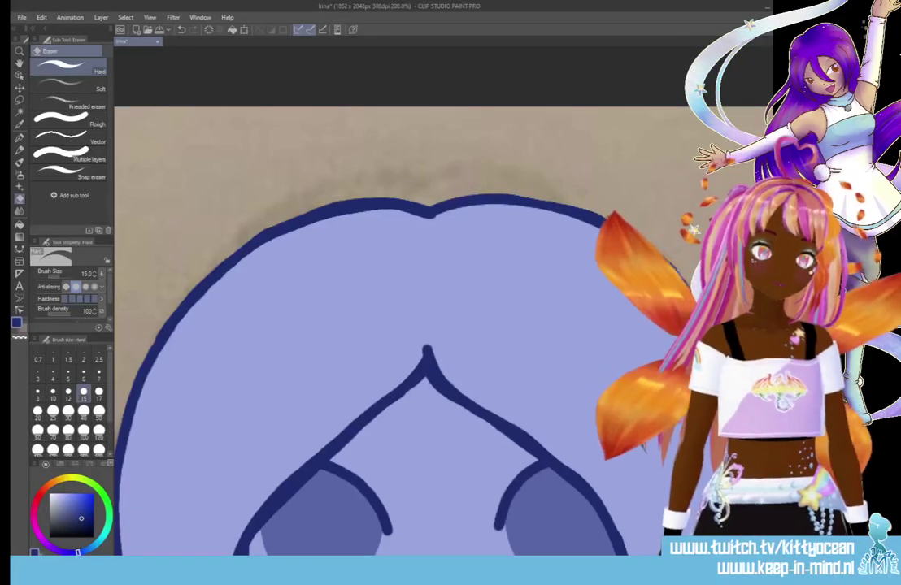
- Sample the light blue hair fill and paint the gap up to the new outer hair line on the viewer's right with the G-pen
{"action": "scroll", "coordinate": [443, 301], "scroll_direction": "down", "scroll_amount": 7}
{"action": "scroll", "coordinate": [522, 525], "scroll_direction": "right", "scroll_amount": 5}
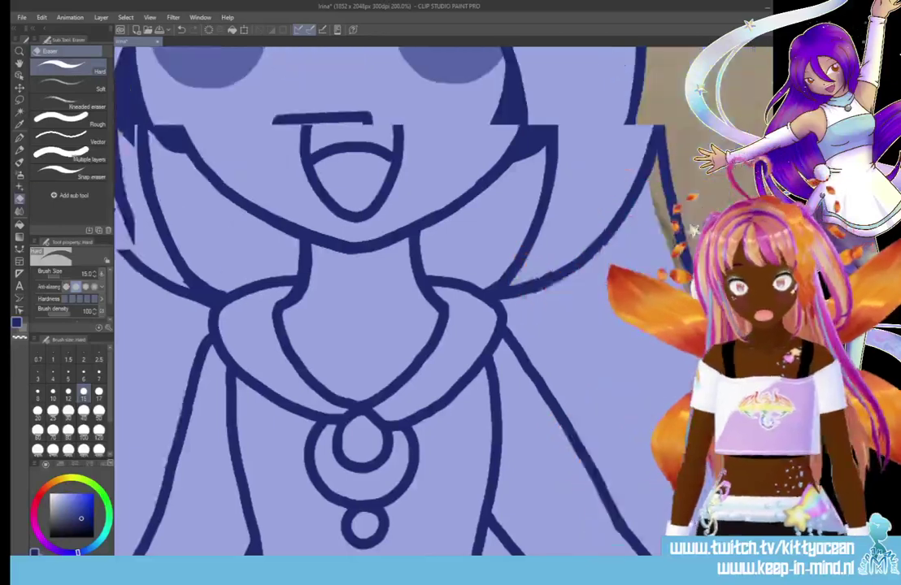
{"action": "key", "text": "i"}
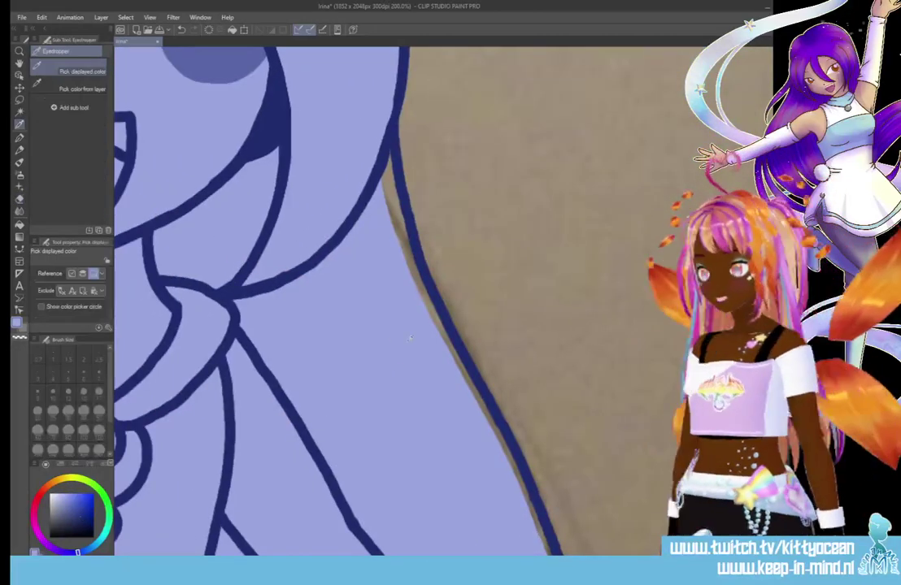
{"action": "key", "text": "p"}
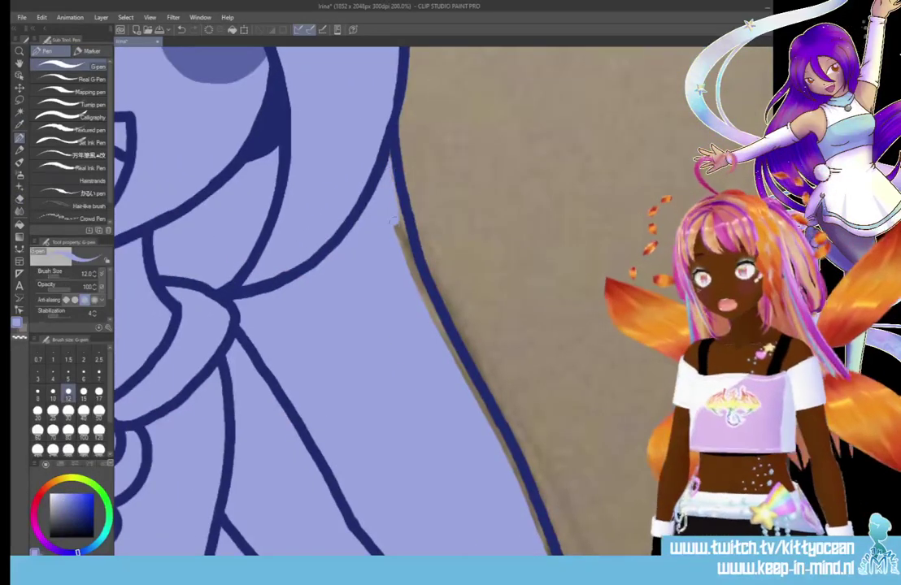
{"action": "left_click_drag", "start_coordinate": [399, 228], "coordinate": [516, 470]}
{"action": "scroll", "coordinate": [524, 278], "scroll_direction": "down", "scroll_amount": 5}
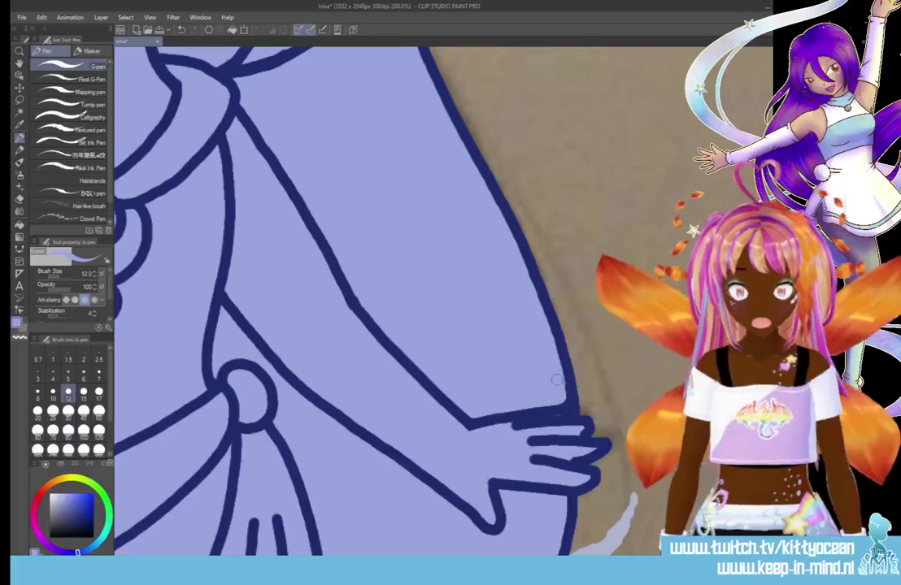
- Check the whole figure mirrored, restore its normal orientation and hide the pencil sketch
{"action": "scroll", "coordinate": [556, 380], "scroll_direction": "down", "scroll_amount": 5}
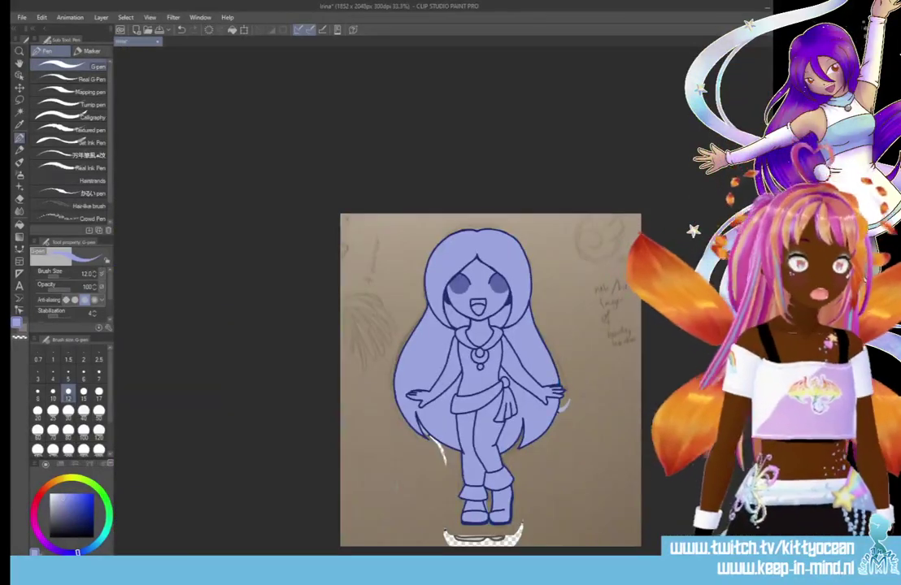
{"action": "scroll", "coordinate": [491, 342], "scroll_direction": "down", "scroll_amount": 2}
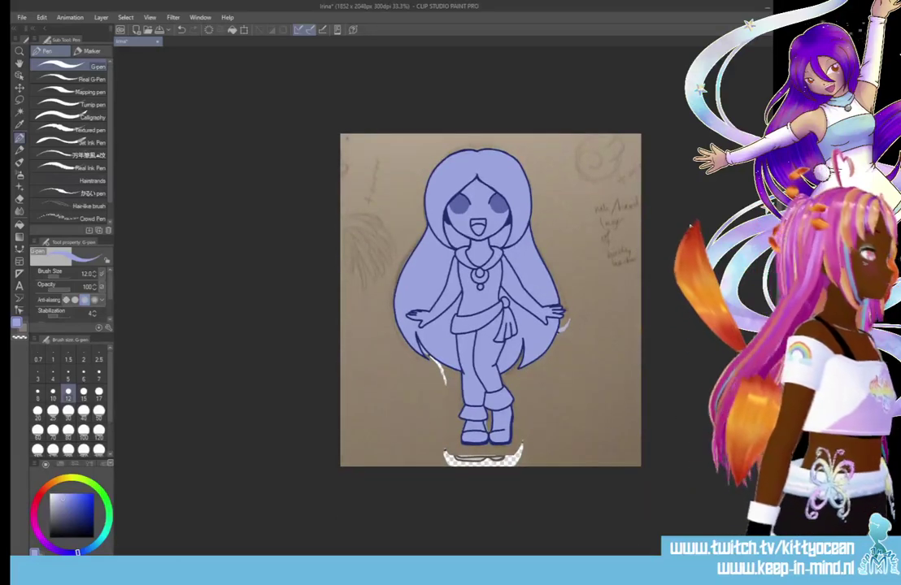
{"action": "key", "text": "h"}
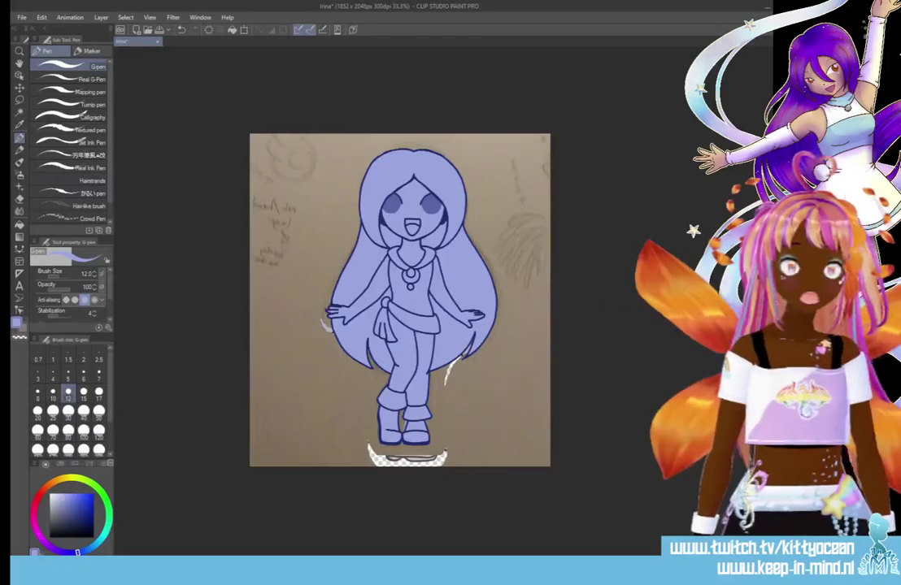
{"action": "key", "text": "h"}
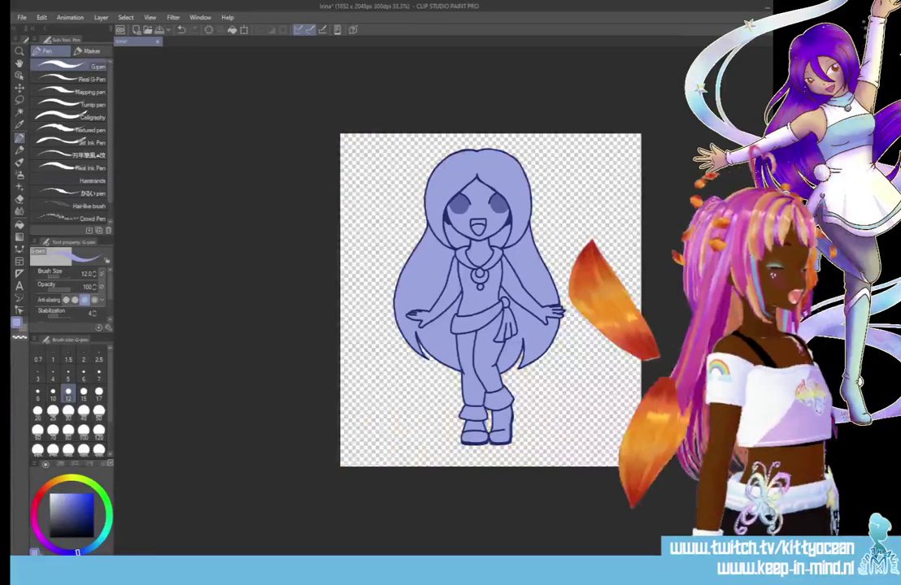
- Save the figure on its transparent background as a PNG image, accepting the loss of layer information, and fit it to the window
{"action": "left_click", "coordinate": [22, 17]}
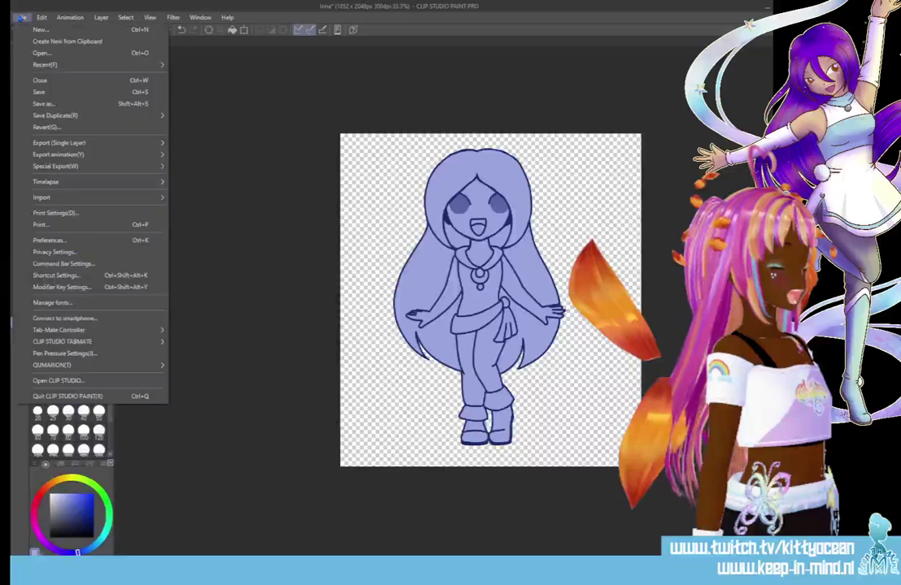
{"action": "left_click", "coordinate": [56, 103]}
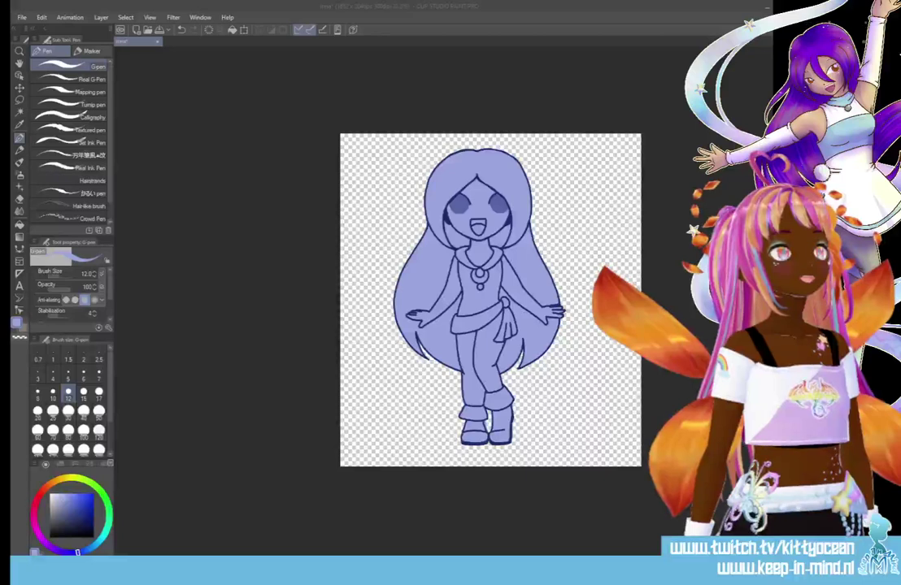
{"action": "key", "text": "Return"}
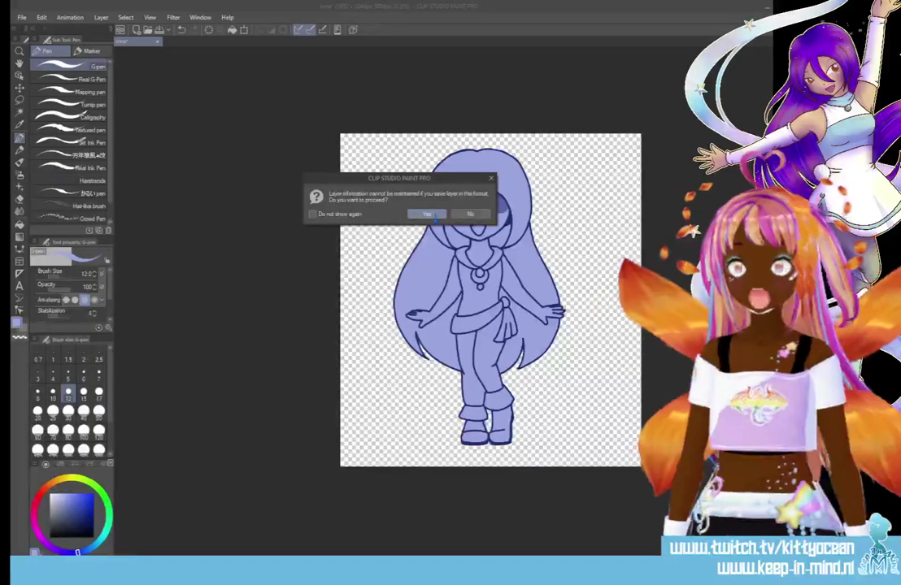
{"action": "key", "text": "Return"}
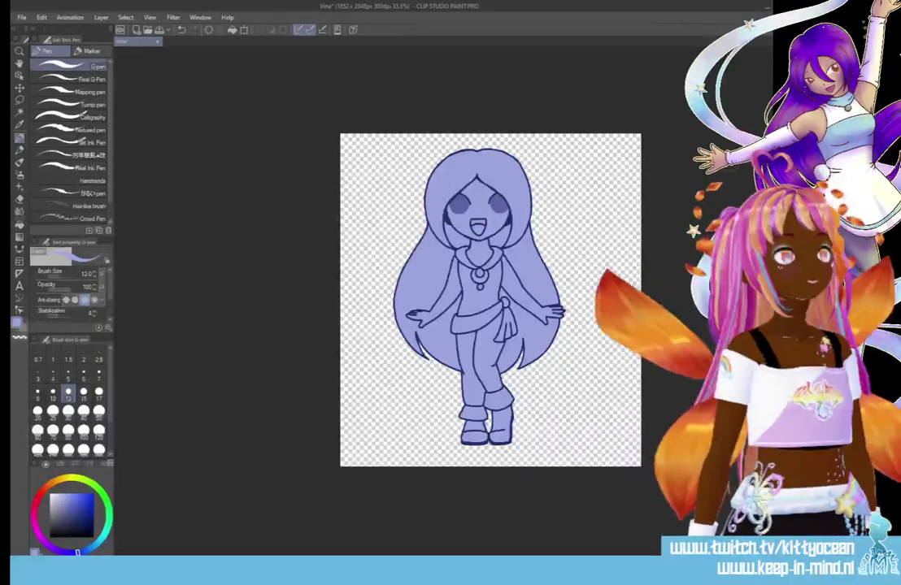
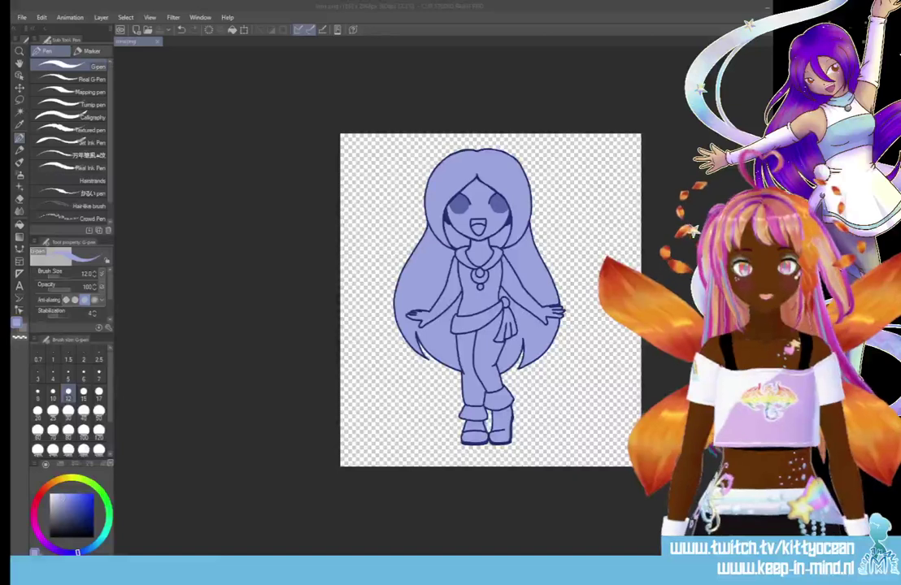
{"action": "left_click", "coordinate": [426, 18]}
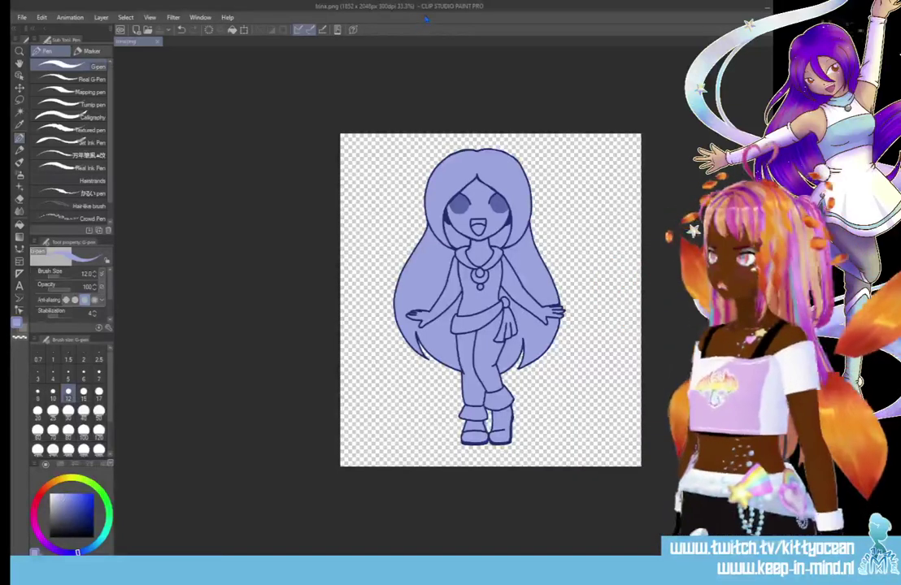
{"action": "key", "text": "ctrl+alt+0"}
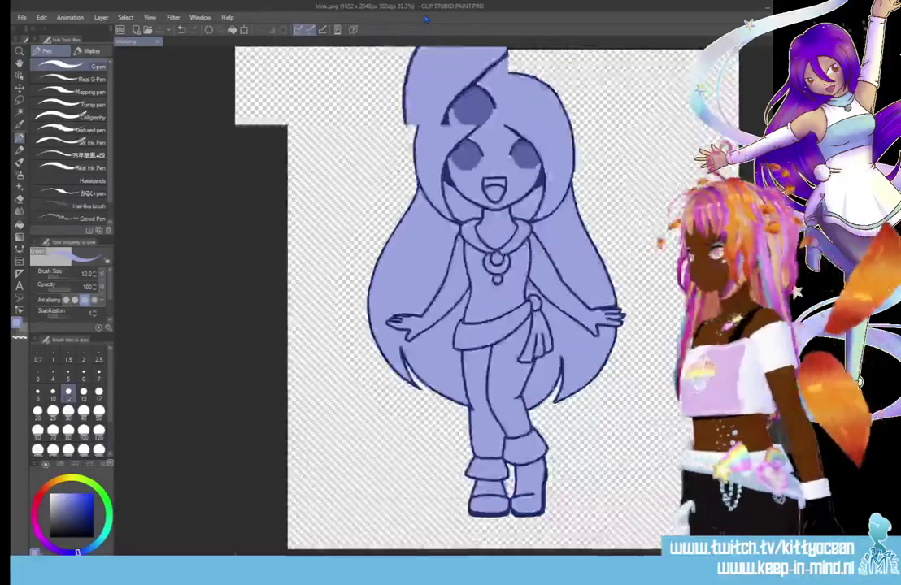
- Erase the stray fill between the lower legs with the hard eraser and save the PNG, accepting the loss of layer information
{"action": "scroll", "coordinate": [451, 301], "scroll_direction": "down", "scroll_amount": 5}
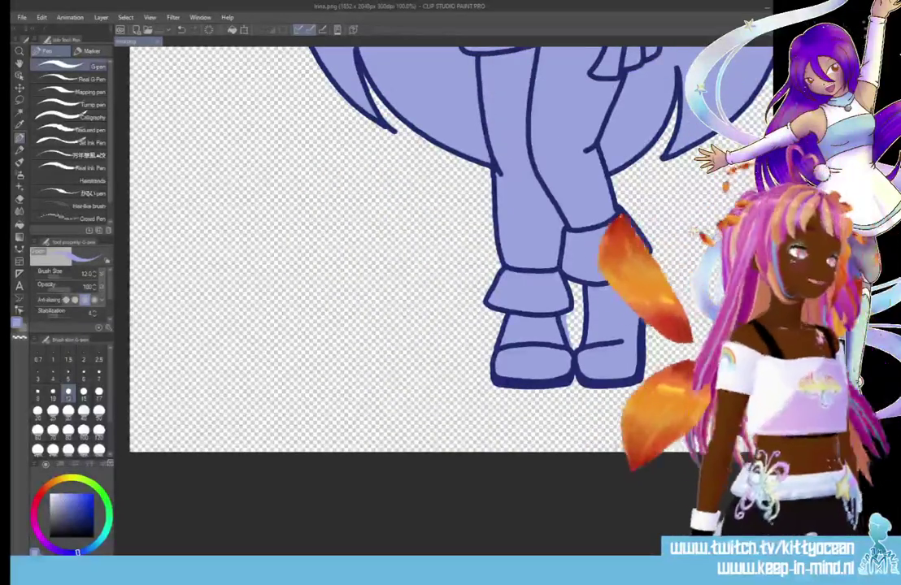
{"action": "key", "text": "e"}
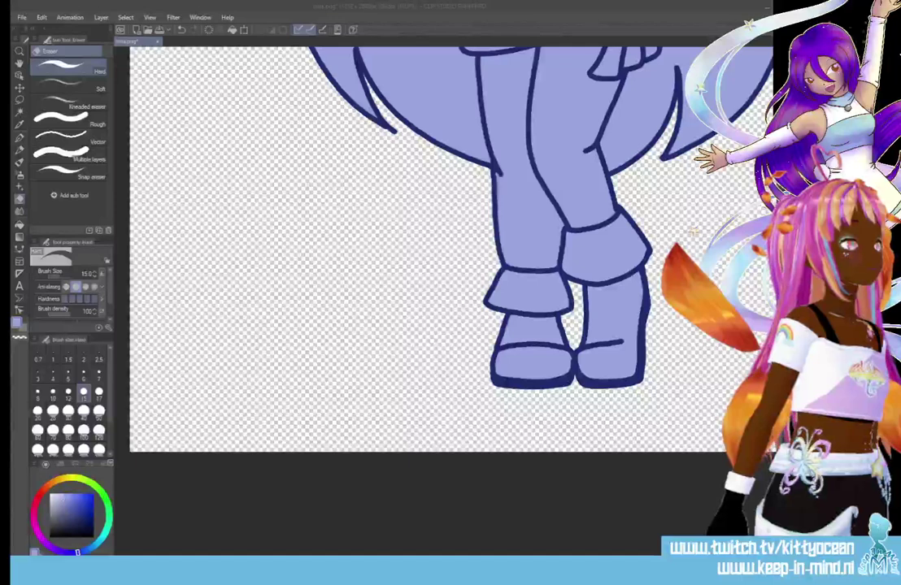
{"action": "left_click", "coordinate": [541, 350]}
{"action": "key", "text": "Return"}
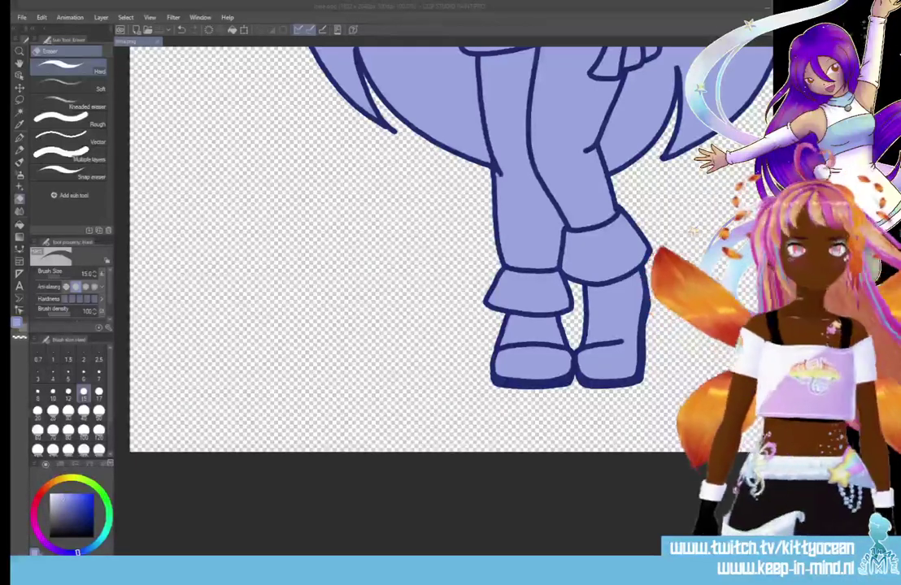
- Sample the medium blue of the eyes, recolour the mouth lines with it using the G-pen, and save the PNG again
{"action": "scroll", "coordinate": [739, 361], "scroll_direction": "up", "scroll_amount": 1}
{"action": "left_click_drag", "start_coordinate": [488, 244], "coordinate": [487, 343]}
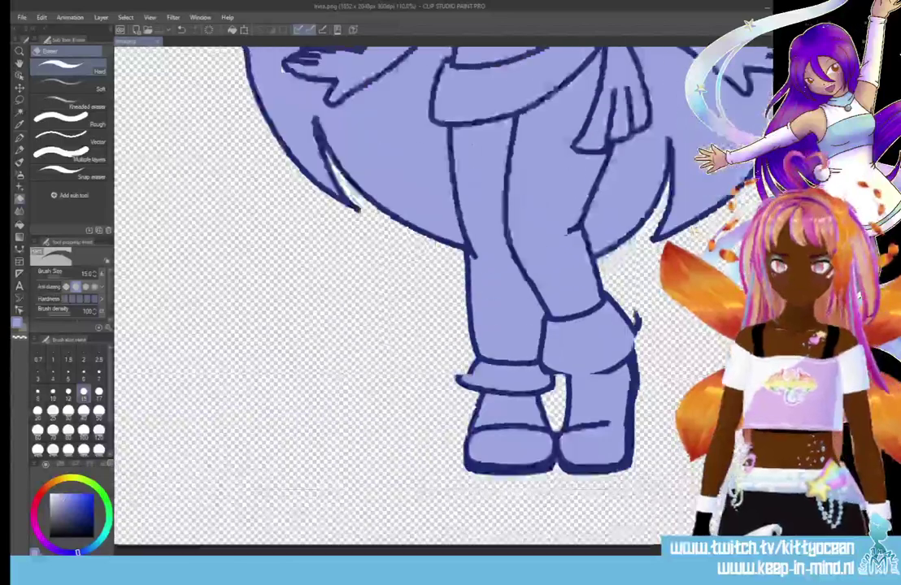
{"action": "left_click_drag", "start_coordinate": [486, 89], "coordinate": [481, 524]}
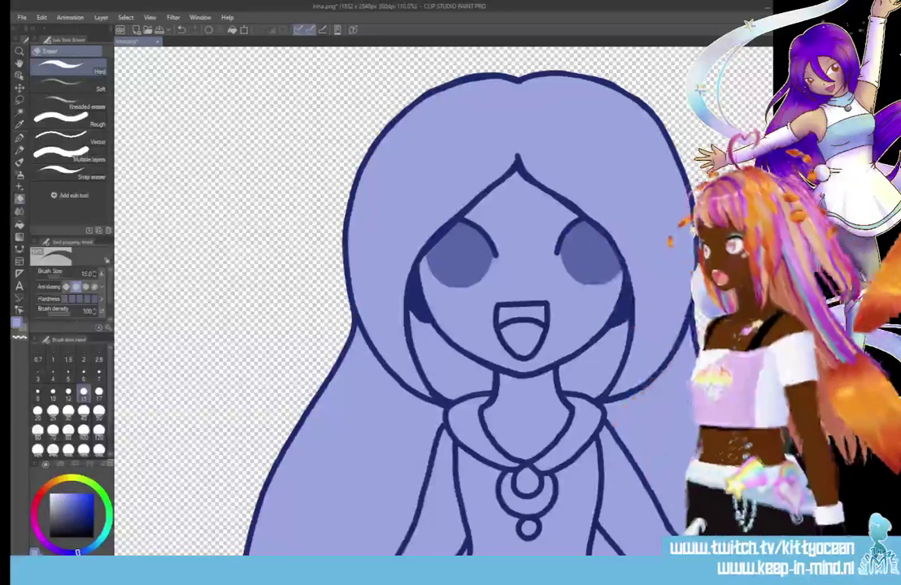
{"action": "key", "text": "i"}
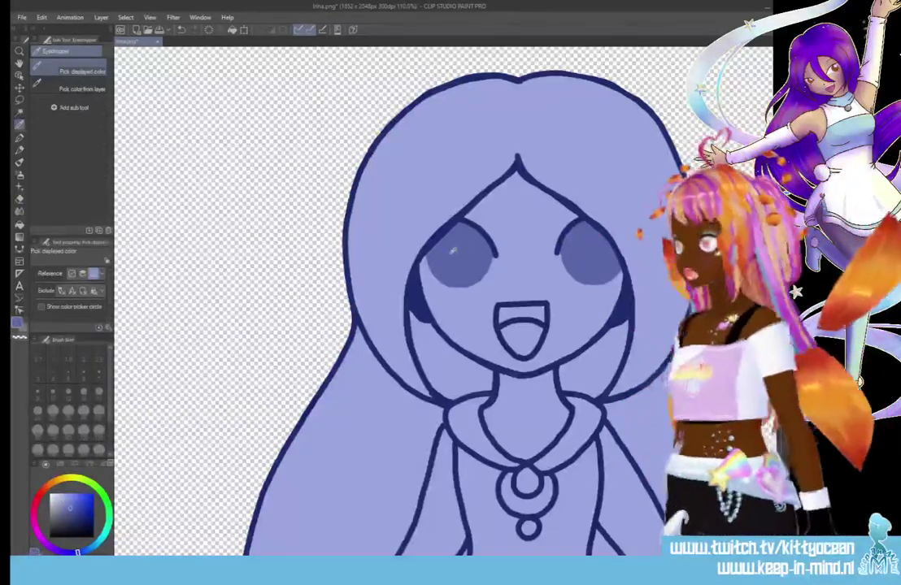
{"action": "key", "text": "p"}
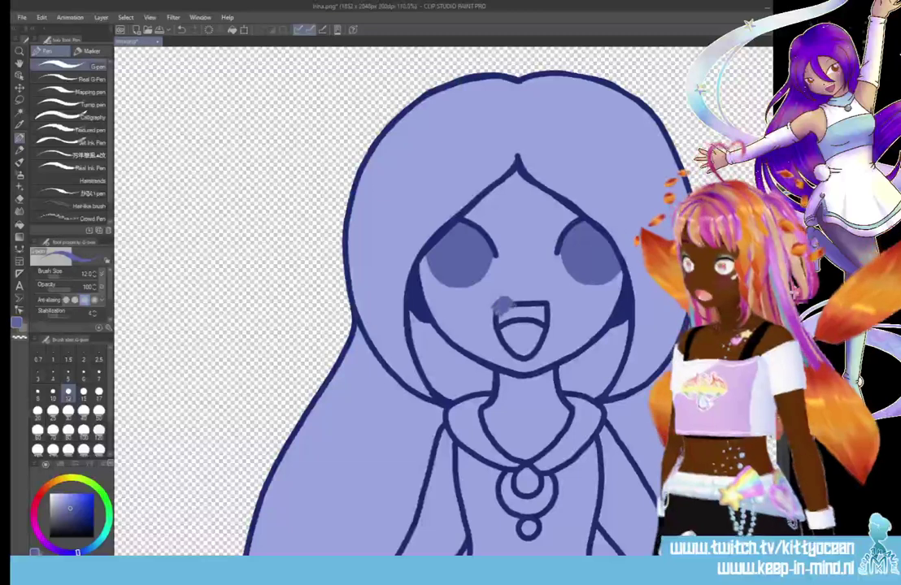
{"action": "left_click_drag", "start_coordinate": [494, 304], "coordinate": [550, 302]}
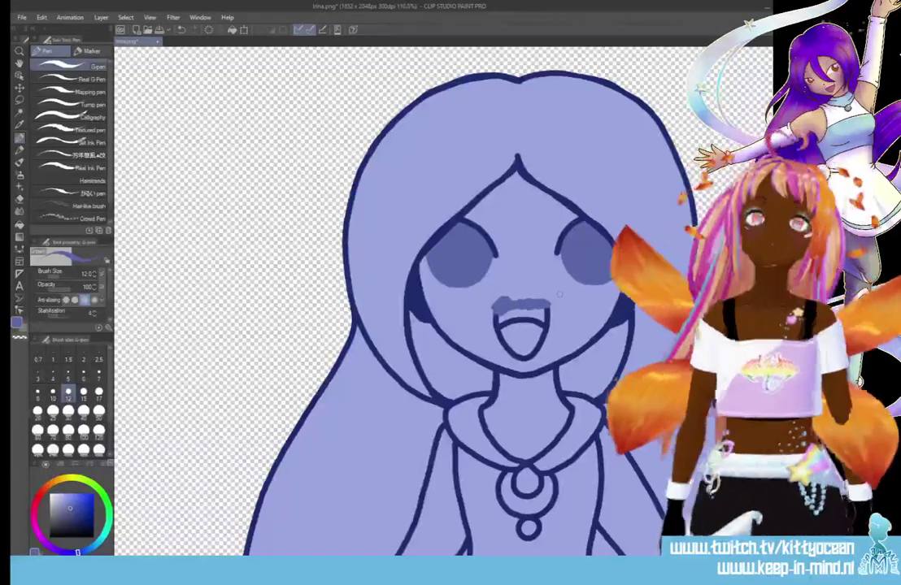
{"action": "key", "text": "ctrl+z"}
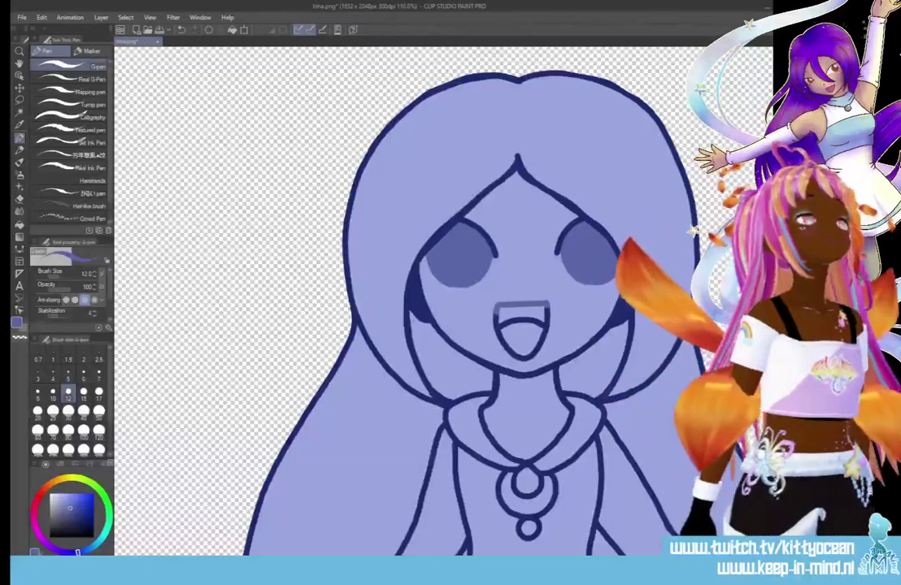
{"action": "left_click_drag", "start_coordinate": [499, 315], "coordinate": [521, 356]}
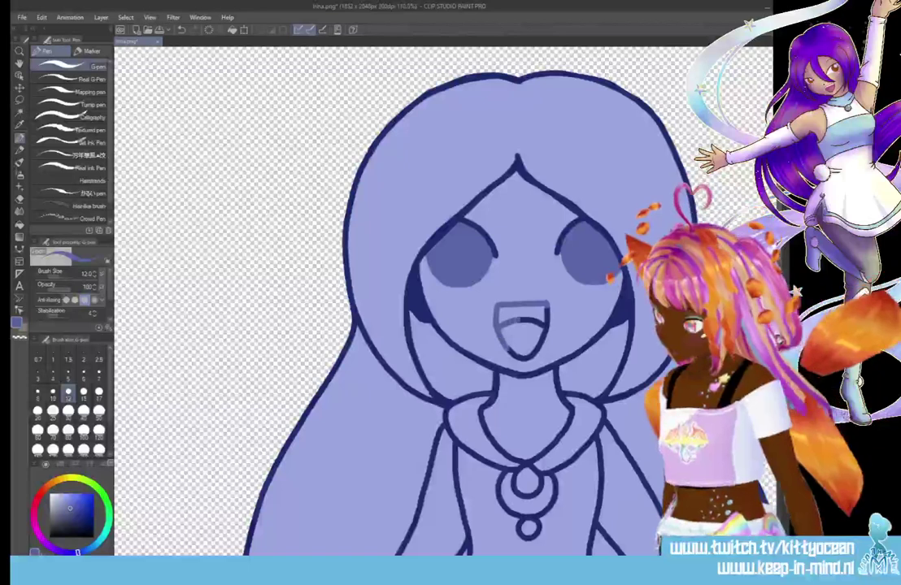
{"action": "left_click_drag", "start_coordinate": [540, 301], "coordinate": [540, 360]}
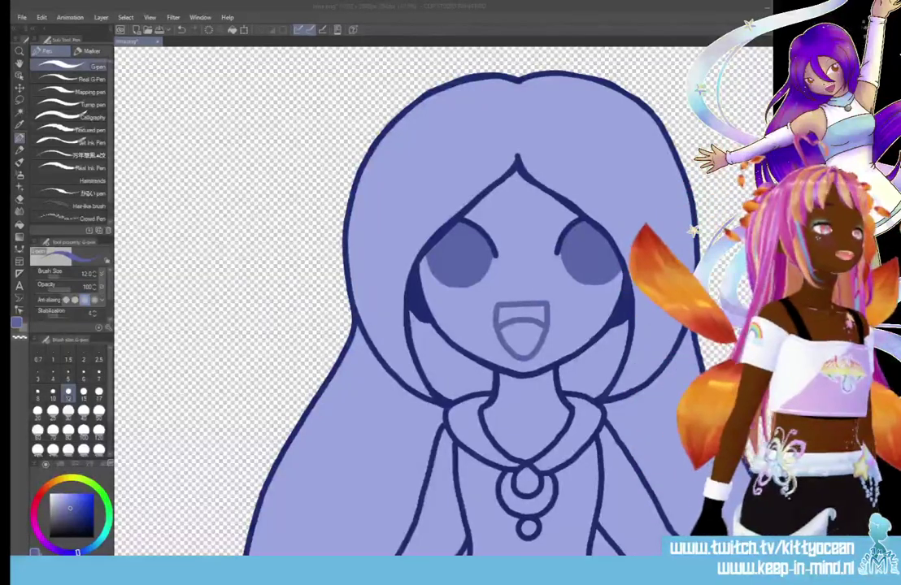
{"action": "key", "text": "ctrl+s"}
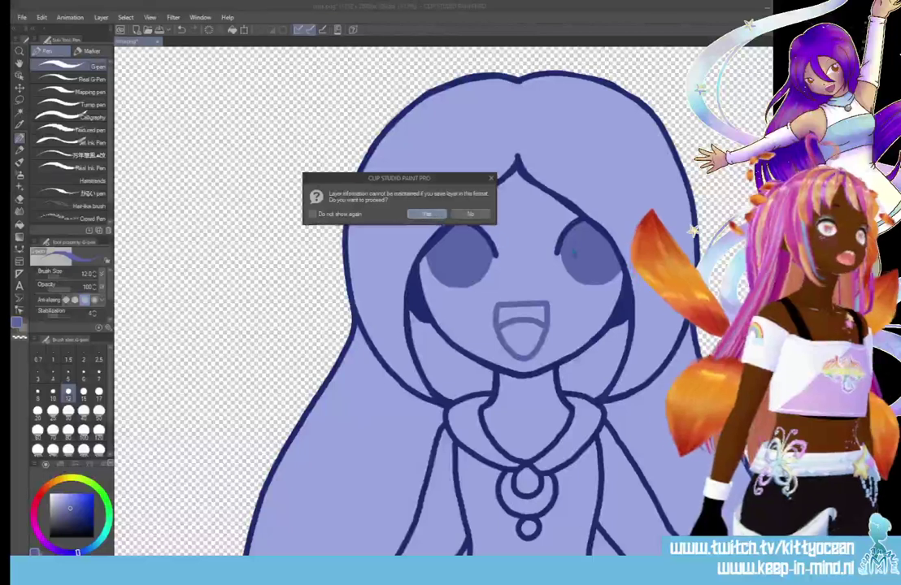
{"action": "key", "text": "Return"}
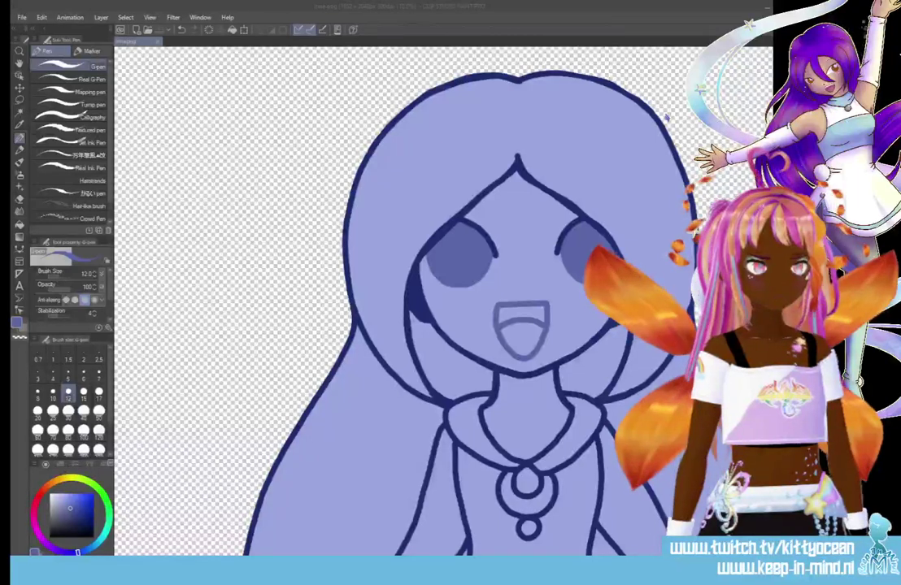
- Hide the inked figure, show the pencil sketch instead, and save the document as a separate file named Irina
{"action": "left_click", "coordinate": [396, 6]}
{"action": "key", "text": "ctrl+minus"}
{"action": "key", "text": "ctrl+minus"}
{"action": "key", "text": "ctrl+minus"}
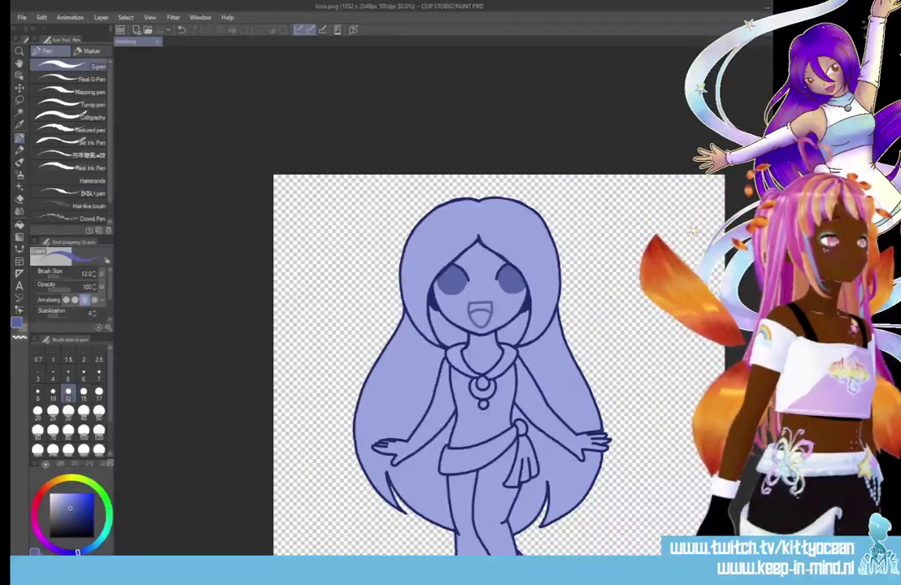
{"action": "left_click", "coordinate": [557, 261]}
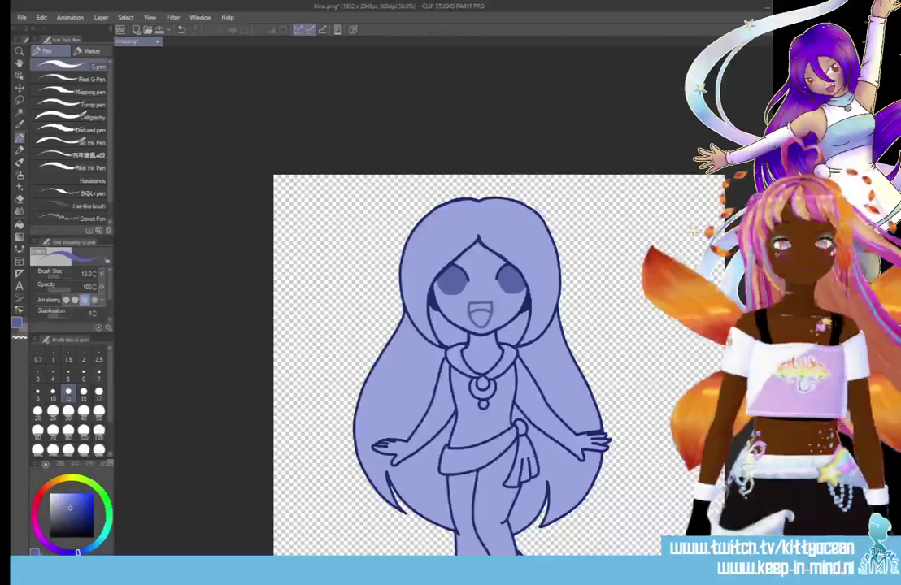
{"action": "left_click_drag", "start_coordinate": [560, 257], "coordinate": [548, 270]}
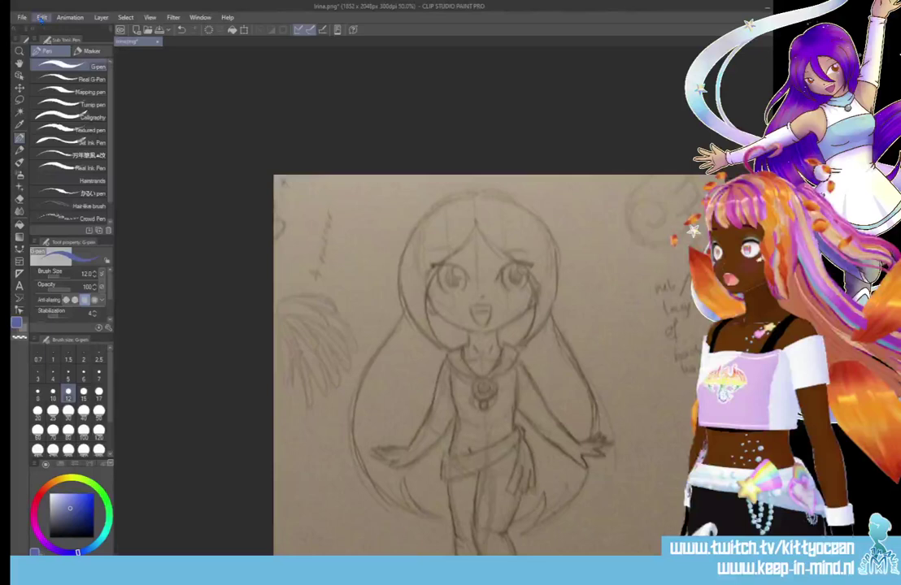
{"action": "left_click", "coordinate": [22, 17]}
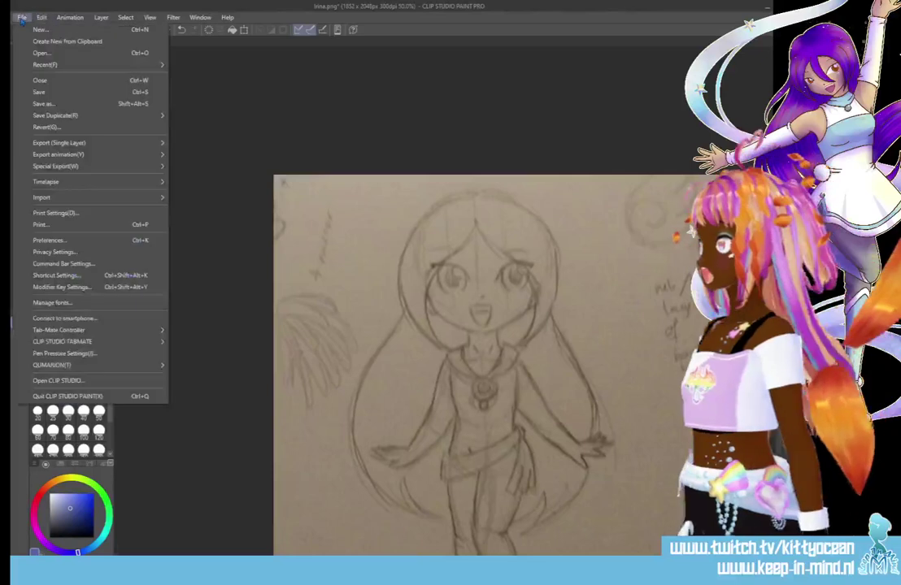
{"action": "left_click", "coordinate": [43, 103]}
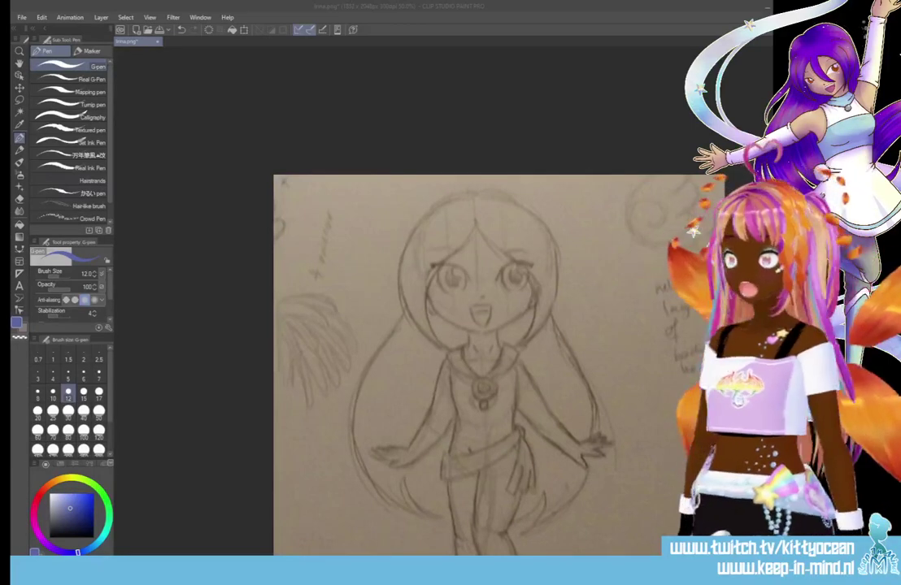
{"action": "key", "text": "Return"}
- Move the sketch layer on the canvas so the wing drawings beside the girl lie inside the page
{"action": "left_click_drag", "start_coordinate": [480, 325], "coordinate": [510, 274]}
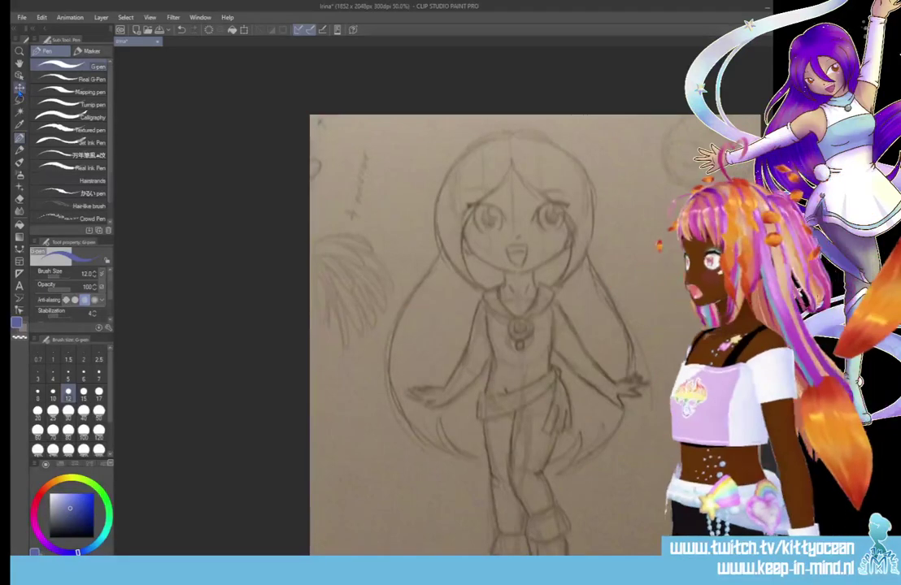
{"action": "left_click", "coordinate": [20, 89]}
{"action": "left_click_drag", "start_coordinate": [608, 231], "coordinate": [524, 290]}
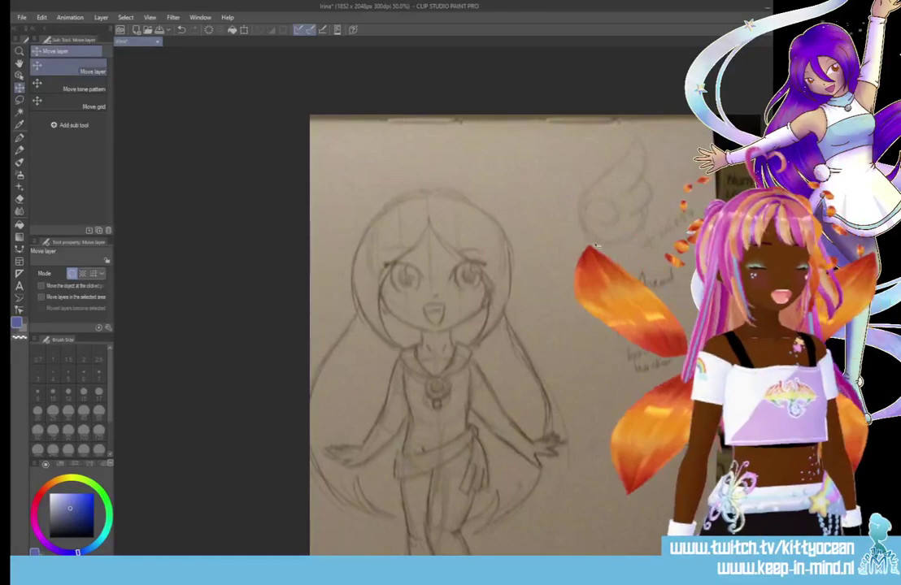
{"action": "mouse_move", "coordinate": [276, 362]}
{"action": "left_mouse_down"}
{"action": "mouse_move", "coordinate": [415, 355]}
{"action": "mouse_move", "coordinate": [504, 333]}
{"action": "mouse_move", "coordinate": [468, 325]}
{"action": "mouse_move", "coordinate": [483, 378]}
{"action": "left_mouse_up"}
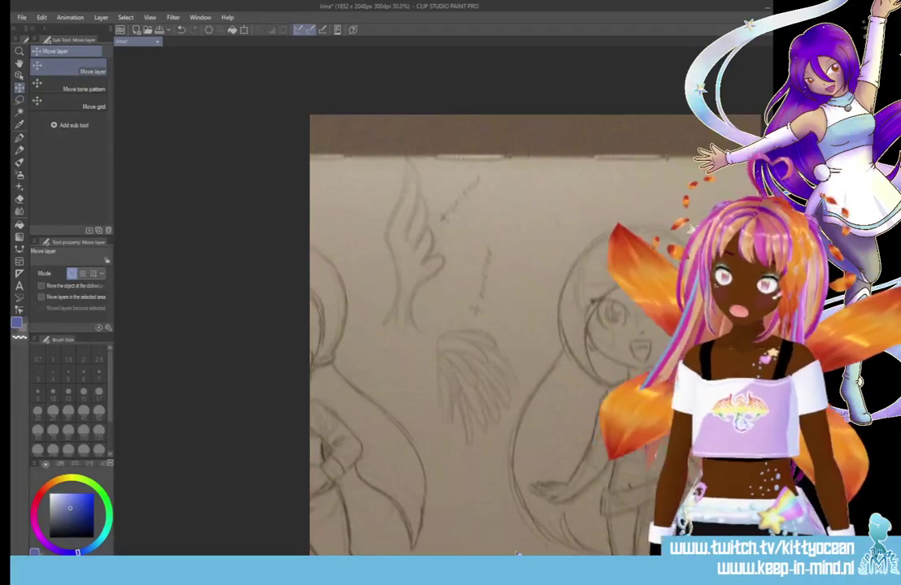
{"action": "mouse_move", "coordinate": [521, 559]}
{"action": "left_mouse_down"}
{"action": "mouse_move", "coordinate": [576, 560]}
{"action": "mouse_move", "coordinate": [561, 560]}
{"action": "left_mouse_up"}
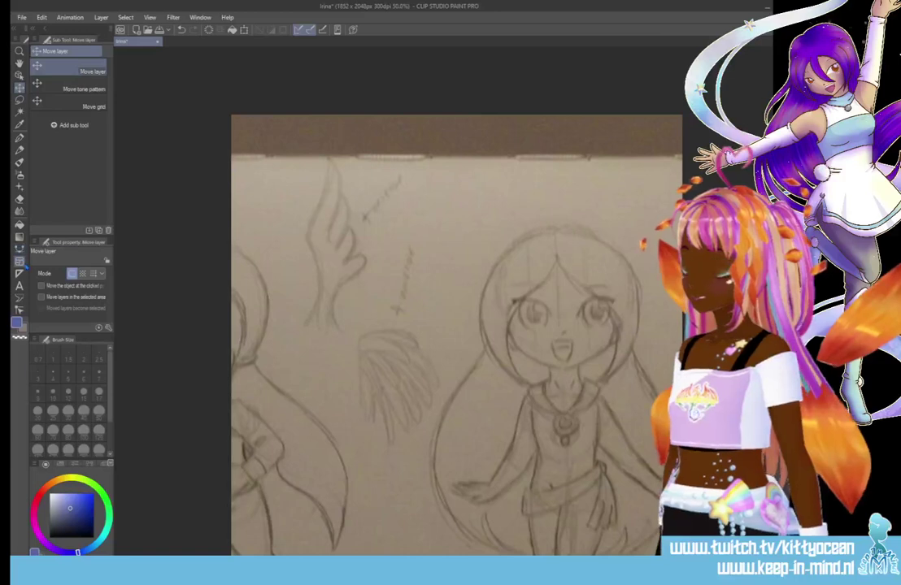
- Create a vertical symmetrical ruler with 2 lines and line symmetry down the middle of the canvas
{"action": "left_click", "coordinate": [19, 262]}
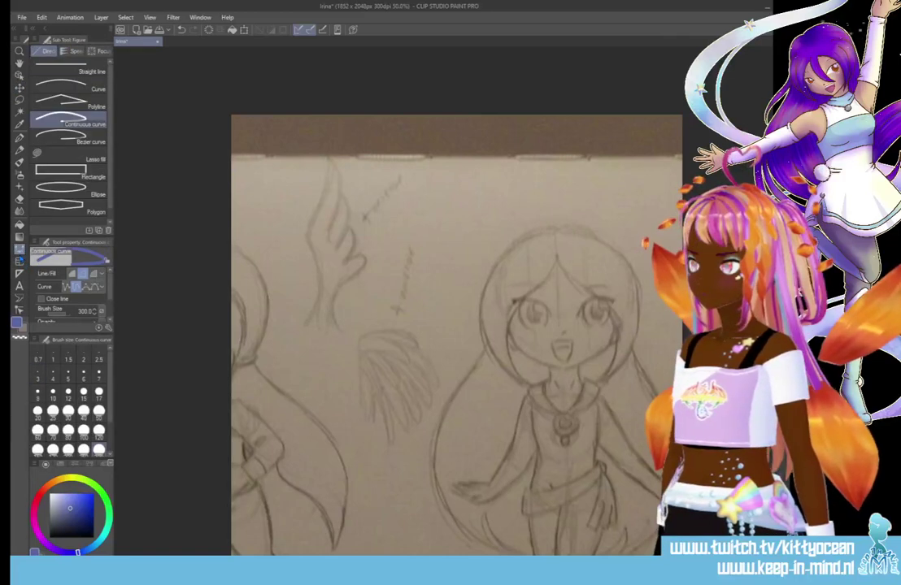
{"action": "left_click", "coordinate": [19, 274]}
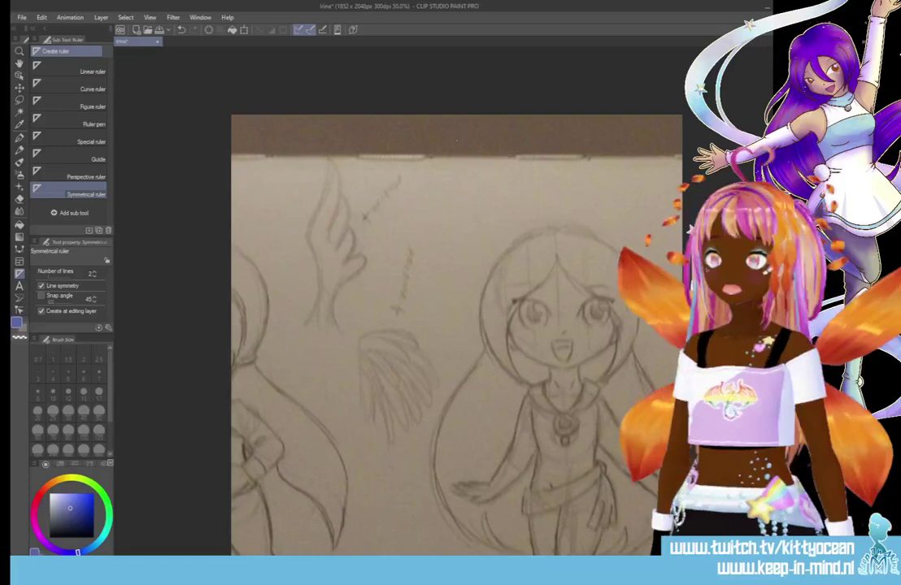
{"action": "left_click_drag", "start_coordinate": [459, 142], "coordinate": [460, 529]}
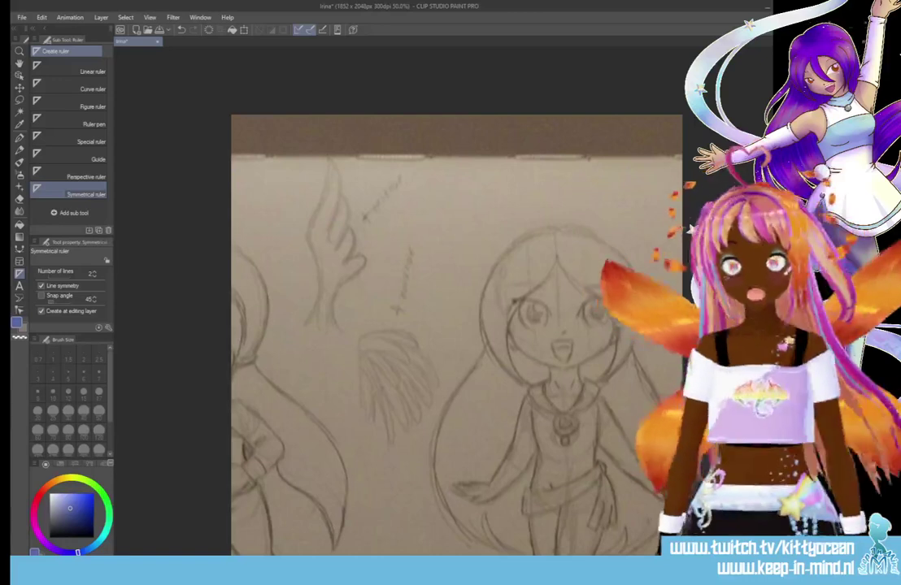
- Draw the upper two feather shapes of the fan-shaped wing with mirrored size 12 G-pen strokes over the sketch
{"action": "left_click", "coordinate": [18, 137]}
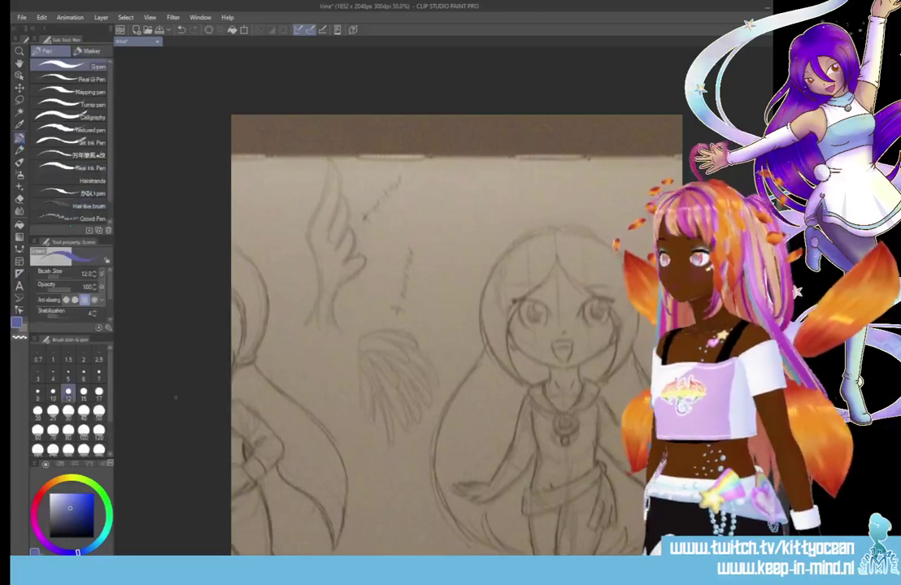
{"action": "scroll", "coordinate": [350, 333], "scroll_direction": "right", "scroll_amount": 3}
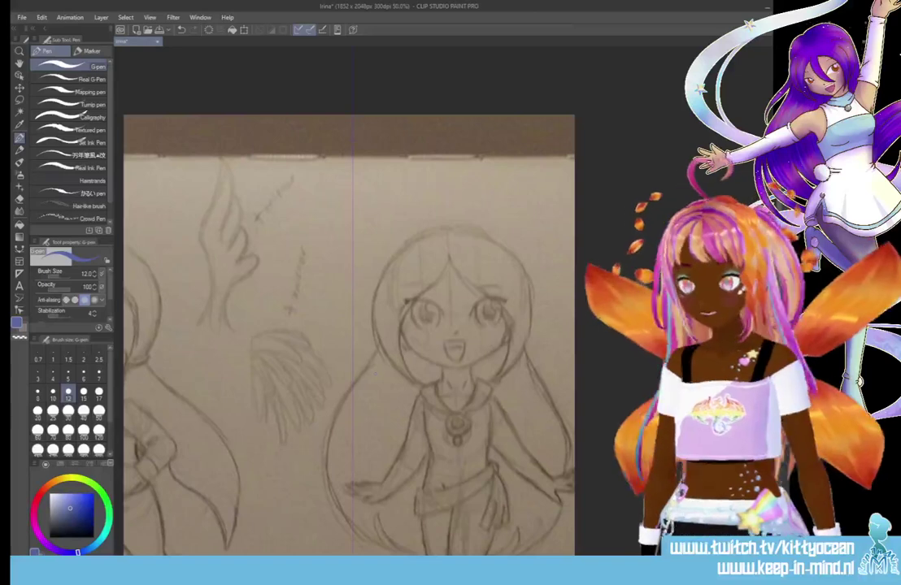
{"action": "mouse_move", "coordinate": [335, 351]}
{"action": "left_mouse_down"}
{"action": "mouse_move", "coordinate": [283, 332]}
{"action": "mouse_move", "coordinate": [242, 345]}
{"action": "mouse_move", "coordinate": [277, 355]}
{"action": "mouse_move", "coordinate": [336, 351]}
{"action": "left_mouse_up"}
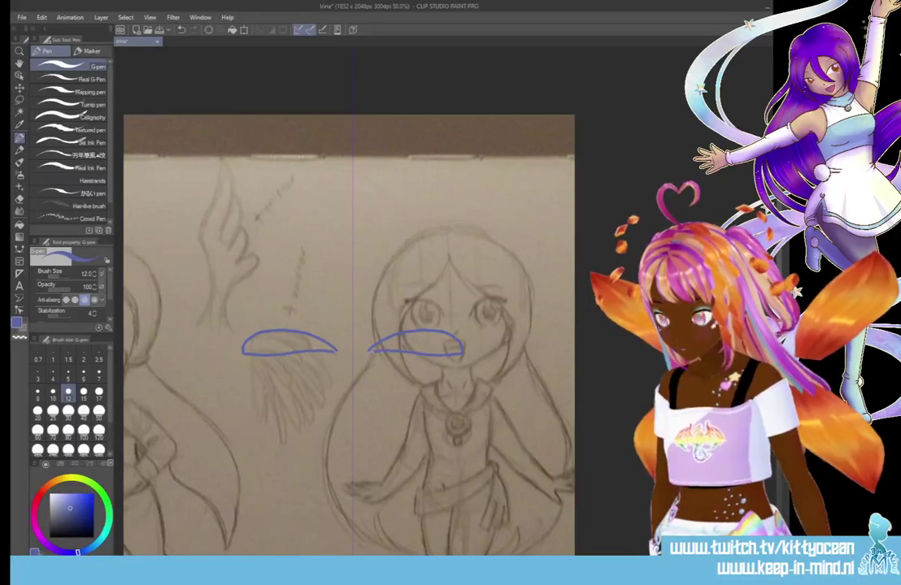
{"action": "key", "text": "ctrl+z"}
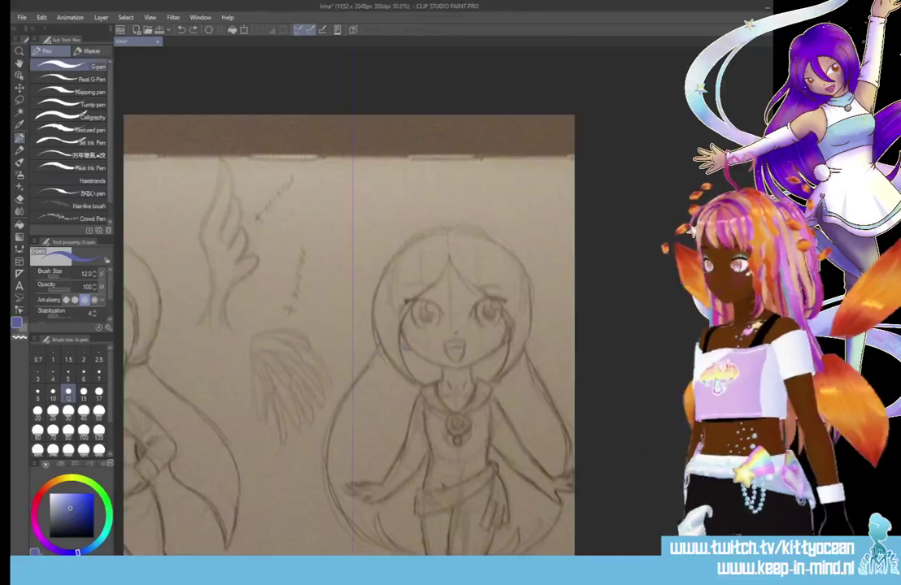
{"action": "scroll", "coordinate": [377, 355], "scroll_direction": "up", "scroll_amount": 2}
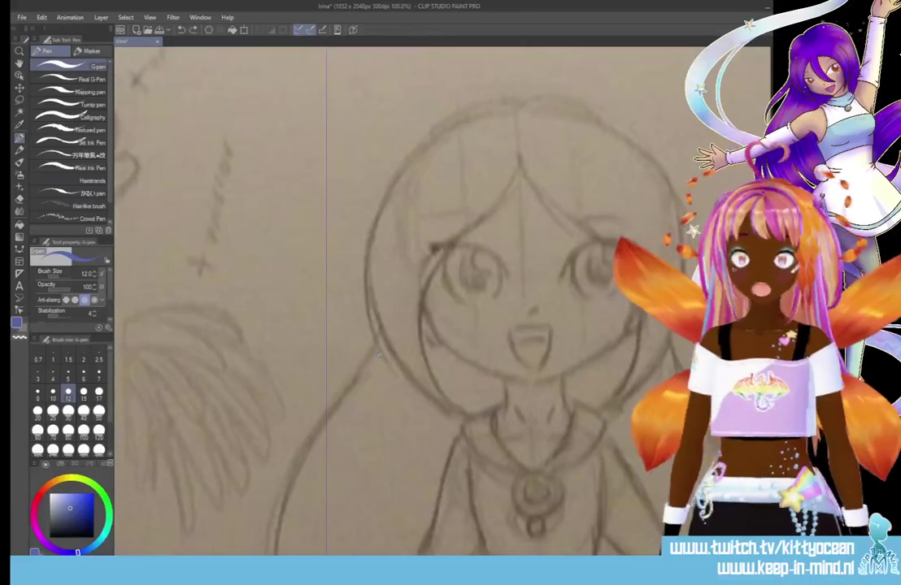
{"action": "mouse_move", "coordinate": [368, 366]}
{"action": "left_mouse_down"}
{"action": "mouse_move", "coordinate": [391, 328]}
{"action": "mouse_move", "coordinate": [470, 309]}
{"action": "mouse_move", "coordinate": [537, 324]}
{"action": "mouse_move", "coordinate": [561, 357]}
{"action": "mouse_move", "coordinate": [543, 377]}
{"action": "mouse_move", "coordinate": [456, 366]}
{"action": "left_mouse_up"}
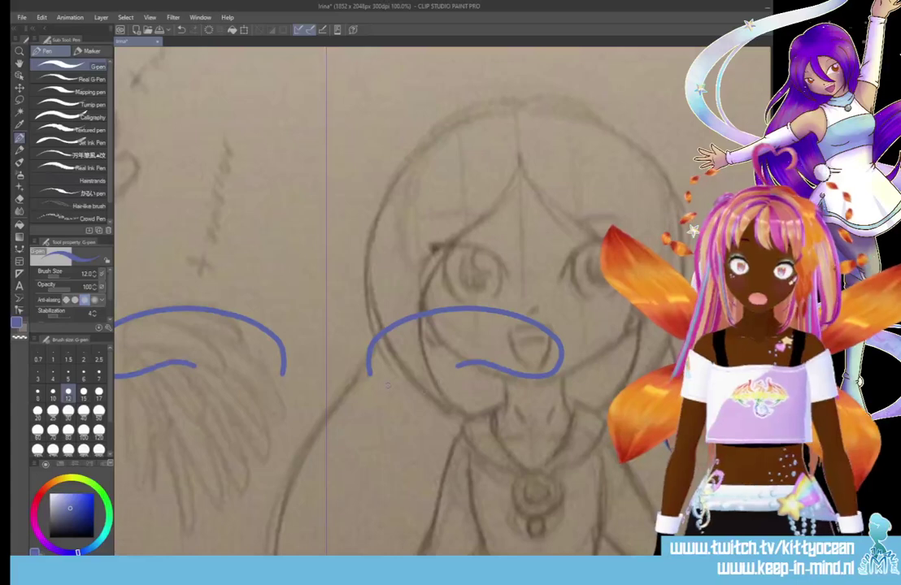
{"action": "mouse_move", "coordinate": [369, 375]}
{"action": "left_mouse_down"}
{"action": "mouse_move", "coordinate": [420, 391]}
{"action": "mouse_move", "coordinate": [512, 445]}
{"action": "left_mouse_up"}
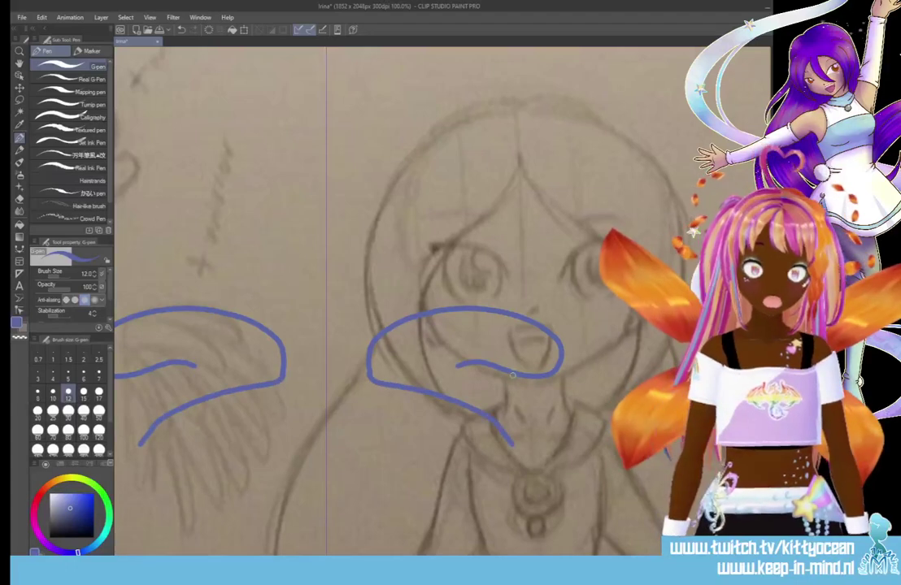
{"action": "mouse_move", "coordinate": [513, 374]}
{"action": "left_mouse_down"}
{"action": "mouse_move", "coordinate": [535, 417]}
{"action": "mouse_move", "coordinate": [508, 439]}
{"action": "left_mouse_up"}
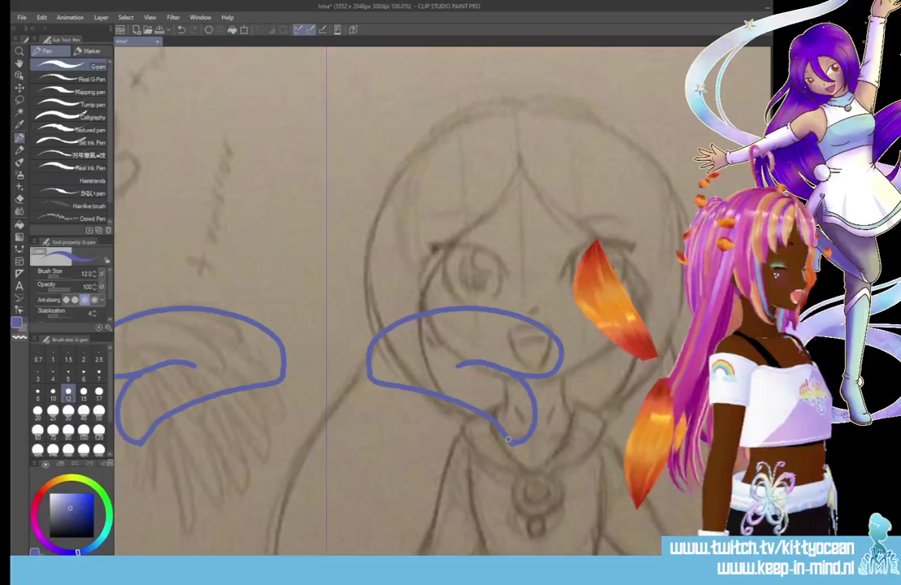
- Erase all the feather strokes drawn so far from the wing line layer
{"action": "scroll", "coordinate": [508, 442], "scroll_direction": "up", "scroll_amount": 2}
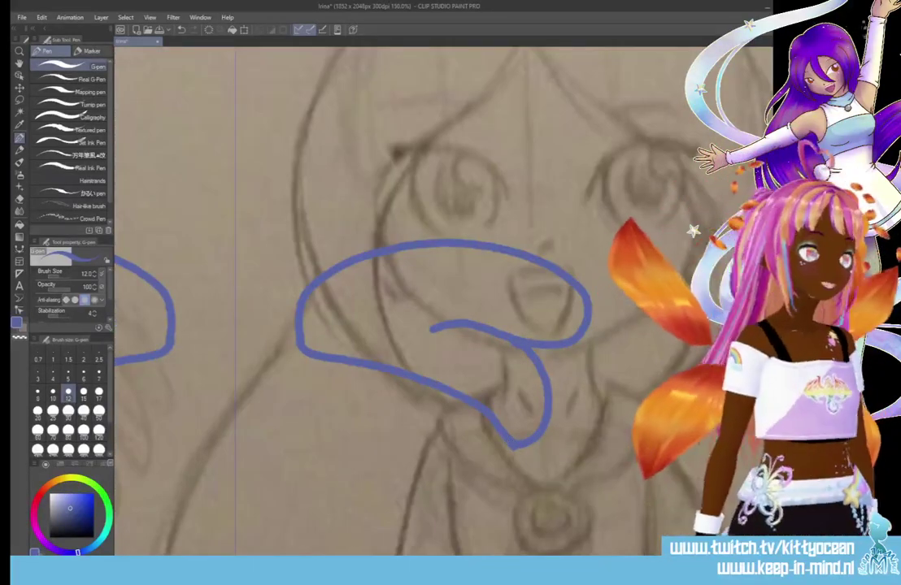
{"action": "key", "text": "ctrl+a"}
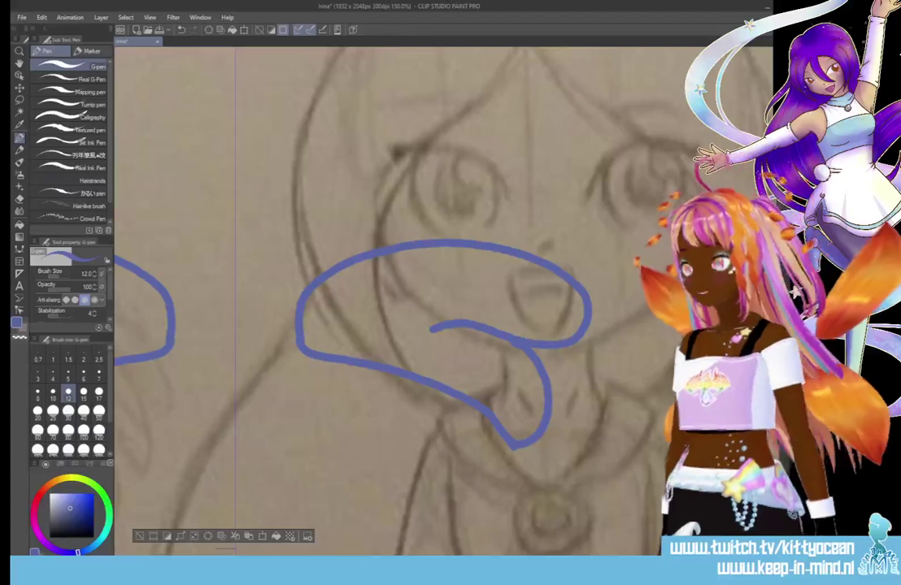
{"action": "key", "text": "Delete"}
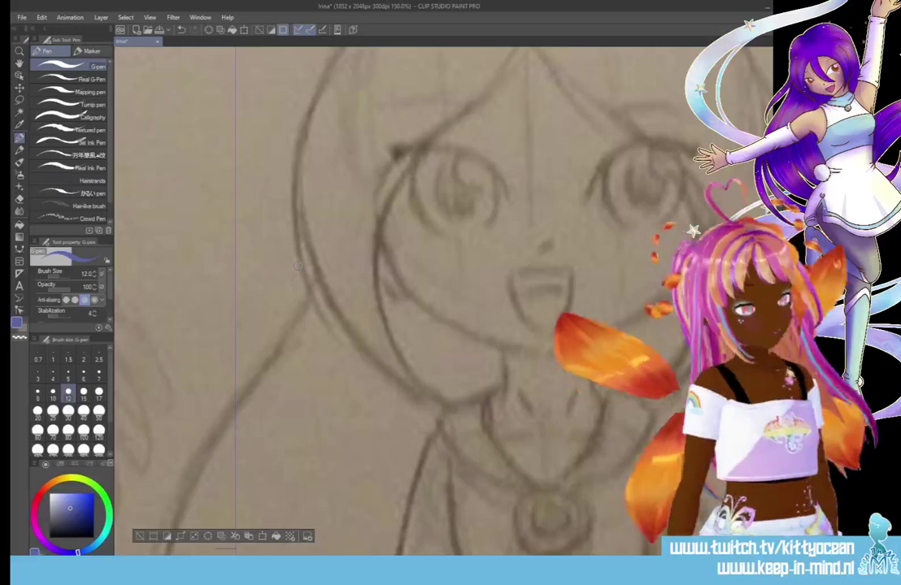
- Draw a broad curved main feather, a narrower feather behind its upper edge and two drooping feathers below with mirrored blue G-pen strokes
{"action": "left_click_drag", "start_coordinate": [114, 262], "coordinate": [188, 302]}
{"action": "mouse_move", "coordinate": [283, 302]}
{"action": "left_mouse_down"}
{"action": "mouse_move", "coordinate": [352, 262]}
{"action": "mouse_move", "coordinate": [511, 294]}
{"action": "mouse_move", "coordinate": [599, 411]}
{"action": "left_mouse_up"}
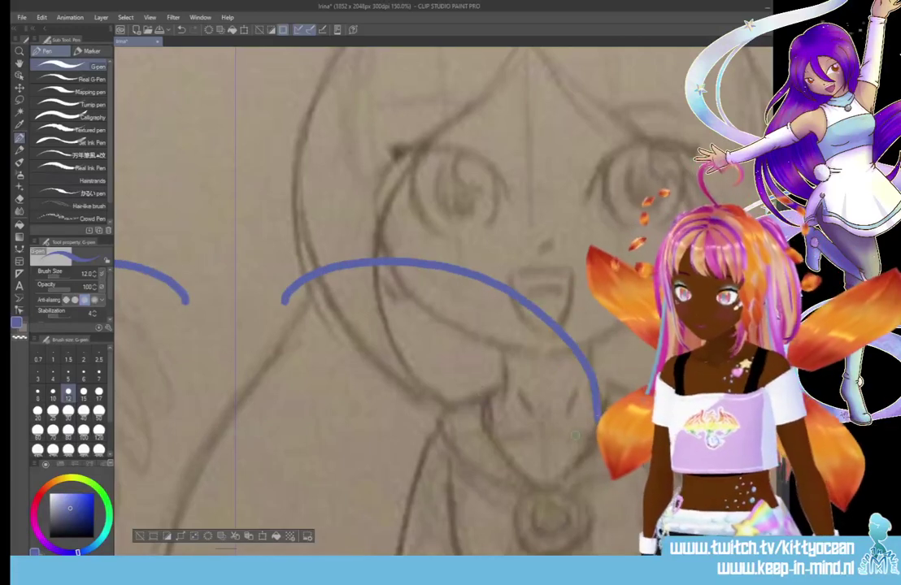
{"action": "left_click_drag", "start_coordinate": [188, 302], "coordinate": [116, 340]}
{"action": "mouse_move", "coordinate": [283, 302]}
{"action": "left_mouse_down"}
{"action": "mouse_move", "coordinate": [294, 324]}
{"action": "mouse_move", "coordinate": [490, 366]}
{"action": "mouse_move", "coordinate": [553, 411]}
{"action": "mouse_move", "coordinate": [599, 423]}
{"action": "left_mouse_up"}
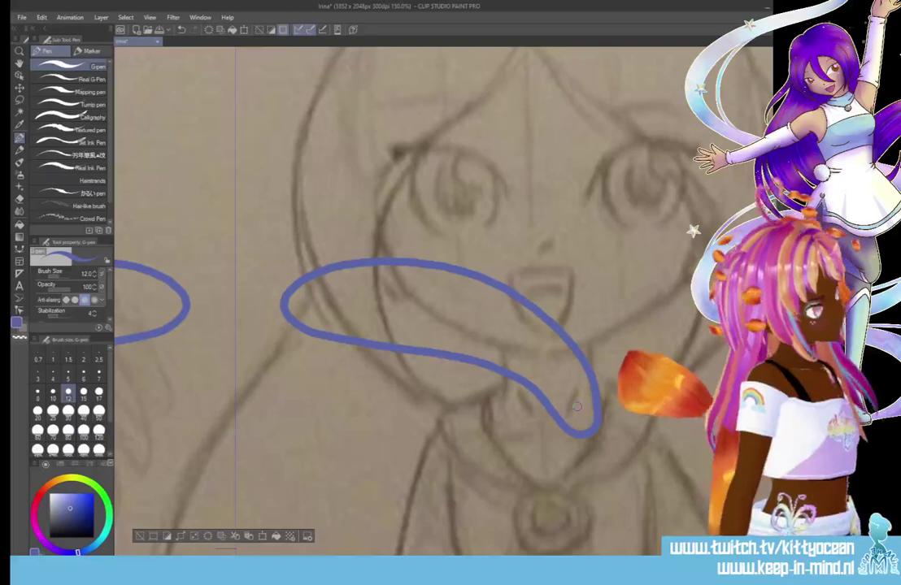
{"action": "mouse_move", "coordinate": [378, 258]}
{"action": "left_mouse_down"}
{"action": "mouse_move", "coordinate": [499, 264]}
{"action": "mouse_move", "coordinate": [598, 300]}
{"action": "mouse_move", "coordinate": [635, 350]}
{"action": "mouse_move", "coordinate": [606, 364]}
{"action": "mouse_move", "coordinate": [578, 347]}
{"action": "left_mouse_up"}
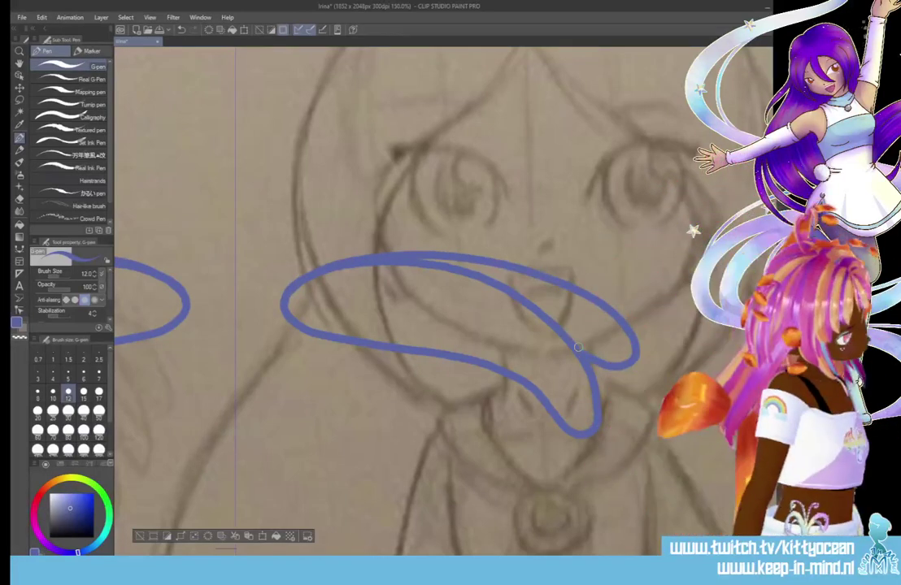
{"action": "mouse_move", "coordinate": [286, 325]}
{"action": "left_mouse_down"}
{"action": "mouse_move", "coordinate": [444, 472]}
{"action": "mouse_move", "coordinate": [446, 382]}
{"action": "mouse_move", "coordinate": [415, 353]}
{"action": "left_mouse_up"}
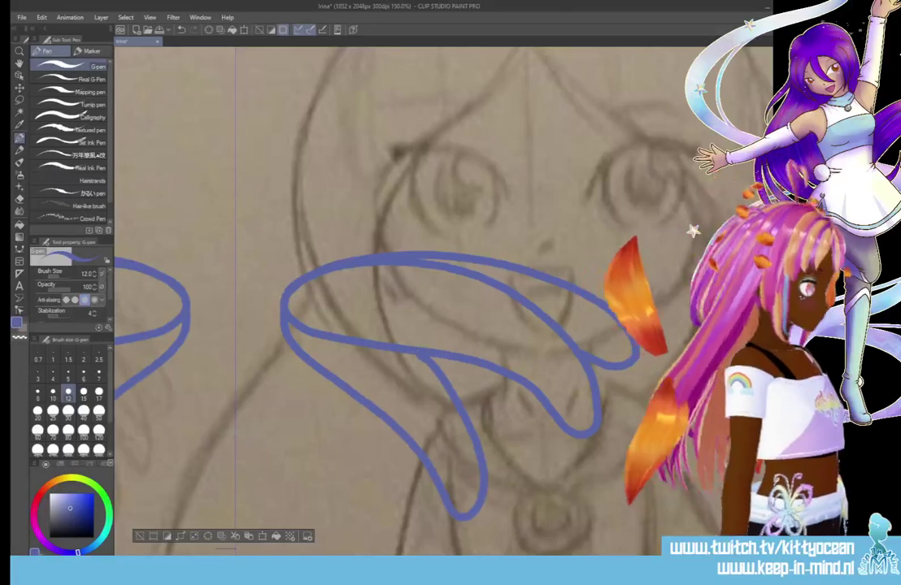
{"action": "scroll", "coordinate": [443, 300], "scroll_direction": "down", "scroll_amount": 5}
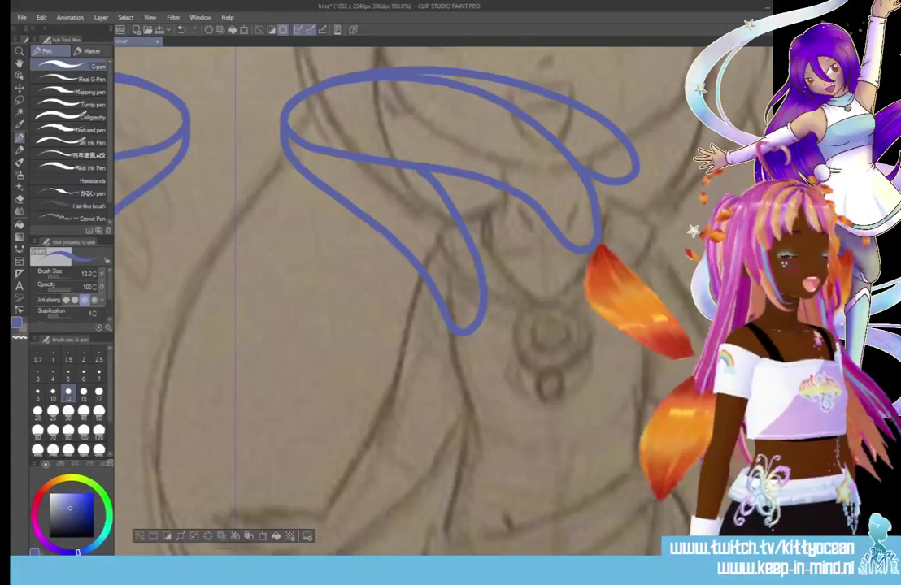
{"action": "mouse_move", "coordinate": [283, 137]}
{"action": "left_mouse_down"}
{"action": "mouse_move", "coordinate": [291, 189]}
{"action": "mouse_move", "coordinate": [355, 295]}
{"action": "mouse_move", "coordinate": [369, 397]}
{"action": "mouse_move", "coordinate": [398, 405]}
{"action": "mouse_move", "coordinate": [414, 352]}
{"action": "mouse_move", "coordinate": [401, 256]}
{"action": "left_mouse_up"}
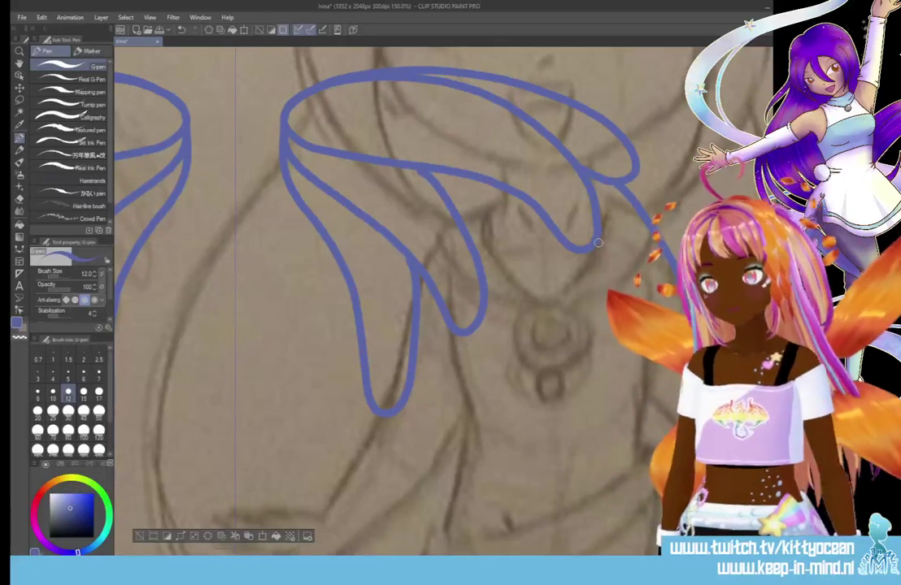
- Draw four long hanging feathers, from the wing's outer edge inward, tucked behind the existing blue feathers
{"action": "left_click_drag", "start_coordinate": [656, 448], "coordinate": [687, 439]}
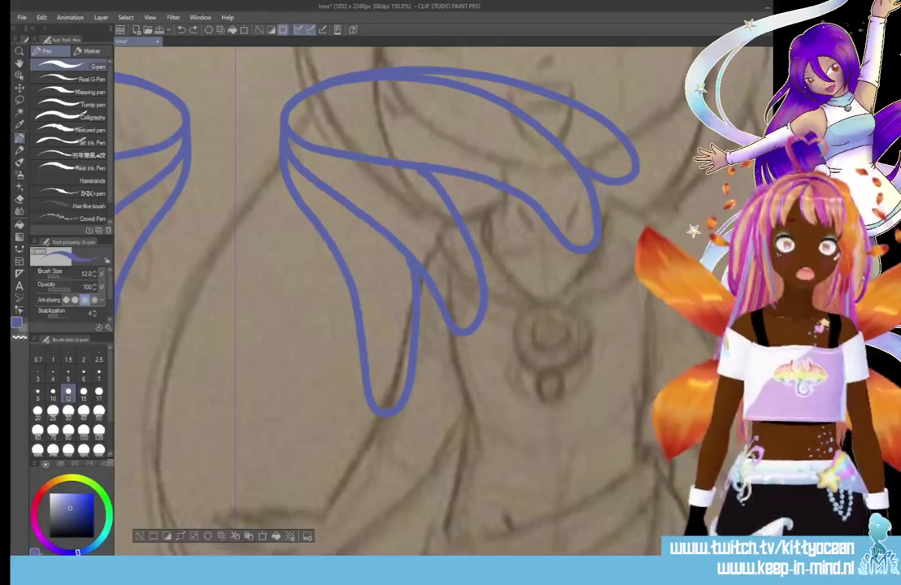
{"action": "scroll", "coordinate": [382, 301], "scroll_direction": "right", "scroll_amount": 5}
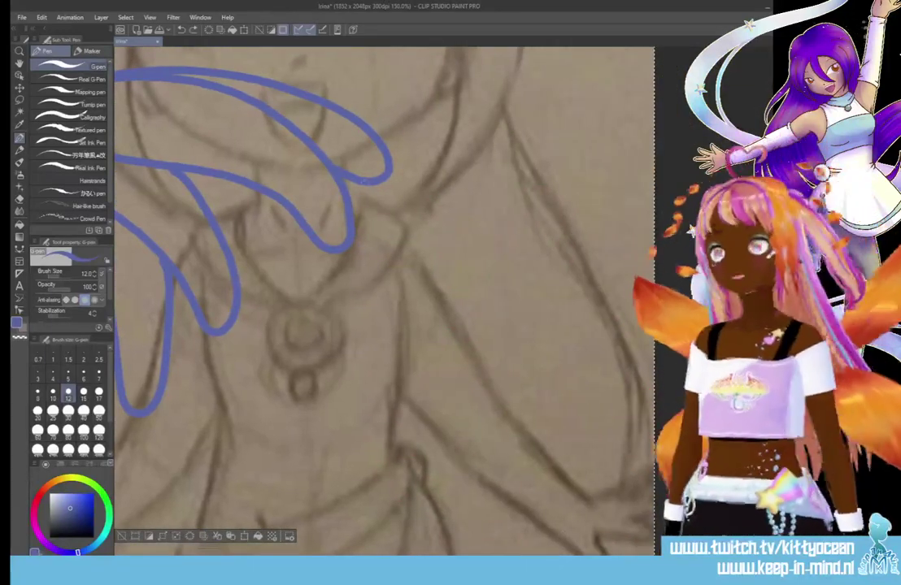
{"action": "left_click_drag", "start_coordinate": [321, 162], "coordinate": [434, 403]}
{"action": "mouse_move", "coordinate": [343, 242]}
{"action": "left_mouse_down"}
{"action": "mouse_move", "coordinate": [391, 421]}
{"action": "mouse_move", "coordinate": [411, 434]}
{"action": "mouse_move", "coordinate": [431, 396]}
{"action": "left_mouse_up"}
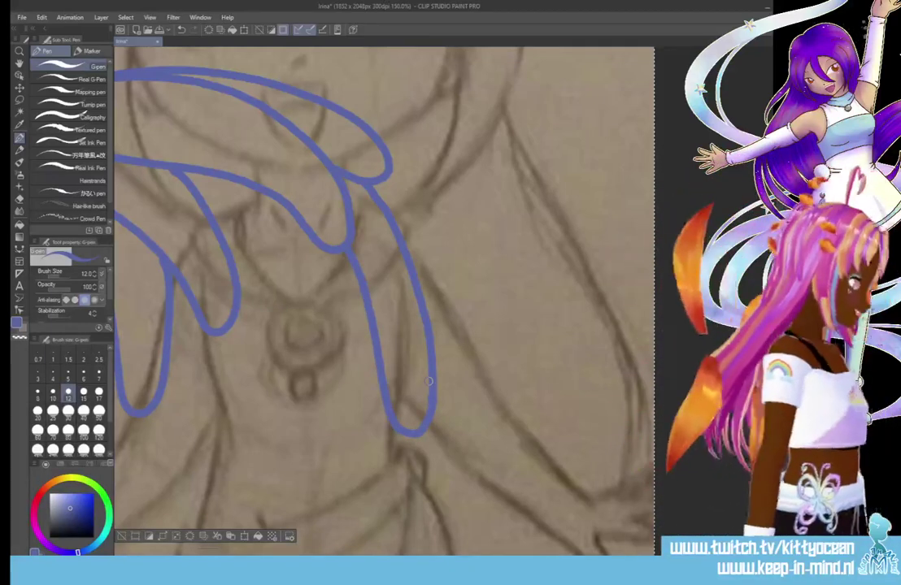
{"action": "mouse_move", "coordinate": [188, 170]}
{"action": "left_mouse_down"}
{"action": "mouse_move", "coordinate": [226, 195]}
{"action": "mouse_move", "coordinate": [304, 319]}
{"action": "mouse_move", "coordinate": [328, 453]}
{"action": "mouse_move", "coordinate": [367, 476]}
{"action": "mouse_move", "coordinate": [369, 349]}
{"action": "mouse_move", "coordinate": [348, 256]}
{"action": "left_mouse_up"}
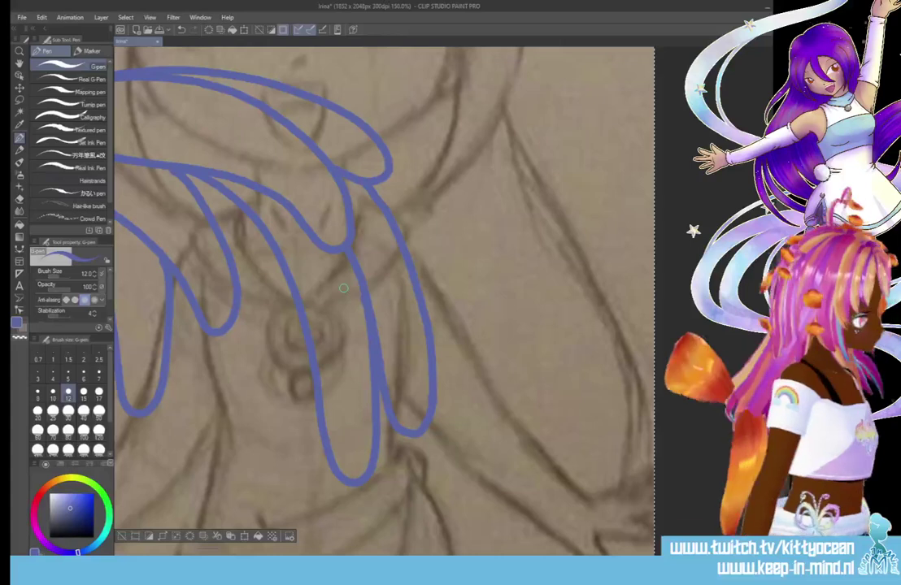
{"action": "mouse_move", "coordinate": [235, 308]}
{"action": "left_mouse_down"}
{"action": "mouse_move", "coordinate": [262, 508]}
{"action": "mouse_move", "coordinate": [299, 459]}
{"action": "mouse_move", "coordinate": [316, 392]}
{"action": "left_mouse_up"}
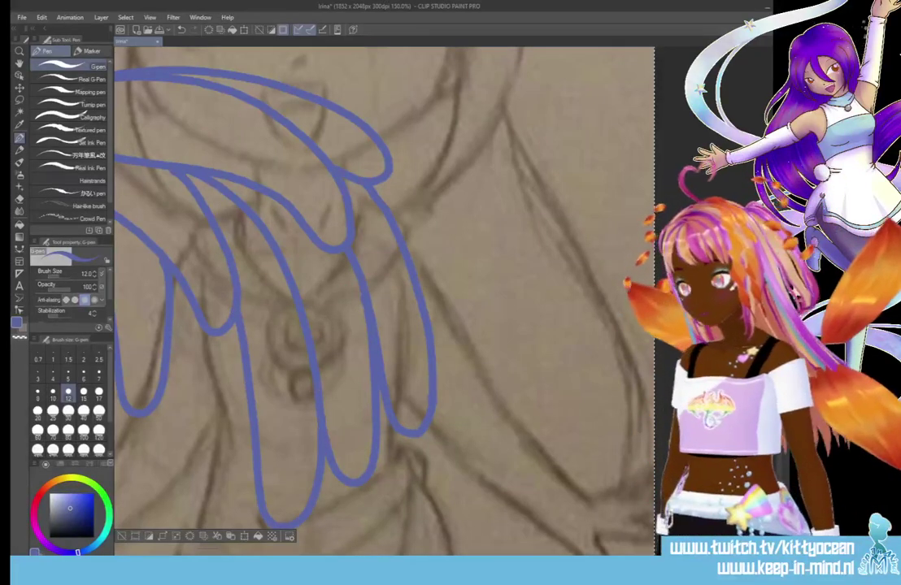
{"action": "mouse_move", "coordinate": [325, 284]}
{"action": "left_mouse_down"}
{"action": "mouse_move", "coordinate": [563, 286]}
{"action": "mouse_move", "coordinate": [562, 100]}
{"action": "left_mouse_up"}
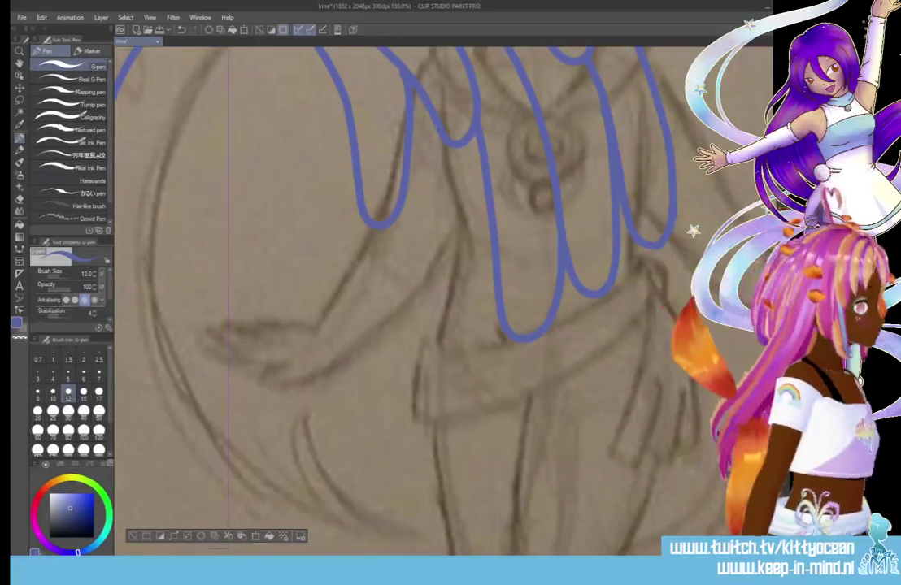
{"action": "mouse_move", "coordinate": [410, 109]}
{"action": "left_mouse_down"}
{"action": "mouse_move", "coordinate": [427, 386]}
{"action": "mouse_move", "coordinate": [476, 313]}
{"action": "mouse_move", "coordinate": [488, 210]}
{"action": "left_mouse_up"}
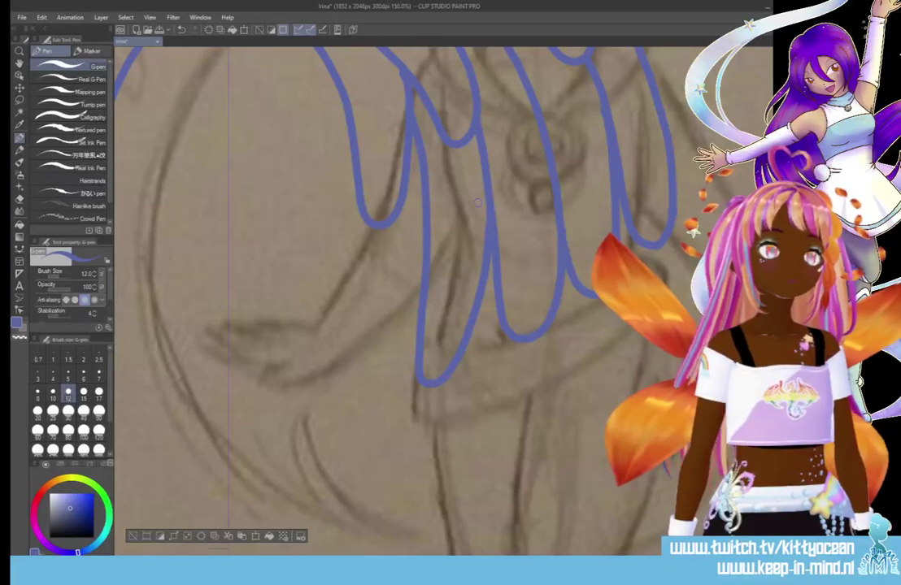
- Draw a short rounded feather rising from the root of the blue wing above the main feather
{"action": "scroll", "coordinate": [478, 201], "scroll_direction": "up", "scroll_amount": 3}
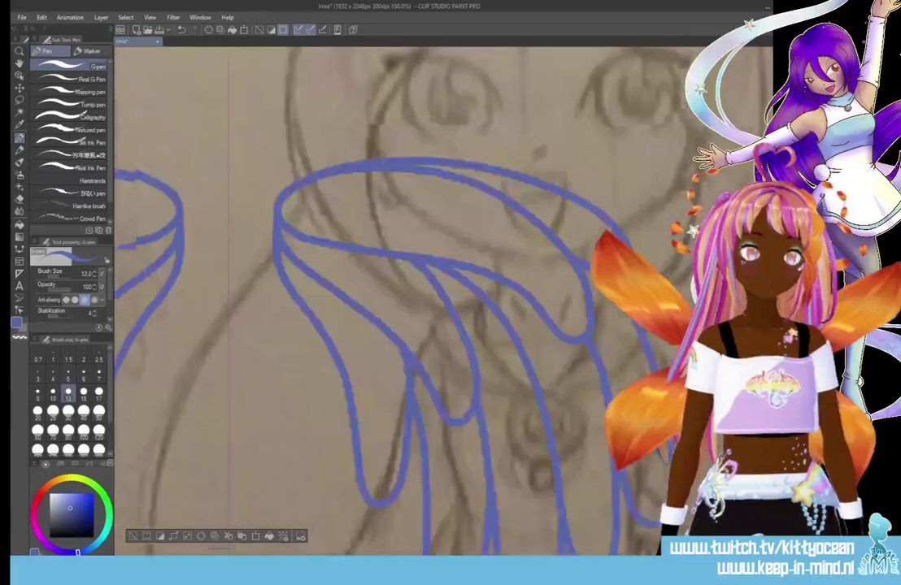
{"action": "scroll", "coordinate": [407, 284], "scroll_direction": "up", "scroll_amount": 3}
{"action": "mouse_move", "coordinate": [280, 329]}
{"action": "left_mouse_down"}
{"action": "mouse_move", "coordinate": [322, 260]}
{"action": "mouse_move", "coordinate": [390, 225]}
{"action": "mouse_move", "coordinate": [409, 249]}
{"action": "mouse_move", "coordinate": [362, 289]}
{"action": "left_mouse_up"}
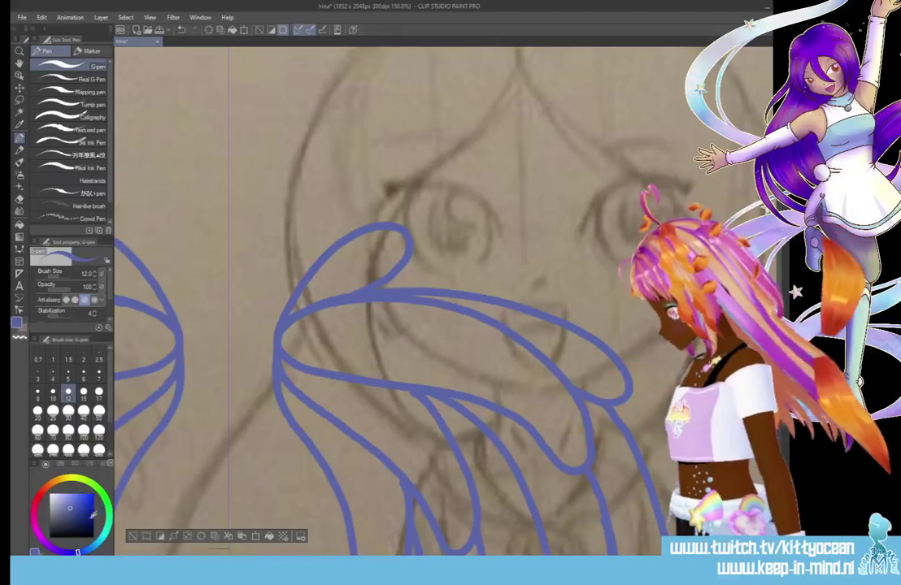
- Switch the G-pen colour to red and draw the upper edge and first two feather tiers of a second mirrored wing design
{"action": "key", "text": "x"}
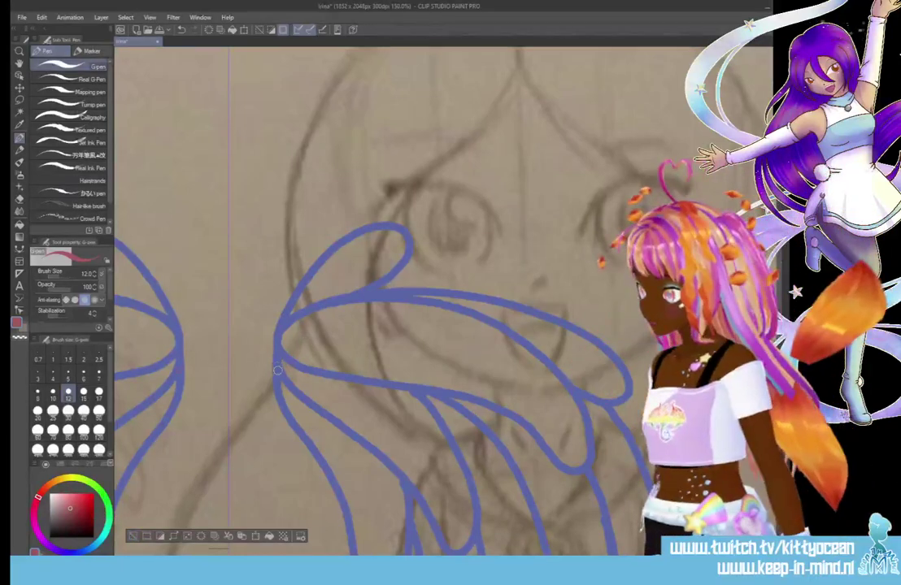
{"action": "left_click_drag", "start_coordinate": [114, 281], "coordinate": [179, 370]}
{"action": "mouse_move", "coordinate": [277, 370]}
{"action": "left_mouse_down"}
{"action": "mouse_move", "coordinate": [281, 336]}
{"action": "mouse_move", "coordinate": [361, 272]}
{"action": "mouse_move", "coordinate": [505, 224]}
{"action": "mouse_move", "coordinate": [752, 122]}
{"action": "left_mouse_up"}
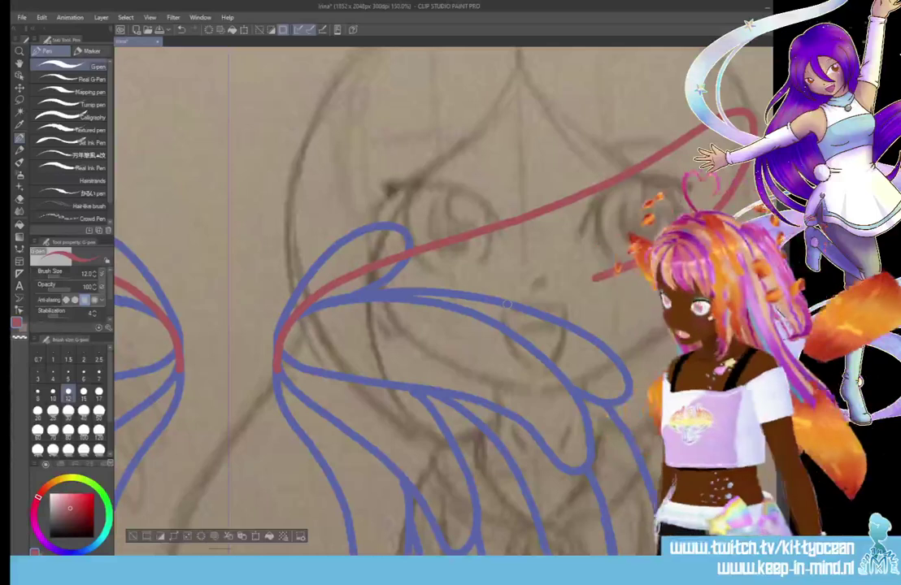
{"action": "left_click_drag", "start_coordinate": [488, 559], "coordinate": [528, 559]}
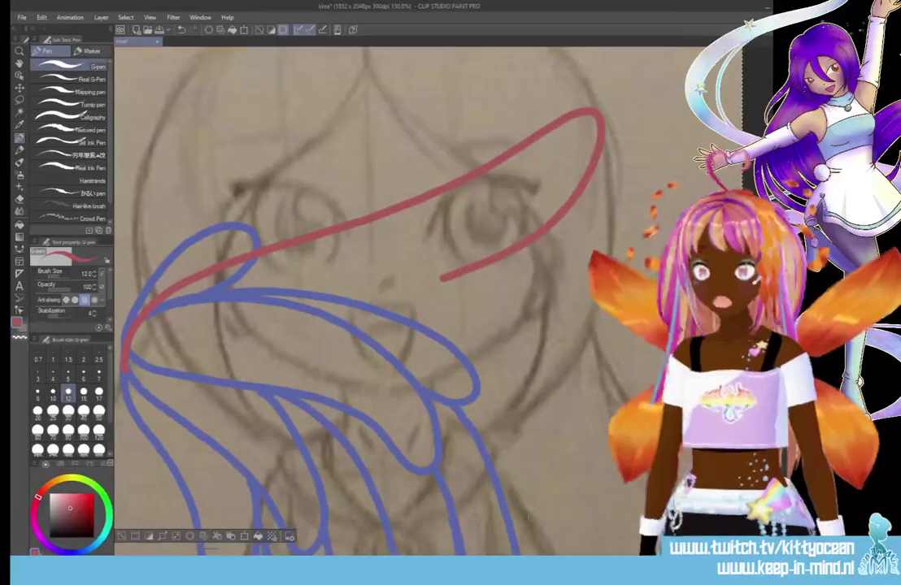
{"action": "mouse_move", "coordinate": [573, 207]}
{"action": "left_mouse_down"}
{"action": "mouse_move", "coordinate": [572, 260]}
{"action": "mouse_move", "coordinate": [382, 366]}
{"action": "left_mouse_up"}
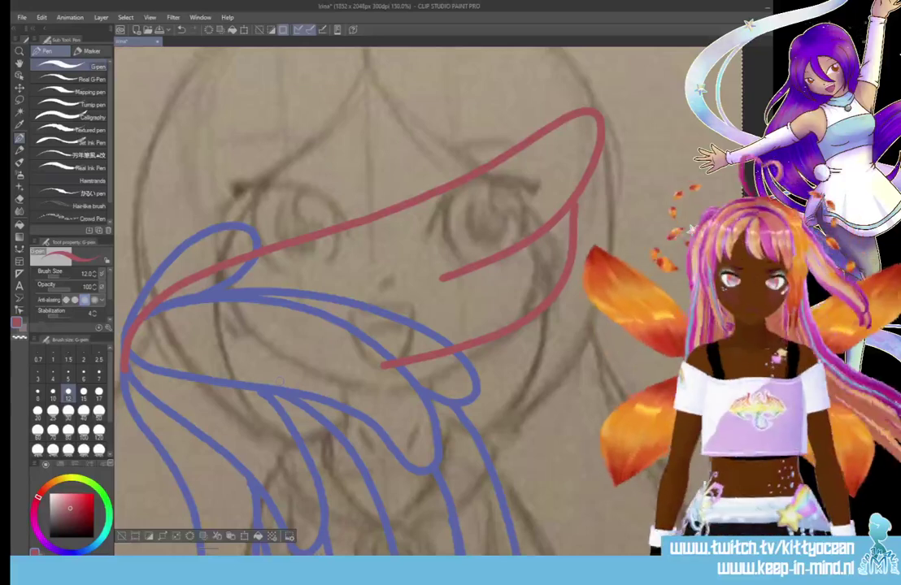
- Finish the red wing outline with a third feather tier, a pointed bottom feather and a small 3-shaped curl near the root
{"action": "scroll", "coordinate": [325, 300], "scroll_direction": "down", "scroll_amount": 4}
{"action": "mouse_move", "coordinate": [529, 166]}
{"action": "left_mouse_down"}
{"action": "mouse_move", "coordinate": [417, 279]}
{"action": "mouse_move", "coordinate": [317, 281]}
{"action": "left_mouse_up"}
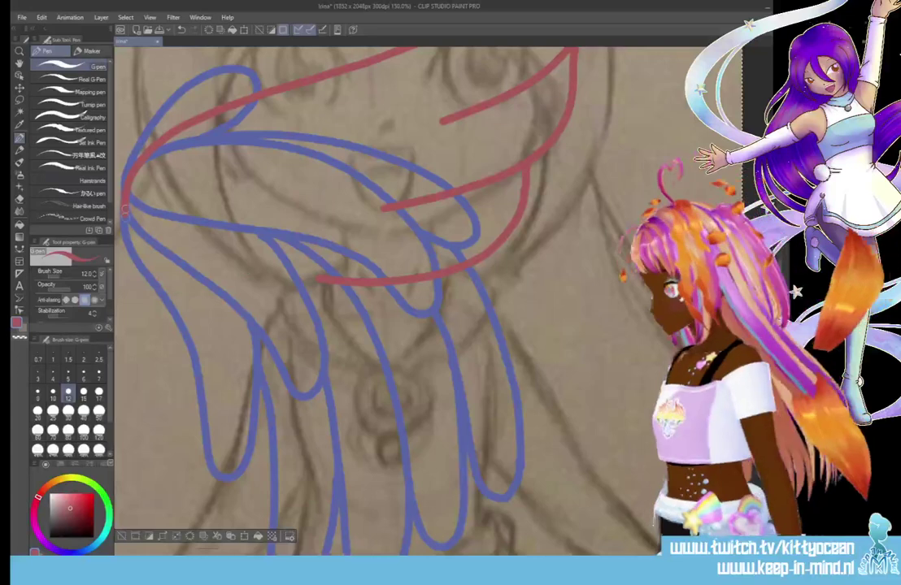
{"action": "mouse_move", "coordinate": [125, 210]}
{"action": "left_mouse_down"}
{"action": "mouse_move", "coordinate": [140, 237]}
{"action": "mouse_move", "coordinate": [242, 302]}
{"action": "mouse_move", "coordinate": [310, 381]}
{"action": "mouse_move", "coordinate": [336, 375]}
{"action": "mouse_move", "coordinate": [319, 285]}
{"action": "left_mouse_up"}
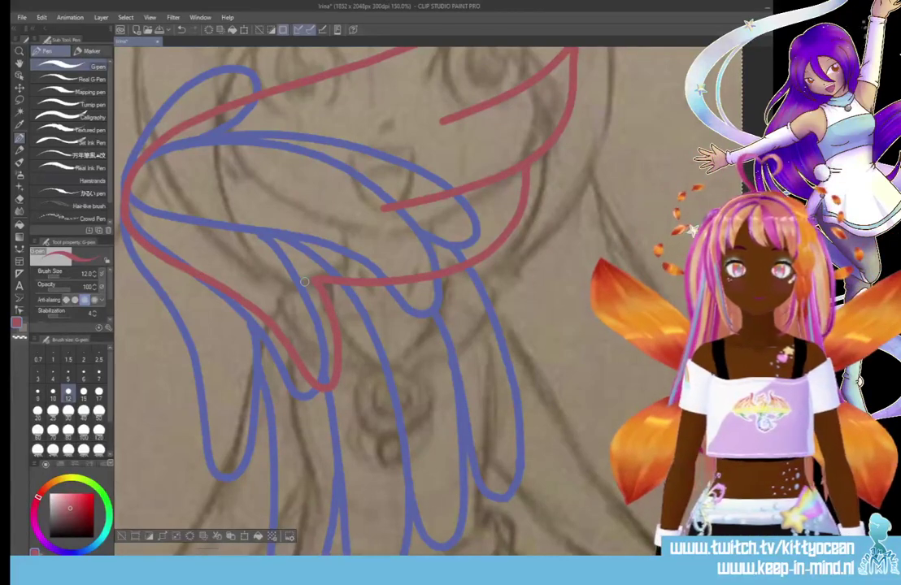
{"action": "mouse_move", "coordinate": [233, 126]}
{"action": "left_mouse_down"}
{"action": "mouse_move", "coordinate": [281, 151]}
{"action": "mouse_move", "coordinate": [217, 217]}
{"action": "left_mouse_up"}
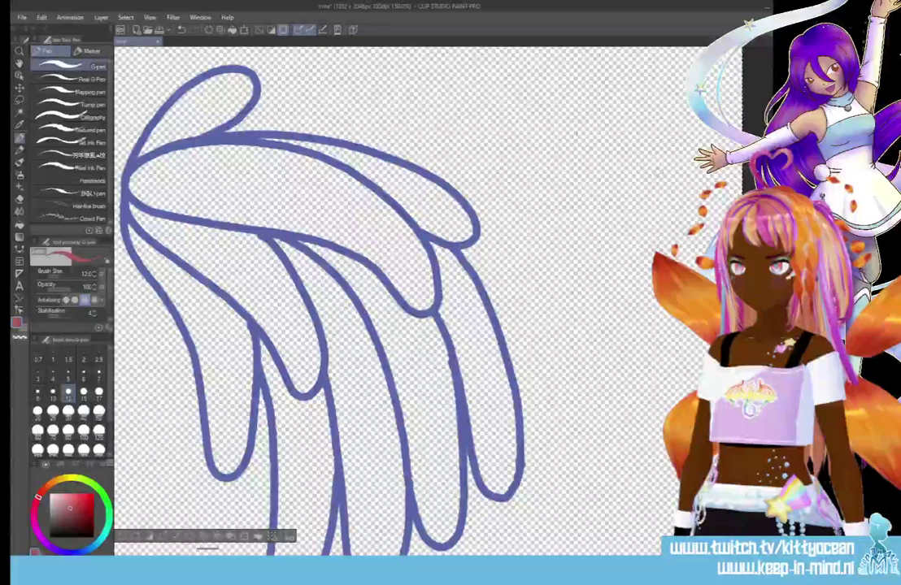
- Auto-select the silhouette of the blue wings, fill it with light blue on a layer beneath the outlines, and clear the selection
{"action": "key", "text": "w"}
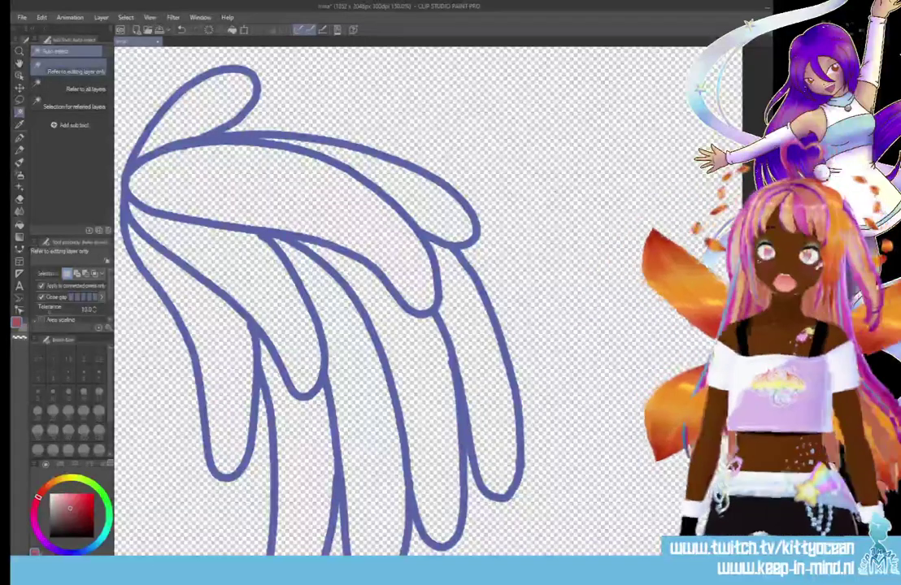
{"action": "left_click", "coordinate": [555, 192]}
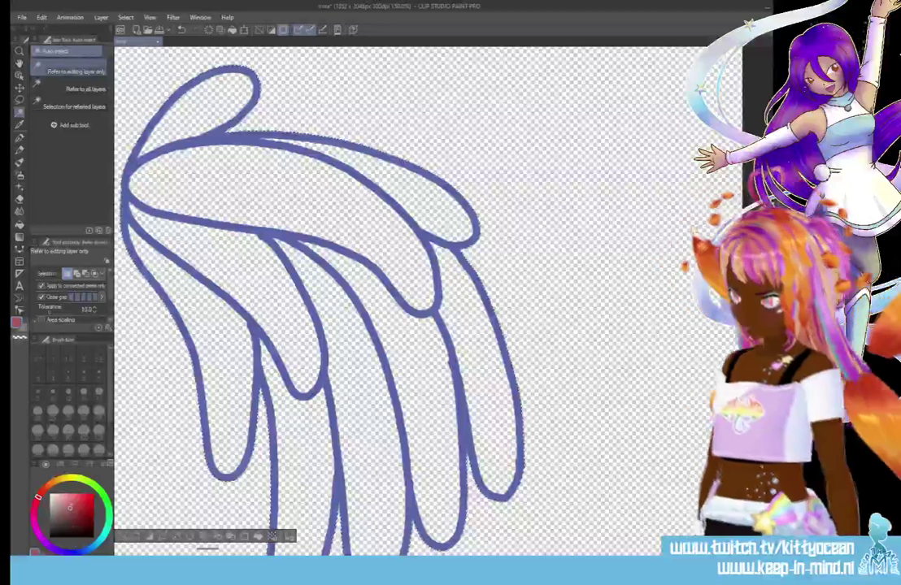
{"action": "key", "text": "c"}
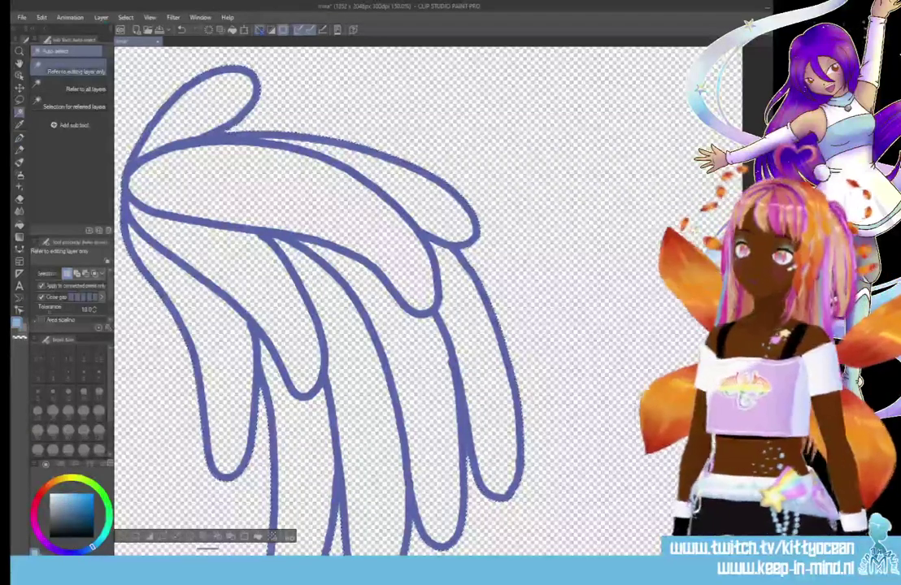
{"action": "left_click", "coordinate": [233, 31]}
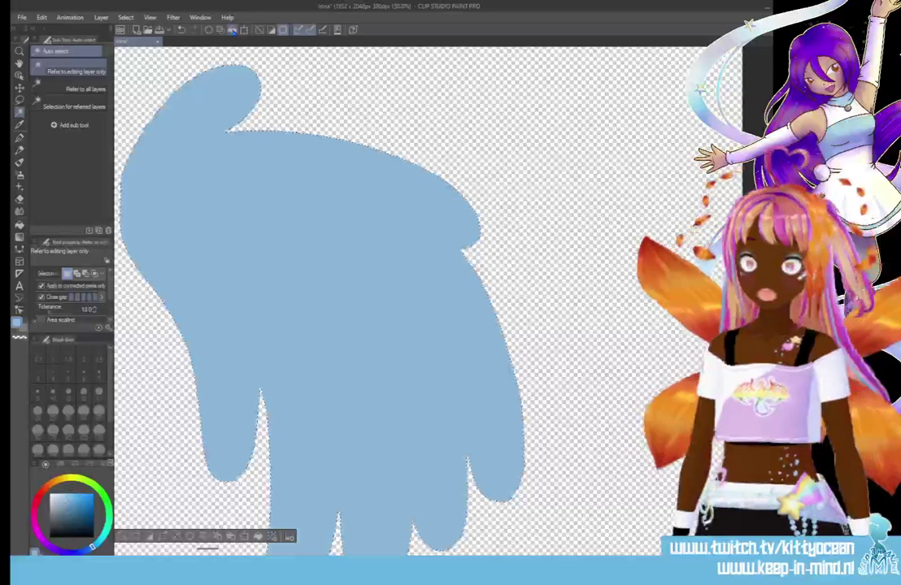
{"action": "key", "text": "ctrl+z"}
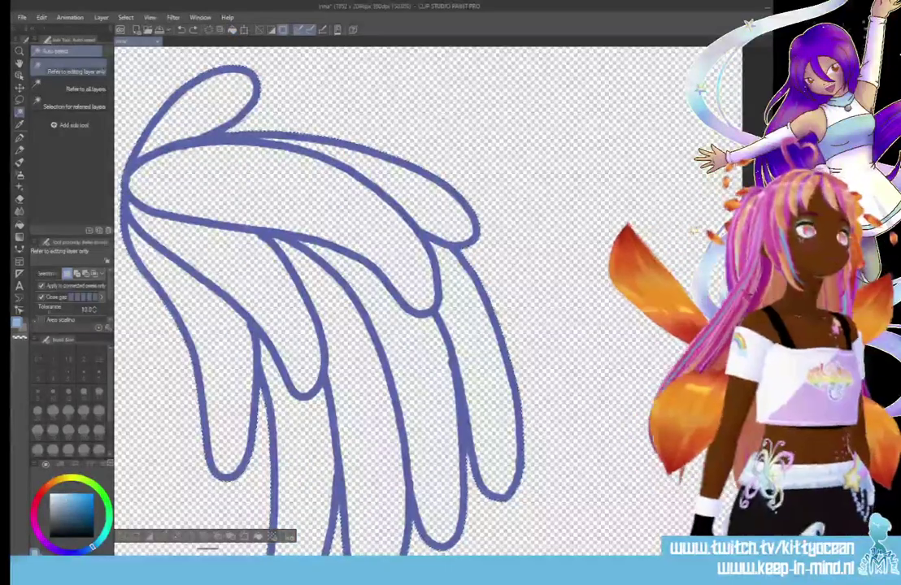
{"action": "left_click", "coordinate": [233, 31]}
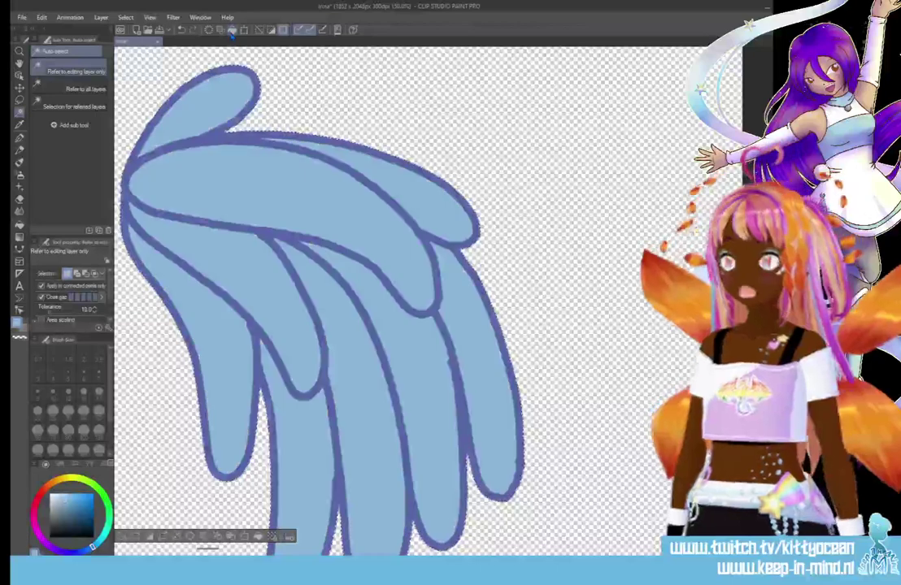
{"action": "key", "text": "ctrl+minus"}
{"action": "key", "text": "ctrl+minus"}
{"action": "key", "text": "ctrl+minus"}
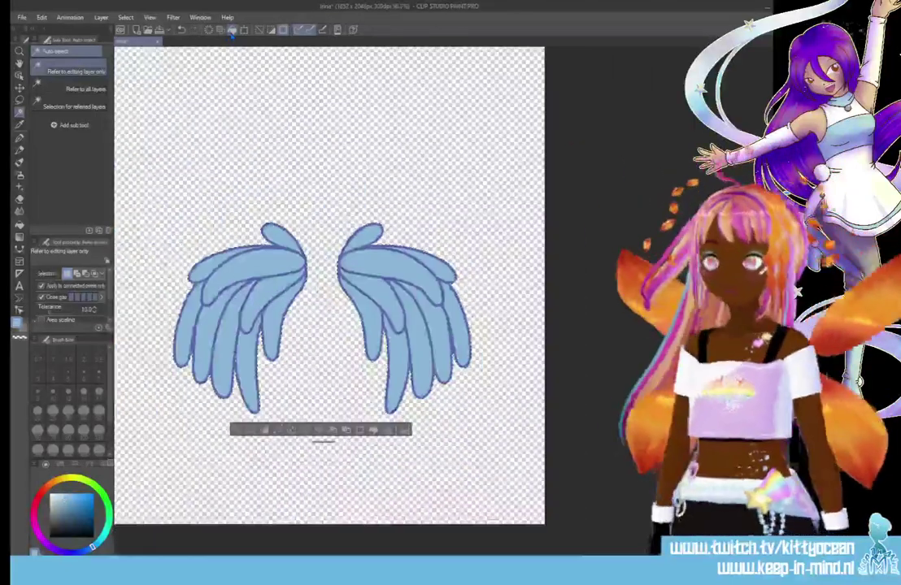
{"action": "key", "text": "ctrl+d"}
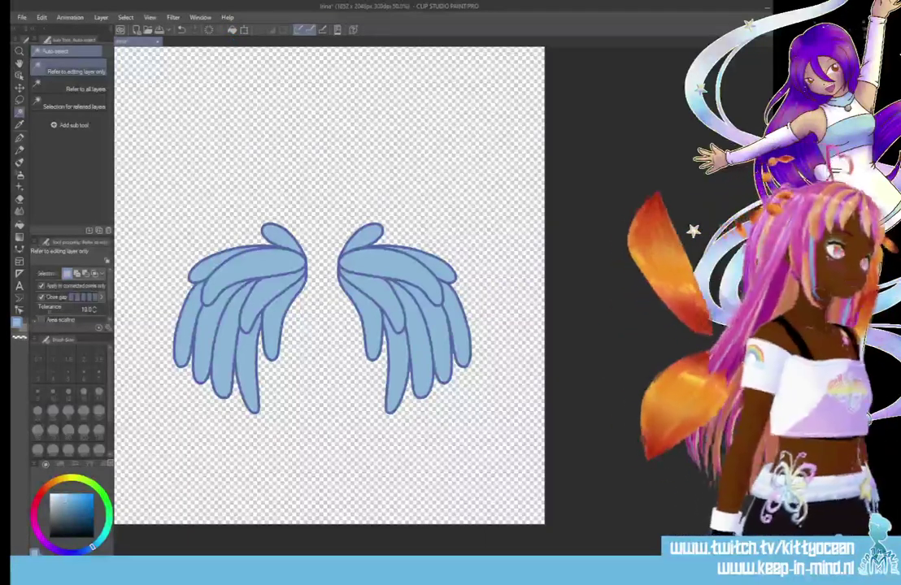
- Display the red wing design, select its silhouette by inverting the outside area, fill it with pinkish red beneath the outlines, and clear the selection
{"action": "key", "text": "Delete"}
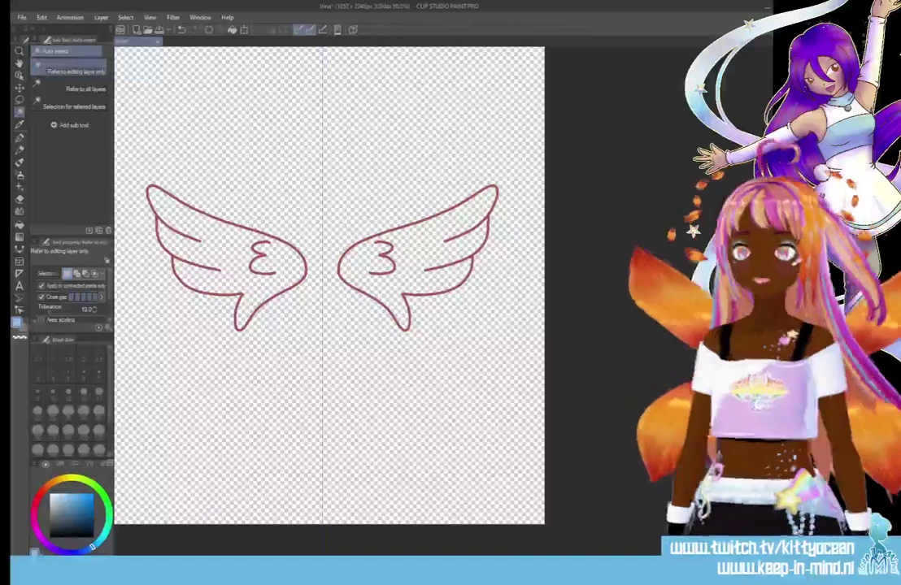
{"action": "left_click", "coordinate": [258, 147]}
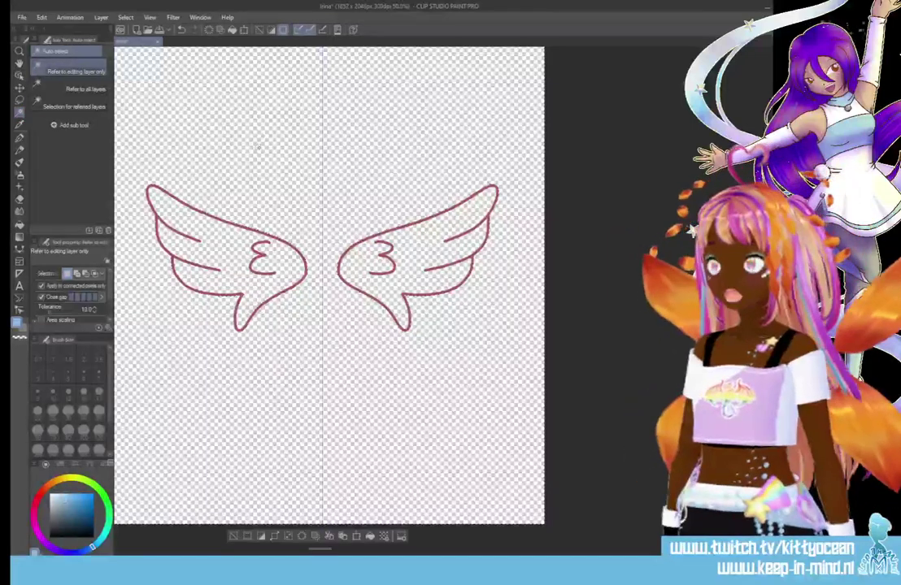
{"action": "key", "text": "ctrl+shift+i"}
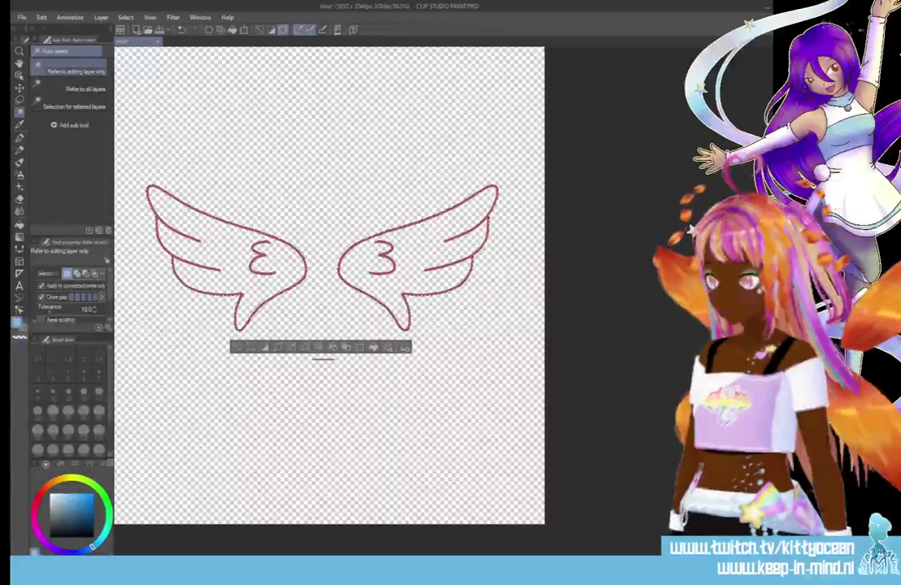
{"action": "left_click", "coordinate": [399, 244], "text": "alt"}
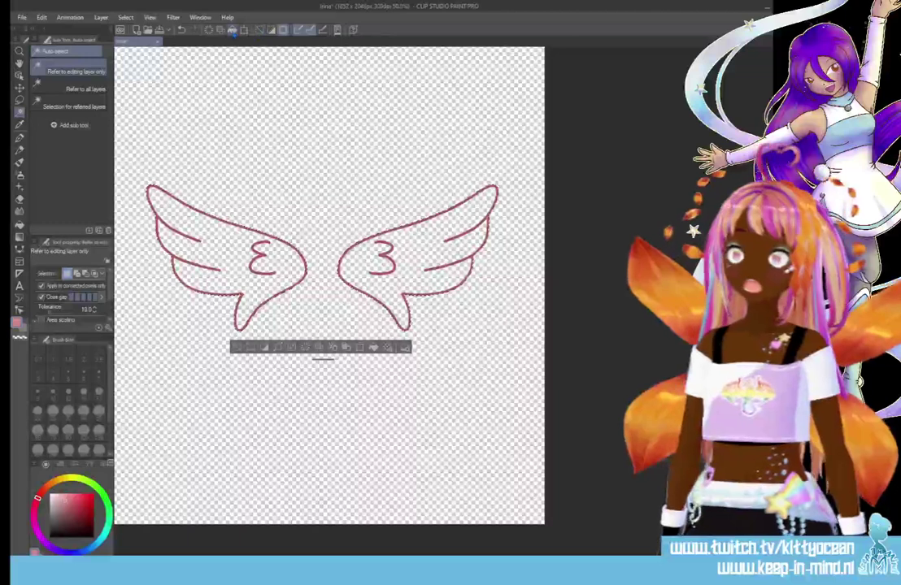
{"action": "key", "text": "alt+BackSpace"}
{"action": "key", "text": "ctrl+d"}
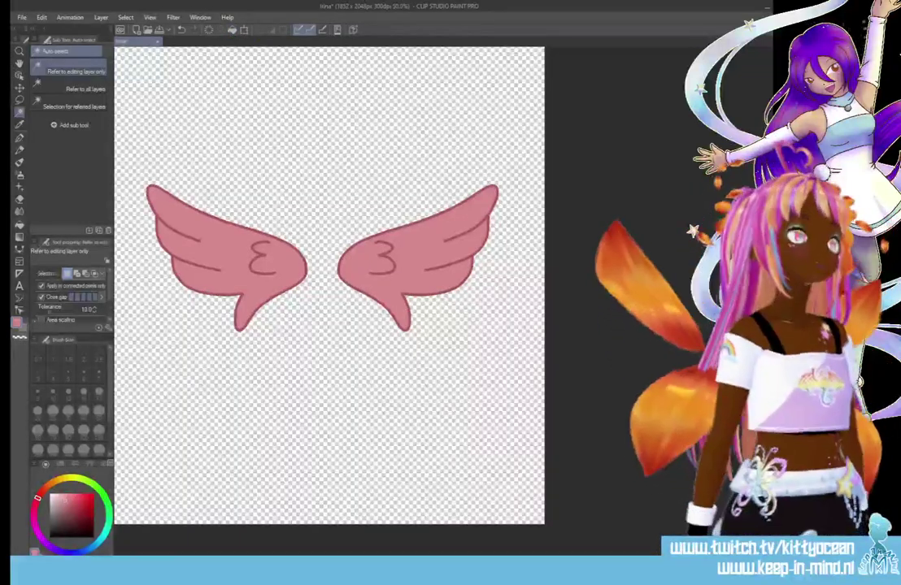
- Save the filled red wing design as a PNG image named Irina wing 1.png, accepting the loss of layer information
{"action": "left_click", "coordinate": [22, 17]}
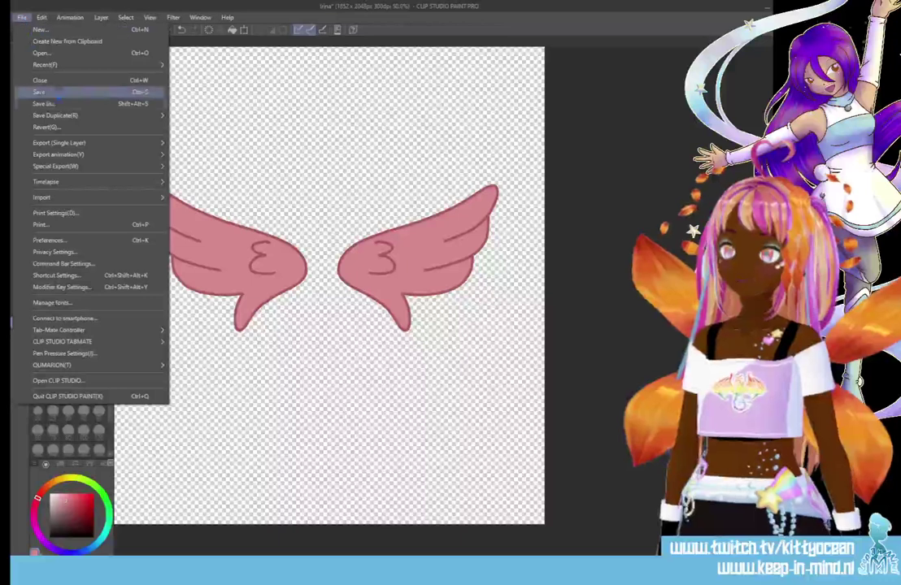
{"action": "left_click", "coordinate": [51, 92]}
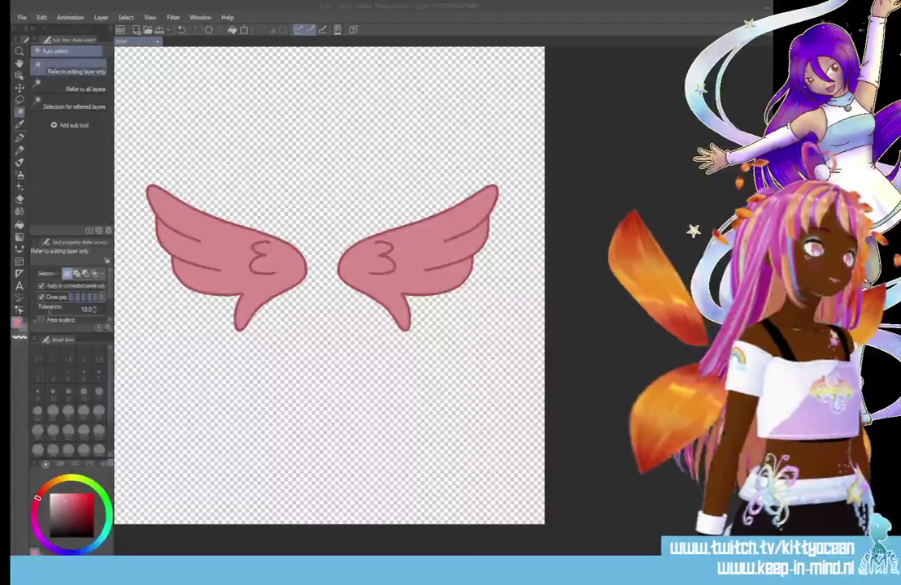
{"action": "key", "text": "ctrl+s"}
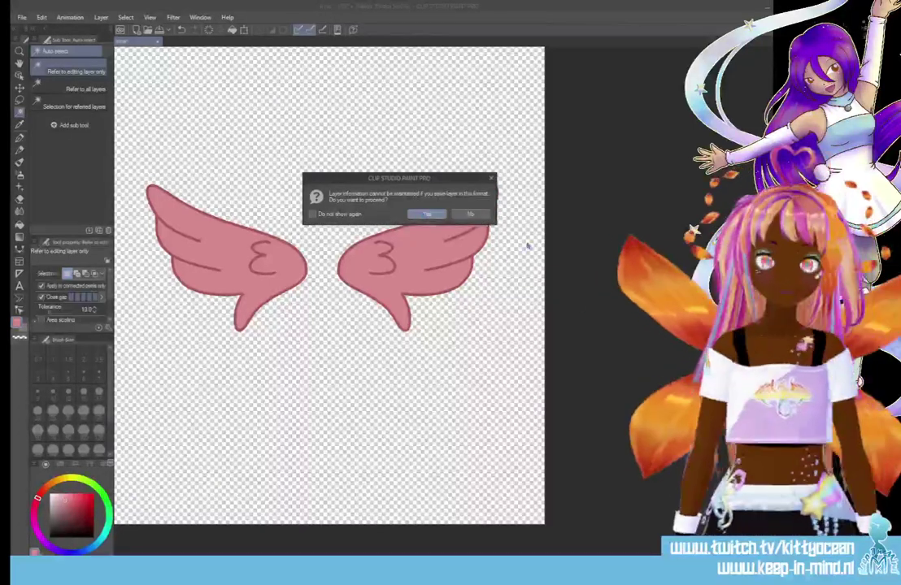
{"action": "key", "text": "Return"}
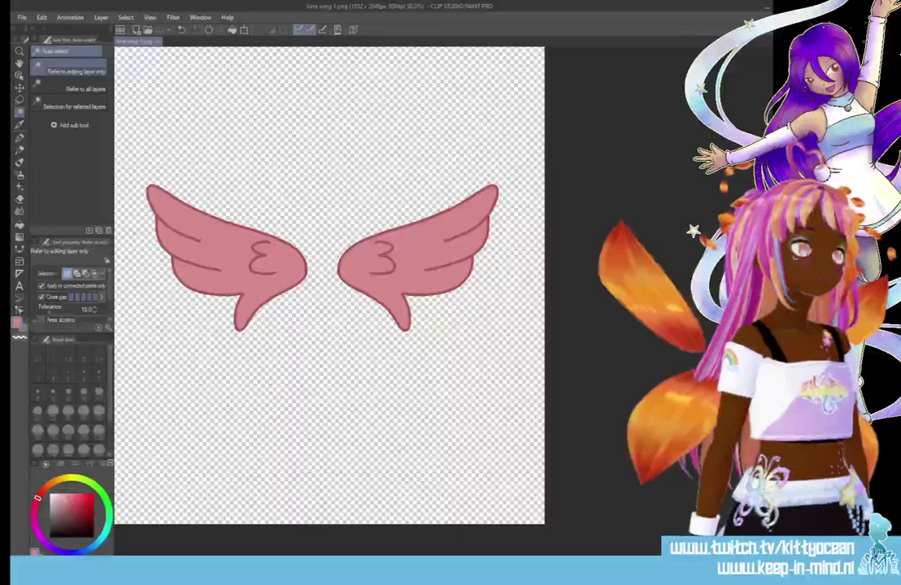
- Hide the red wings, show the blue feathered wings, and save them as a PNG image named Irina wing 2.png
{"action": "key", "text": "Delete"}
{"action": "key", "text": "ctrl+v"}
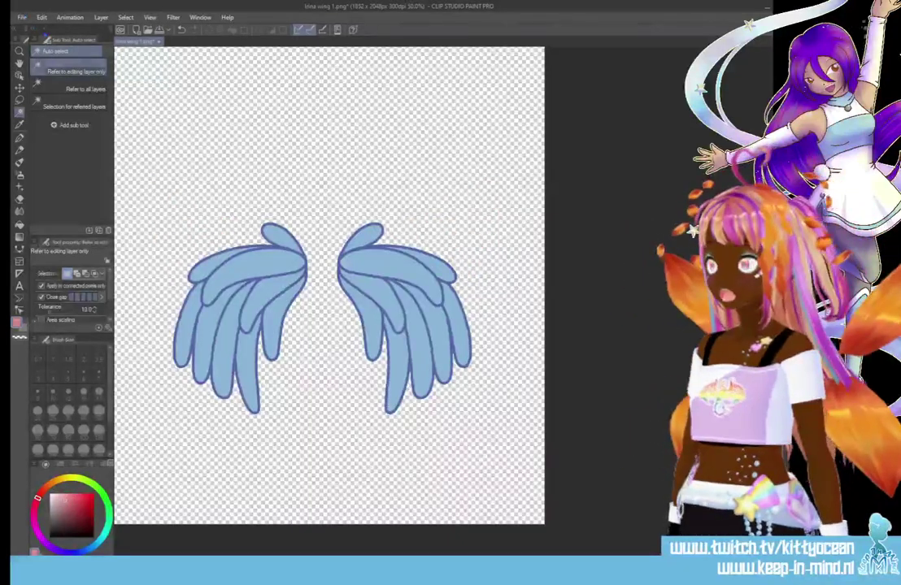
{"action": "left_click", "coordinate": [22, 17]}
{"action": "left_click", "coordinate": [49, 90]}
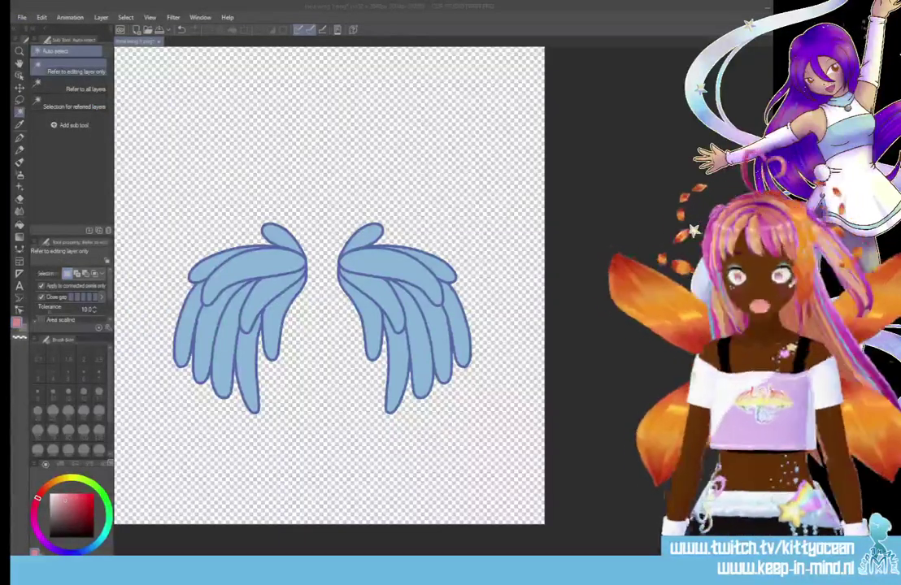
{"action": "key", "text": "ctrl+s"}
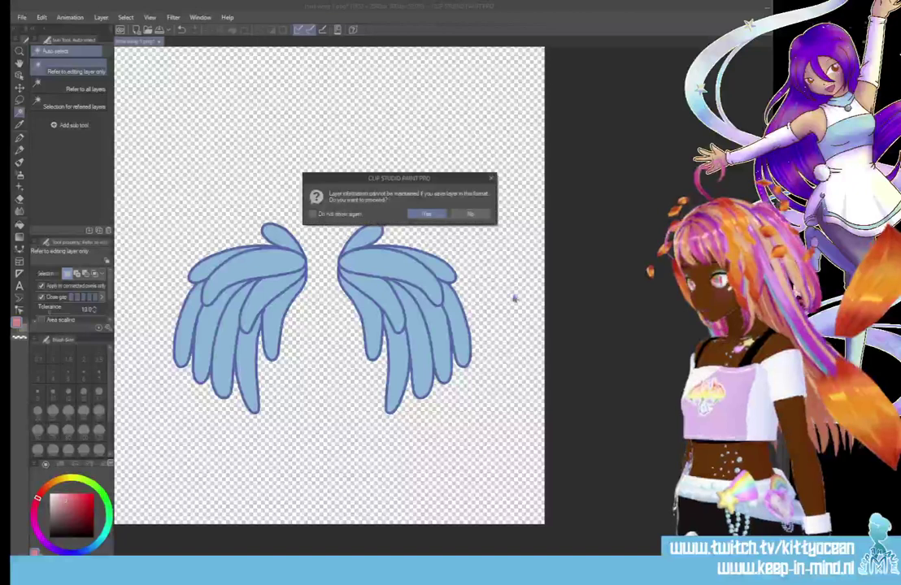
{"action": "left_click", "coordinate": [427, 214]}
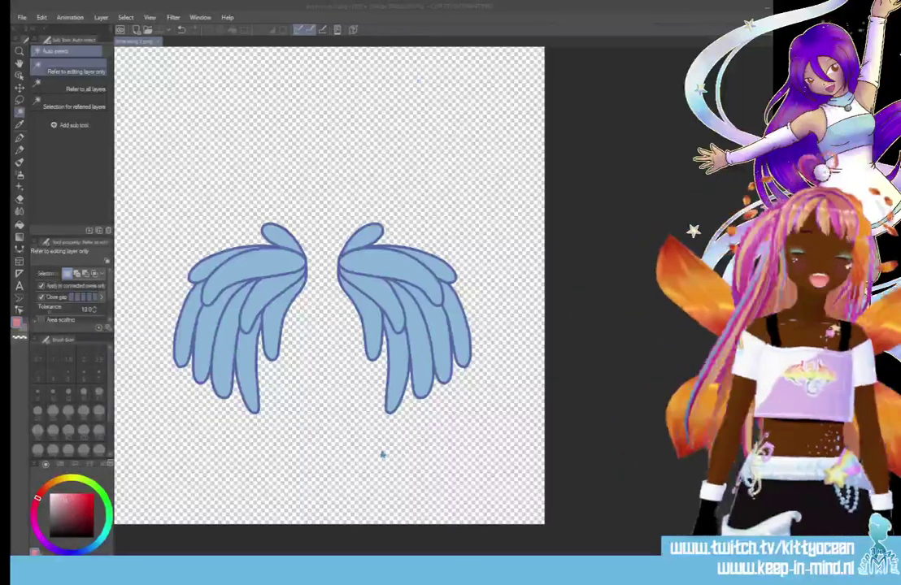
- Save the layered wing document under the name Irina wing 2 in the native Clip Studio format
{"action": "left_click", "coordinate": [22, 18]}
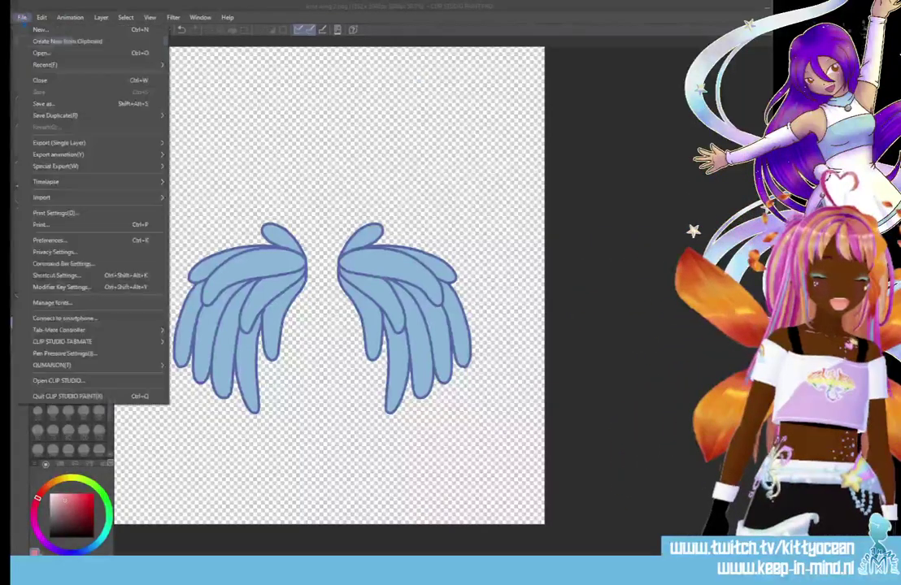
{"action": "left_click", "coordinate": [49, 103]}
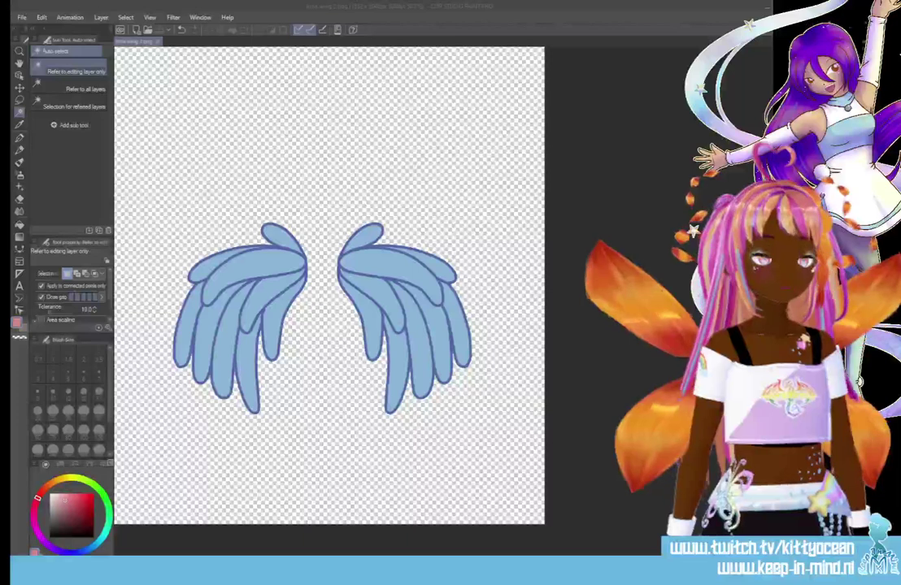
{"action": "key", "text": "Return"}
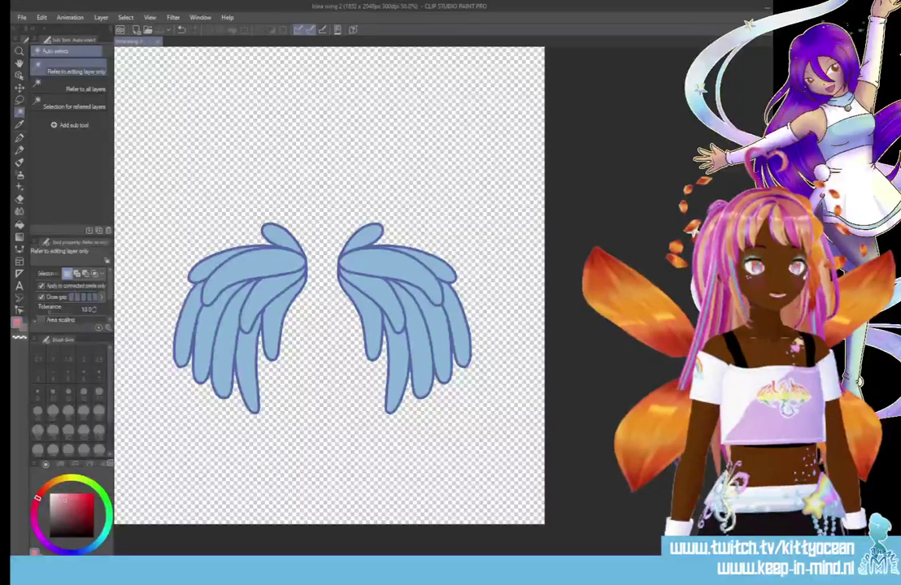